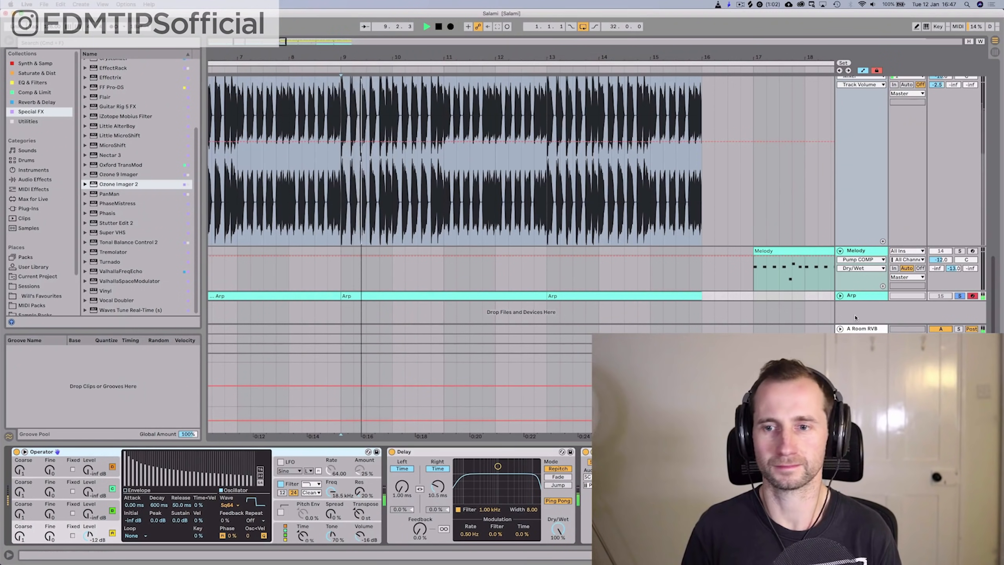
Unfold the Arp track to show its notes and scroll through the Salami arrangement
left_click(840, 295)
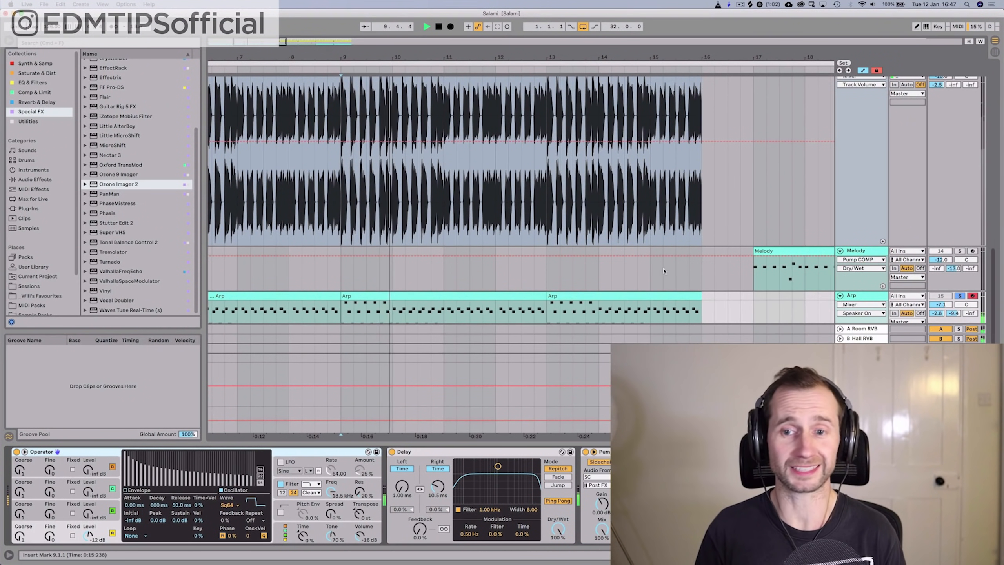
scroll(688, 273, "down", 2)
scroll(647, 268, "up", 5)
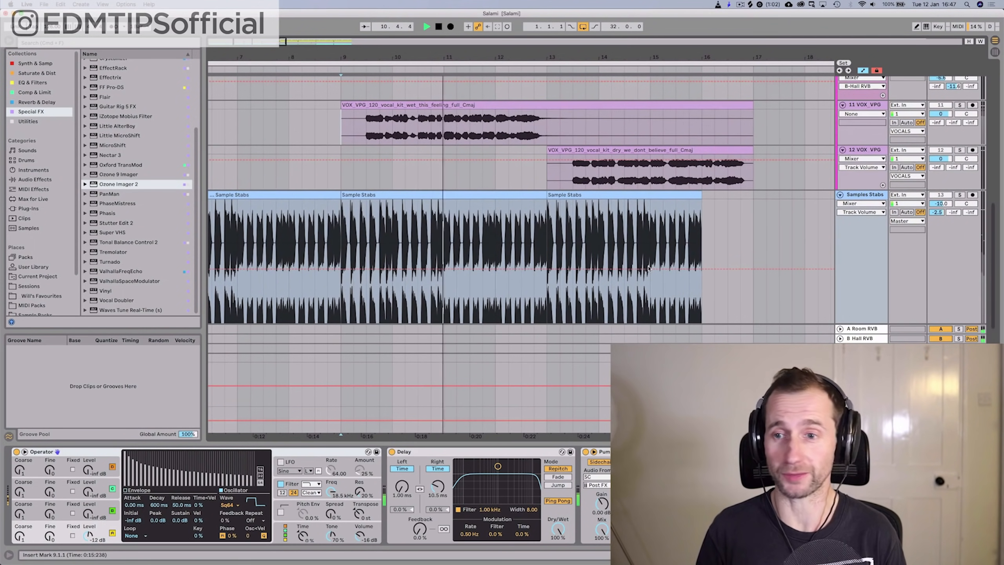
scroll(647, 269, "down", 6)
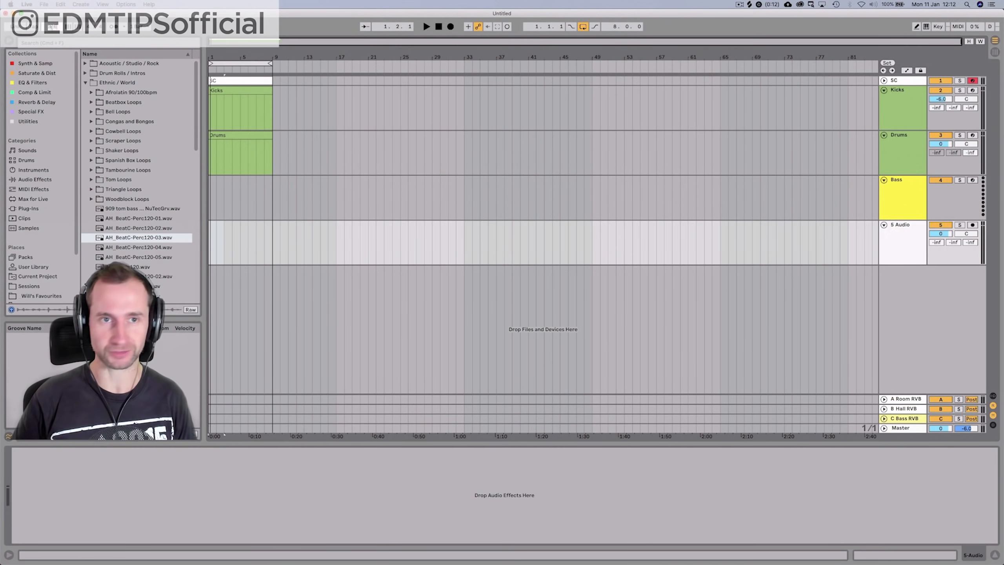
Zoom into the opening bars, insert a new audio track, and delete the Kicks track
left_click_drag(220, 56, 226, 58)
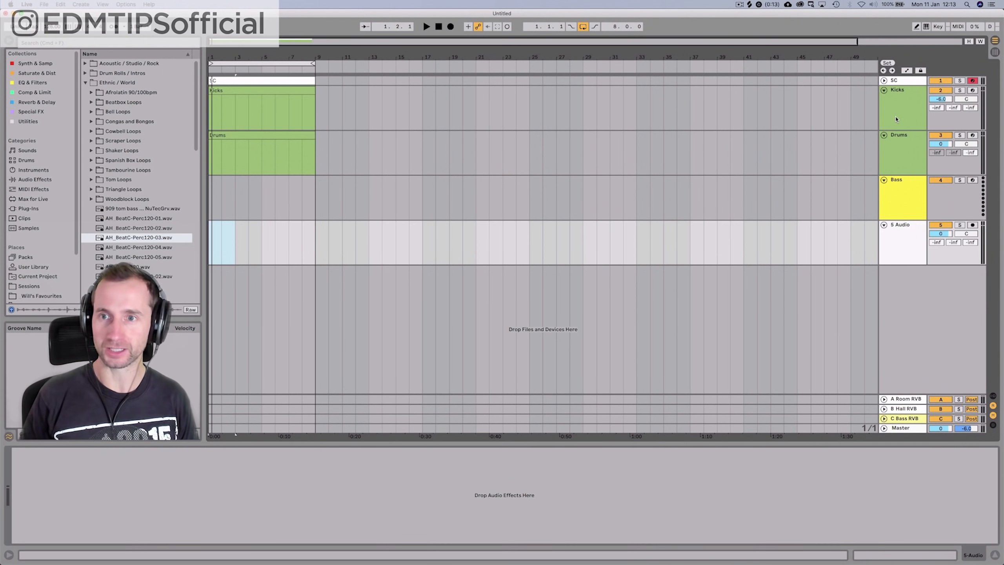
left_click(897, 119)
key("super+t")
left_click(898, 118)
key("Delete")
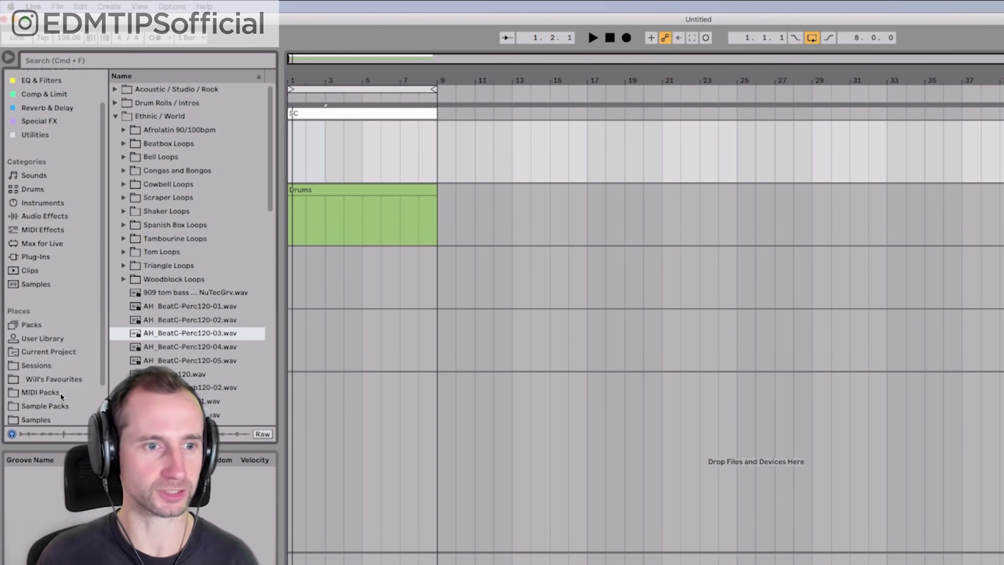
Browse favourites to Drum Hits > Kicks and preview Deep Kick and Kick_Club_01.wav
left_click(41, 295)
left_click(149, 104)
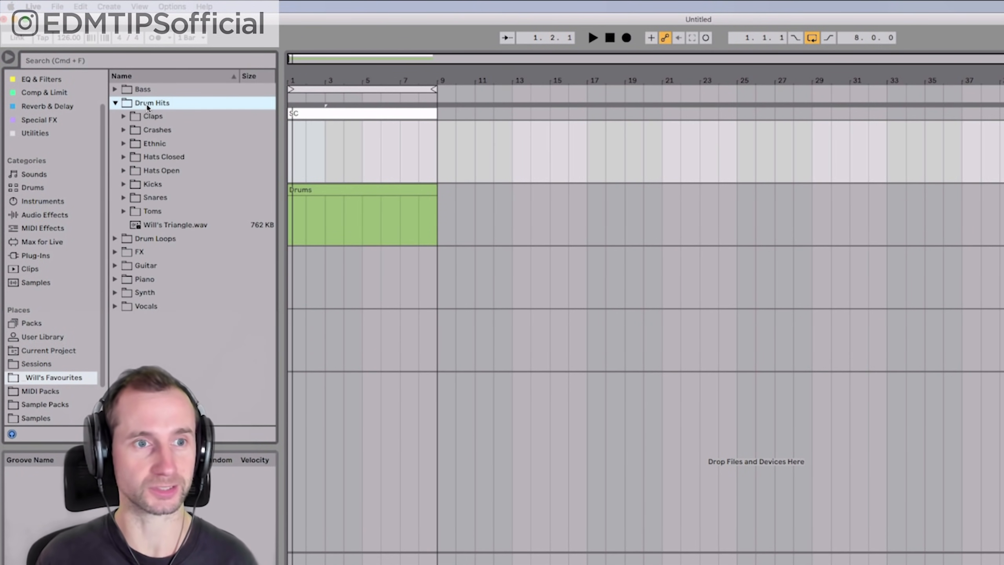
left_click(151, 185)
left_click(170, 197)
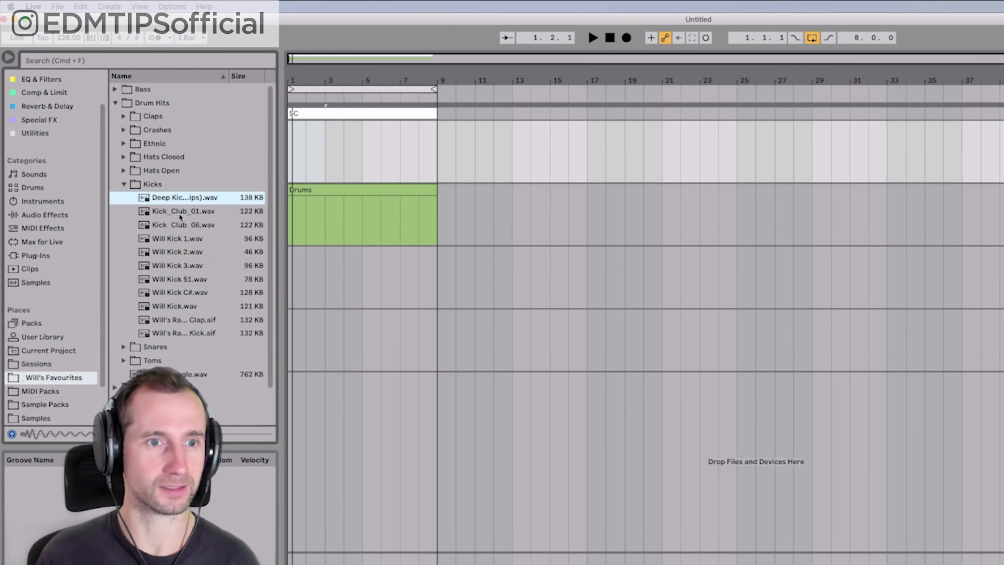
left_click(180, 211)
Place Kick_Club_01.wav on the Kick track at bar 1, then zoom out to about 19 bars
left_click_drag(180, 214, 270, 168)
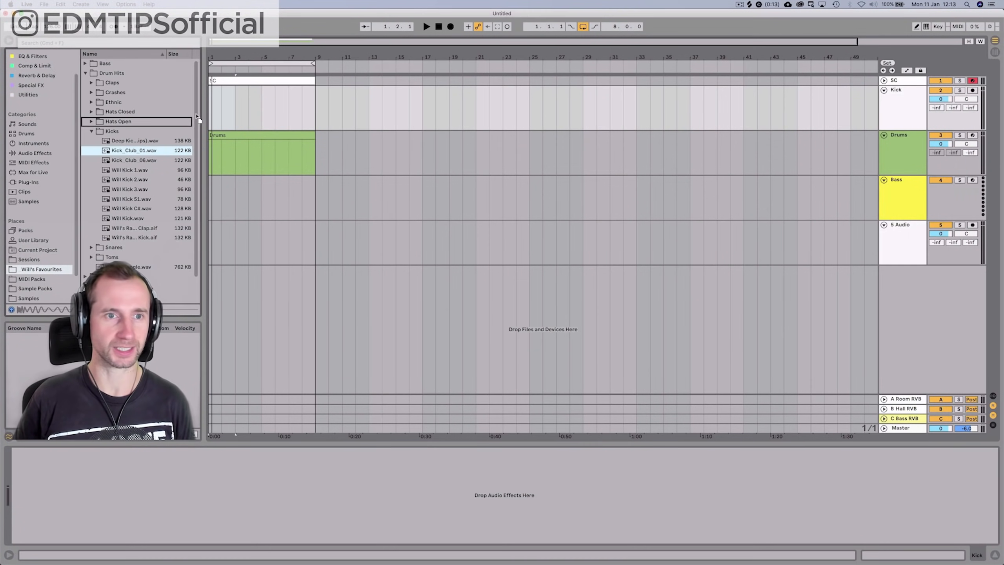
left_click_drag(210, 115, 210, 92)
left_click_drag(212, 56, 222, 125)
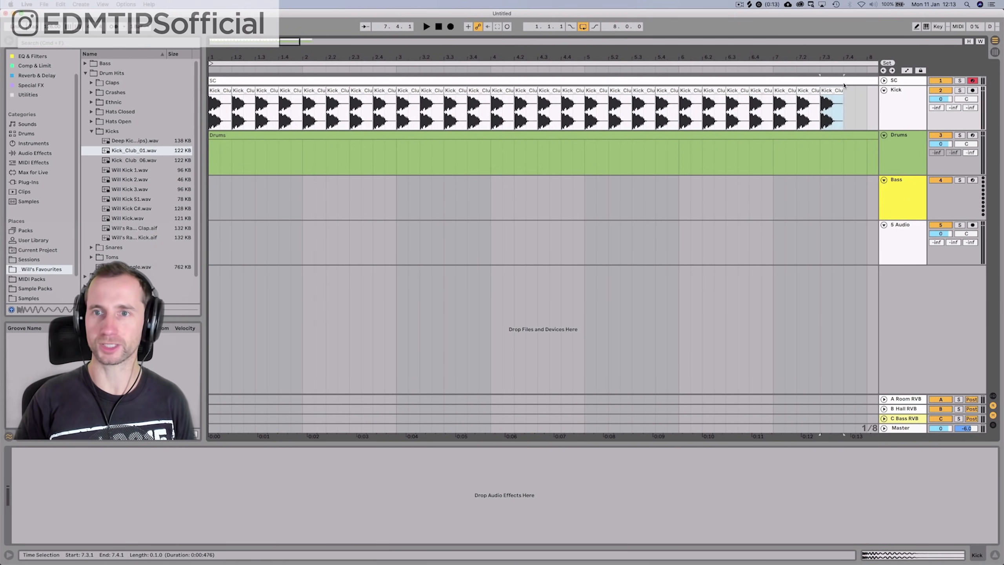
left_click_drag(816, 58, 437, 57)
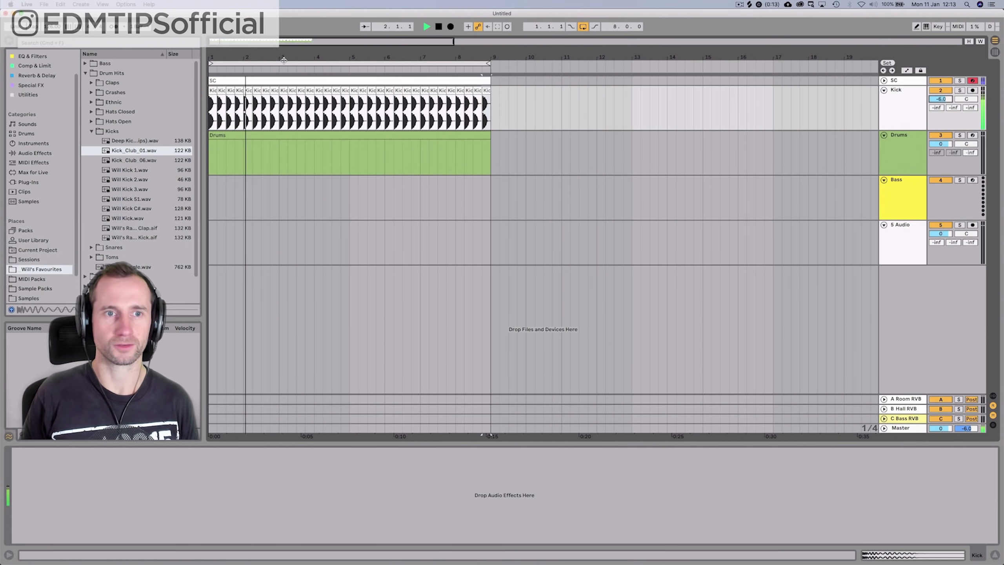
left_click(912, 235)
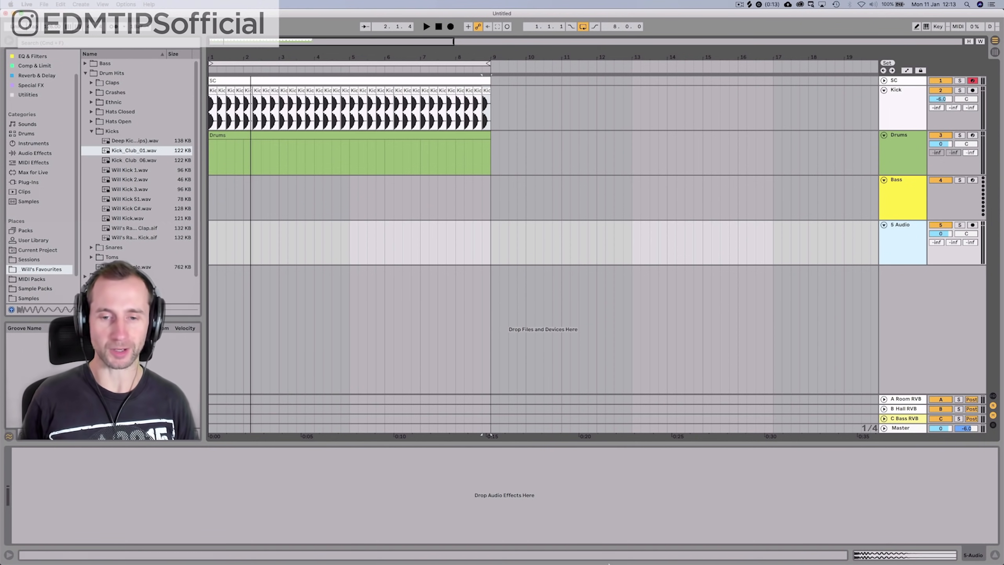
mouse_move(594, 561)
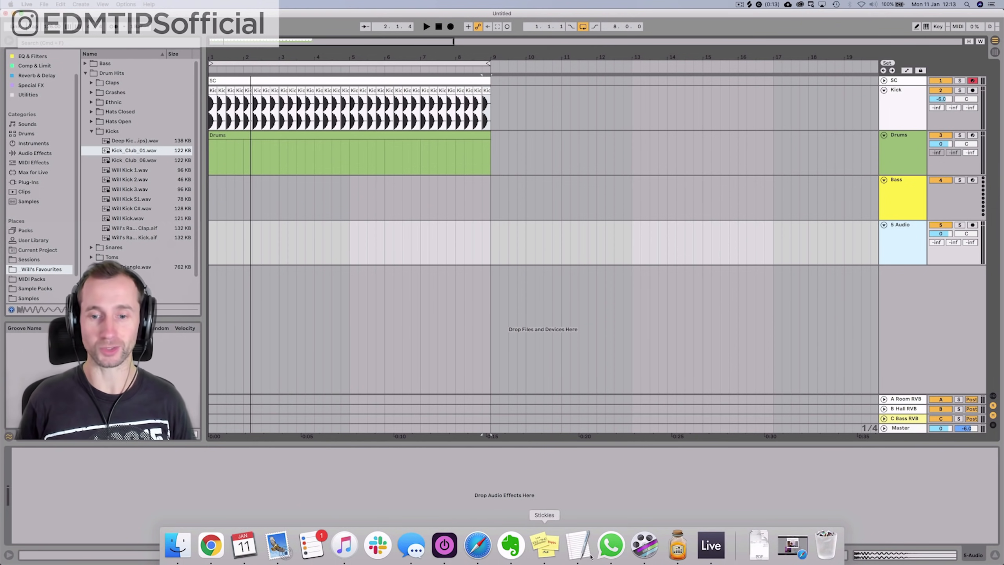
Launch Music, preview Hurts Like Heaven, and drop the song onto track 5 at bar 1
key("alt+space")
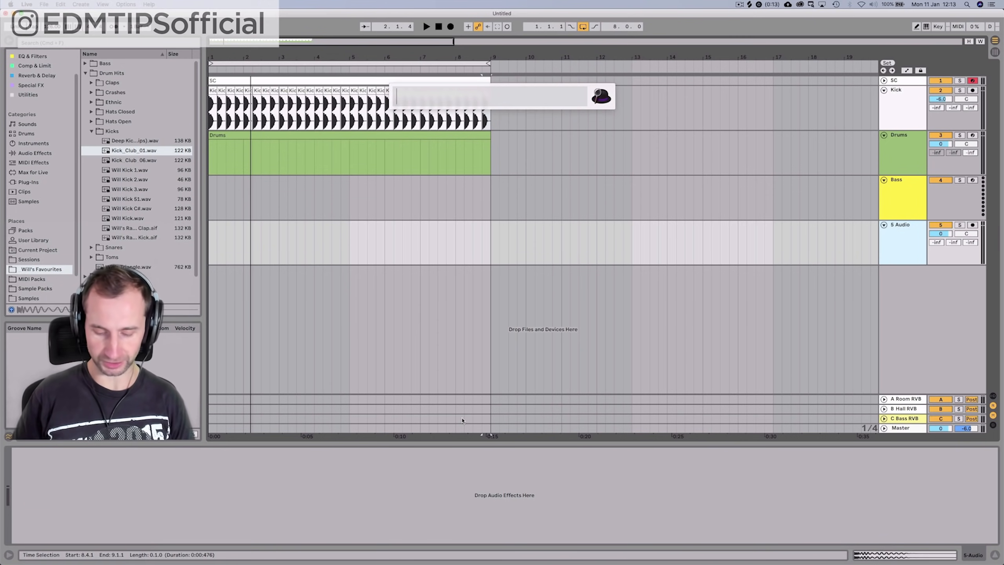
type("mus")
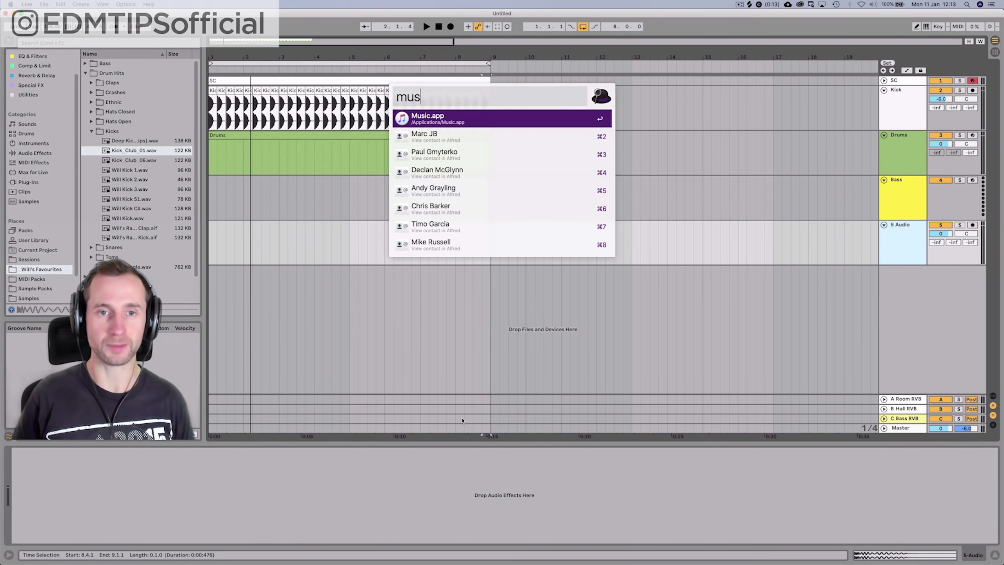
key("Return")
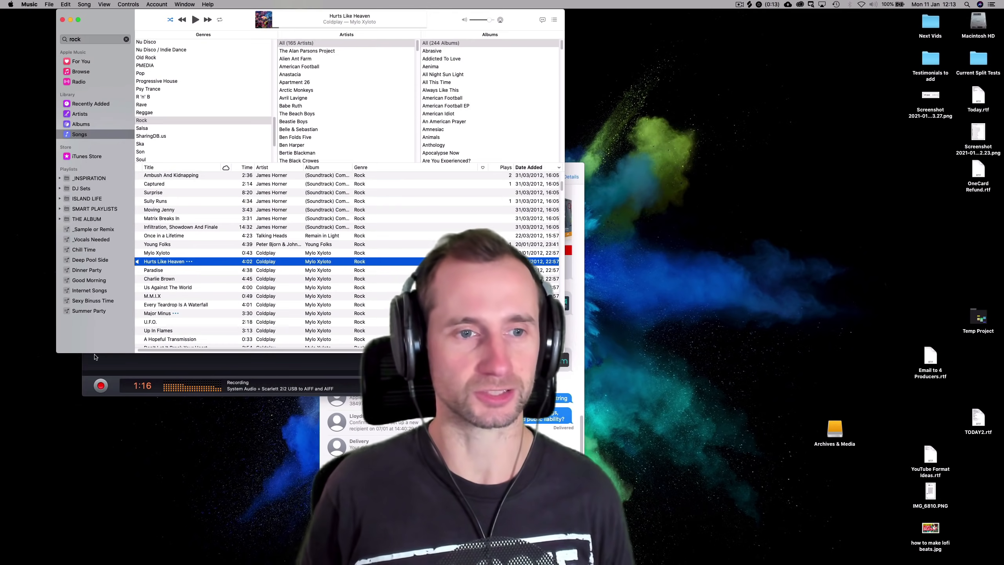
double_click(179, 262)
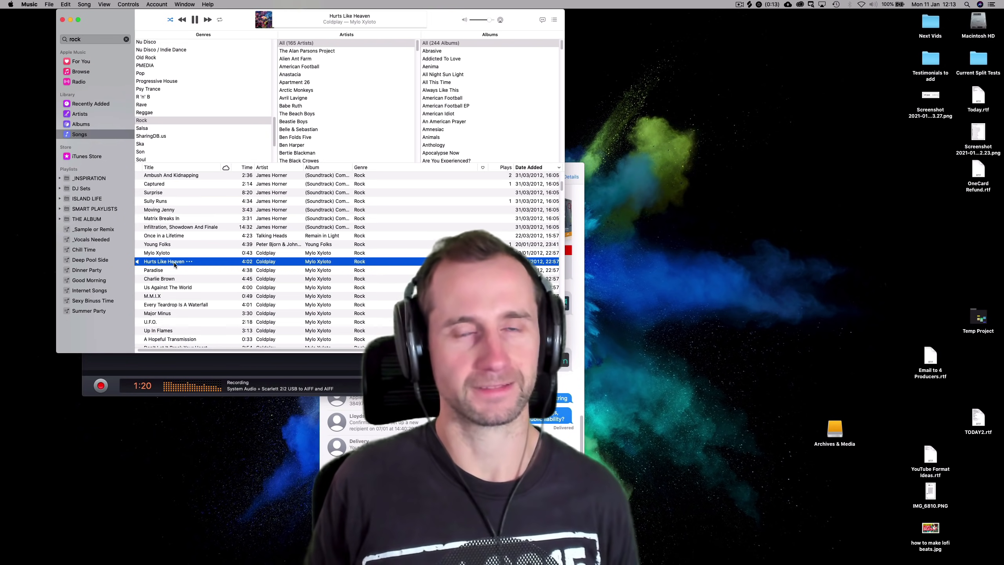
key("space")
left_click_drag(186, 262, 210, 265)
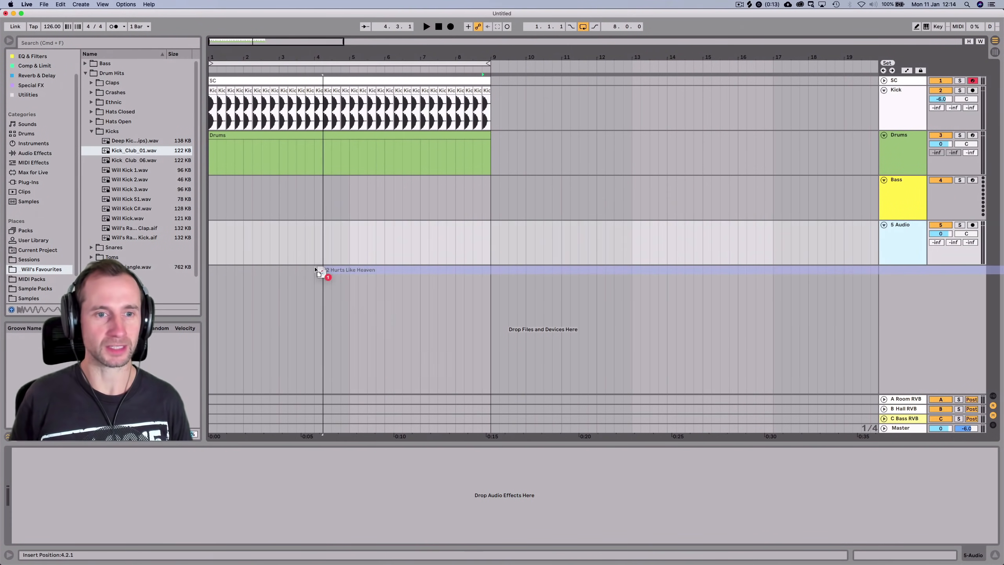
left_click_drag(317, 270, 212, 247)
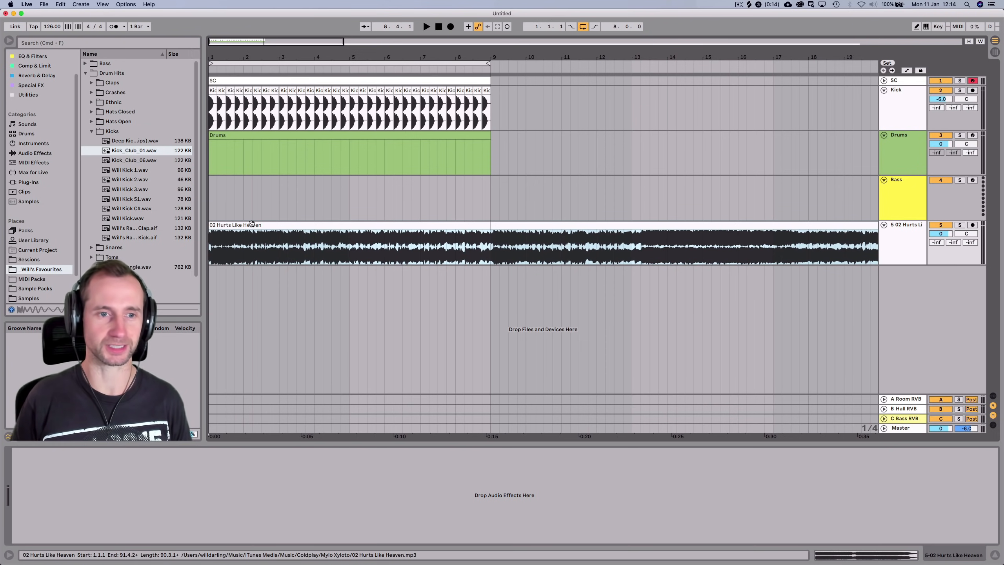
Show the 02 Hurts Like Heaven clip's details, then bring the Music window back to front
double_click(228, 245)
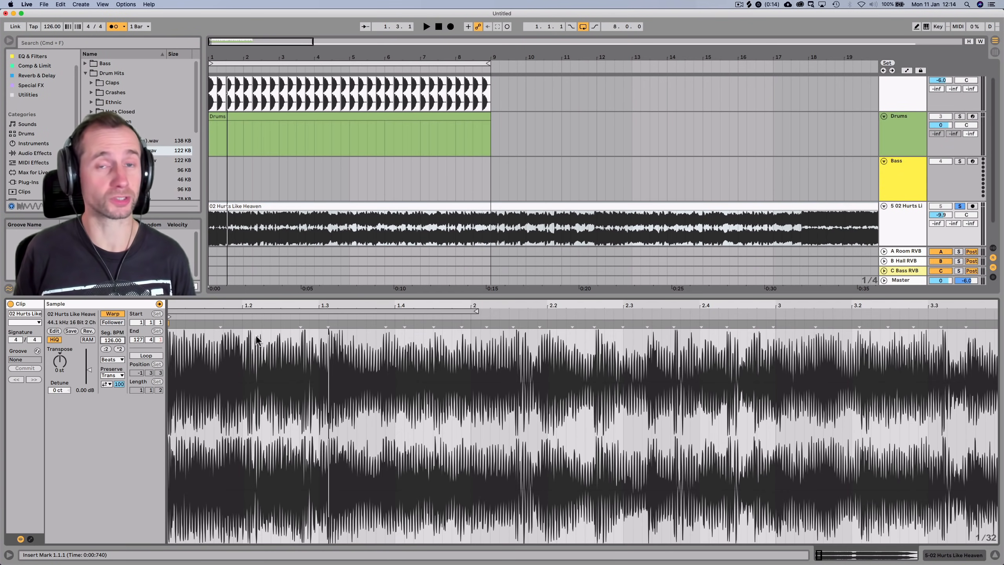
key("ctrl")
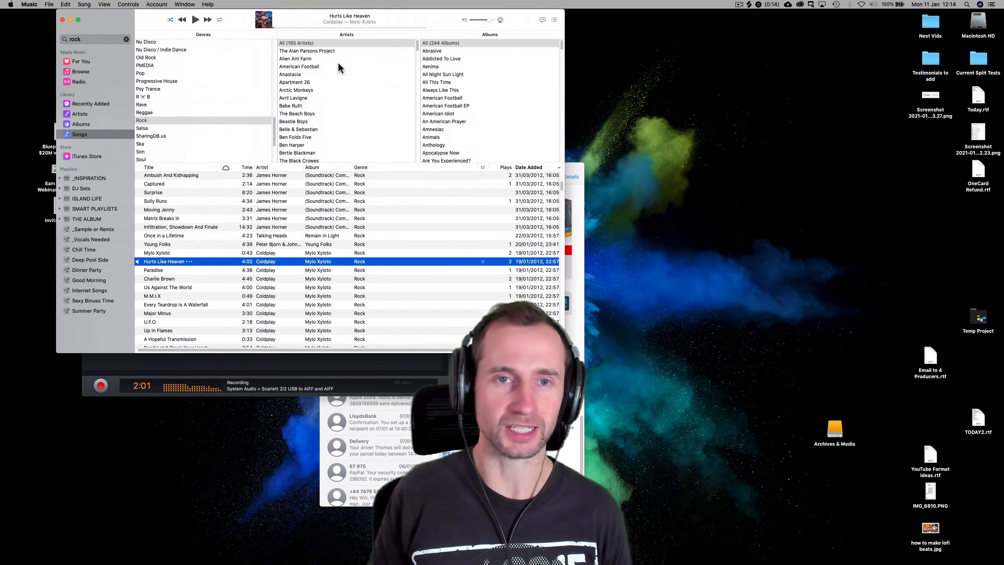
Google 'hurts like heaven tempo' in a new Chrome tab, then return to Ableton Live
mouse_move(206, 563)
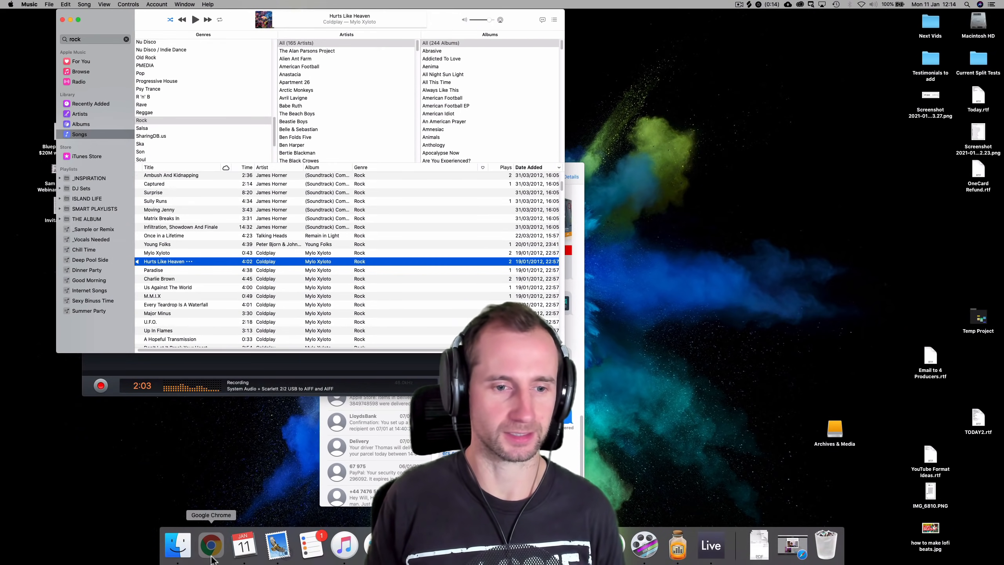
left_click(202, 545)
key("super+t")
type("hu")
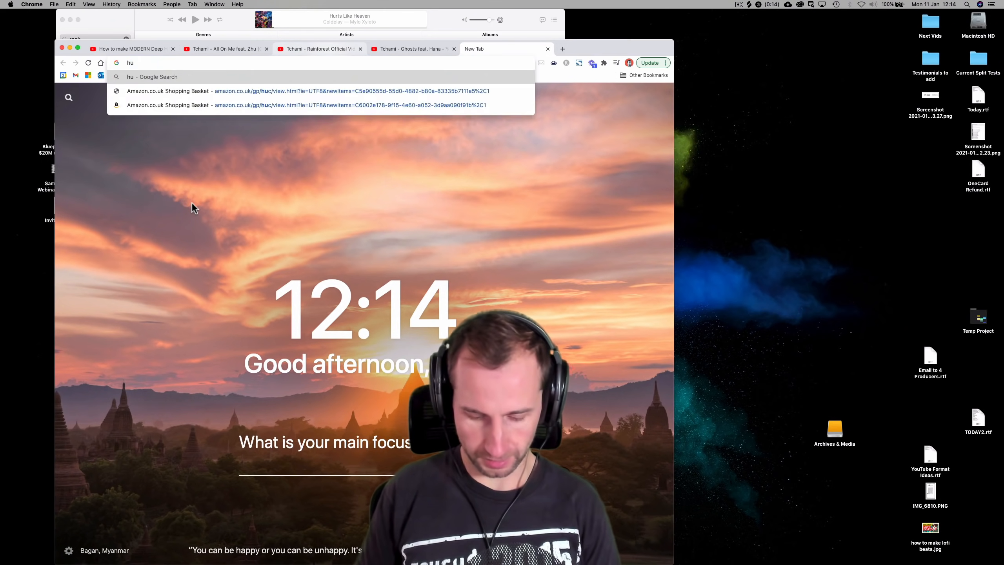
type("rts like heaven tempo")
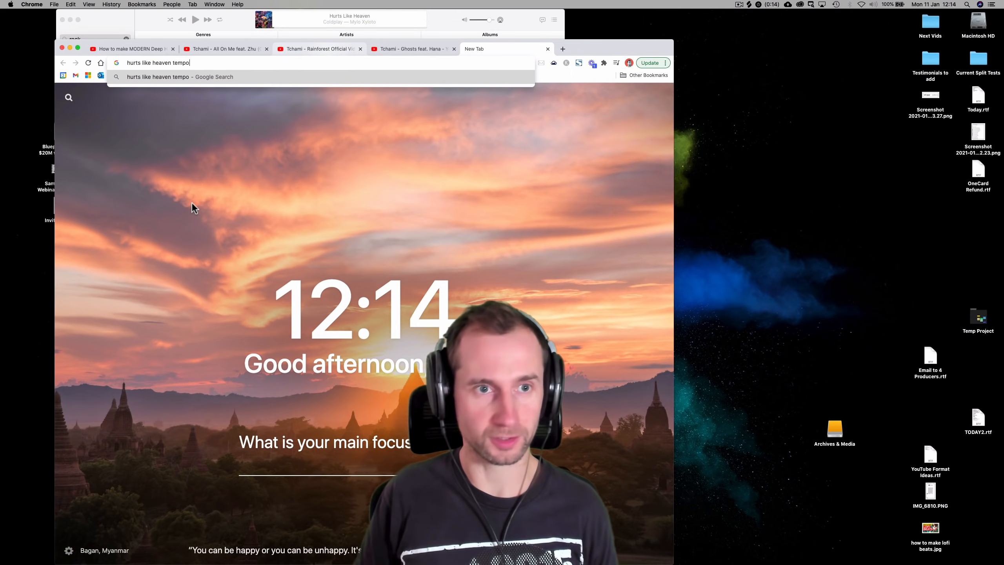
key("Return")
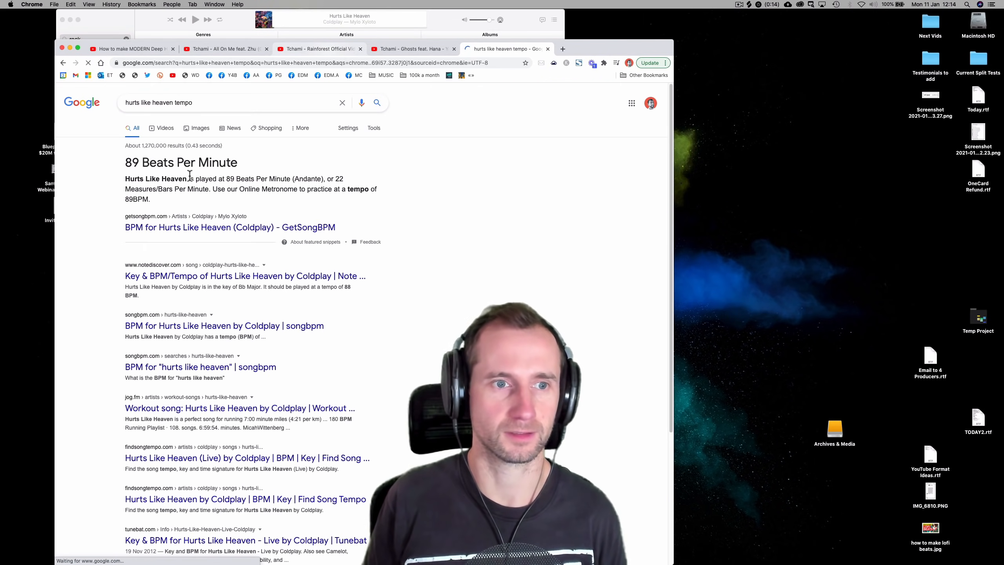
key("ctrl+Right")
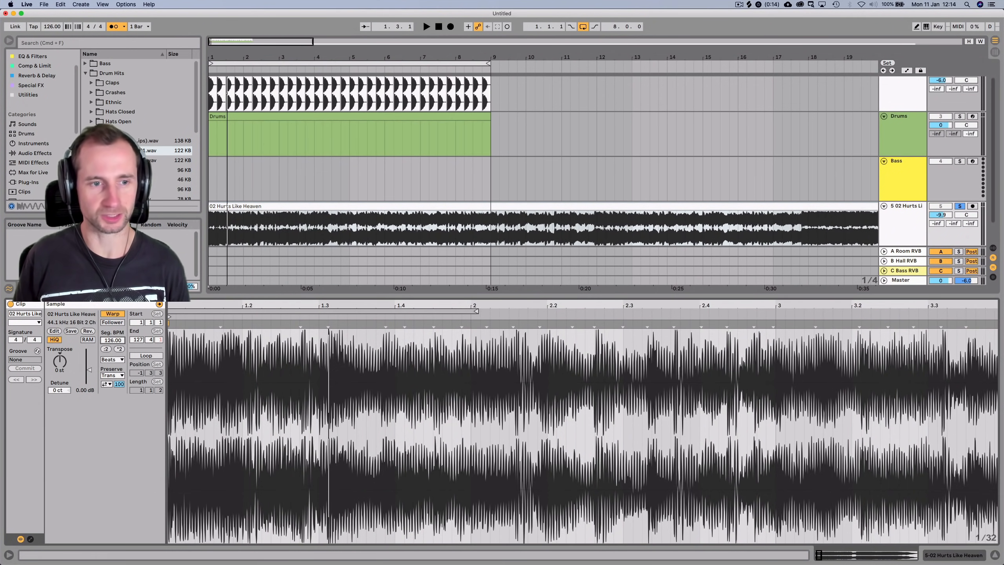
Warp the song clip at 89 BPM in Complex Pro and add an audio track below it
left_click(110, 339)
type("89")
key("Return")
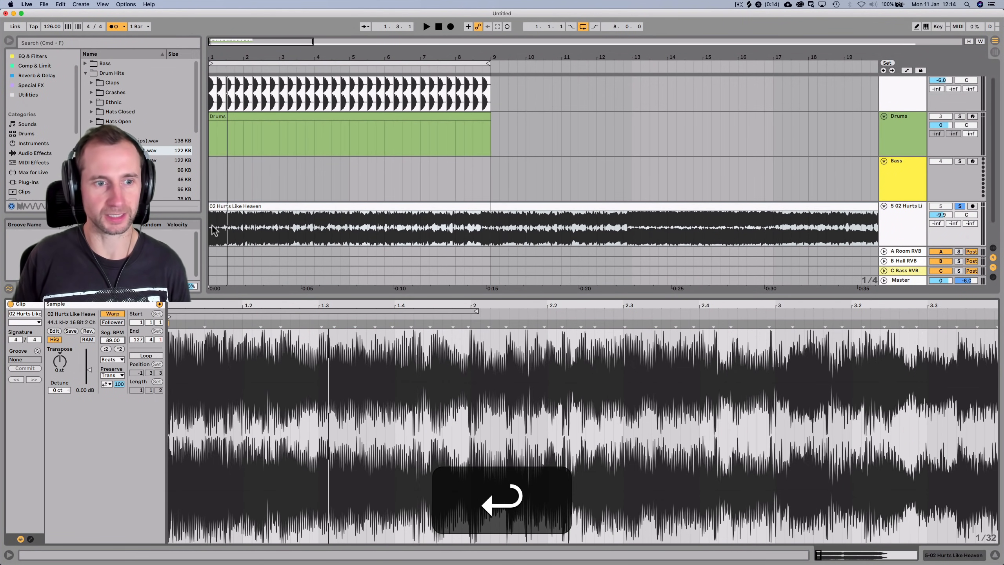
key("space")
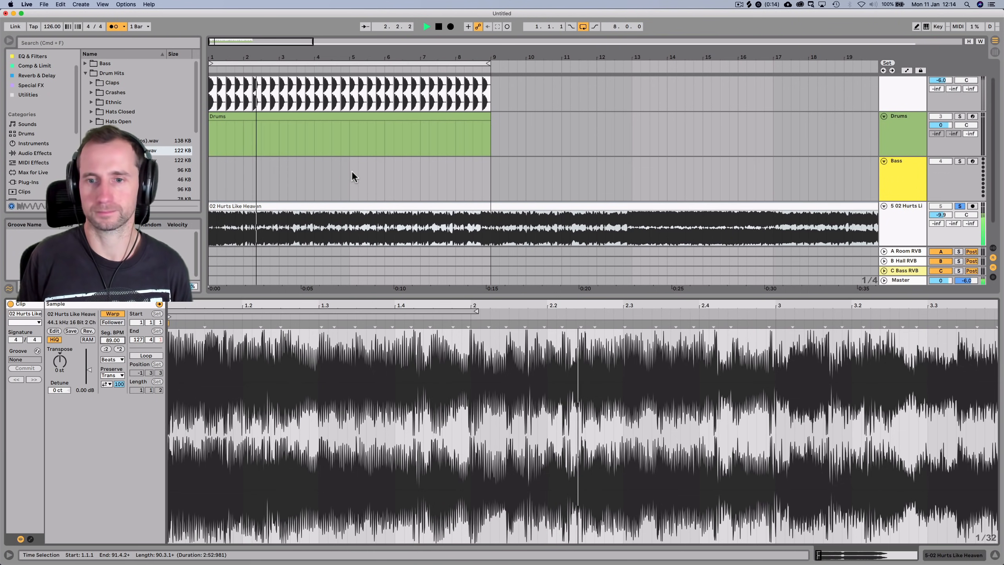
key("space")
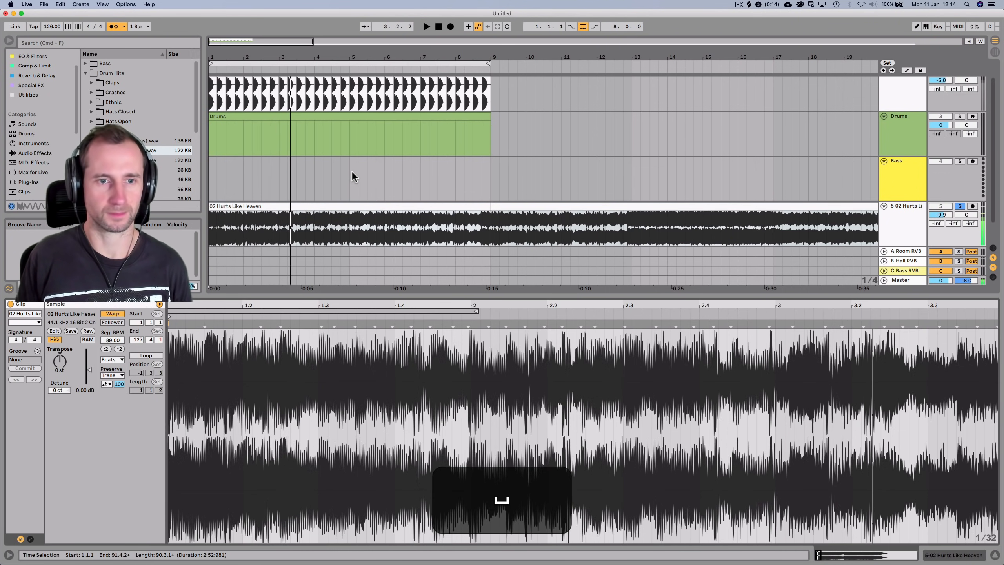
left_click(116, 359)
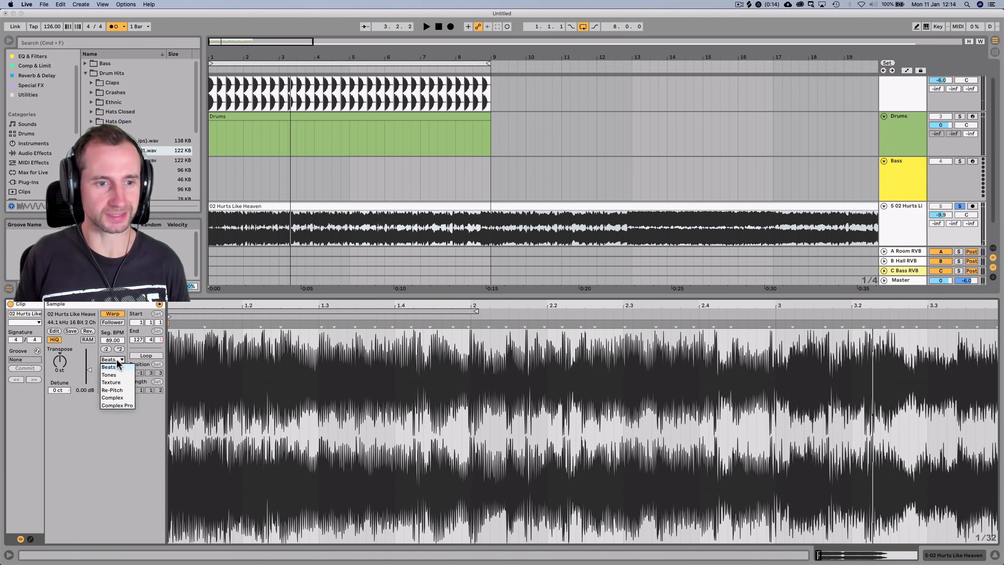
left_click(121, 402)
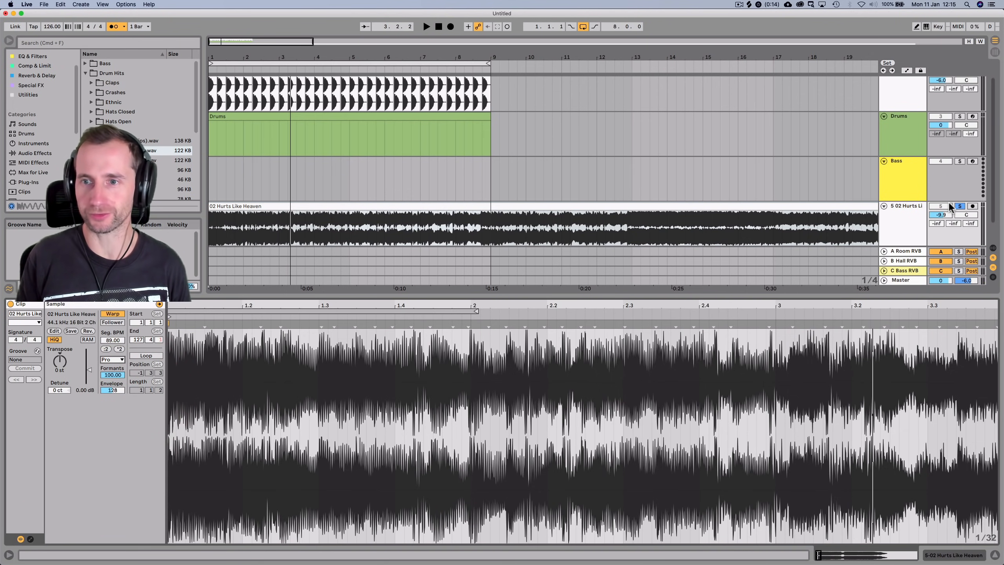
left_click(918, 229)
key("super+t")
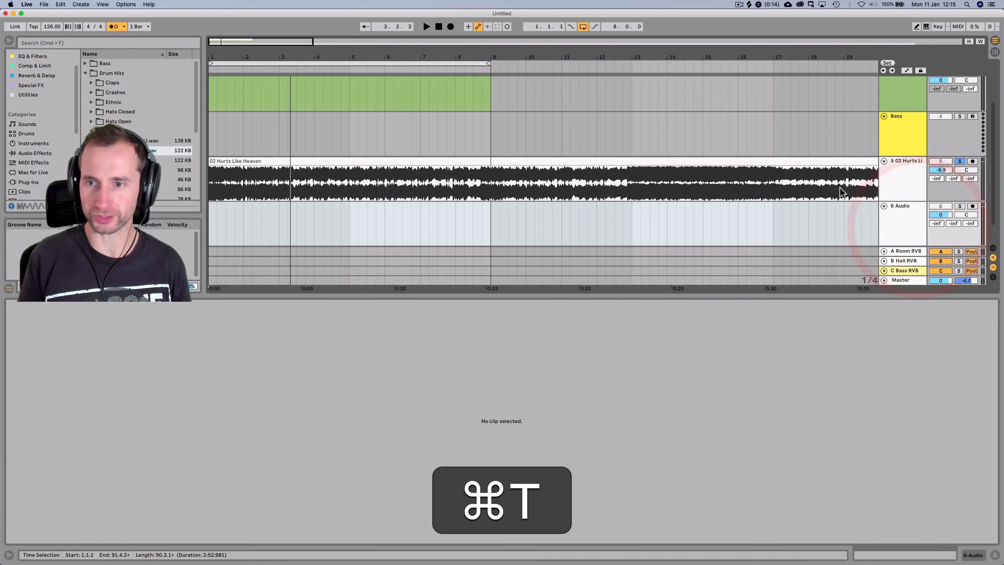
Copy a short song slice at bar 2 onto the new track at bar 2 with a fade-out
left_click_drag(214, 59, 213, 103)
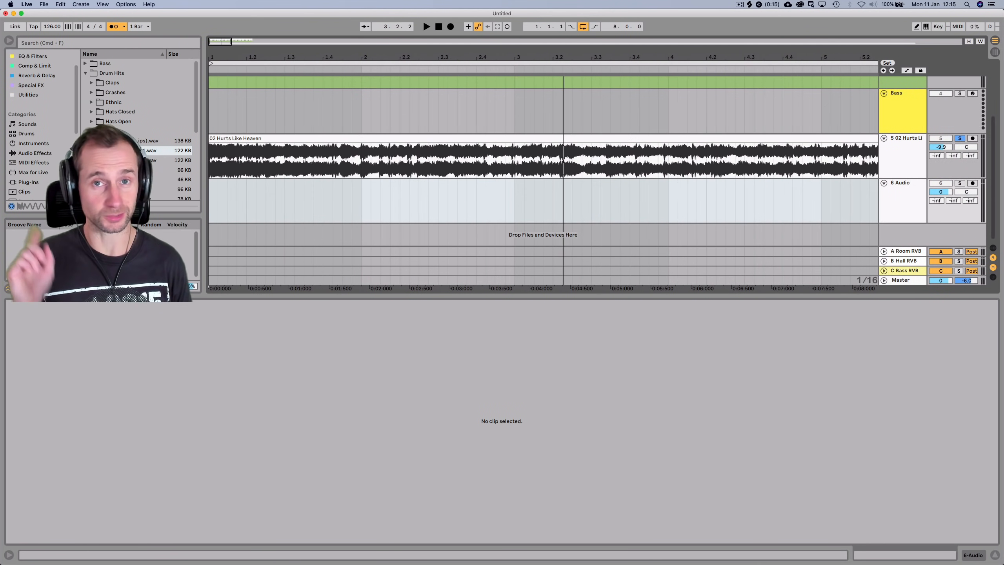
left_click(213, 164)
key("space")
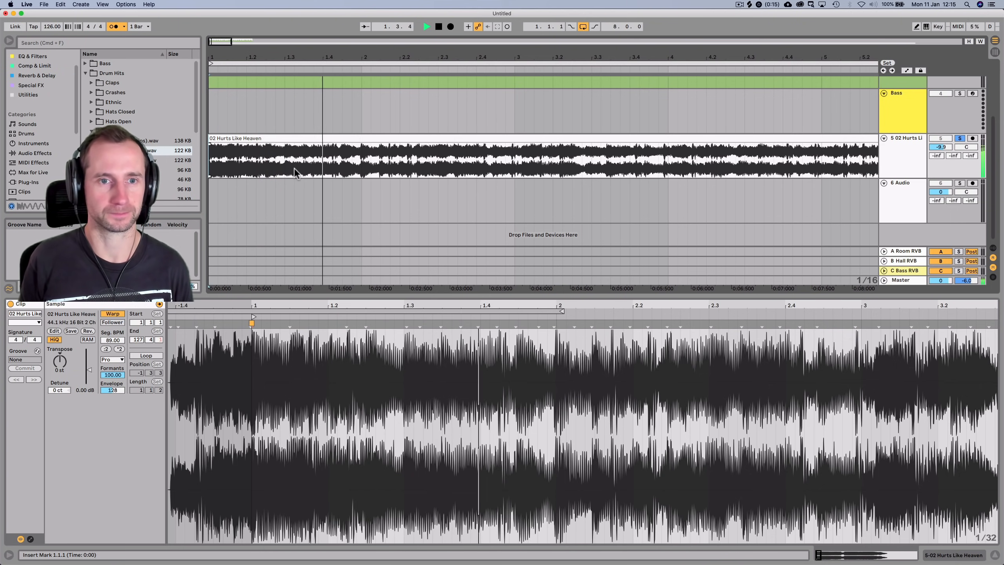
key("space")
left_click(361, 160)
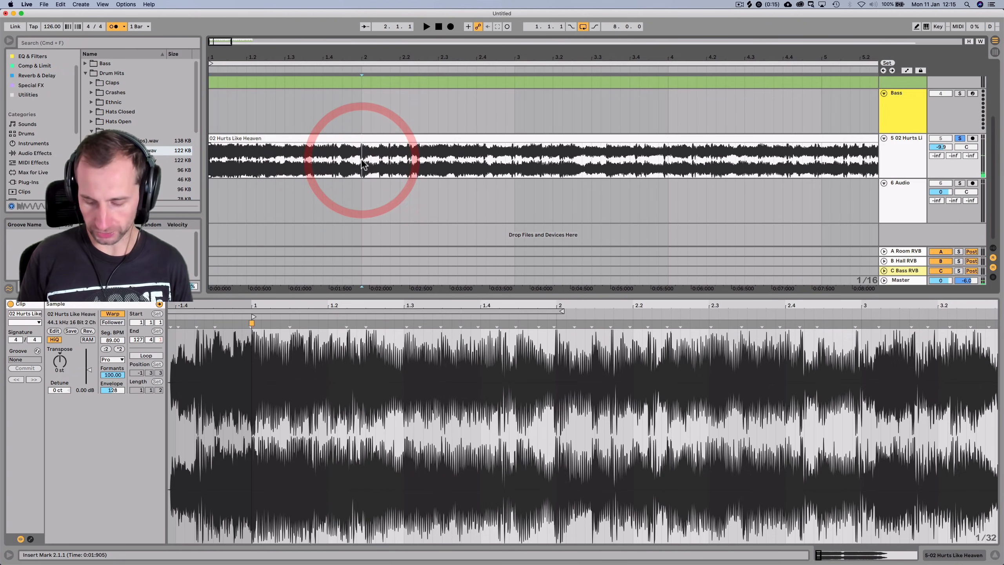
left_click_drag(370, 164, 383, 164)
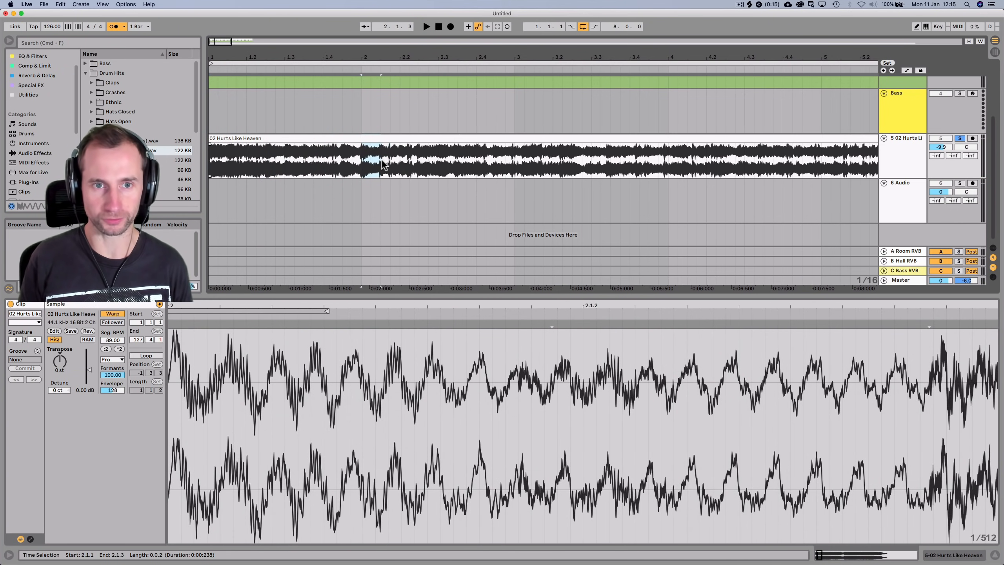
key("super+c")
left_click(361, 213)
key("super+v")
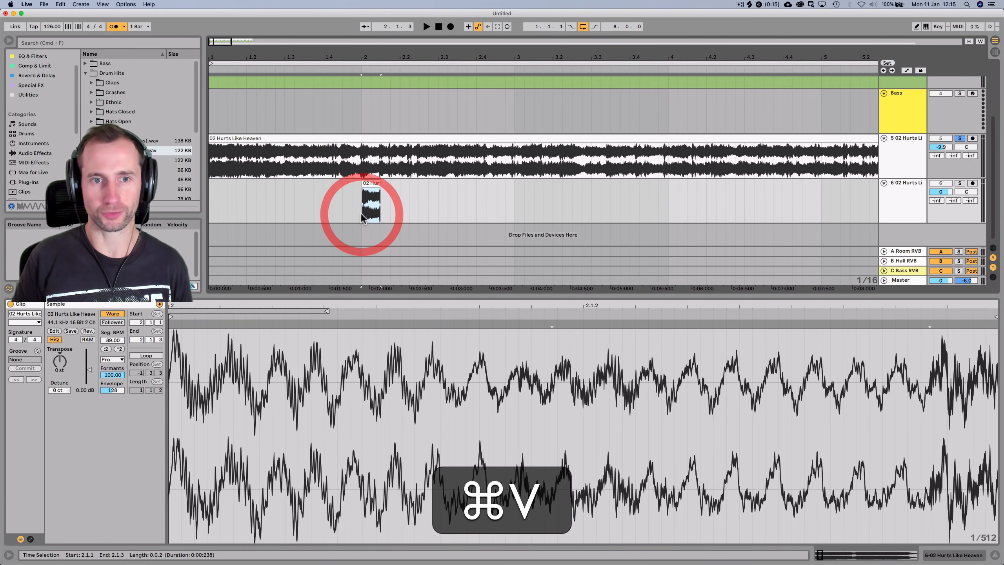
left_click_drag(379, 188, 374, 189)
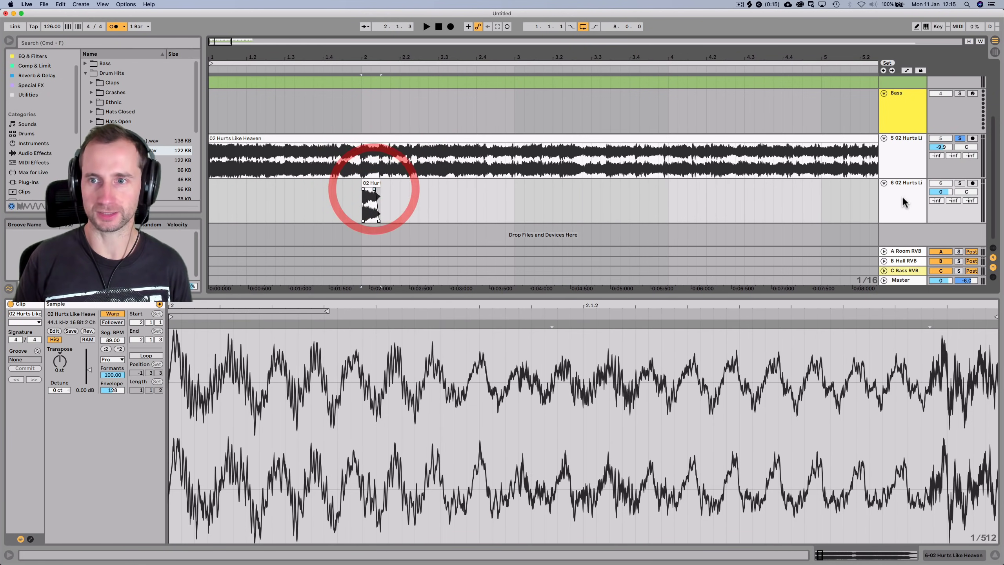
key("space")
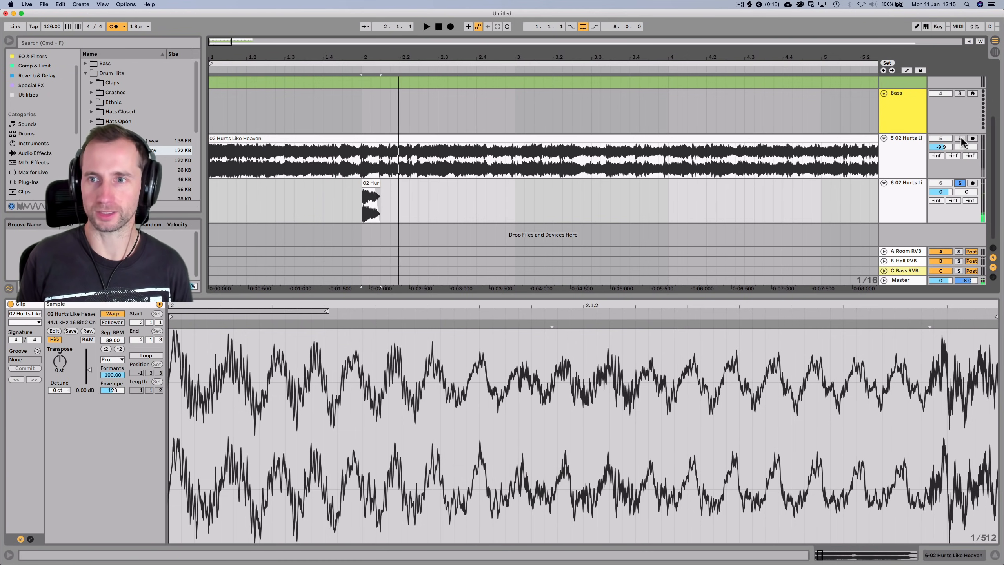
Audition the song from several later points to find a slice start at 3.3.1
left_click(455, 160)
key("space")
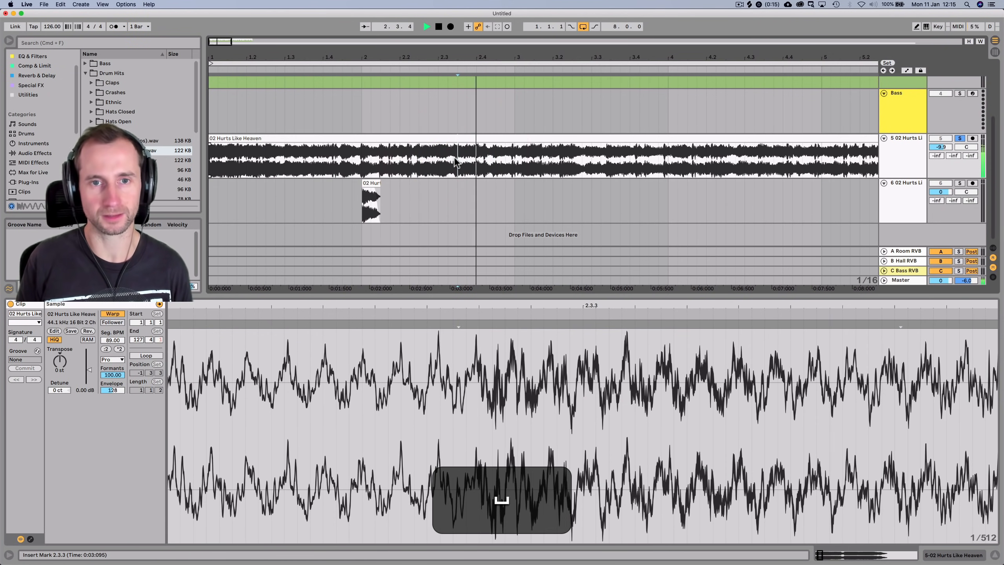
key("space")
left_click(532, 161)
key("space")
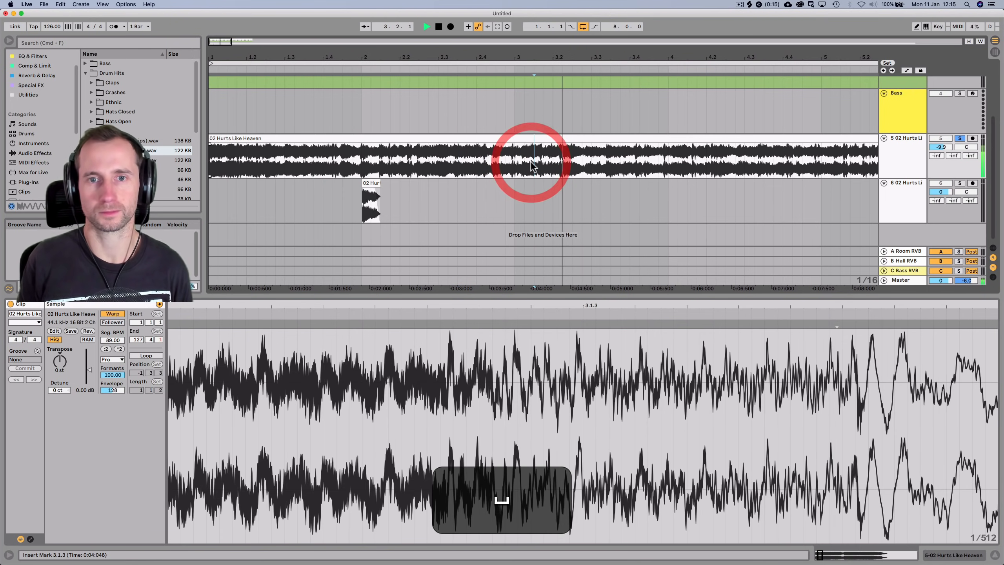
left_click(585, 161)
key("space")
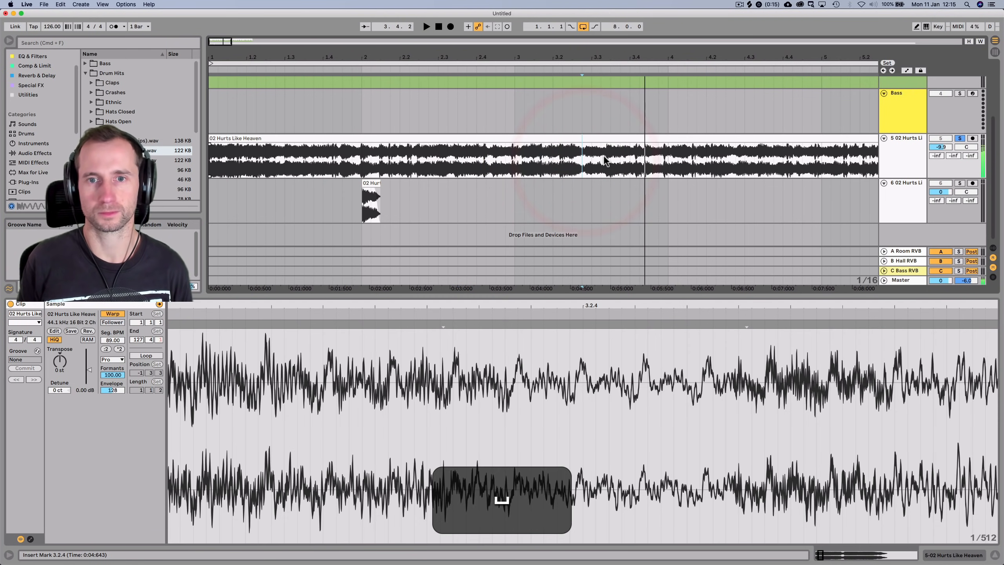
key("space")
left_click(589, 160)
key("space")
key("space")
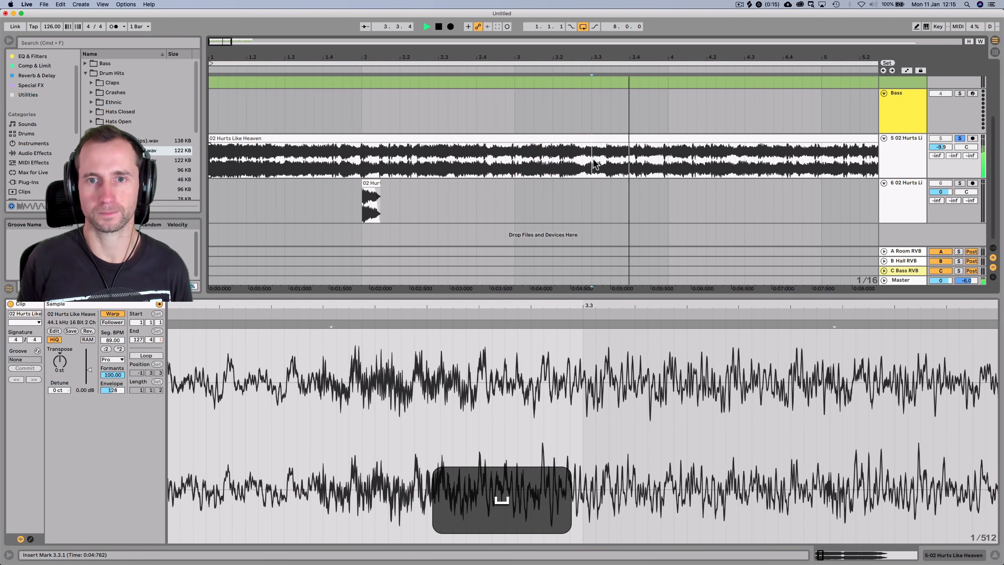
Copy the slice at 3.3.1 to 2.2.1 on the new track and fade it out
left_click_drag(607, 160, 592, 160)
key("super+c")
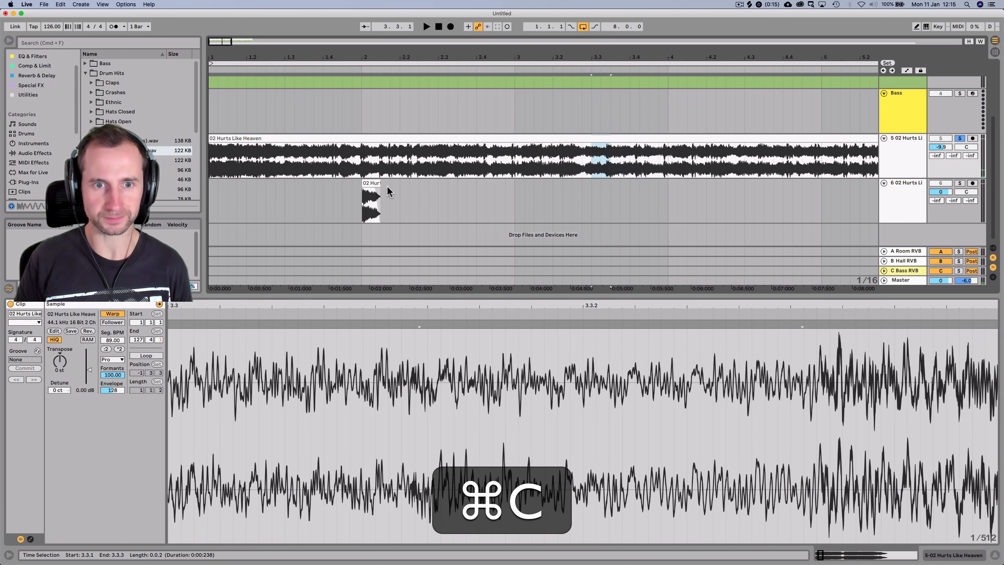
left_click(401, 195)
key("super+v")
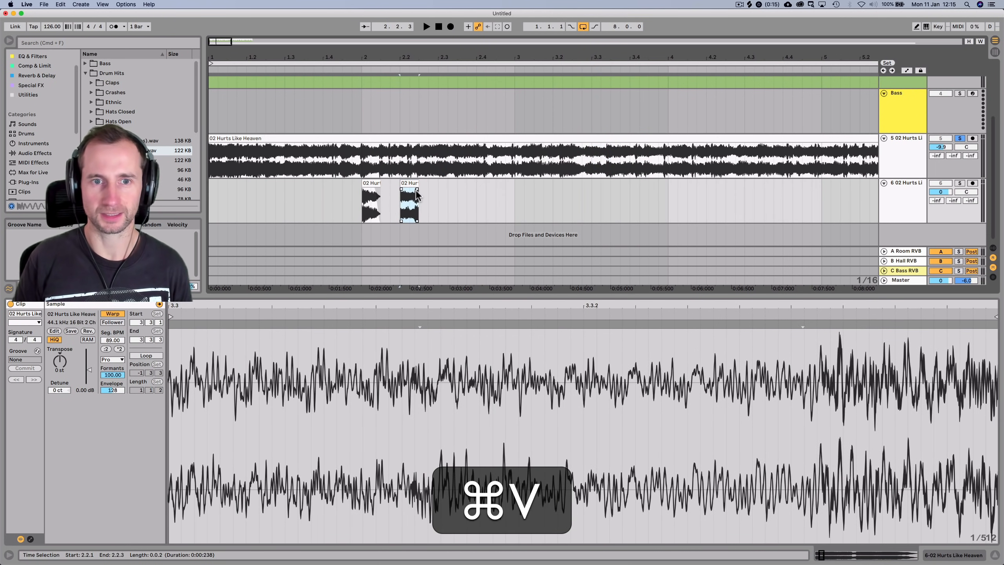
left_click_drag(417, 190, 412, 189)
Audition the song around bars 1–2 and zoom in to locate a slice at 2.3.3
scroll(444, 188, "up", 1)
scroll(444, 189, "right", 10)
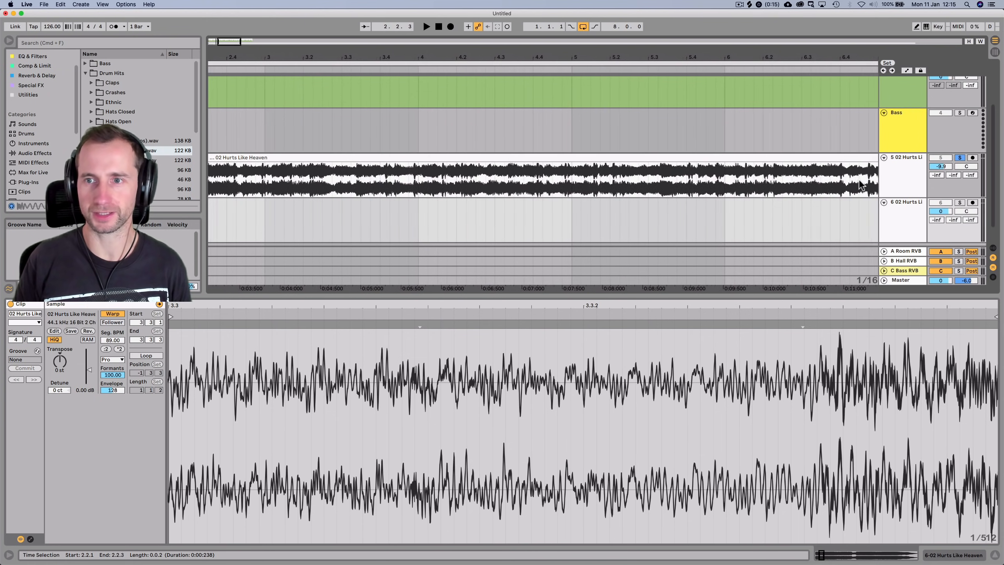
left_click(575, 170)
key("space")
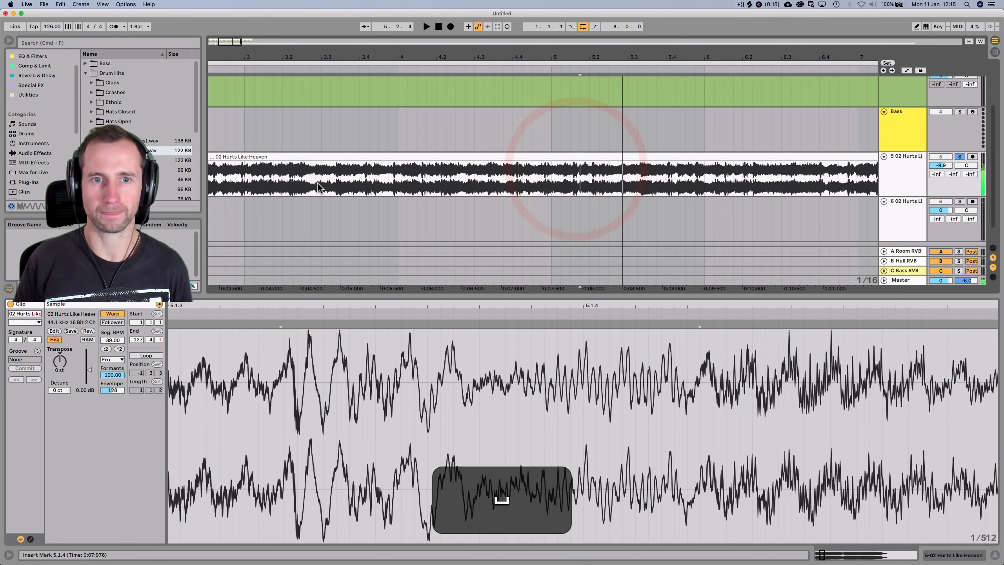
left_click(303, 186)
scroll(303, 186, "down", 5)
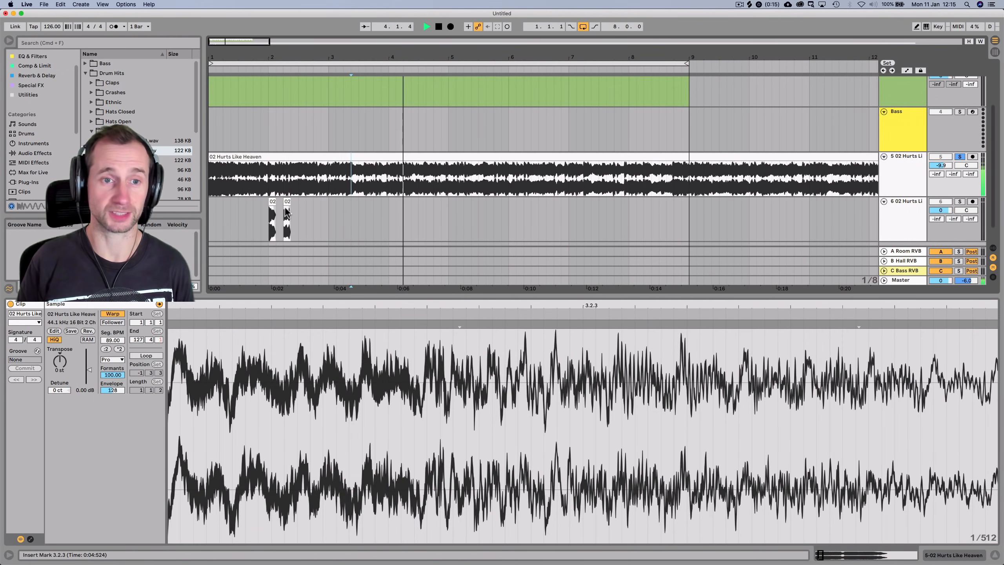
key("space")
left_click(232, 170)
key("space")
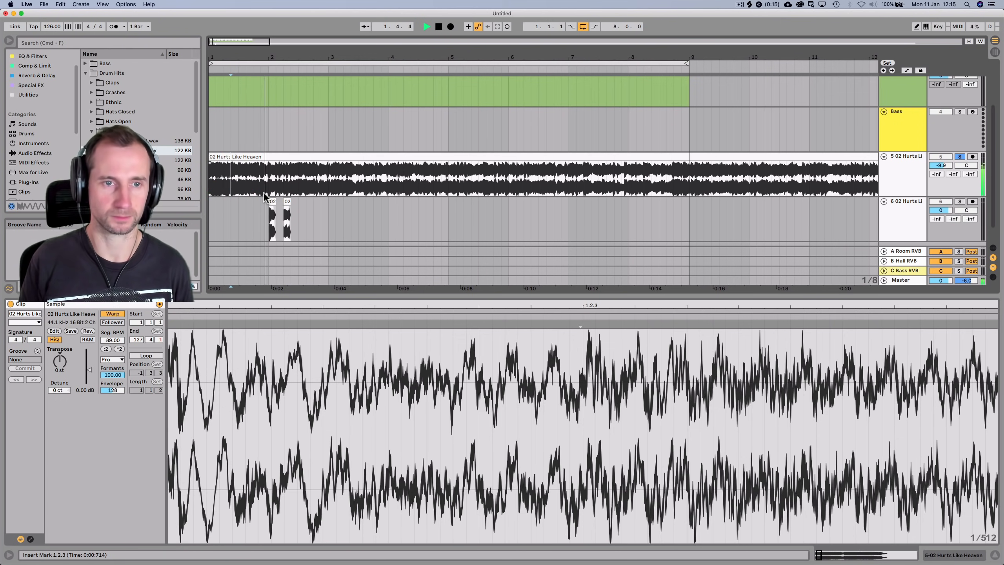
key("space")
left_click(303, 175)
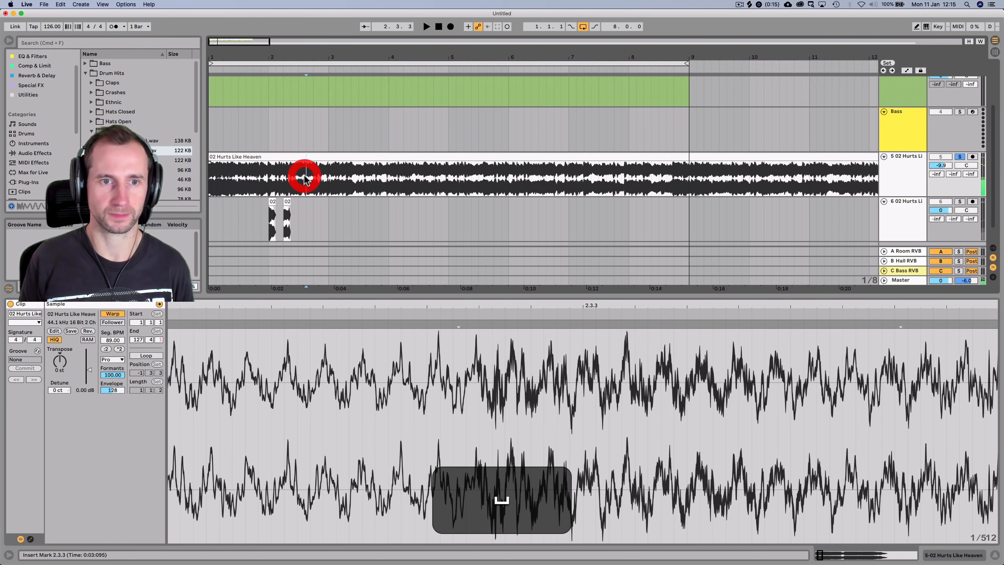
left_click_drag(291, 53, 379, 128)
key("space")
key("space")
Copy the 2.3.3–2.4.1 slice to 2.1.3 on the new track with a fade-out
left_click_drag(464, 180, 499, 180)
key("super+c")
left_click(314, 213)
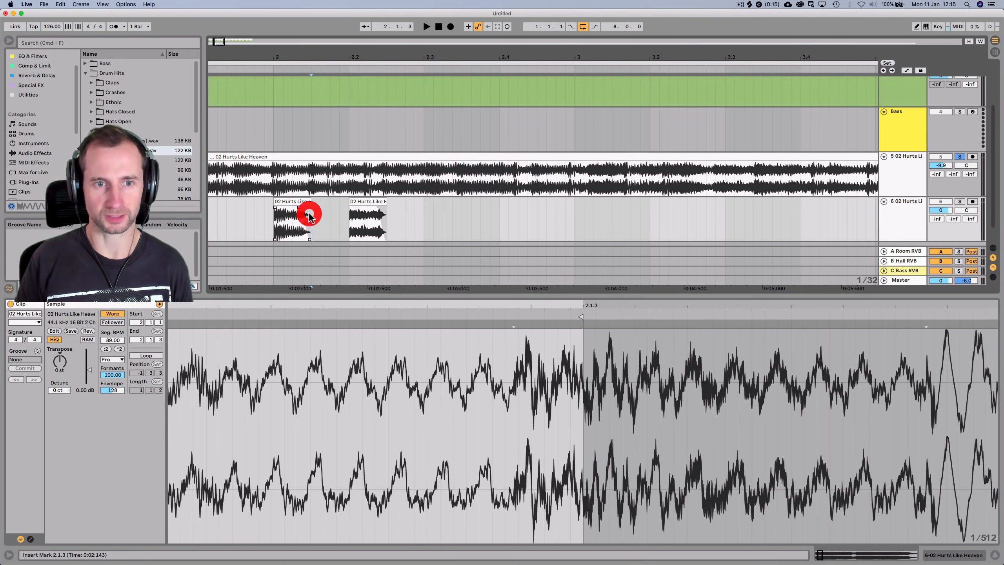
key("super+v")
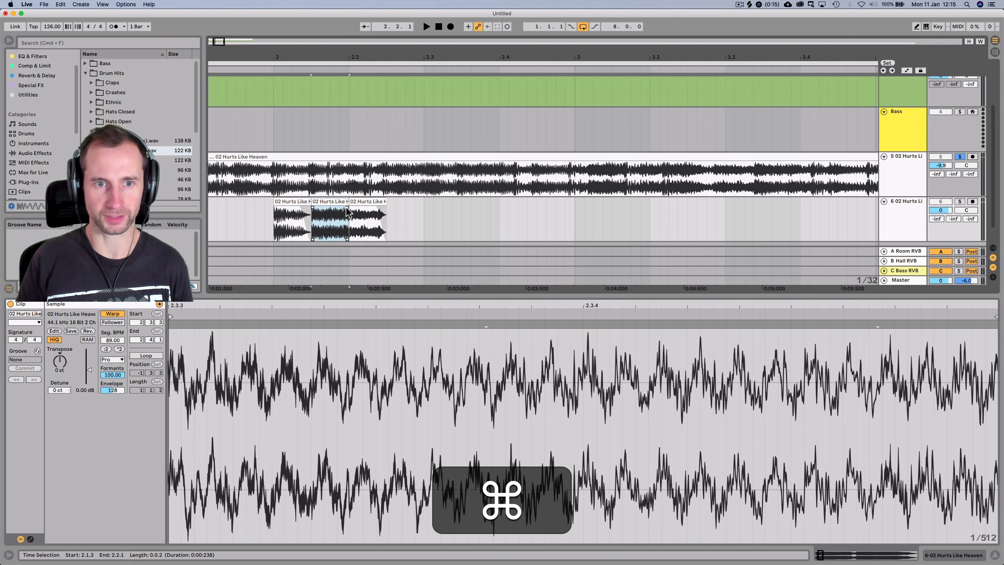
left_click_drag(346, 208, 335, 207)
Zoom out to eighteen bars and delete the full-length song clip
left_click_drag(369, 51, 368, 10)
left_click(256, 156)
key("BackSpace")
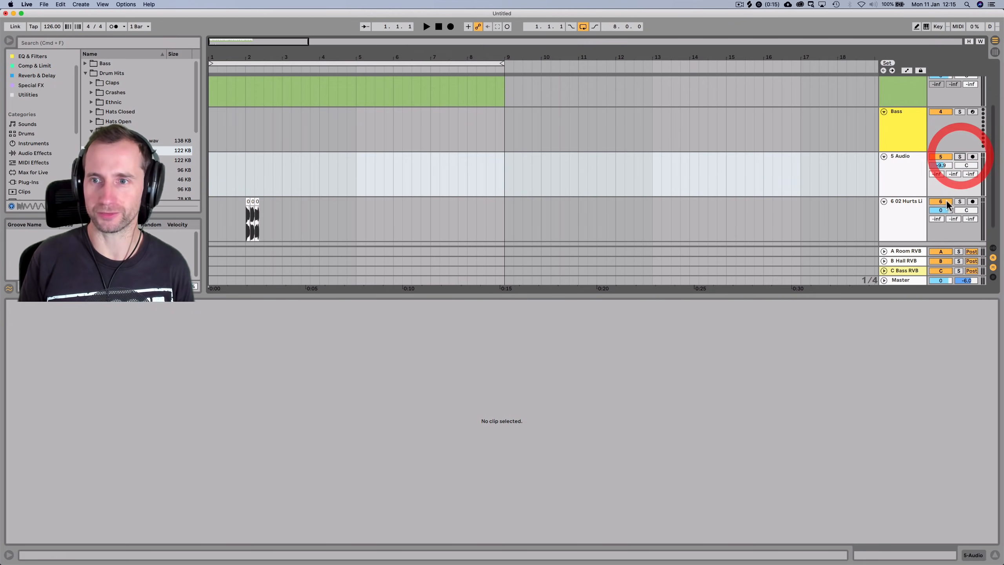
Move the first slice to bar 1, duplicate it rightward twice, and unsolo track 6
left_click_drag(246, 56, 406, 281)
left_click_drag(421, 203, 220, 217)
left_click(213, 202)
left_click_drag(213, 202, 250, 202)
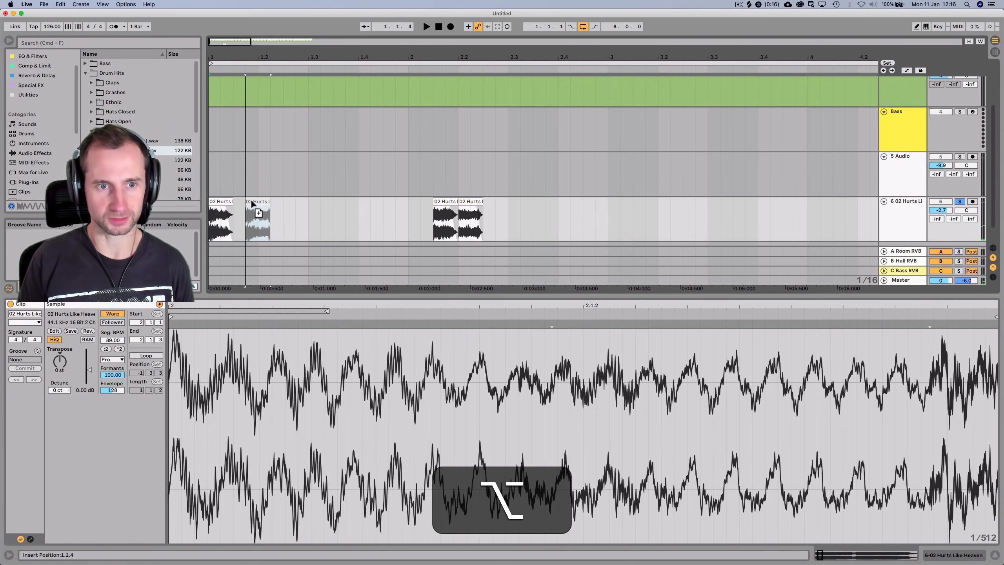
left_click(960, 202)
key("space")
key("space")
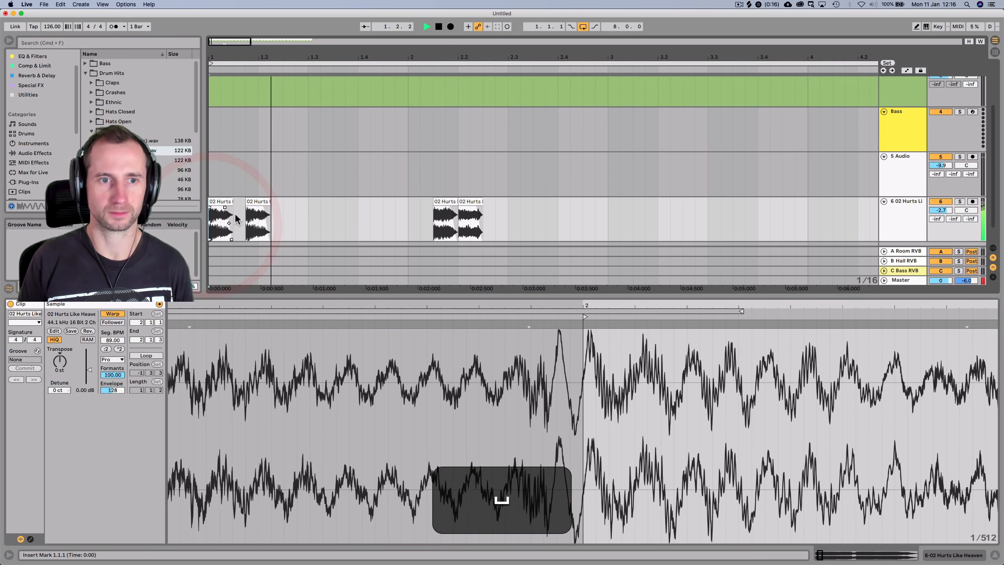
left_click_drag(258, 202, 295, 204)
key("space")
key("space")
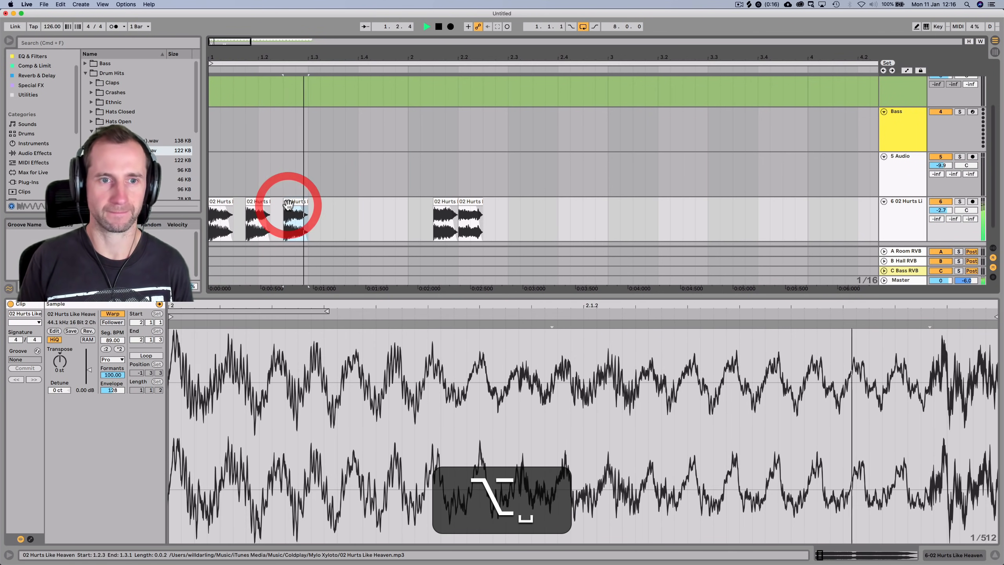
Duplicate the third slice to 2.1.1 and move the bar 2 slice to bar 3
left_click(214, 218)
key("space")
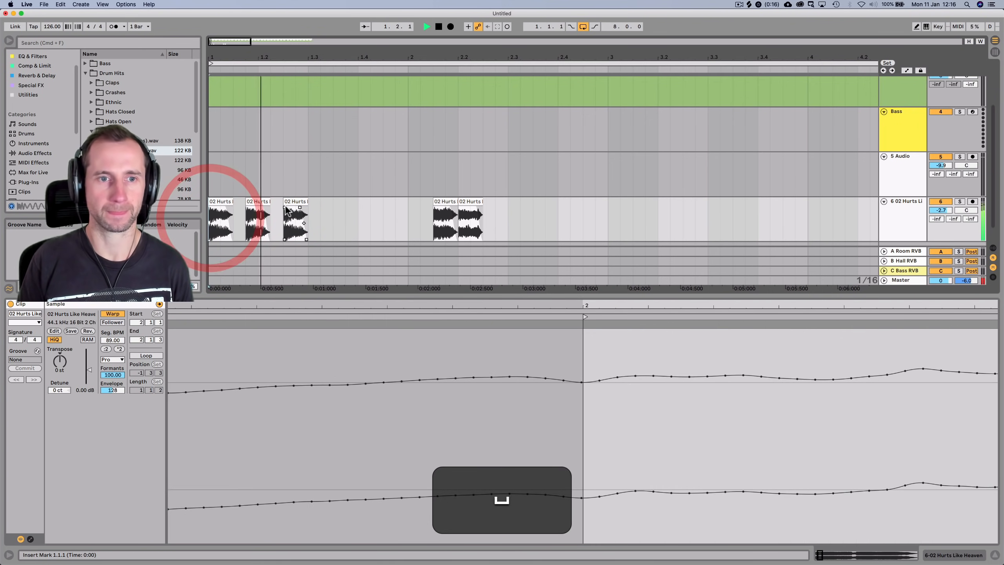
key("space")
left_click_drag(292, 202, 420, 204)
left_click_drag(493, 41, 493, 24)
left_click_drag(366, 202, 458, 202)
Try duplicating all slices in the eight-bar loop, then undo it and clear the selection
left_click_drag(332, 63, 332, 81)
scroll(336, 188, "up", 5)
left_click_drag(336, 202, 388, 199)
key("alt+super+z")
key("super+z")
left_click(375, 216)
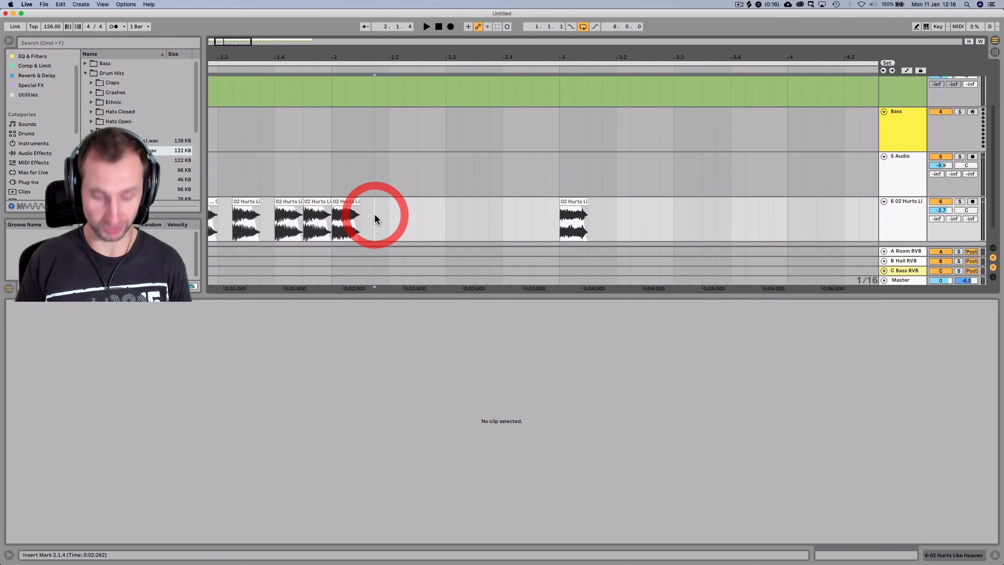
Duplicate the slice ending at 2.1.3 further right and play the pattern from the start
left_click_drag(351, 203, 546, 200)
left_click(547, 200)
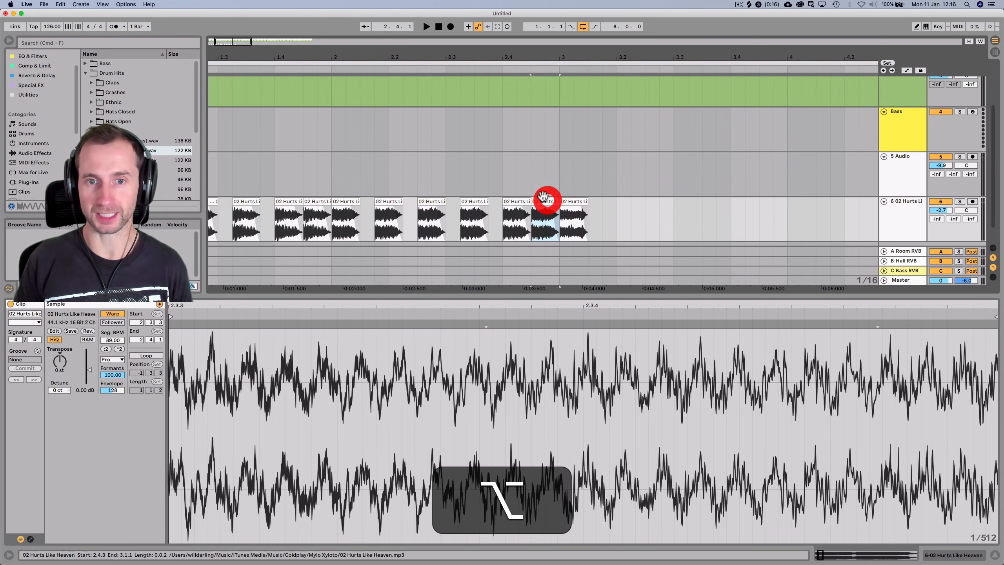
left_click(435, 29)
key("space")
left_click_drag(435, 57, 450, 139)
key("space")
Add more slice copies around bar 3, near 3.2.3 and 3.3.3, and audition from bar 3
left_click_drag(453, 202, 515, 200)
left_click_drag(515, 200, 583, 200)
left_click_drag(660, 59, 477, 49)
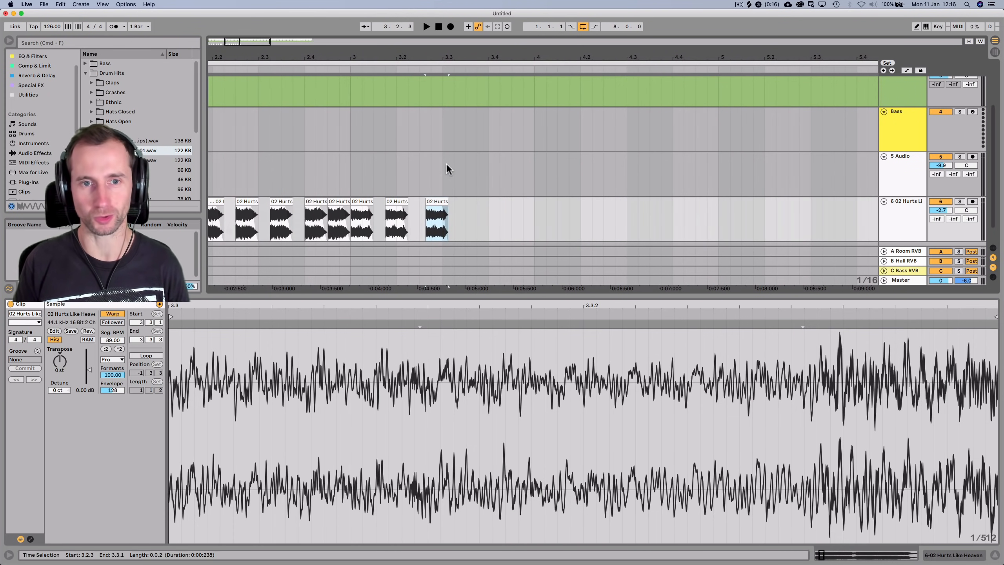
left_click_drag(439, 201, 476, 199)
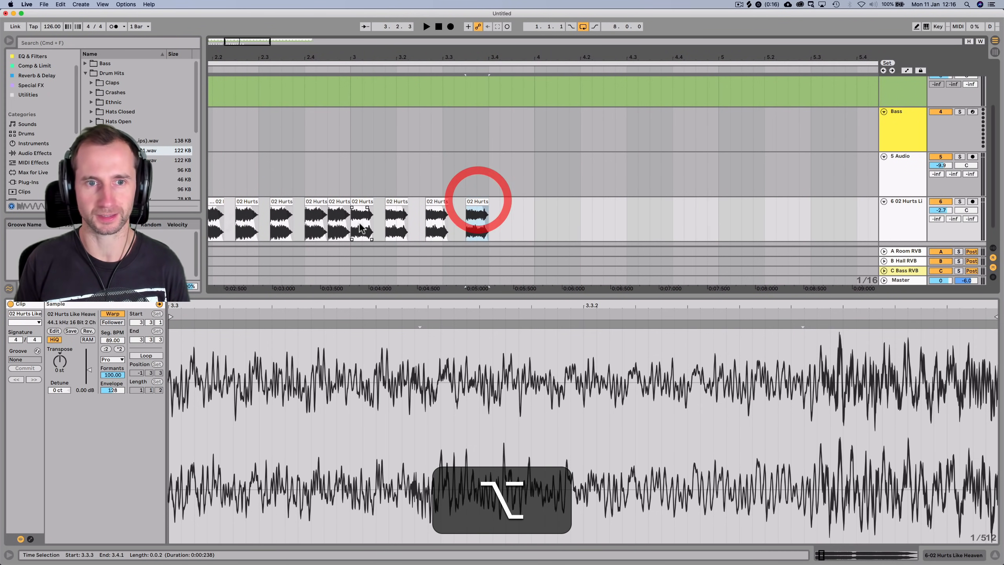
left_click(475, 180)
left_click(350, 201)
key("space")
key("space")
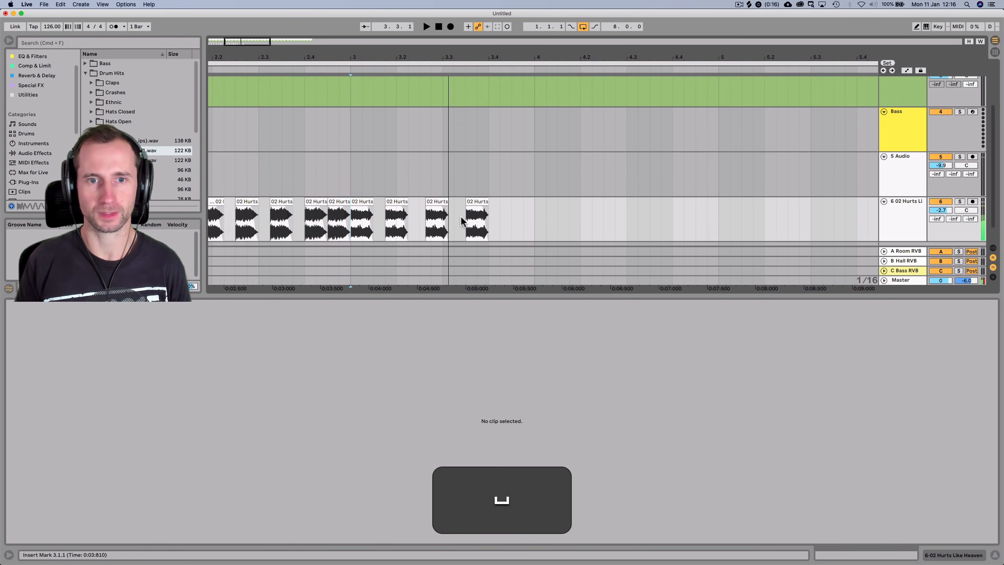
Delete the stray slice copies at 3.3.3 and 3.2.3
left_click(477, 202)
key("BackSpace")
left_click(437, 199)
key("BackSpace")
left_click_drag(403, 55, 399, 82)
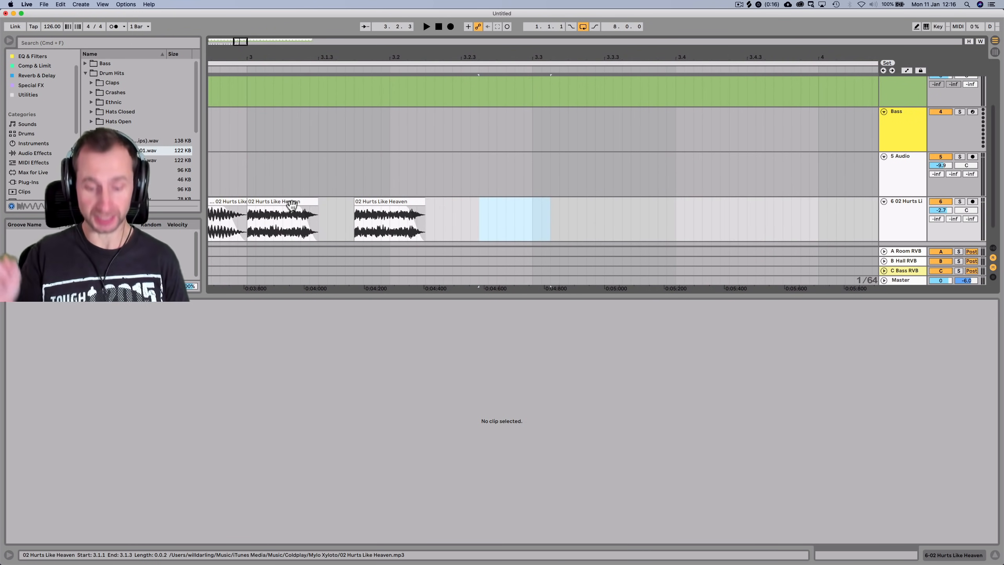
Save the set as 'Salami' in the Sessions folder
key("super+s")
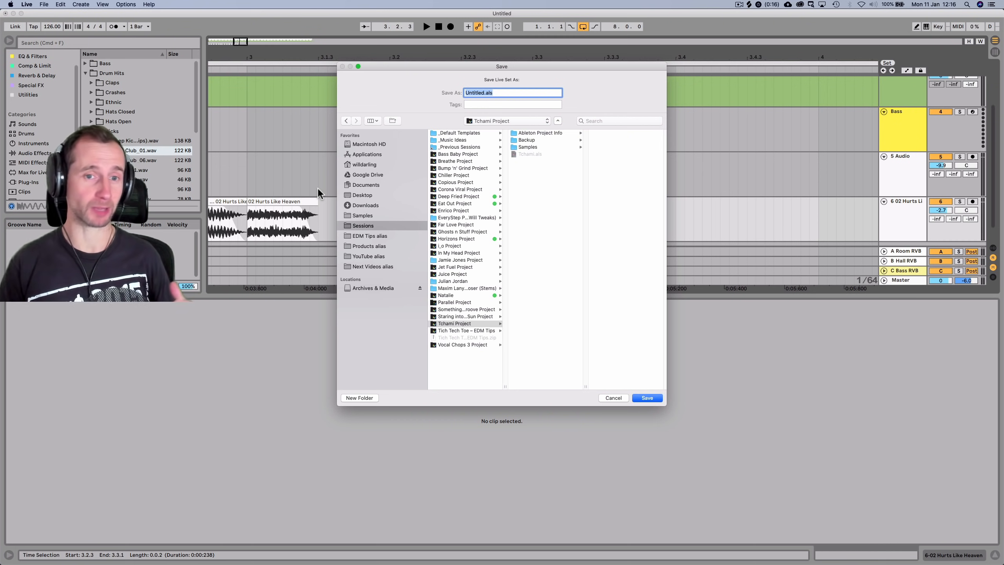
left_click(375, 226)
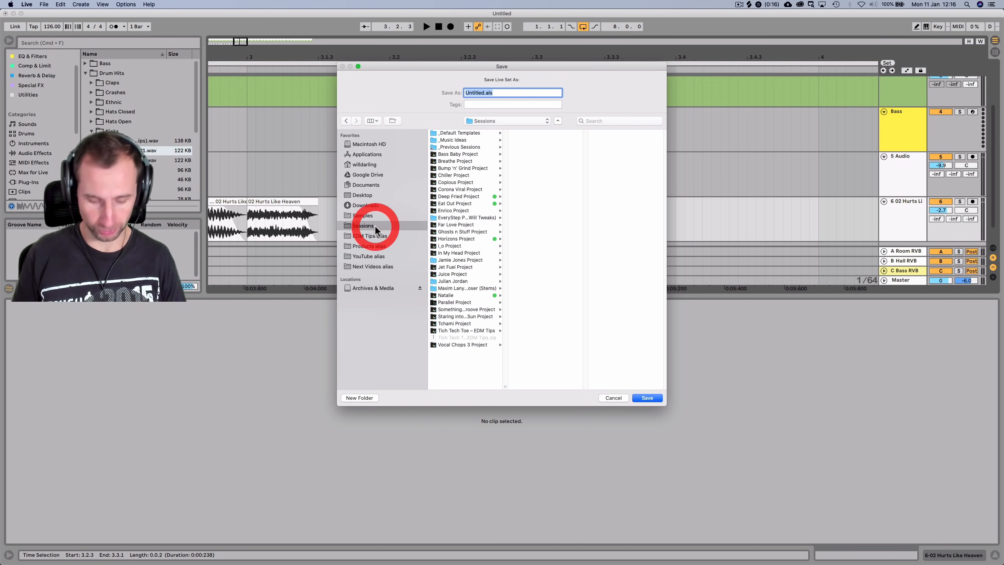
type("Salami")
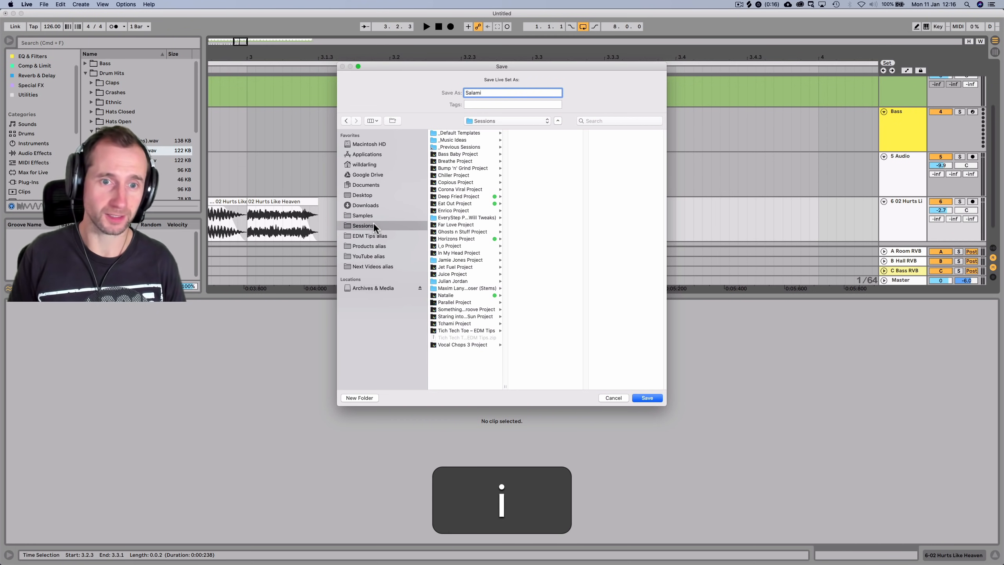
key("Return")
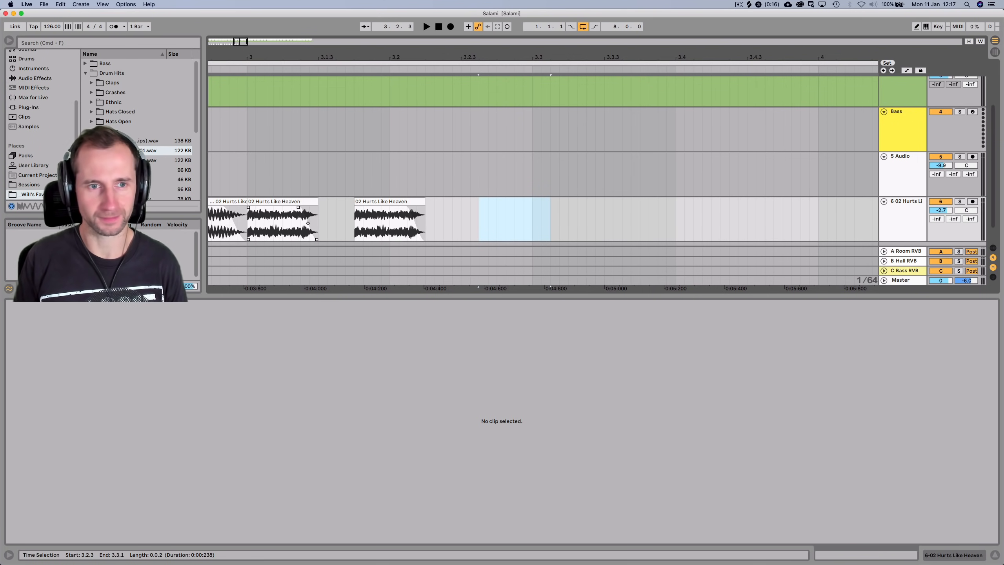
Audition bar 3 of track 6, then copy the 3.1.4 slice to 3.2.3
left_click(248, 224)
key("space")
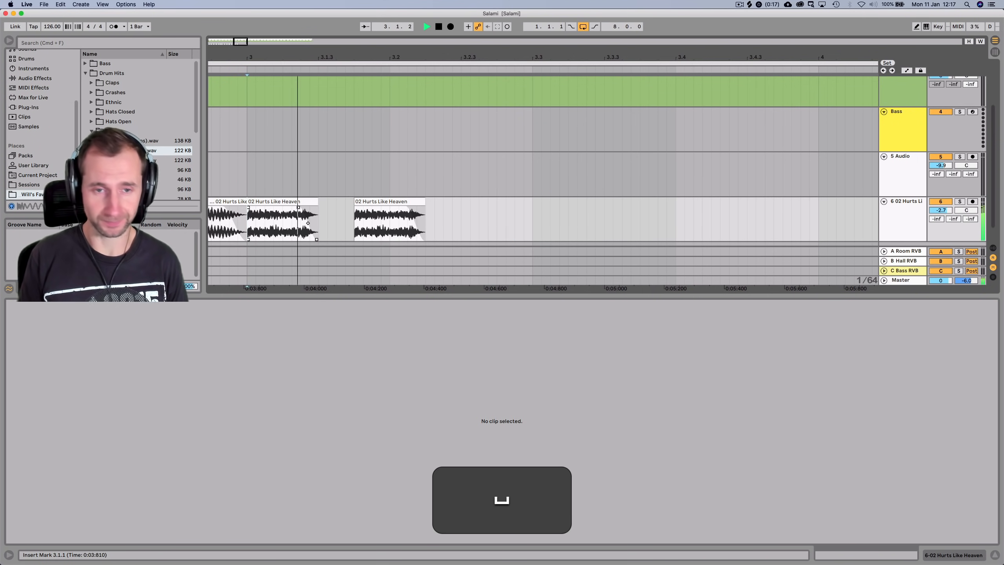
key("alt+space")
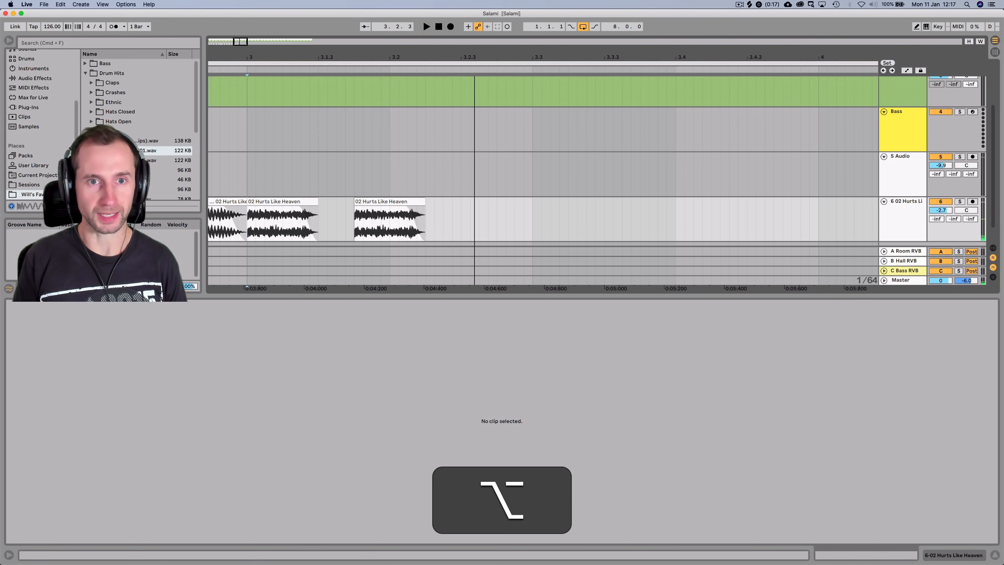
scroll(405, 237, "down", 5)
scroll(409, 237, "down", 3)
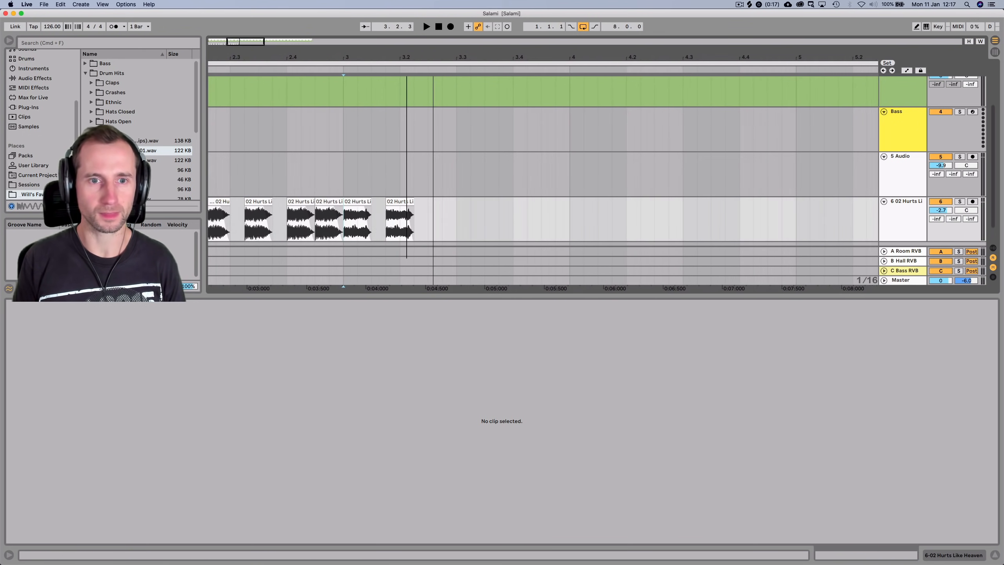
left_click(401, 201)
left_click_drag(400, 201, 507, 202)
Copy a slice to 3.4.3, then duplicate bar 3's six clips into bar 4
left_click(355, 222)
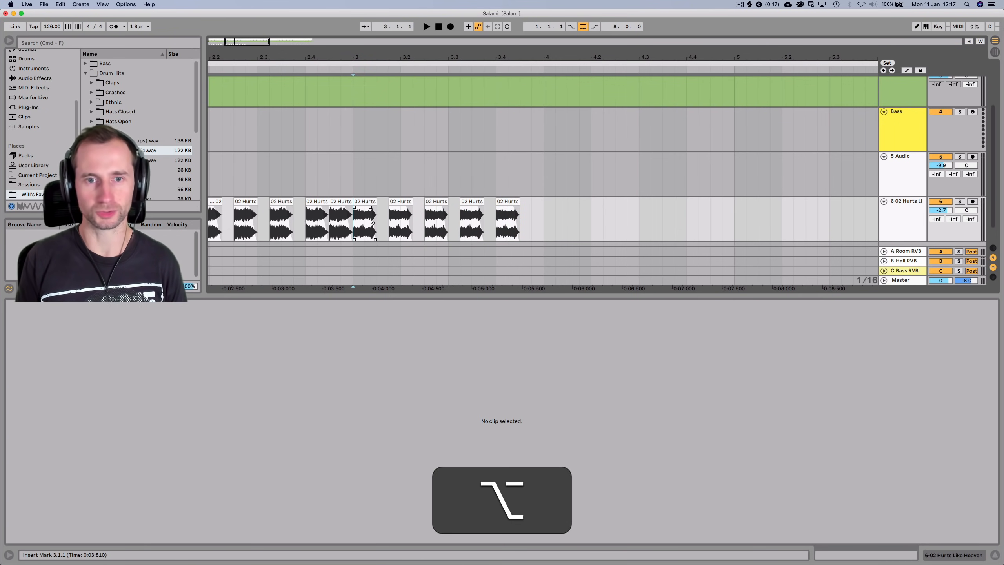
key("space")
key("space")
left_click_drag(508, 201, 353, 223)
key("super+d")
key("space")
scroll(543, 180, "down", 10)
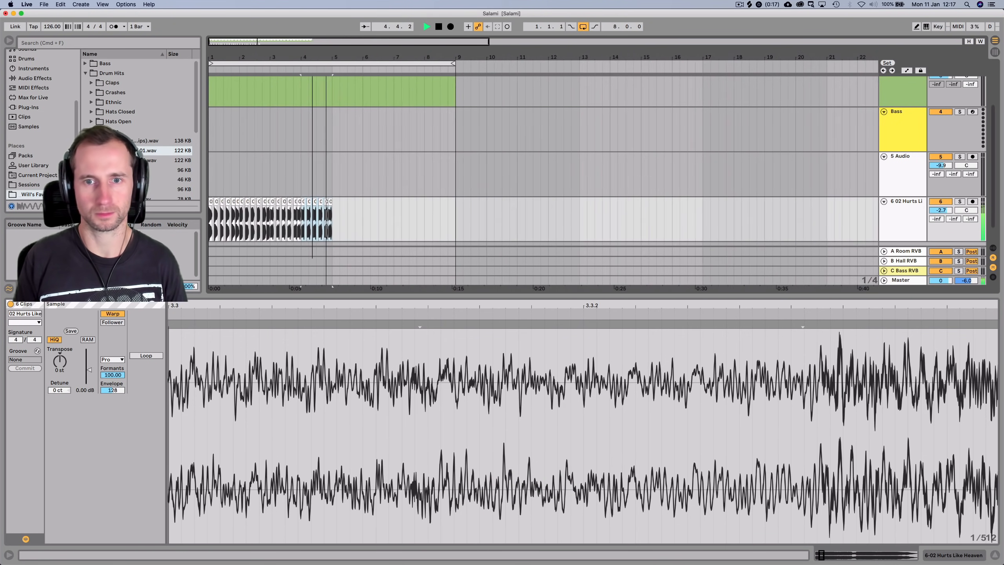
Consolidate all 24 slices on track 6 into one four-bar clip and play it back
key("space")
key("super+a")
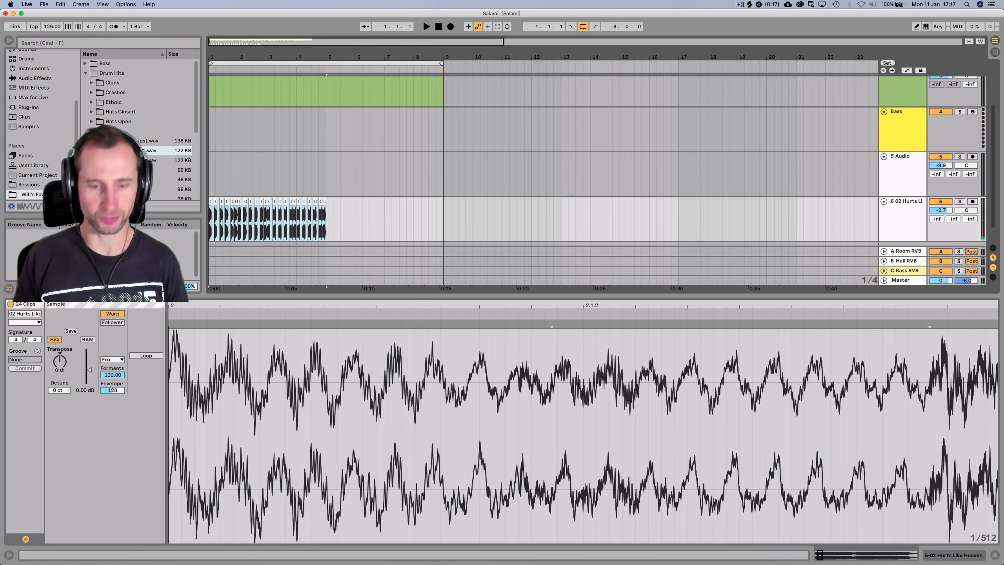
key("super+j")
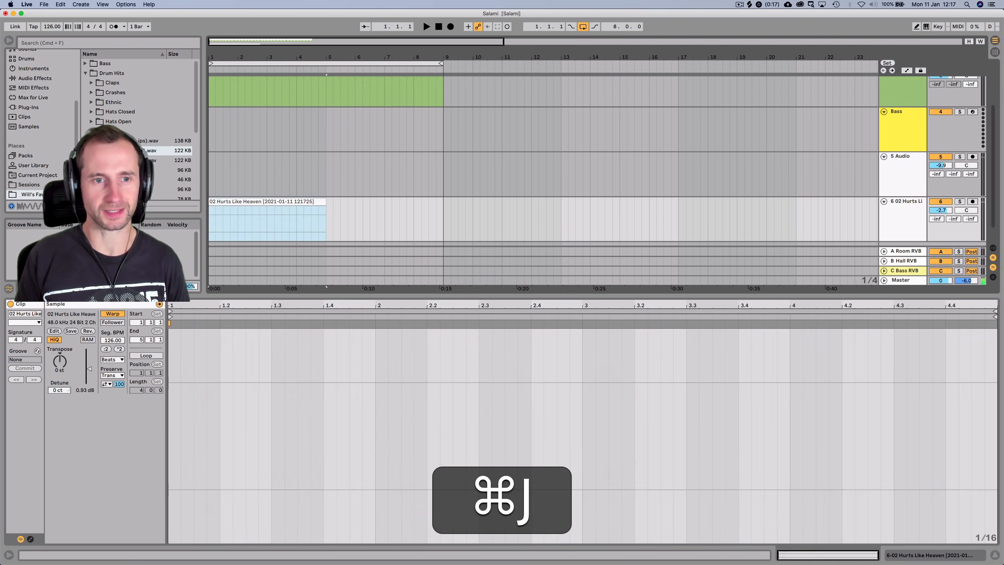
key("space")
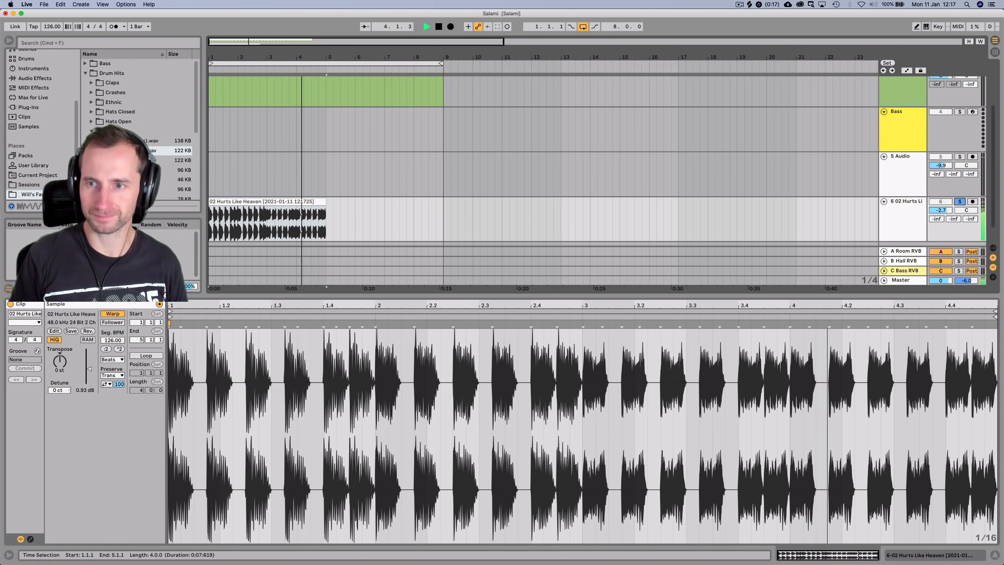
key("space")
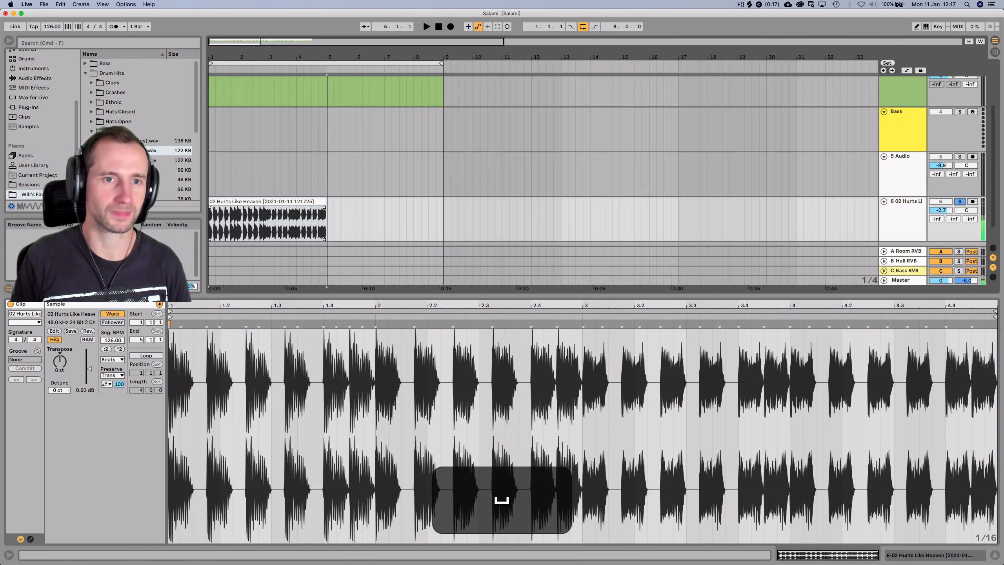
left_click_drag(263, 57, 288, 82)
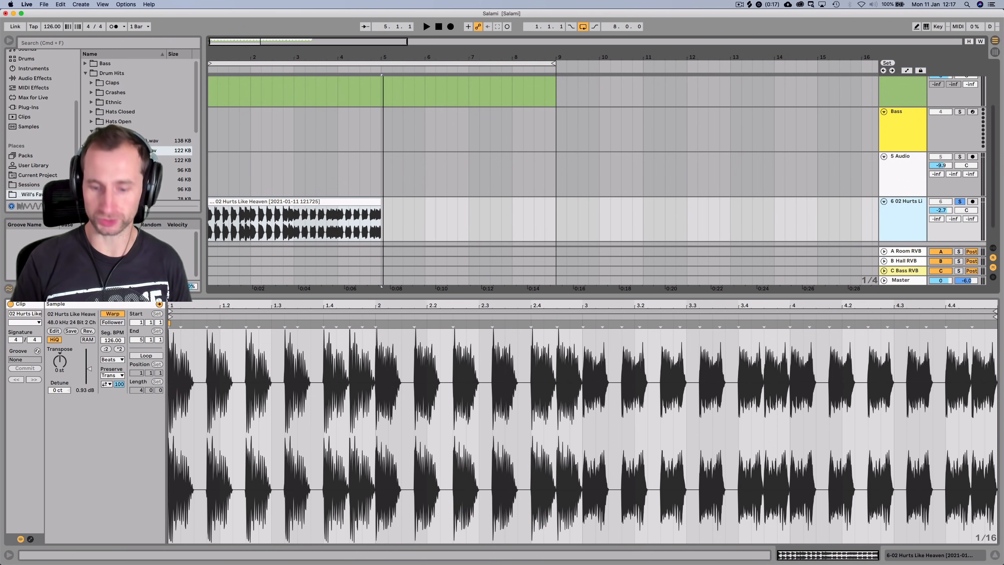
Insert a new MIDI track and load the Wavetable synth onto it
key("super+shift+t")
scroll(51, 162, "up", 5)
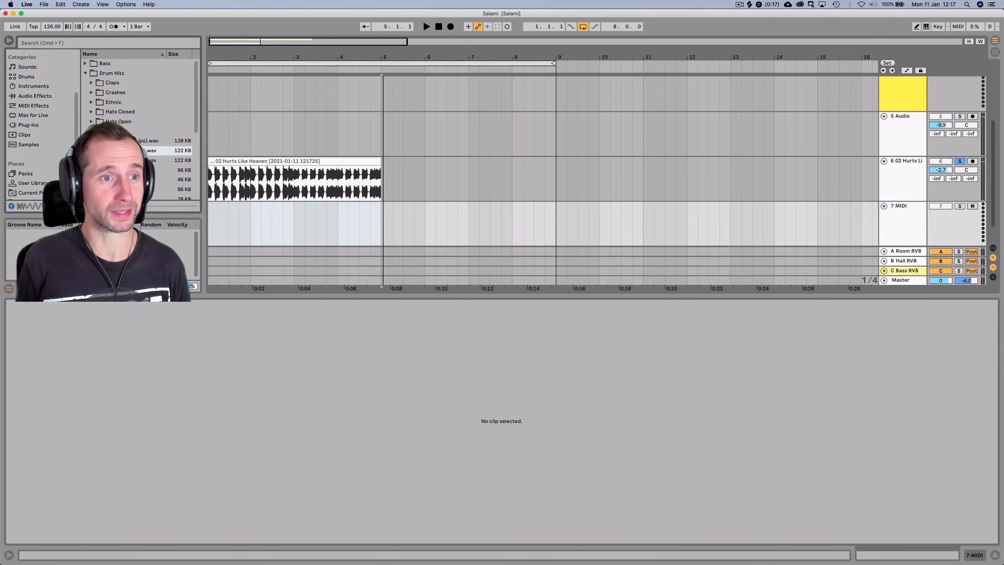
left_click(35, 63)
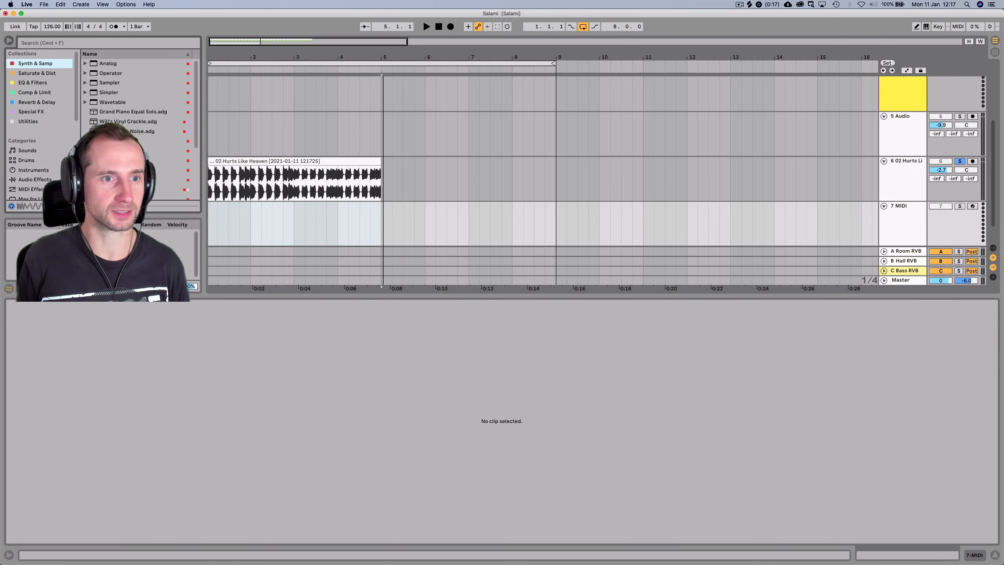
left_click_drag(112, 102, 300, 223)
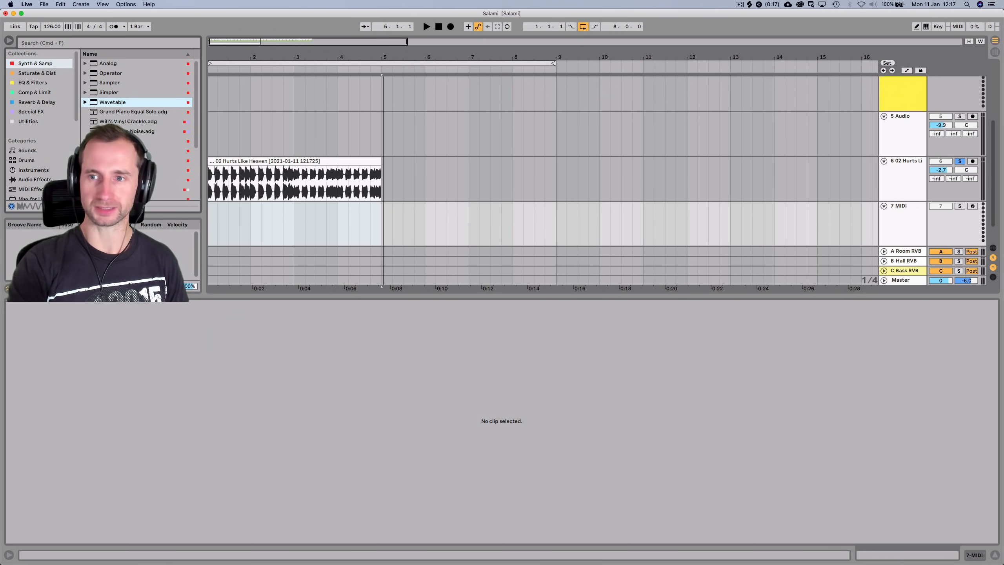
left_click_drag(301, 224, 300, 224)
Unsolo track 6, solo the Wavetable track, and return to the song start
left_click(959, 315)
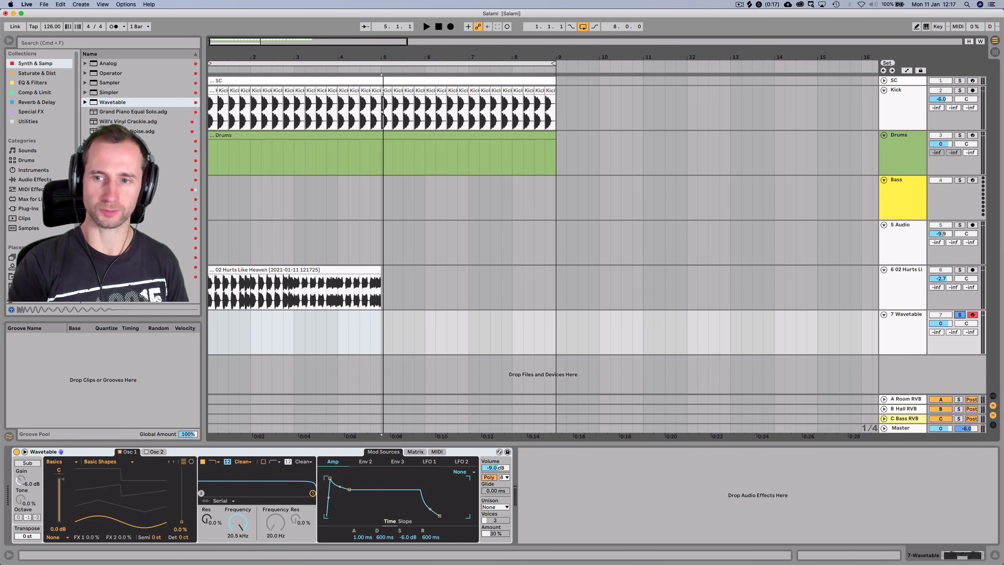
left_click(960, 315)
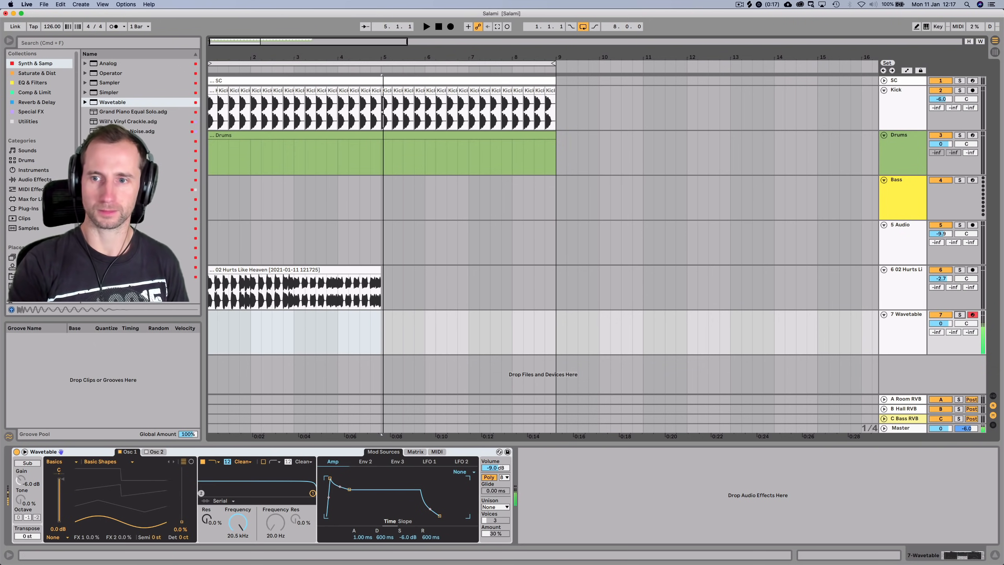
left_click(959, 315)
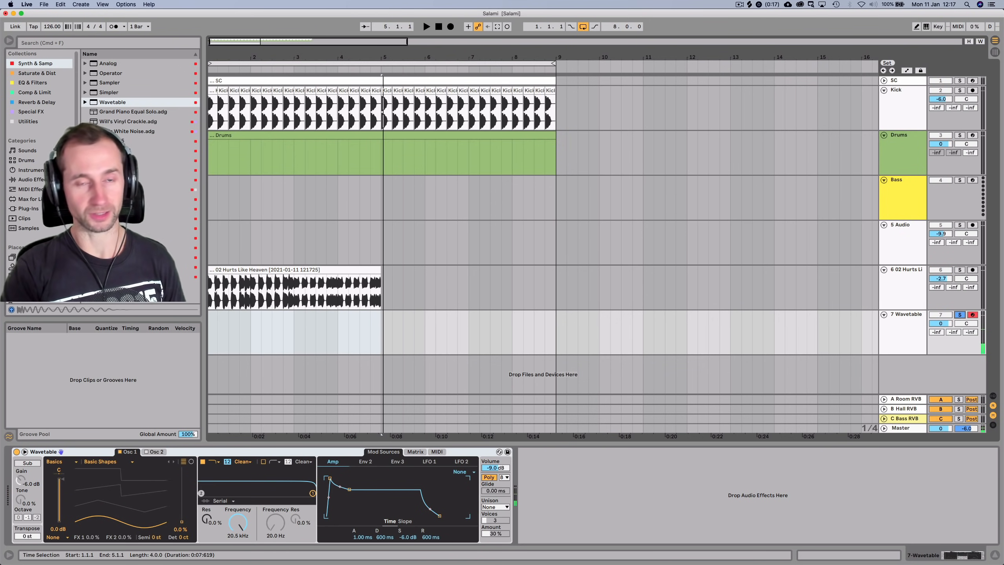
left_click(439, 27)
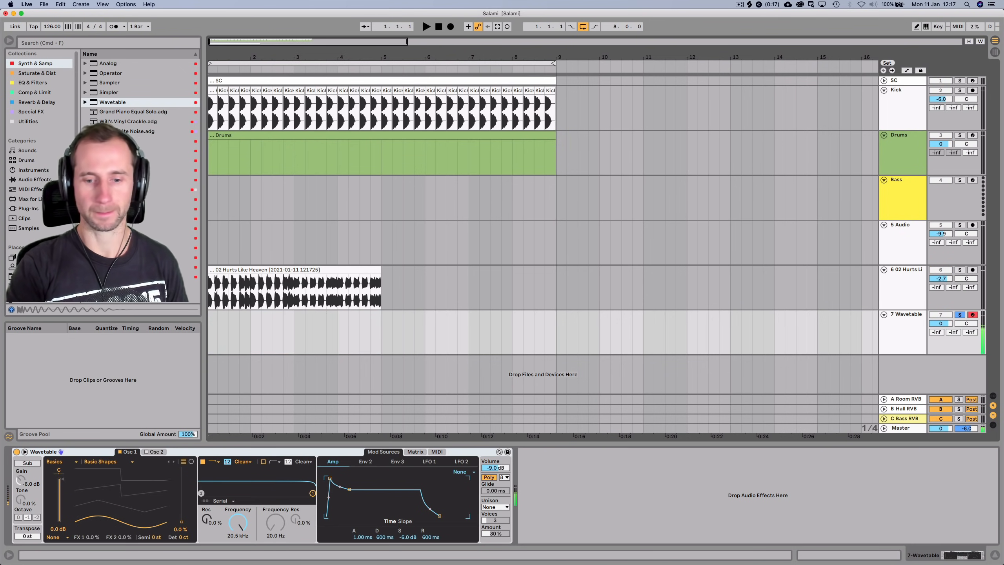
Create an empty MIDI clip over bars 1–5 on the Wavetable track and display its instrument
key("space")
key("space")
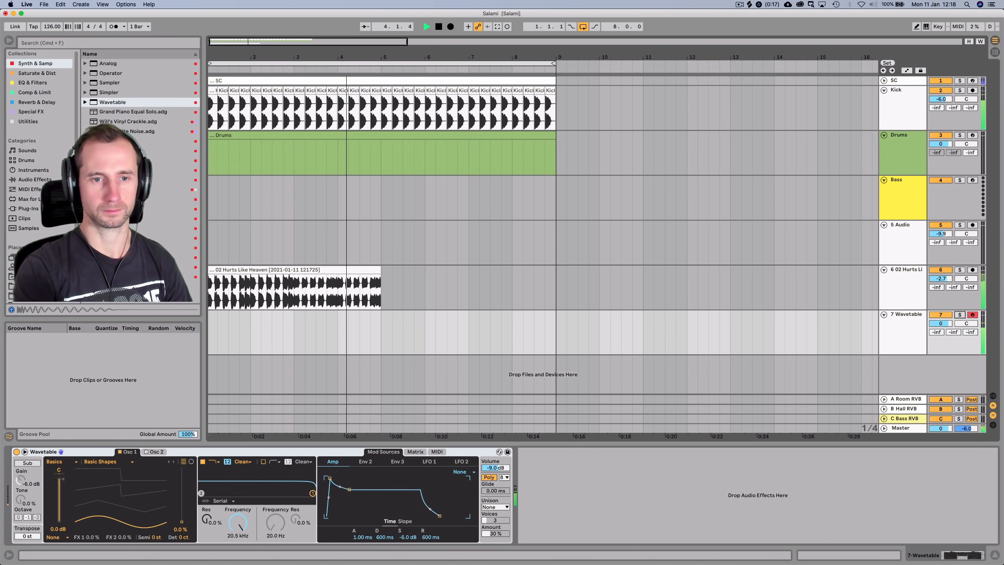
key("space")
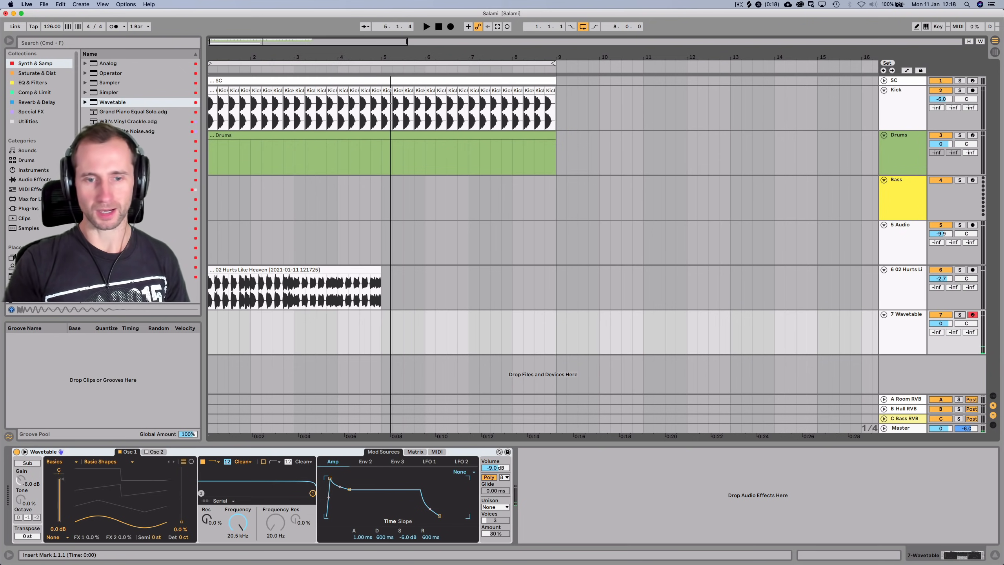
left_click_drag(209, 333, 382, 332)
key("shift+super+m")
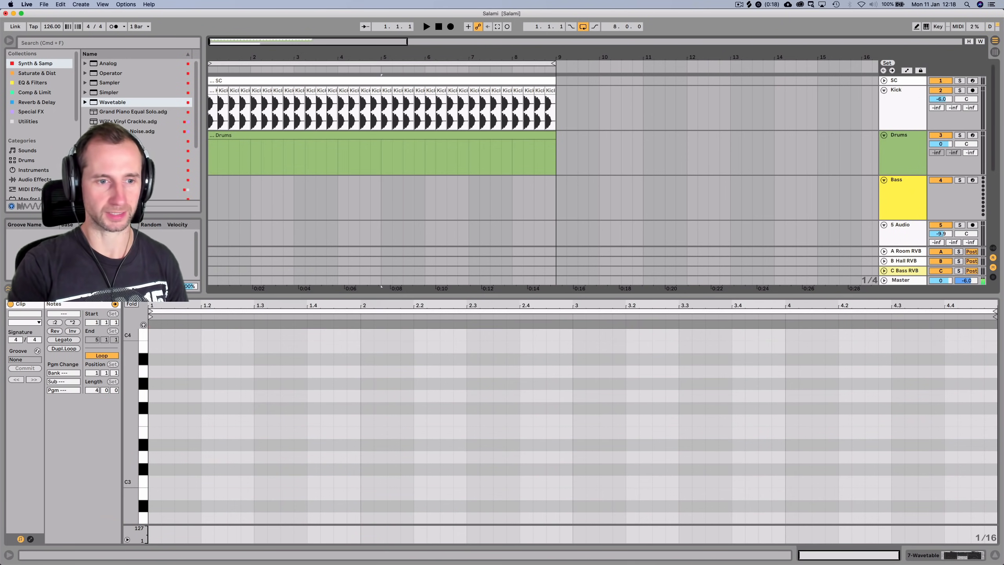
scroll(561, 435, "up", 10)
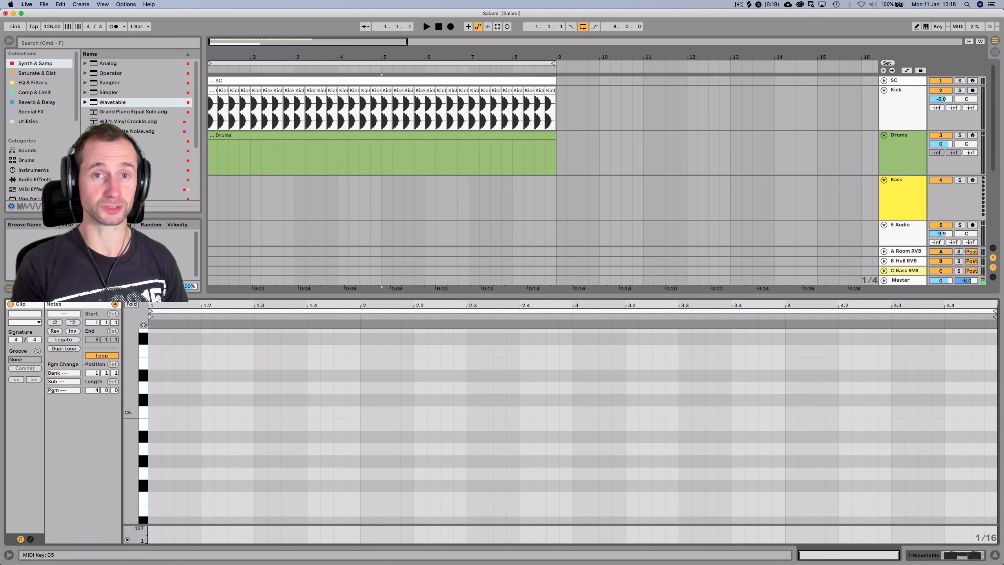
scroll(561, 426, "up", 1)
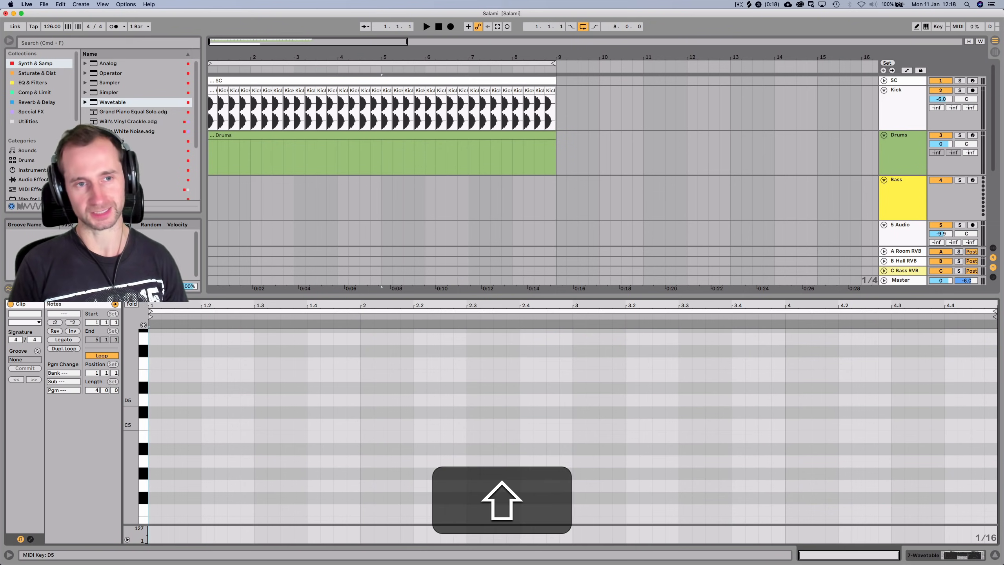
key("shift+Tab")
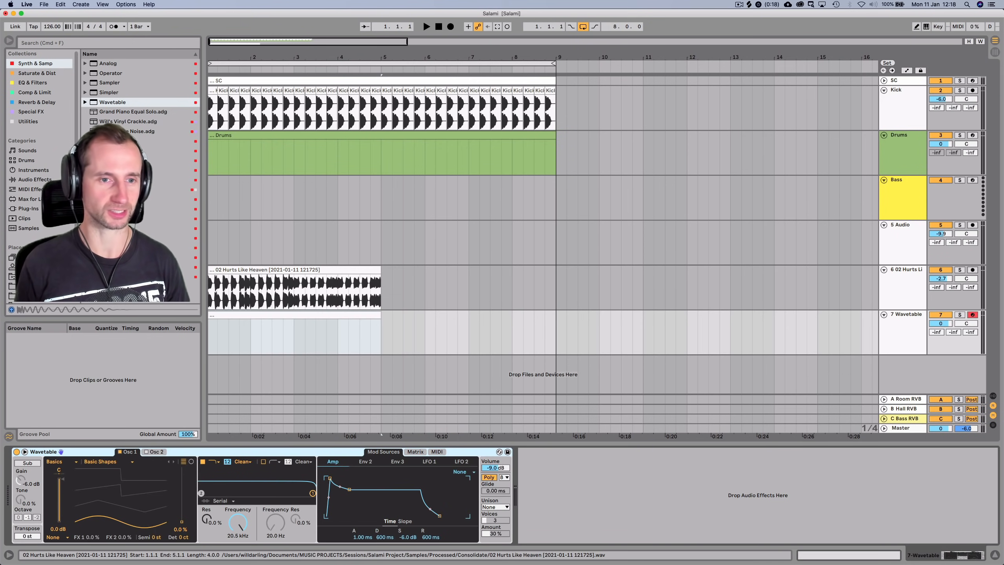
Change the Hurts Like Heaven clip's warp mode from Beats to Complex, then return to the devices
double_click(294, 270)
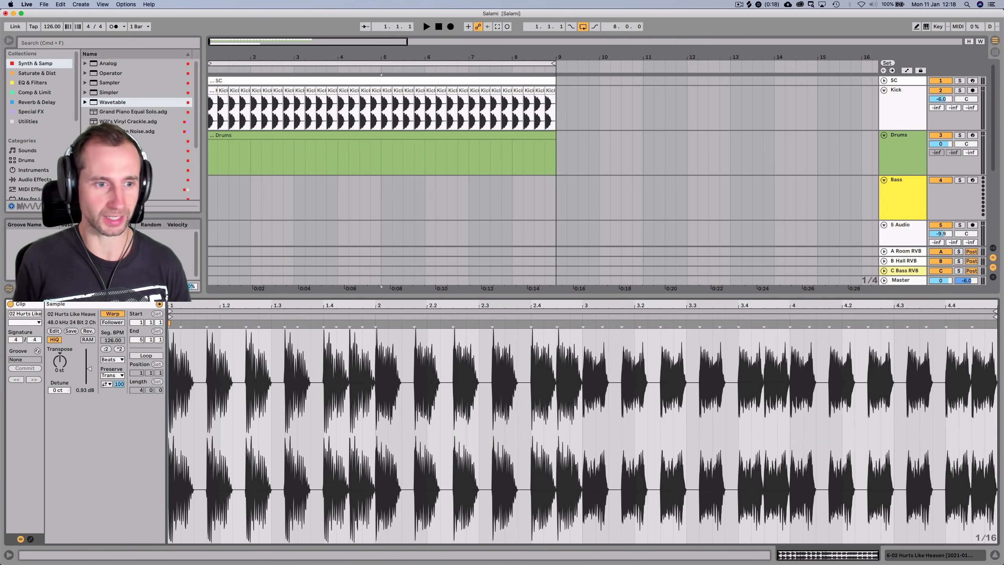
left_click(112, 359)
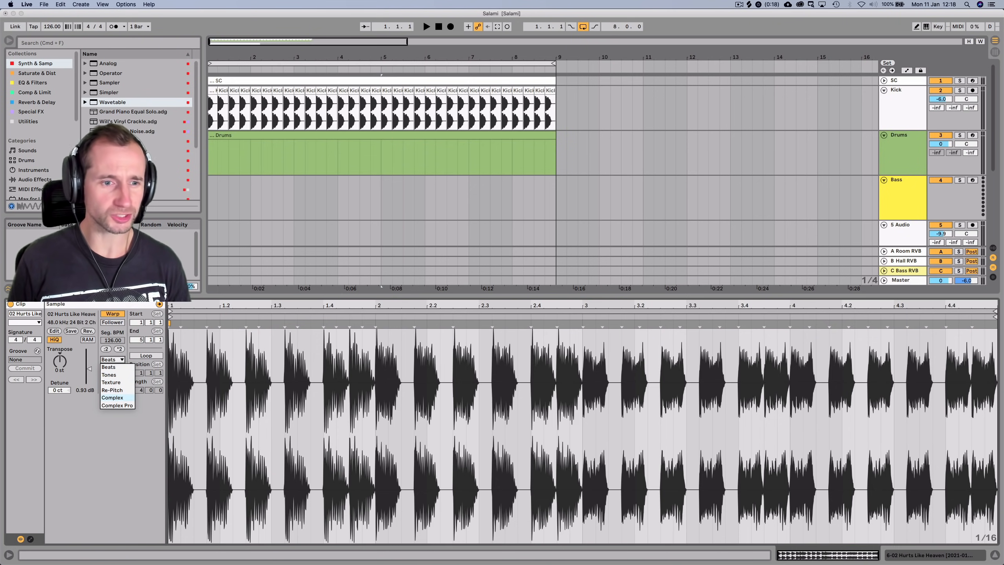
left_click(112, 397)
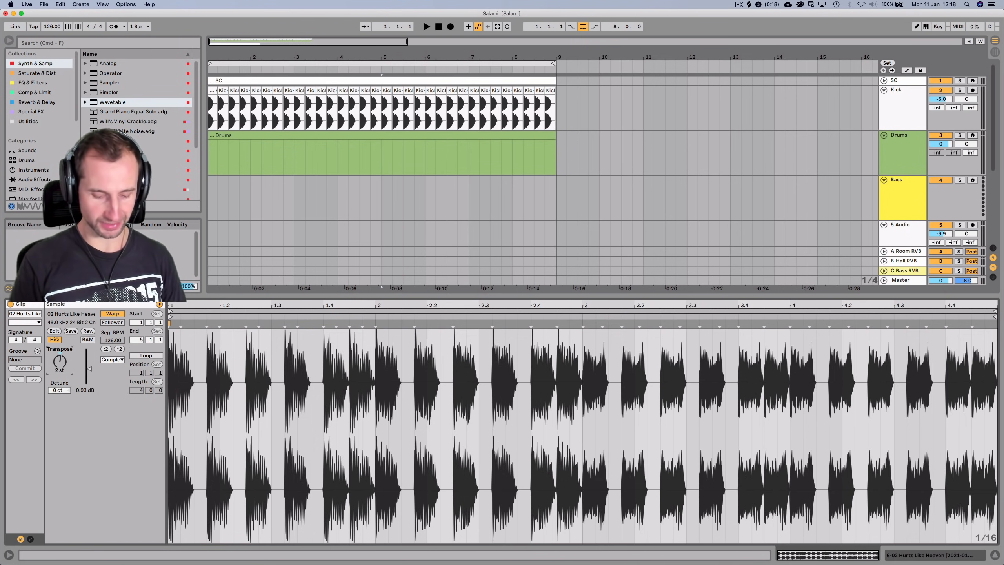
key("shift+Tab")
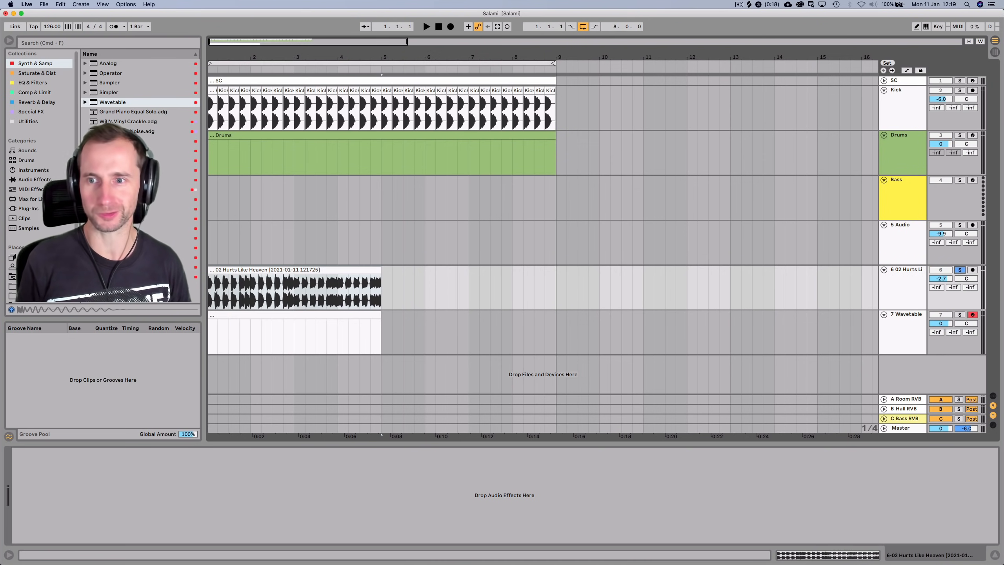
Listen to the soloed song track, then solo the Bass track in its place
key("space")
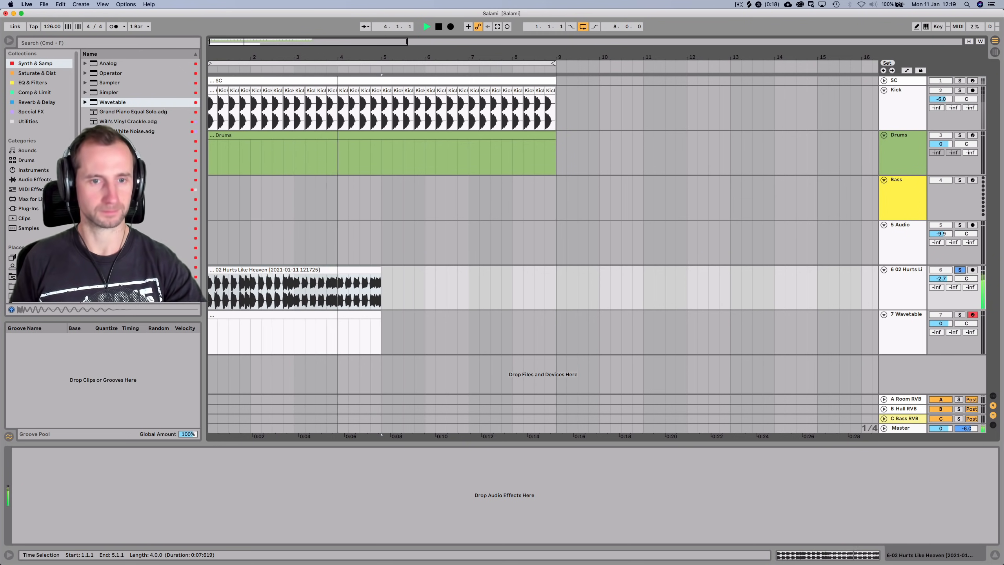
key("space")
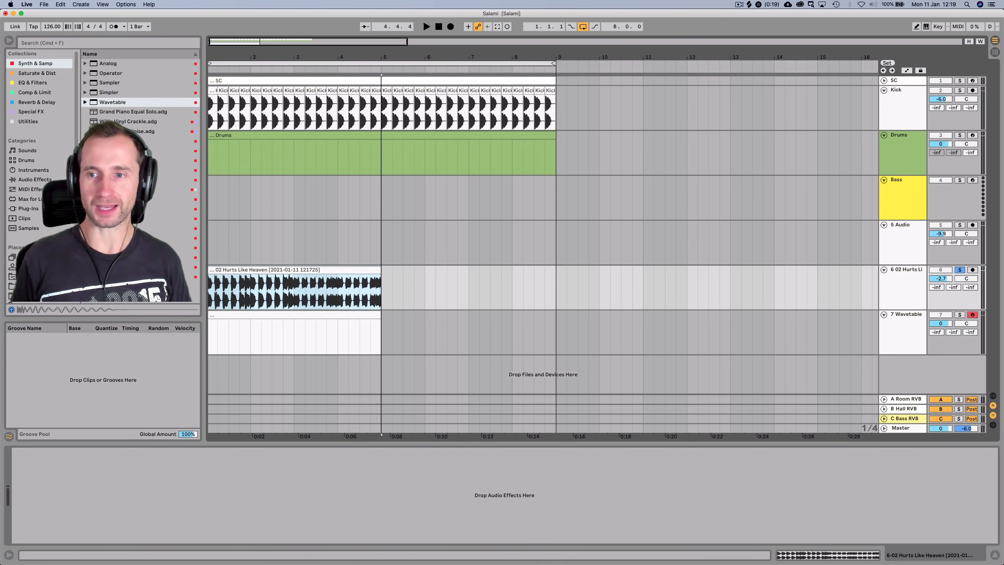
left_click(902, 181)
key("s")
key("s")
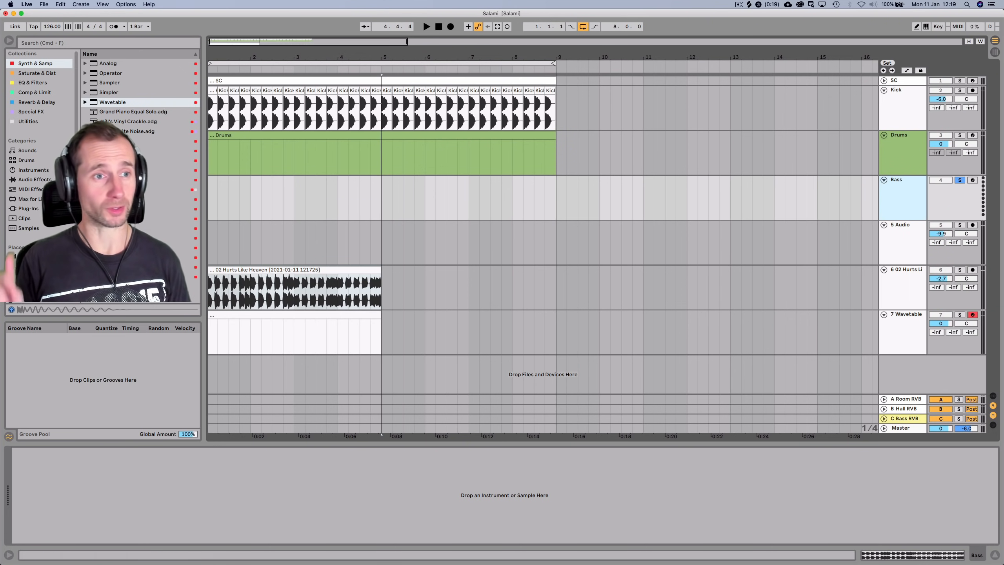
Load Serum's Bass - Solid FM preset on the Bass track and close the plugin window
left_click(35, 64)
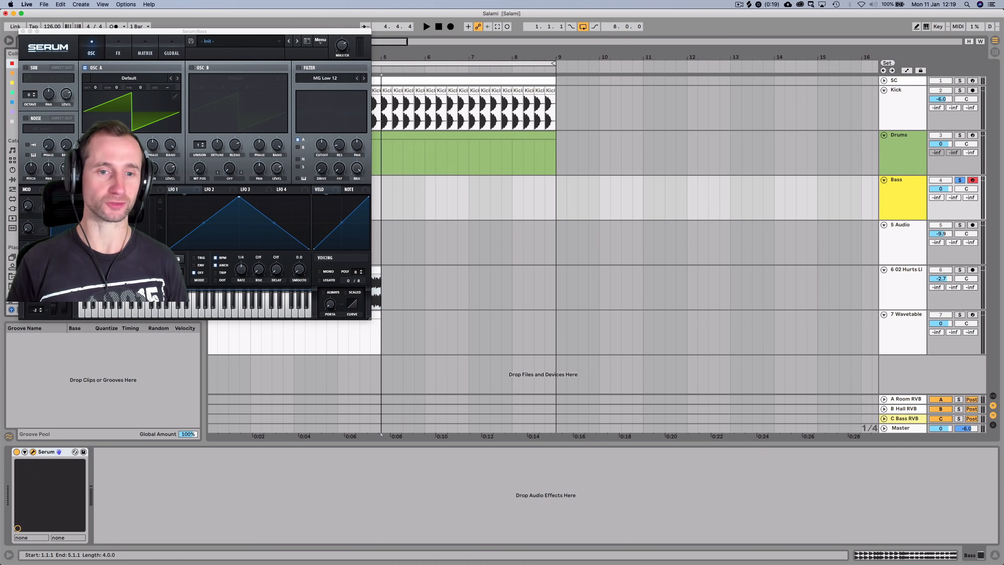
left_click_drag(195, 31, 613, 74)
left_click(665, 82)
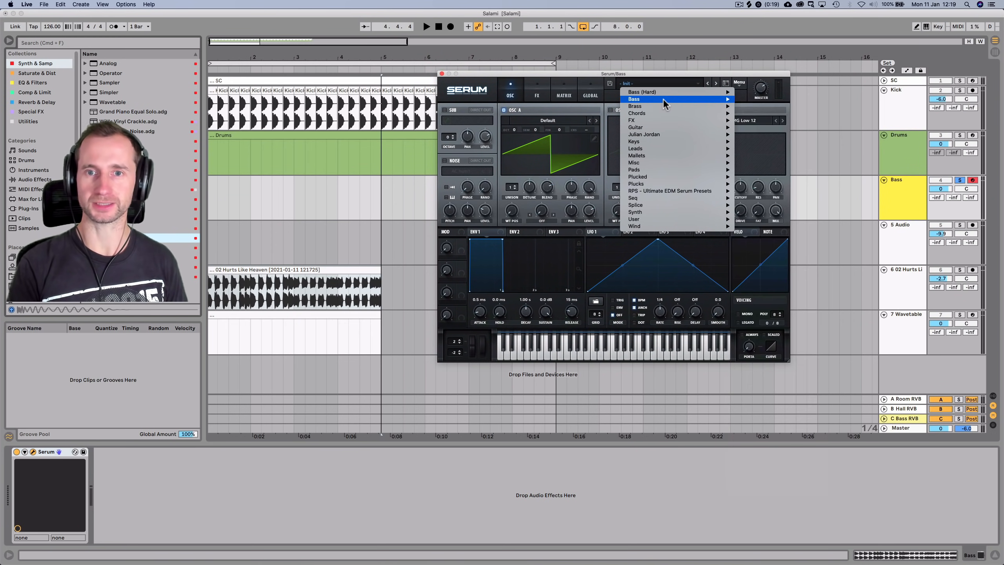
mouse_move(665, 217)
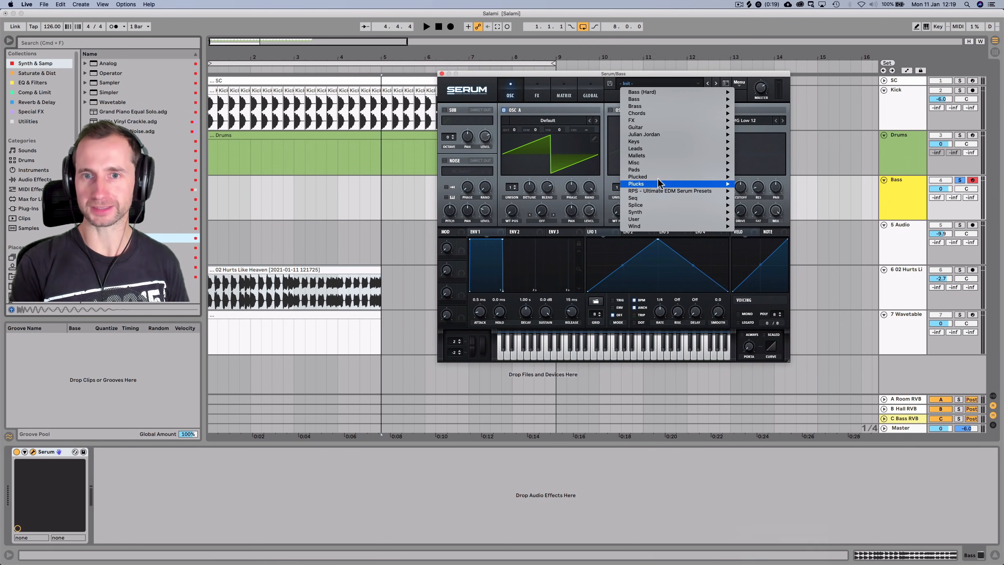
mouse_move(656, 100)
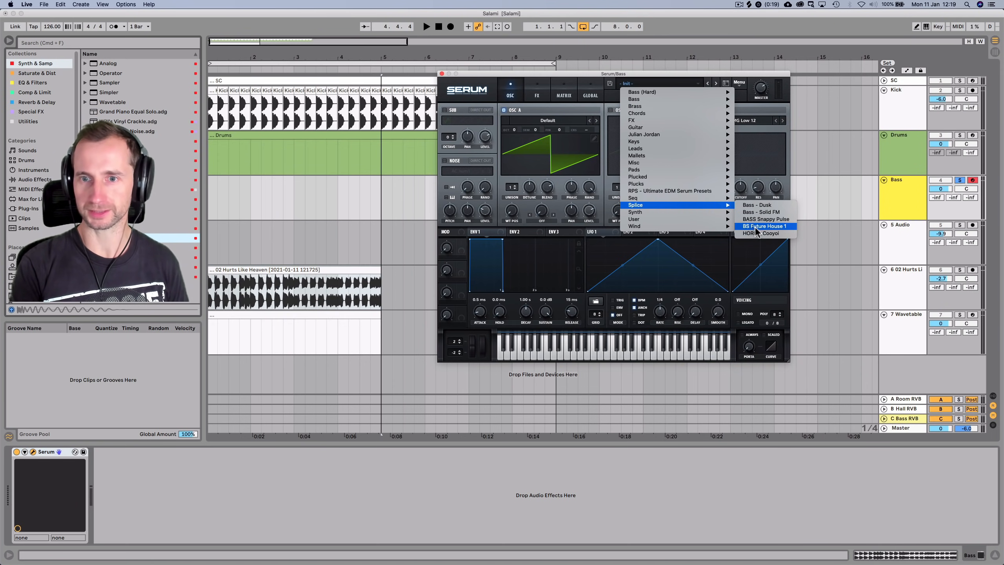
left_click(758, 216)
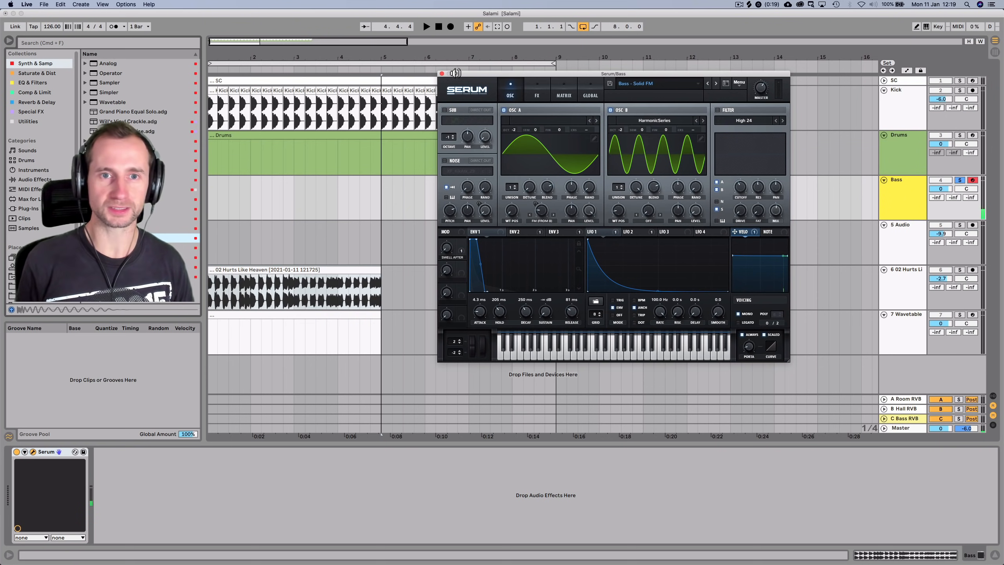
left_click(441, 74)
Create an empty MIDI clip over bars 1–5 on Bass and audition A#3 and C4
left_click_drag(213, 205, 386, 196)
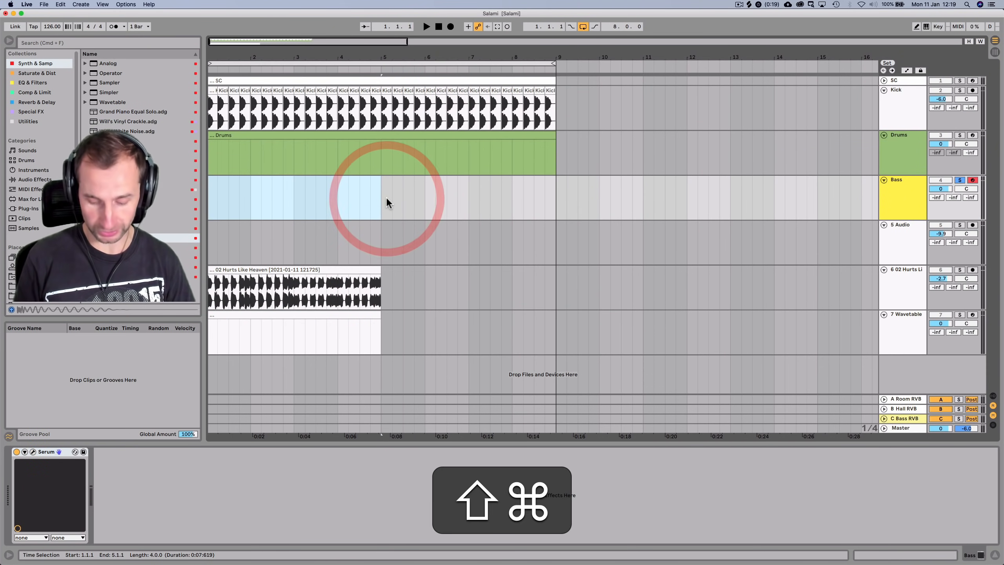
key("shift+super+m")
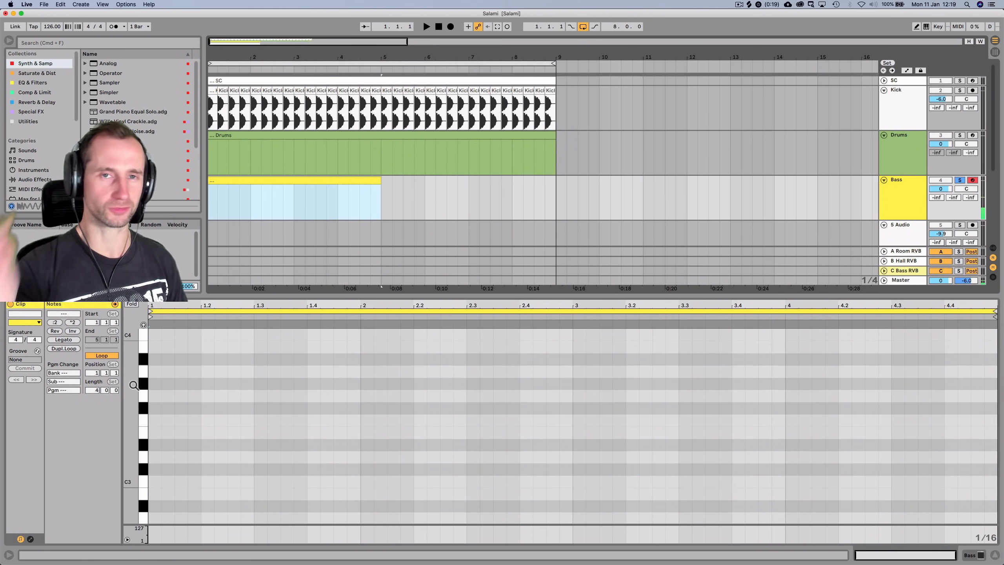
scroll(141, 403, "up", 3)
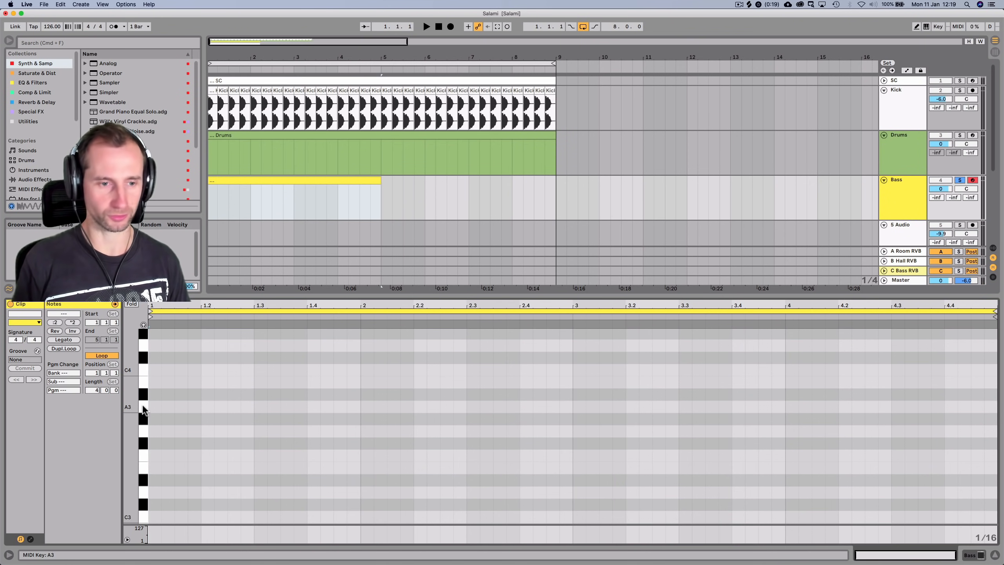
key("space")
key("p")
left_click(145, 395)
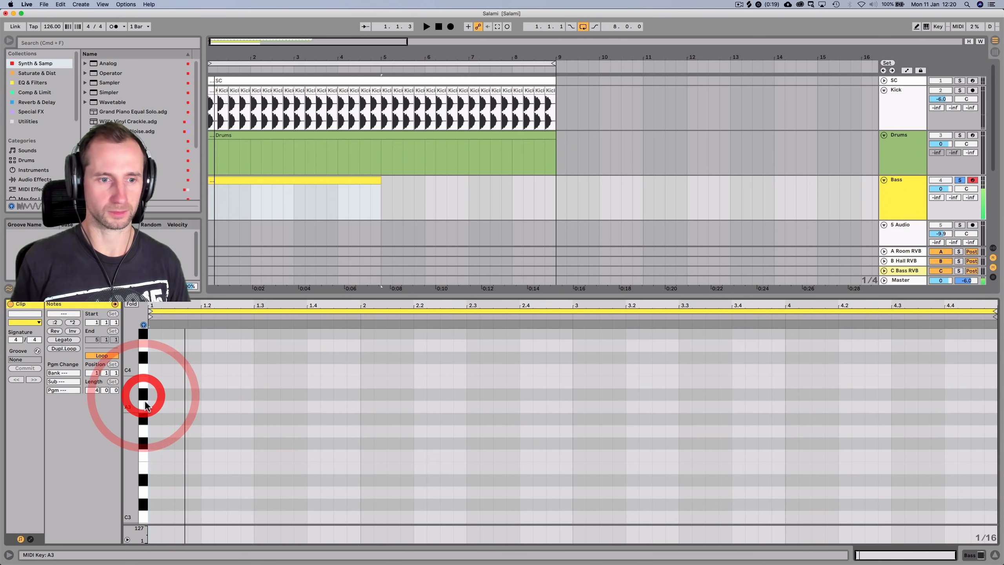
key("space")
left_click(143, 374)
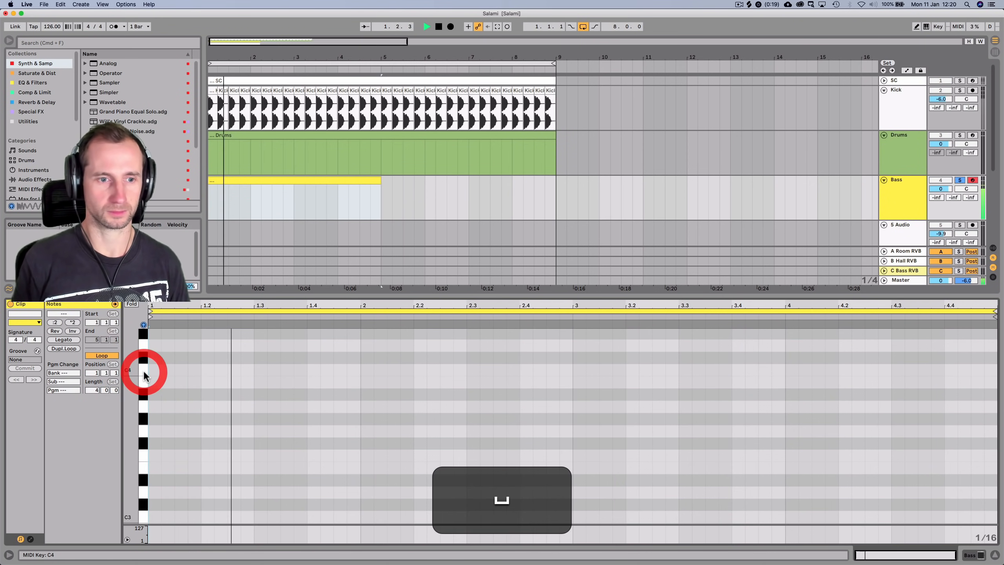
key("space")
Add a C4 note at the clip start, lengthen it, unsolo Bass, and play the pattern
double_click(158, 370)
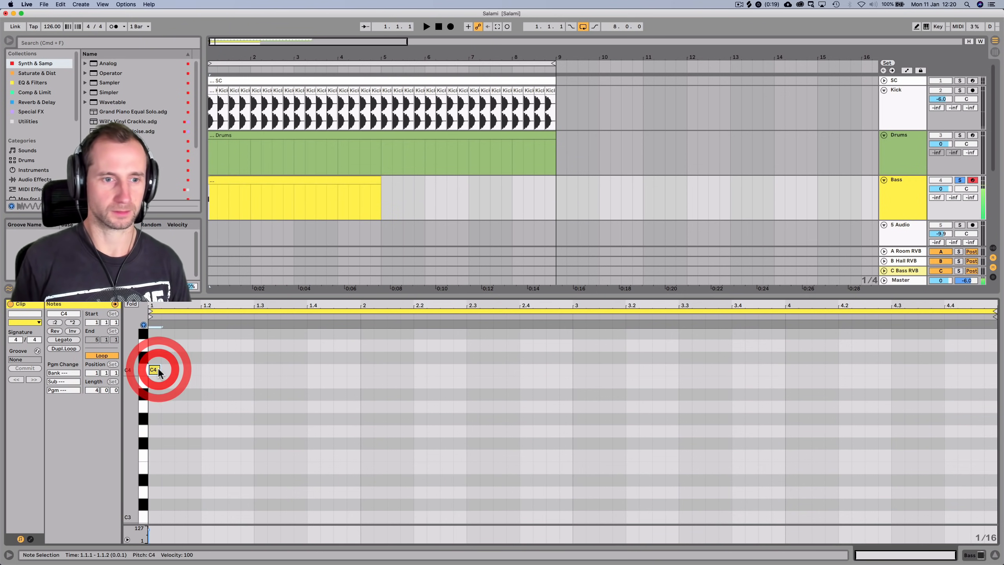
key("space")
left_click(963, 180)
key("space")
left_click_drag(160, 370, 376, 381)
key("space")
key("space")
scroll(347, 416, "up", 2)
key("alt+space")
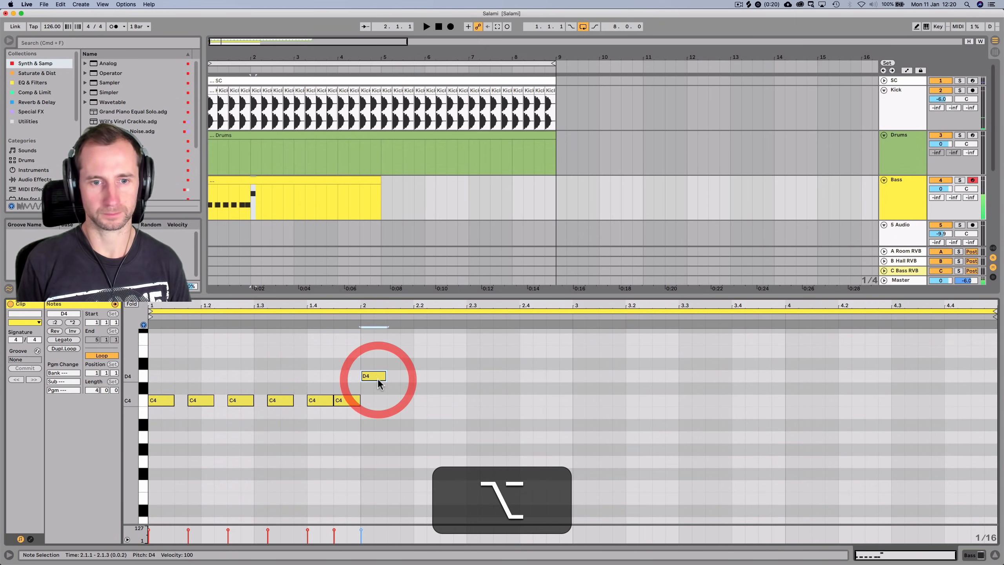
key("alt+space")
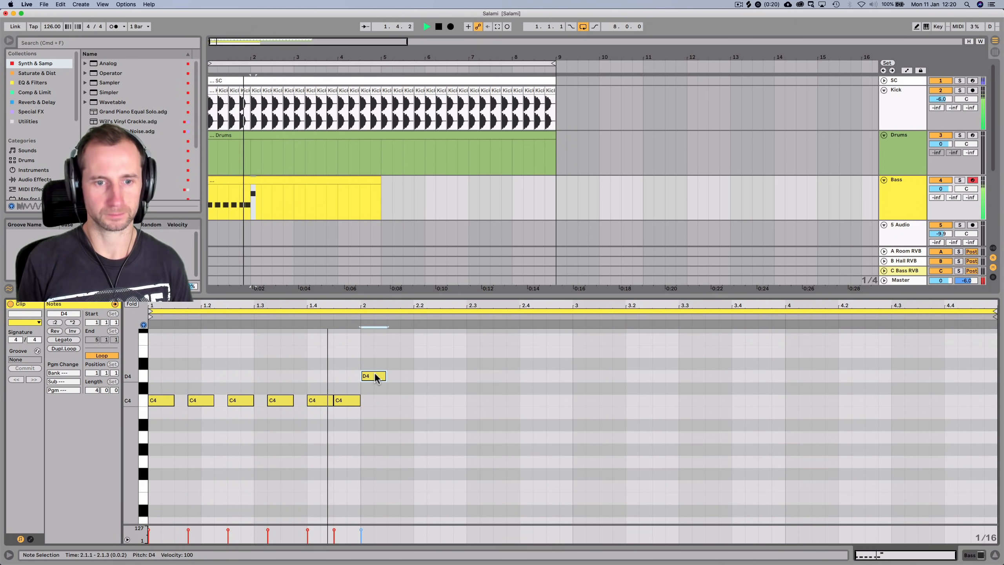
key("space")
left_click(361, 389)
Lower the six G3 notes two semitones to F3 and play the bassline
left_click_drag(351, 415, 584, 463)
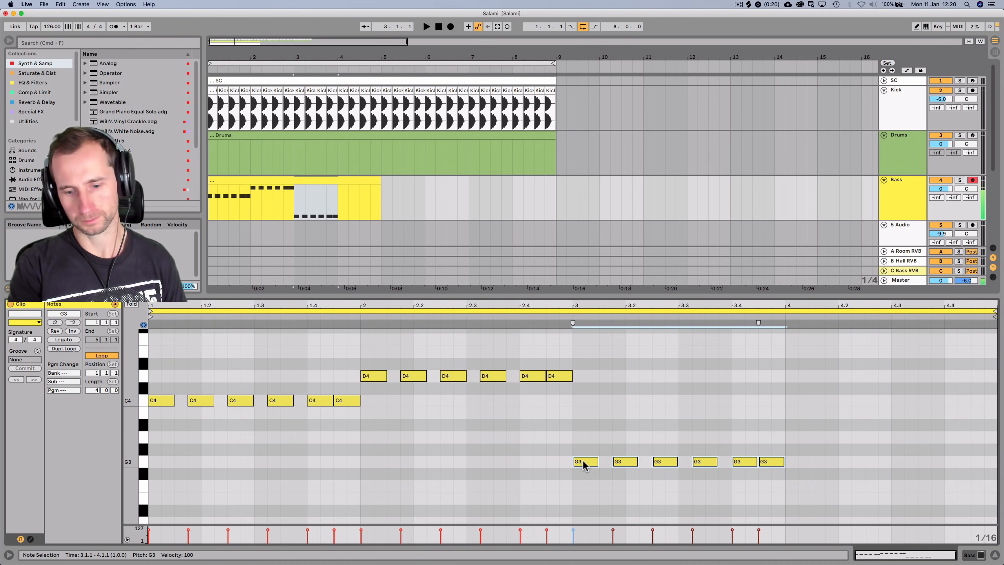
scroll(548, 465, "up", 2)
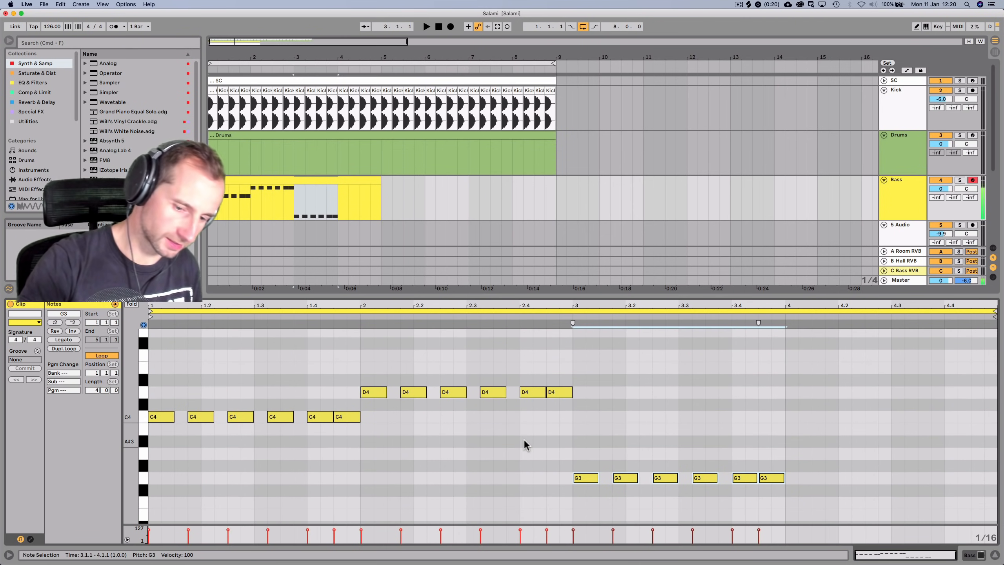
left_click_drag(545, 466, 798, 485)
key("Down")
key("Down")
key("space")
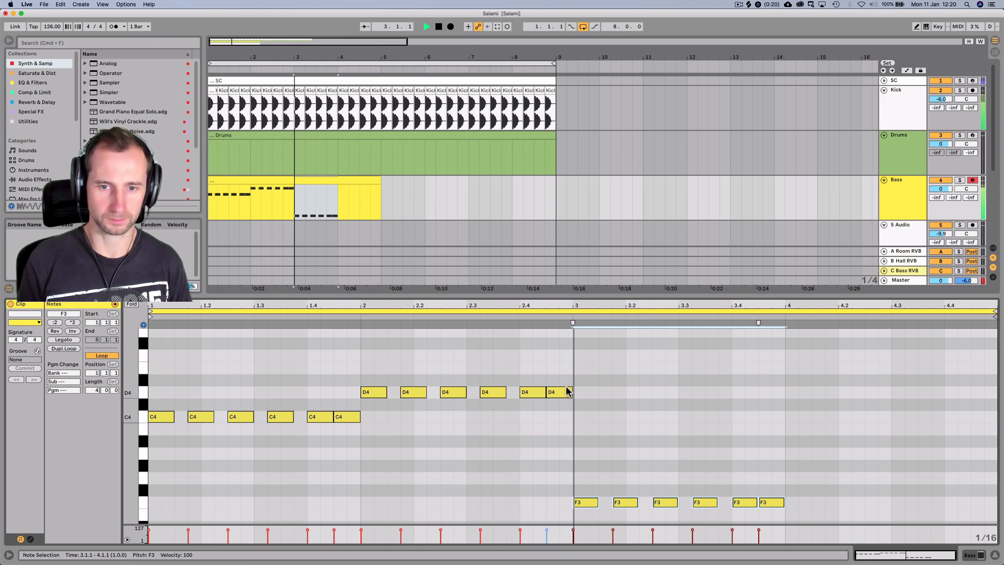
key("space")
left_click(792, 462)
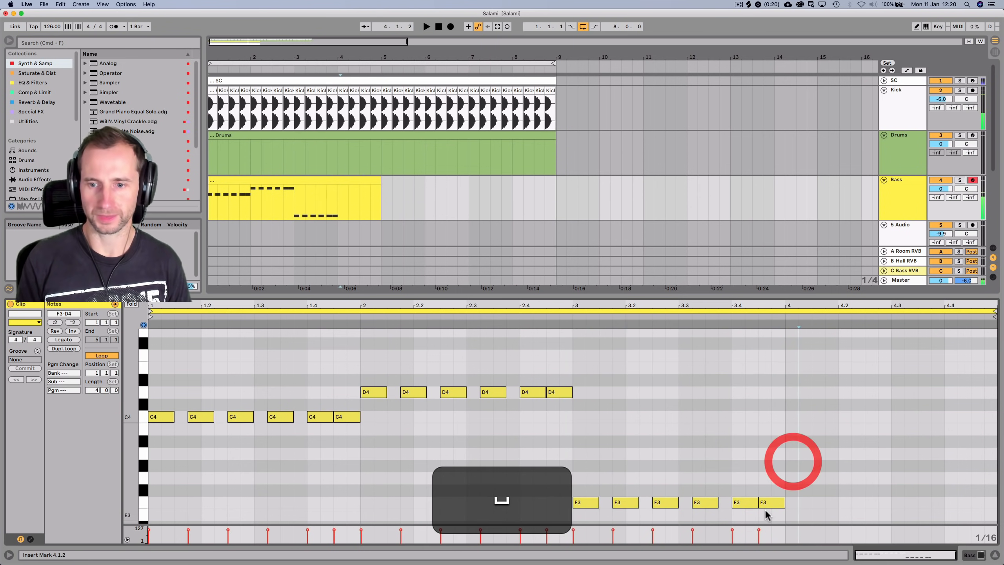
Raise the last D4 note to E4 and copy F3 notes through bar 4
left_click(556, 392)
key("Up")
key("Up")
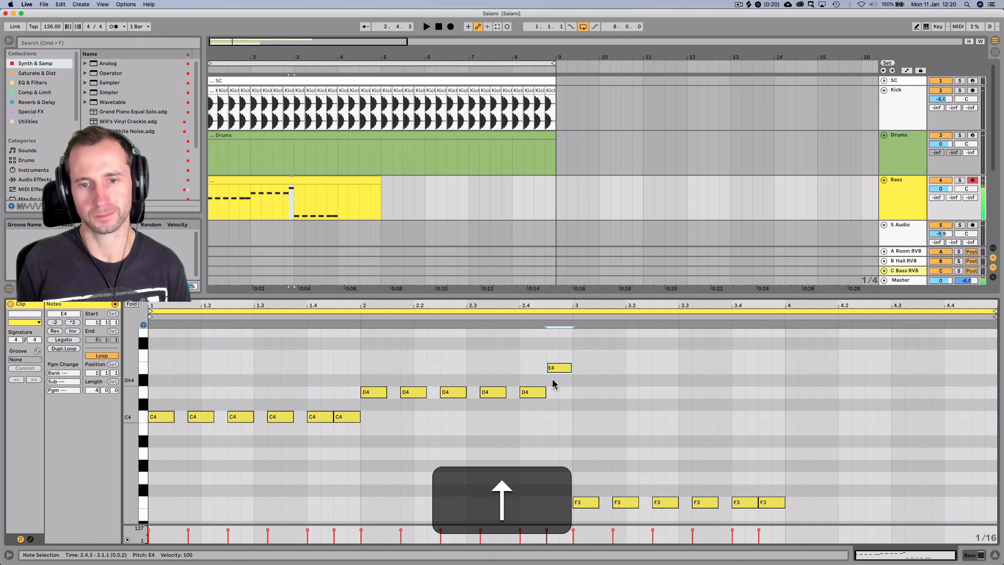
left_click(431, 312)
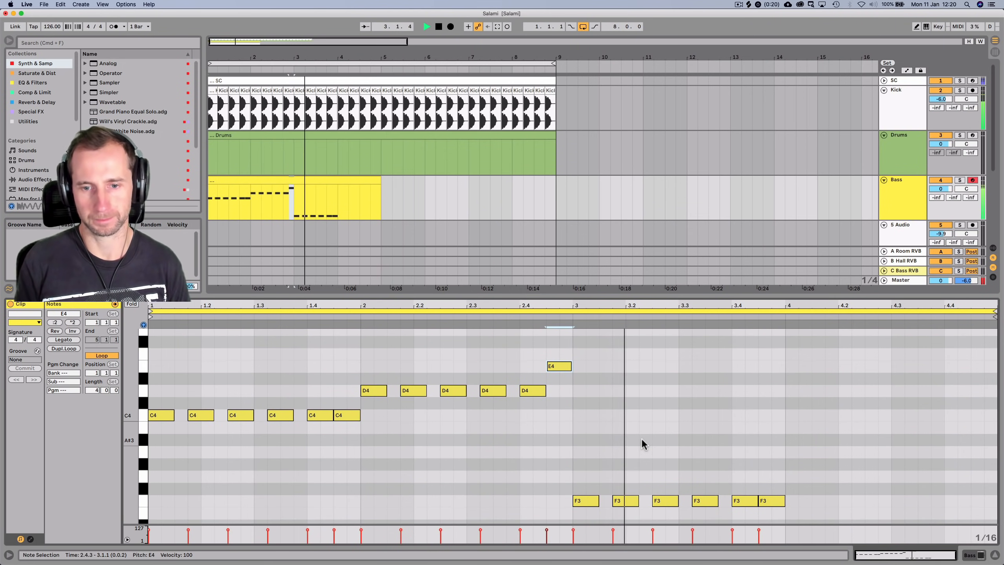
left_click(773, 504)
key("space")
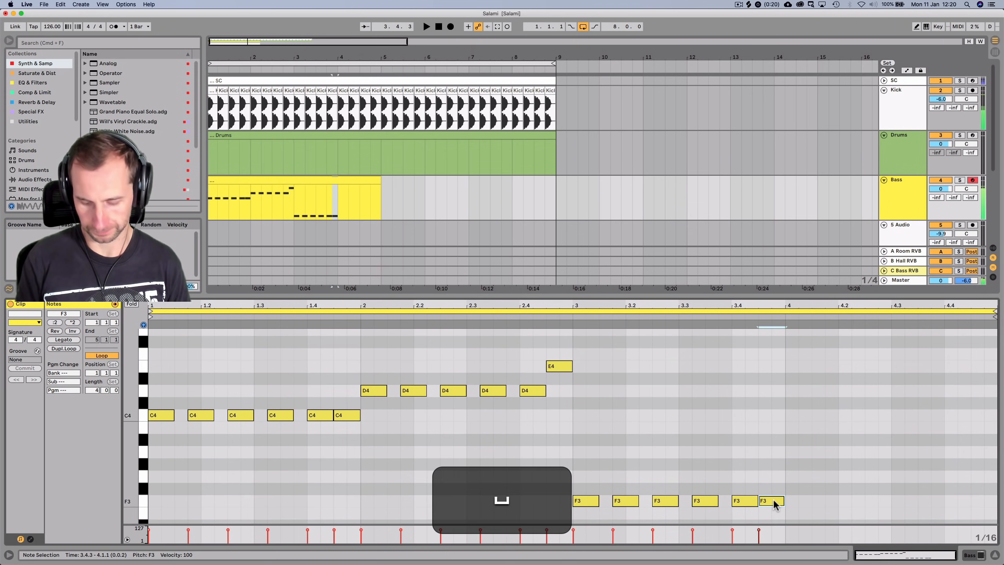
left_click_drag(785, 503, 854, 507)
key("space")
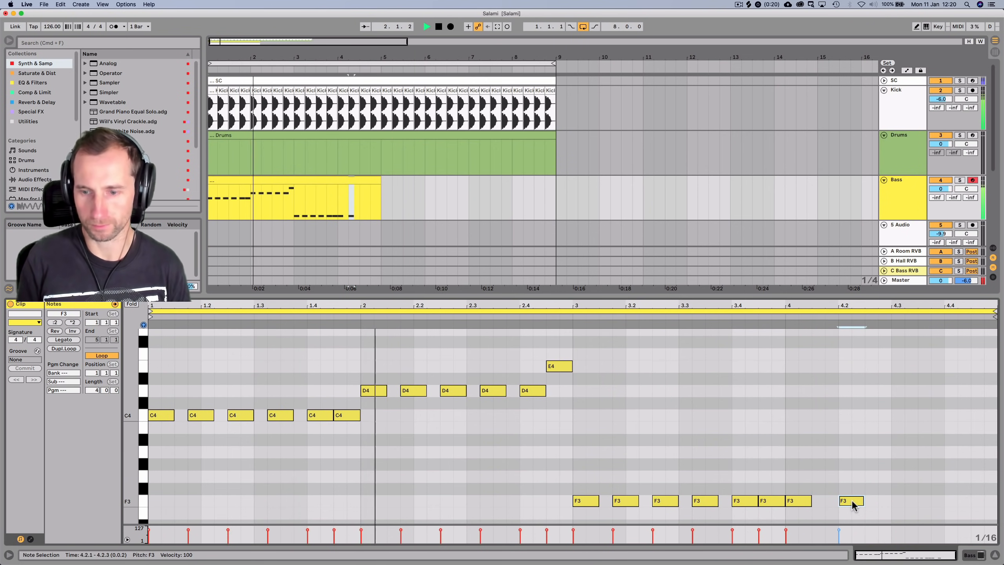
key("Left")
key("p")
left_click_drag(844, 501, 930, 505)
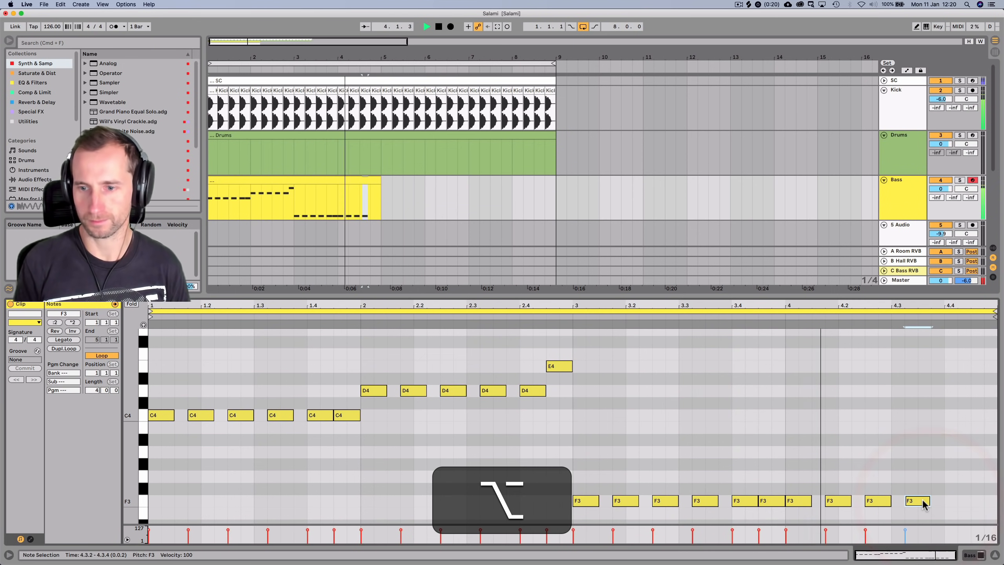
key("space")
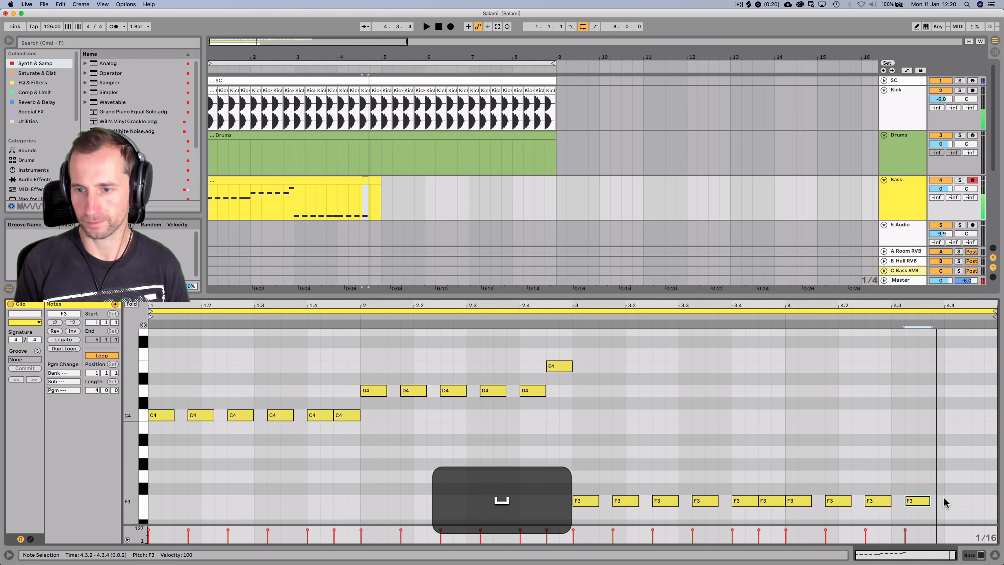
Add a D4 note at 4.4.1 and duplicate it into the closing F4–E4–D4–C4 run
double_click(948, 402)
key("p")
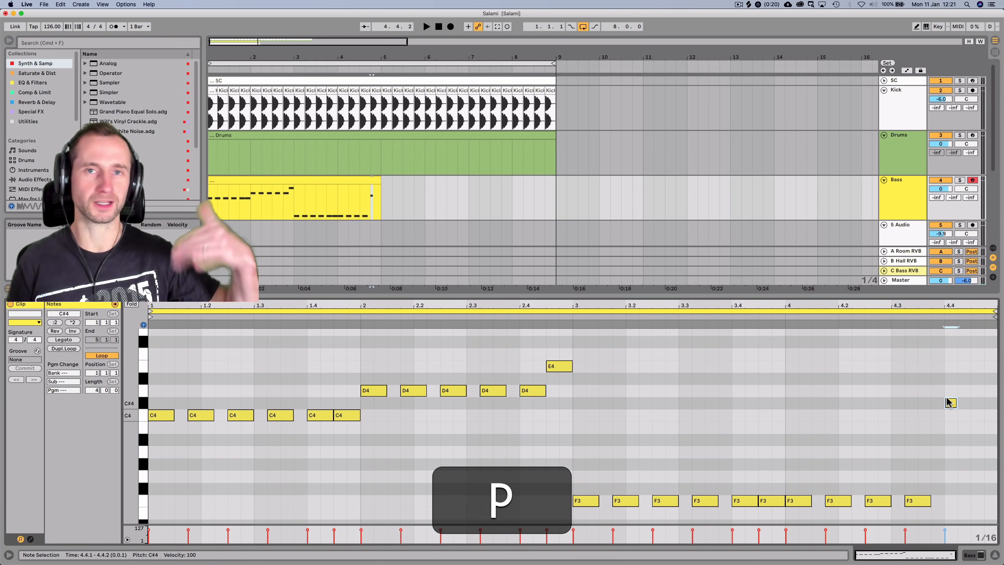
key("Up")
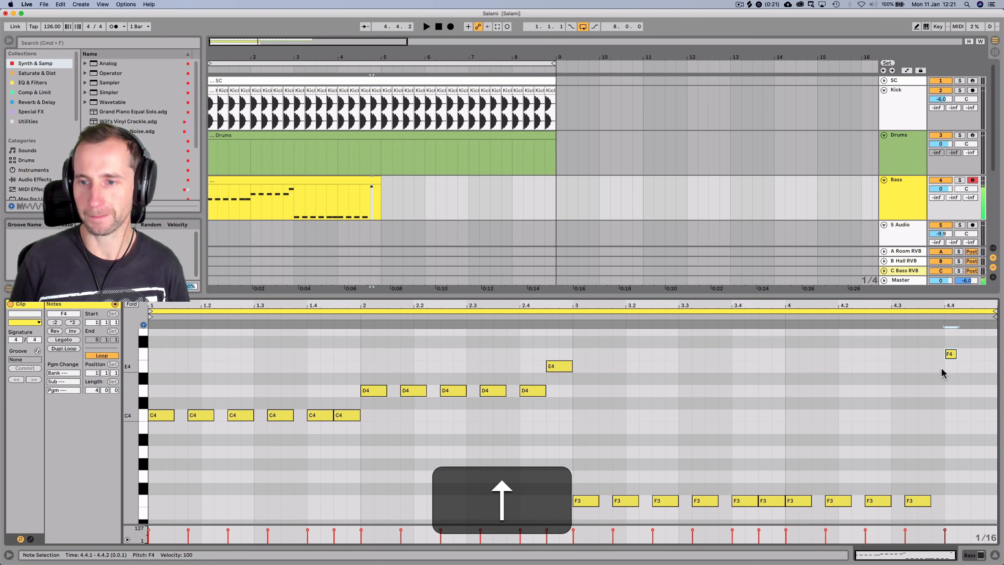
left_click_drag(951, 354, 992, 416, "alt")
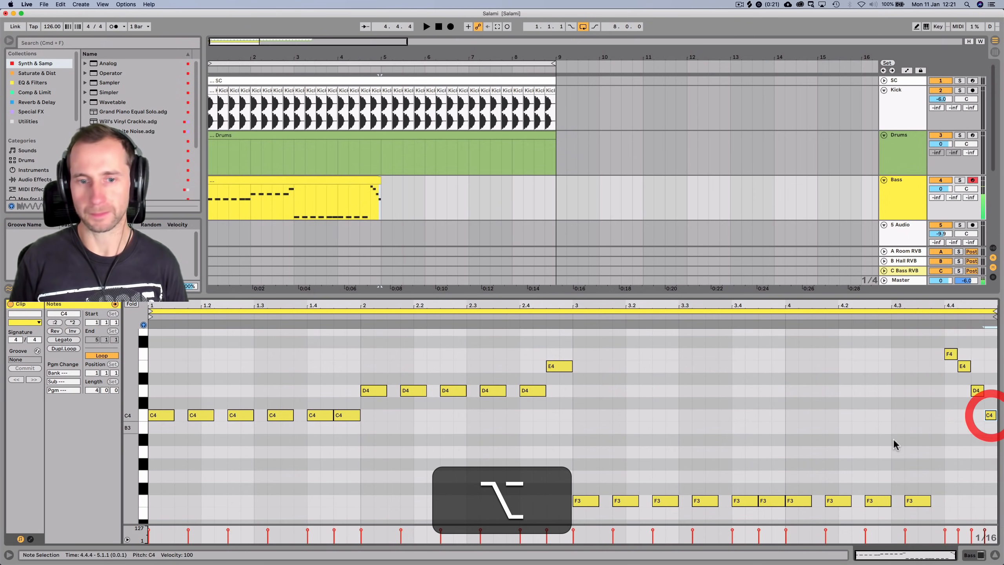
left_click(131, 304)
left_click(131, 305)
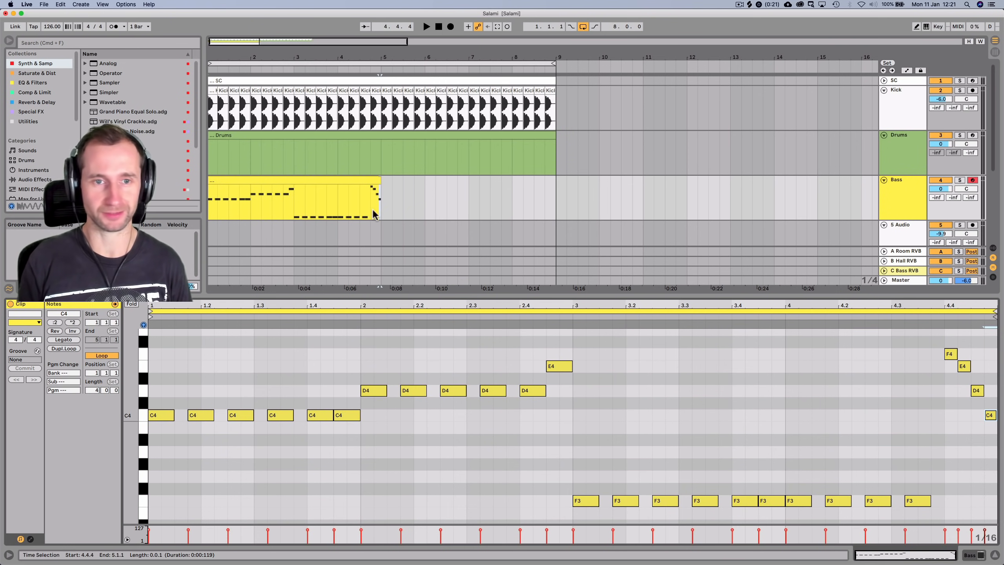
left_click(366, 178)
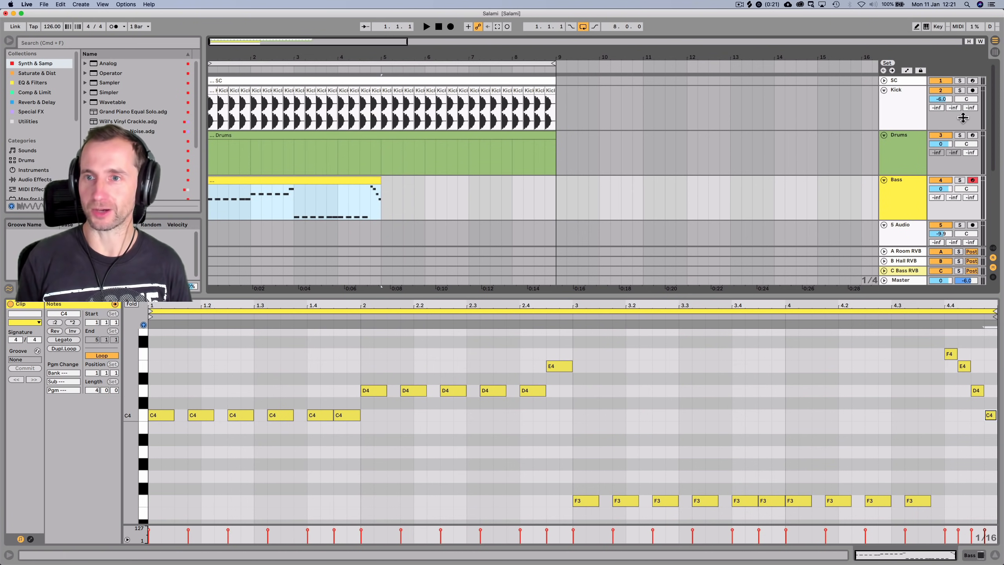
Set the Kick volume to -5.5 dB and Hurts Like Heaven to -5.7 dB
key("space")
left_click_drag(941, 100, 941, 97)
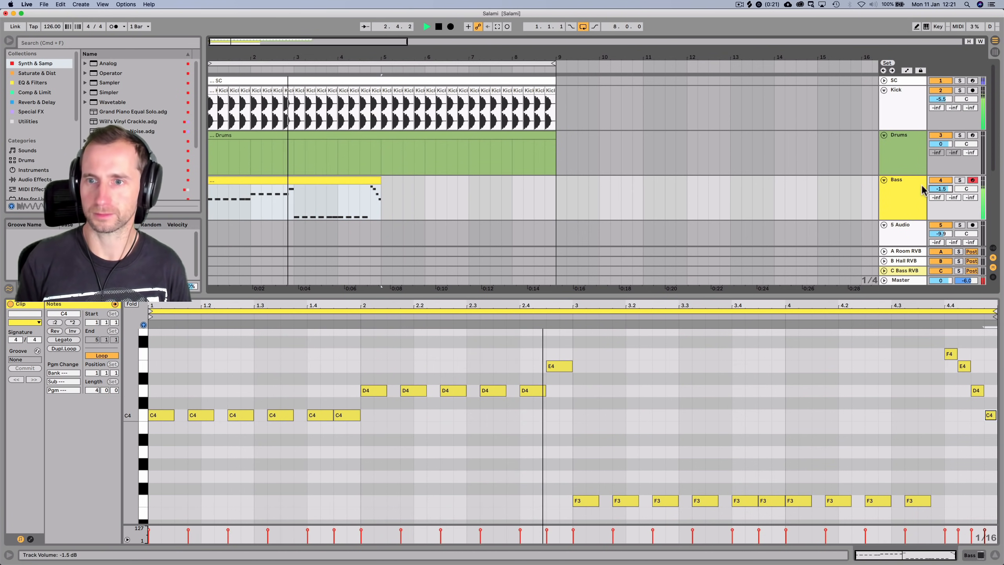
scroll(911, 190, "down", 4)
left_click_drag(945, 192, 947, 195)
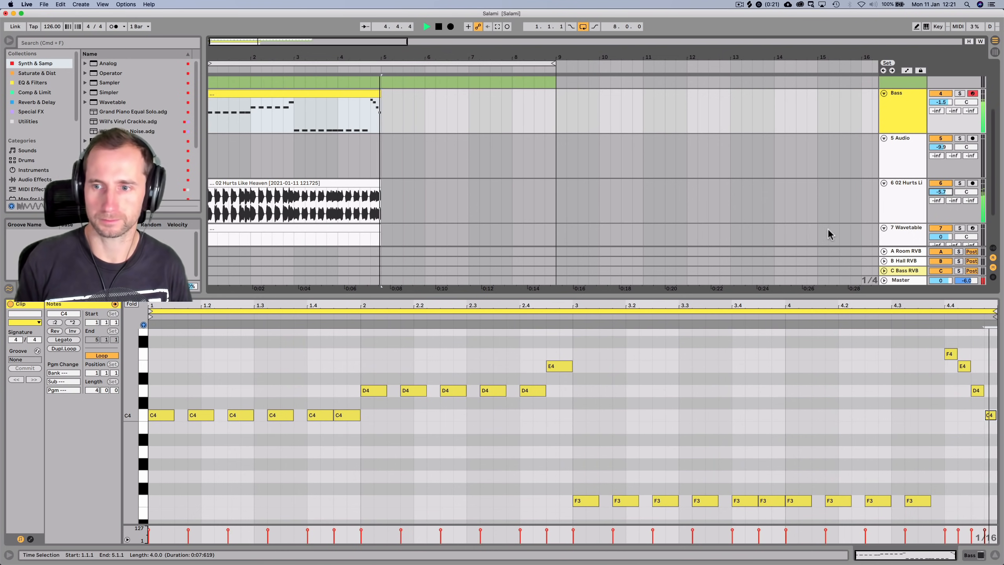
key("space")
scroll(325, 118, "up", 2)
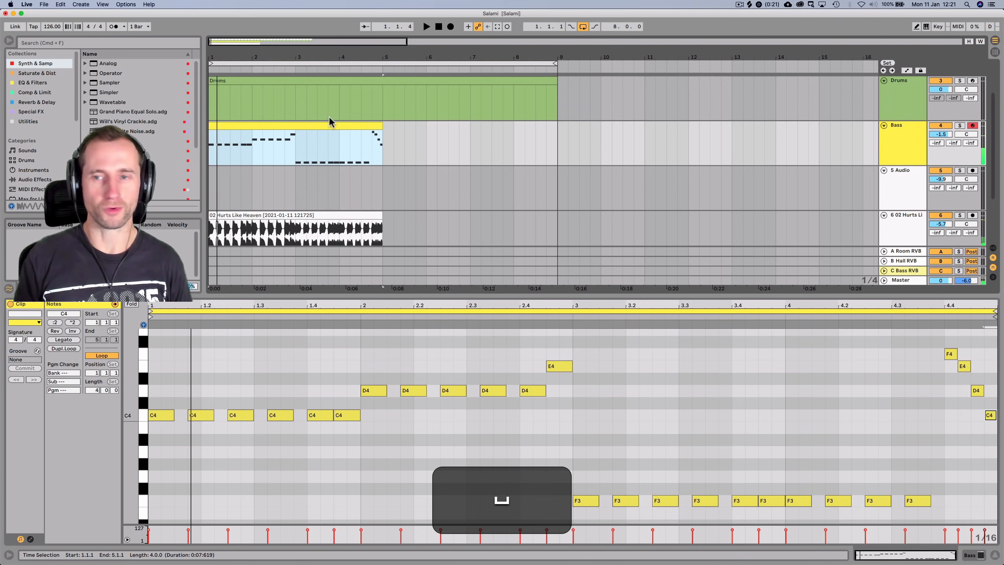
left_click(935, 219)
scroll(765, 216, "up", 2)
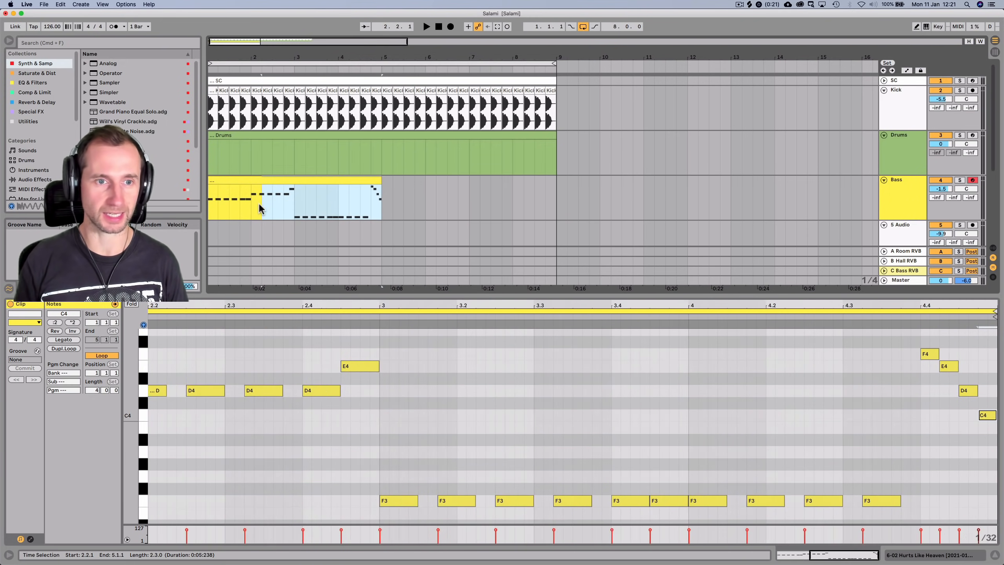
Loop bars 1–5 around the Bass clip and show the track's devices
left_click(205, 203)
key("super+l")
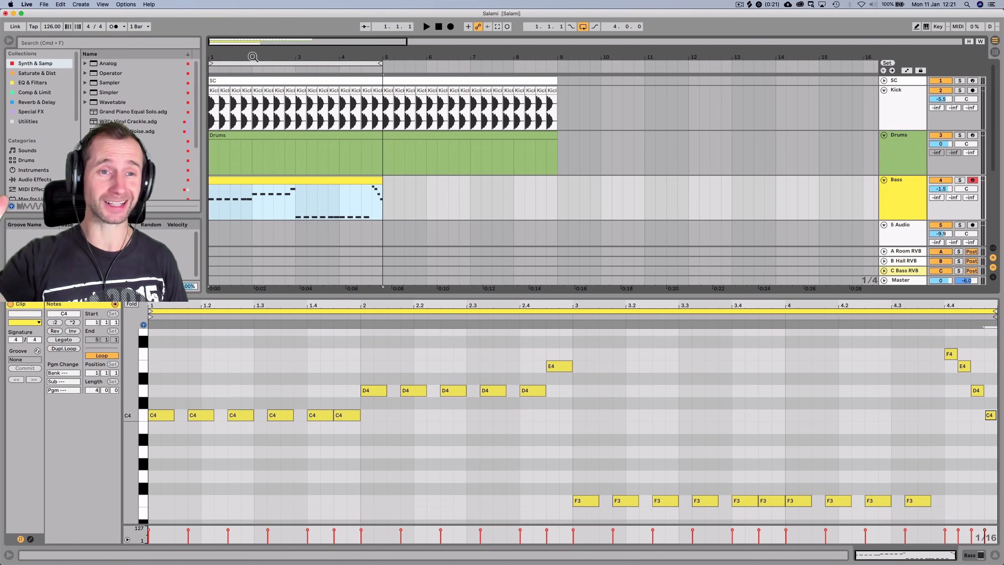
left_click_drag(252, 57, 252, 51)
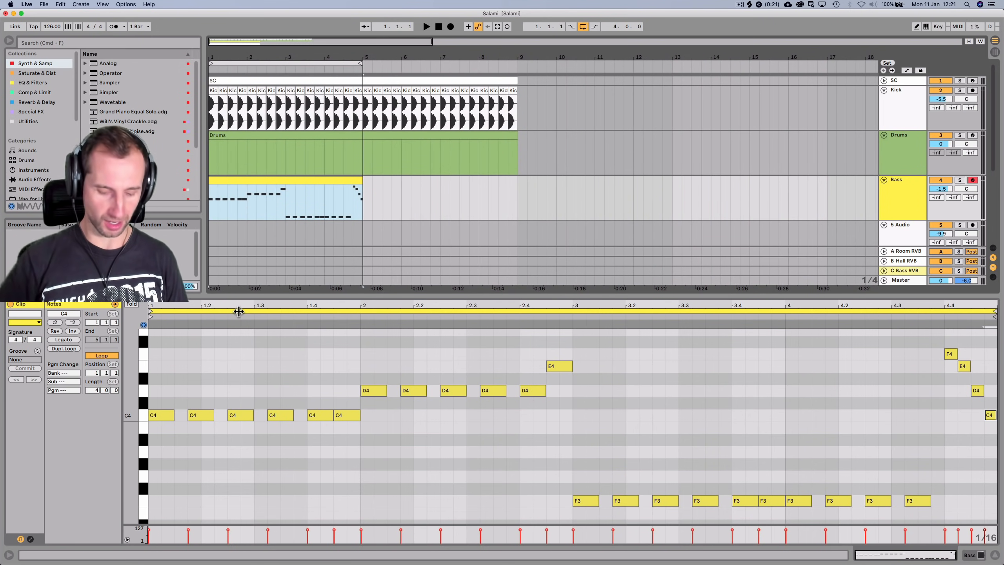
key("shift+Tab")
left_click(439, 26)
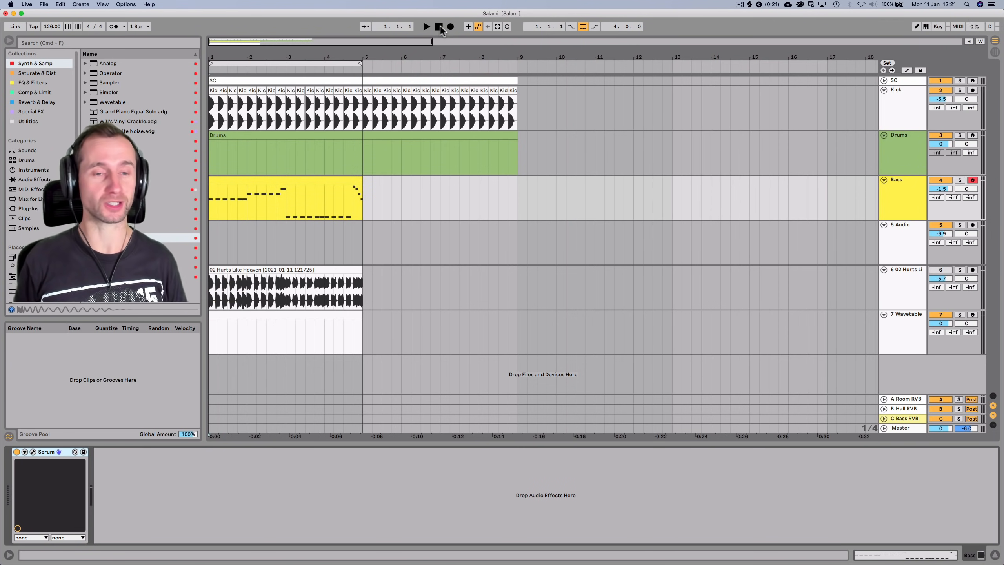
key("space")
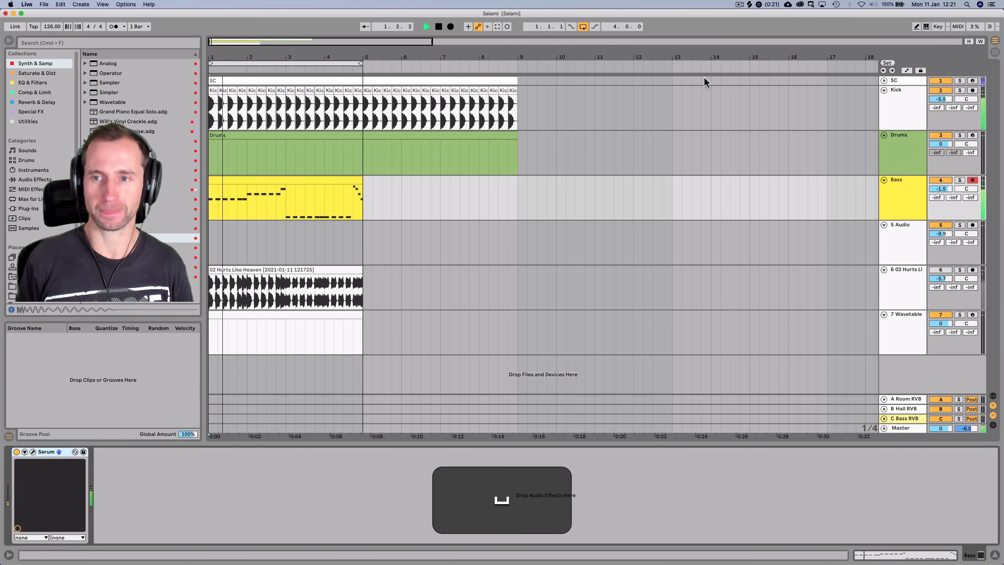
Set the Bass track volume to -2.1 dB and browse the Comp & Limit effects
left_click(919, 194)
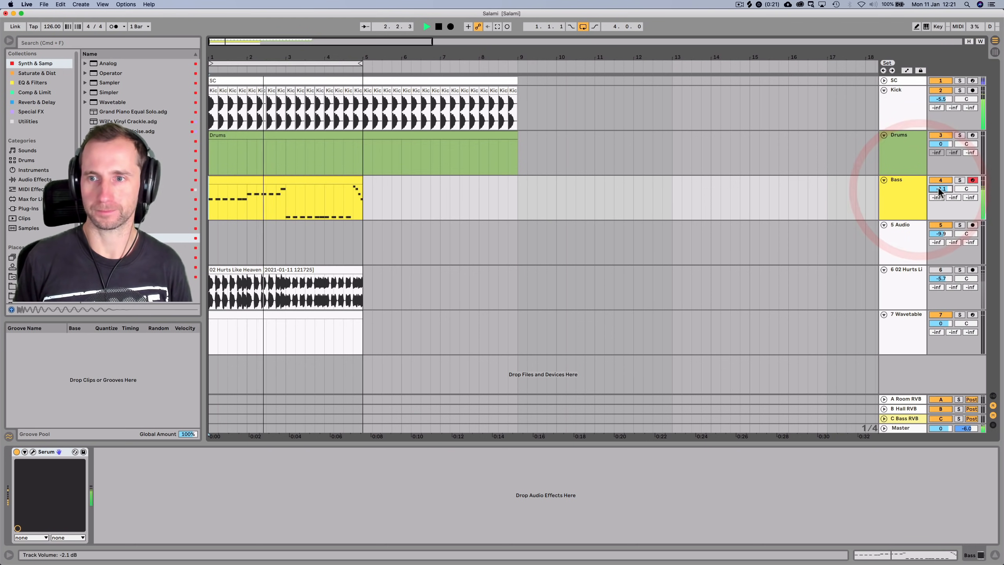
key("space")
left_click(906, 203)
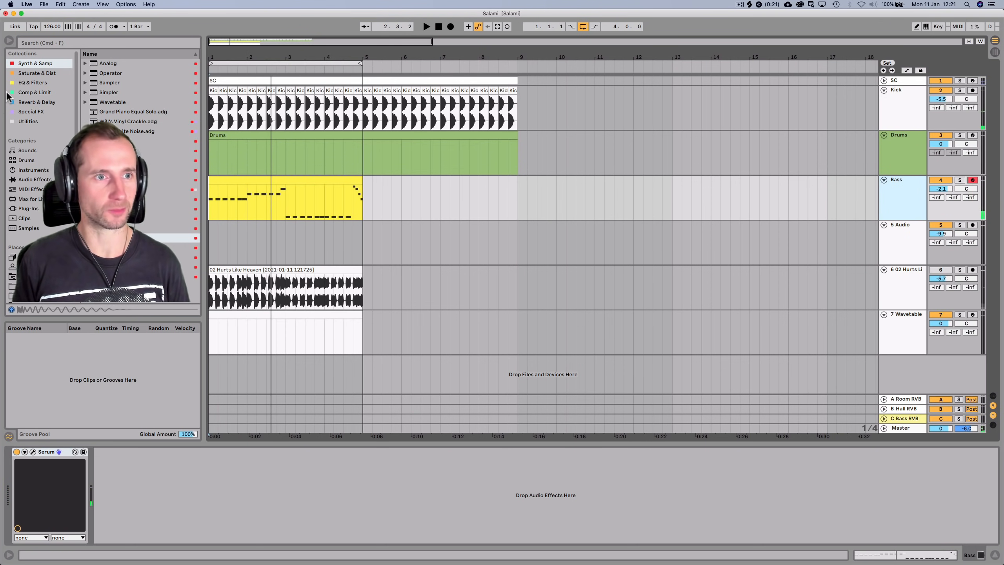
left_click(34, 92)
Add a Compressor after Serum on the Bass track, sidechained from the SC track
left_click_drag(115, 63, 220, 104)
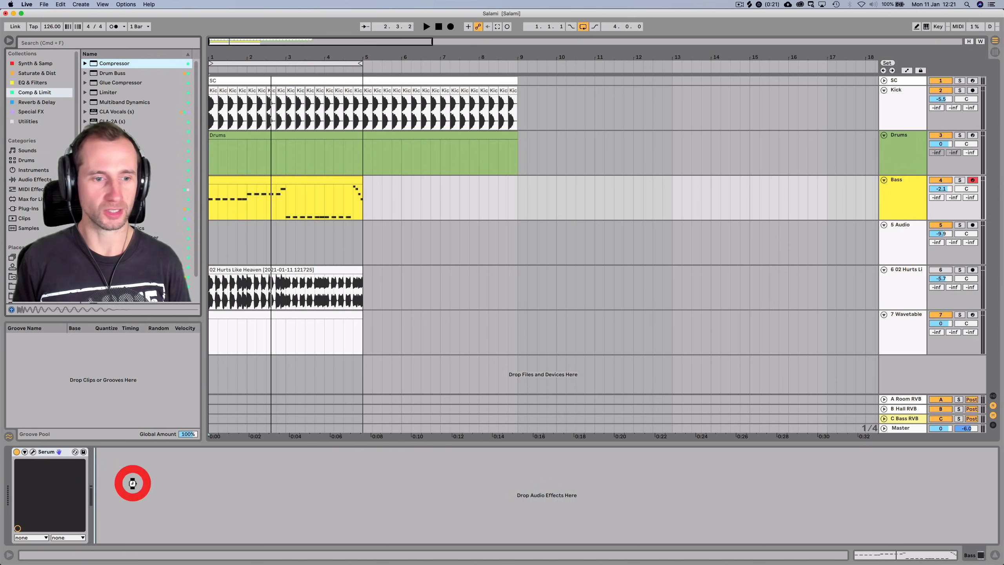
left_click_drag(133, 483, 119, 478)
left_click(106, 451)
left_click(109, 477)
left_click(103, 384)
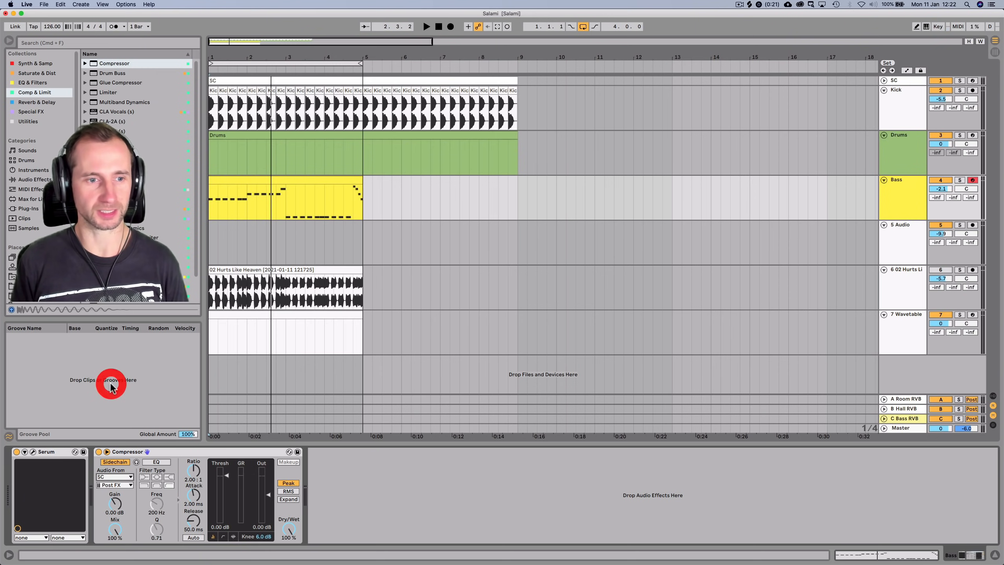
Inspect the SC track's clip notes, devices and input/output routing
left_click(883, 81)
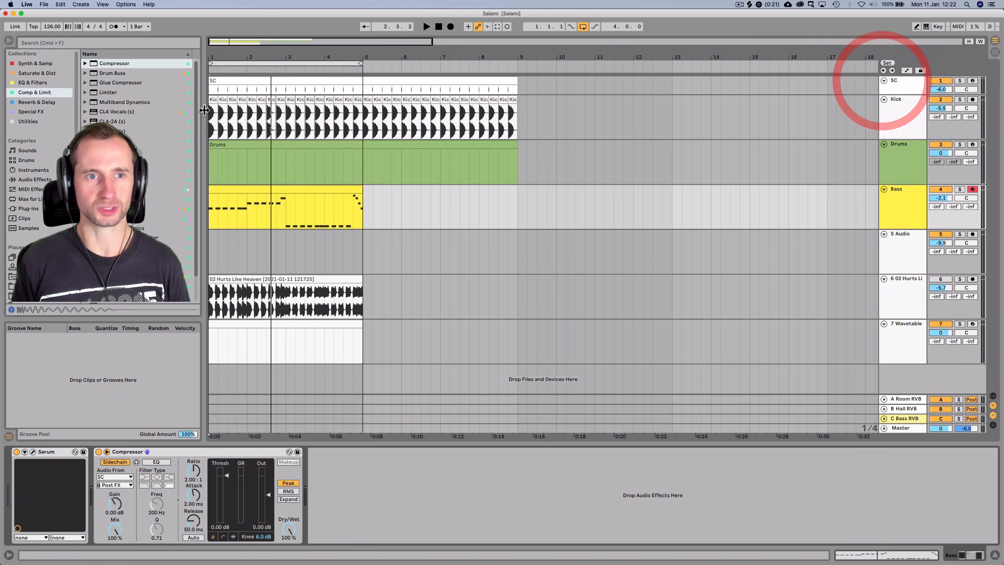
double_click(229, 79)
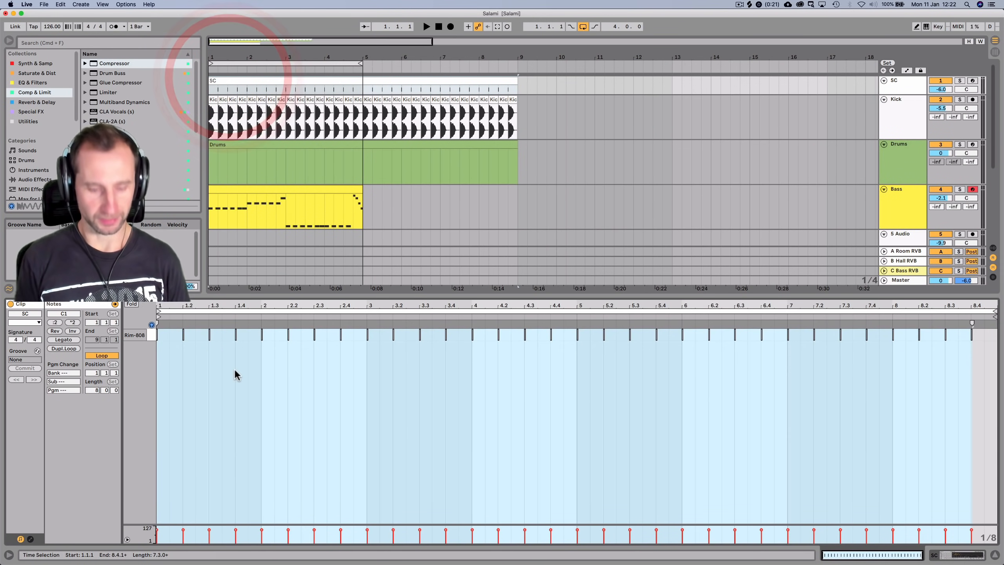
key("shift+Tab")
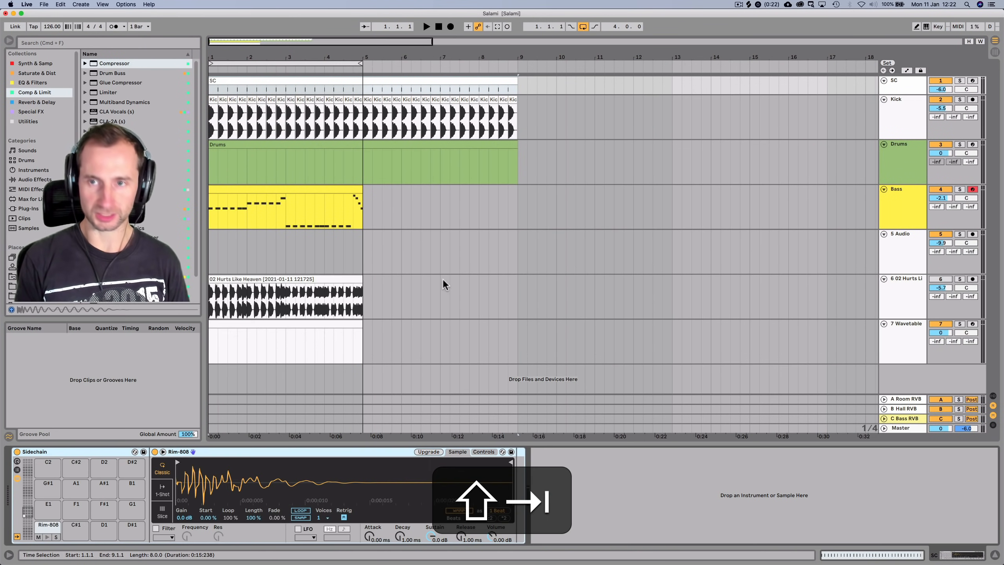
left_click(993, 396)
left_click(995, 407)
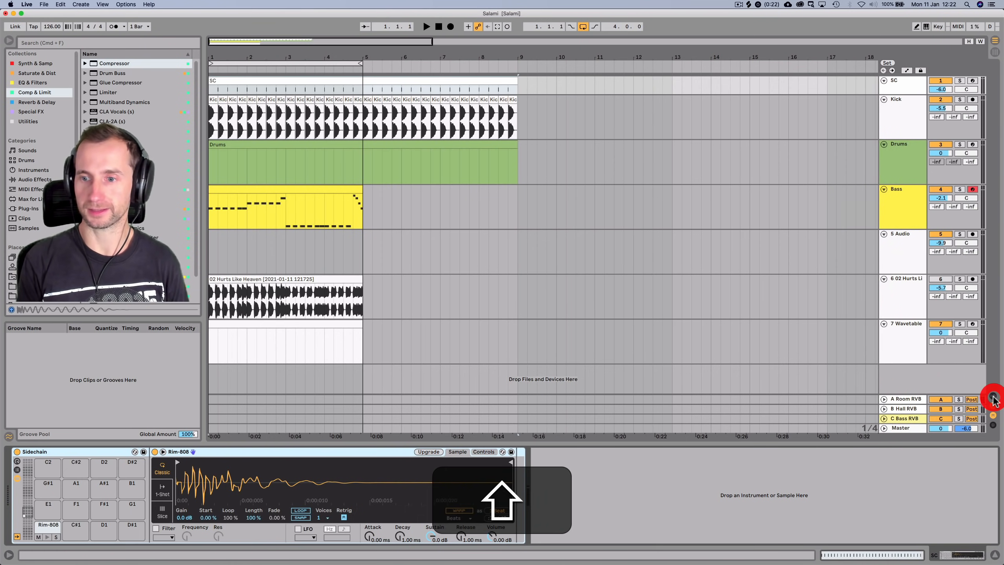
key("shift+Tab")
key("space")
key("shift+Tab")
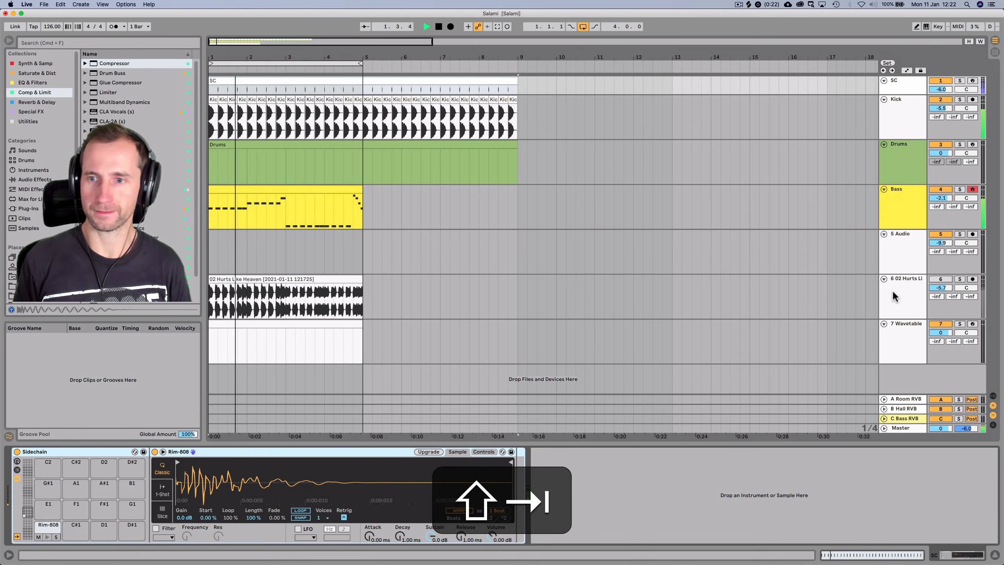
Set the Compressor to -inf dB threshold, inf:1 ratio, 0.01 ms attack and about 63 ms release
left_click(904, 209)
key("space")
left_click_drag(219, 478, 219, 522)
key("space")
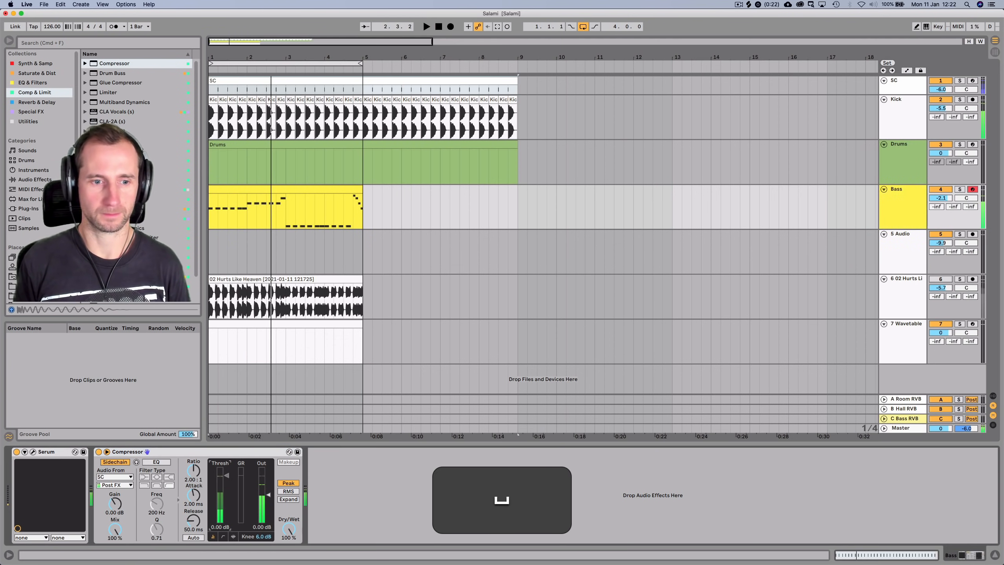
left_click_drag(201, 475, 195, 460)
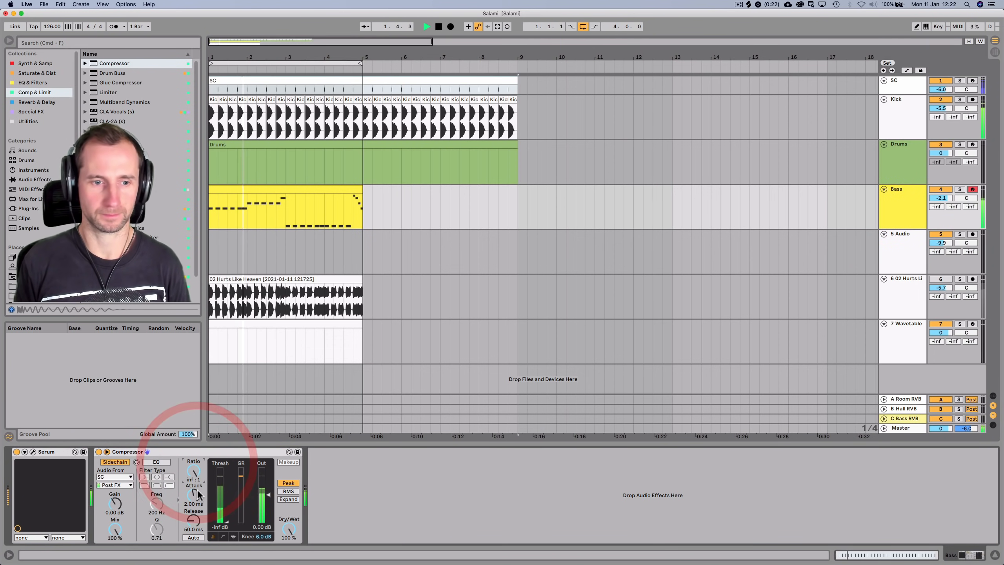
left_click_drag(197, 495, 196, 500)
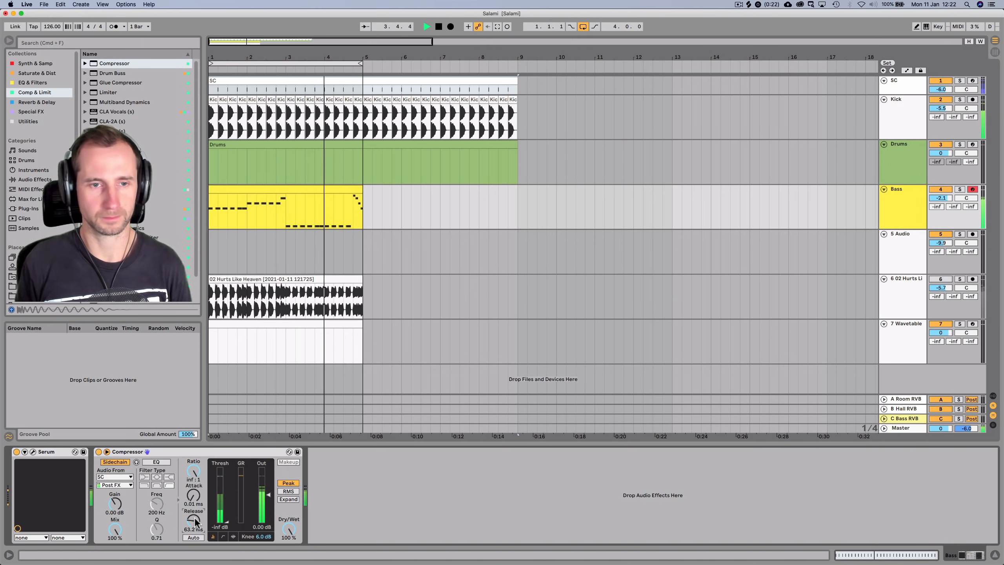
key("space")
Raise one F3 note in the Bass clip an octave to F4 and listen back
double_click(327, 187)
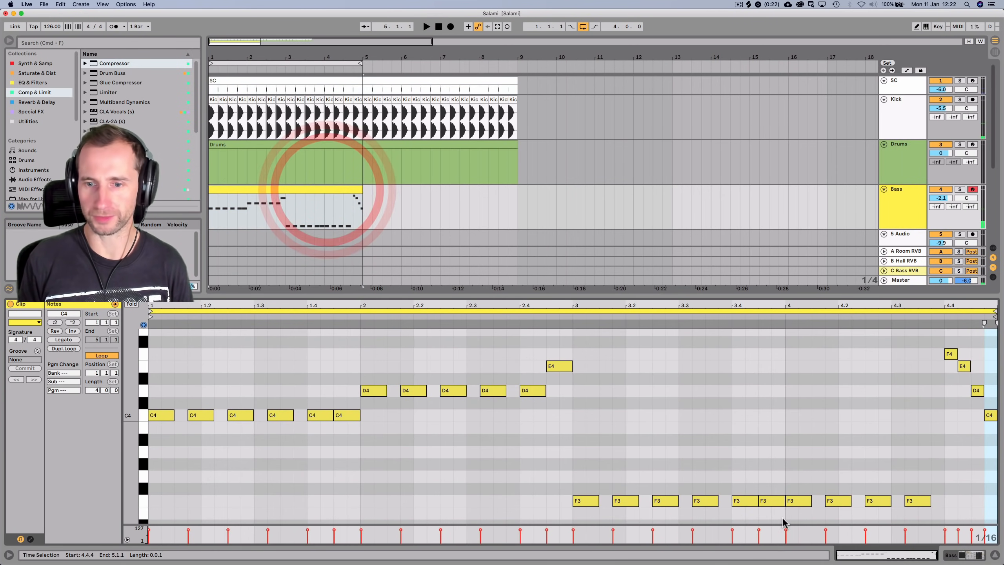
left_click(776, 504)
key("shift+Up")
key("shift+space")
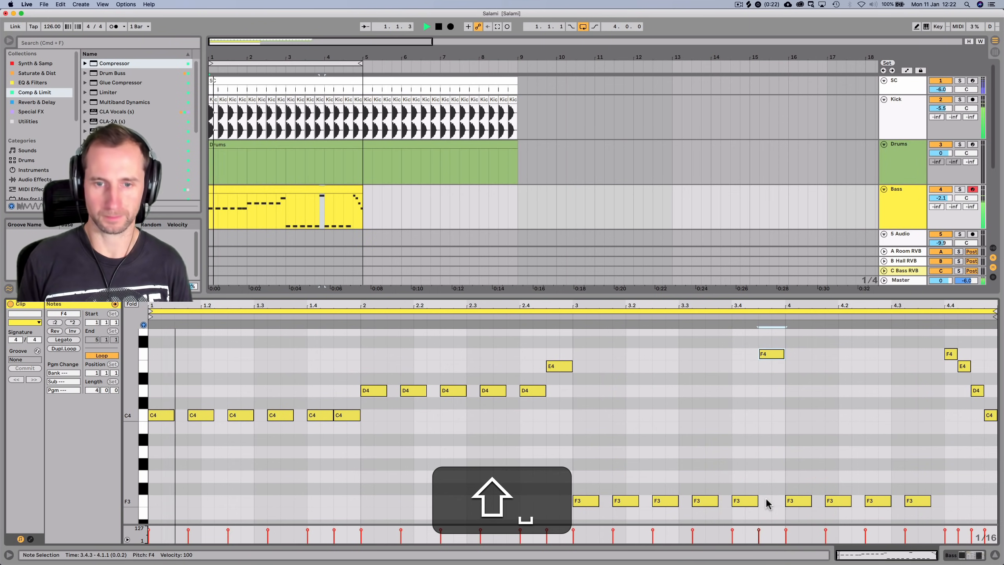
key("shift+Tab")
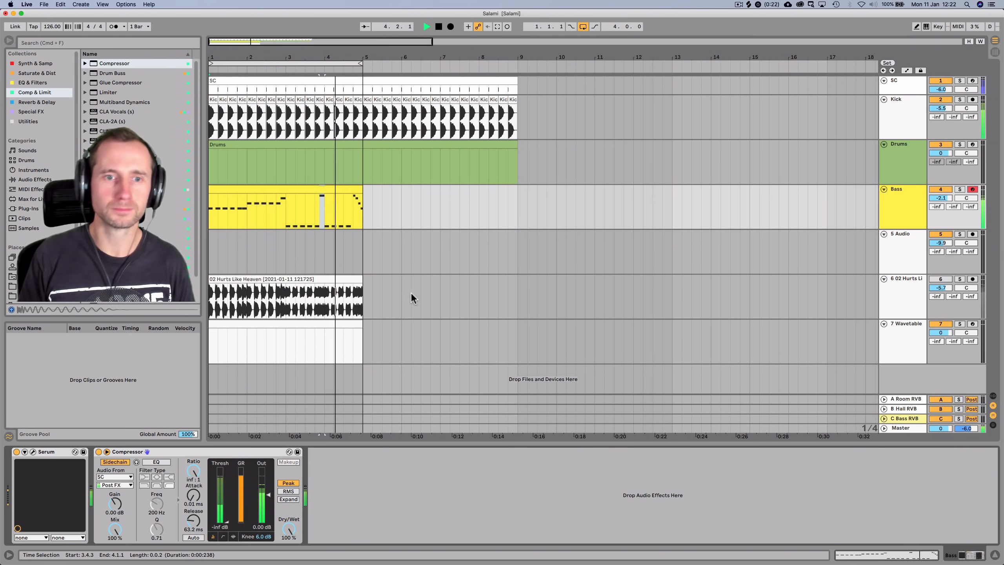
key("space")
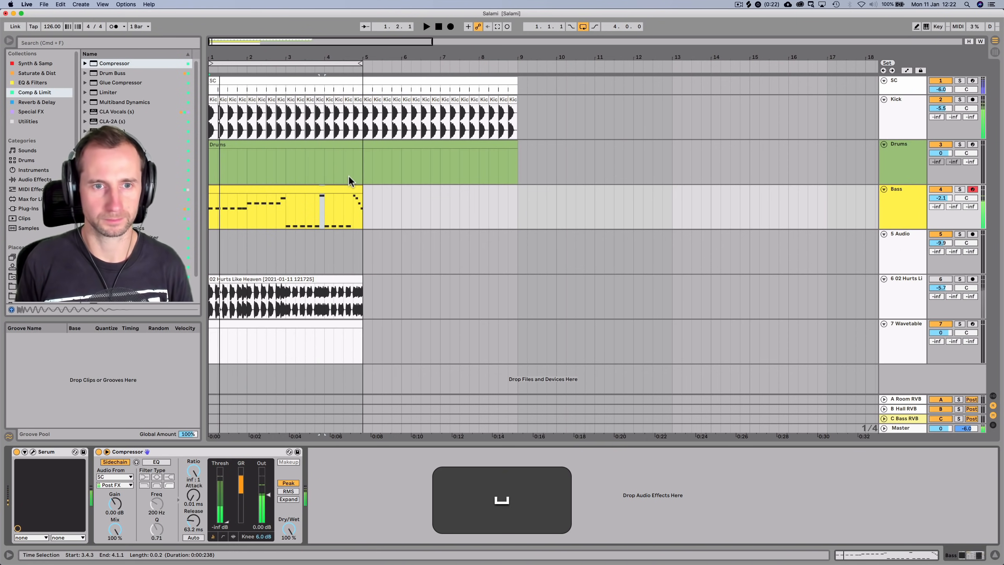
Add a short F3 note at 4.3.4, audition it, and save the Set
double_click(346, 186)
double_click(937, 501)
left_click(879, 314)
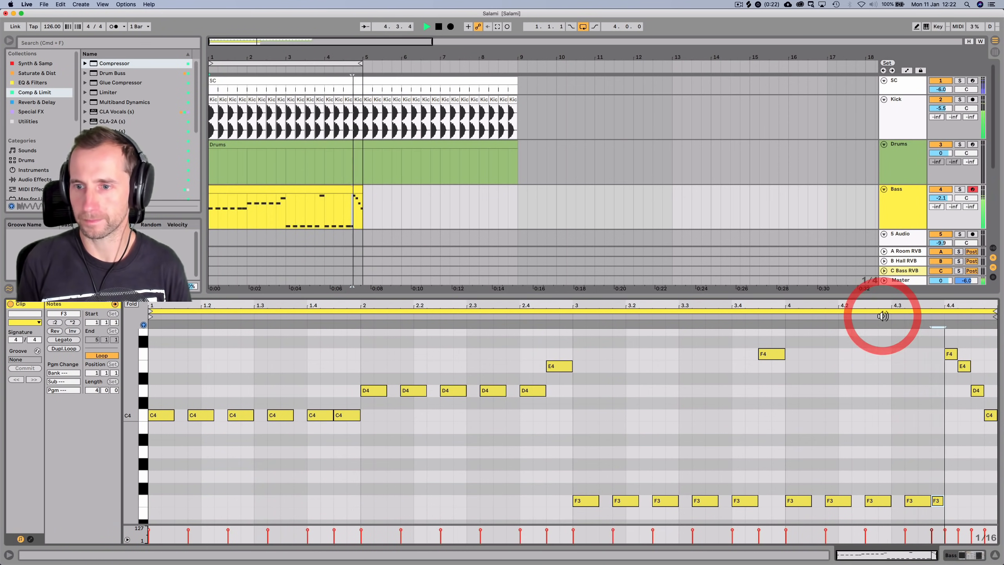
key("shift+Tab")
key("space")
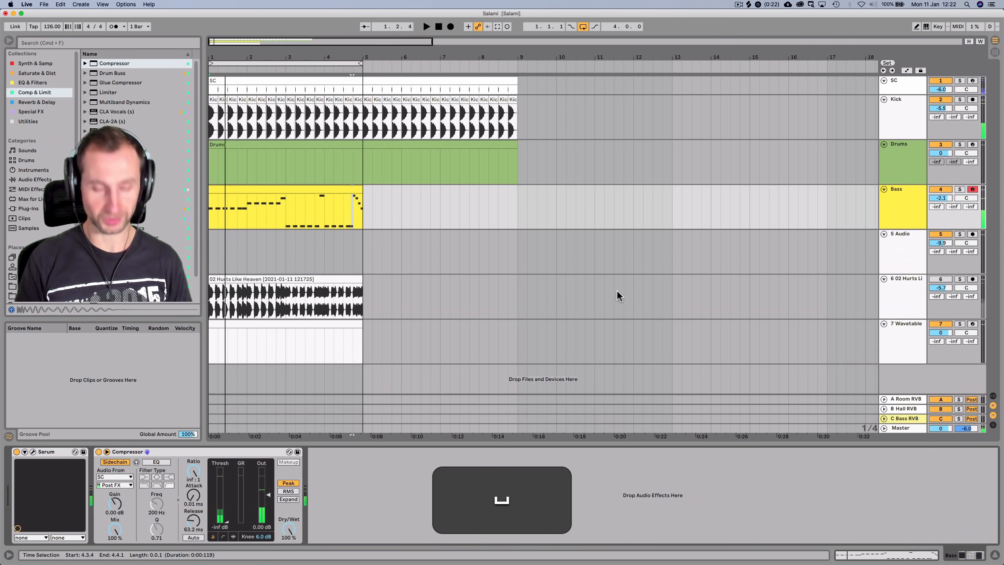
key("super+s")
Duplicate the Bass track into a new track 5
left_click(901, 208)
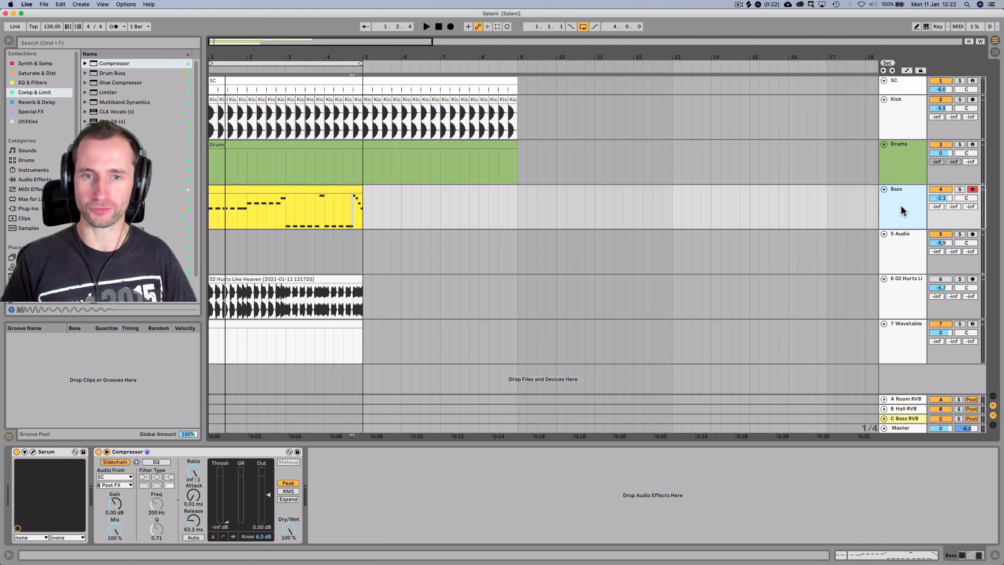
left_click(889, 202)
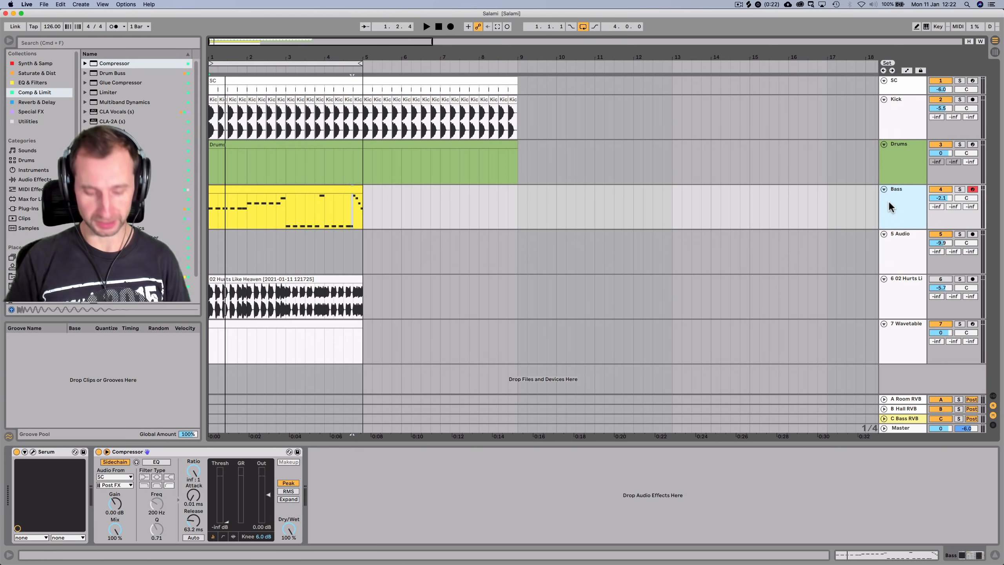
key("super+d")
Add EQ Eight from EQ & Filters to the second Bass track
left_click(889, 237)
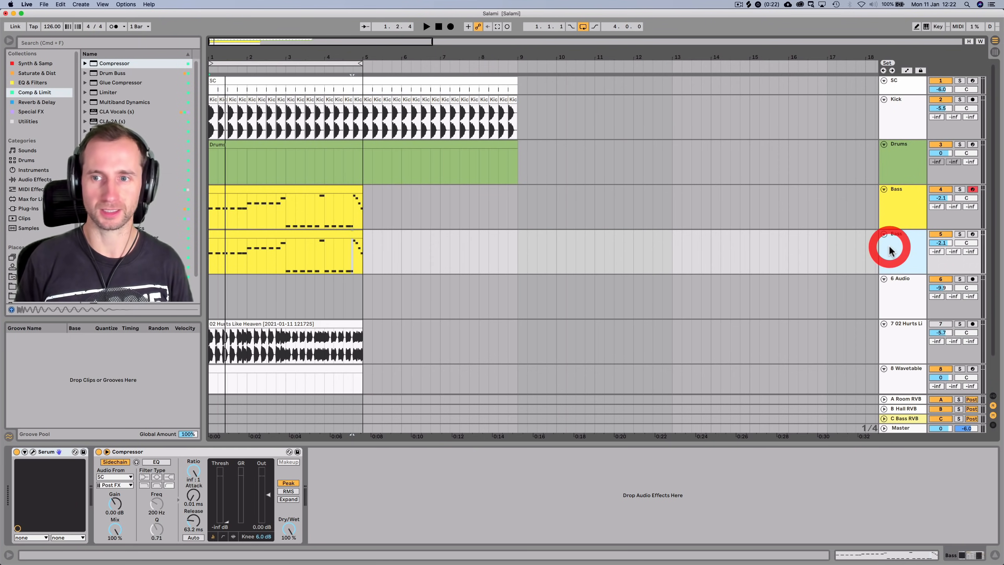
left_click(889, 252)
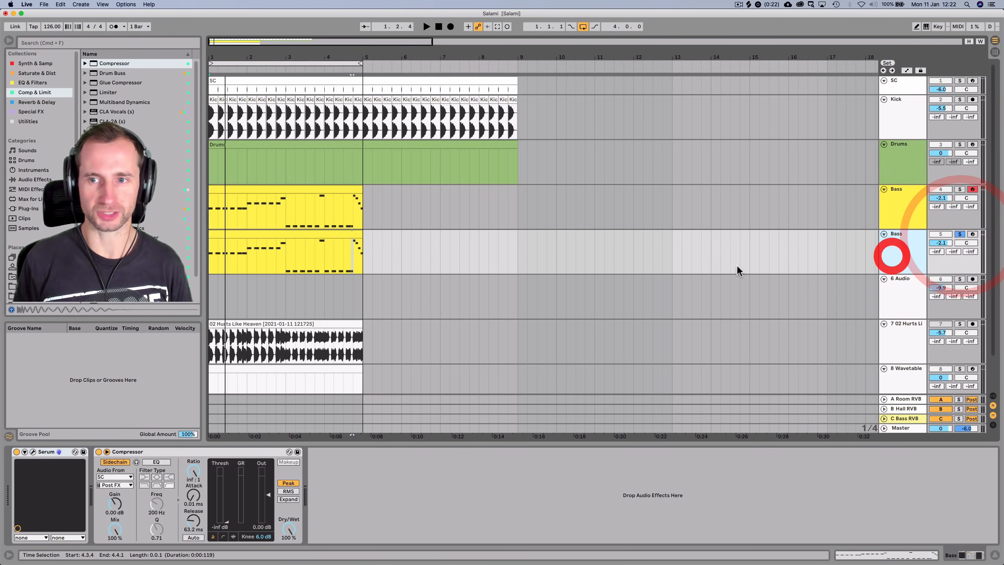
left_click(33, 84)
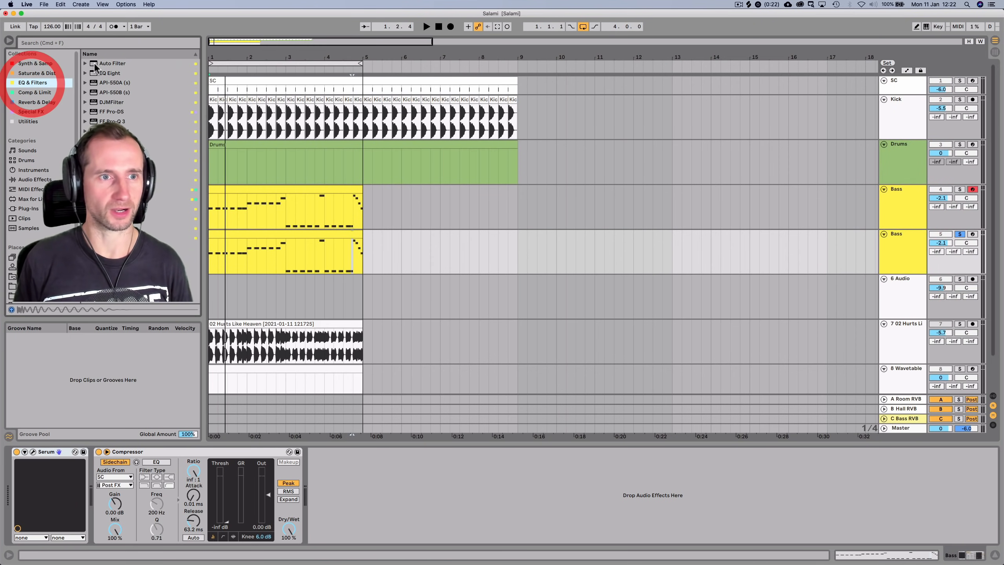
left_click_drag(335, 506, 332, 501)
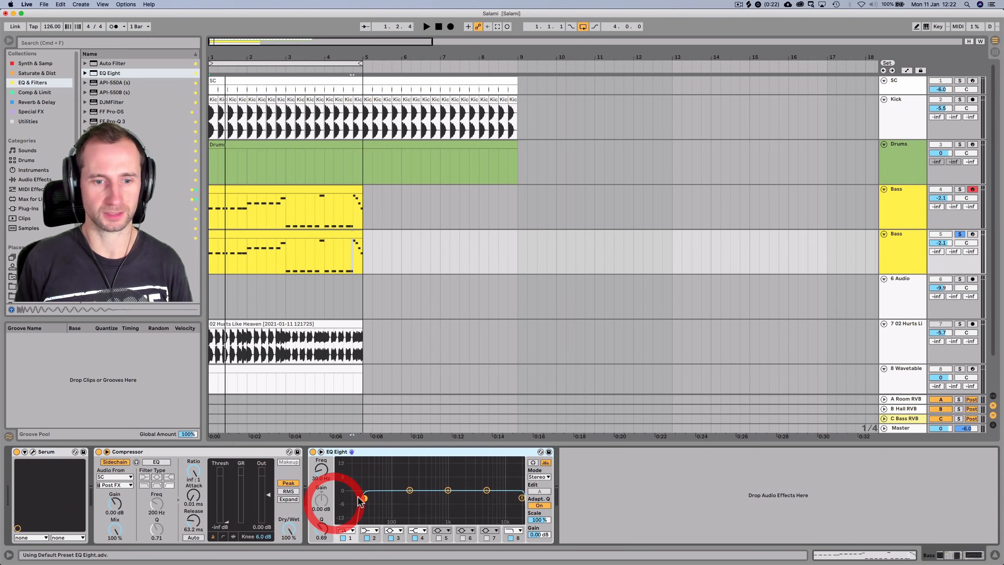
Copy the Compressor, then delete it from both Bass tracks
left_click(185, 456)
key("super+c")
key("super+BackSpace")
left_click(888, 197)
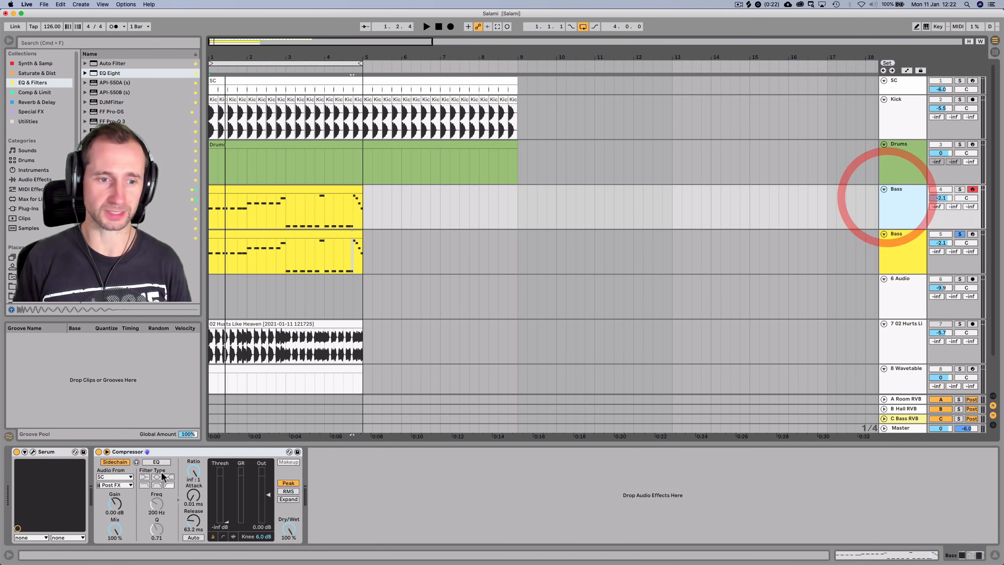
left_click(170, 452)
key("BackSpace")
Group both Bass tracks into a new 4 Group track
left_click(907, 258)
left_click(898, 211, "shift")
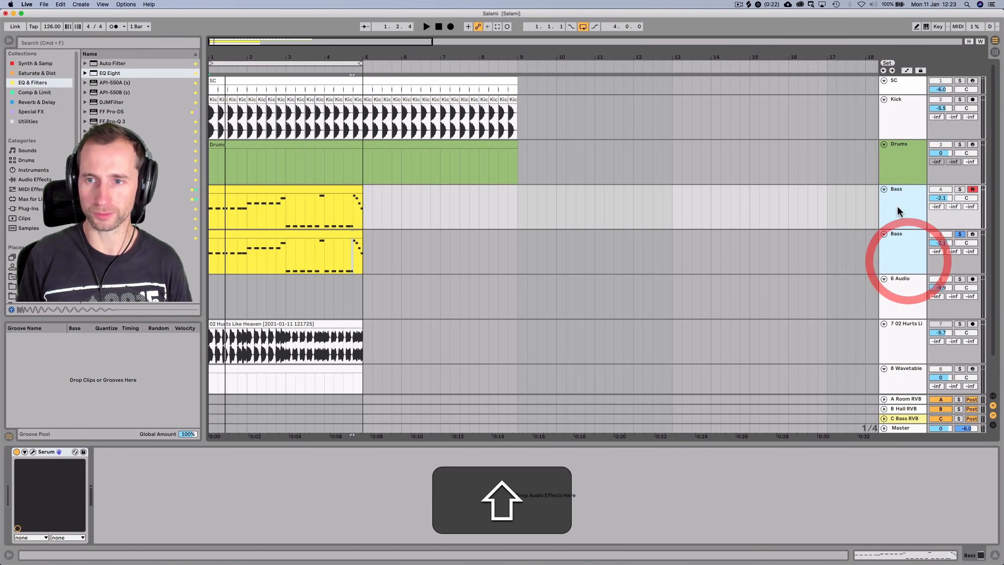
key("super+g")
left_click(889, 198)
Paste the sidechained Compressor onto the group track and rename the group BASS
left_click(609, 475)
key("super+v")
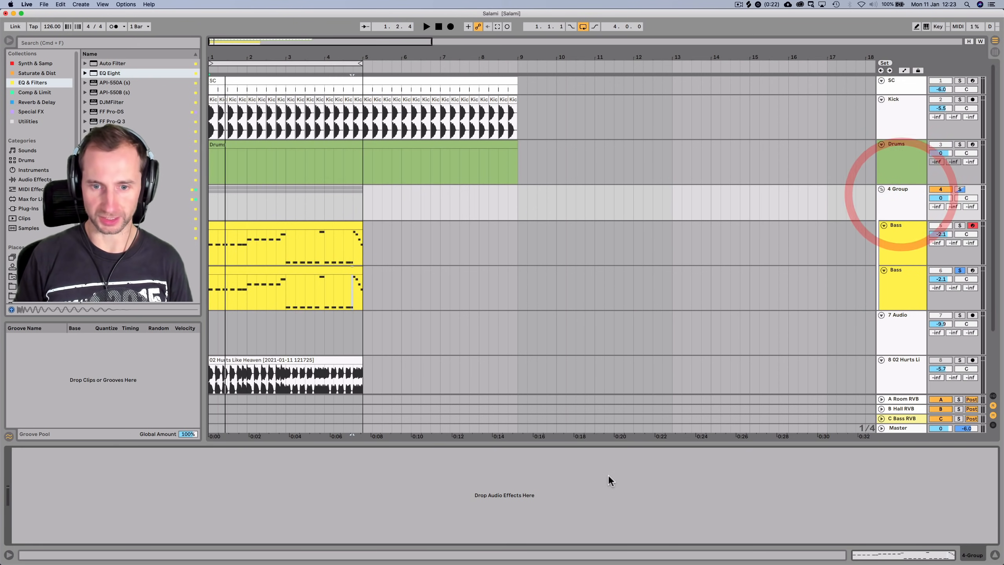
left_click(893, 190)
key("super+r")
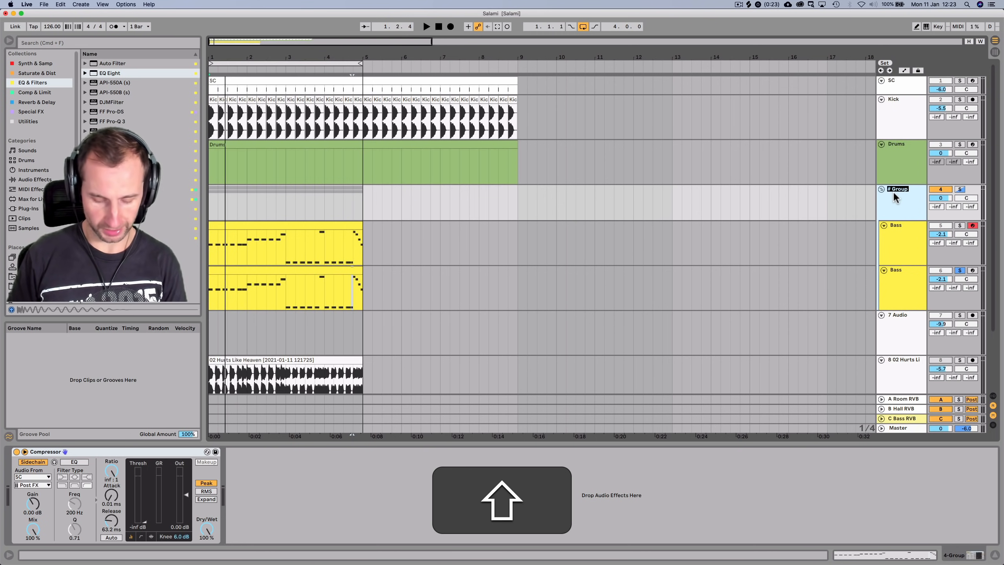
key("shift+Return")
Play the arrangement and select the second Bass track to view its EQ Eight
left_click(894, 196)
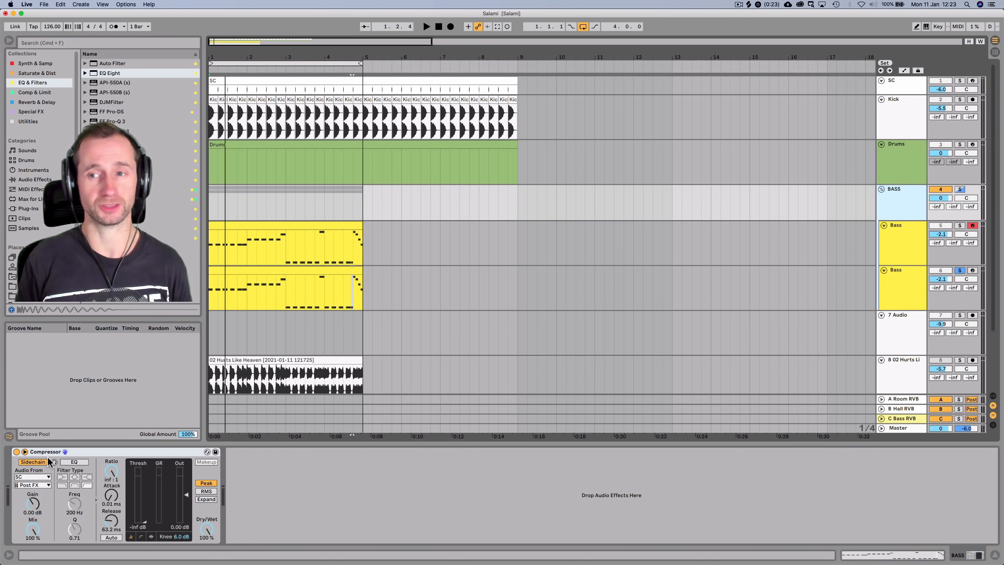
key("space")
left_click(909, 275)
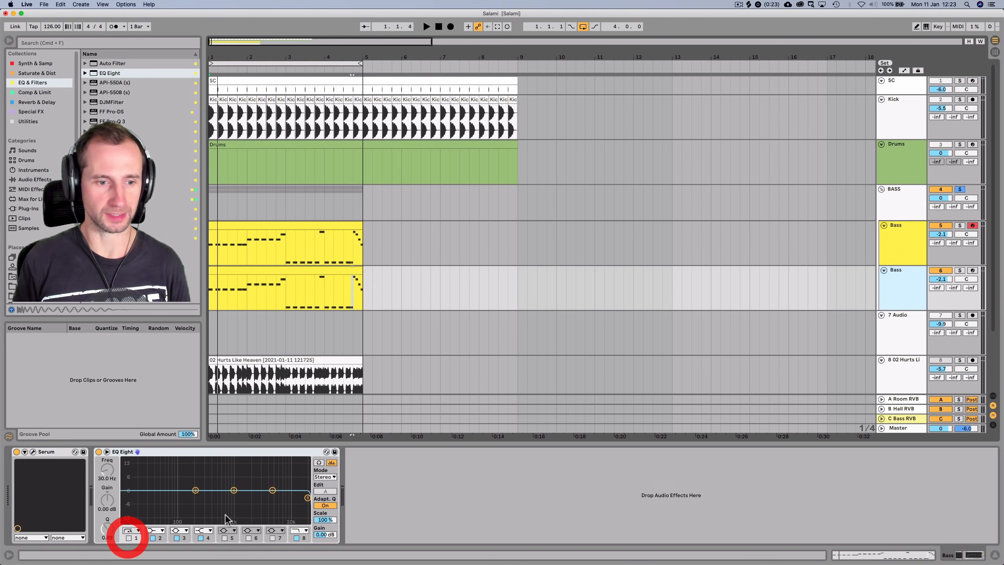
Sweep EQ Eight band 8 on the soloed second Bass track down to about 34 Hz
left_click(306, 498)
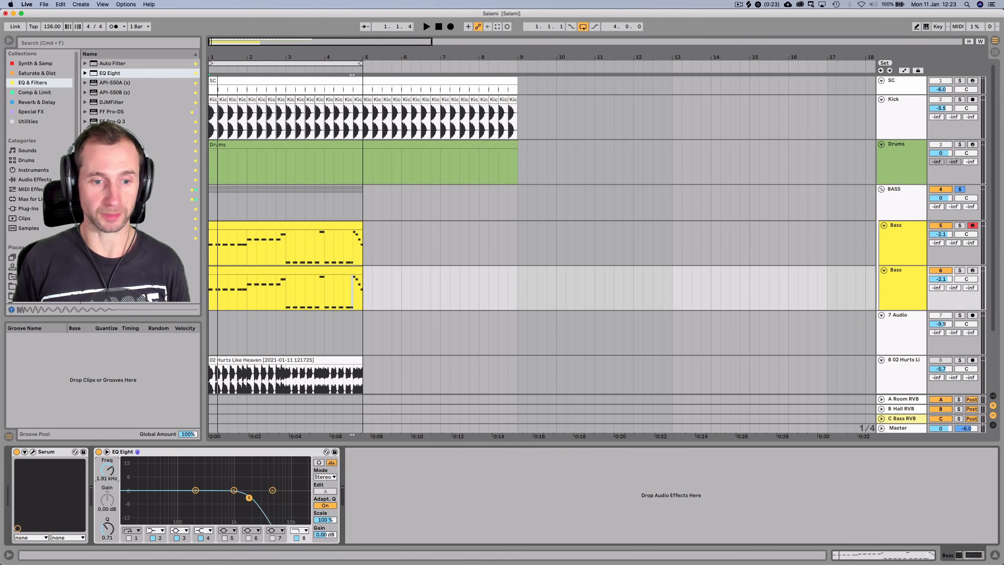
left_click_drag(265, 498, 177, 498)
key("space")
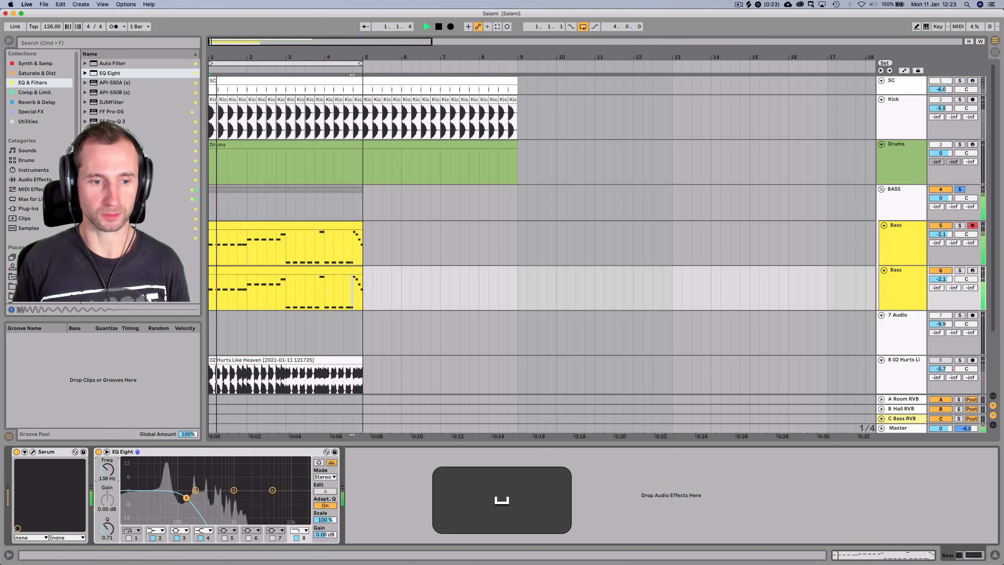
left_click(960, 270)
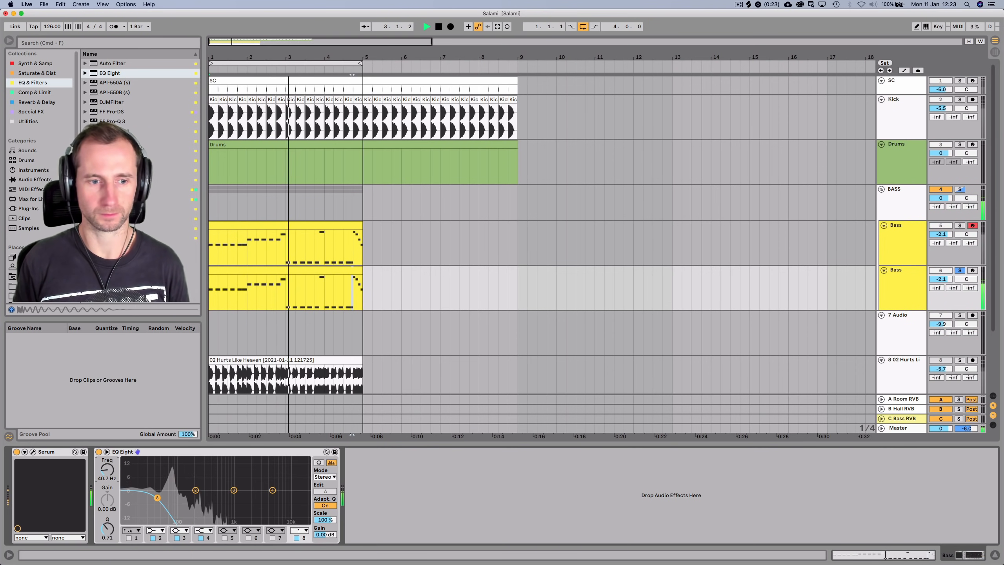
left_click_drag(157, 498, 135, 498)
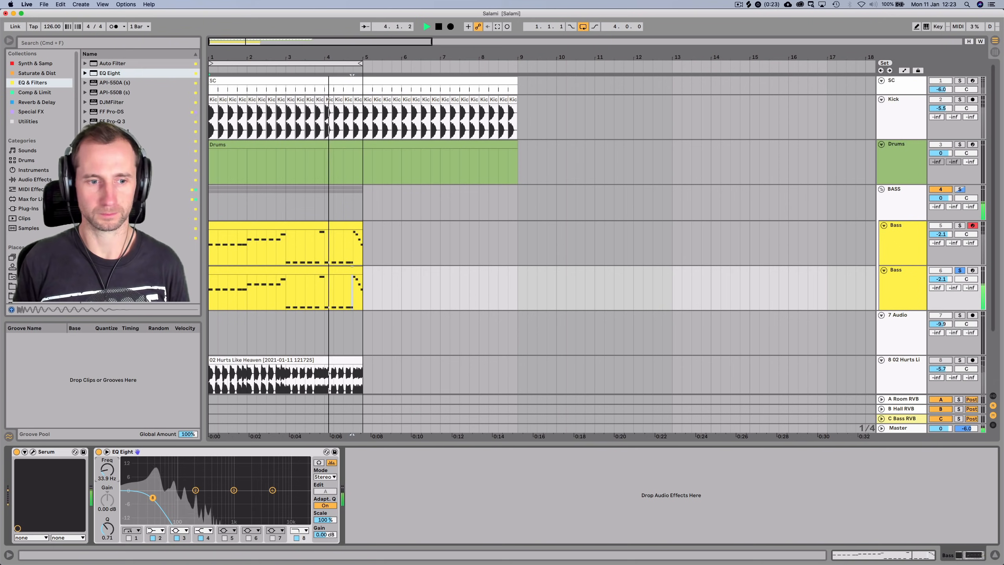
key("space")
Play the BASS group, then solo and select the first Bass track
left_click(902, 203)
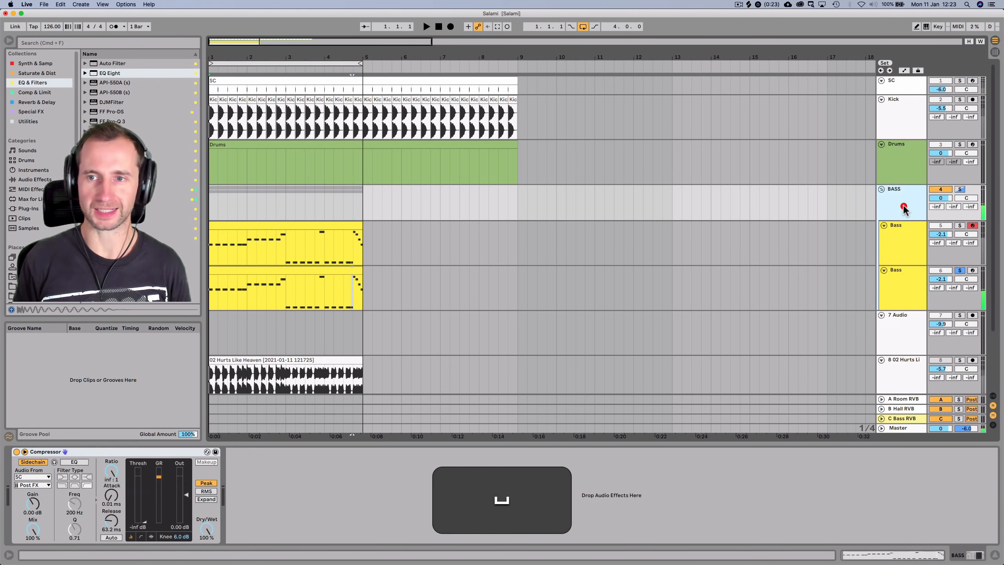
key("space")
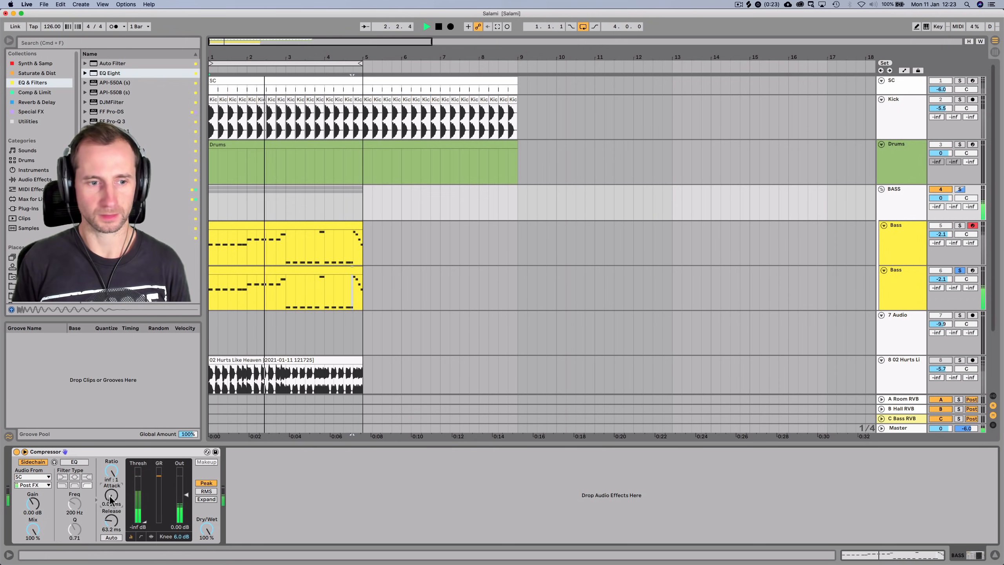
key("space")
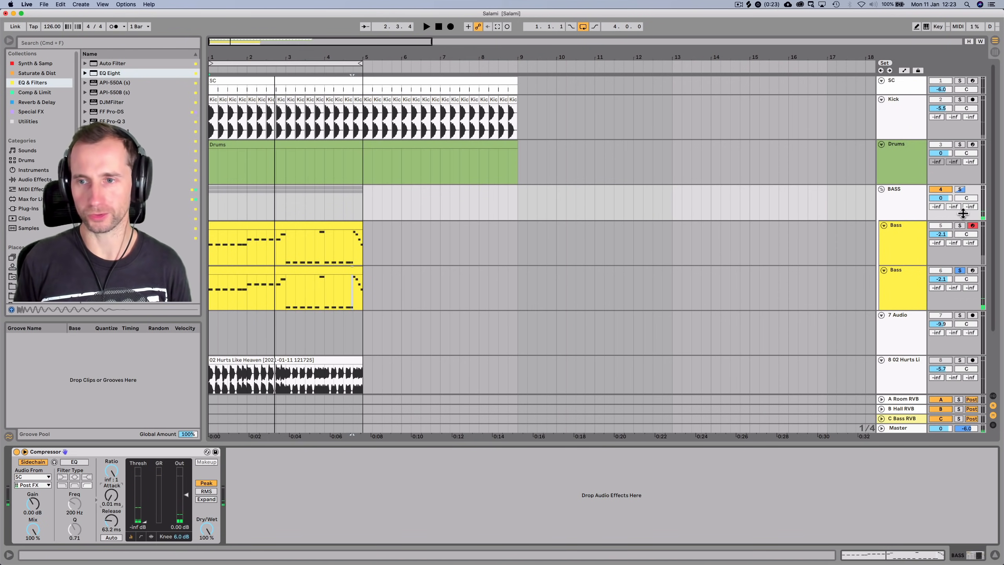
left_click(960, 225)
left_click(903, 237)
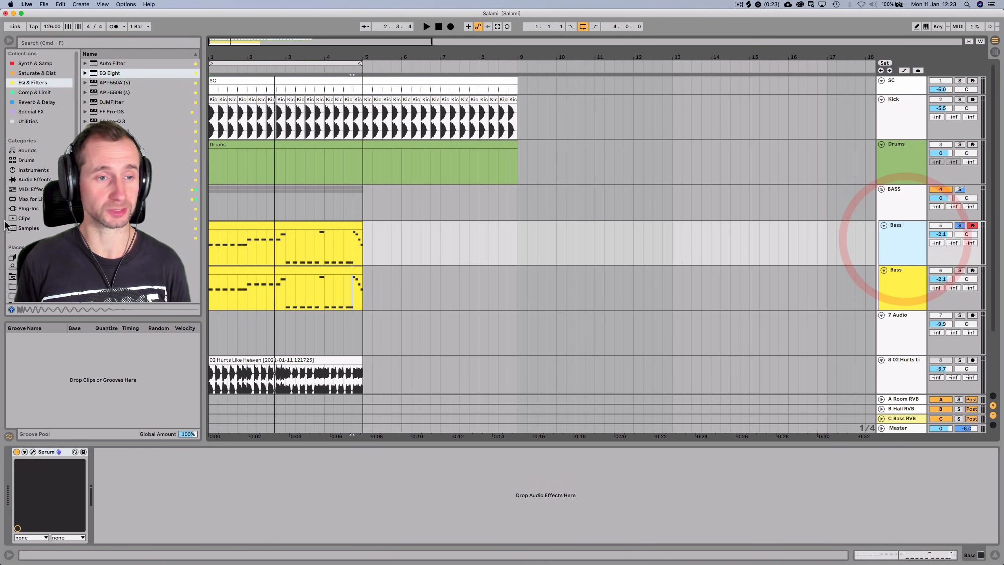
Add Ozone Imager from the Special FX collection to the first Bass track
left_click(31, 111)
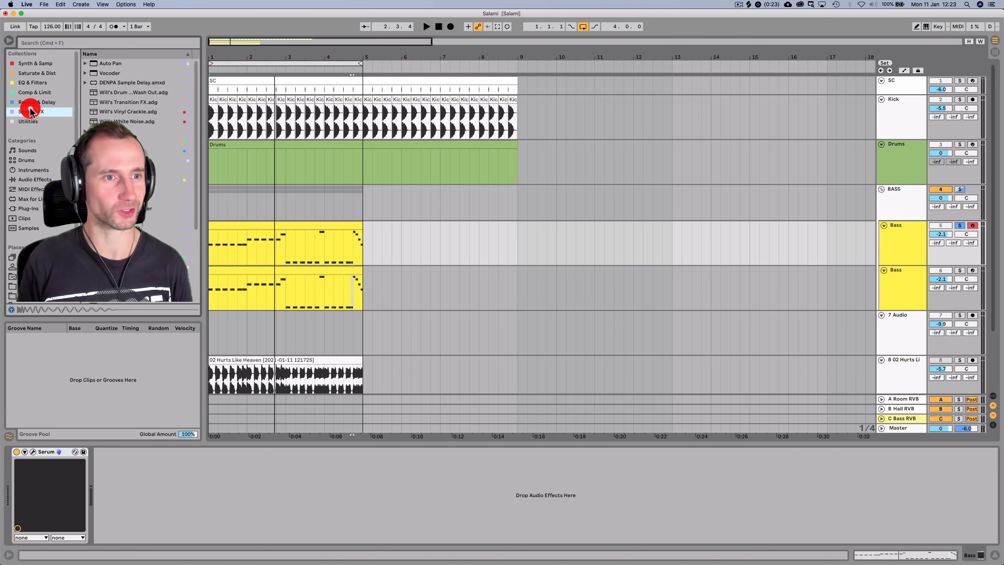
scroll(135, 178, "down", 5)
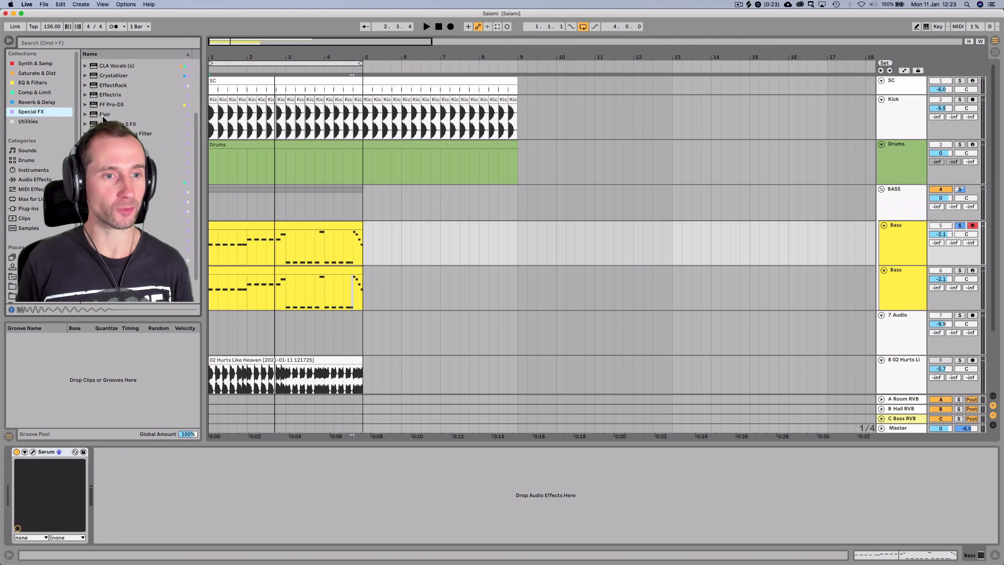
left_click(114, 200)
left_click_drag(166, 411, 166, 477)
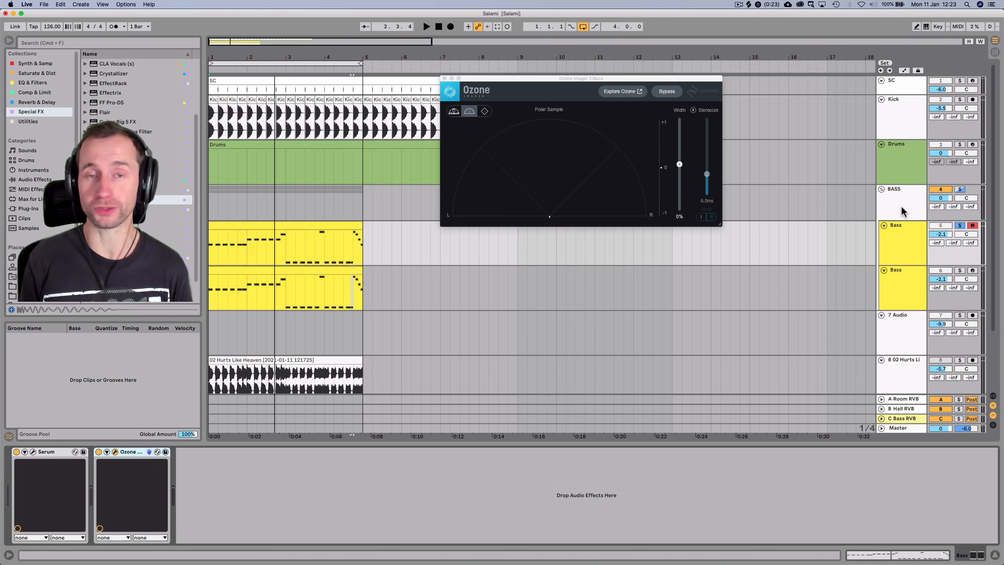
Turn on Stereoize and widen the stereo image in Ozone Imager, then close its window
key("space")
key("space")
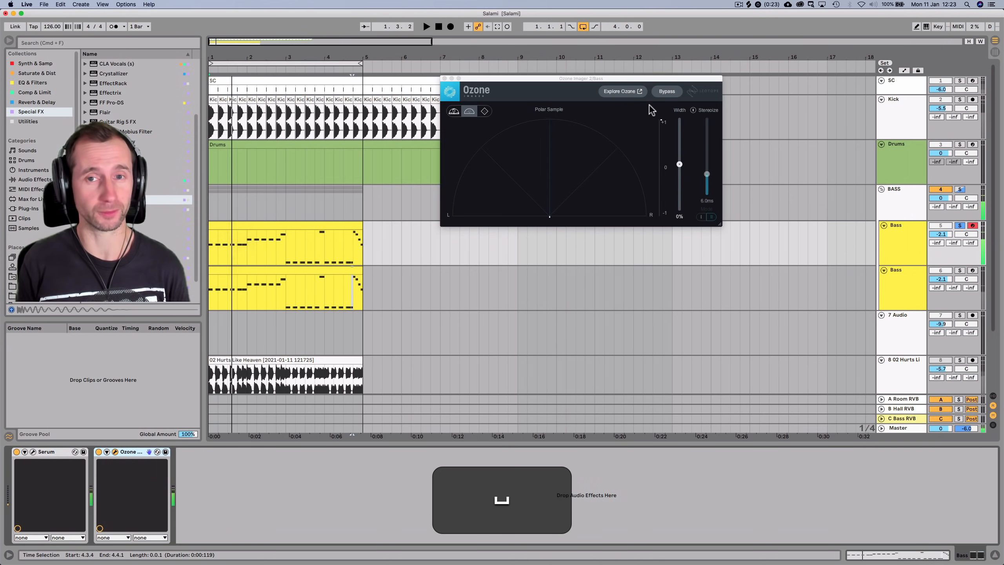
key("space")
left_click(693, 110)
left_click_drag(680, 164, 680, 123)
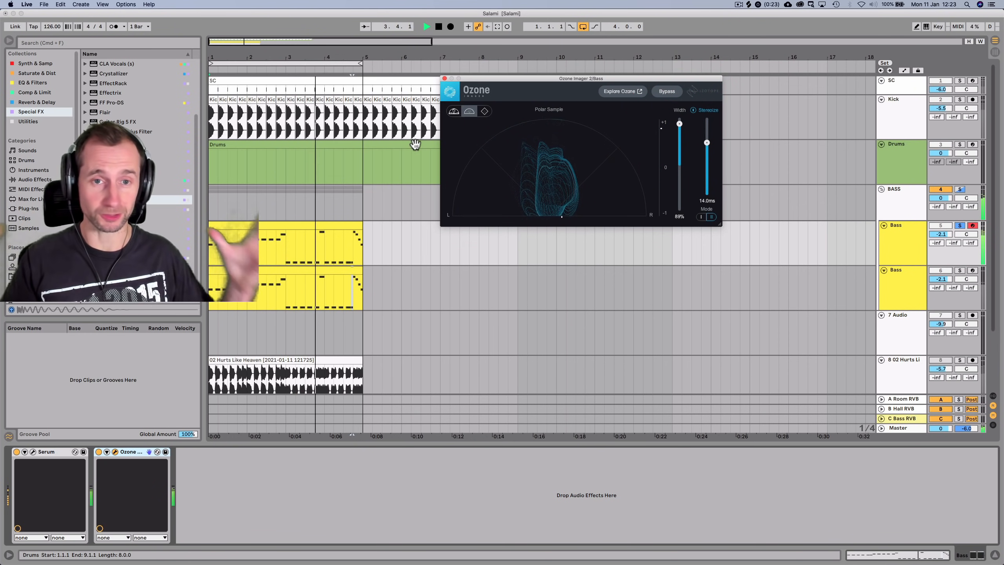
key("space")
left_click(444, 78)
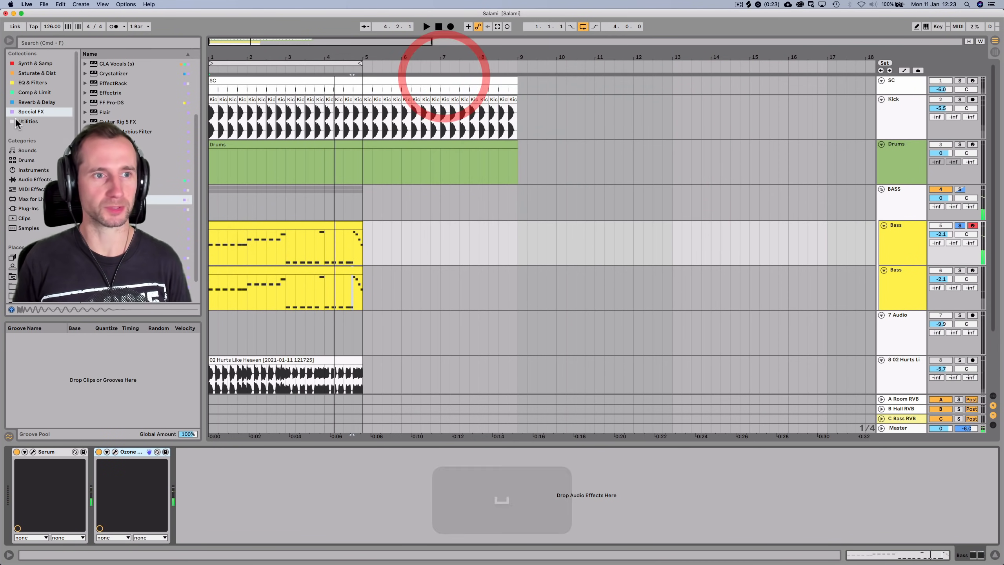
left_click(32, 82)
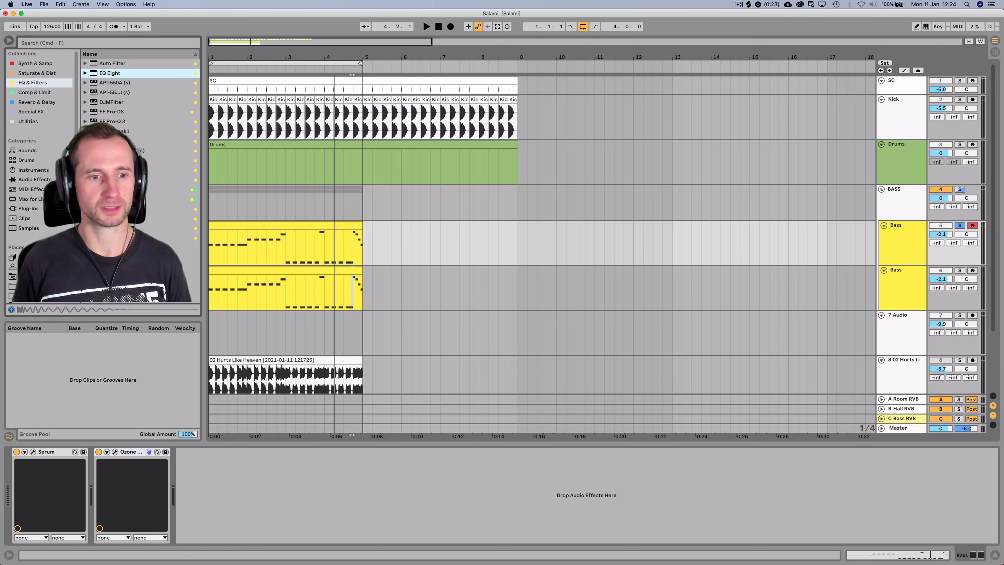
Add EQ Eight after Ozone on the first Bass track and unsolo it
left_click_drag(200, 466, 193, 466)
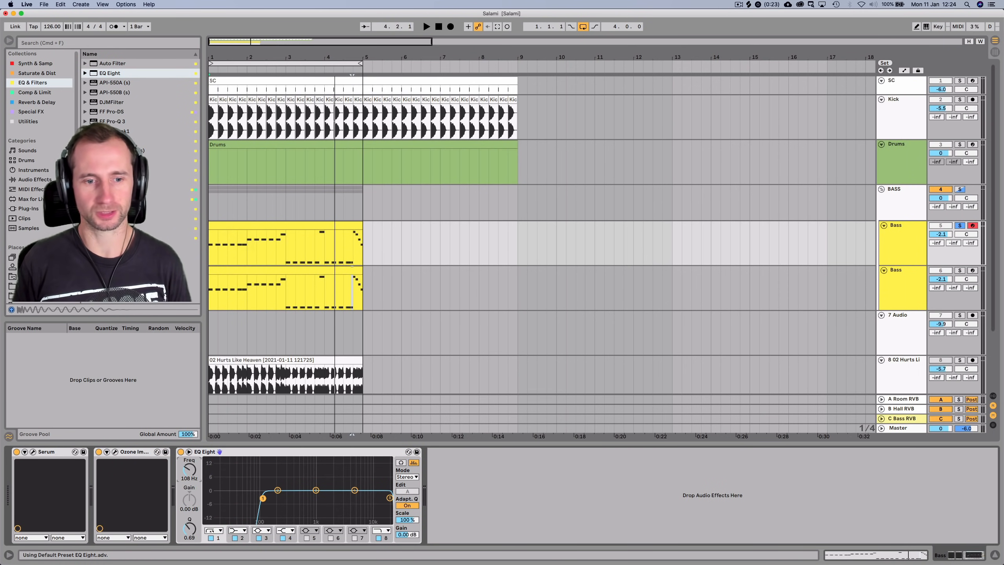
key("space")
key("space")
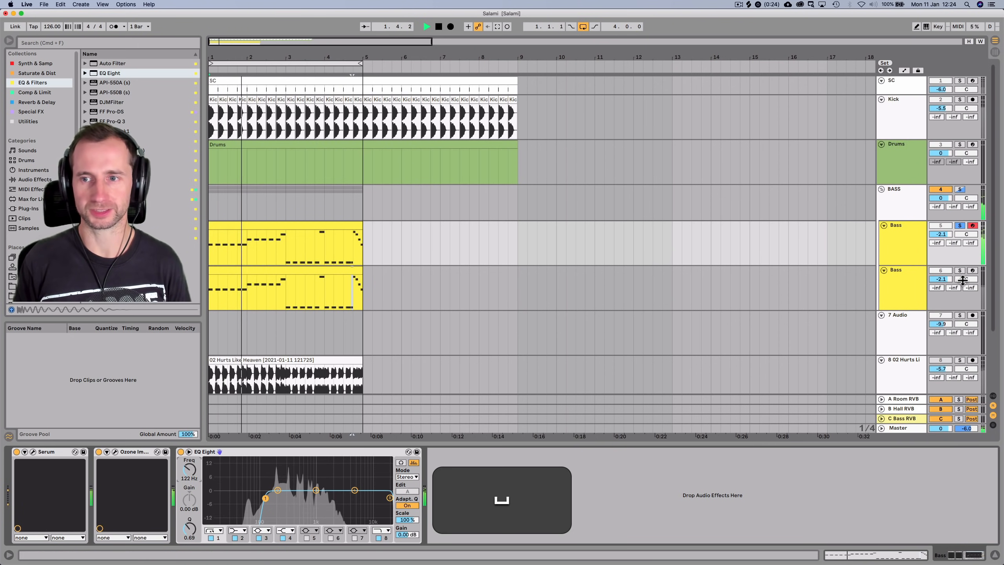
left_click(960, 225)
key("space")
Set the second Bass track to 2.9 dB, raise its EQ cutoff to 102 Hz, and save
left_click_drag(943, 279, 943, 260)
left_click(917, 289)
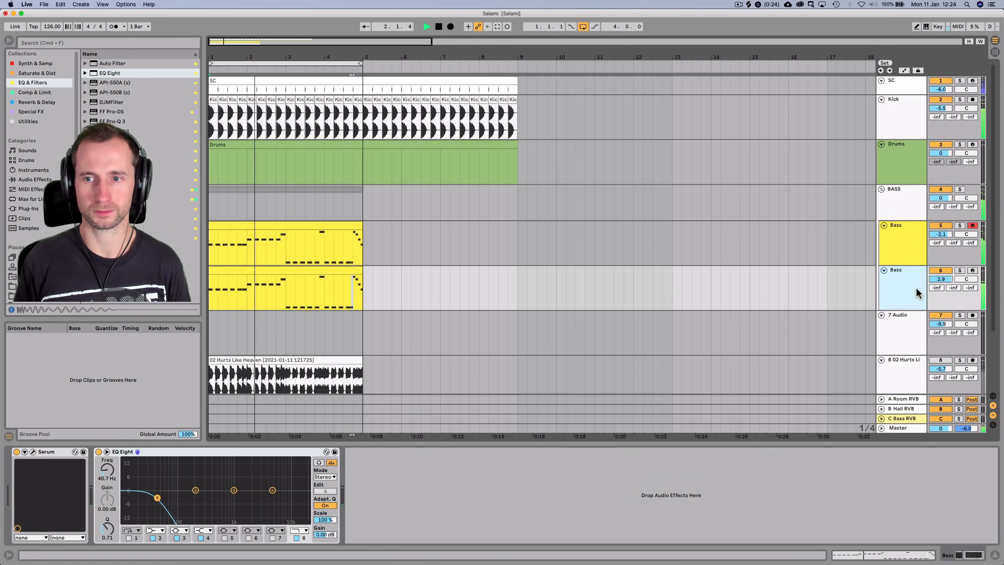
left_click_drag(103, 475, 103, 459)
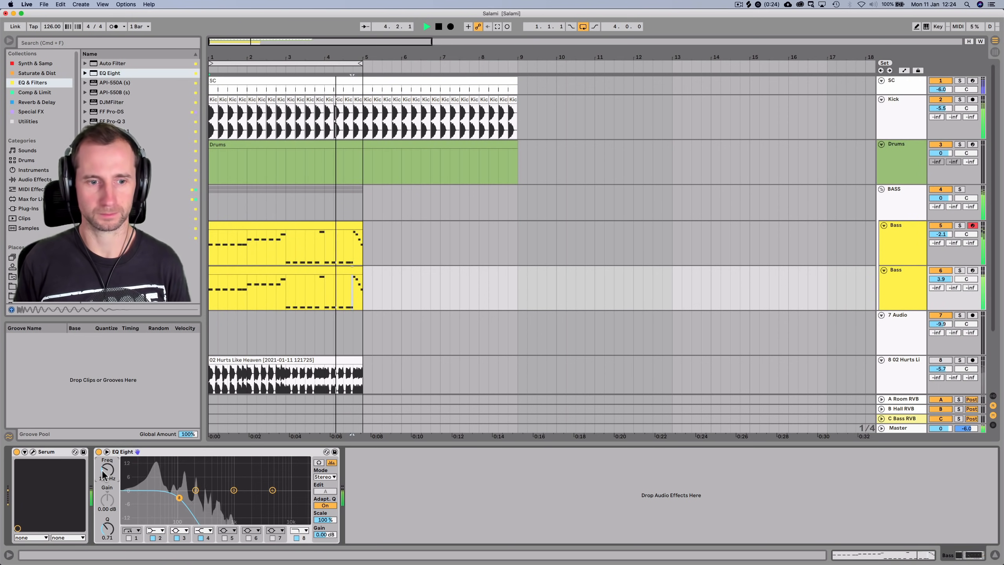
key("space")
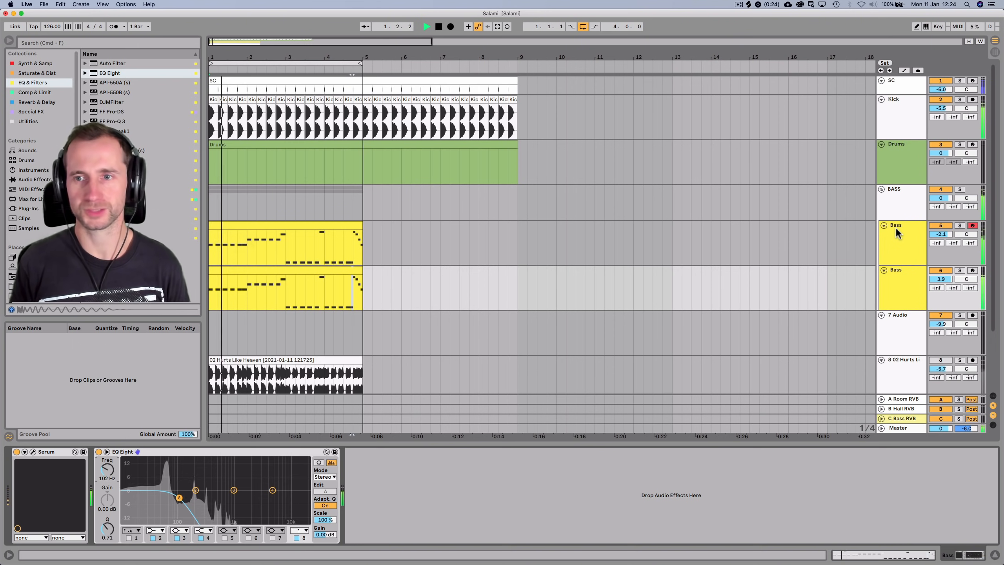
key("super+s")
Pick the orange swatch for the BASS group track and save the Set
right_click(888, 208)
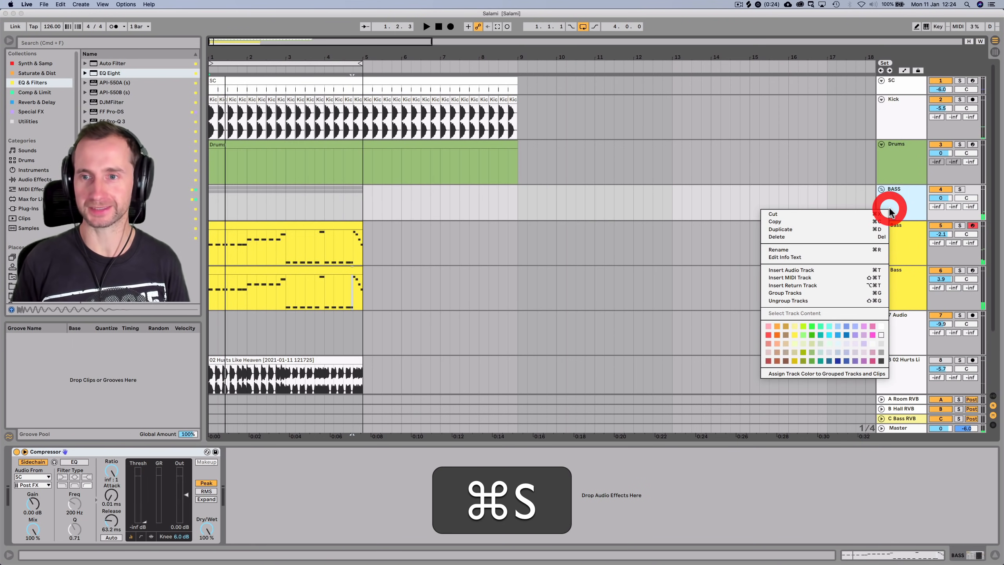
left_click(776, 326)
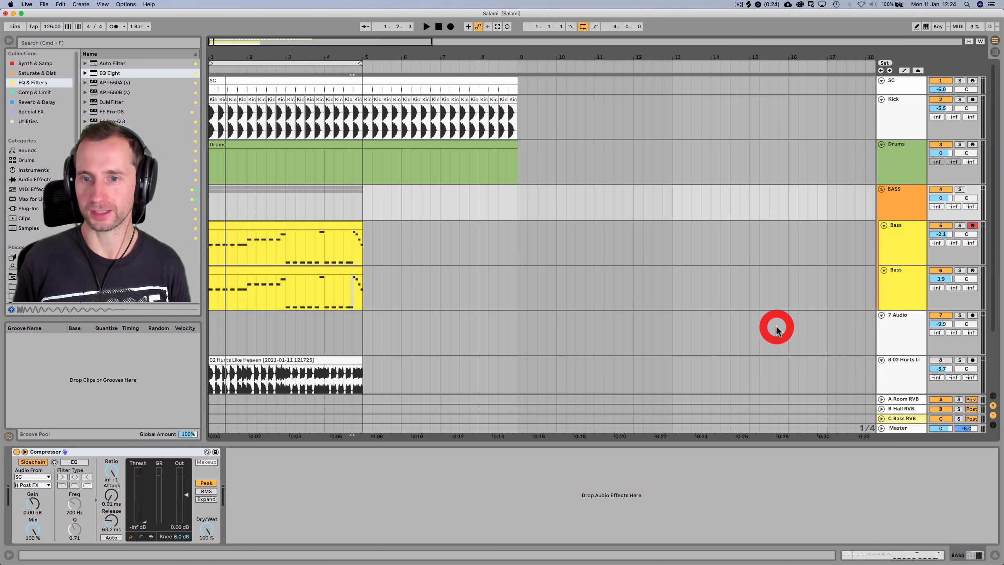
key("super+s")
Select the Drums track and its clip to show the drum rack
left_click(910, 202)
left_click(904, 165)
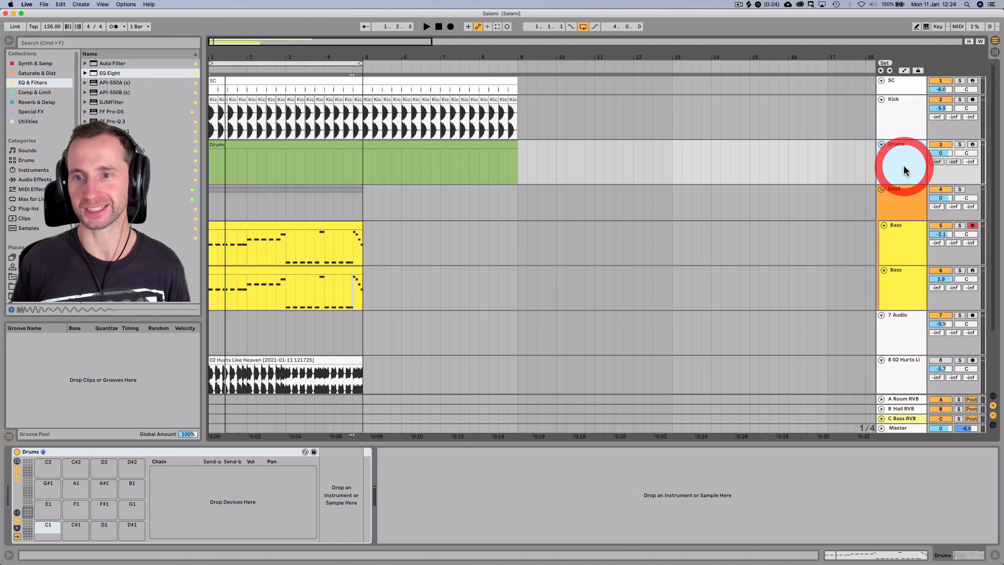
left_click(237, 142)
Expand the Claps folder under Drums in the browser and audition clap samples
scroll(48, 174, "down", 3)
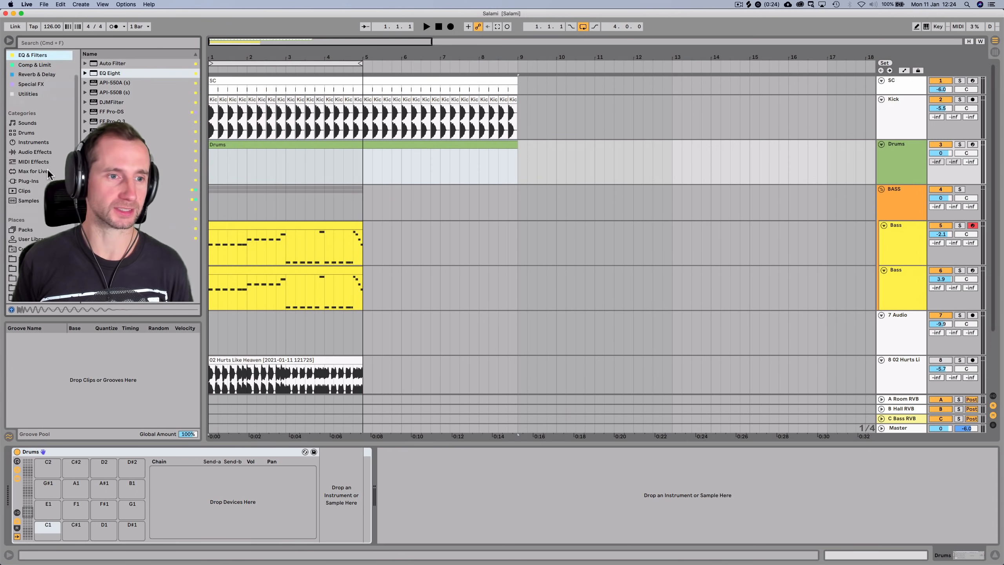
left_click(15, 278)
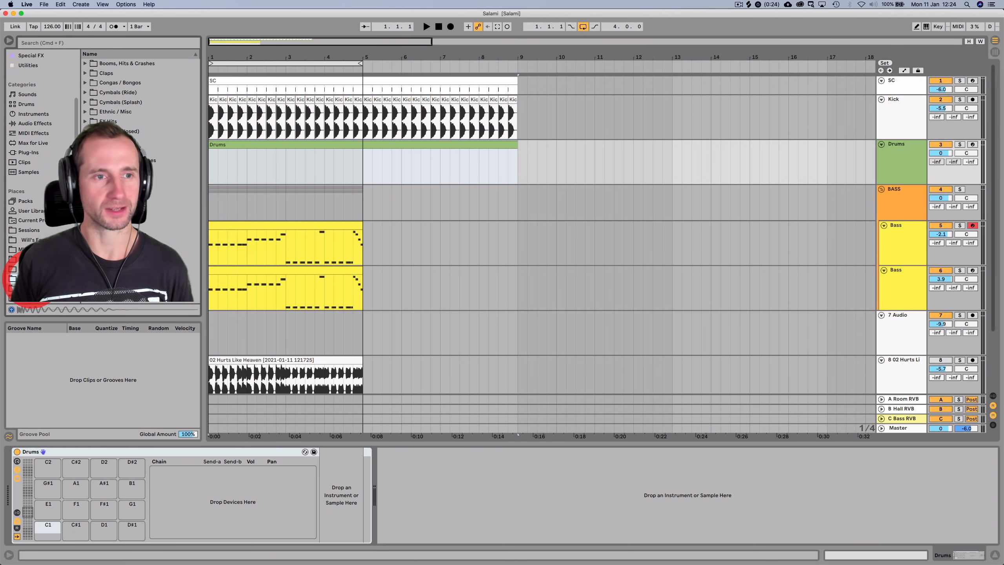
key("Up")
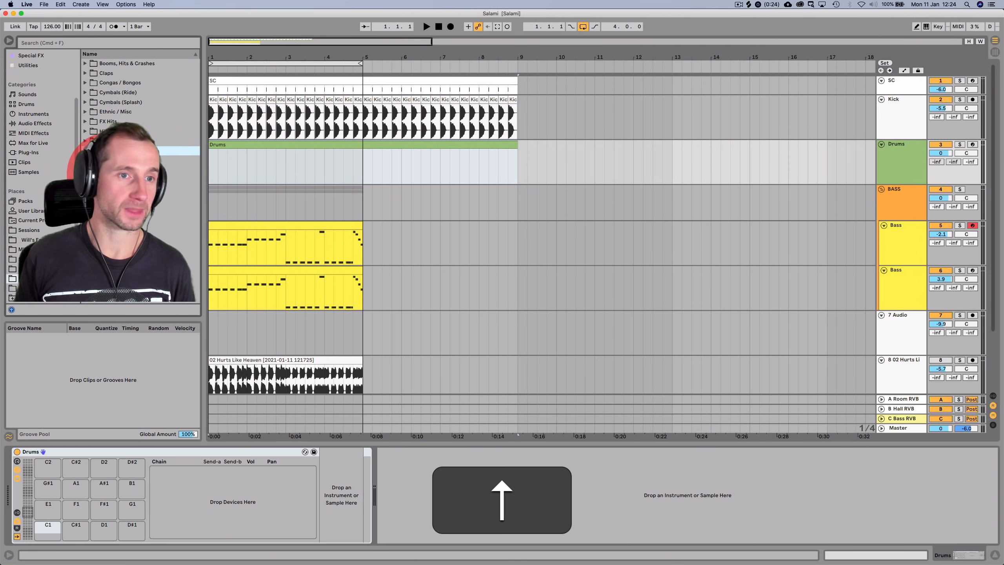
left_click(103, 74)
key("Right")
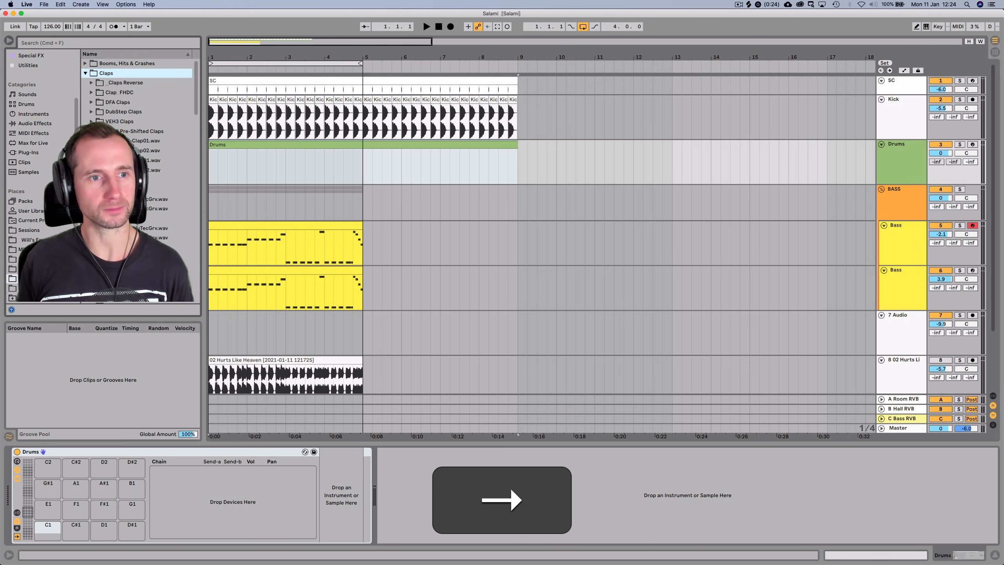
left_click(115, 190)
key("Down")
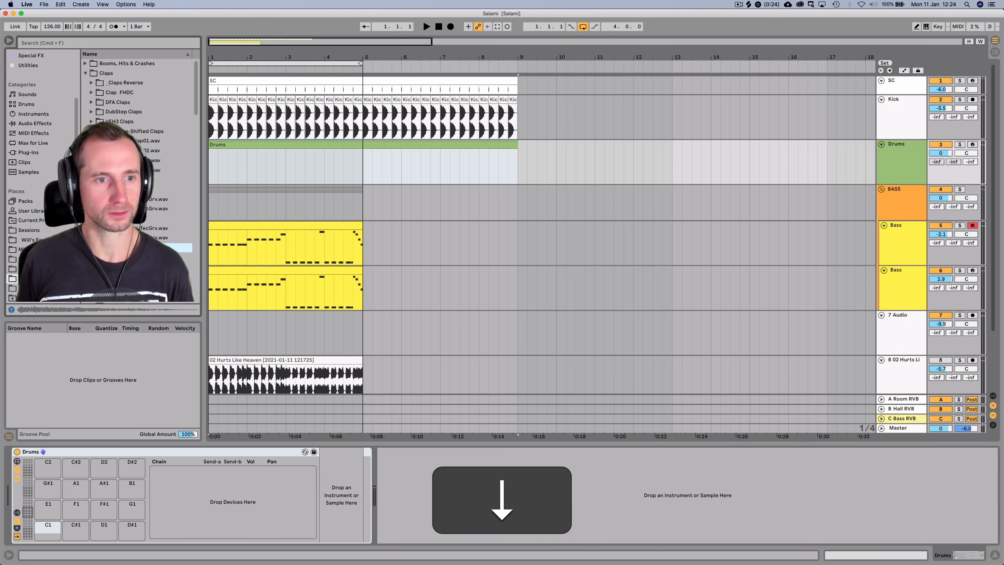
key("Down")
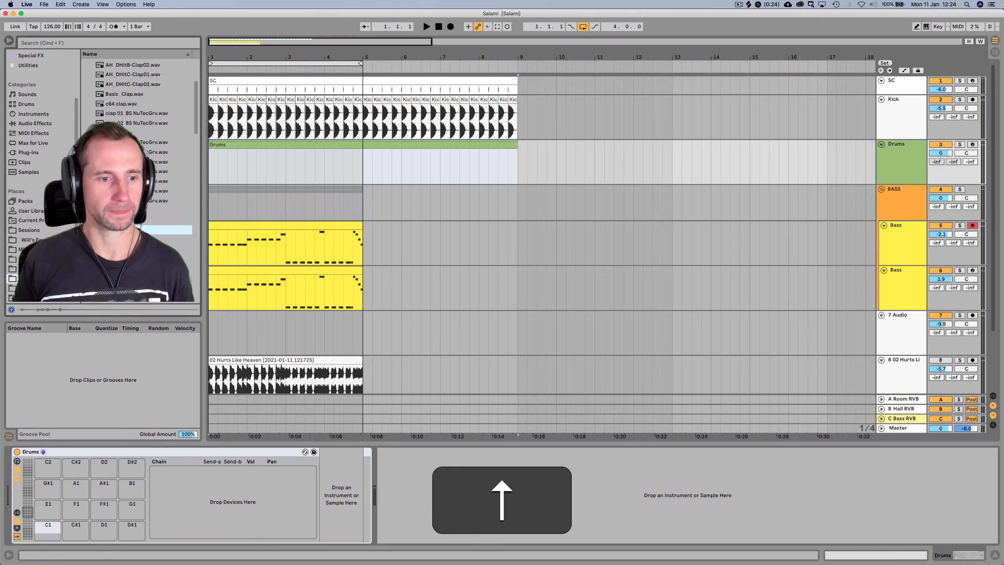
Load the clap onto pad C1 and add a clap note at beat 2 of bar 1
left_click_drag(115, 230, 94, 440)
left_click_drag(43, 525, 43, 524)
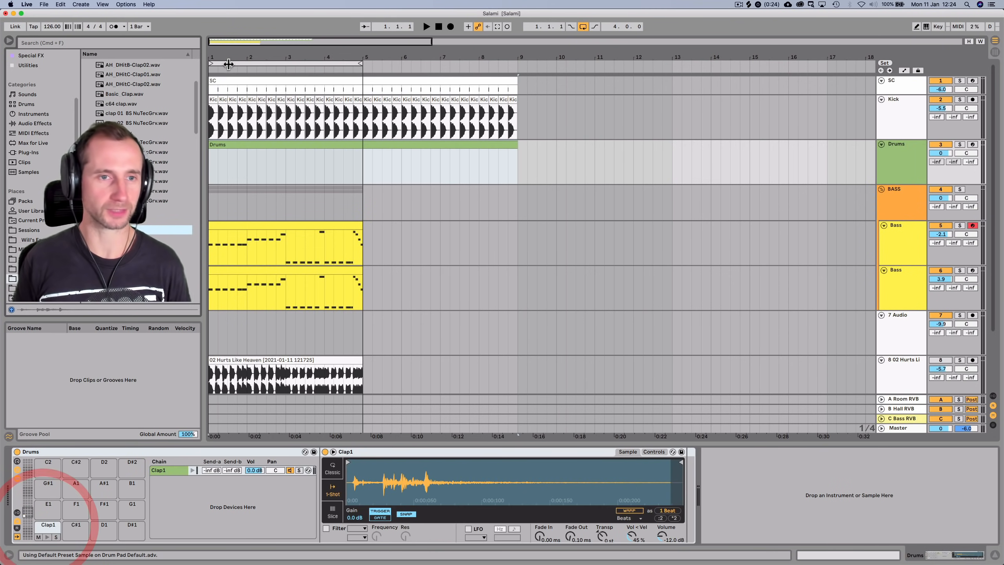
double_click(227, 146)
key("space")
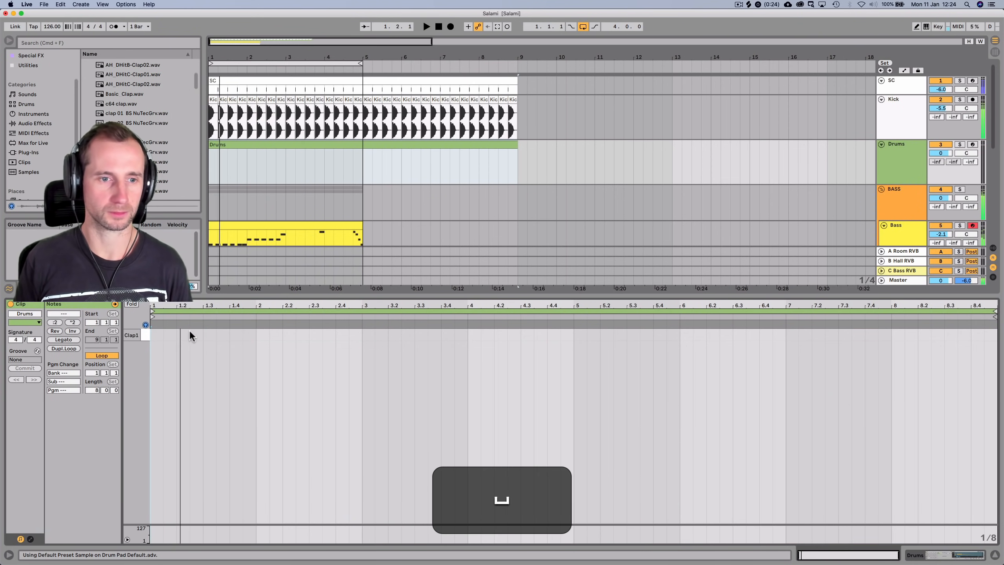
double_click(183, 335)
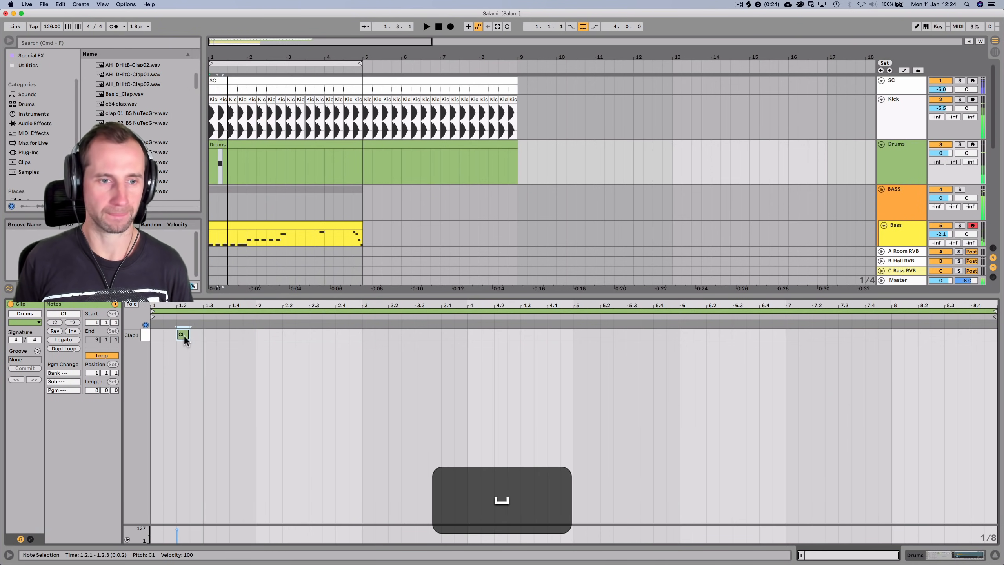
Trim the start of the Clap1 sample in Simpler while listening
key("shift+Tab")
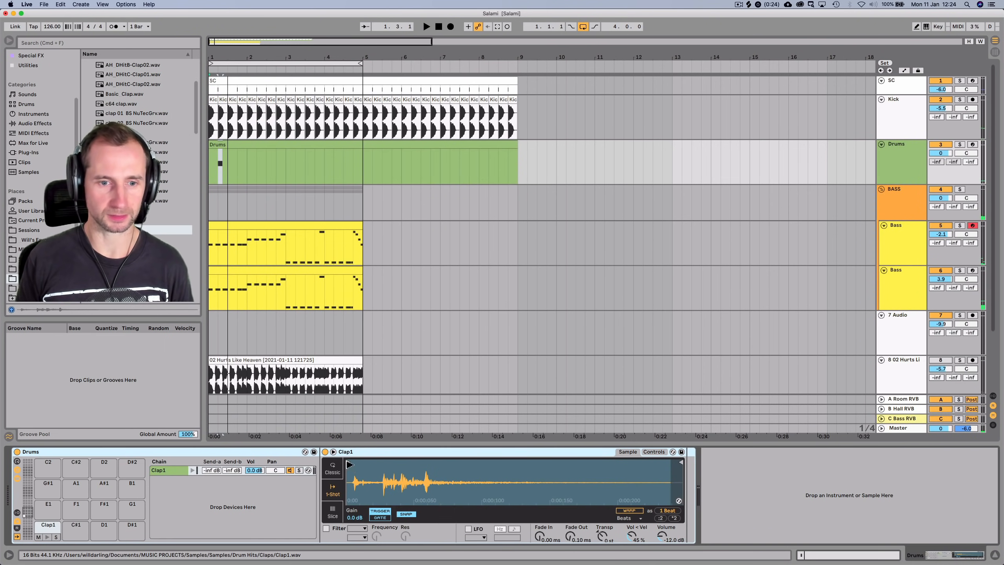
key("space")
mouse_move(353, 464)
left_mouse_down()
mouse_move(387, 464)
mouse_move(358, 470)
left_mouse_up()
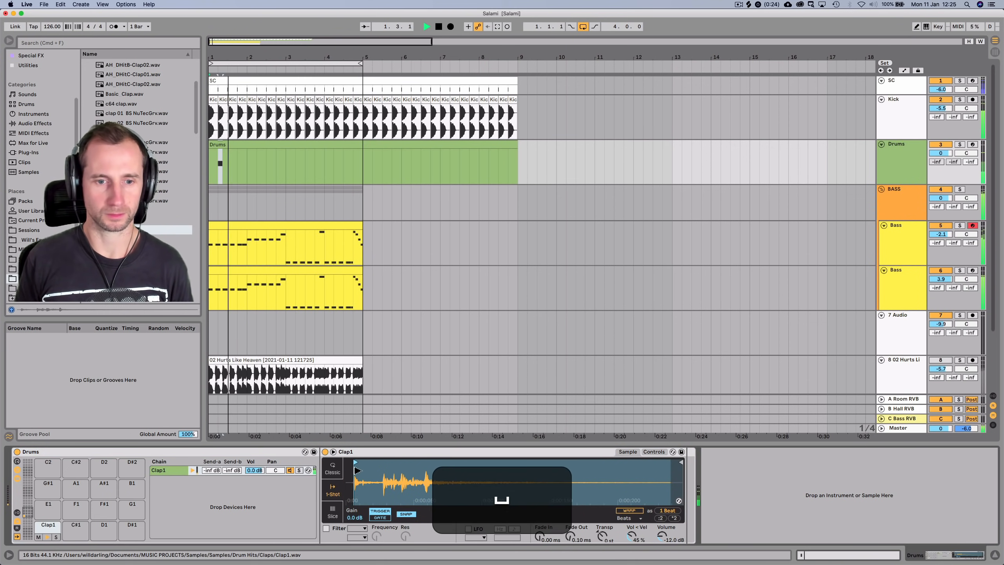
key("space")
Repeat the two-beat clap pattern through bar 8 of the Drums clip
double_click(247, 140)
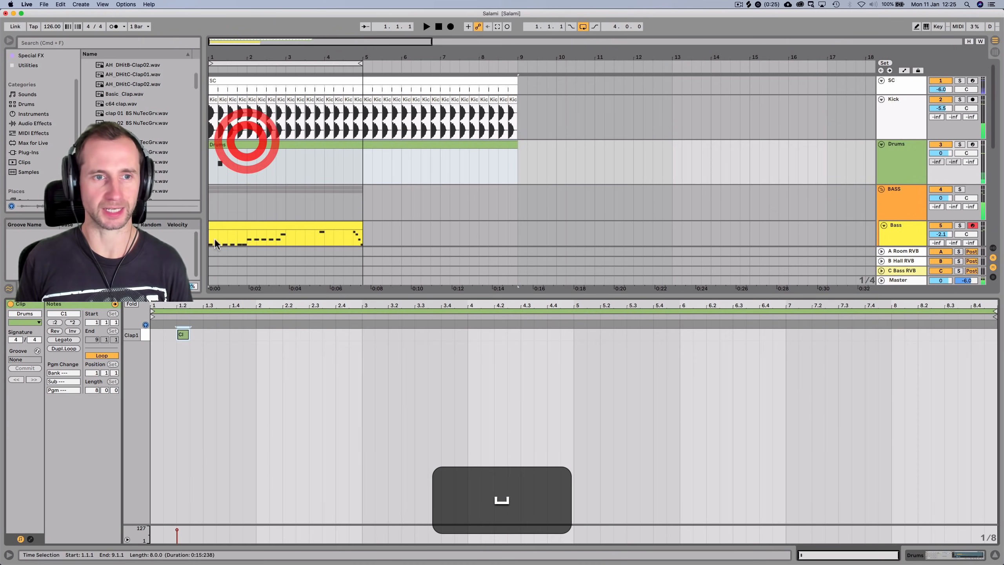
left_click_drag(154, 335, 201, 333)
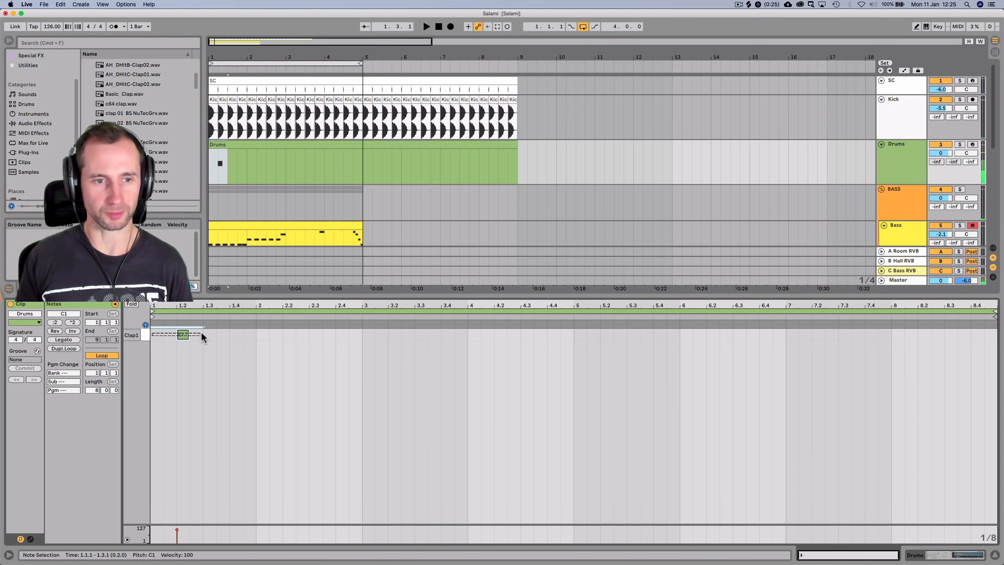
key("super+d")
key("super+d")
key("super+d")
key("super+d")
key("super+d")
key("super+d")
key("super+d")
key("super+d")
key("super+d")
key("super+d")
key("super+d")
key("super+d")
key("super+d")
key("super+d")
key("super+d")
key("shift+super+space")
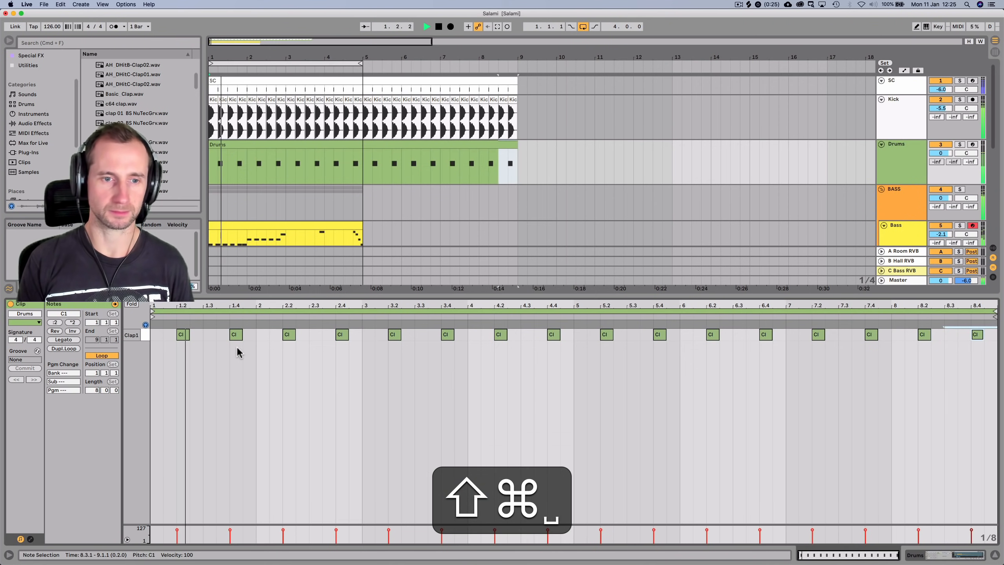
key("shift+Tab")
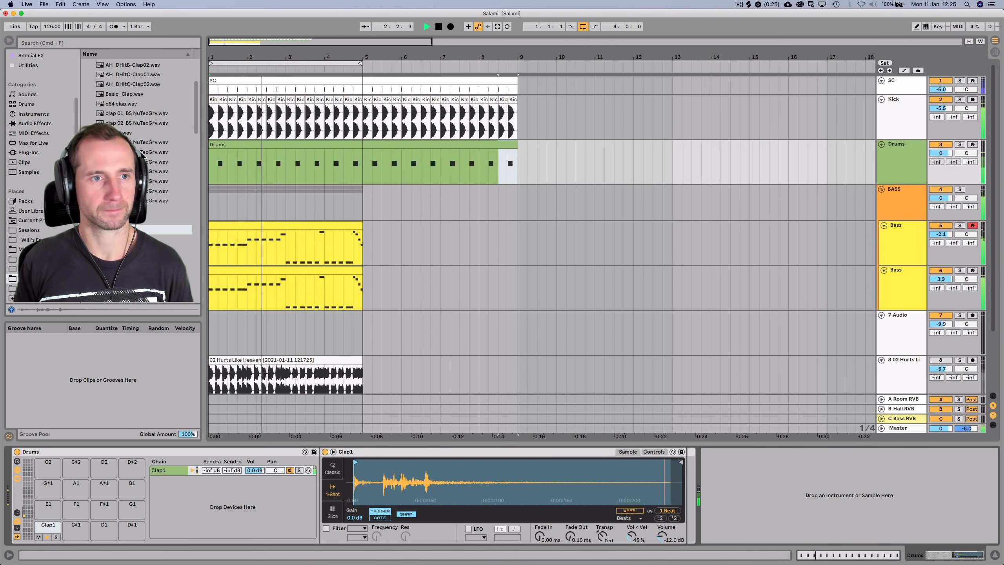
Audition VEH3 Claps samples and layer VEH3 Claps 005 onto the Clap1 pad
key("space")
left_click(92, 122)
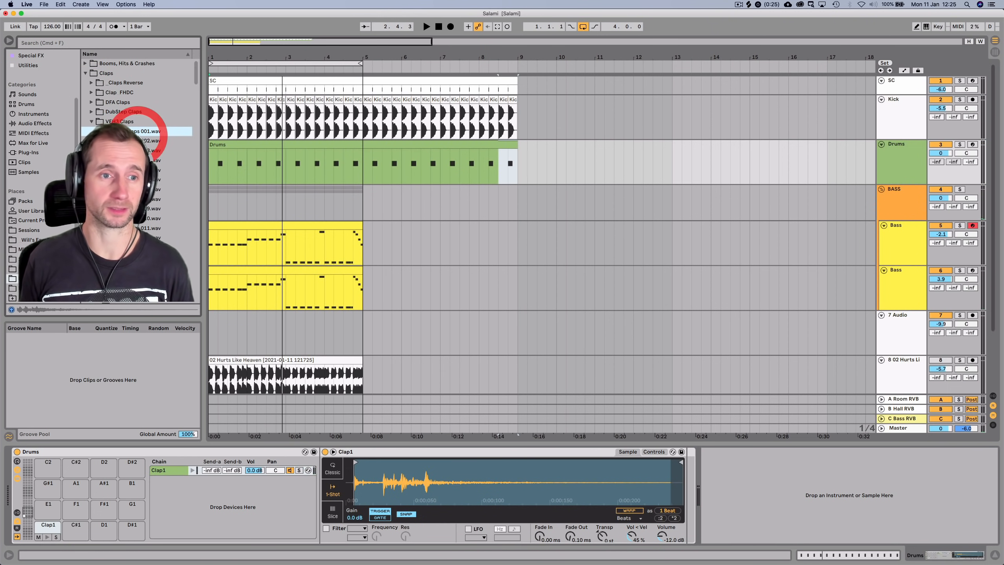
key("Down")
key("Down")
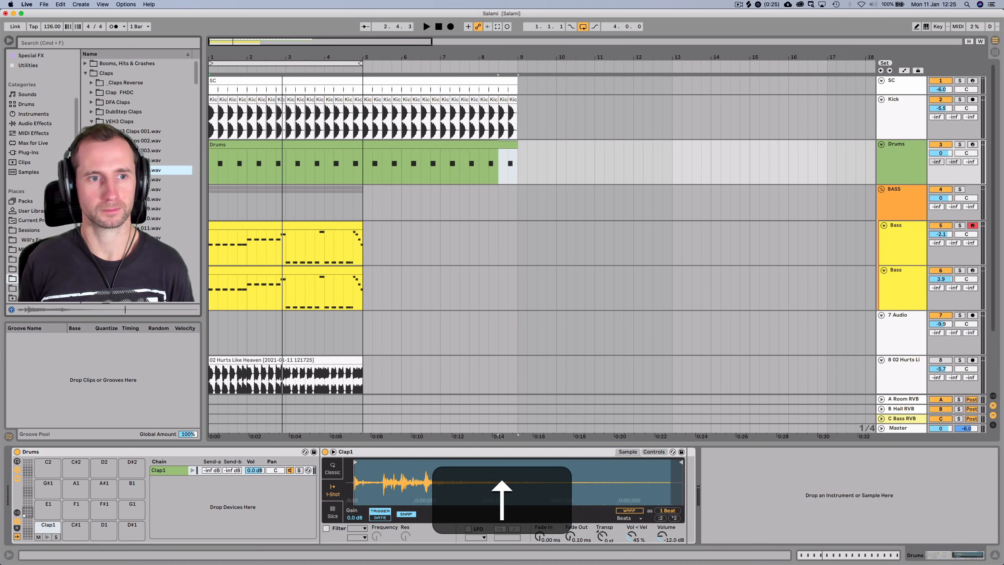
left_click_drag(132, 170, 168, 490)
left_click(192, 481)
Lower the VEH3 Claps chain volume to about -7.7 dB and play to compare
double_click(256, 143)
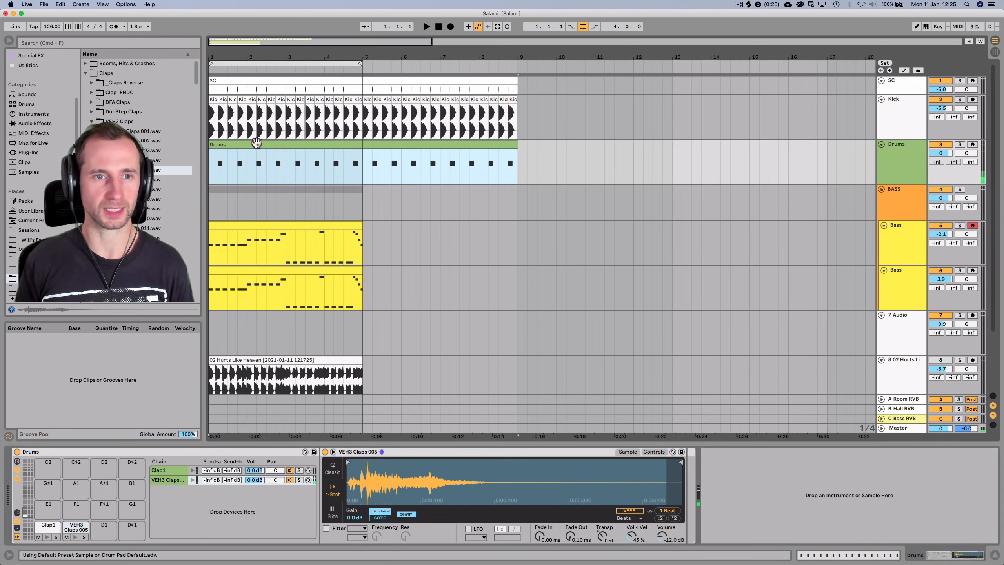
left_click(168, 347)
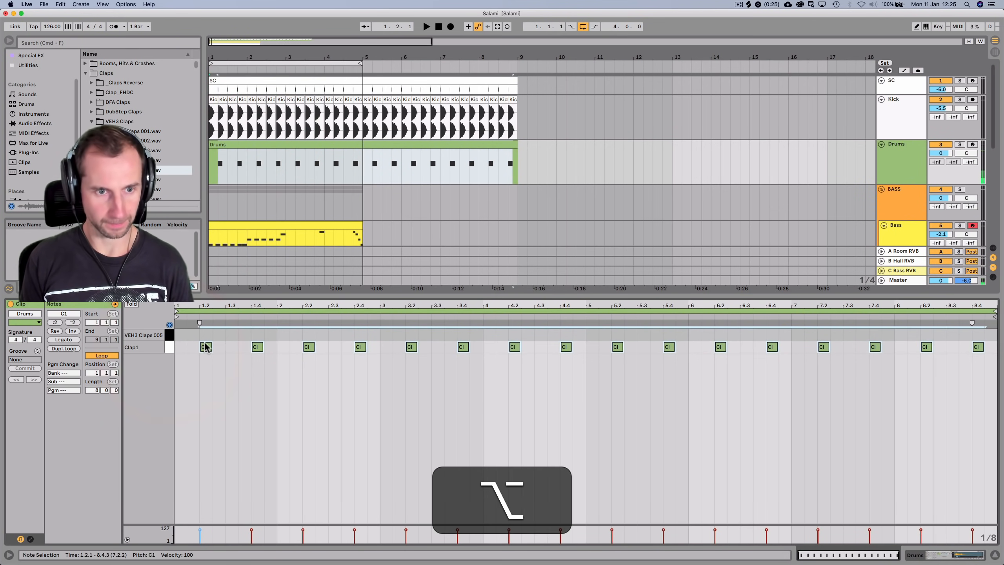
left_click(205, 347, "alt")
key("alt+shift+Tab")
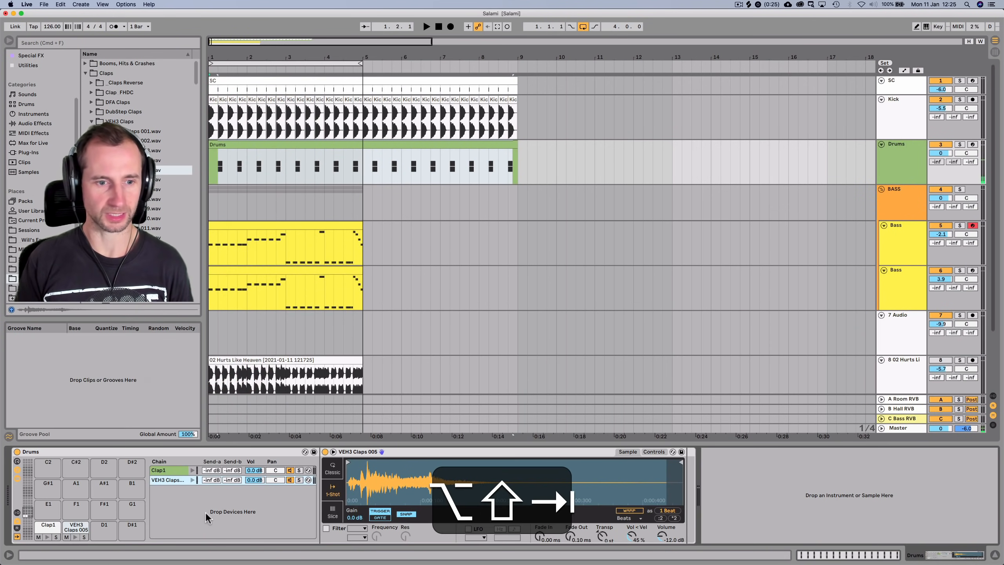
mouse_move(255, 479)
left_mouse_down()
mouse_move(254, 502)
mouse_move(255, 481)
left_mouse_up()
key("space")
key("space")
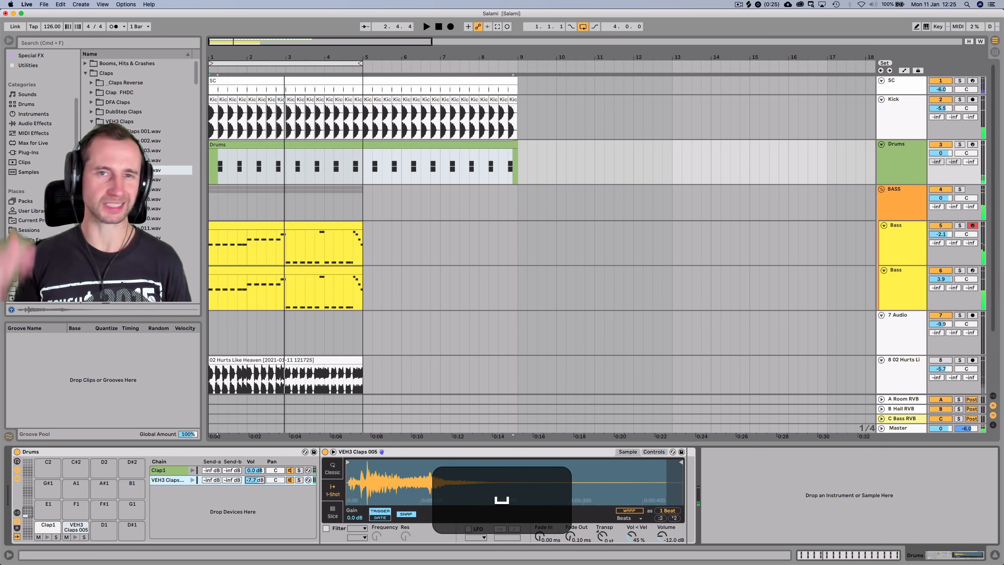
Audition clap samples and add VEH3 Claps 075 as a new Drums rack layer
key("Down")
key("Up")
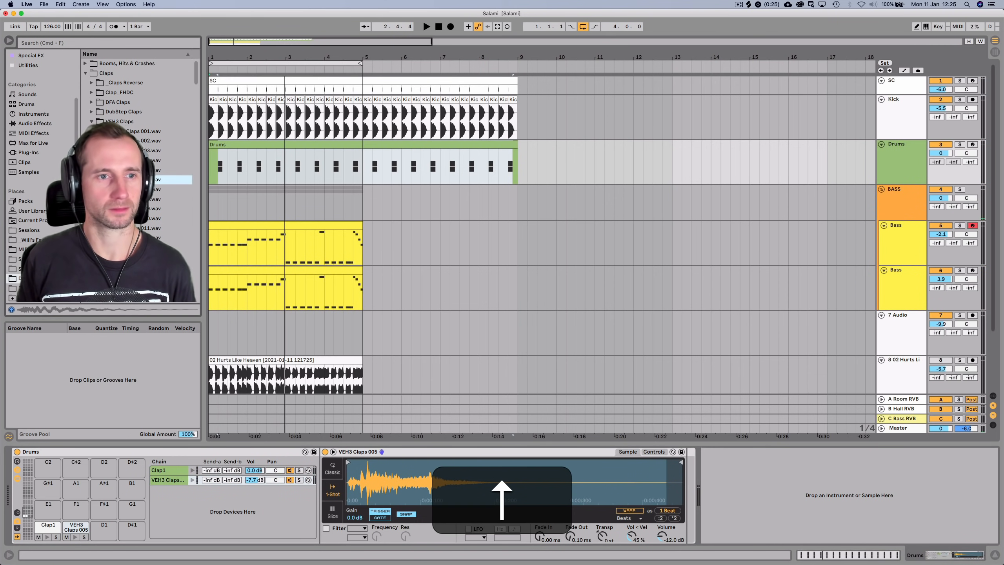
key("Down")
key("Down")
key("Down")
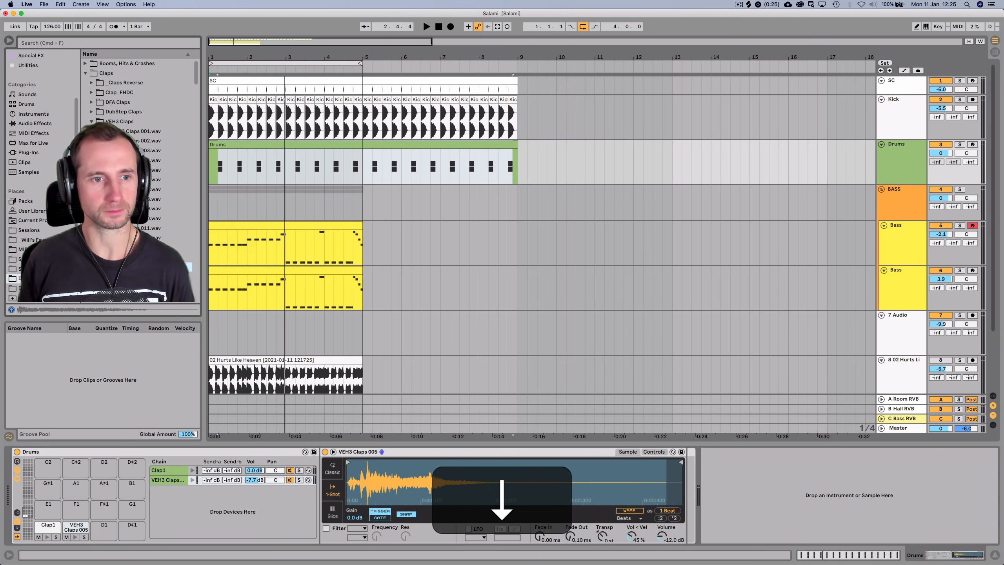
key("Down")
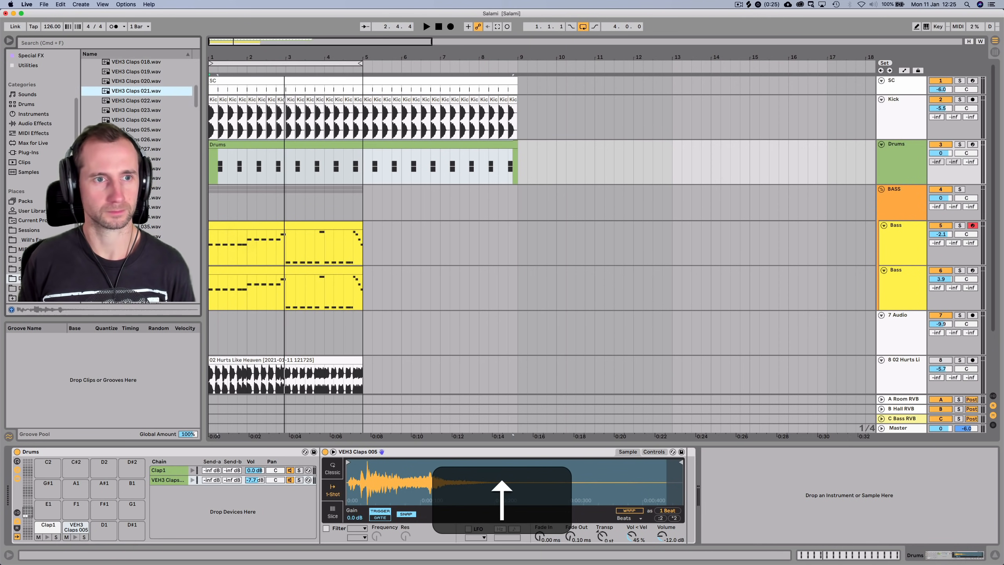
scroll(135, 182, "down", 5)
left_click(135, 182)
scroll(135, 182, "down", 5)
left_click(135, 182)
key("Down")
key("Down")
scroll(136, 182, "down", 5)
left_click(137, 194)
key("Down")
key("Up")
left_click_drag(137, 194, 224, 522)
Draw a VEH3 Claps 075 note at beat 1.2 and duplicate it across the Drums clip
double_click(230, 145)
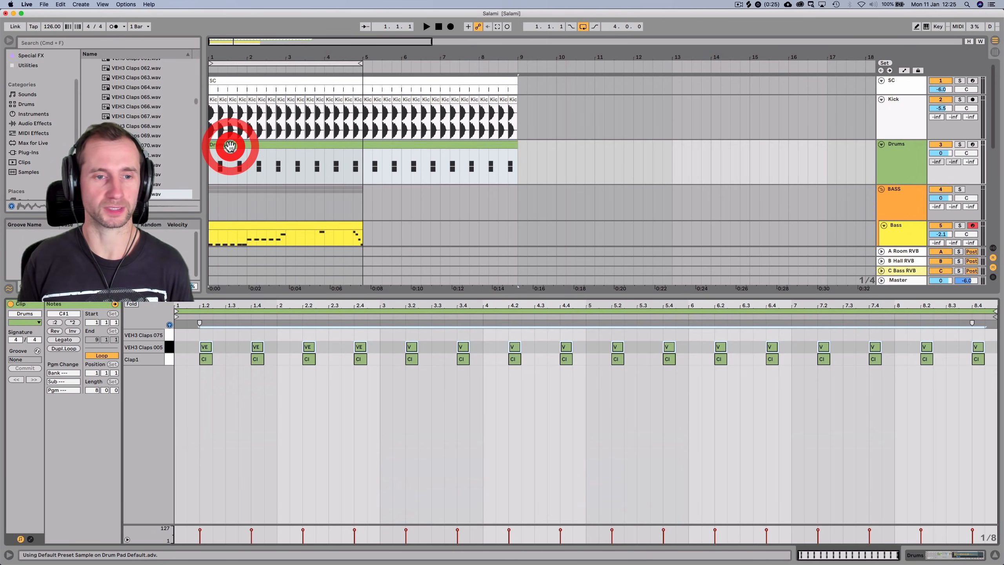
key("space")
left_click(206, 336)
left_click(205, 336)
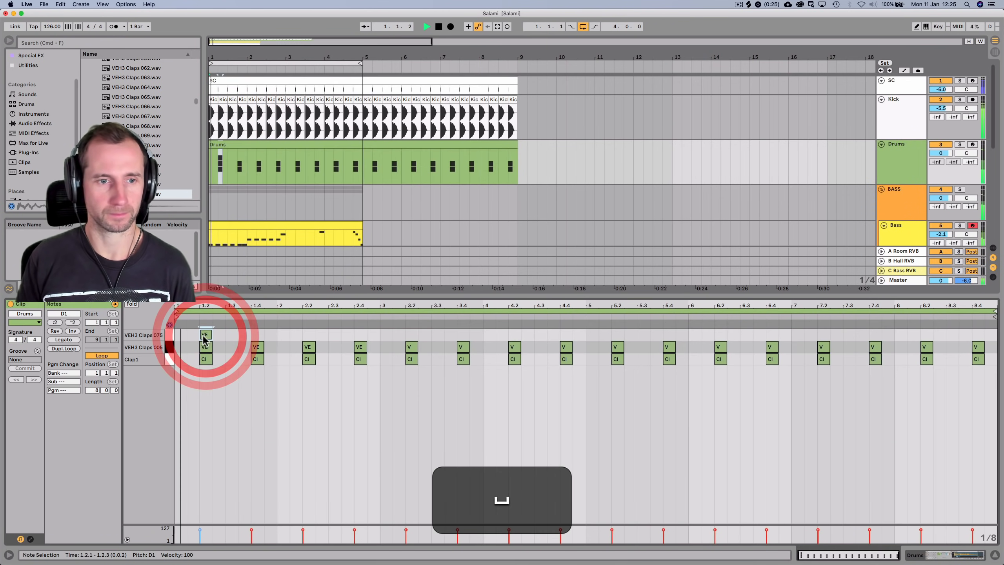
left_click(223, 332, "shift")
key("super+d")
key("super+d")
key("super+d")
key("super+d")
key("super+d")
key("super+d")
key("super+d")
key("super+d")
key("super+d")
key("super+d")
key("super+d")
key("super+d")
key("super+d")
key("super+d")
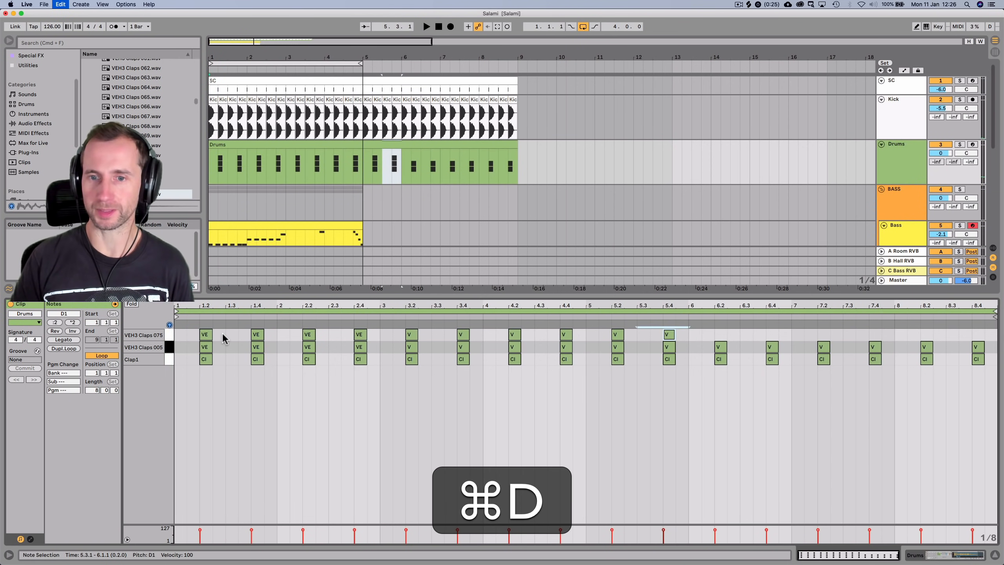
key("space")
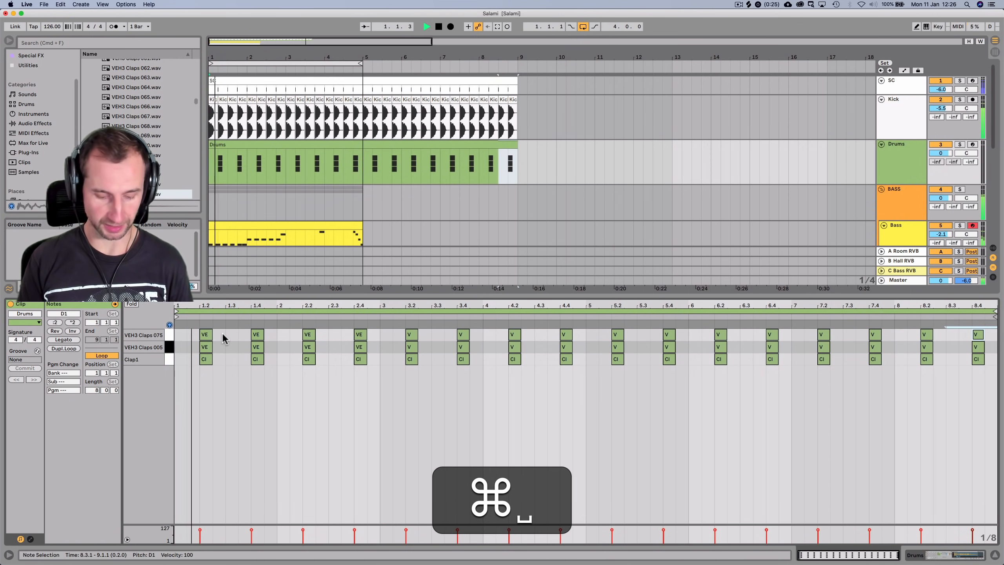
key("shift+Tab")
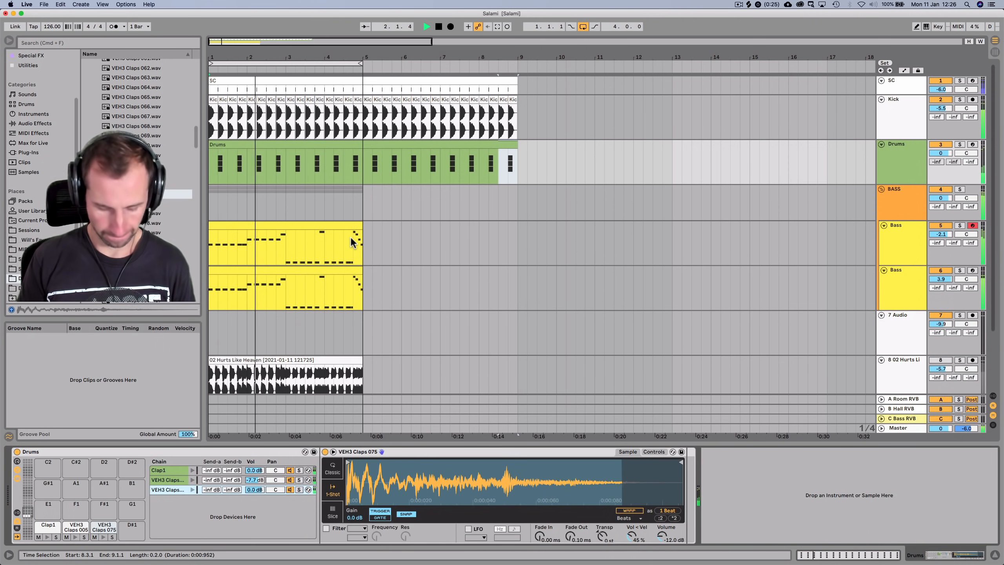
Save the set and collapse the Claps folder in the browser
key("space")
key("super+s")
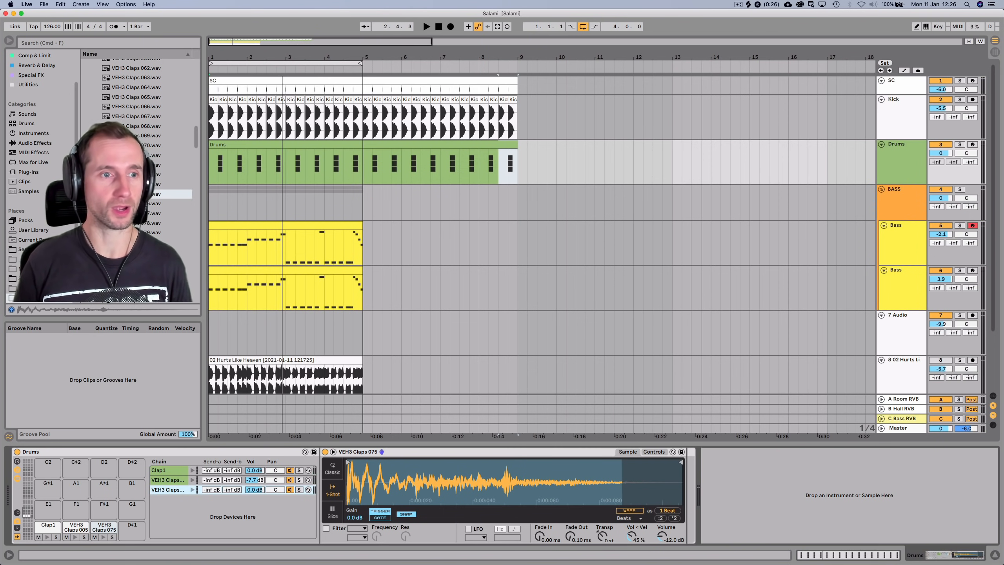
left_click(135, 194)
scroll(44, 178, "down", 2)
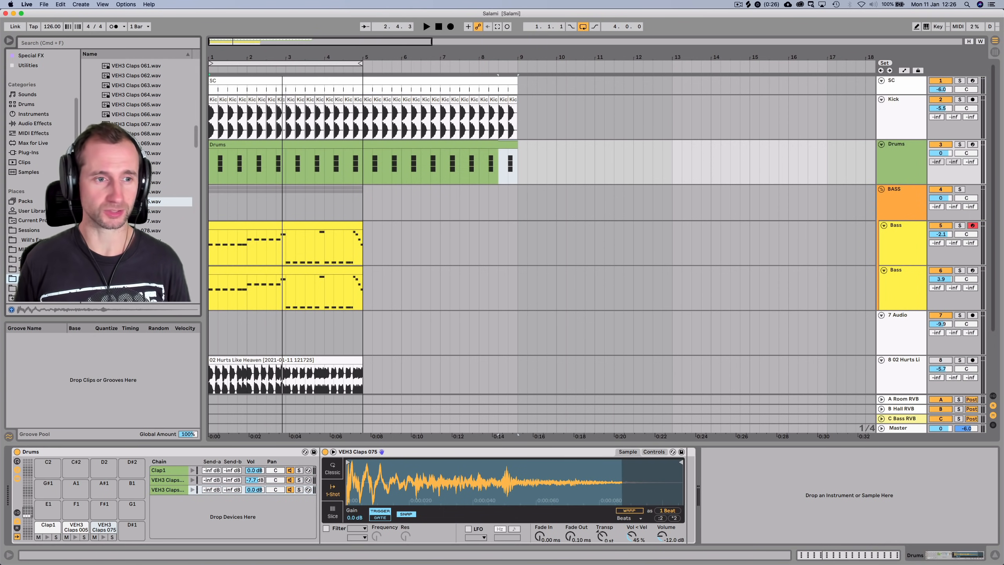
left_click(32, 279)
scroll(134, 194, "up", 20)
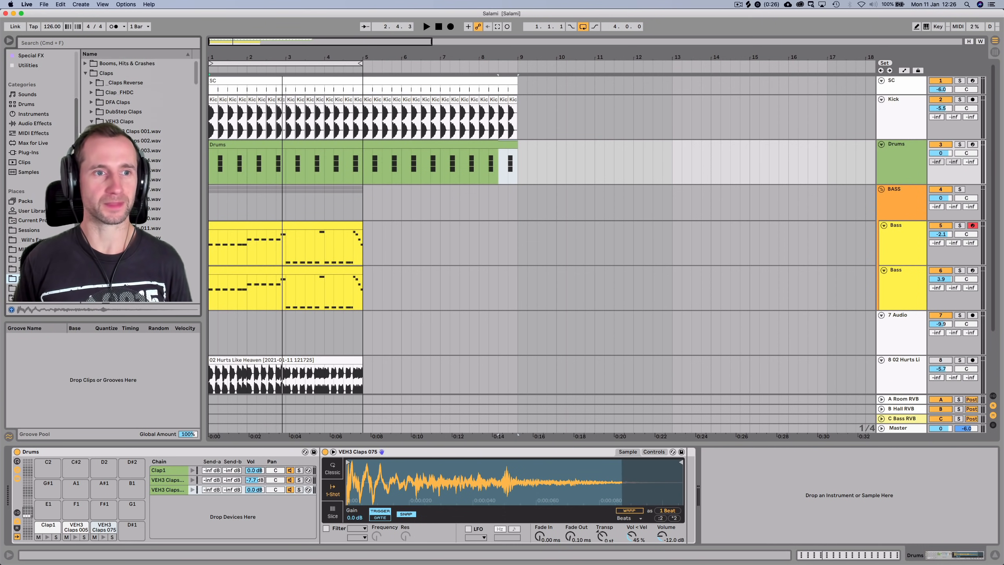
left_click(86, 74)
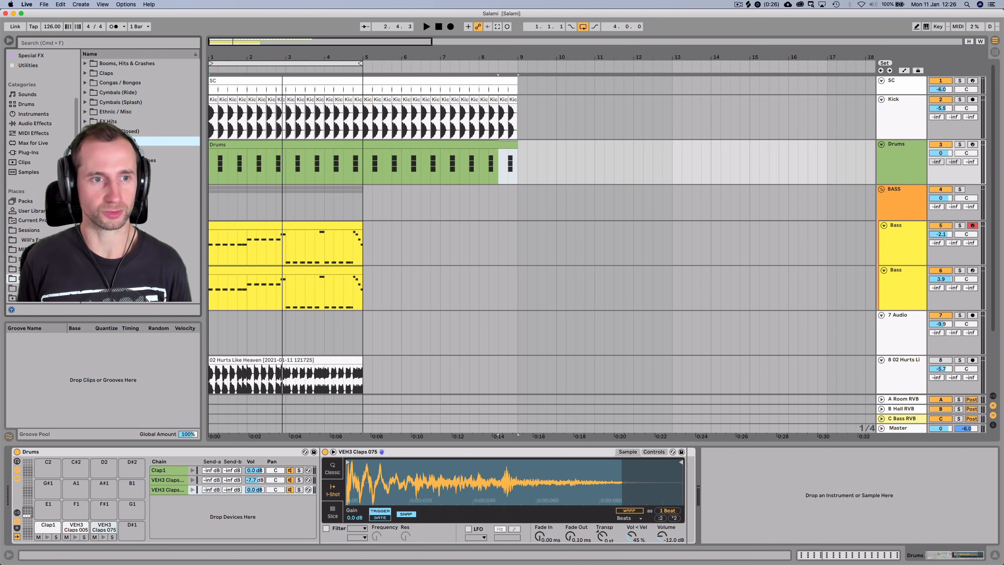
Browse to the closed hi-hats folder and add VMH1 Closed Hats 002 as a new rack chain
key("Right")
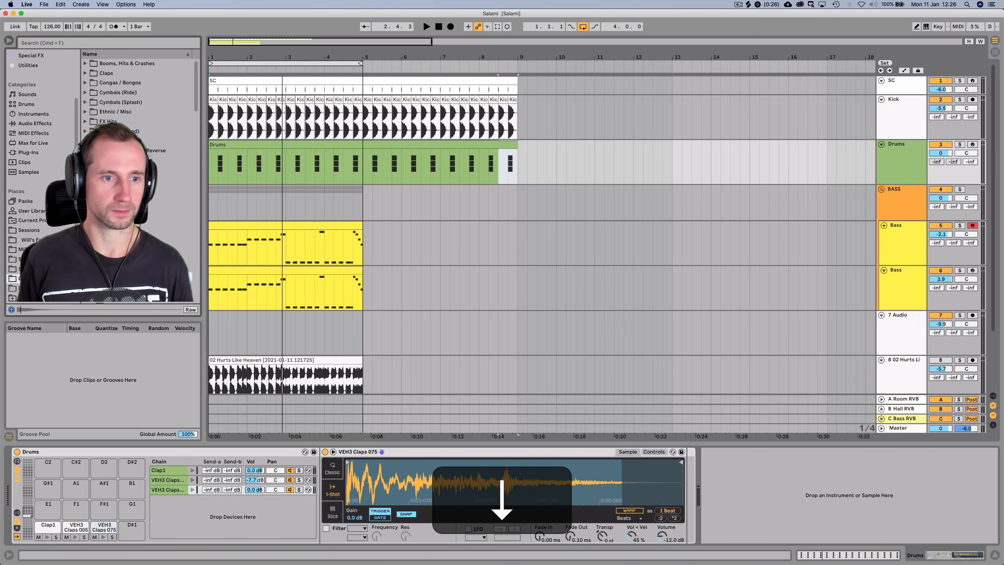
key("Down")
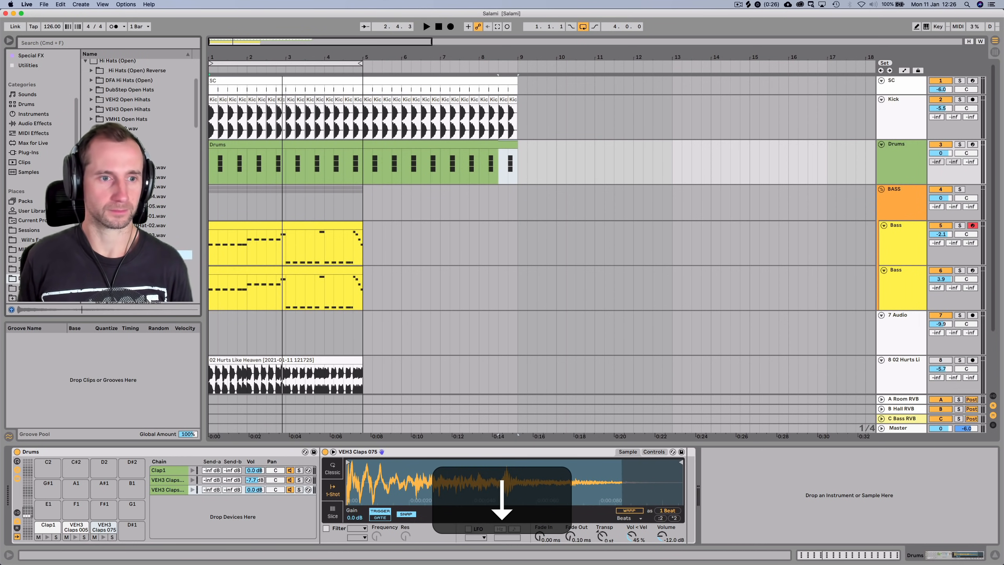
key("Up")
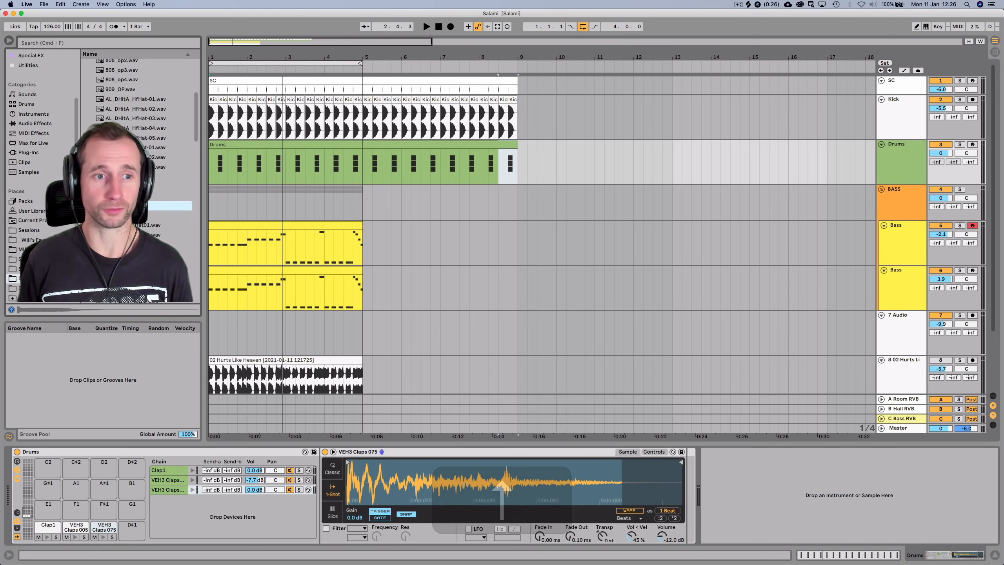
key("Down")
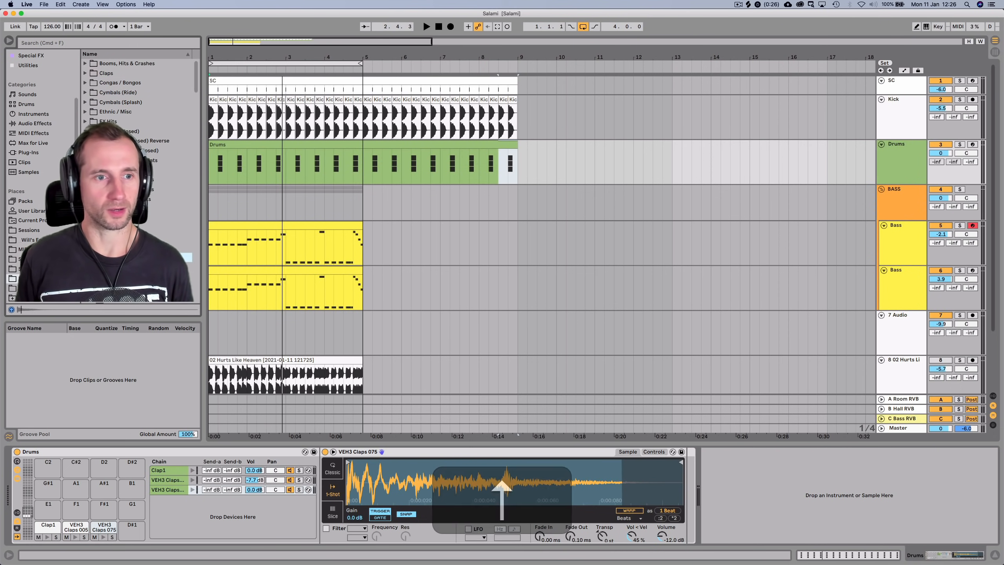
key("Right")
key("Down")
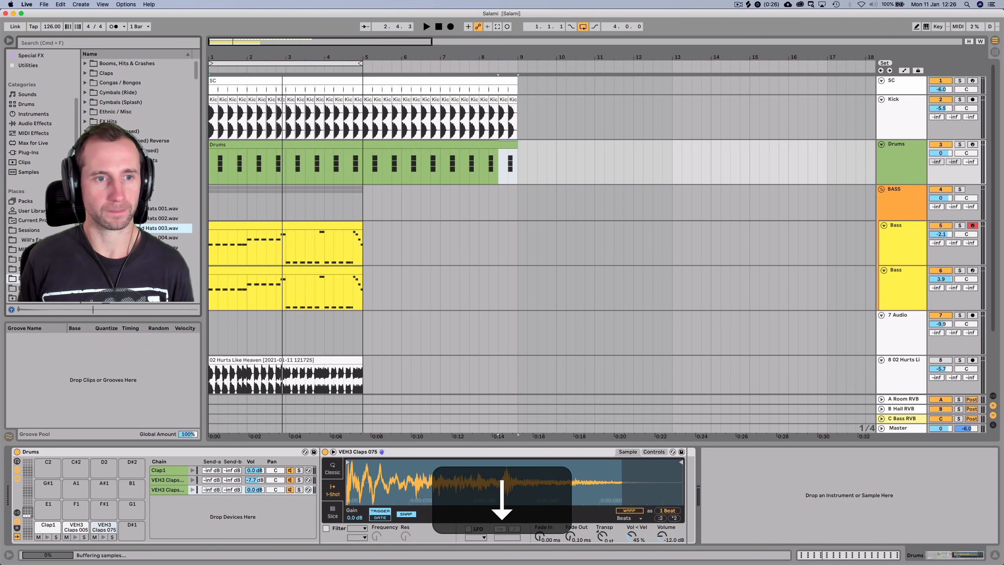
left_click_drag(136, 219, 161, 505)
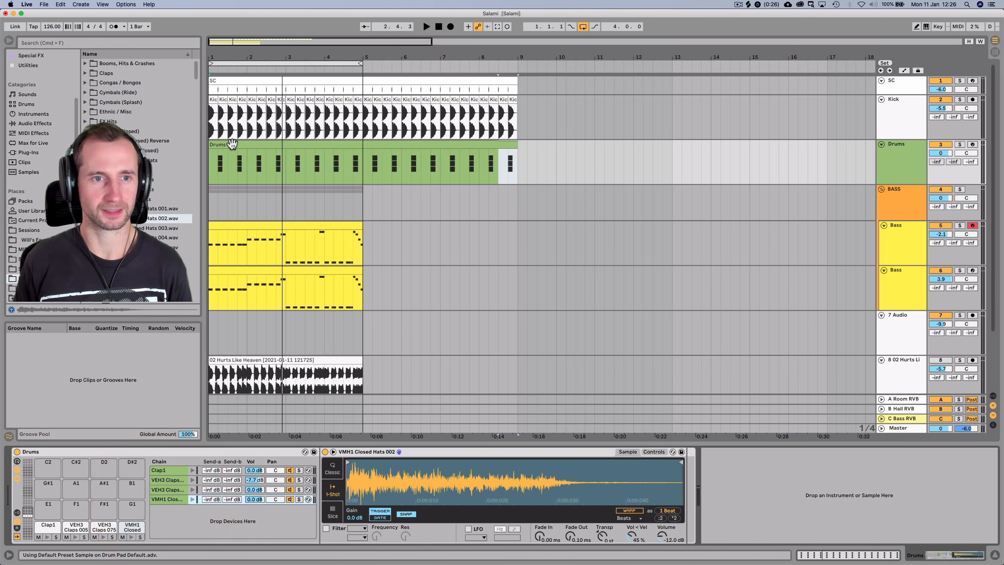
Draw a Closed Hats 002 note at the clip start and duplicate it through bar 8
double_click(231, 143)
key("space")
double_click(209, 335)
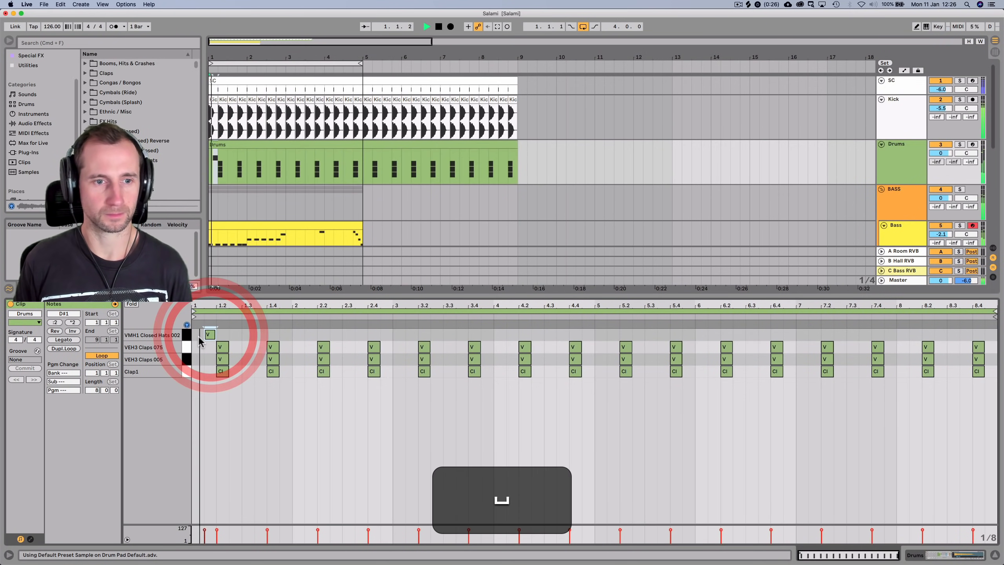
key("space")
left_click(214, 334)
key("x")
key("super+d")
key("super+d")
key("super+d")
key("super+d")
key("super+d")
key("super+d")
key("super+d")
key("super+d")
key("super+d")
key("super+d")
key("super+d")
key("super+d")
key("super+d")
key("super+d")
key("super+d")
key("super+d")
key("super+d")
key("super+d")
key("super+d")
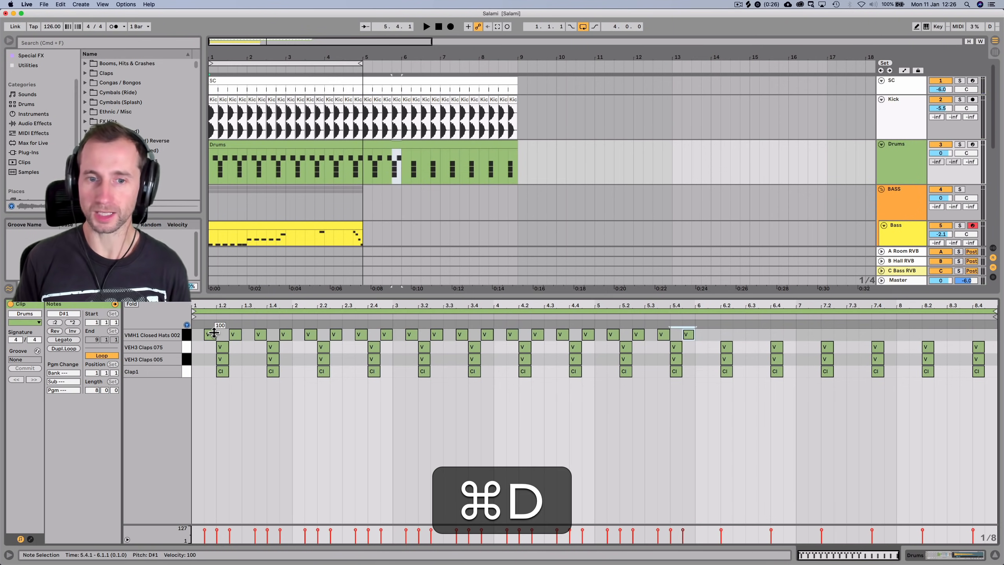
key("super+d")
key("super+d")
key("super+d")
key("super+d")
key("super+d")
key("super+d")
key("super+d")
key("super+d")
key("super+d")
key("super+d")
key("super+d")
key("super+d")
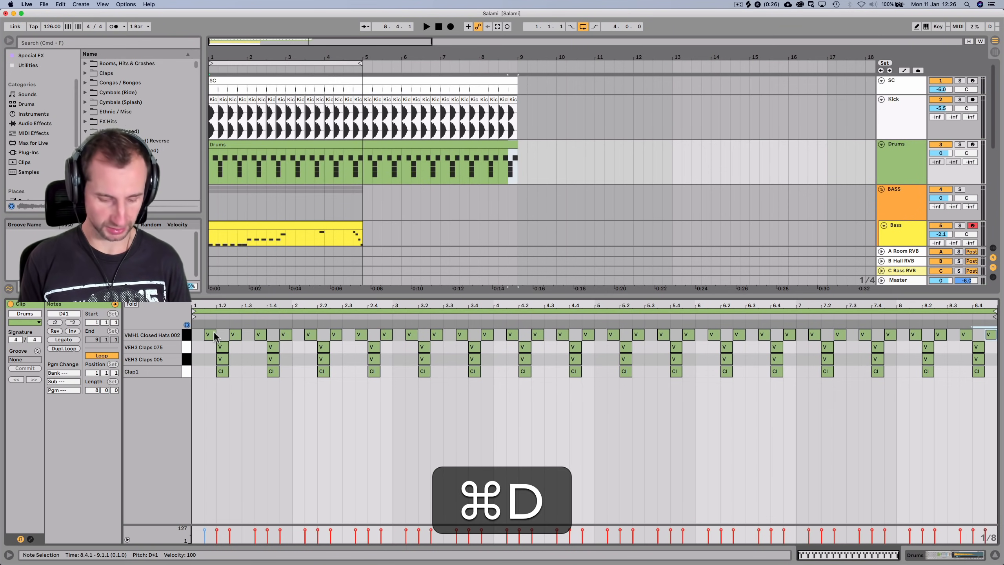
key("shift+Tab")
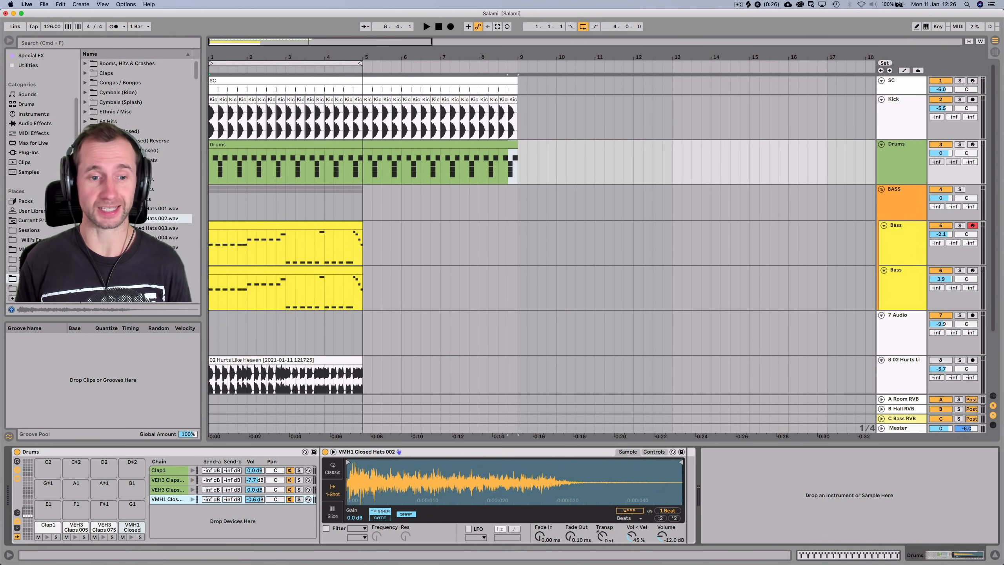
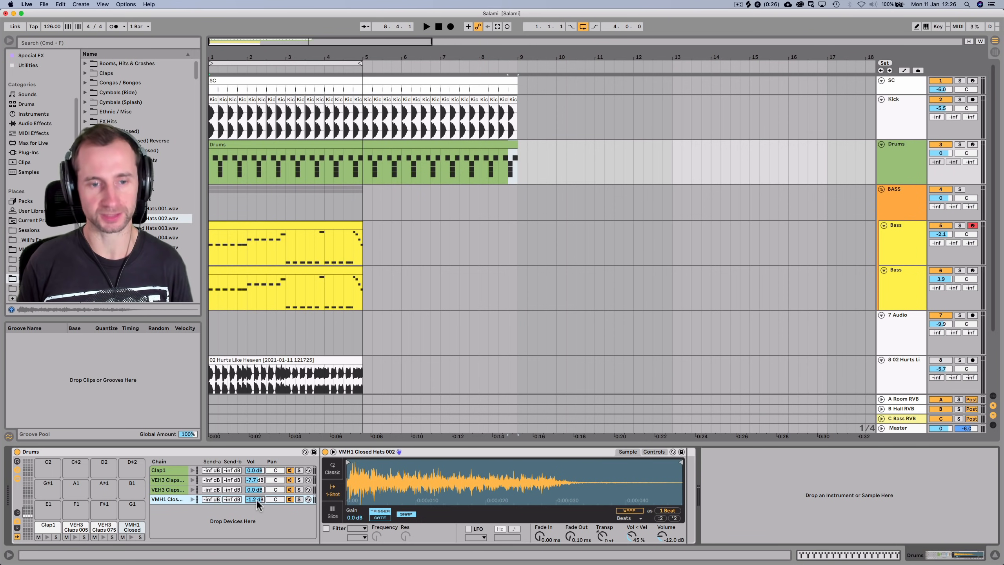
Lower the closed-hat chain to -3.7 dB, raise the claps Send A, and show the Session mixer
key("space")
left_click_drag(256, 499, 255, 502)
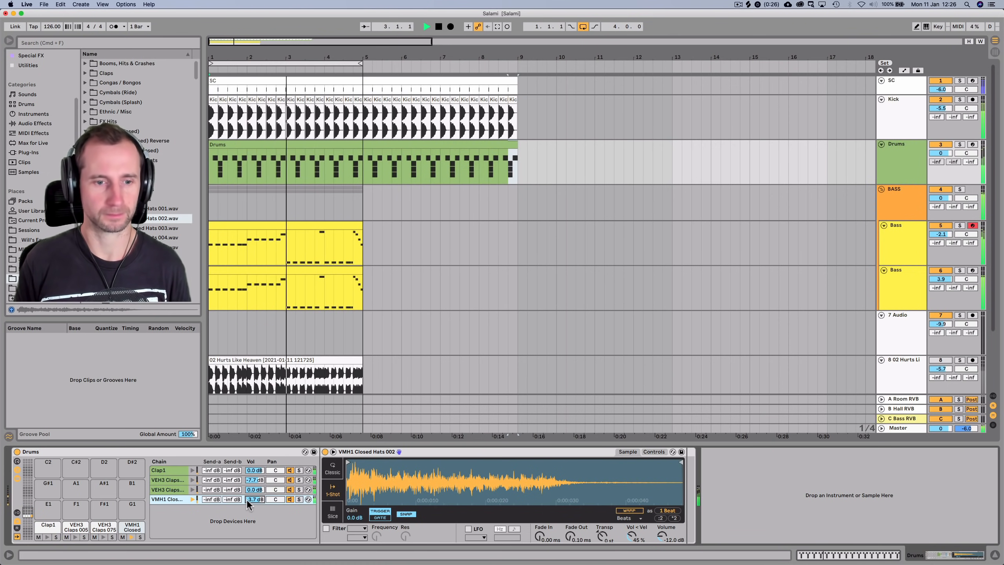
left_click(207, 480)
left_click_drag(207, 480, 214, 507)
key("shift+Tab")
key("shift+Tab")
key("shift+space")
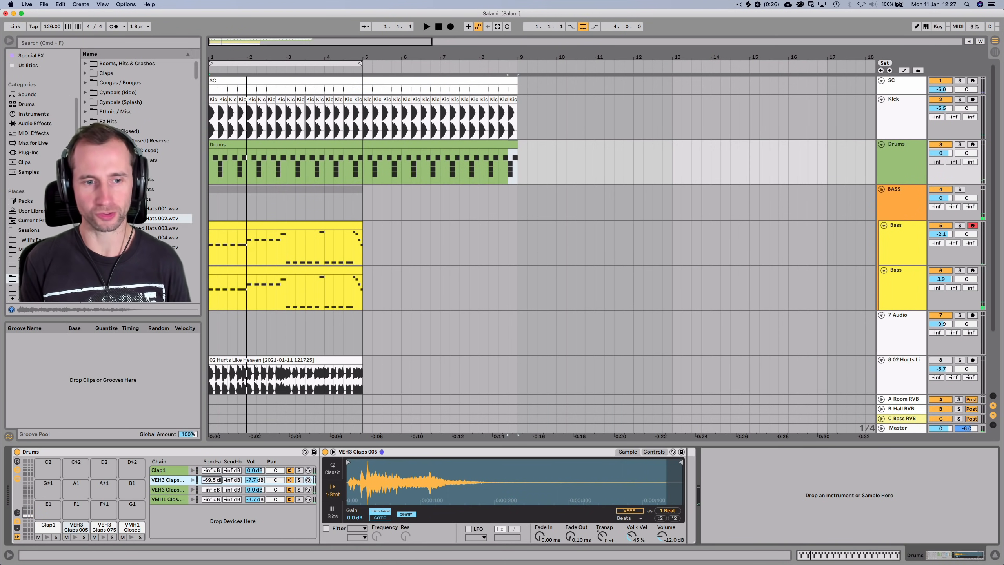
key("Tab")
key("Tab")
key("Tab")
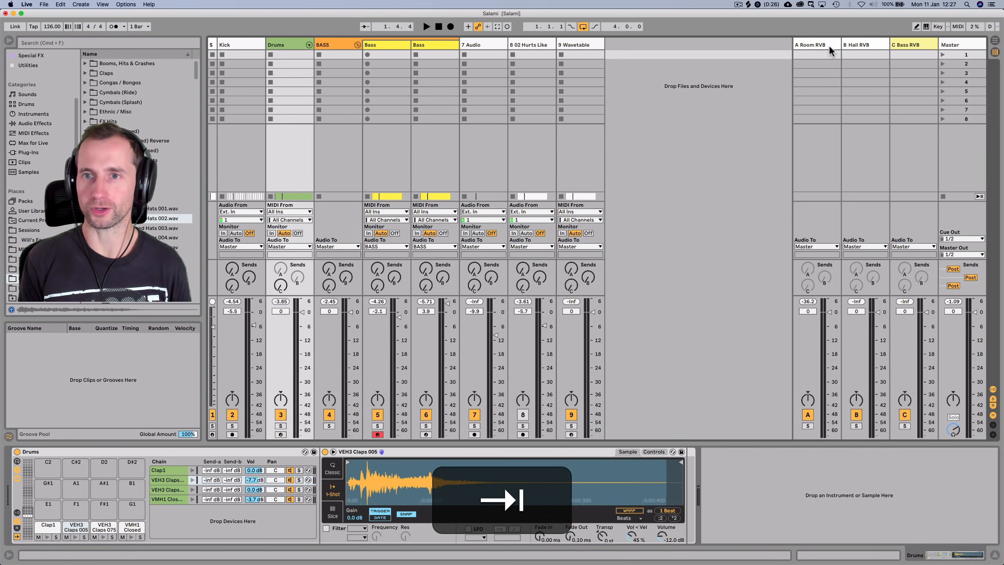
Send the claps chain to reverb A at -16.2 dB and the closed hats chain too
left_click(829, 45)
key("space")
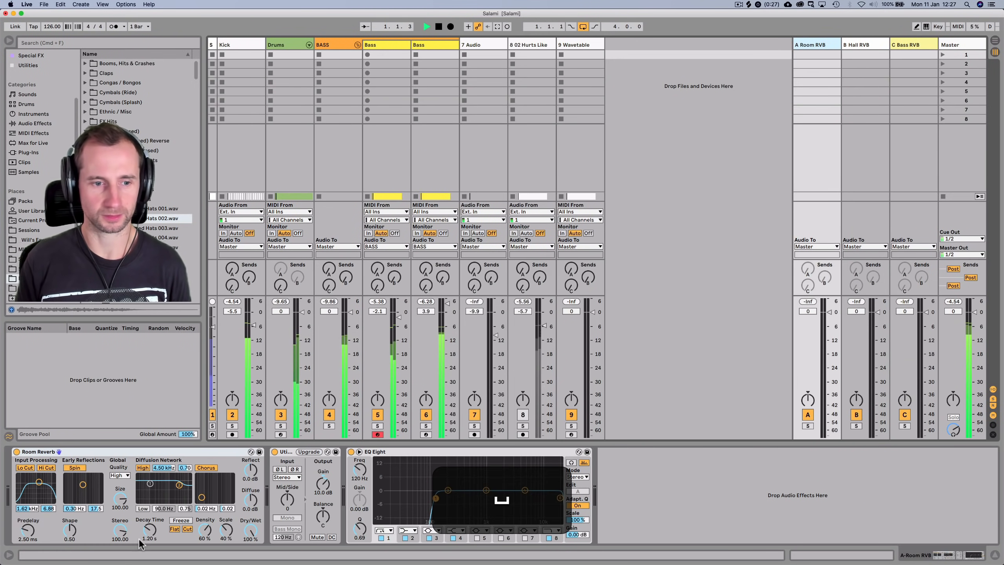
key("Tab")
key("shift+Tab")
key("shift+Tab")
key("shift+Tab")
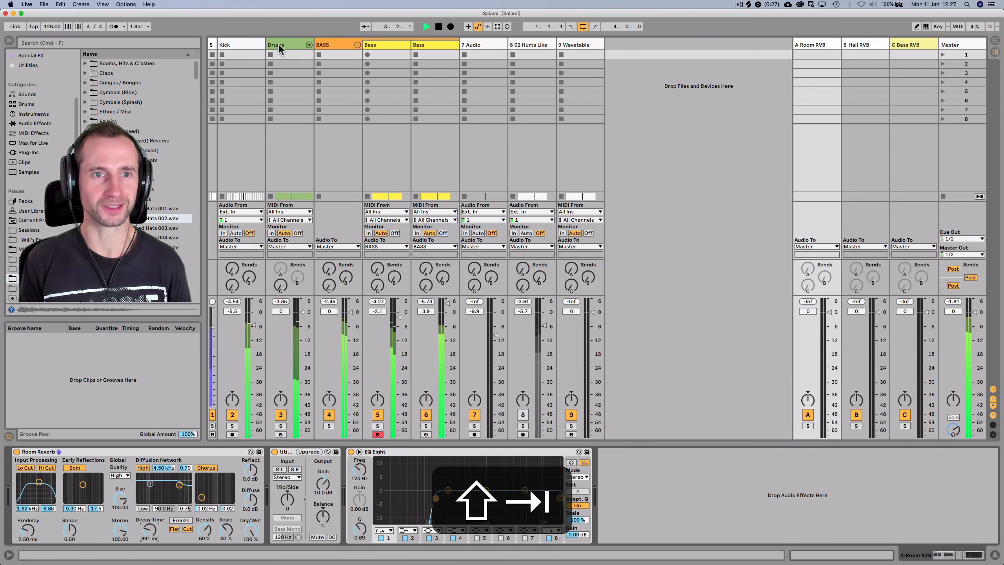
left_click(280, 44)
left_click_drag(205, 480, 205, 466)
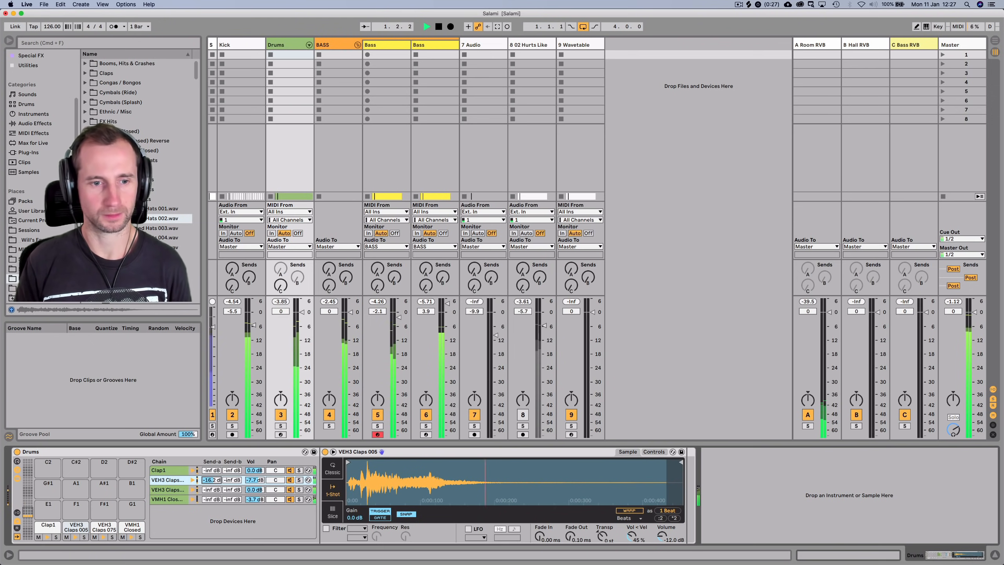
left_click_drag(212, 499, 210, 501)
Shorten the A Room RVB Room Reverb decay to 593 ms and A/B the return on and off
key("shift+Tab")
key("shift+Tab")
key("Tab")
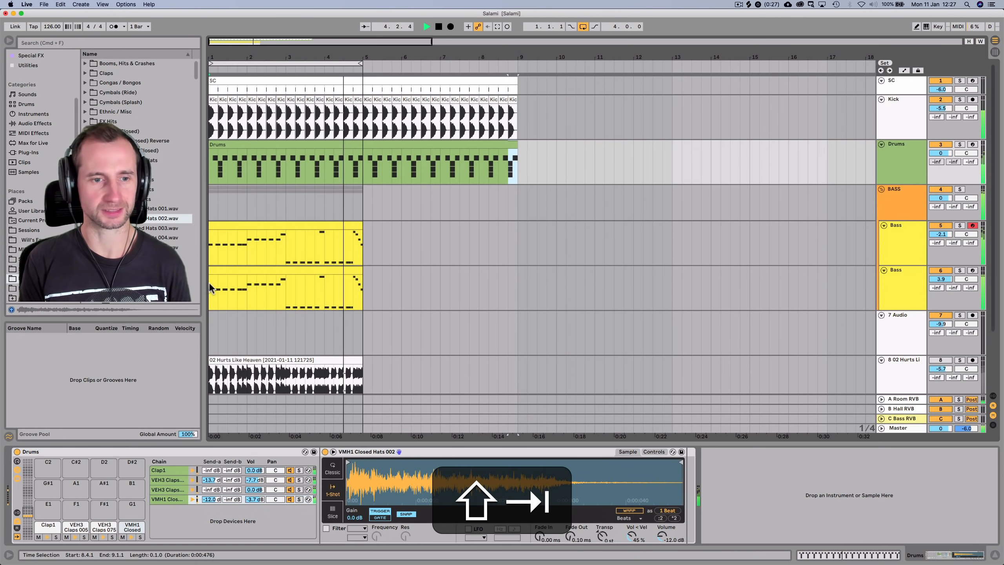
key("Tab")
left_click(816, 44)
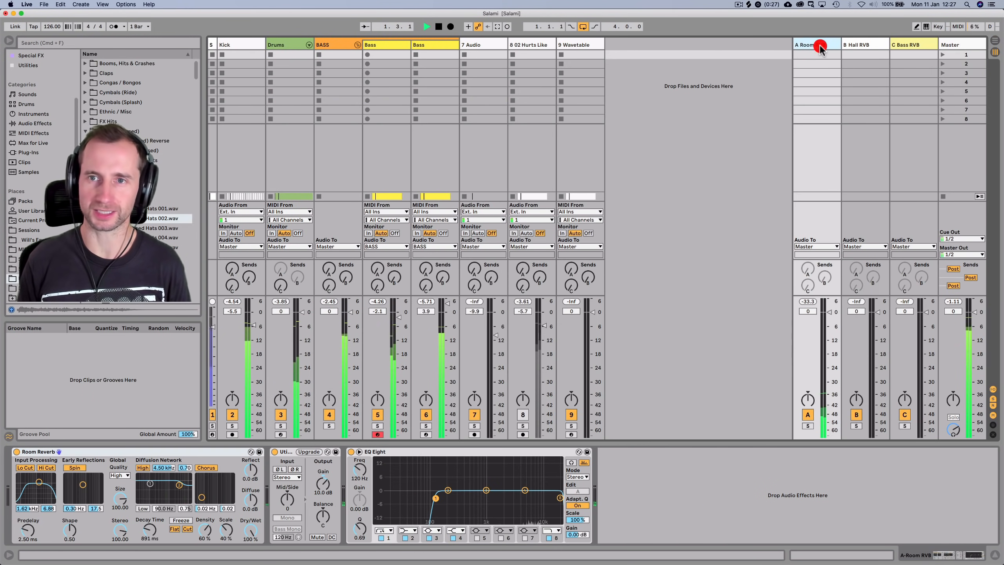
left_click_drag(151, 525, 151, 544)
left_click(806, 416)
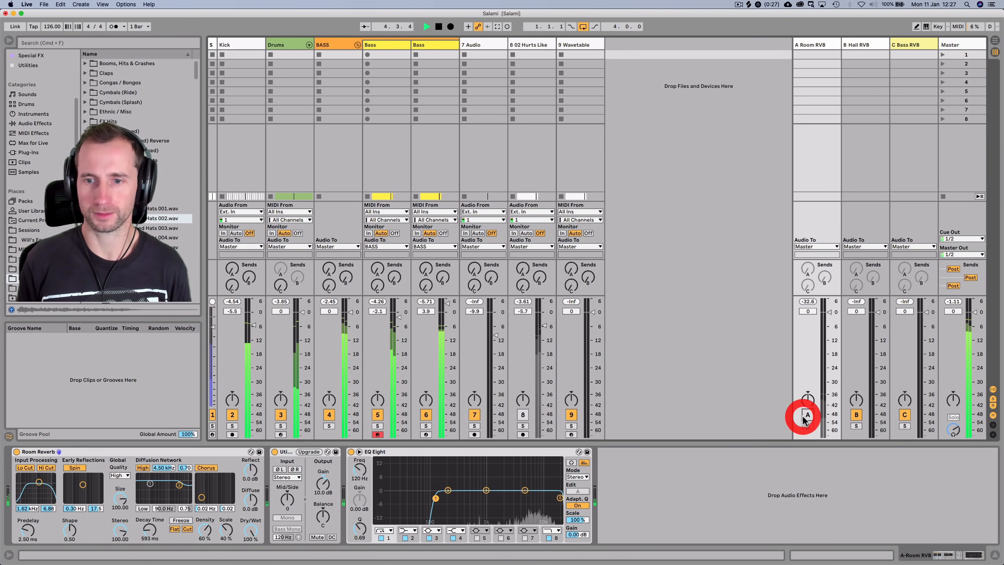
left_click(806, 415)
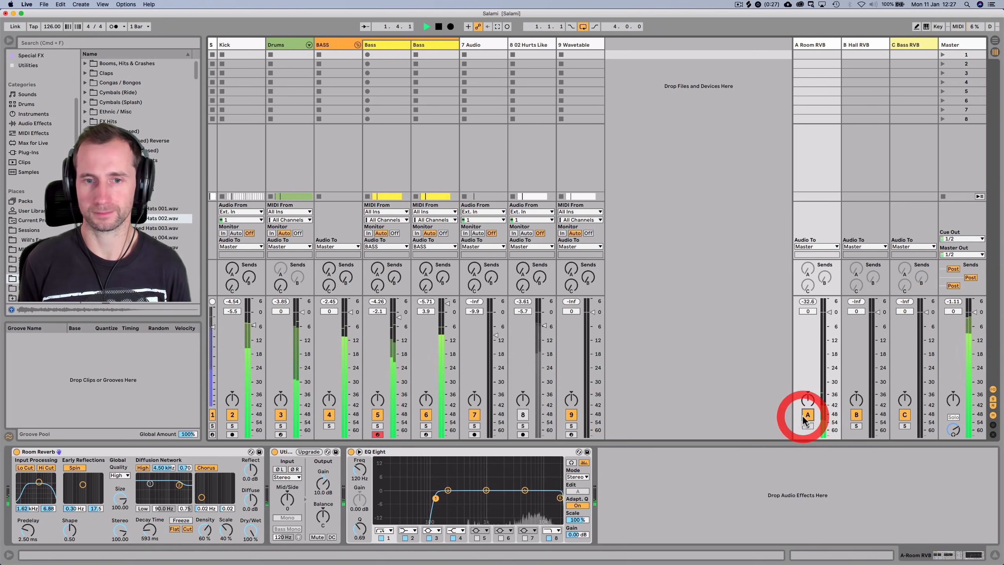
key("space")
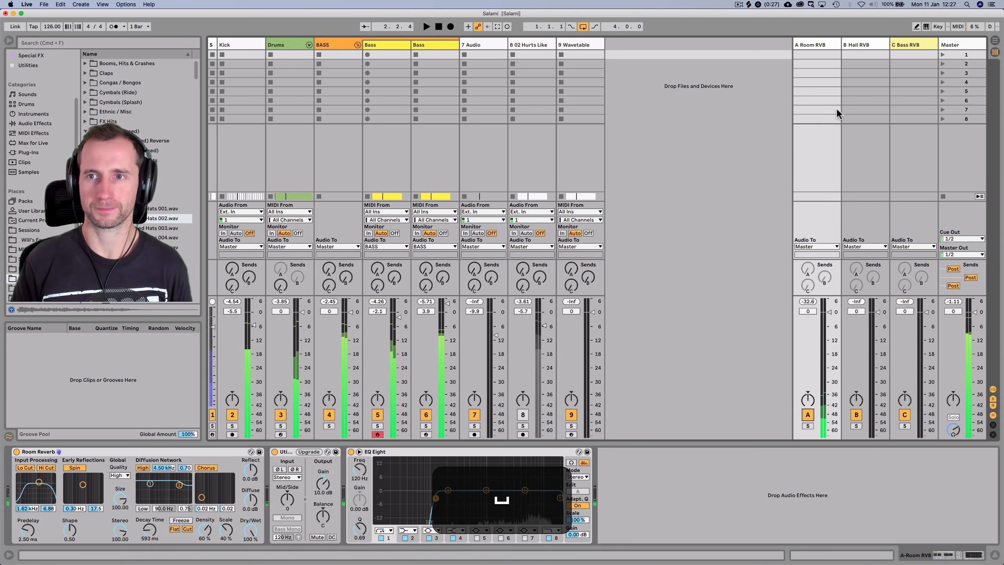
Inspect the C Bass RVB return's reverb alongside the Bass track and BASS group devices
left_click(916, 42)
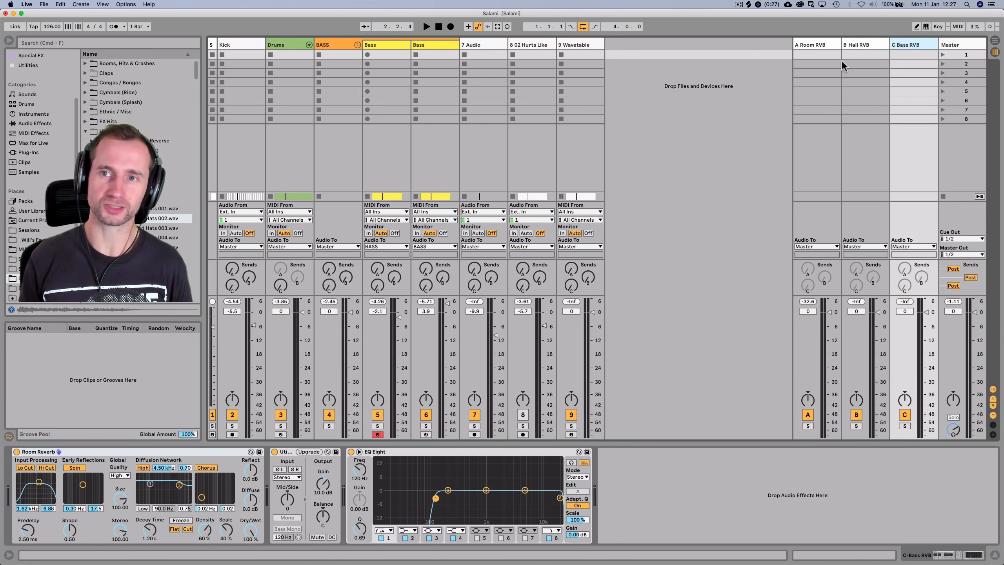
left_click(810, 49)
left_click(916, 44)
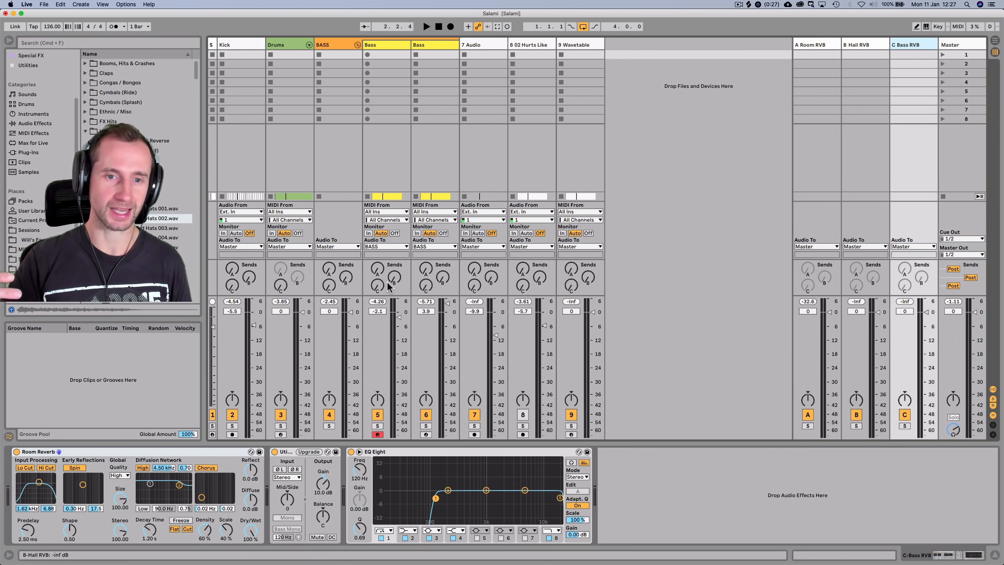
left_click(389, 44)
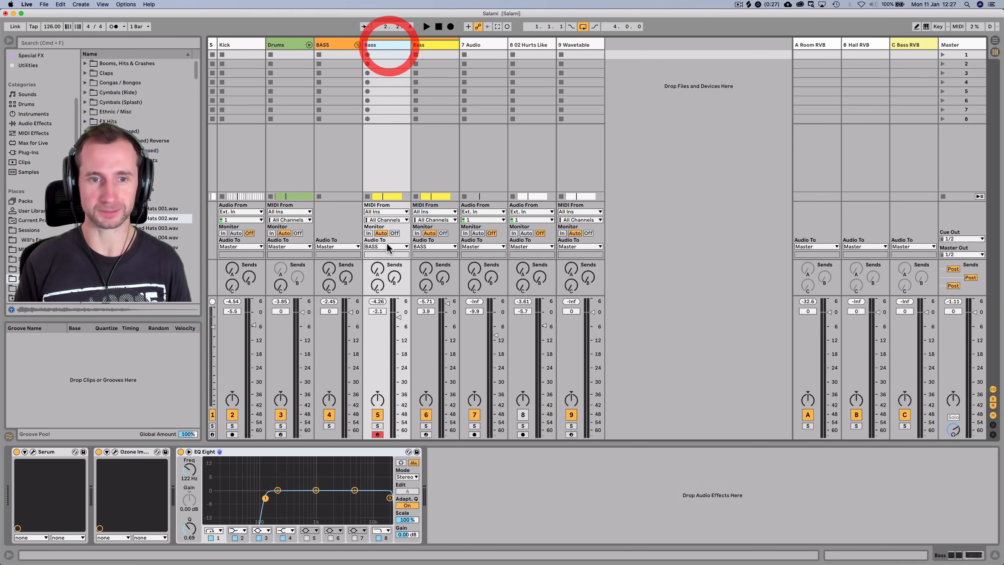
key("space")
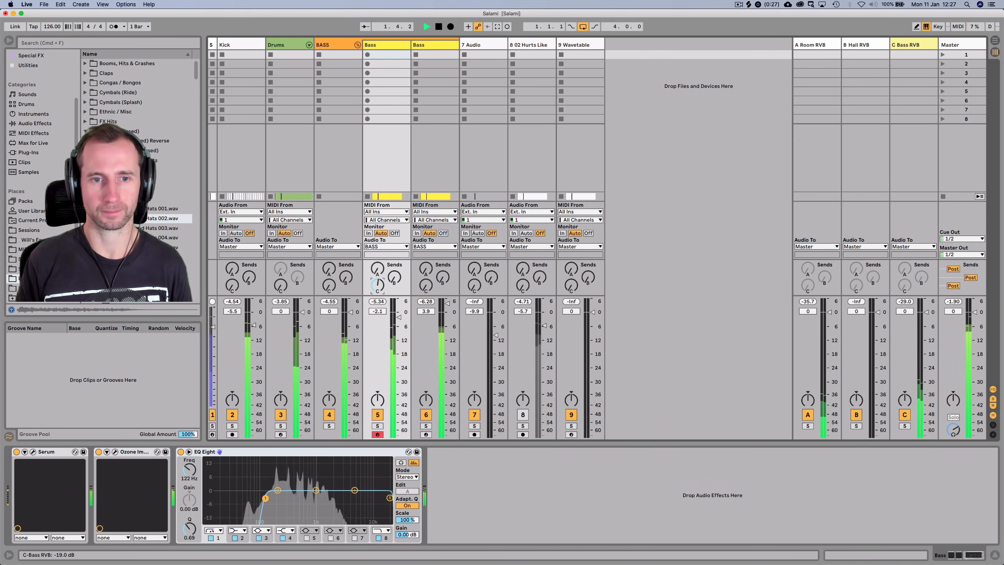
left_click(915, 49)
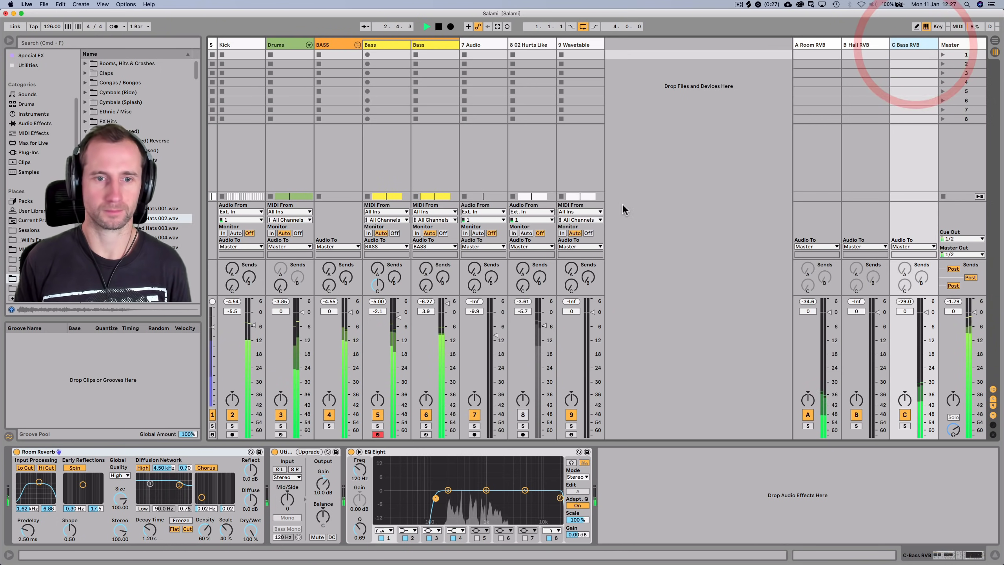
left_click(336, 44)
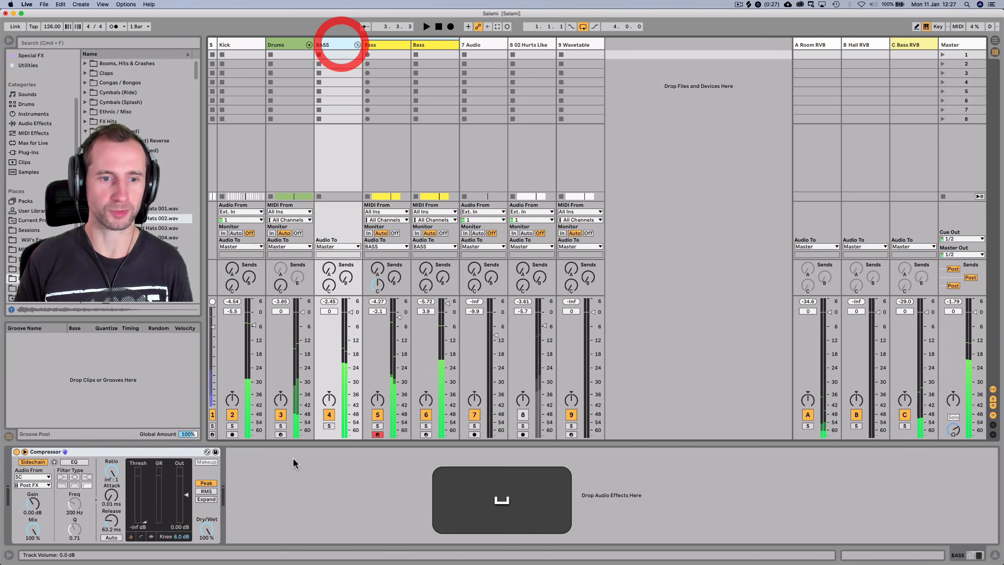
Rename the BASS group compressor to Pump COMP and copy it
left_click(134, 455)
key("super+r")
type("Pump")
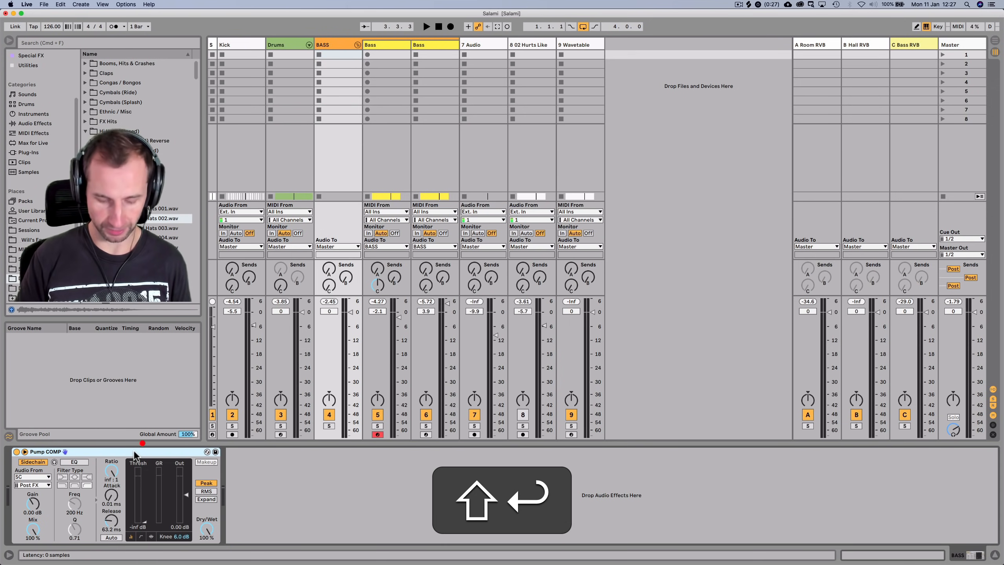
left_click(134, 451)
key("super+c")
Paste Pump COMP at the end of the C Bass RVB return's device chain
key("space")
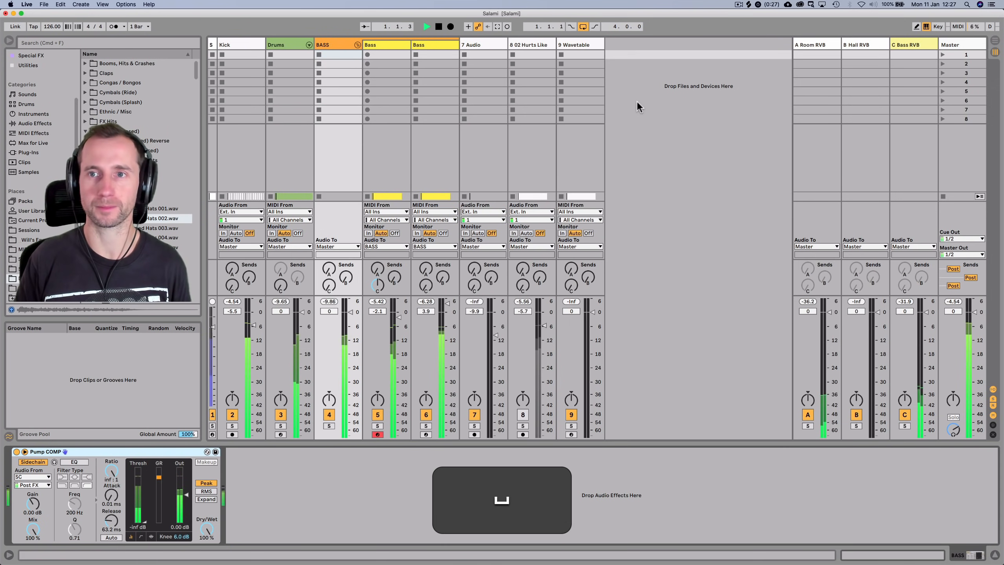
left_click(903, 45)
left_click(634, 464)
key("super+v")
key("super+space")
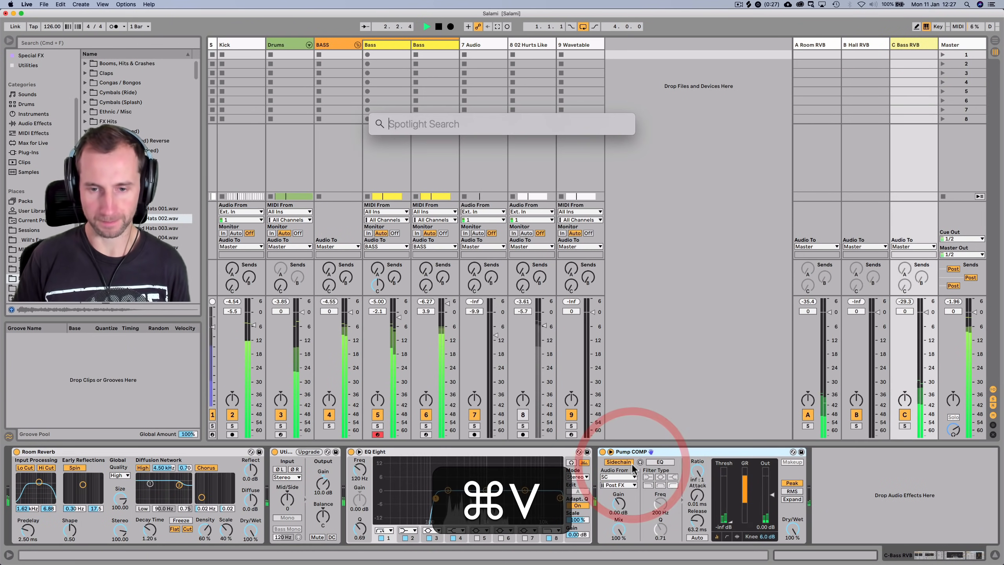
key("alt+space")
key("alt+super+space")
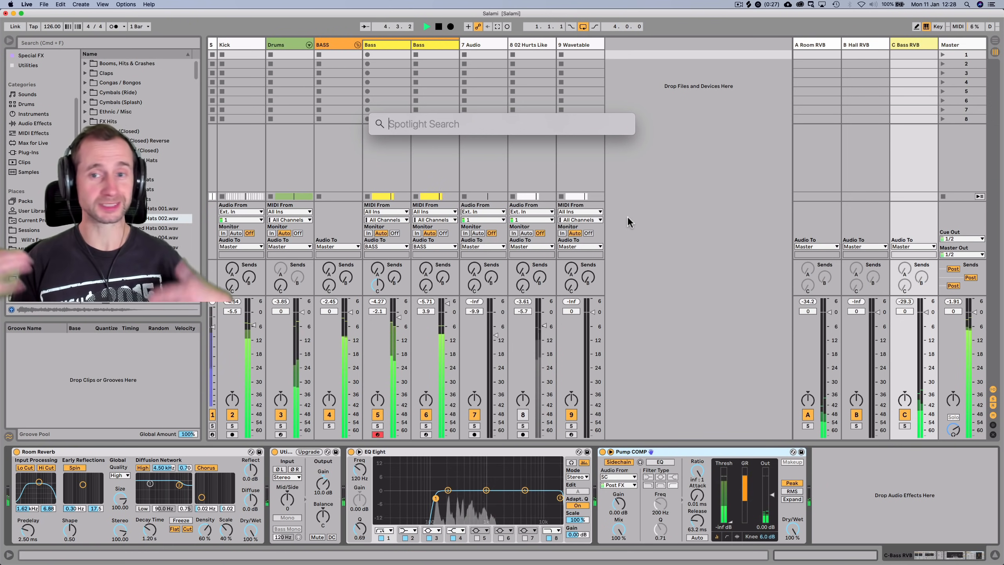
key("super+space")
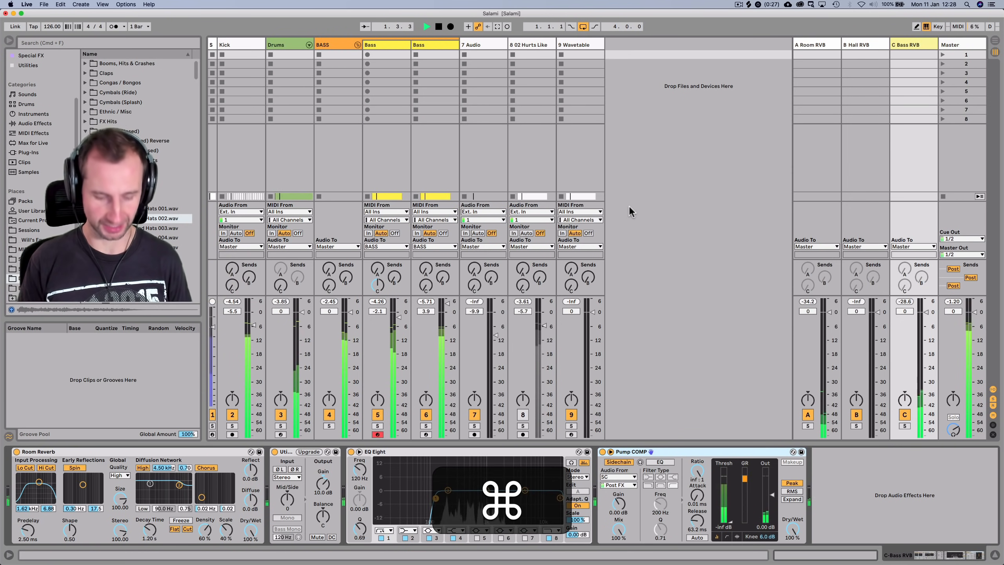
Show the second Bass track's devices
key("shift+Tab")
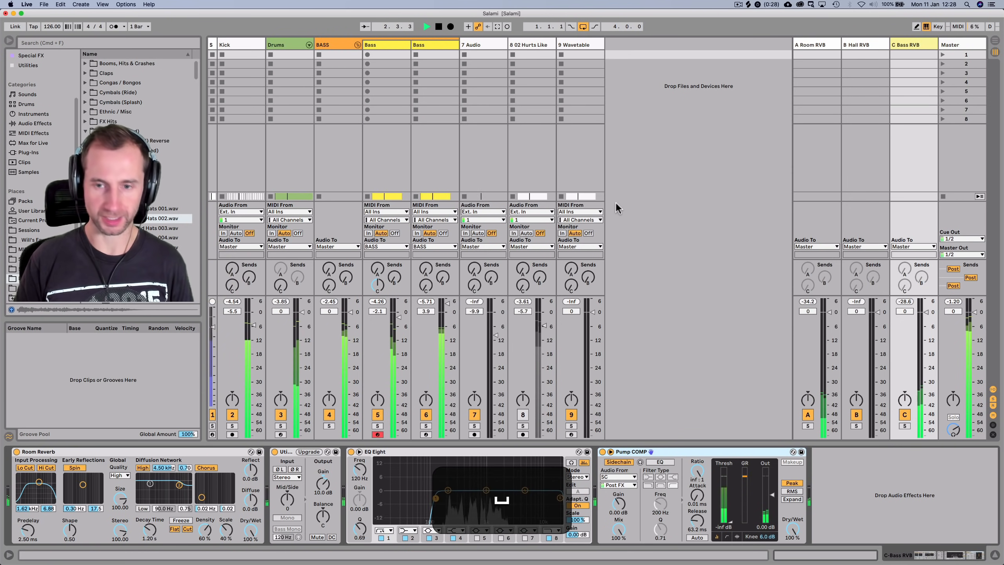
left_click(616, 203)
left_click(440, 136)
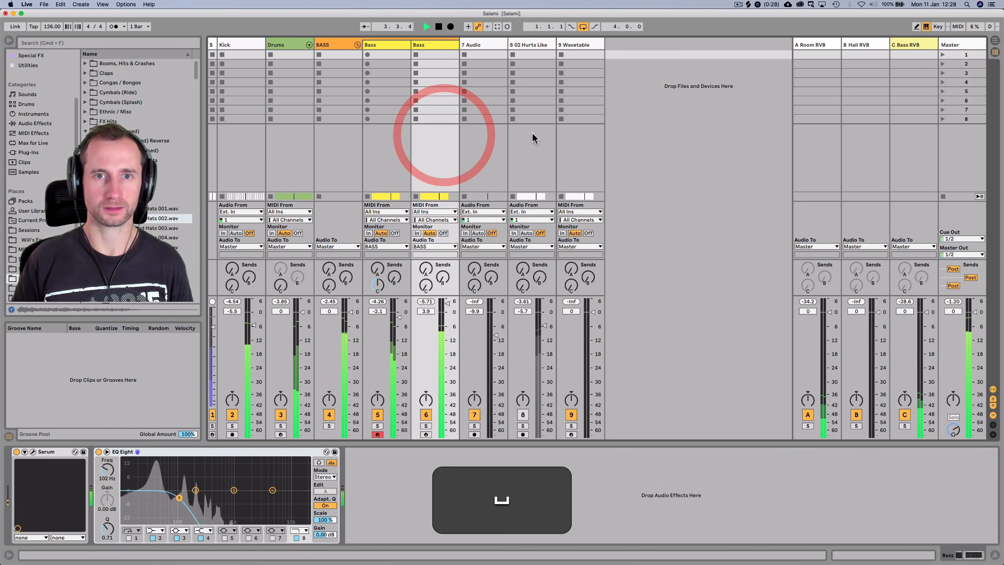
Audition the set from the Wavetable track and return to Arrangement view with devices shown
key("Tab")
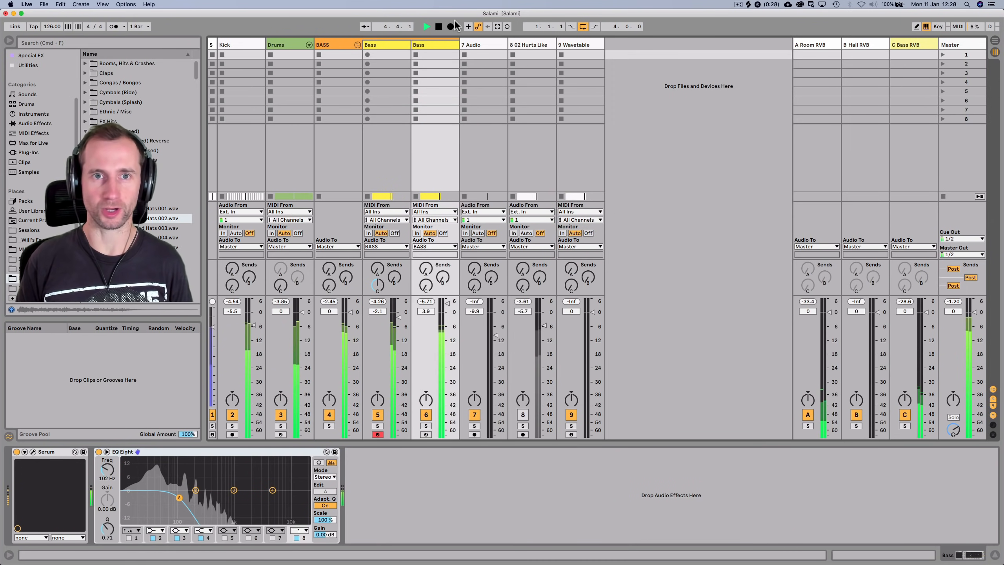
left_click(439, 27)
key("ctrl+Right")
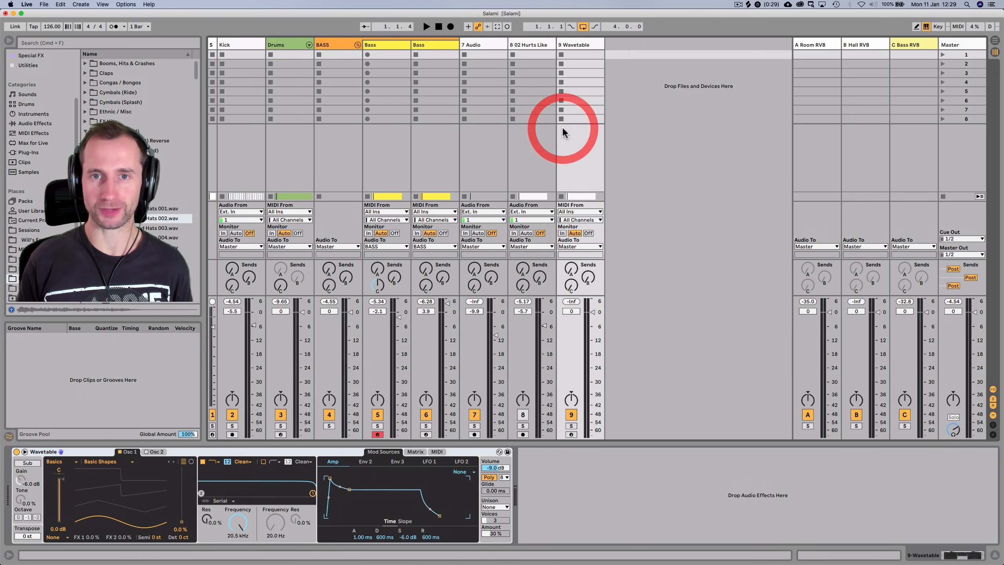
key("space")
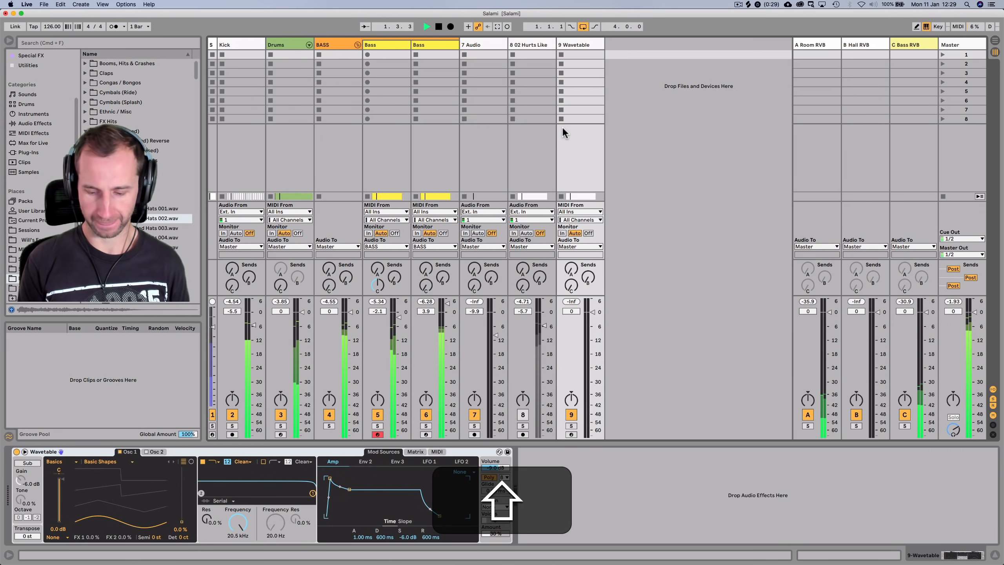
key("shift+Tab")
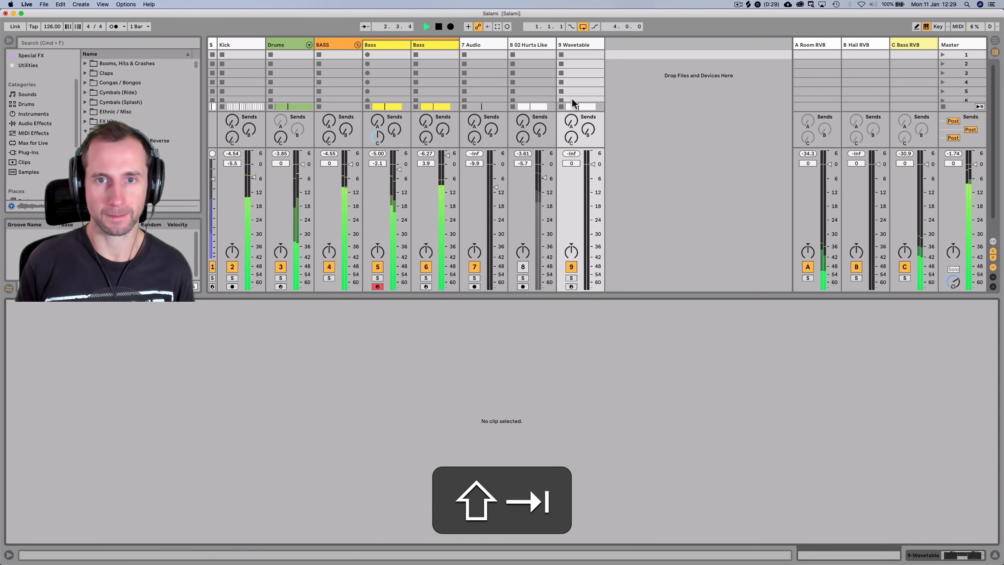
key("Tab")
key("space")
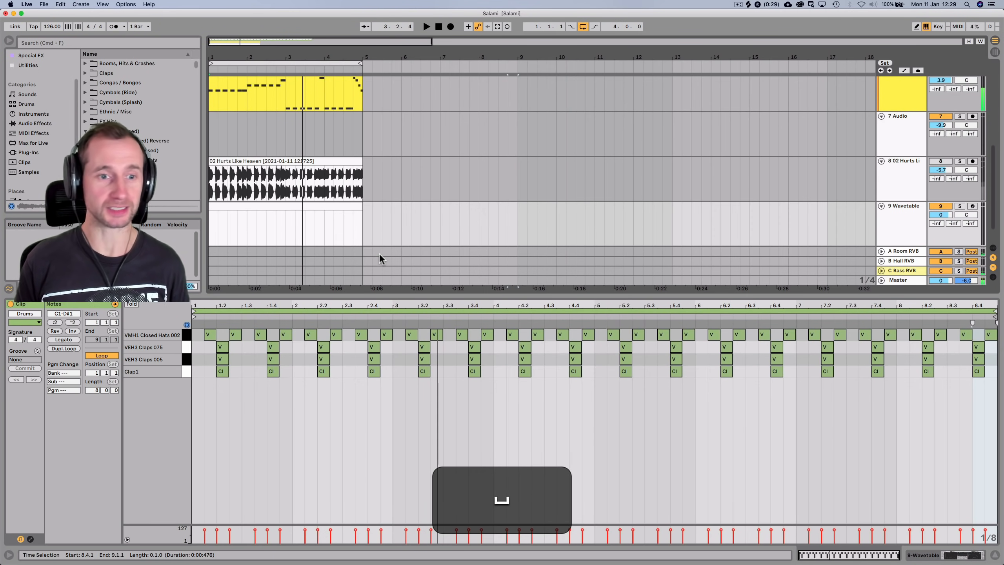
key("shift+Tab")
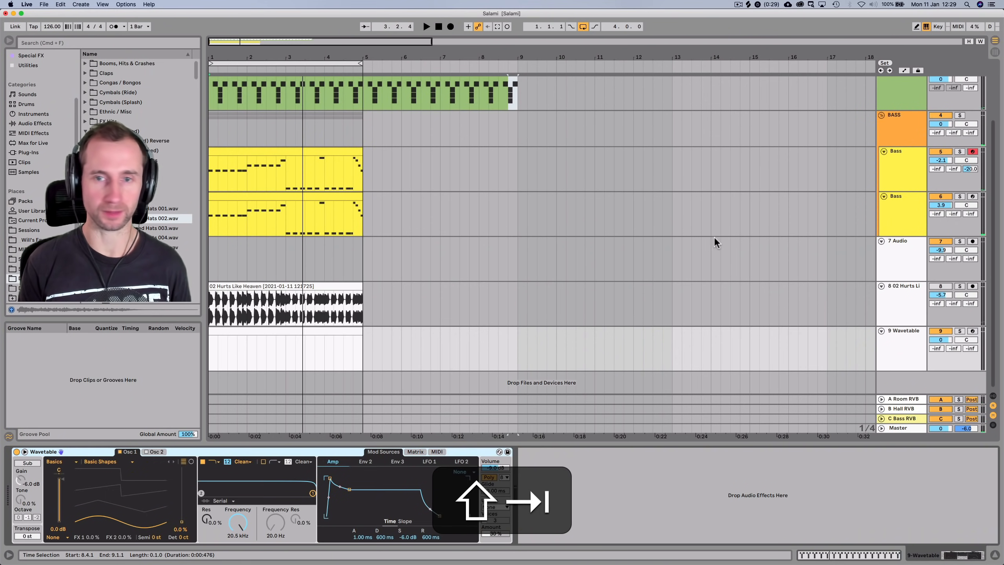
Add the Closed Hats 007 sample to the Drums rack and open the Drums clip's notes
scroll(862, 156, "up", 3)
left_click(889, 162)
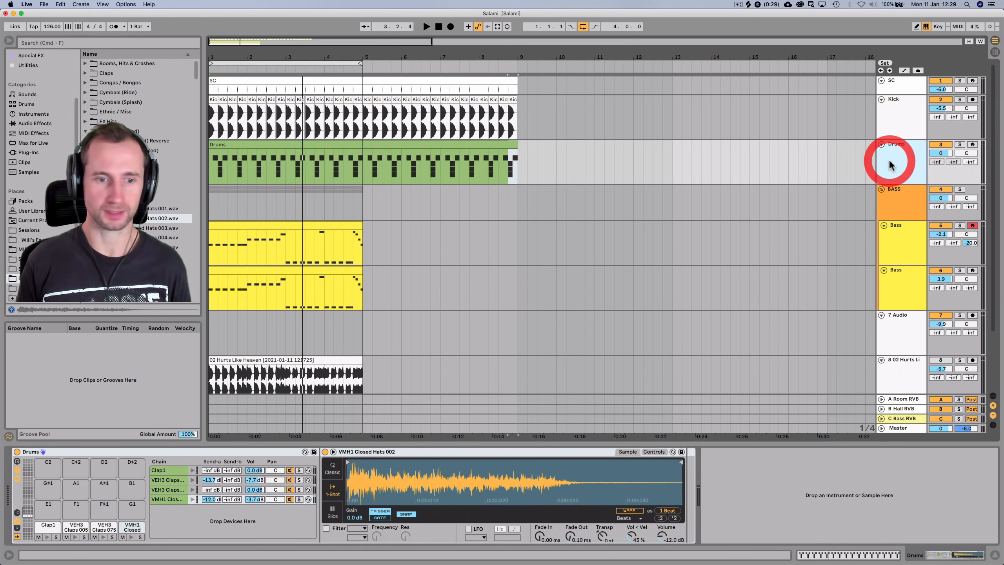
left_click(130, 216)
key("Down")
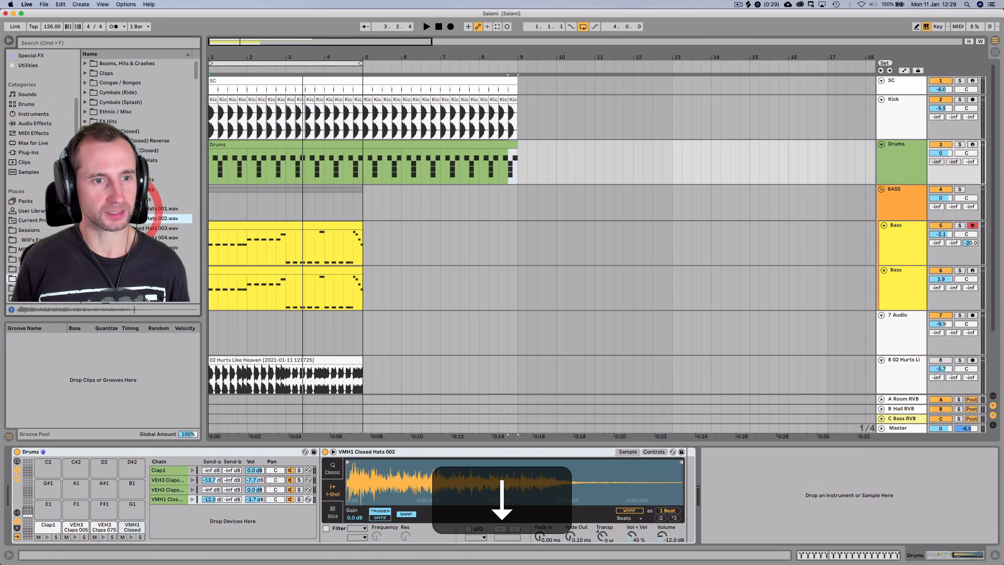
key("Down")
key("Down")
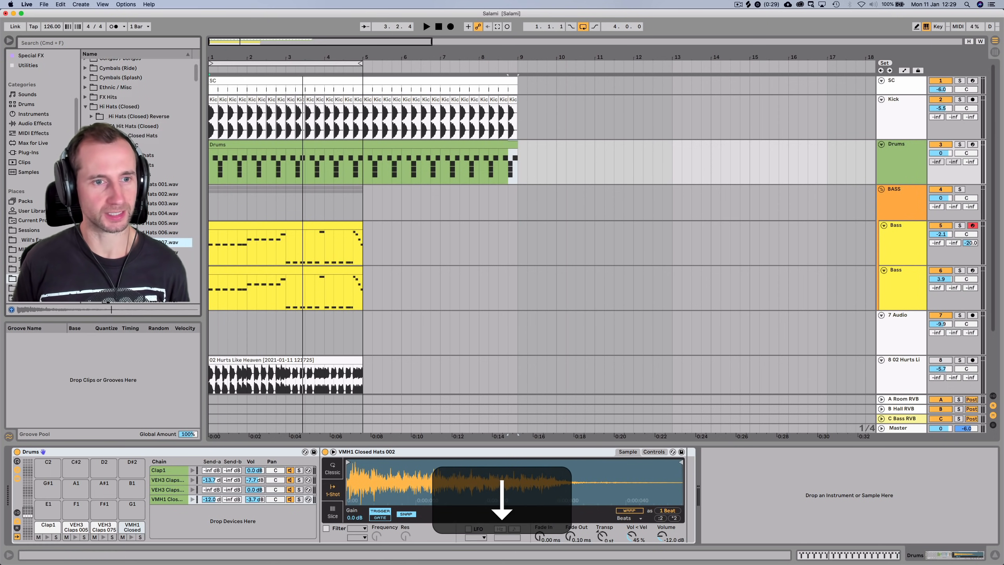
left_click_drag(170, 242, 169, 521)
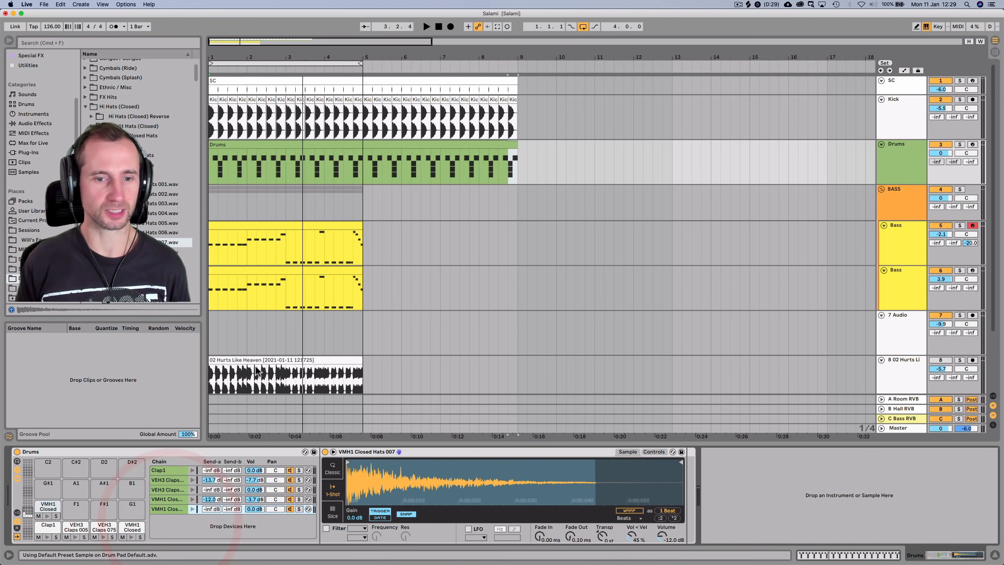
double_click(222, 140)
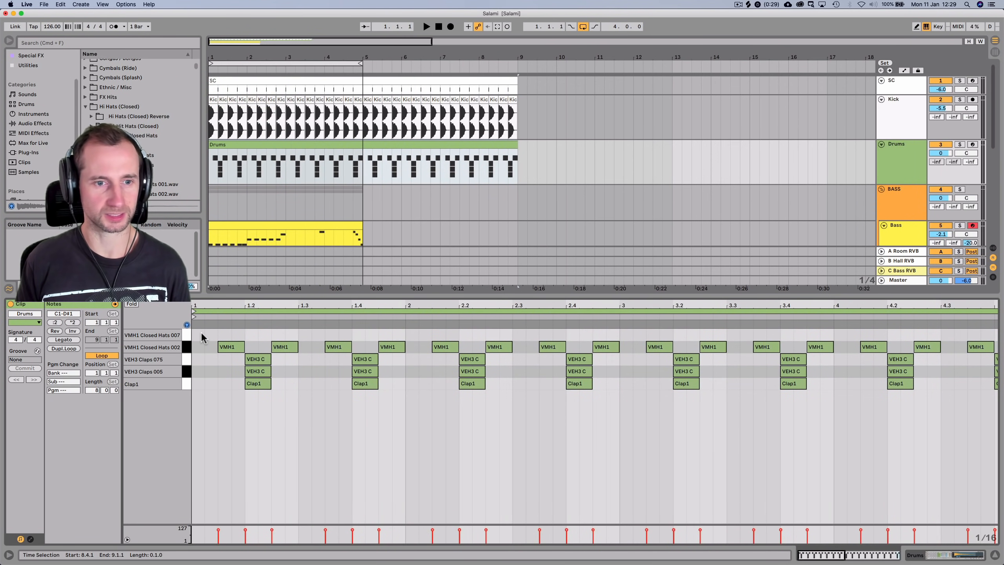
Draw Closed Hats 007 notes at 1.1.1 through 1.1.4, lowering the second note's velocity to 92
double_click(202, 336)
double_click(212, 334)
key("space")
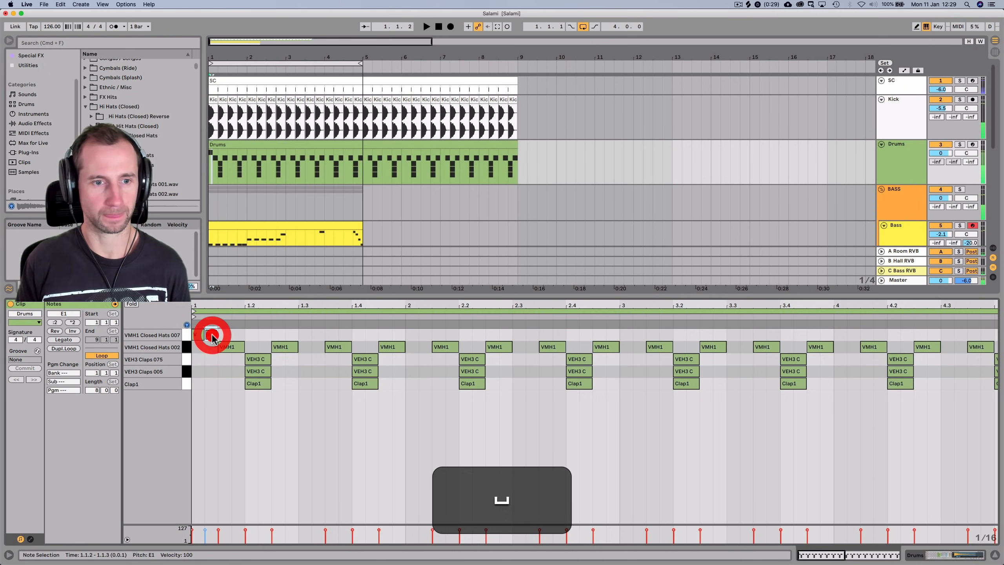
double_click(222, 334)
double_click(239, 335)
key("space")
left_click_drag(211, 335, 211, 338)
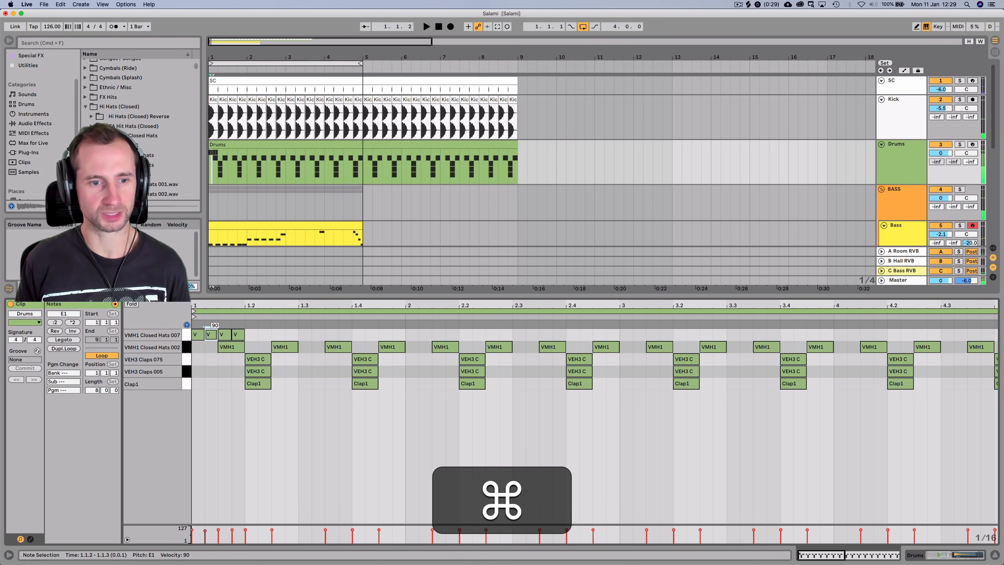
Duplicate the four hat notes into the next beat and move the last copy to 1.3.1
key("space")
key("space")
left_click(239, 335, "shift")
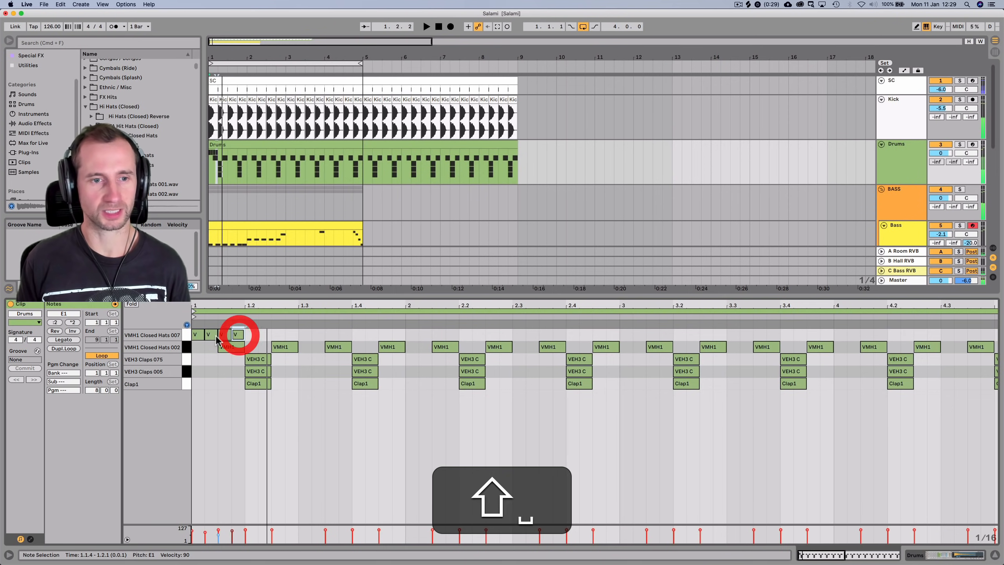
left_click(199, 336, "shift")
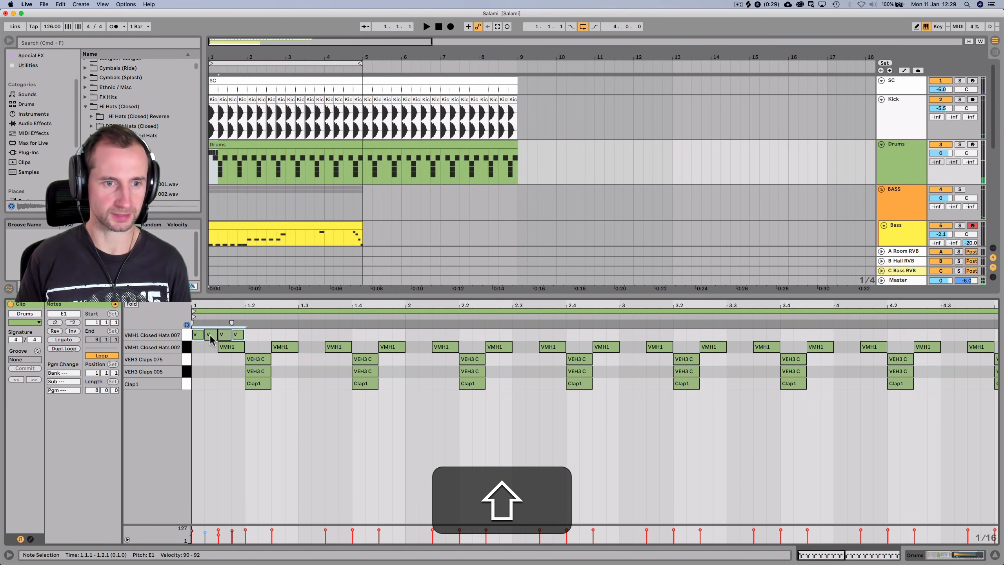
key("shift+super+d")
key("super+space")
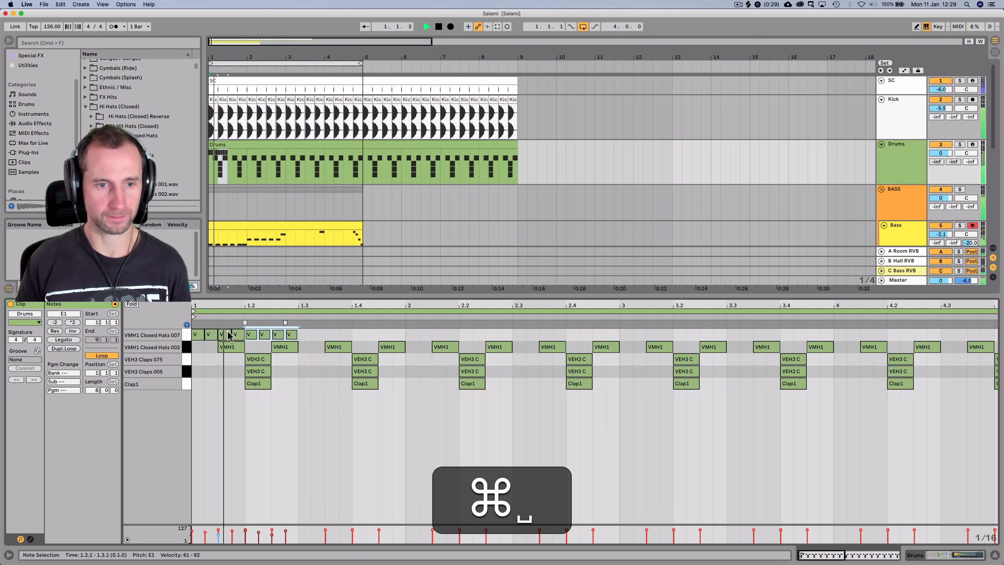
key("space")
left_click_drag(293, 335, 305, 336)
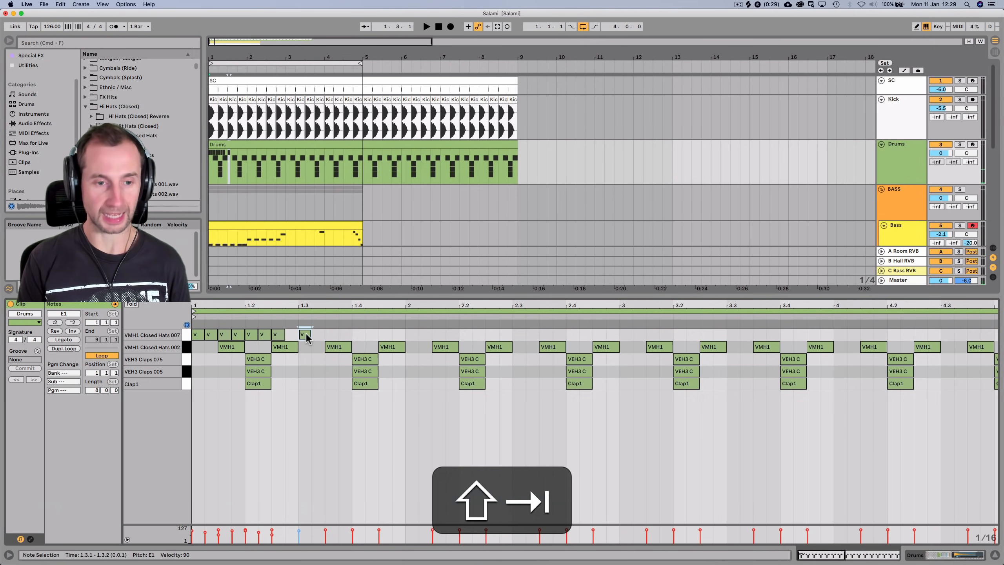
key("shift+Tab")
left_click(91, 174)
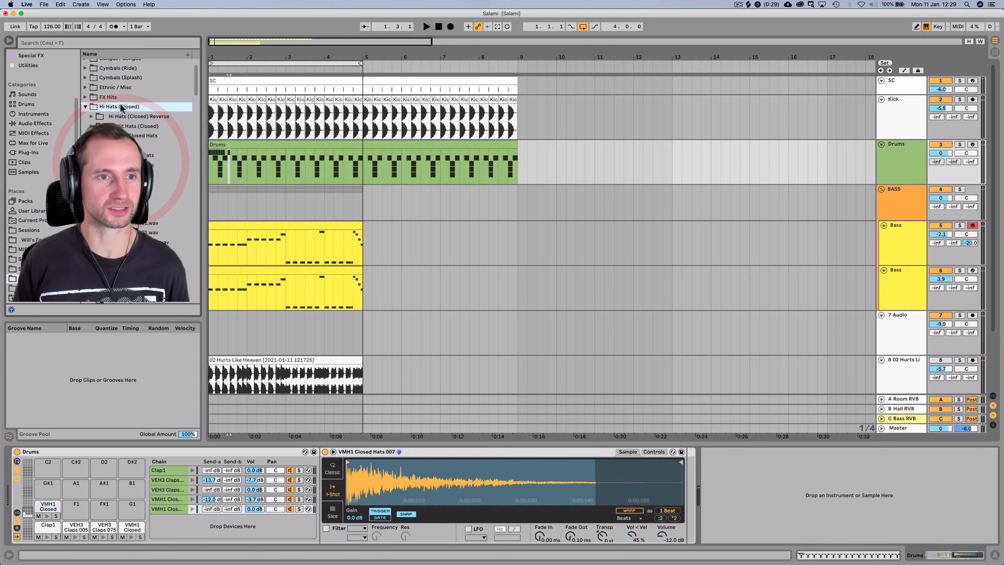
Add 808_op3 as a new Drum Rack pad with its Simpler in Classic mode
key("Left")
key("Right")
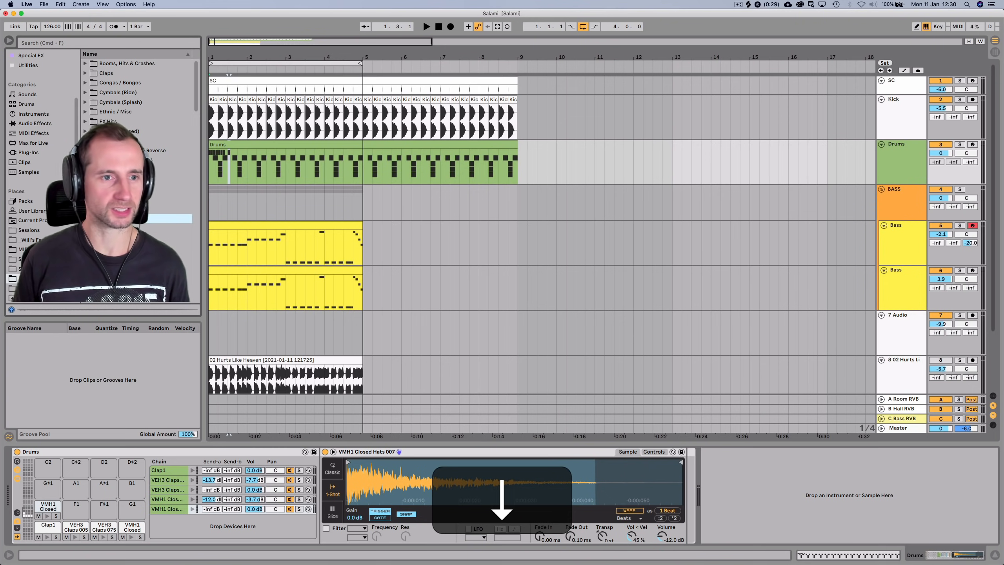
left_click_drag(127, 218, 169, 528)
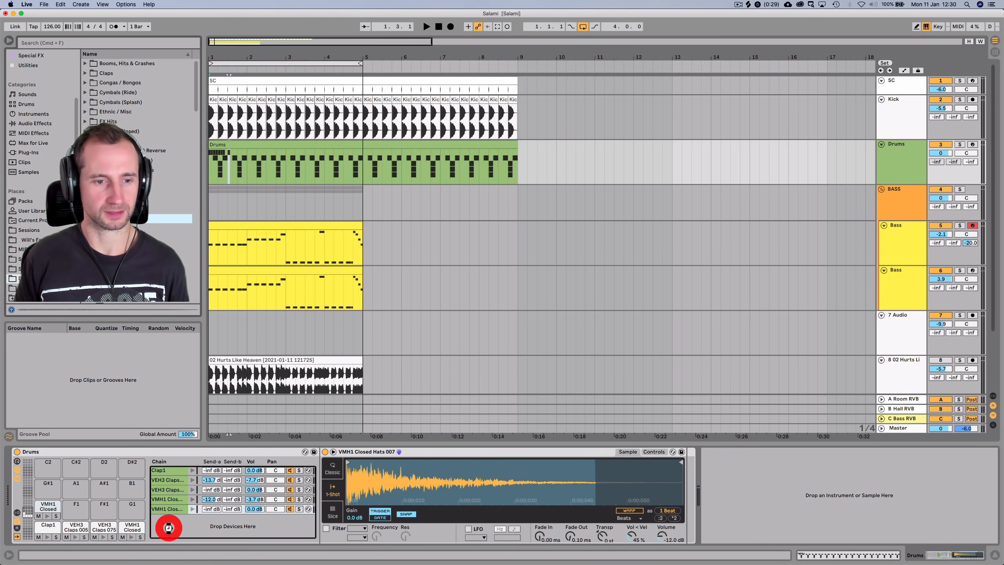
left_click(335, 469)
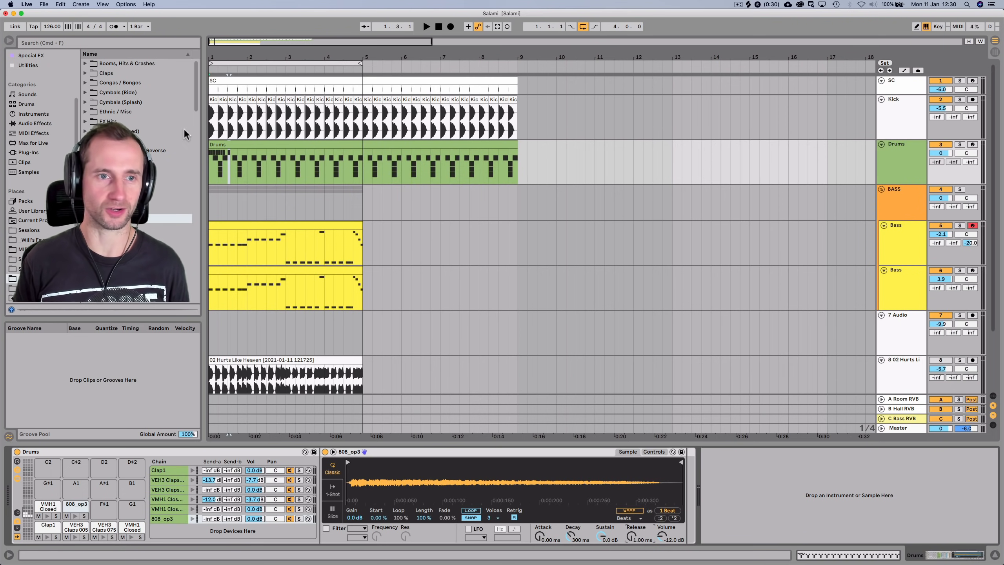
double_click(225, 143)
Add an 808 note at 1.2.4 and copy hat notes into a short roll
key("space")
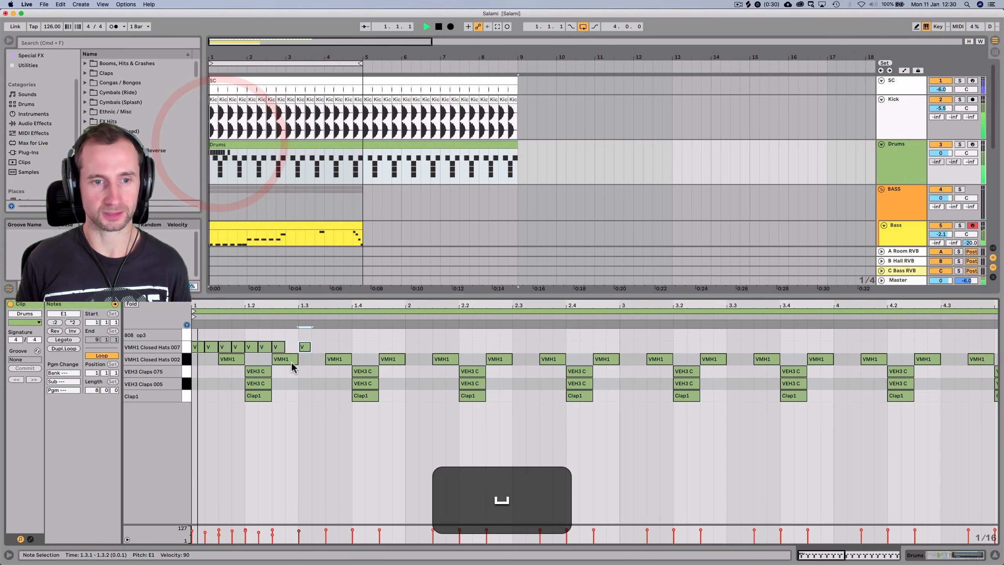
left_click(290, 334)
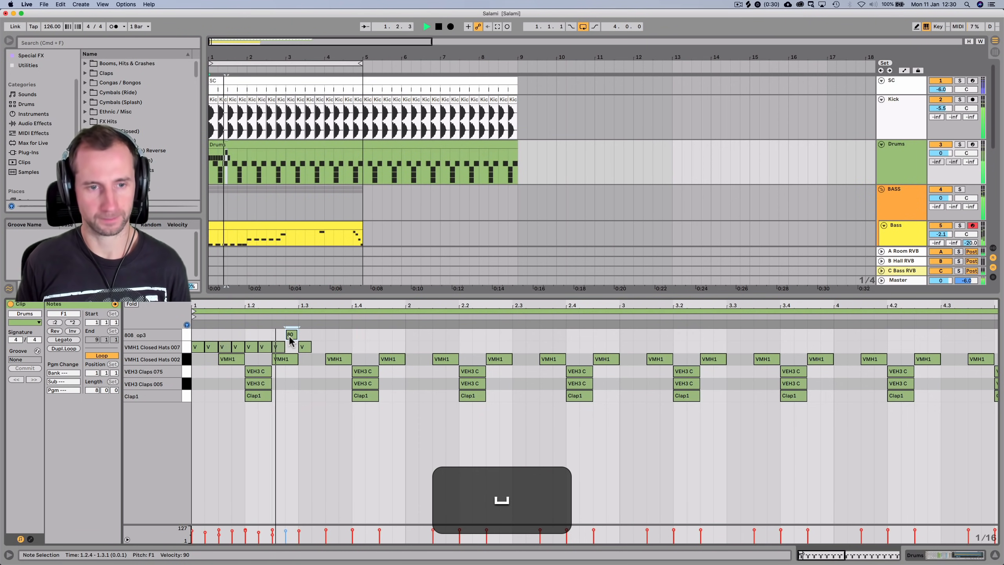
key("space")
left_click(304, 347)
left_click(304, 347, "alt")
left_click_drag(279, 348, 331, 347)
key("space")
key("space")
left_click_drag(277, 352, 287, 352)
key("shift+Tab")
key("space")
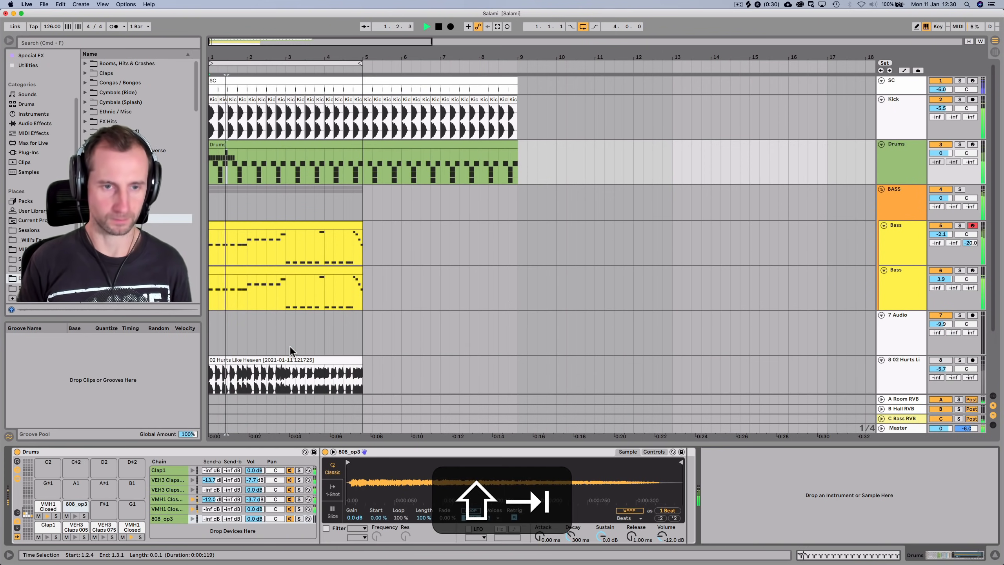
Copy the bar 1 hat and 808 notes into bar 3, removing the stray bar 2 copy
double_click(265, 152)
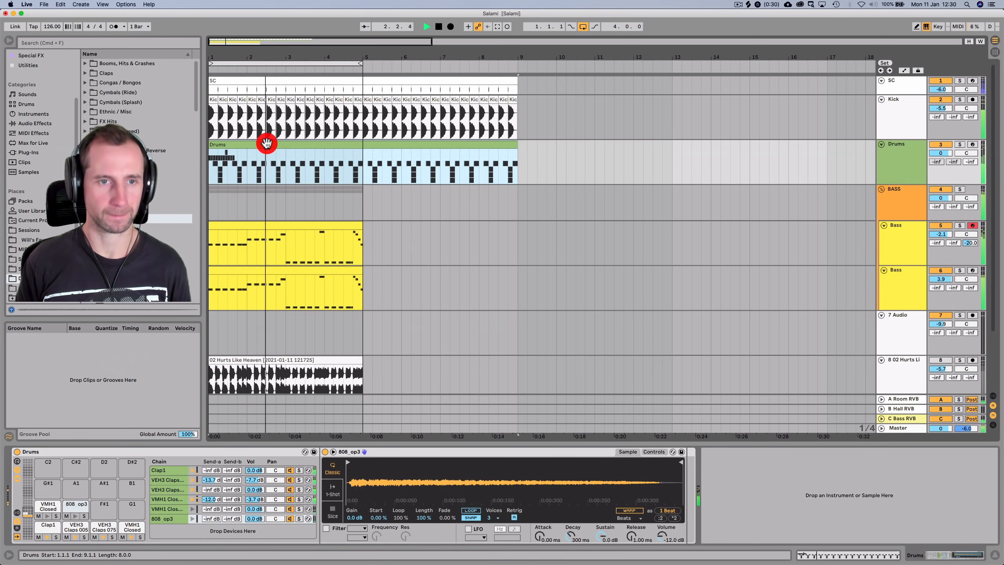
key("space")
left_click_drag(404, 342, 195, 328)
key("super+d")
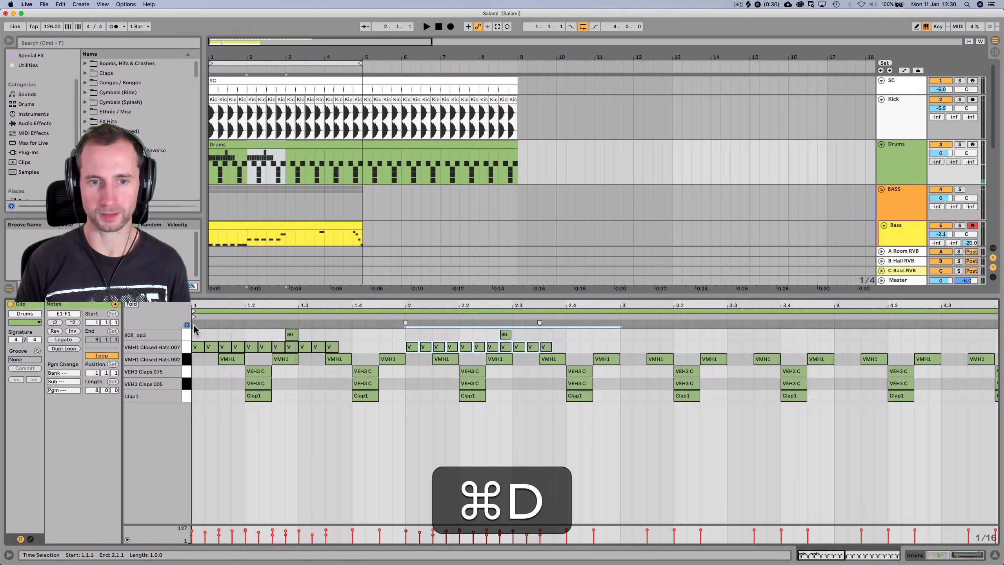
key("space")
key("BackSpace")
left_click_drag(618, 350, 124, 325)
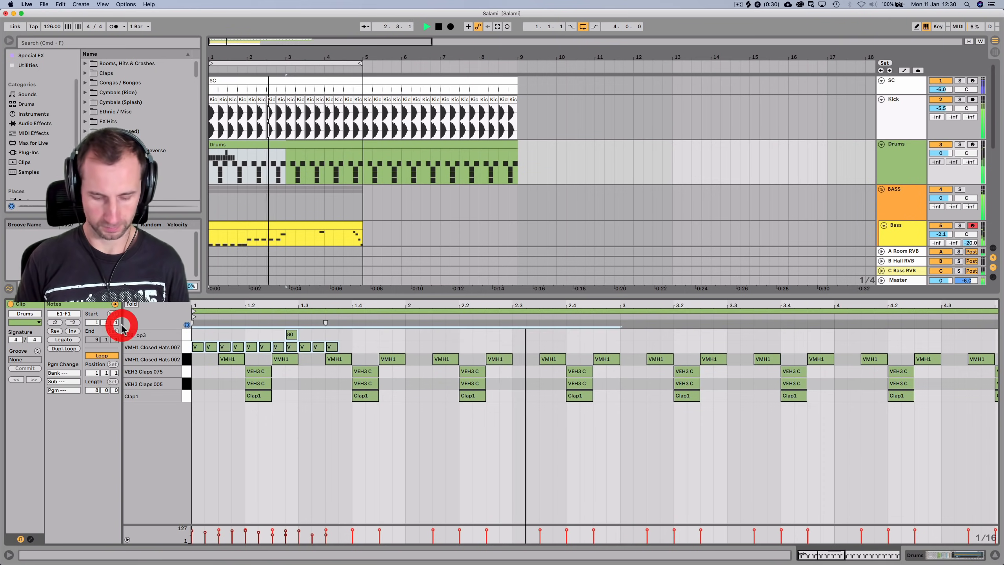
key("super+d")
key("shift+Tab")
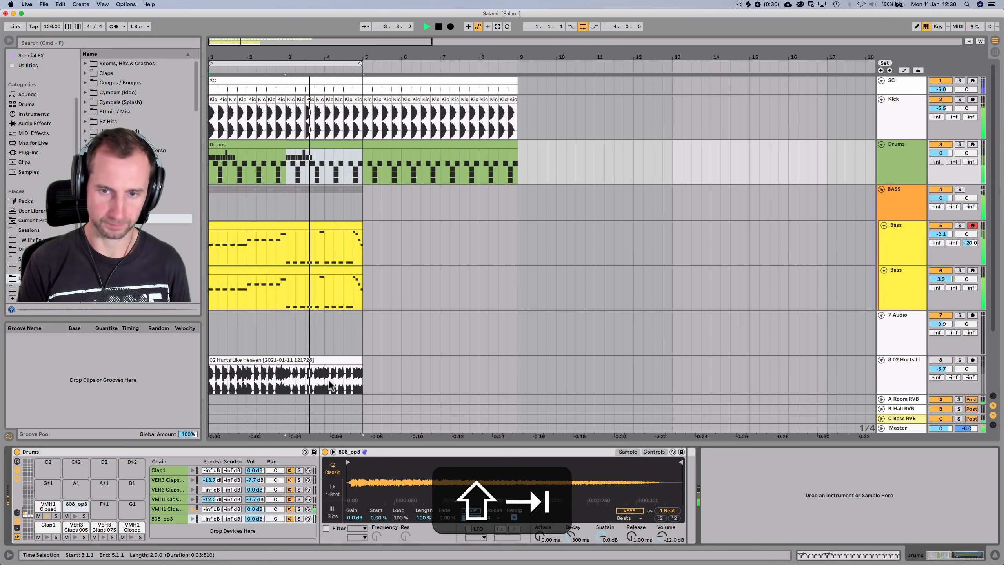
key("space")
Adjust the first hat note's velocity, place a hat copy at 3.1.1, and save the Set
double_click(228, 150)
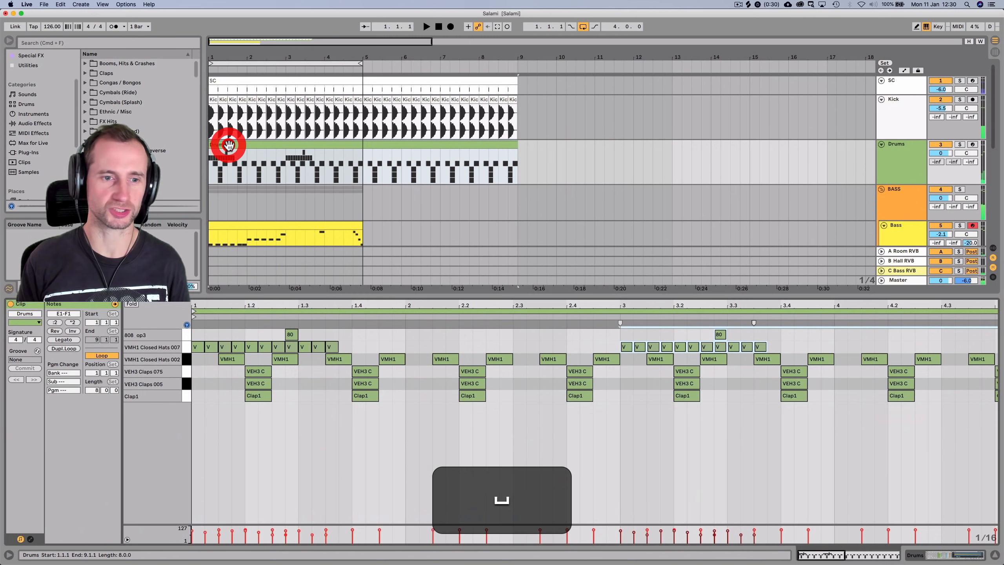
left_click(197, 348)
left_click_drag(197, 347, 197, 349)
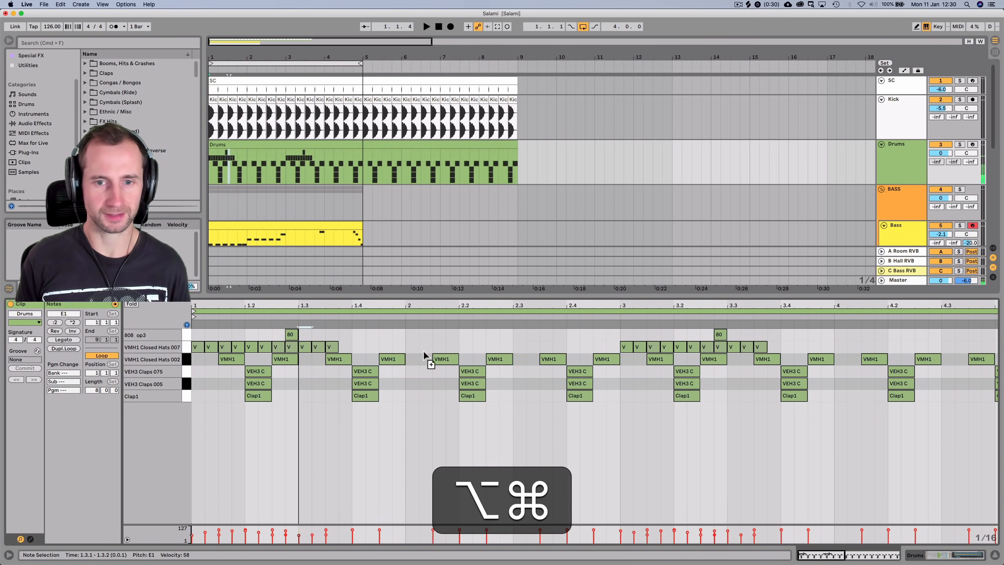
left_click_drag(377, 350, 581, 370)
left_click_drag(632, 348, 630, 348)
key("alt+shift+space")
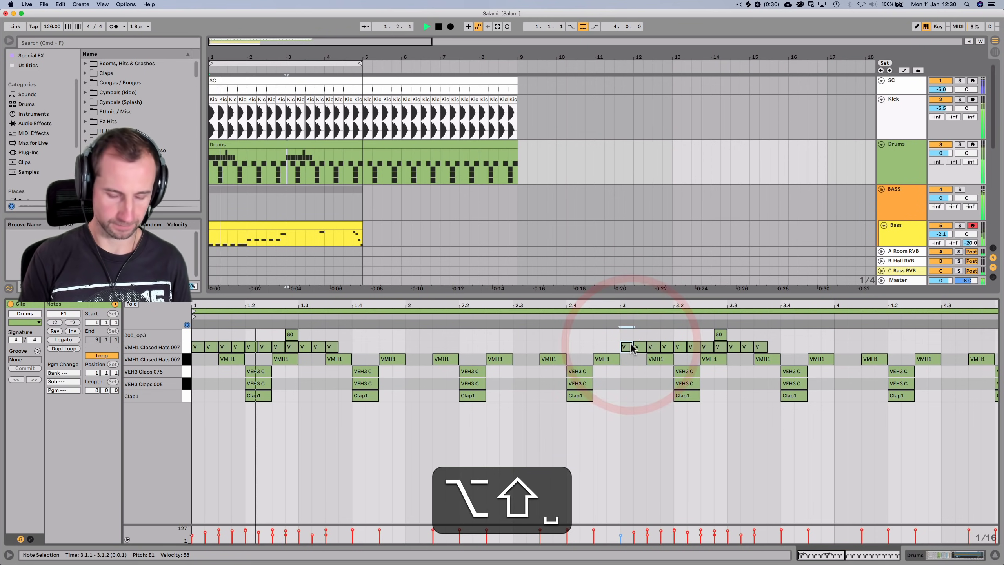
key("shift+Tab")
key("super+s")
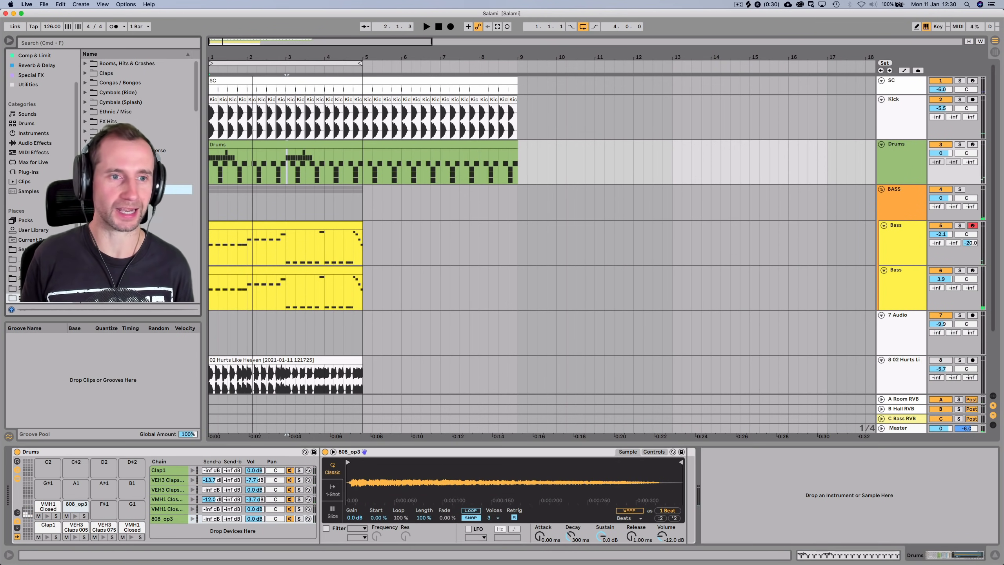
Preview the closed hi-hat samples and add ClHat-04 to the Drum Rack
key("Down")
key("Up")
key("Down")
key("Down")
key("Down")
key("Down")
key("Down")
key("Down")
left_click(124, 183)
key("Up")
key("Up")
key("Up")
scroll(147, 217, "down", 3)
key("Down")
key("Up")
key("Up")
key("Up")
key("Down")
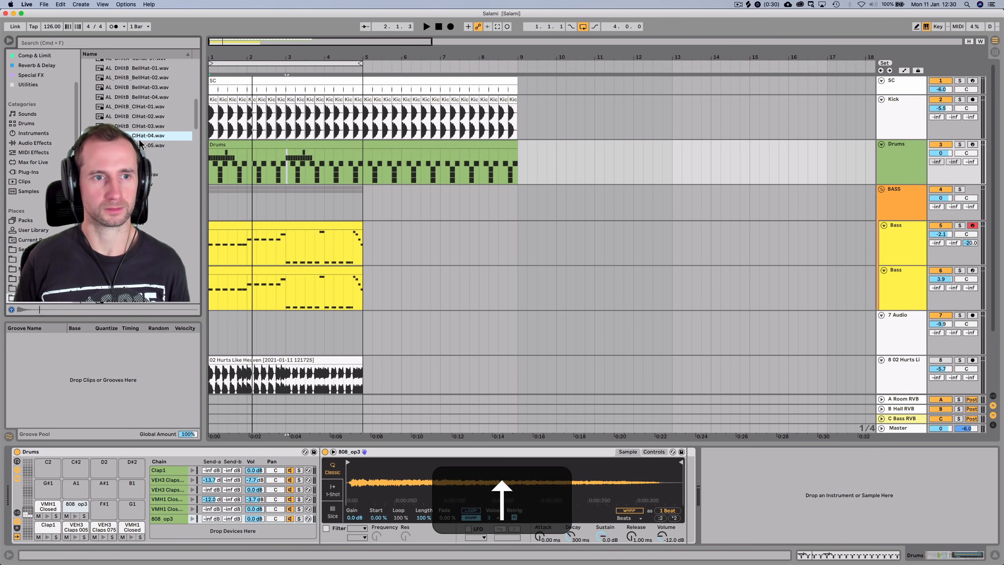
left_click_drag(143, 140, 179, 530)
Draw a ClHat-04 note at 1.1.3 and duplicate it every half bar through the clip
left_click(225, 143)
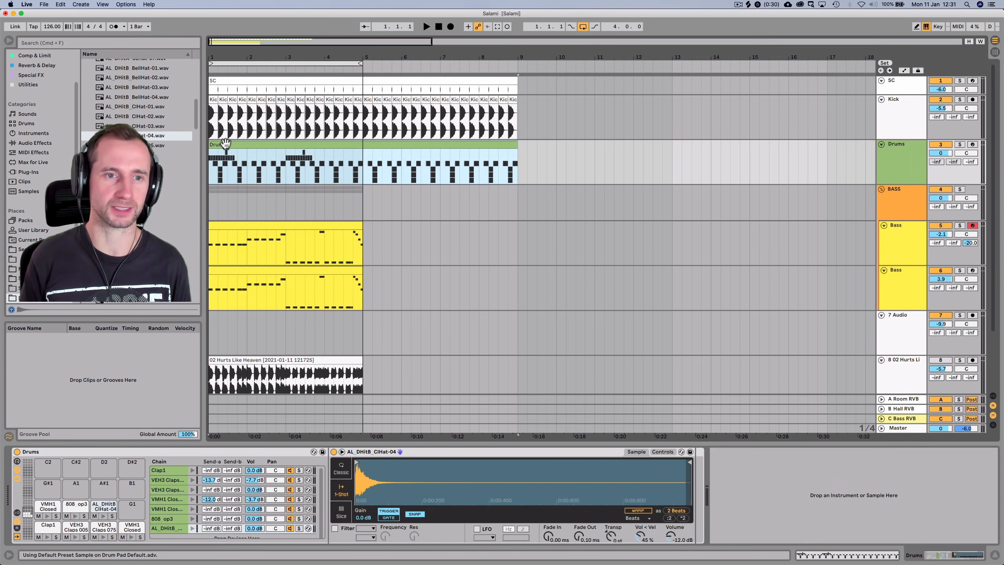
double_click(226, 143)
key("space")
left_click(226, 329)
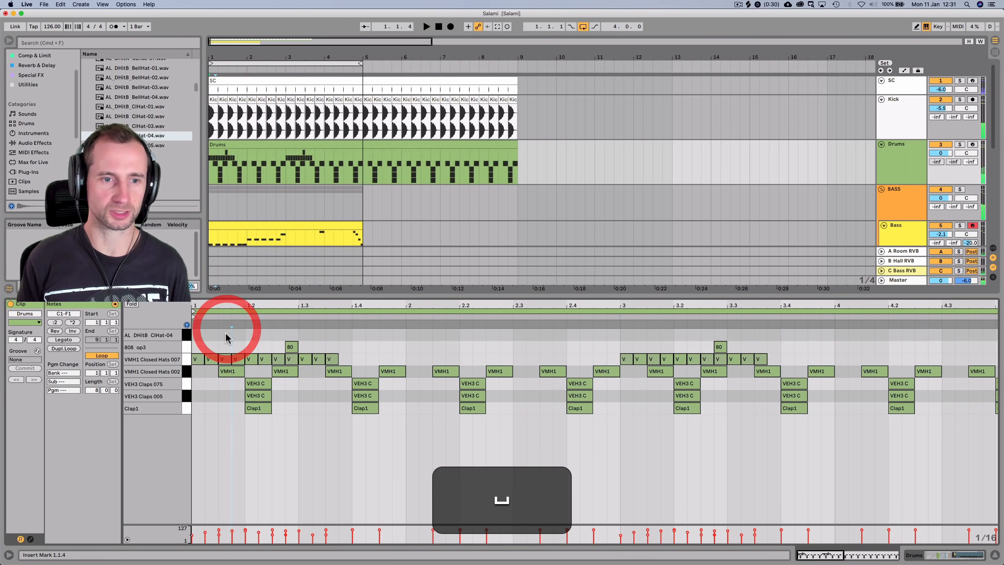
double_click(225, 334)
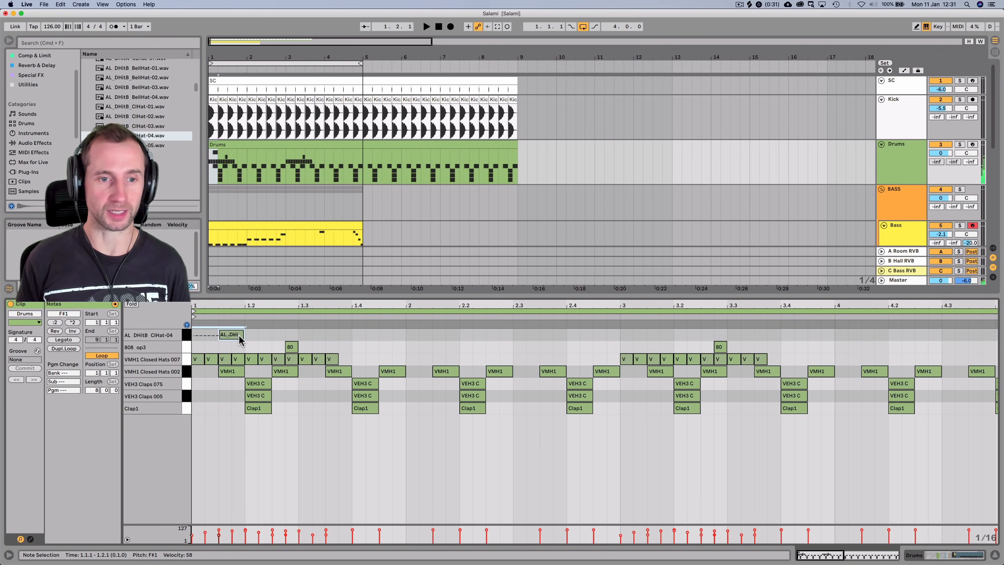
left_click_drag(288, 340, 298, 334)
key("super+d")
key("super+space")
key("super+d")
key("super+d")
key("super+d")
key("super+d")
key("super+d")
key("super+d")
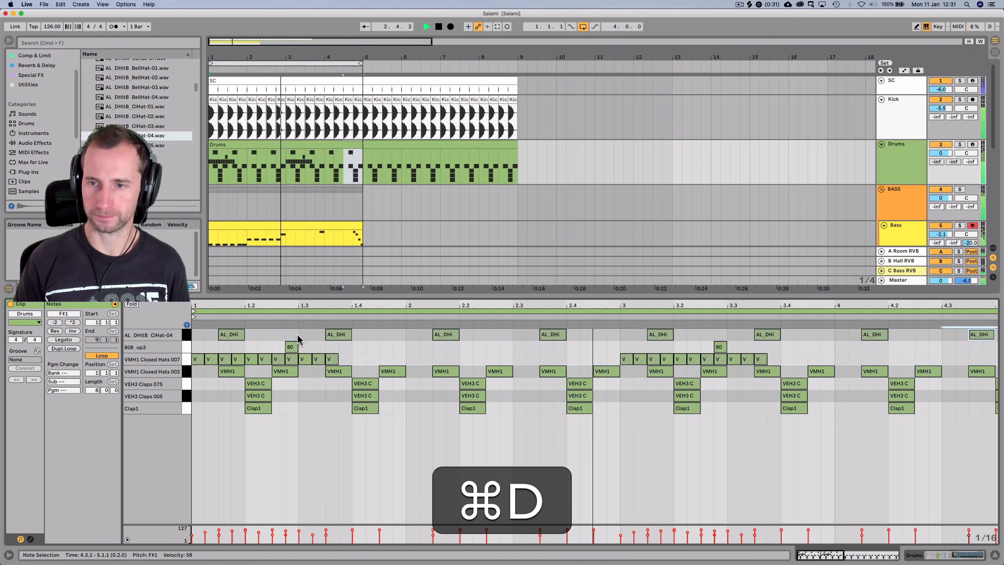
Show the Drum Rack with the 808 op3 pad selected
key("shift+Tab")
key("space")
left_click(180, 518)
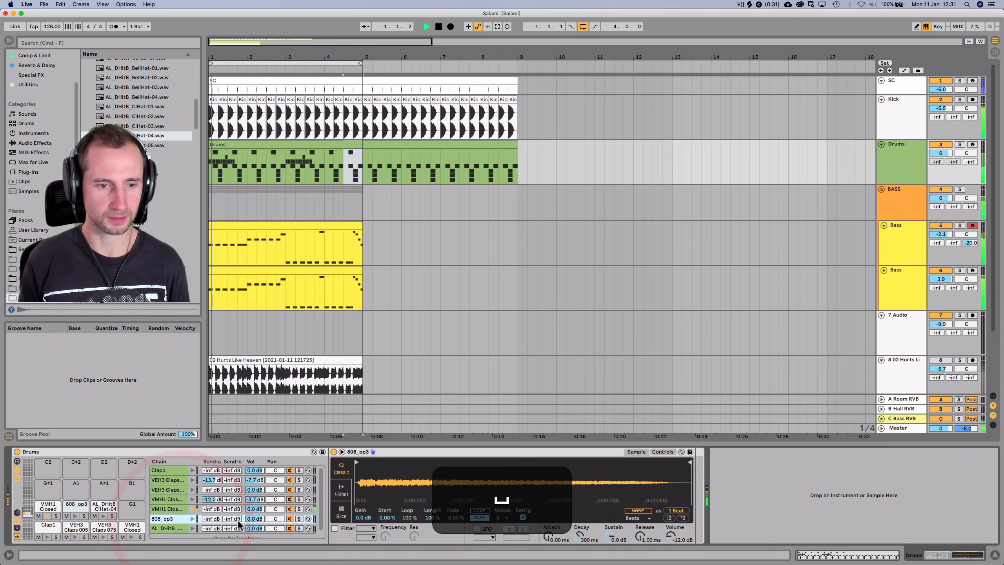
Pan the VMH1 closed hats to 3L, save the set, and fold the BASS and Drums groups
left_click_drag(275, 510, 274, 510)
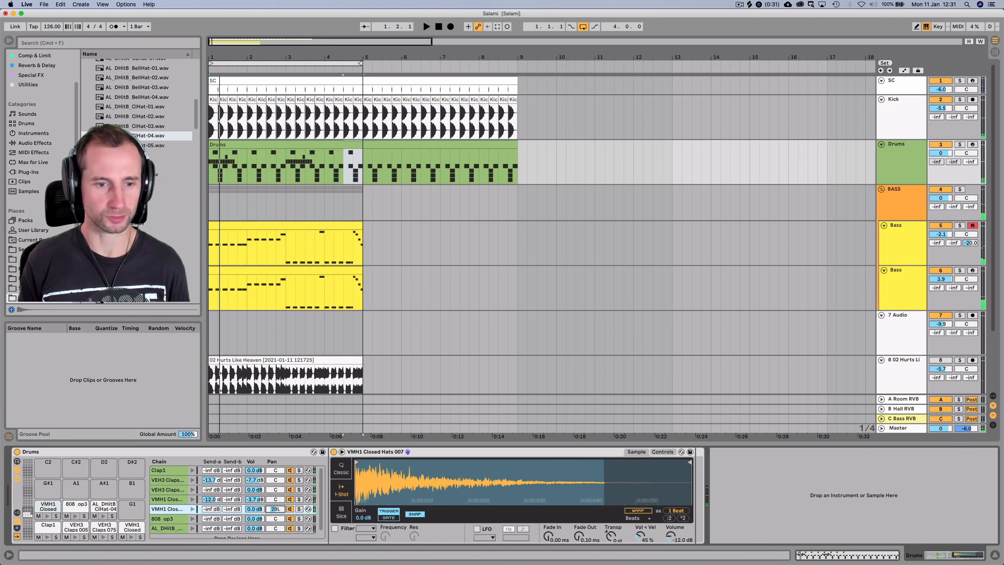
key("space")
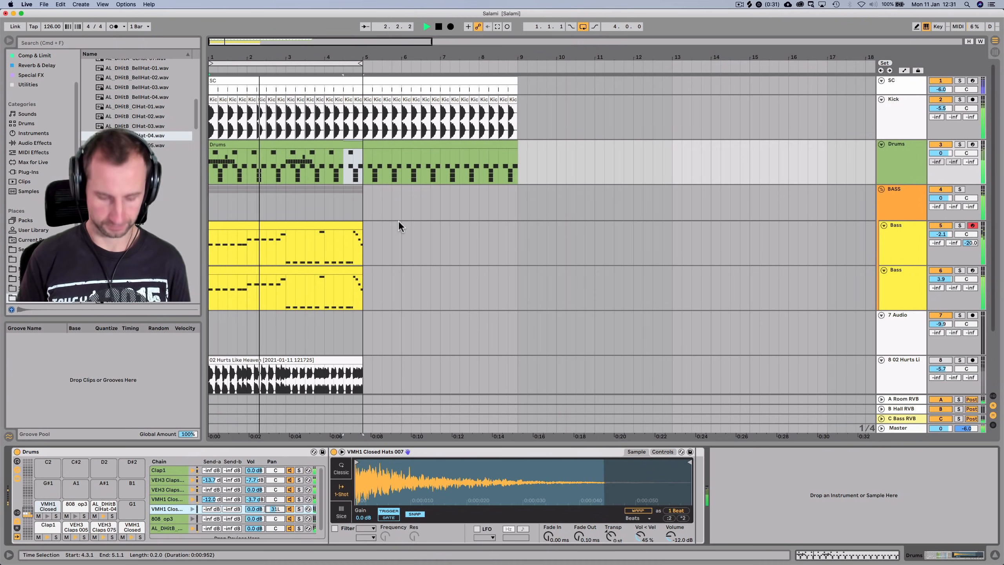
key("super+s")
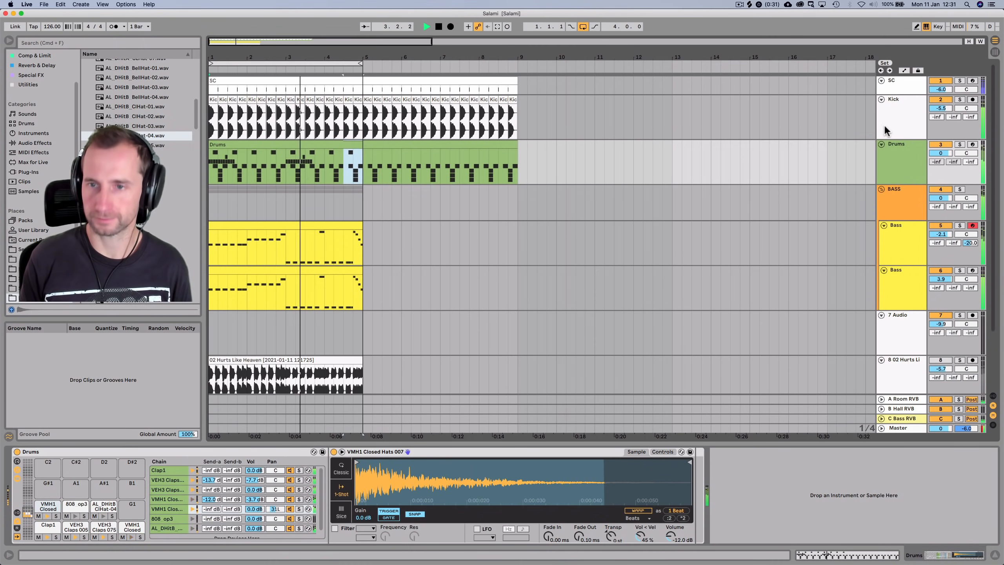
left_click(881, 188)
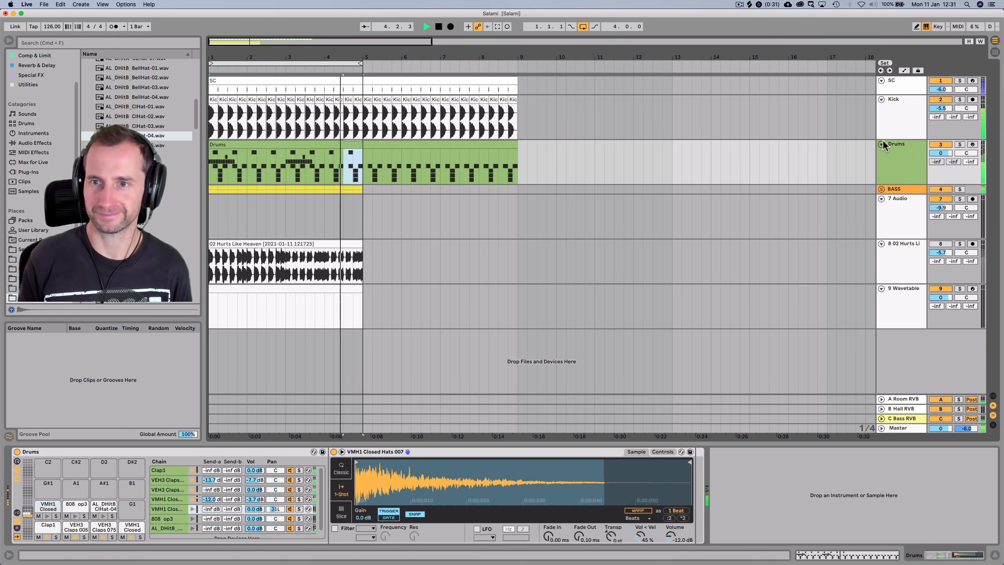
left_click(881, 144)
Duplicate the first four bars of clips into bars 5–9 and extend the loop to bar 9
left_click_drag(334, 61, 298, 69)
key("space")
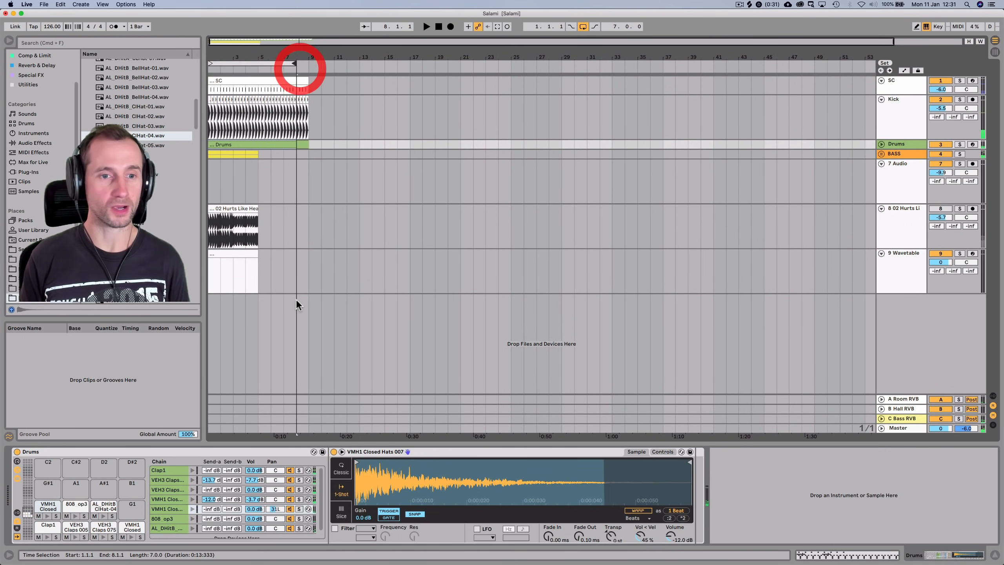
left_click_drag(258, 282, 187, 163)
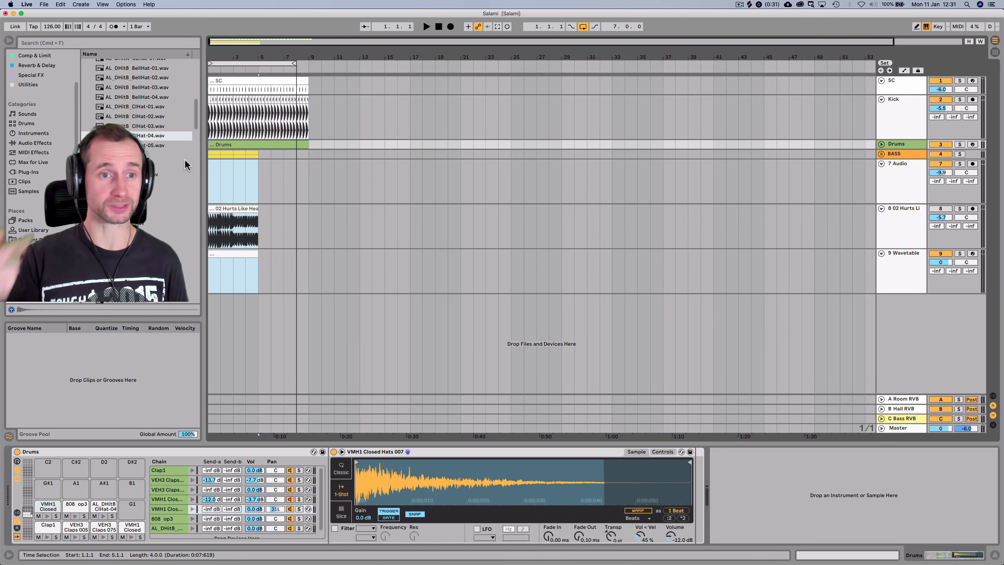
left_click(184, 146)
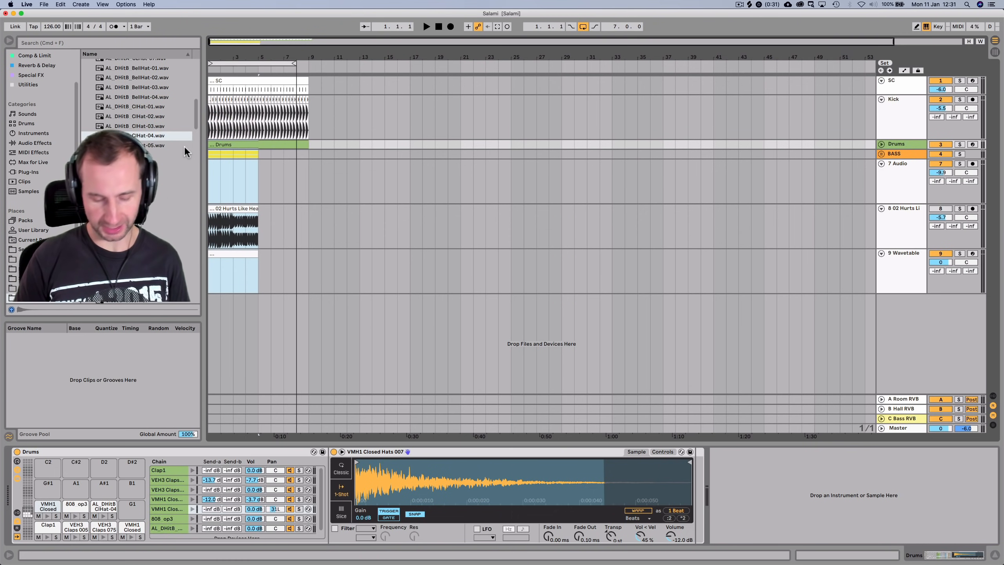
key("super+d")
left_click_drag(298, 63, 311, 64)
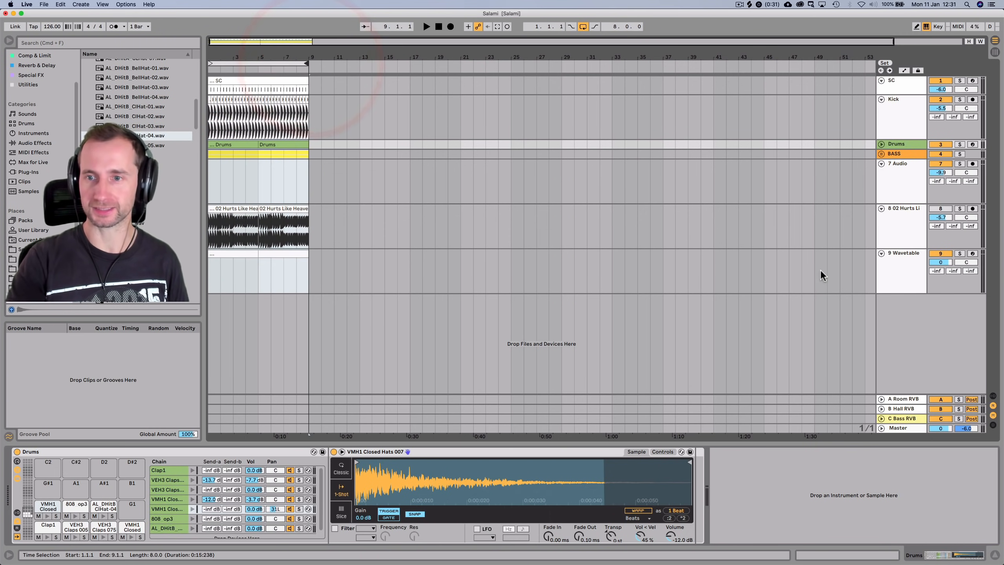
left_click(897, 271)
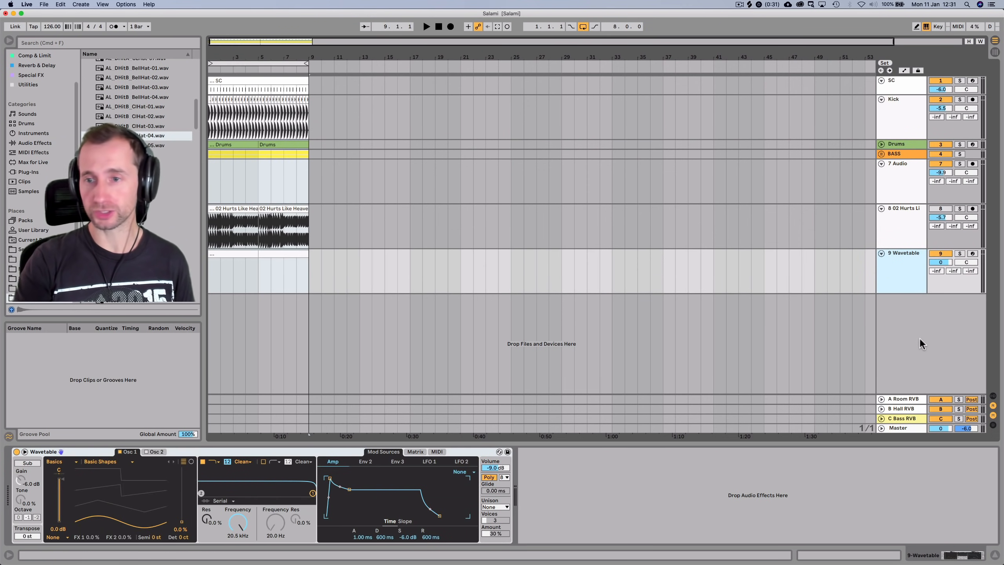
Delete the Wavetable device from the 9 Wavetable track
left_click(959, 253)
left_click(960, 253)
left_click(909, 275)
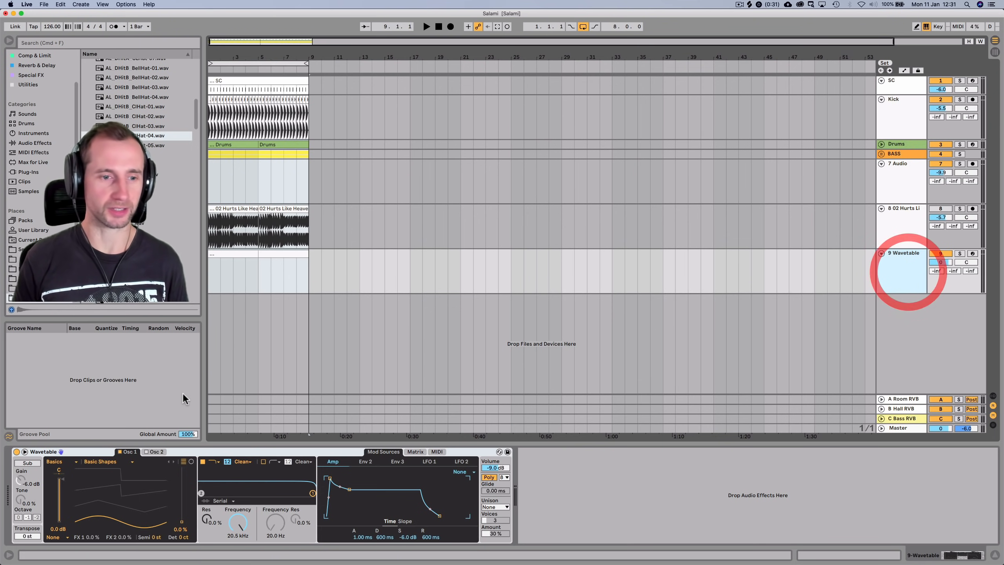
left_click(69, 453)
key("BackSpace")
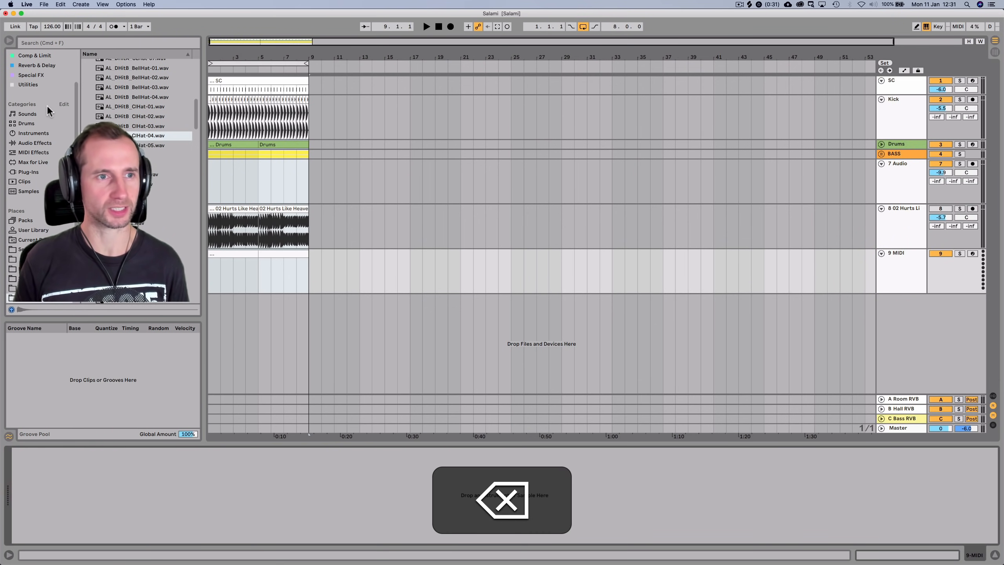
Load Serum from the Synth & Samp collection onto track 9
scroll(47, 105, "up", 3)
left_click(29, 81)
left_click(34, 63)
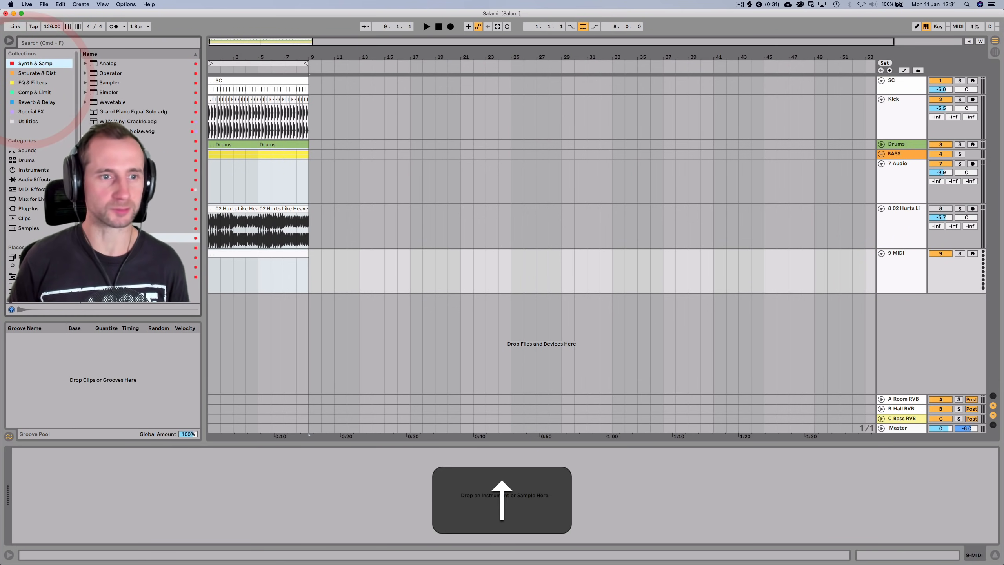
left_click_drag(119, 238, 215, 275)
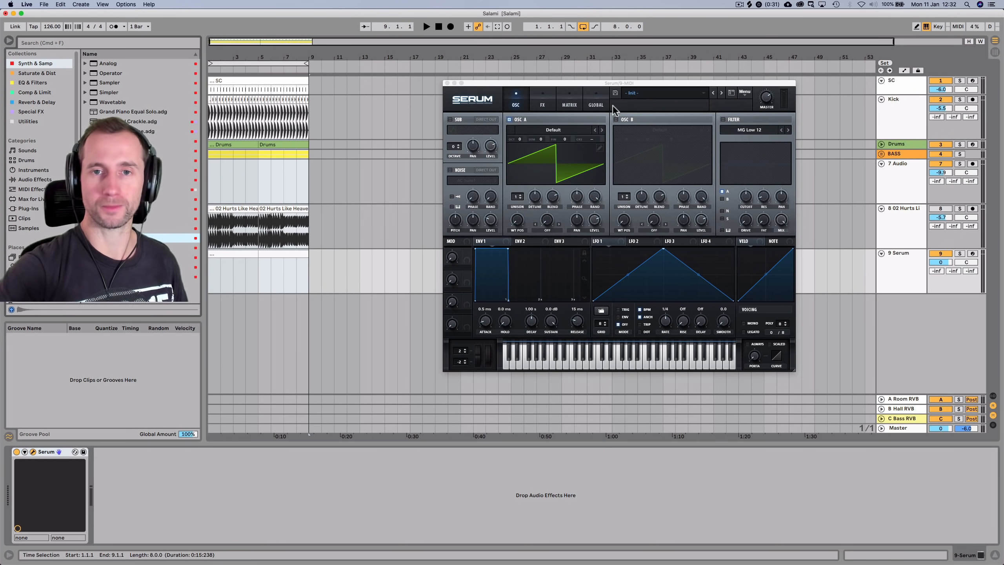
Record-arm the Serum track, load the MAL - Jungle Kalimba Synth preset, and audition it from the start
left_click(973, 254)
left_click(658, 93)
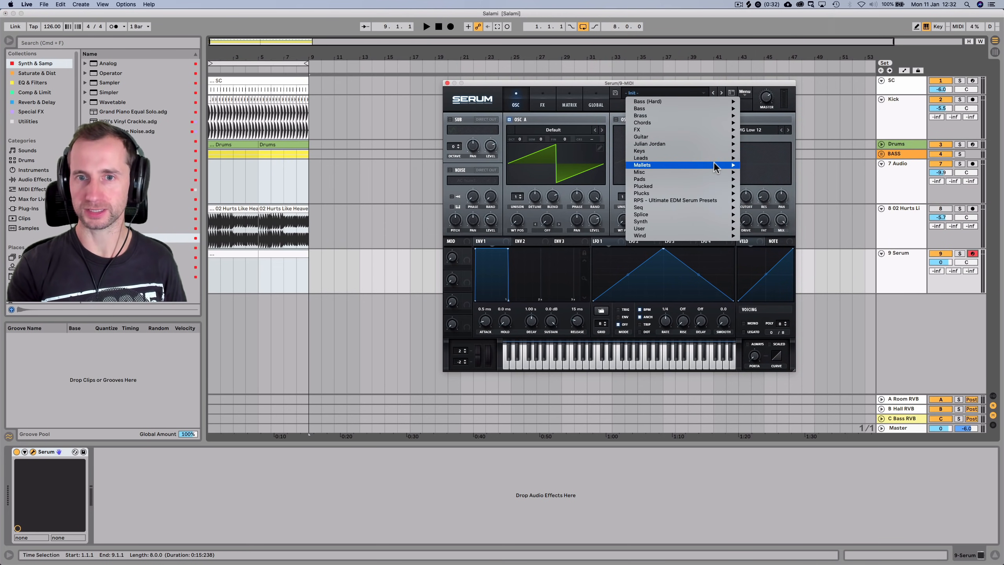
mouse_move(707, 157)
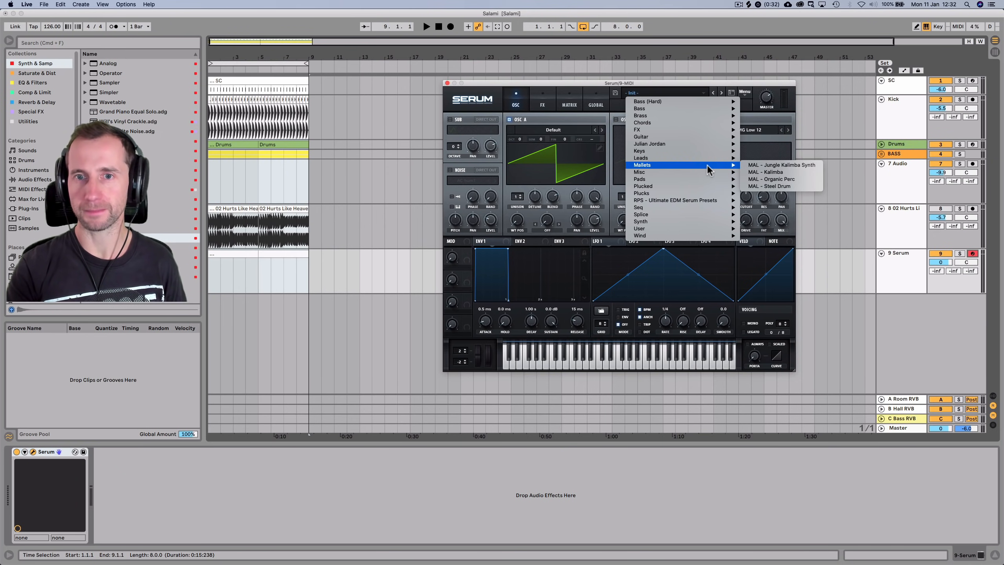
left_click(768, 167)
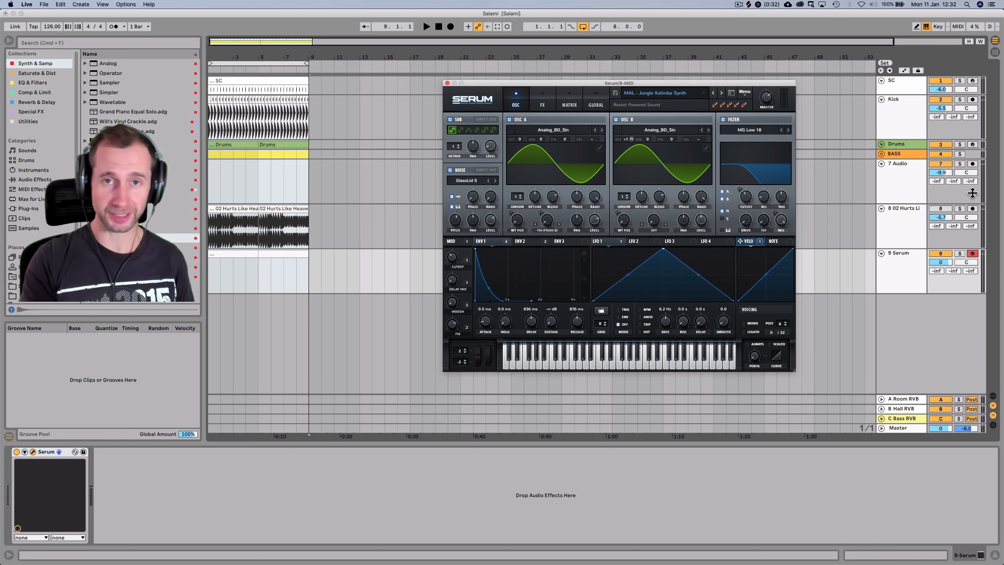
left_click(439, 27)
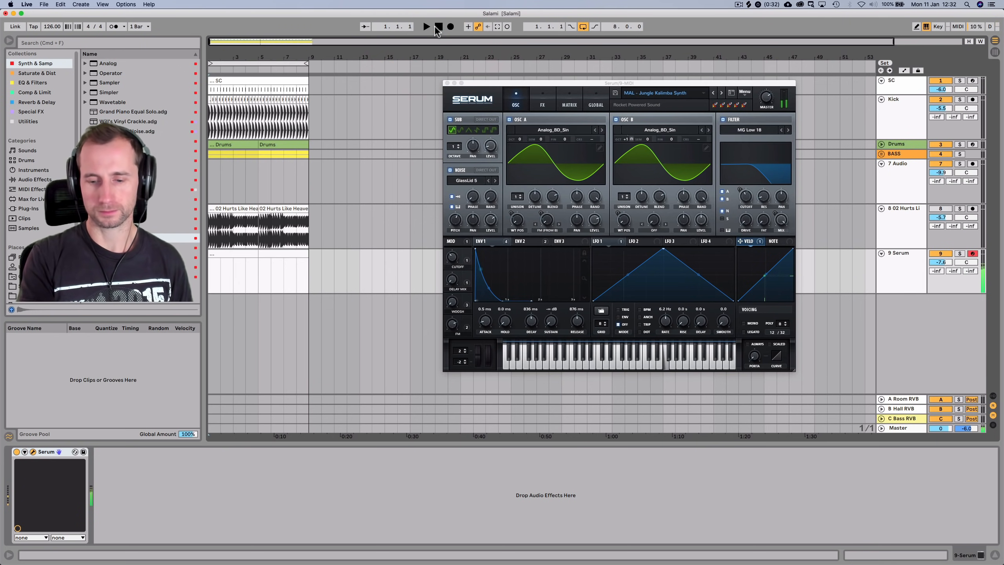
left_click(427, 26)
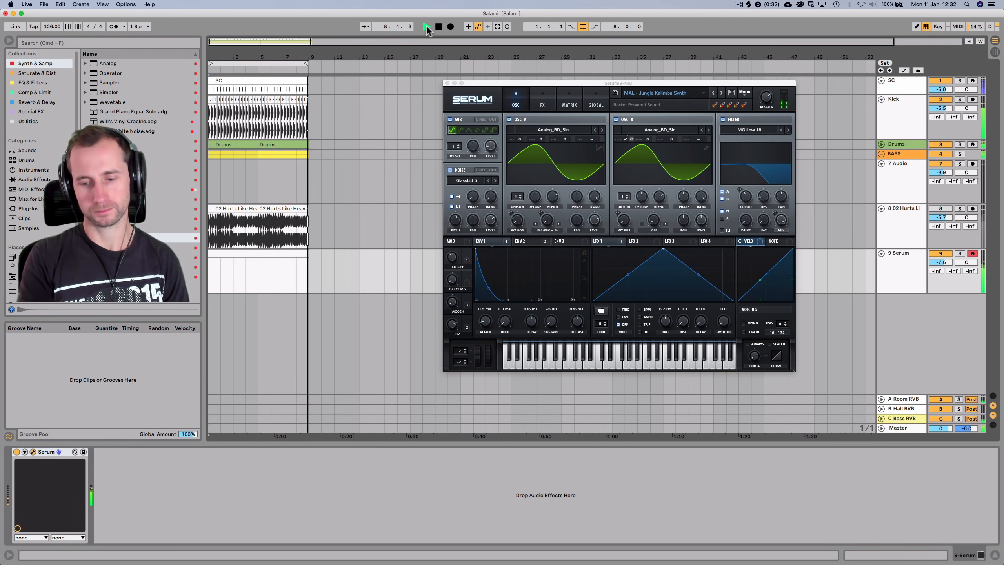
key("space")
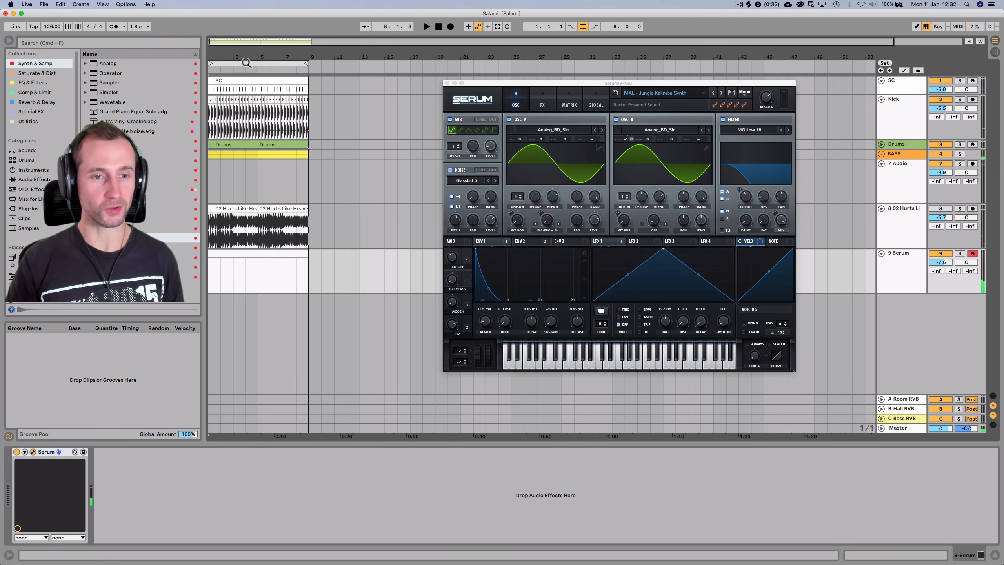
Create a MIDI clip on the Serum track and draw repeated E4 notes at its start
double_click(228, 255)
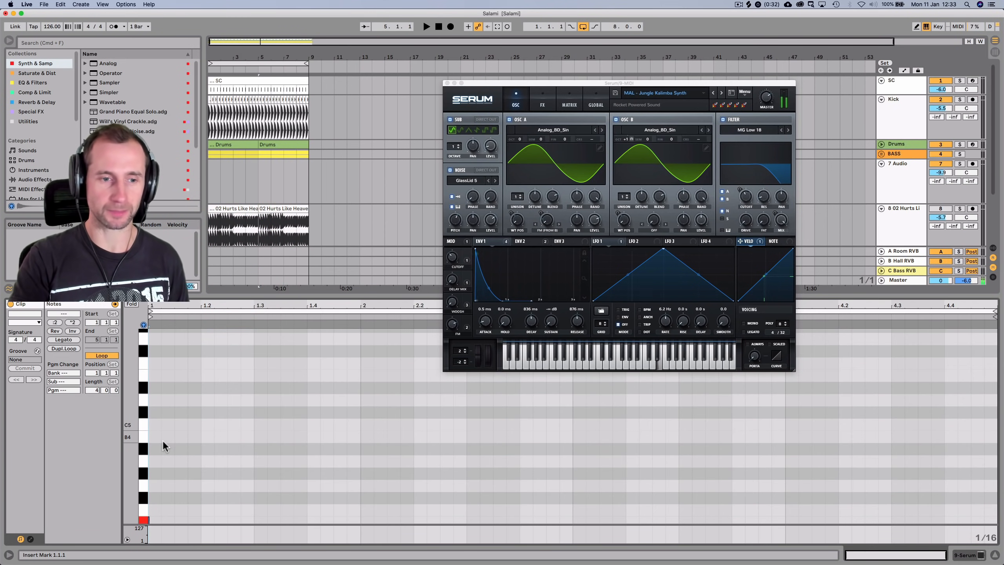
scroll(158, 510, "down", 1)
scroll(155, 502, "down", 2)
double_click(152, 497)
key("space")
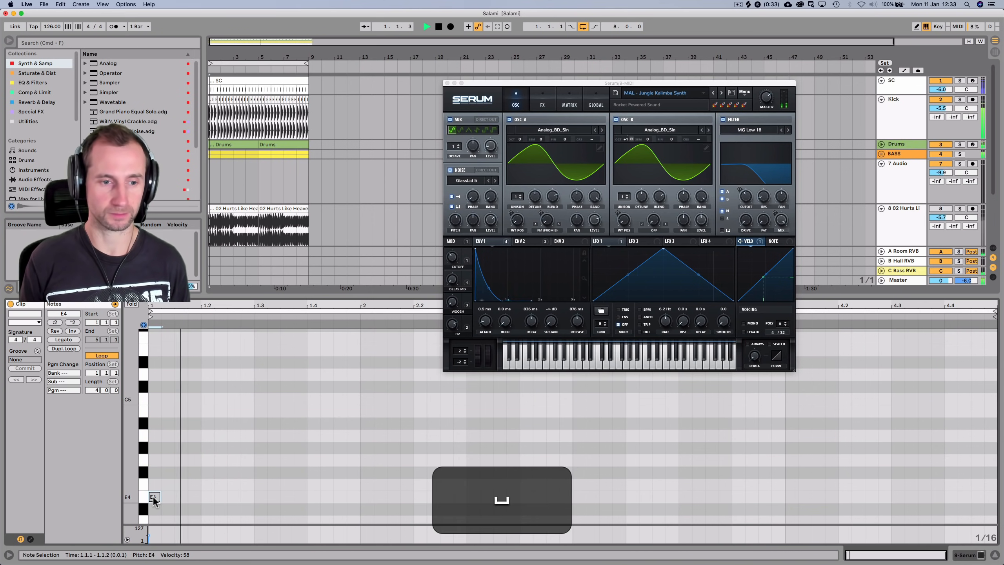
left_click_drag(195, 503, 226, 502)
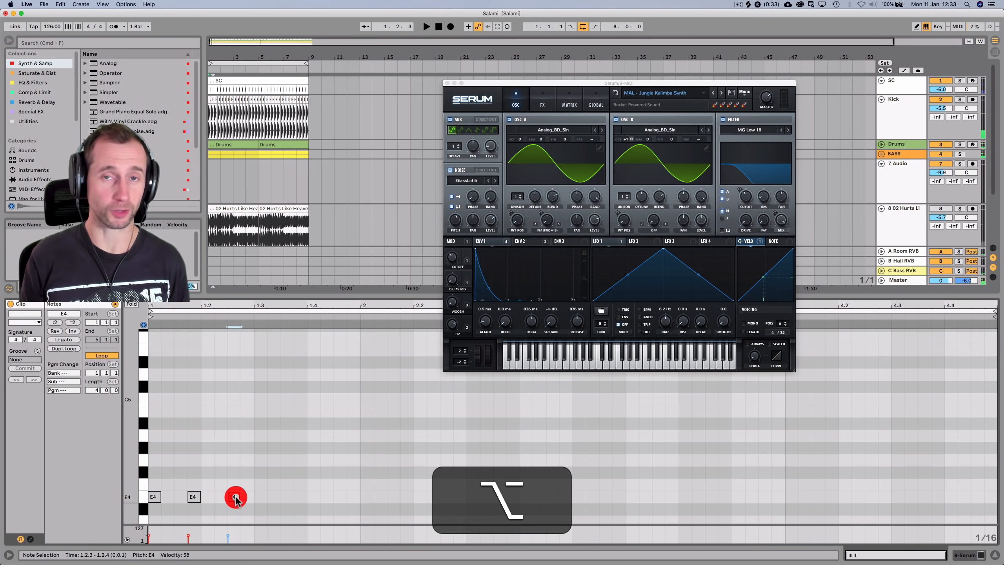
left_click(195, 497)
key("alt+space")
key("alt+space")
Add a C4 note at 1.3.4 and further note copies at 1.4.1 and 1.4.3
scroll(282, 484, "down", 3)
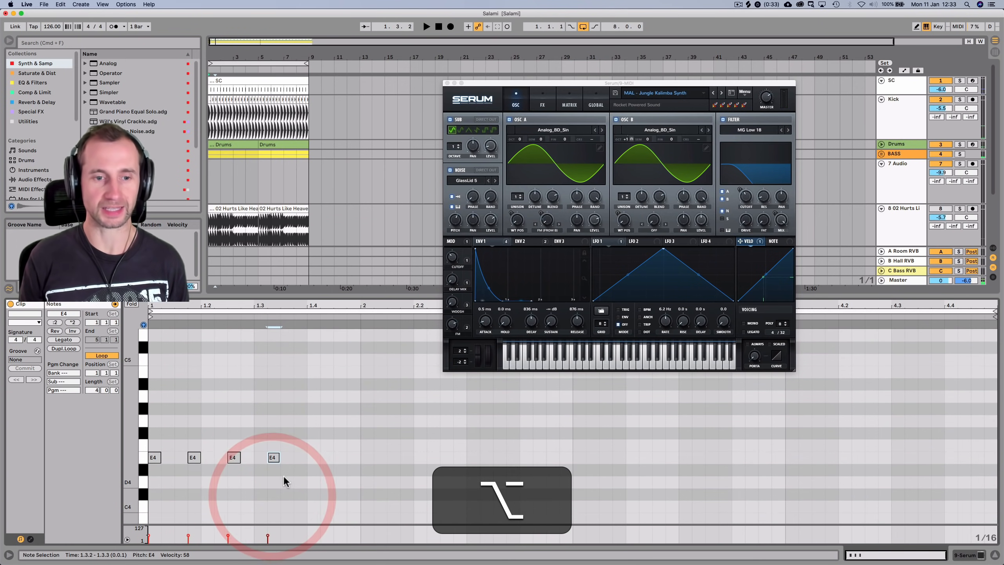
left_click_drag(273, 460, 301, 503)
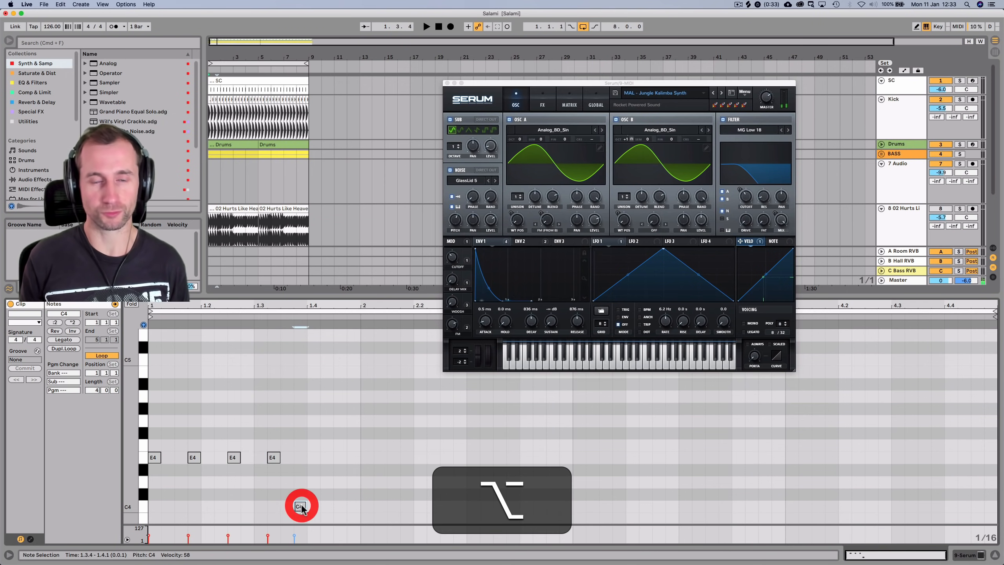
scroll(305, 499, "down", 2)
key("space")
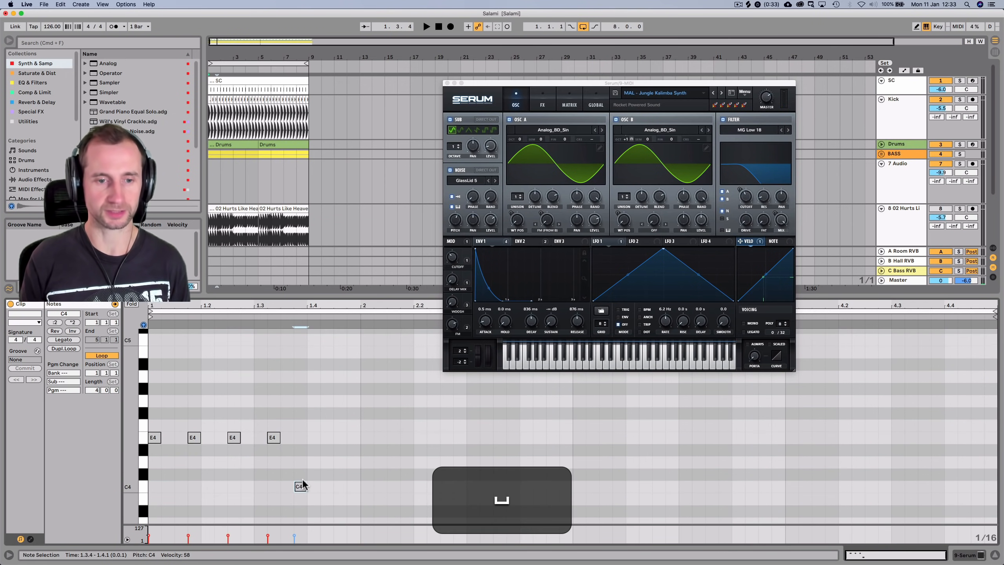
left_click_drag(303, 486, 349, 438)
left_click(349, 438)
key("space")
key("space")
Duplicate the first bar's notes into bar 2 and close the Serum window
left_click_drag(358, 497, 141, 376)
key("ctrl+d")
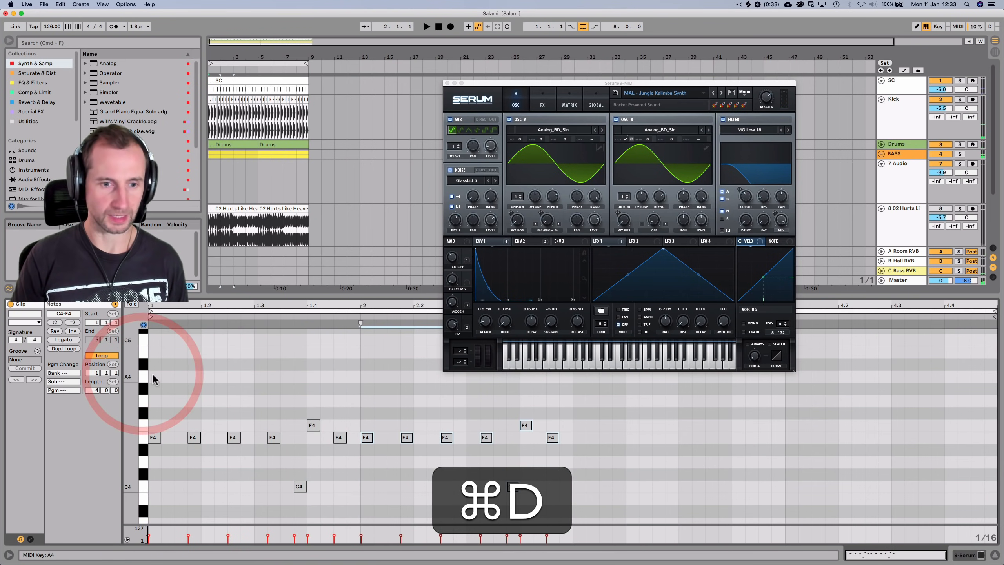
key("space")
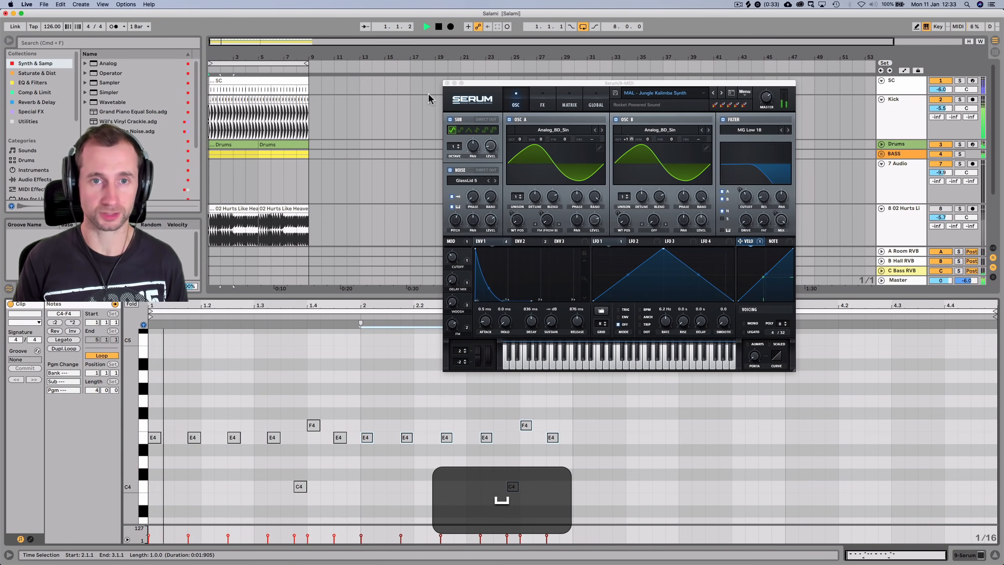
left_click(447, 83)
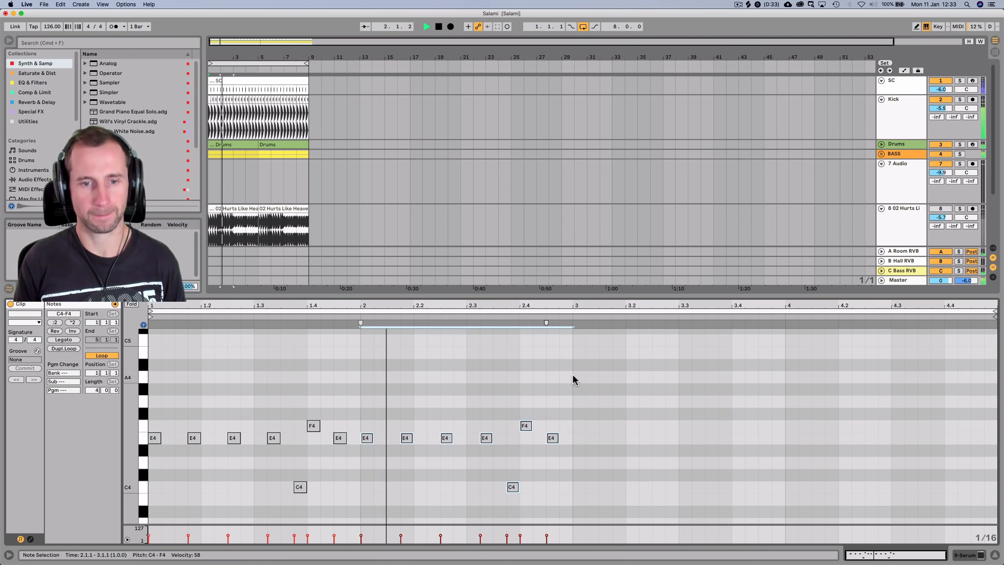
Copy an E4 later into bar 2 and add C4 notes at the start of bar 3
key("space")
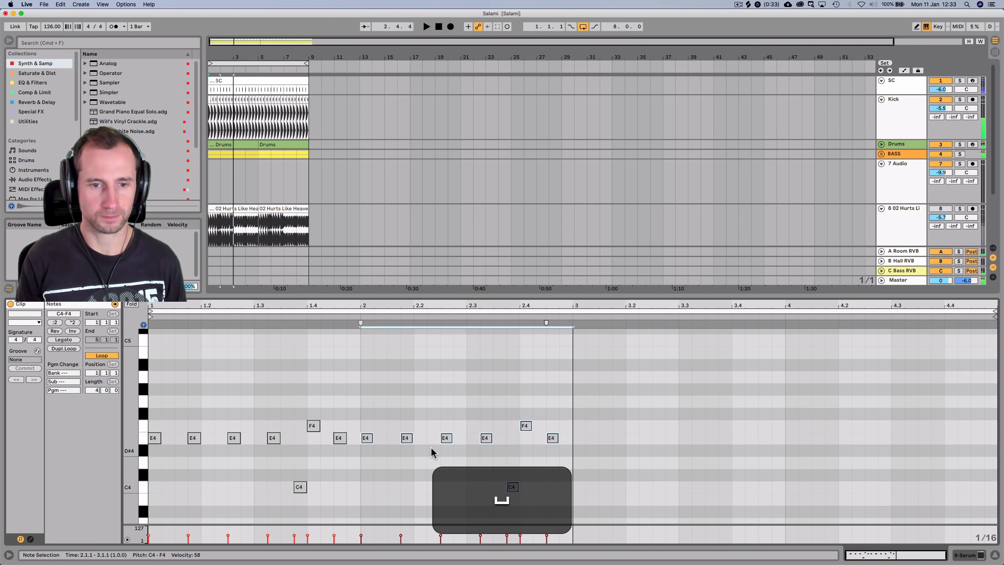
left_click(365, 438)
left_click_drag(365, 438, 392, 438)
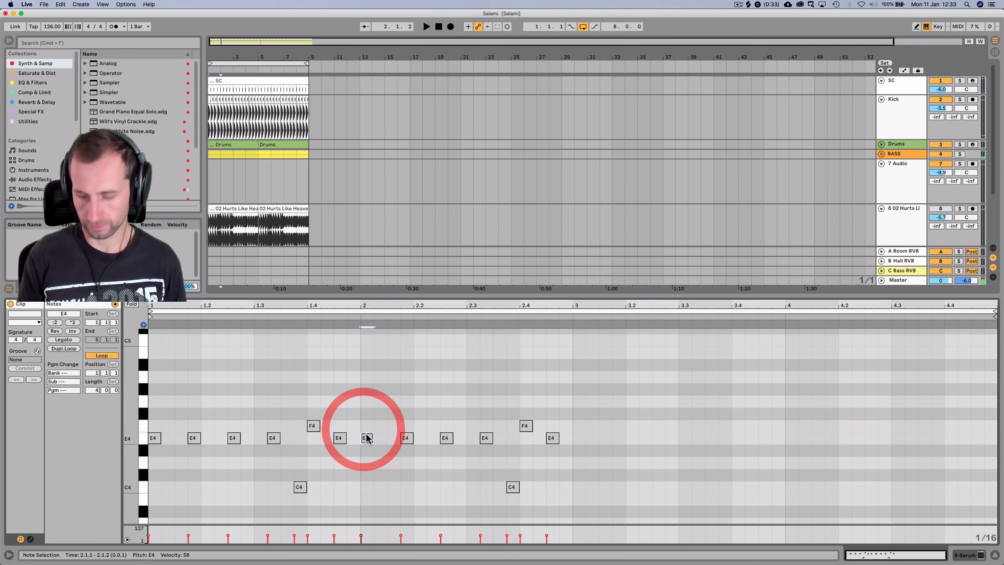
left_click_drag(578, 500, 620, 491)
left_click_drag(619, 490, 651, 491)
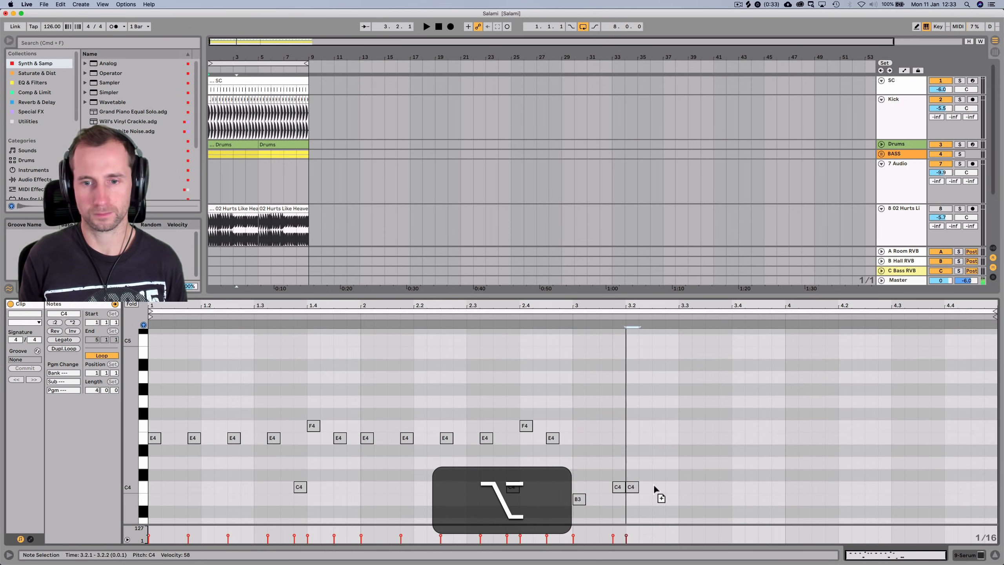
key("space")
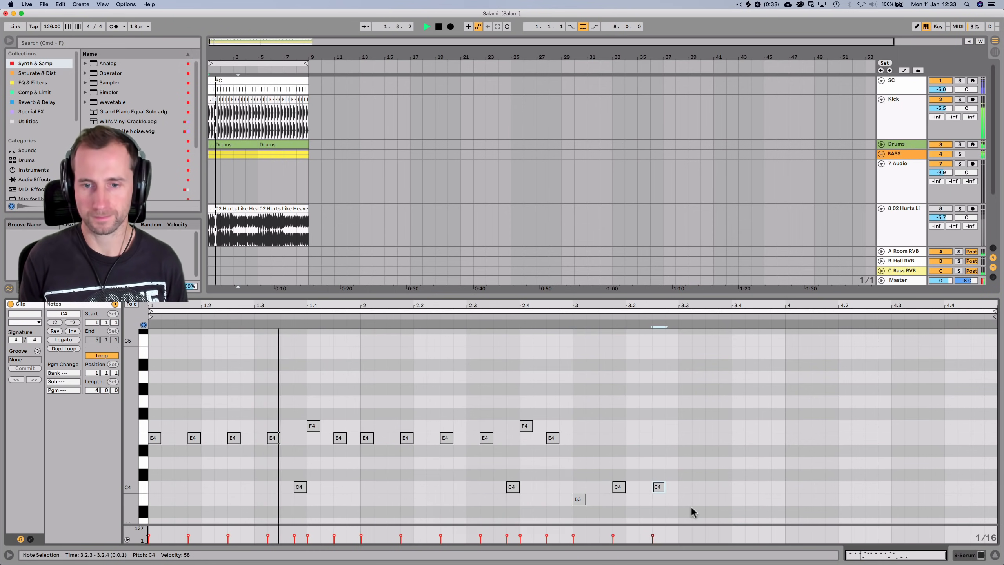
Fill out bar 3 with a B3, an F4 followed by E4, and an A3 note
left_click_drag(659, 489, 738, 490)
key("Down")
key("Left")
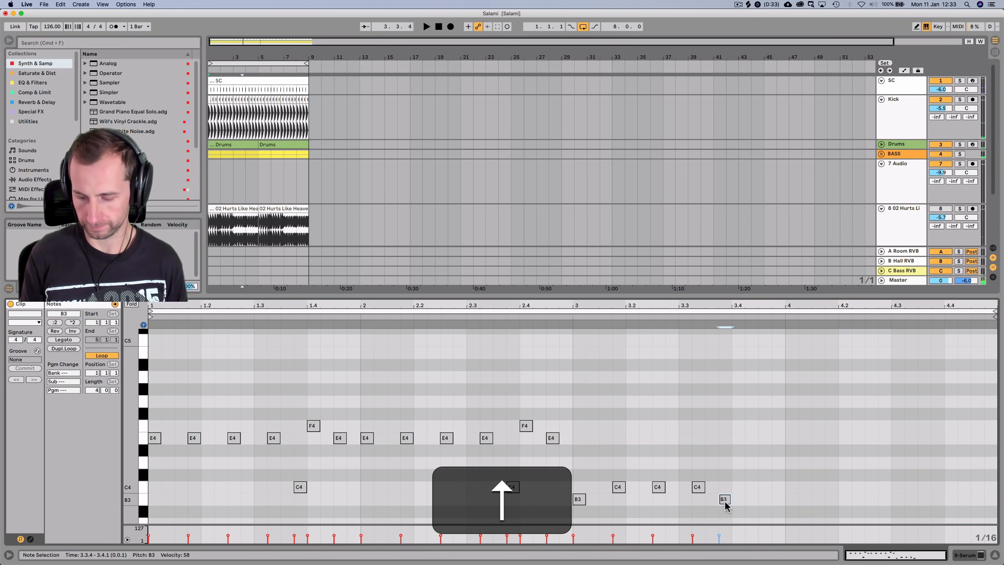
left_click_drag(726, 501, 747, 463)
left_click_drag(740, 429, 764, 443)
scroll(731, 428, "down", 3)
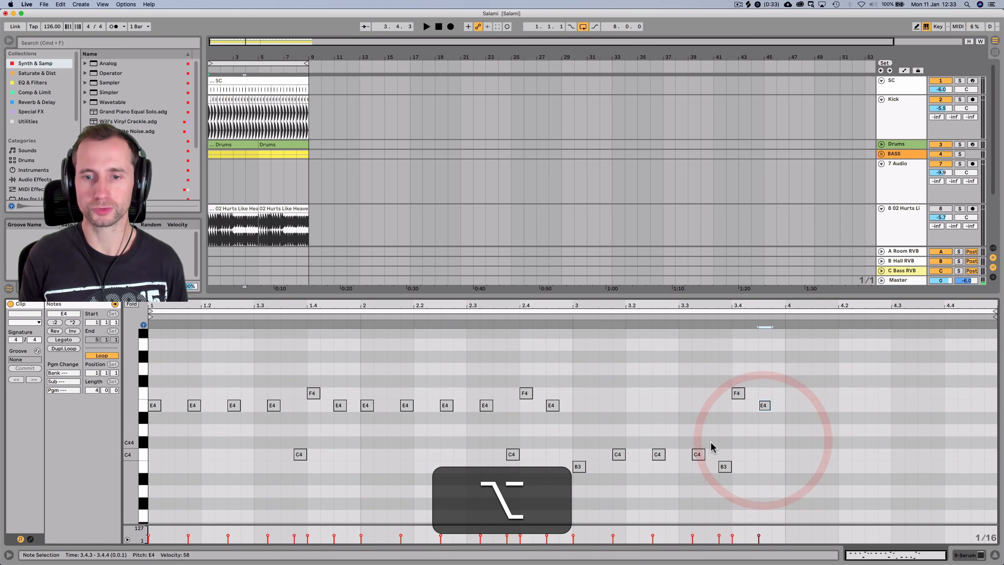
left_click(723, 466)
key("Down")
key("Down")
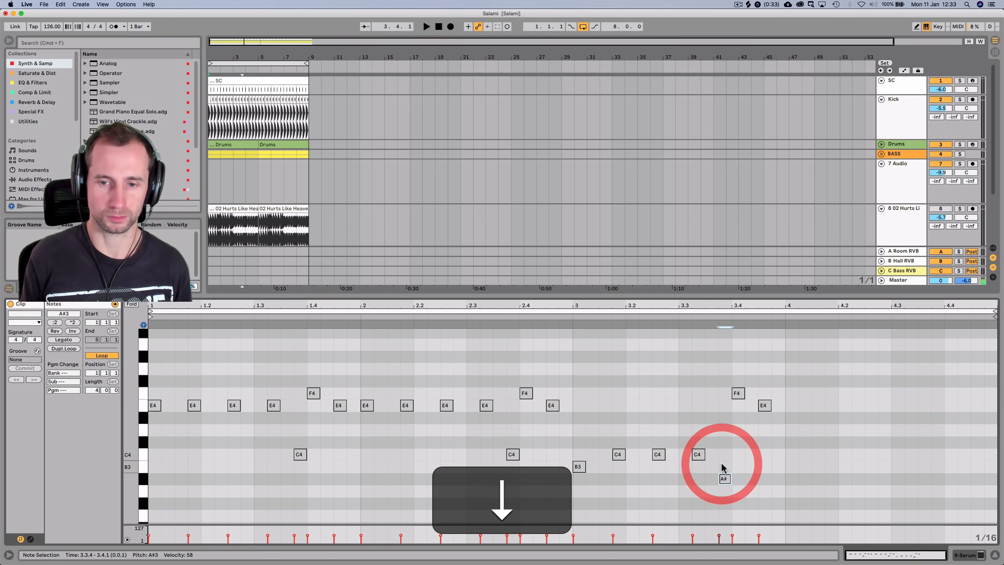
left_click(564, 315)
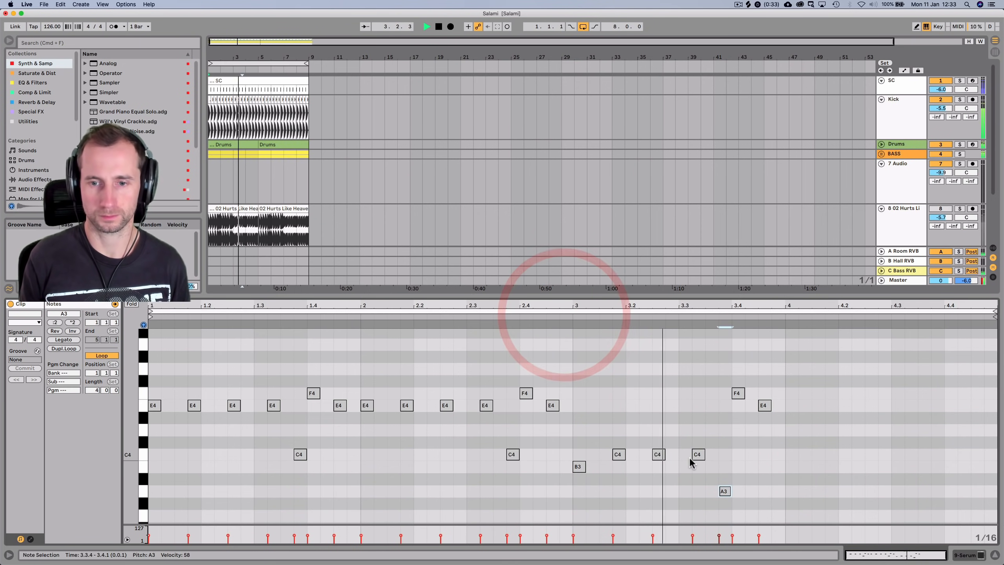
key("space")
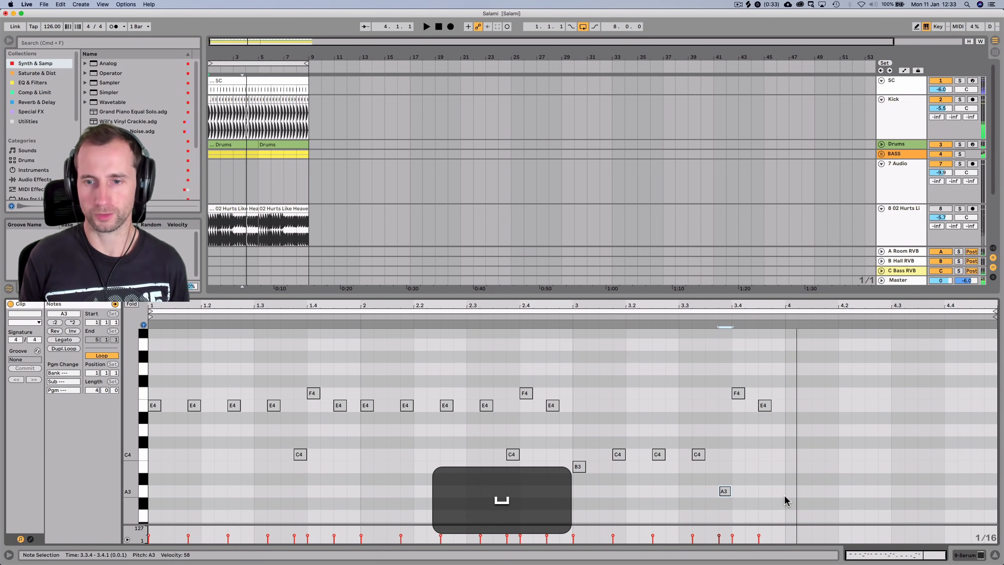
Duplicate bar 3 into bar 4, raising its final F4 a semitone and shifting it one step earlier
left_click_drag(785, 497, 619, 362)
key("super+d")
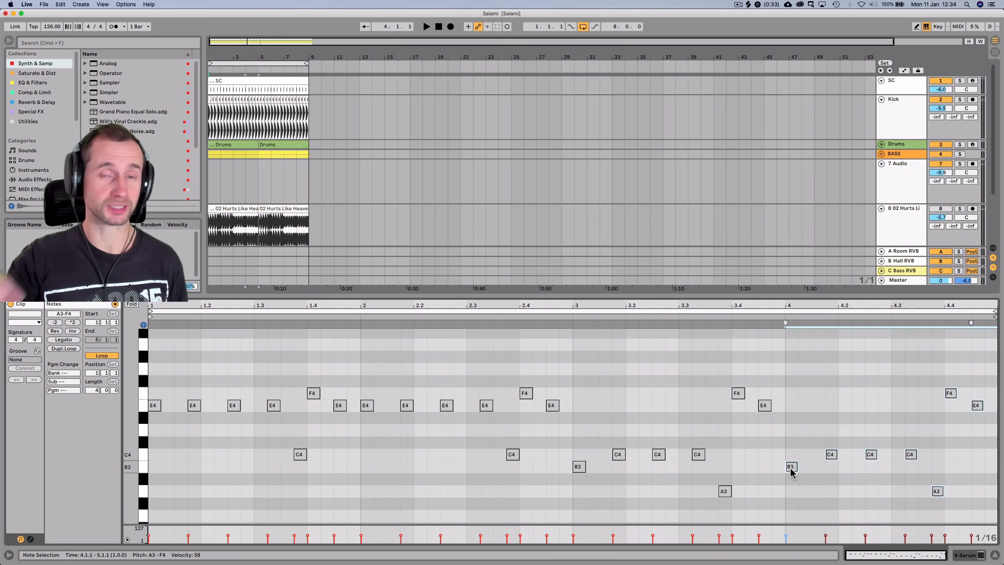
left_click(831, 454)
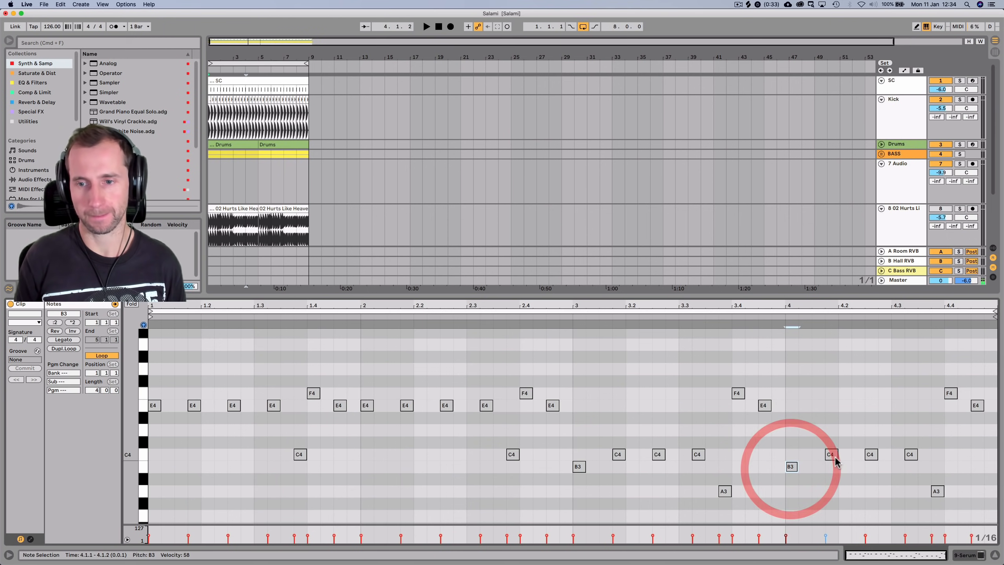
left_click(870, 454)
left_click(911, 455)
left_click(936, 491)
left_click(950, 394)
key("Up")
key("Up")
mouse_move(972, 384)
left_mouse_down()
mouse_move(963, 396)
mouse_move(976, 406)
mouse_move(990, 392)
left_mouse_up()
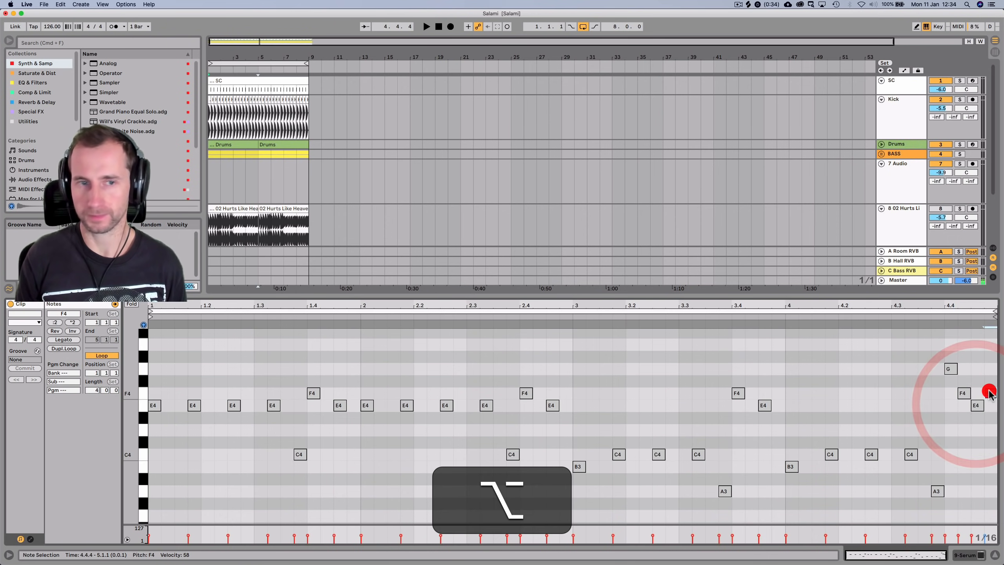
key("shift+Tab")
key("space")
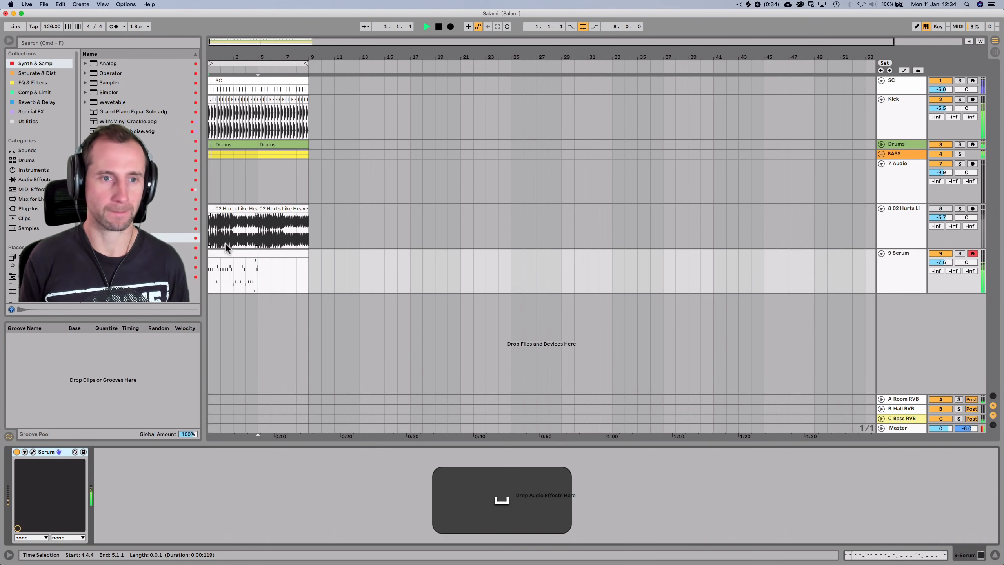
Duplicate the four-bar Serum clip into bars 5–8, consolidate the copy, and reopen Serum's editor
left_click(217, 253)
key("cmd+d")
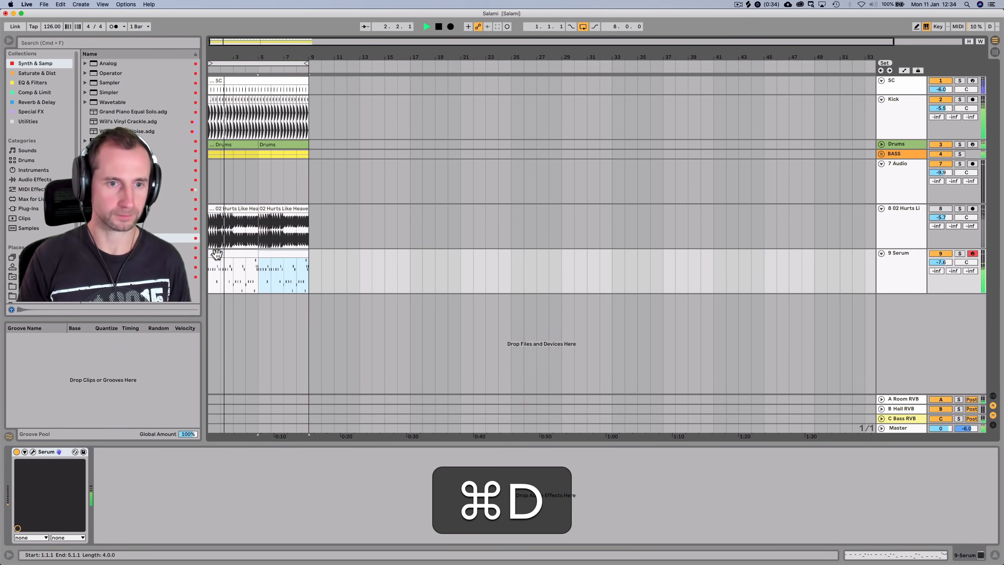
left_click(217, 253)
left_click(298, 257, "shift")
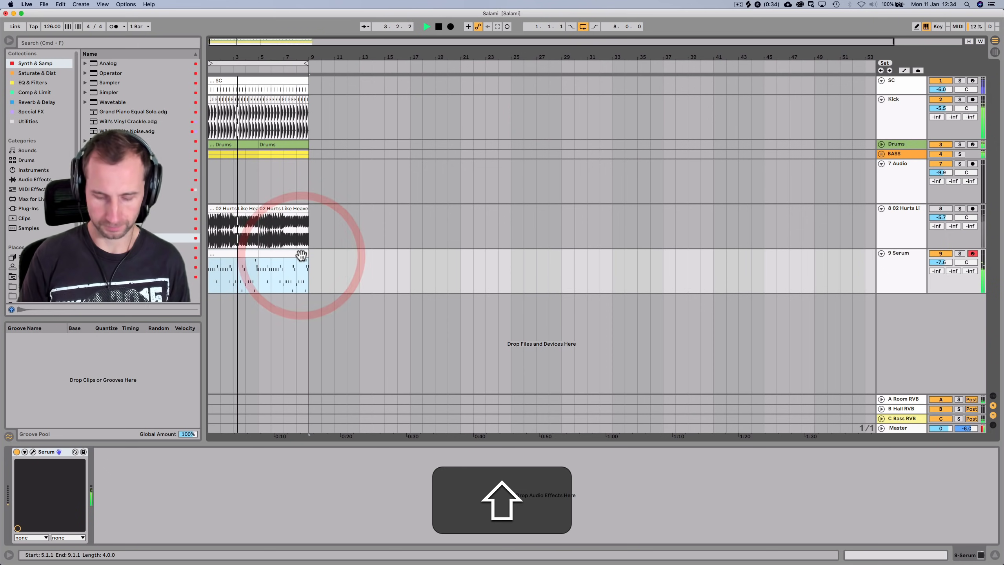
left_click(287, 254)
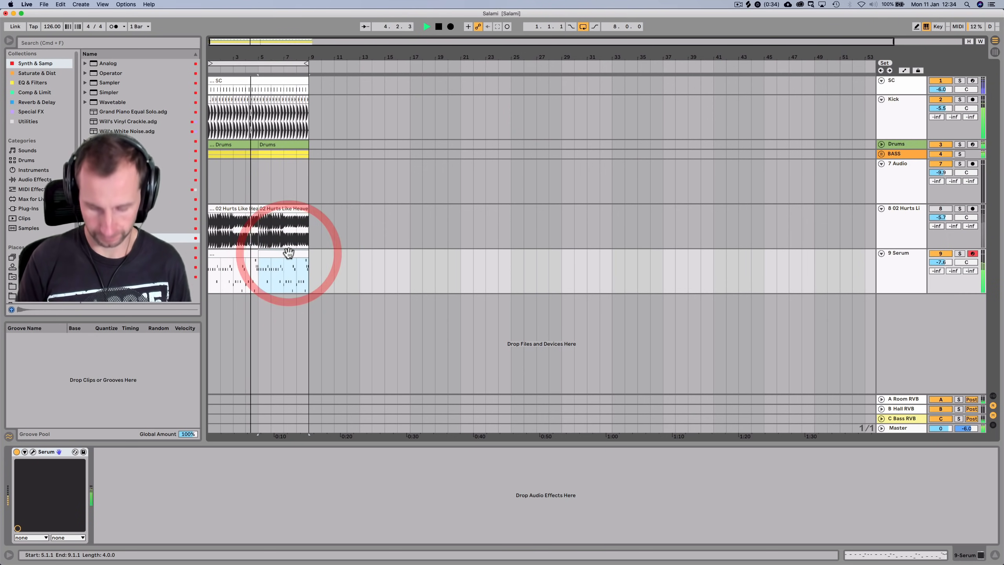
key("cmd+j")
left_click(235, 254)
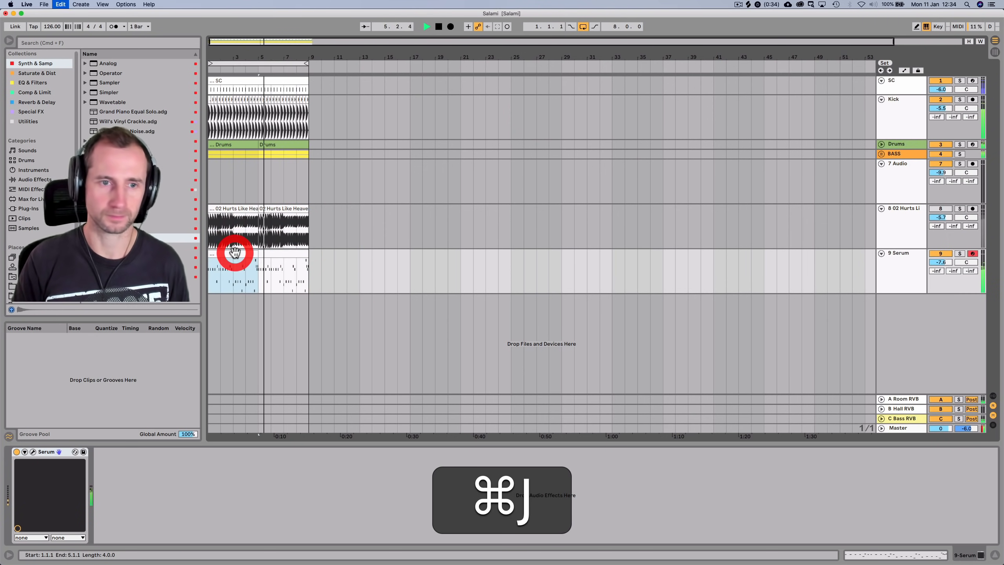
left_click(34, 452)
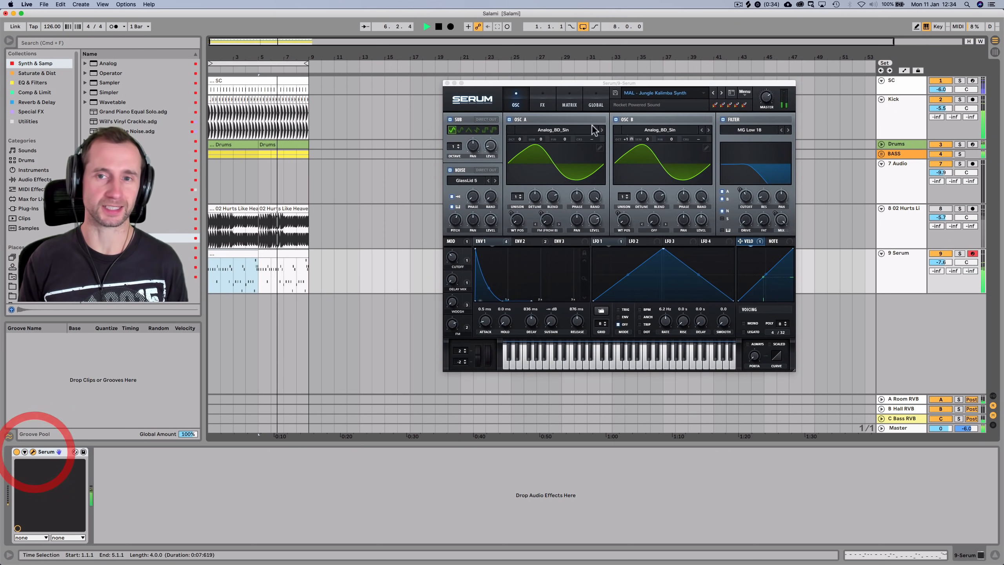
Step through Serum's presets to MAL - Kalimba and close the Serum editor
left_click(721, 94)
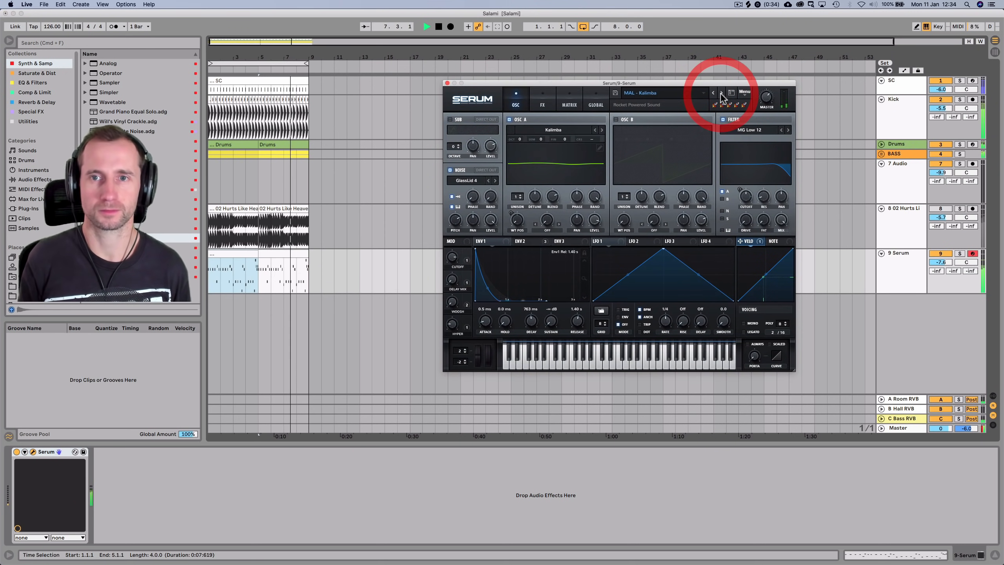
left_click(721, 95)
left_click(720, 94)
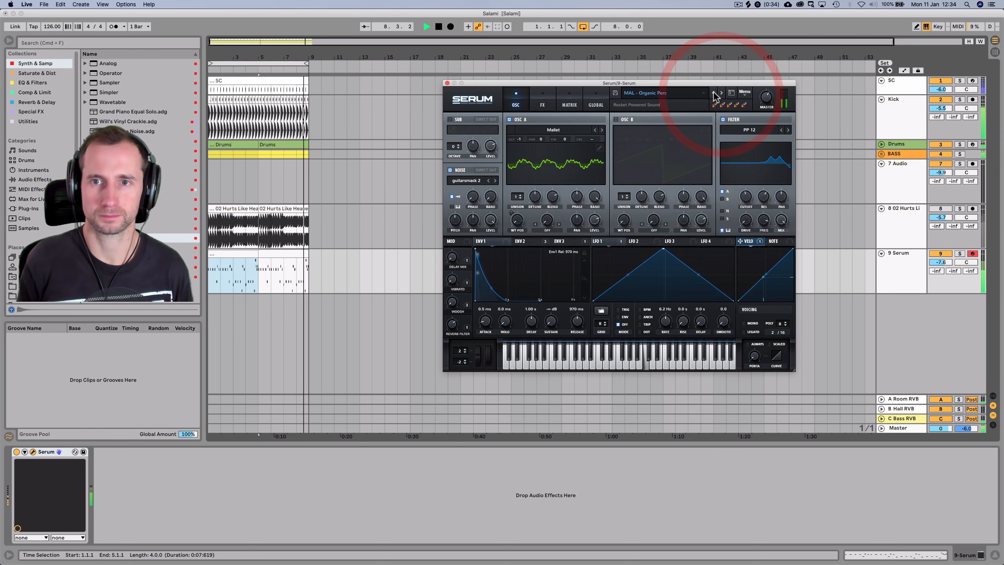
left_click(719, 95)
left_click(714, 94)
left_click(714, 94)
left_click(713, 92)
left_click(720, 94)
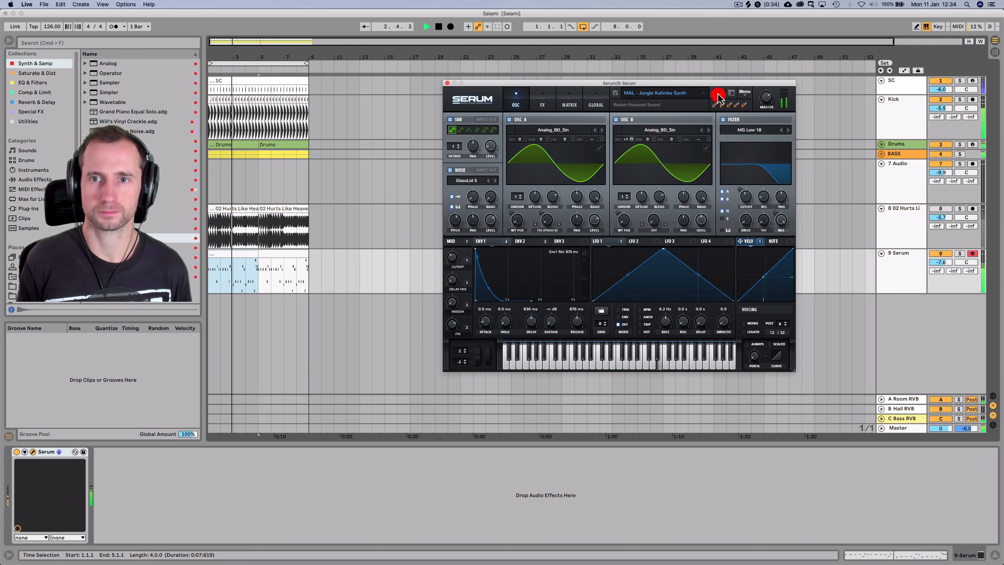
left_click(447, 83)
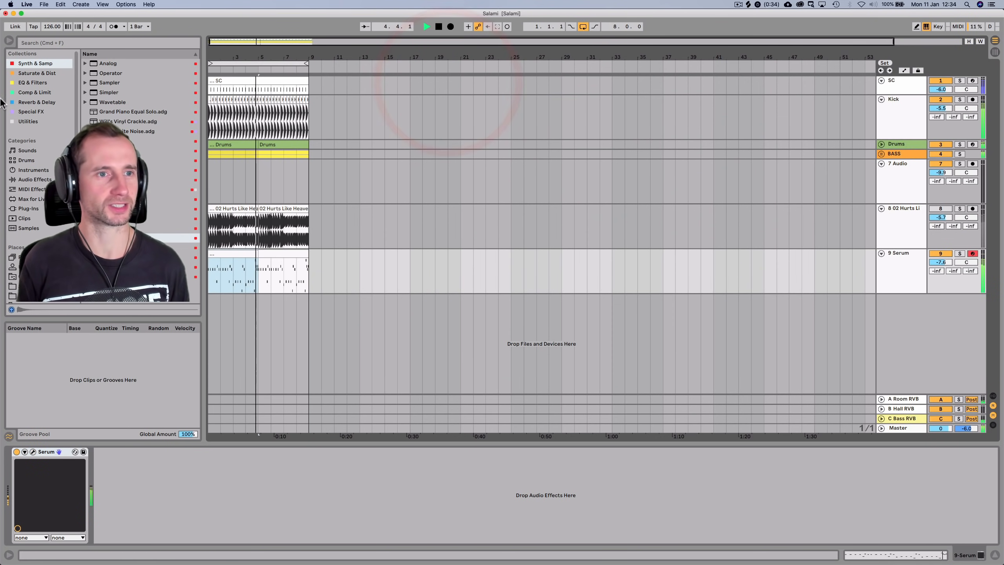
Select the 9 Serum track and check the B Hall RVB return's effects in the mixer
key("space")
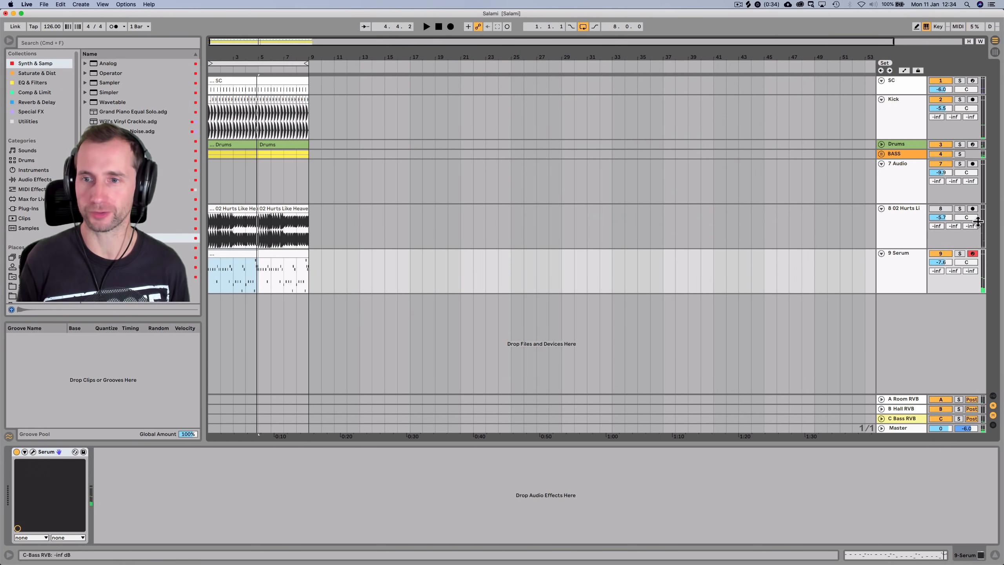
left_click(900, 278)
key("Tab")
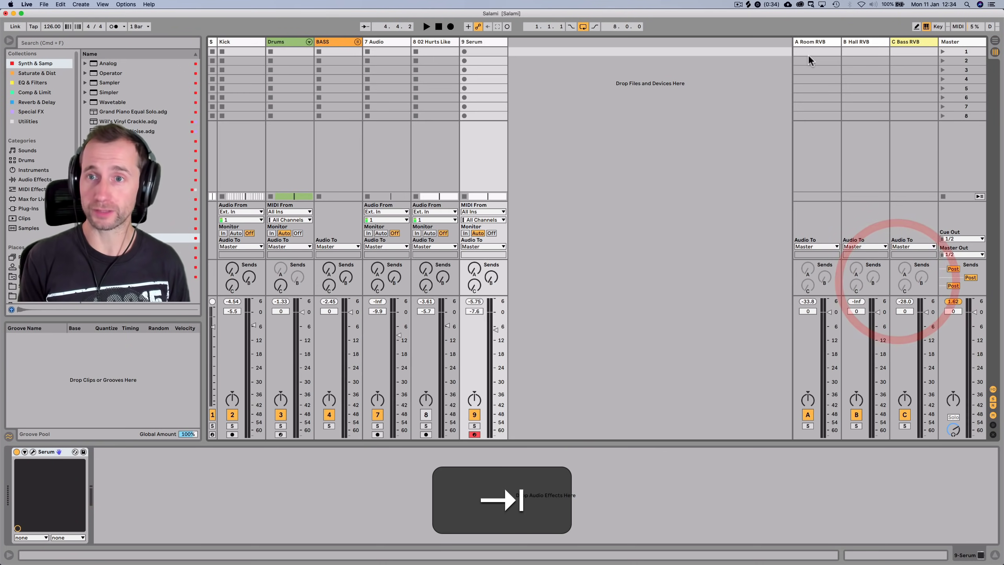
left_click(861, 43)
key("Tab")
Raise the 9 Serum track's B send to about -13 dB into the hall reverb
left_click(905, 273)
key("space")
left_click_drag(954, 270, 954, 247)
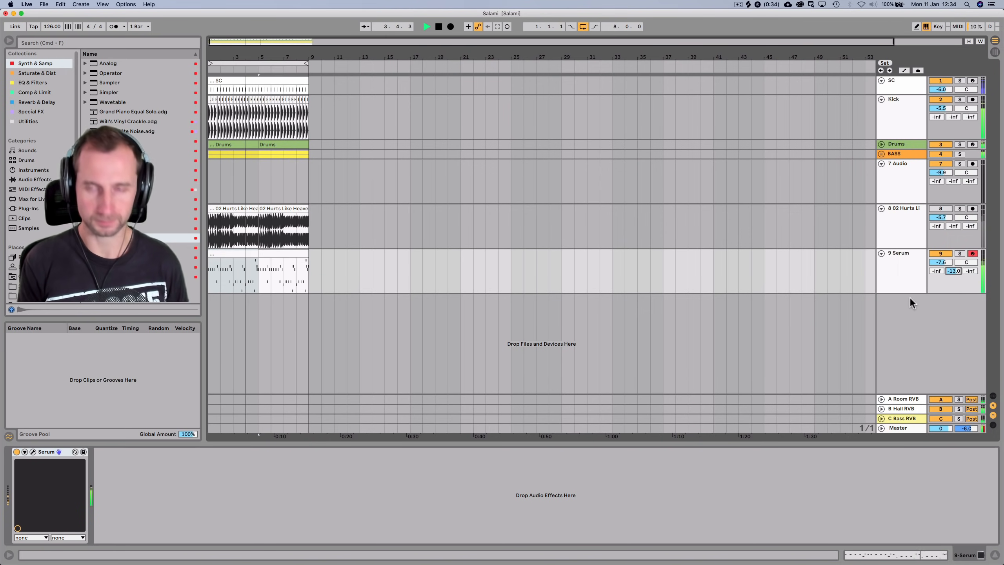
key("Tab")
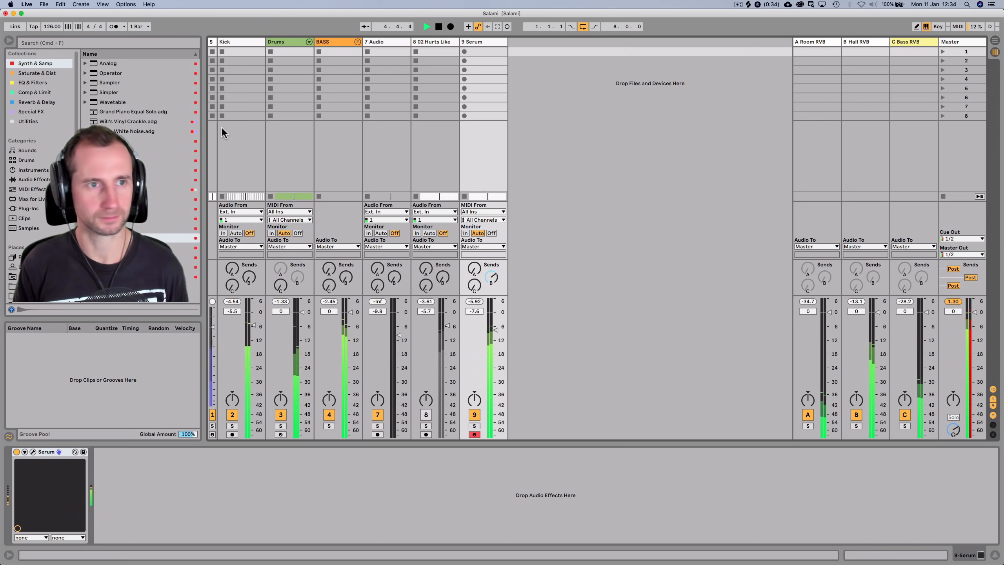
left_click(29, 92)
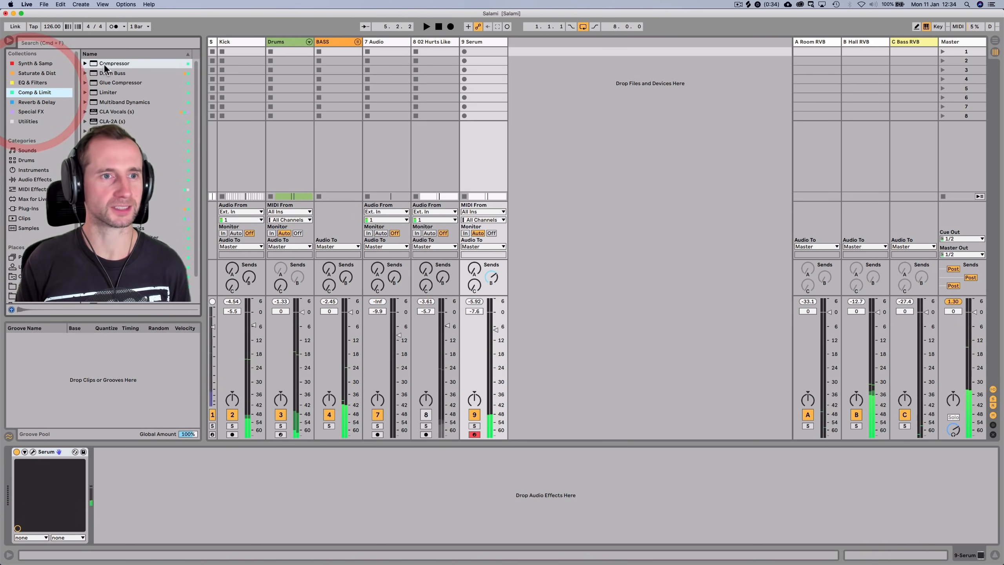
Add a Compressor to the B Hall RVB return, sidechained from the 9-Serum track
left_click_drag(726, 60, 855, 47)
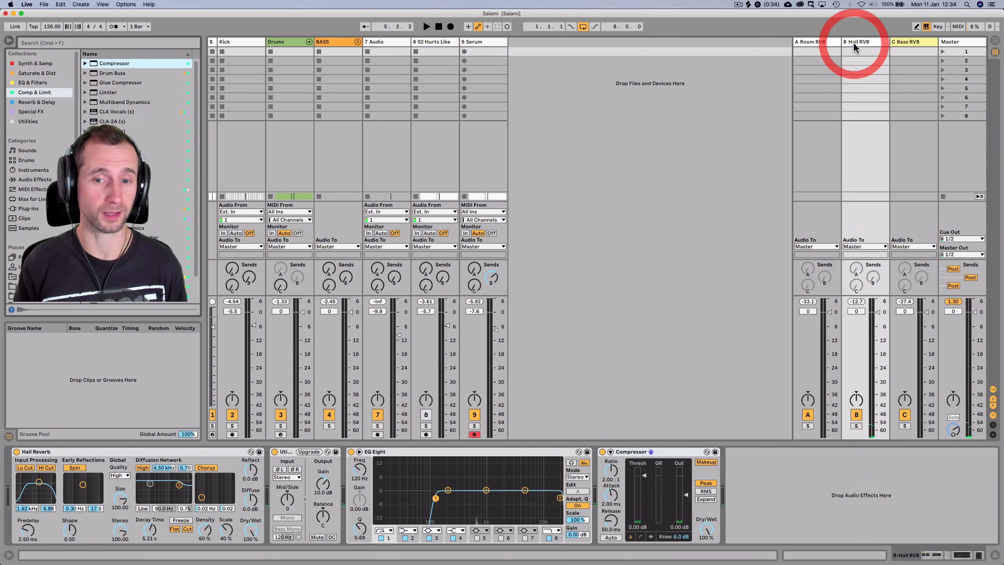
left_click(611, 451)
left_click(618, 477)
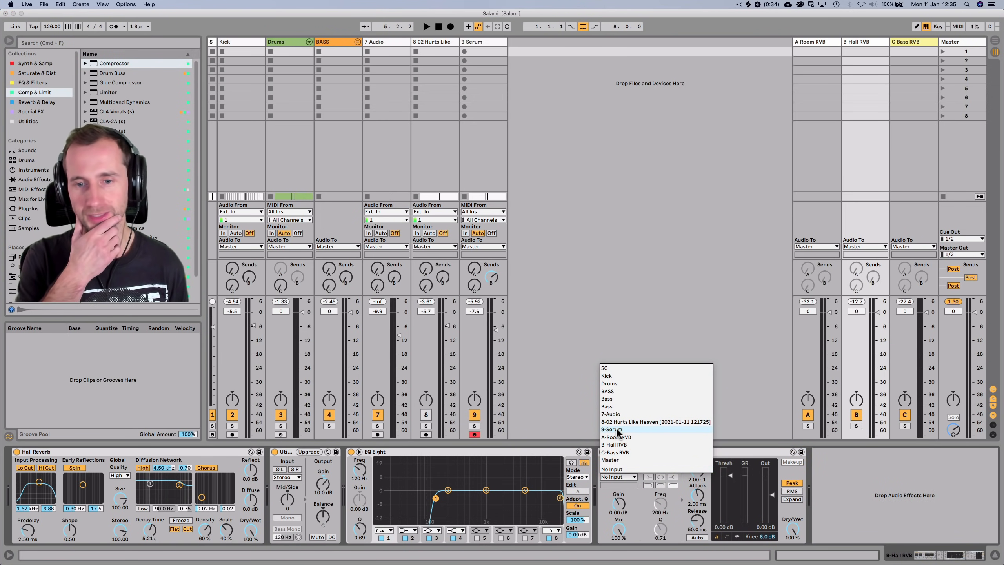
left_click(616, 429)
Compare the mix with the reverb compressor bypassed and active, resetting the master peak meter
key("space")
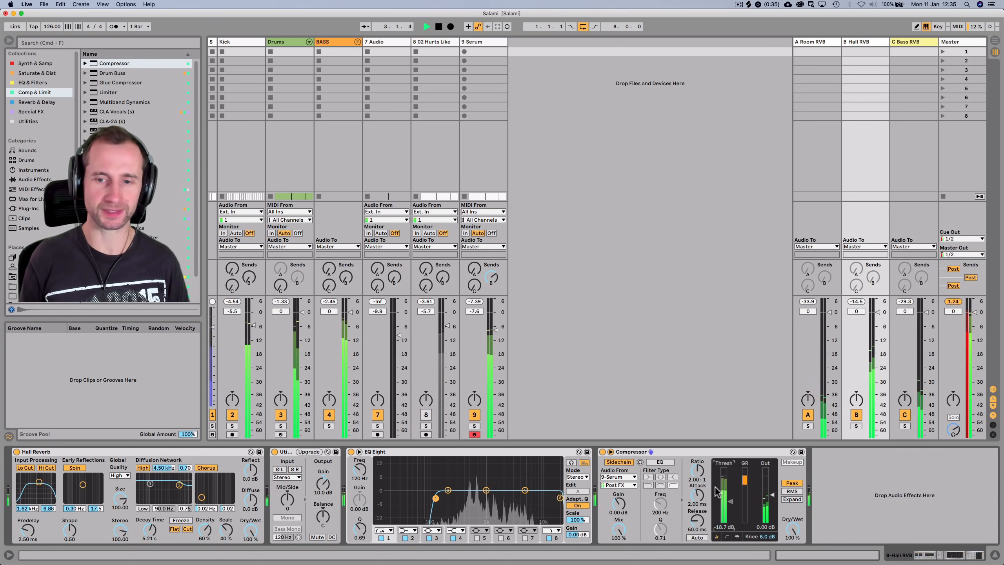
key("space")
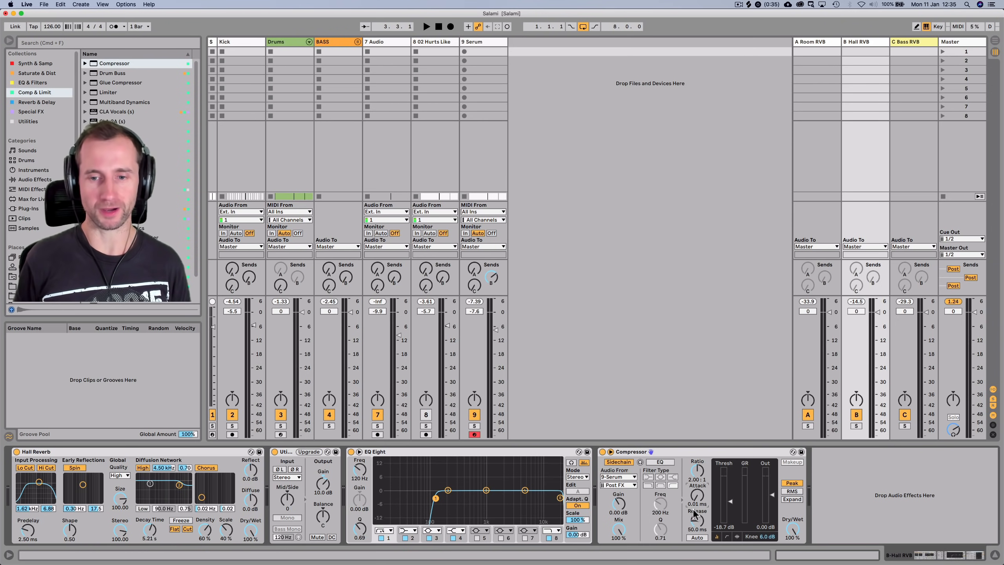
key("space")
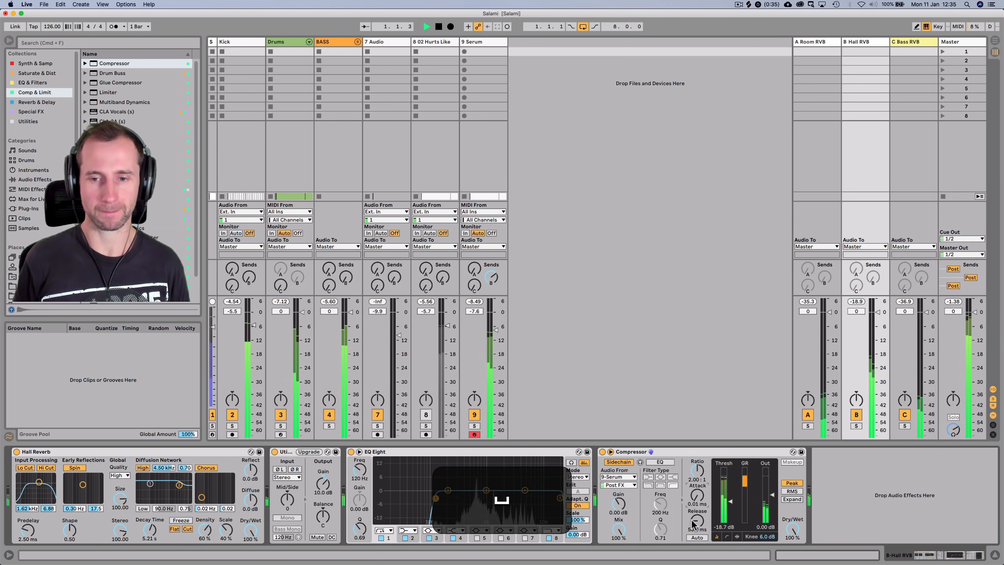
left_click(599, 452)
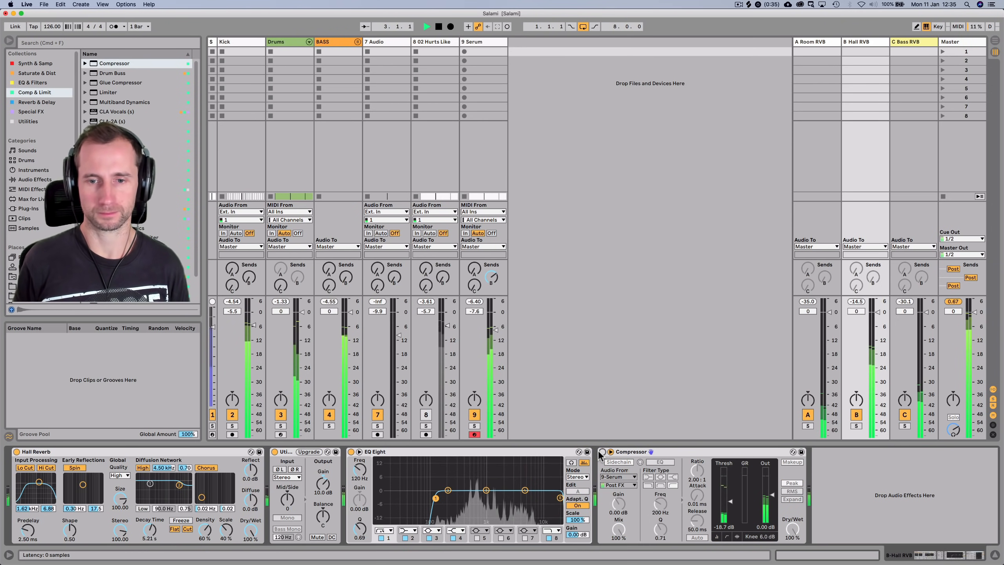
left_click(601, 452)
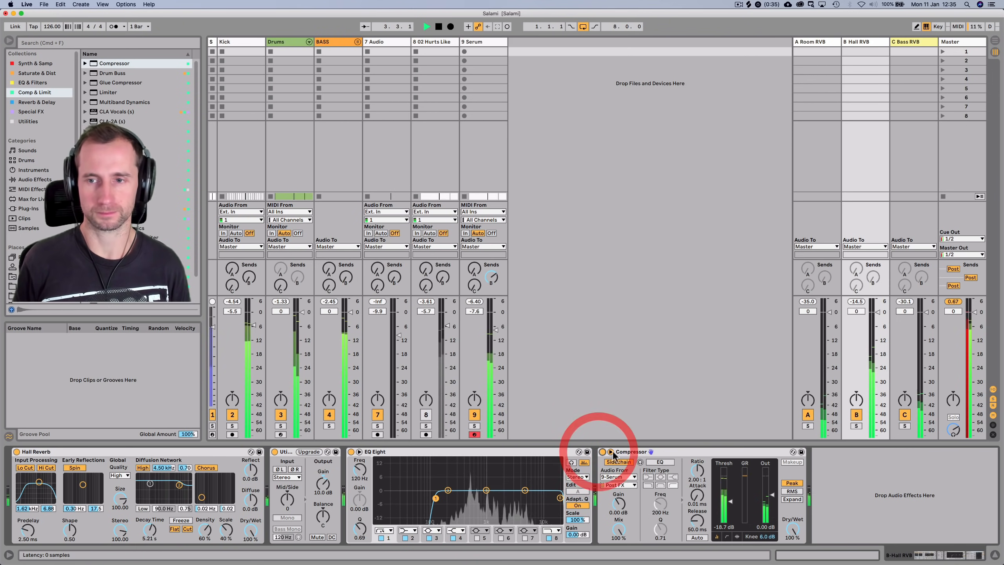
left_click(952, 302)
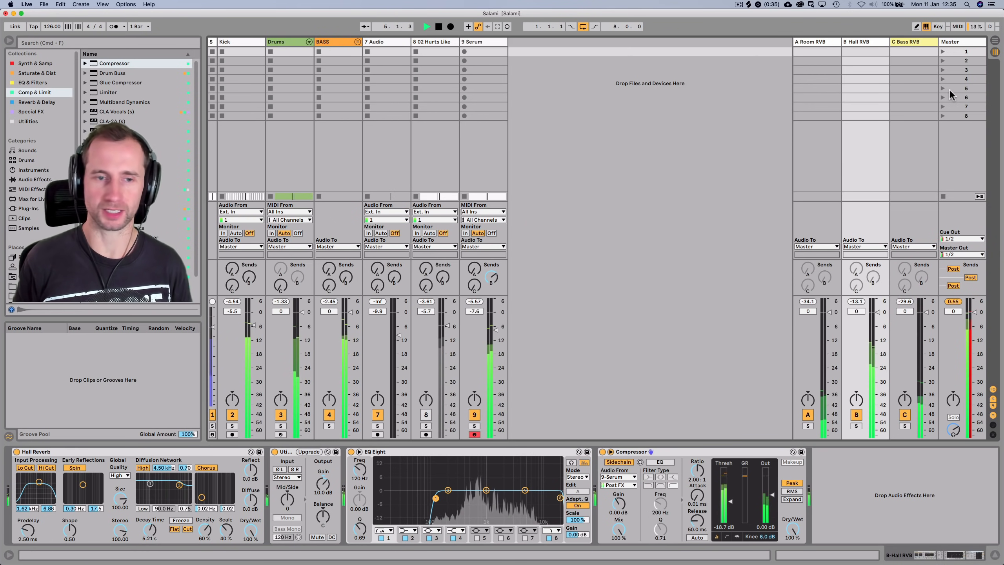
key("space")
Lower the Kick, Drums, BASS, 02 Hurts Like Heaven and Serum volumes together by about 2 dB
left_click(240, 44)
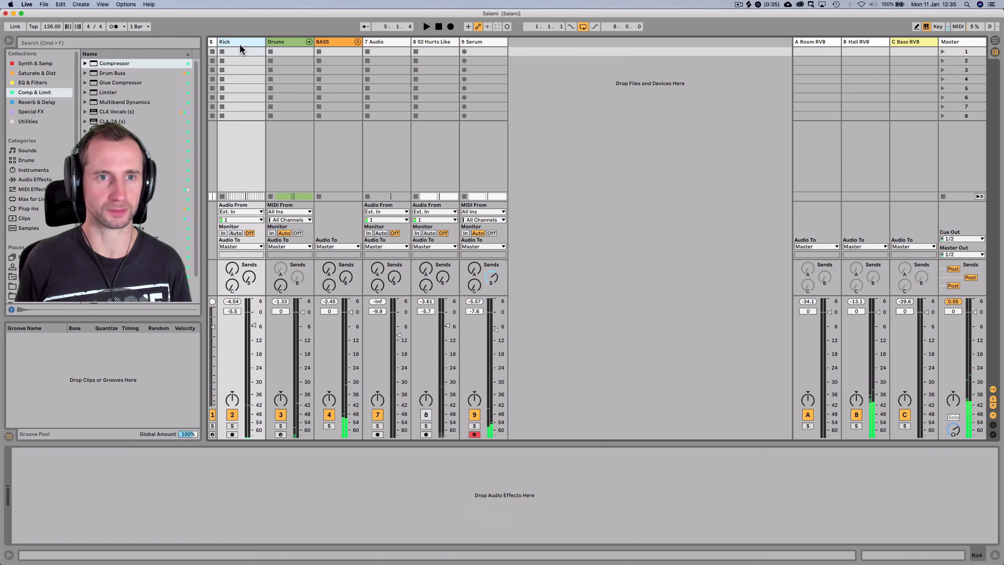
left_click(287, 40, "super")
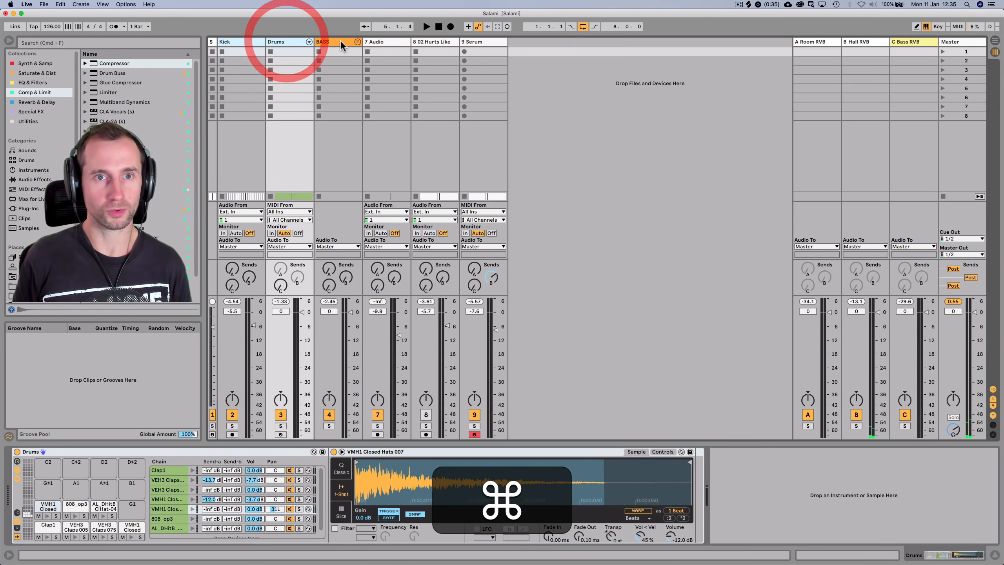
left_click(339, 41, "super")
left_click(434, 41, "super")
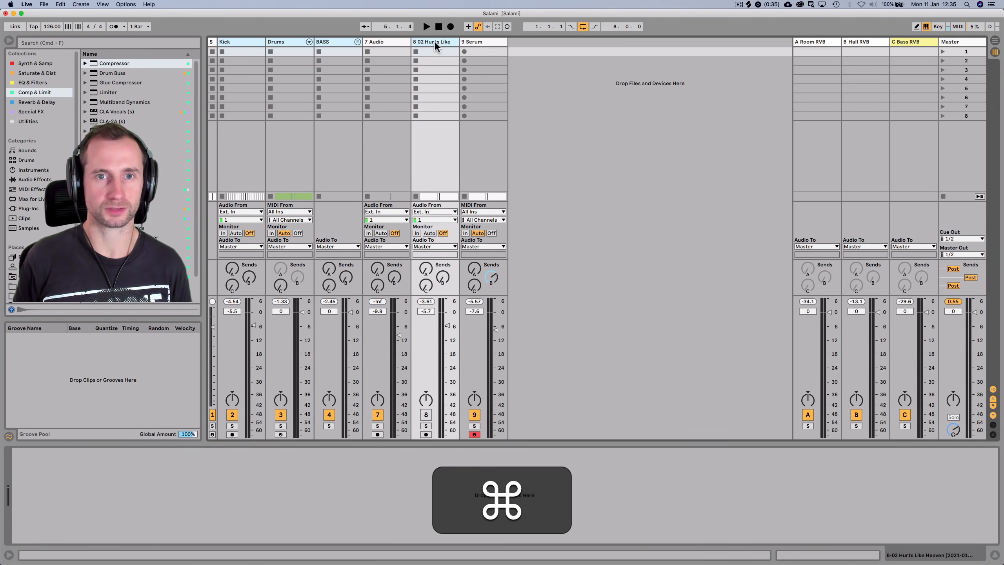
left_click(489, 40, "super")
mouse_move(492, 320)
left_mouse_down()
mouse_move(497, 353)
mouse_move(496, 337)
left_mouse_up()
key("space")
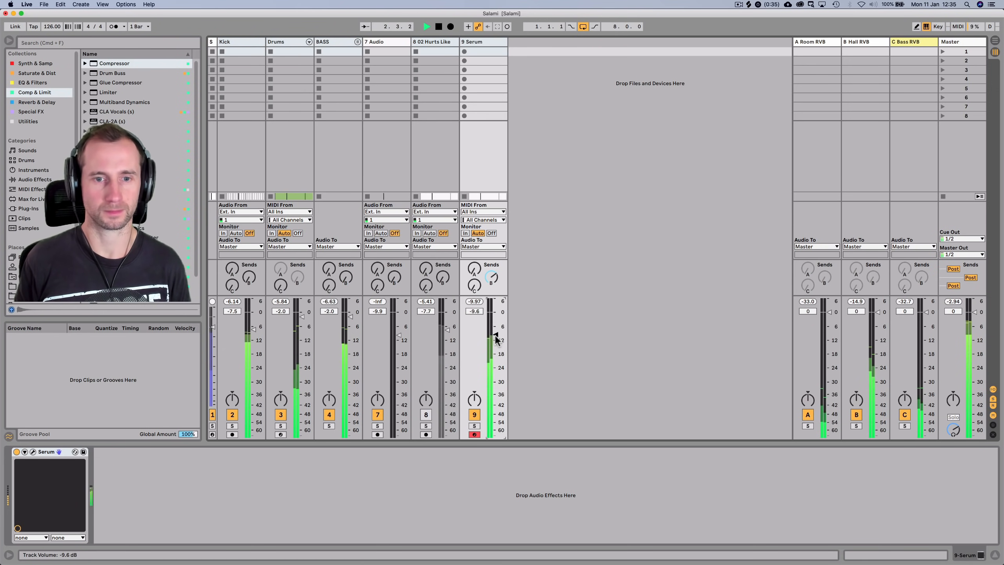
key("Tab")
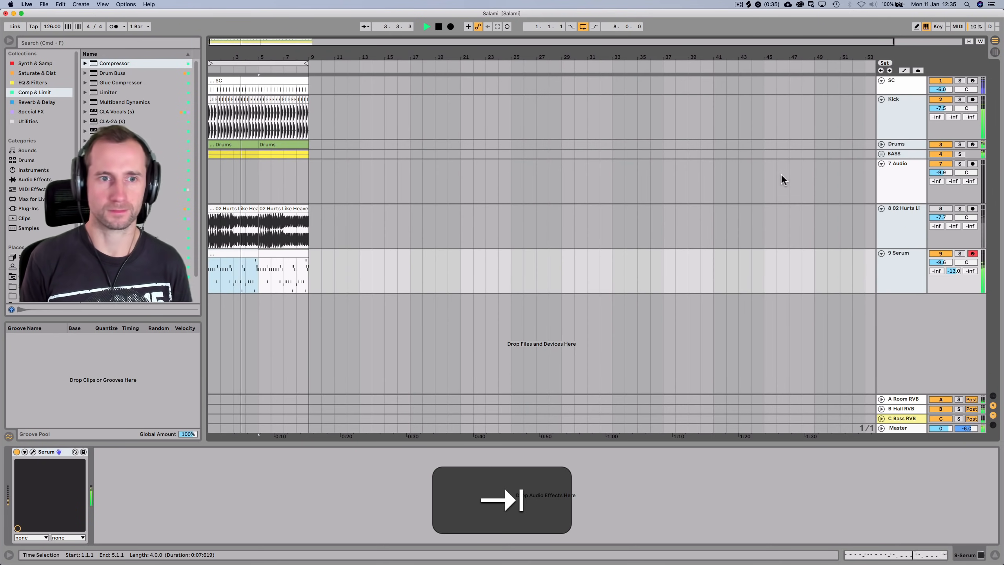
Rewind to the start and solo track 8, 02 Hurts Like Heaven, to hear it playing alone
left_click(899, 179)
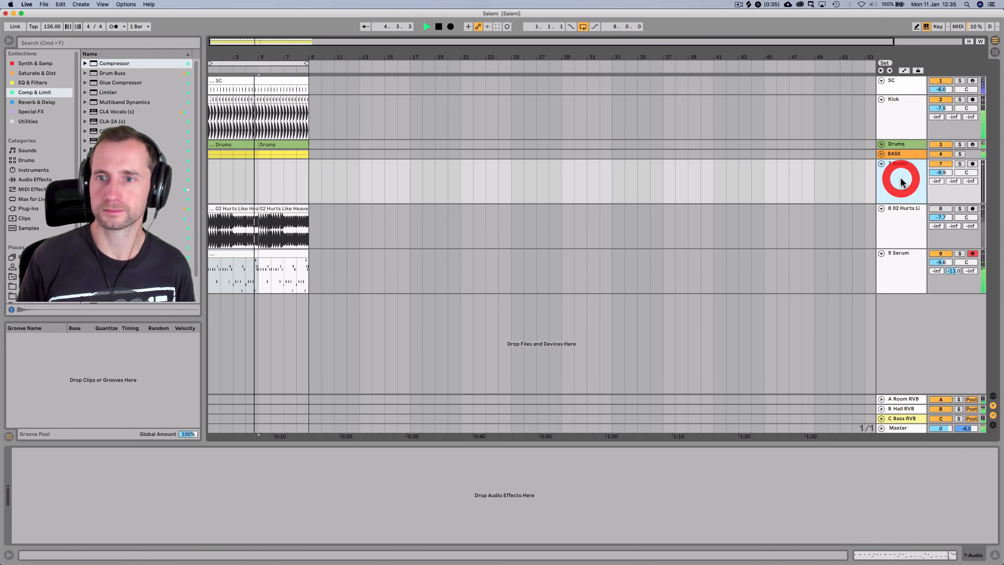
key("space")
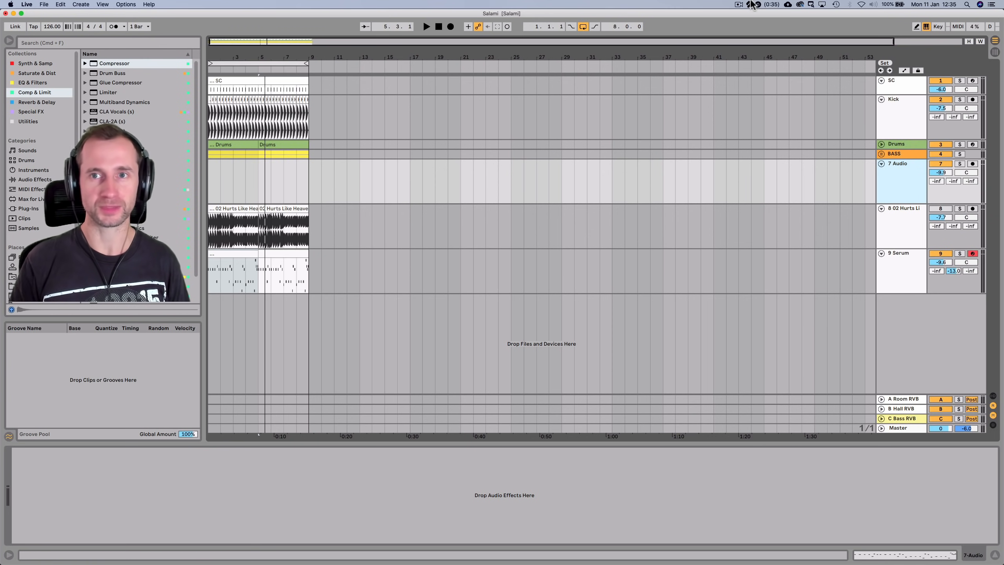
left_click(438, 27)
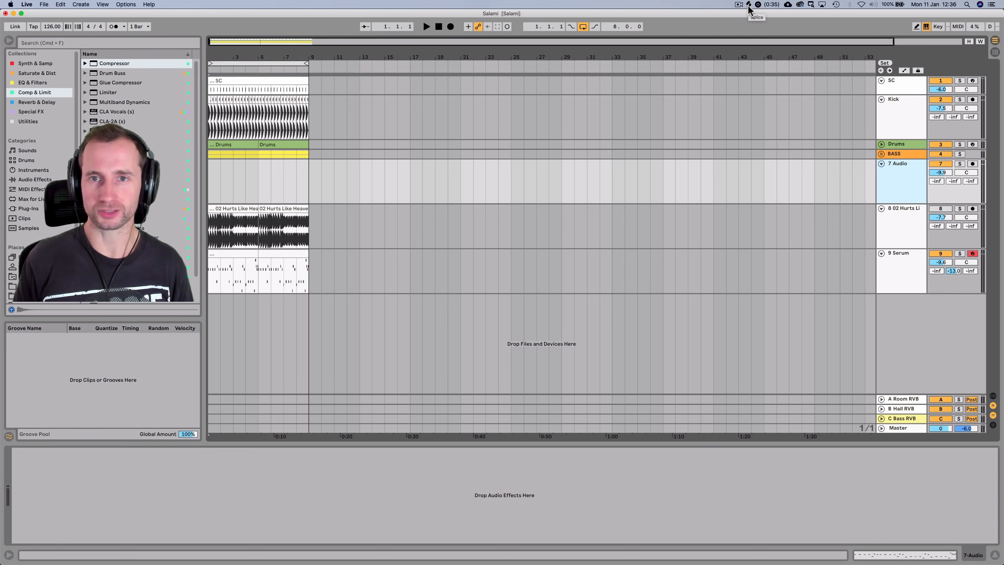
key("space")
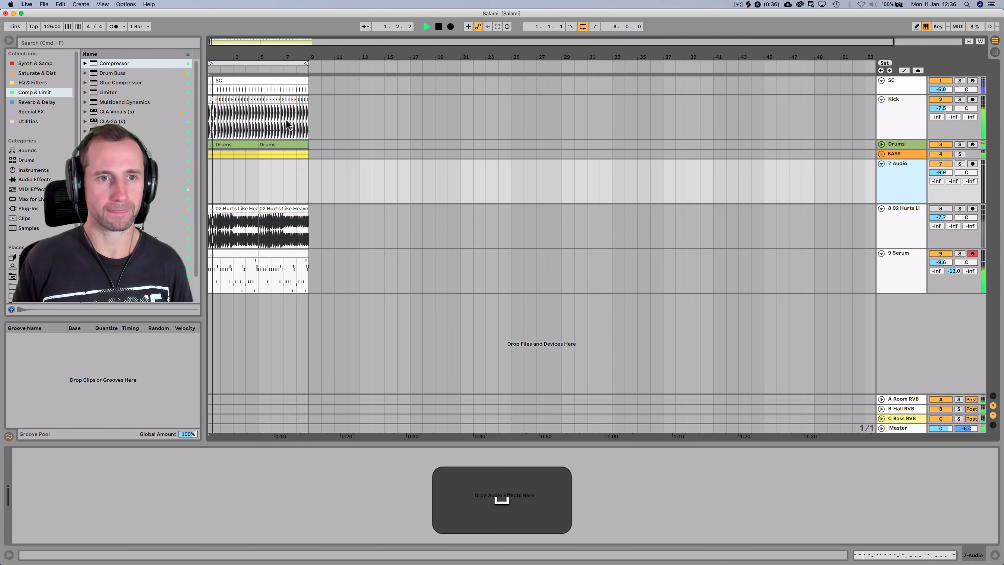
key("space")
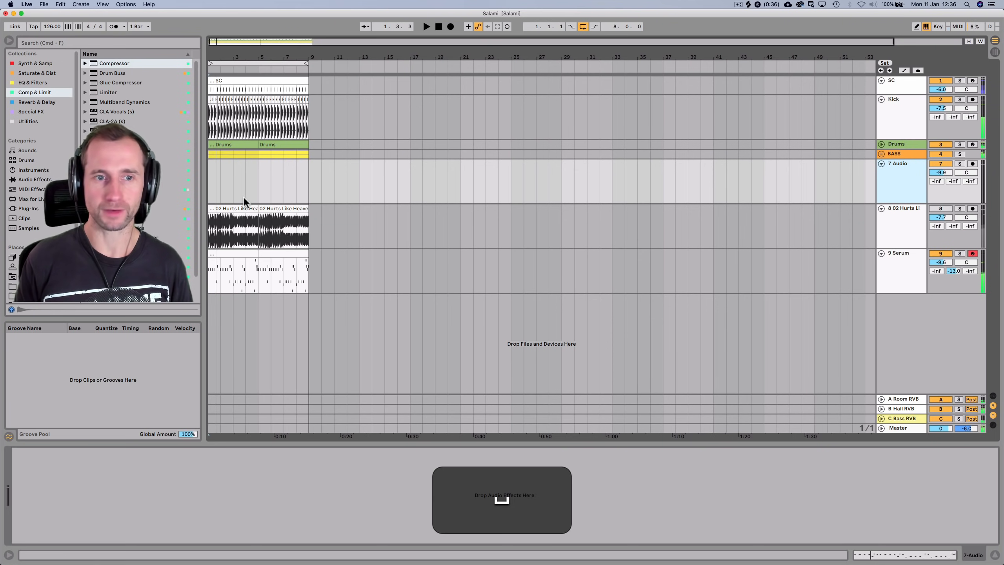
left_click(960, 208)
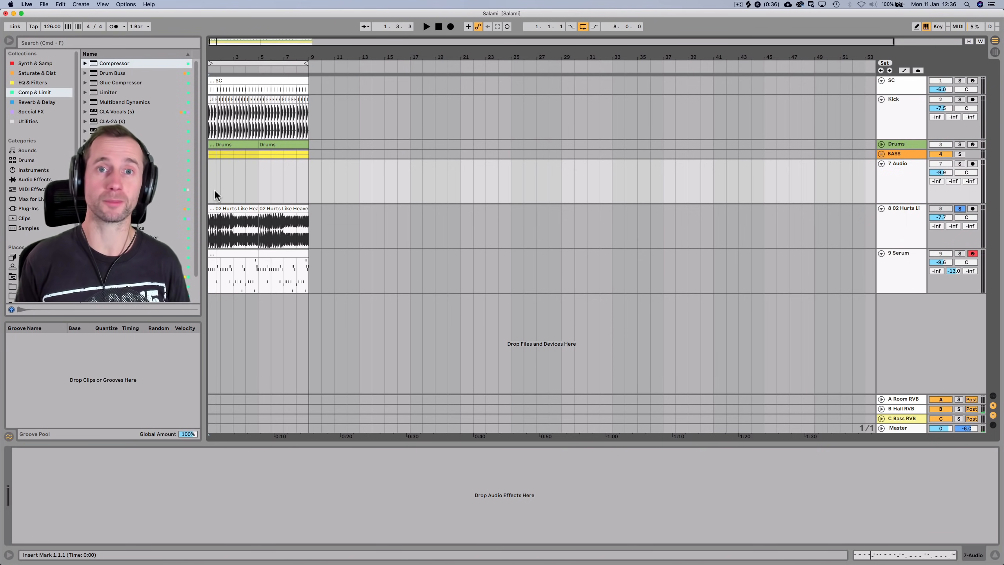
key("space")
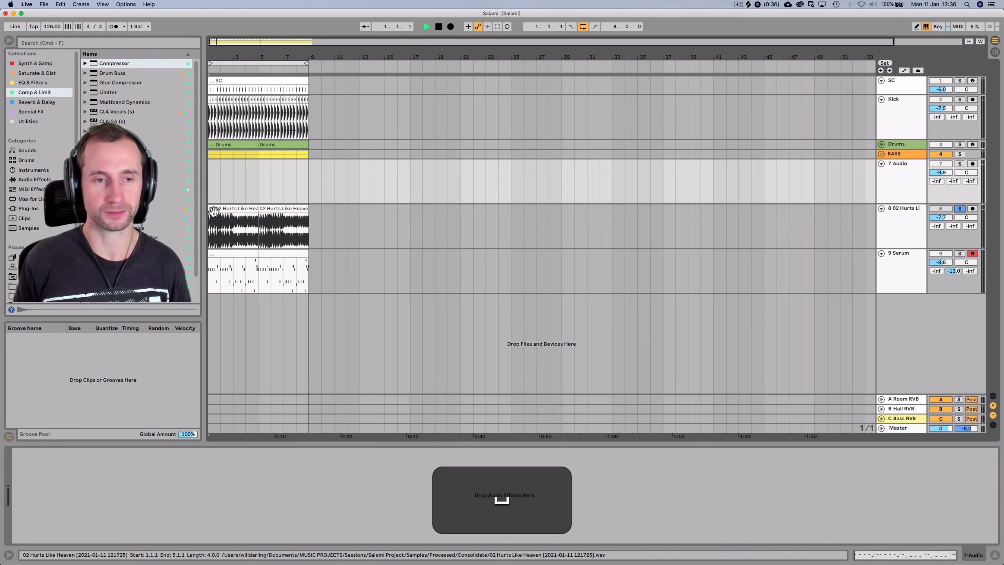
left_click(897, 224)
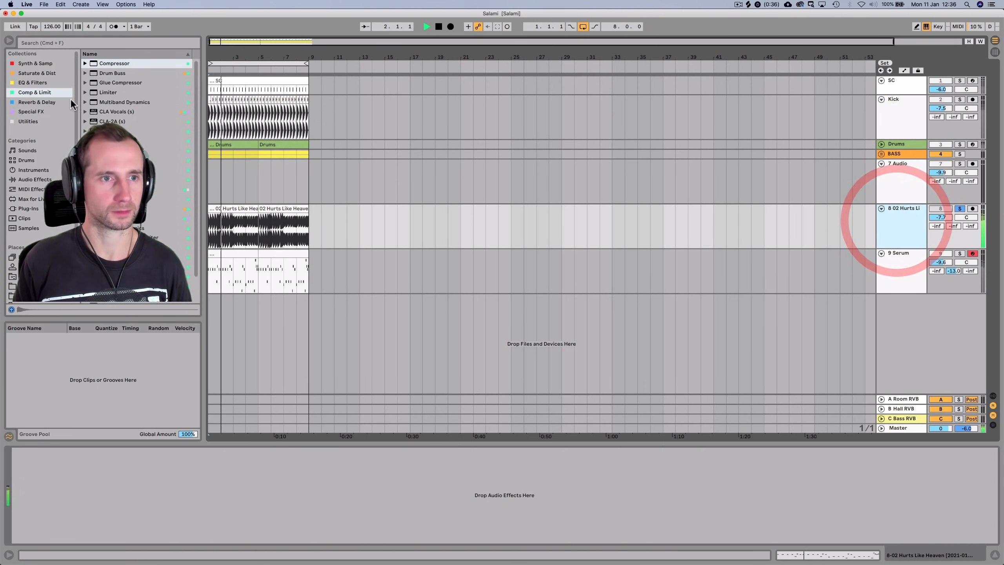
Add EQ Eight to the 02 Hurts Like Heaven track, cutting lows below about 92 Hz
left_click(39, 82)
left_click_drag(109, 73, 132, 518)
key("space")
left_click_drag(68, 499, 94, 499)
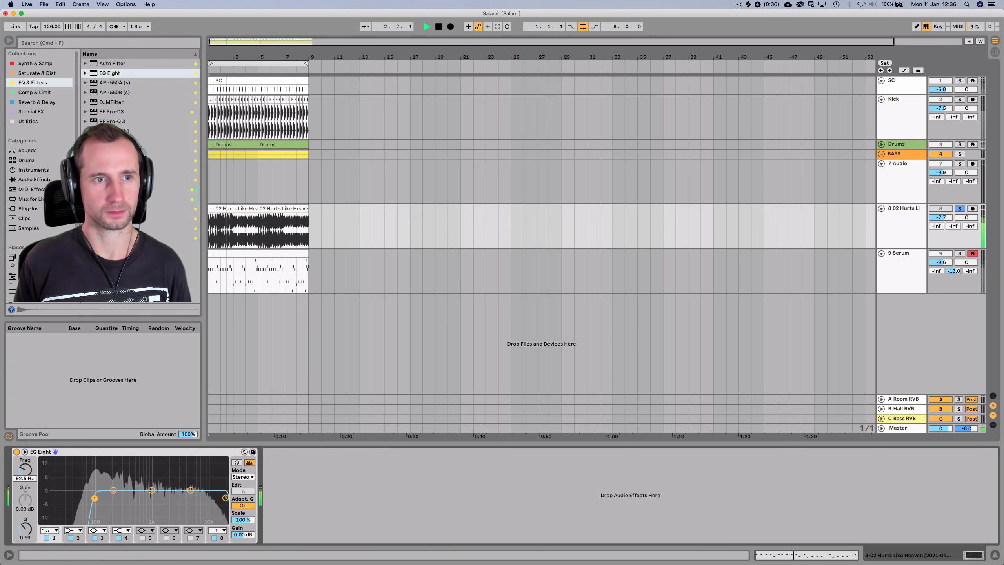
key("space")
Add Ozone Imager after the EQ with 86% width, Stereoize on and 9.7 ms delay
left_click(42, 112)
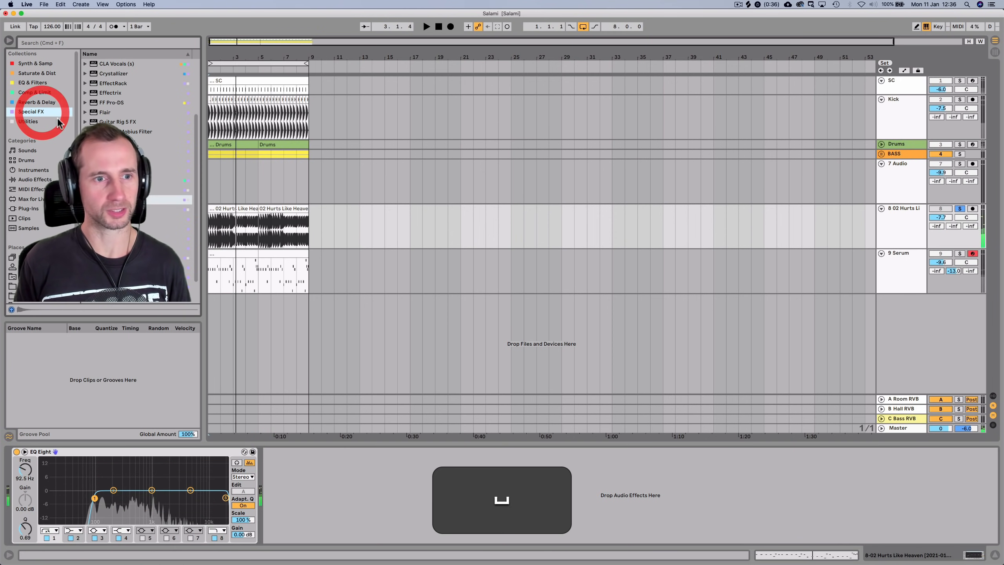
left_click_drag(338, 470, 334, 477)
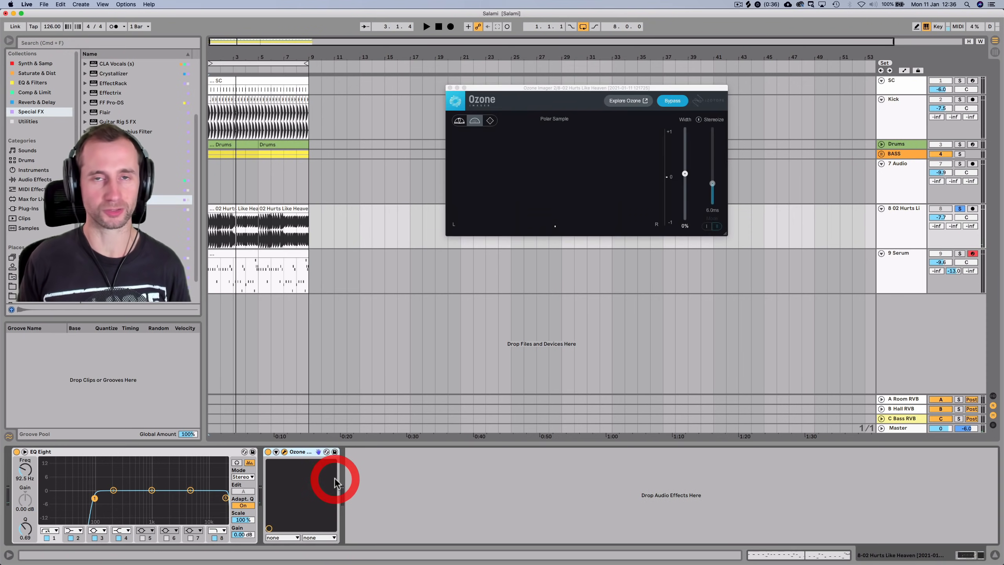
key("space")
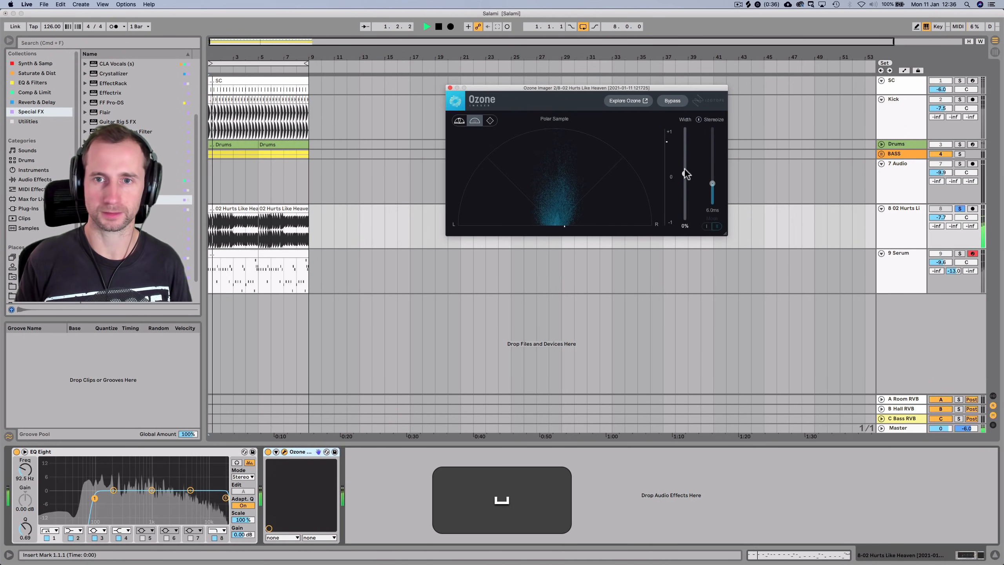
left_click_drag(685, 174, 686, 135)
left_click(699, 119)
mouse_move(712, 183)
left_mouse_down()
mouse_move(712, 137)
mouse_move(710, 175)
left_mouse_up()
left_click(449, 87)
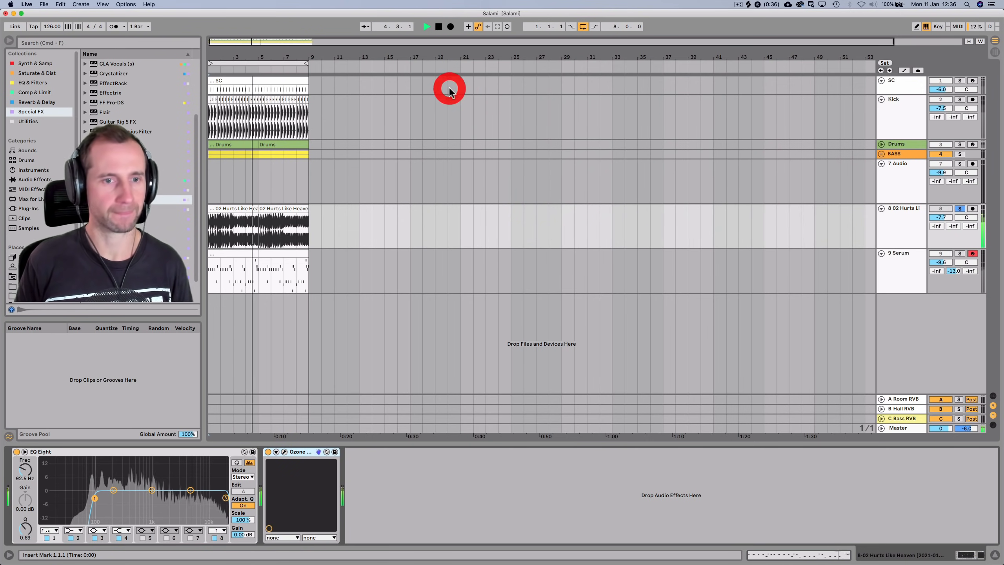
left_click(893, 231)
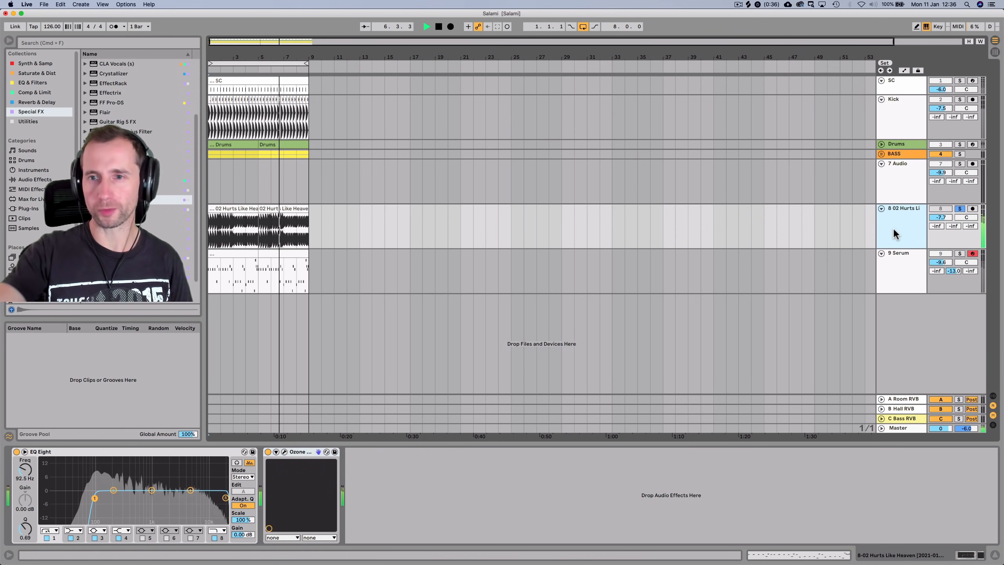
key("space")
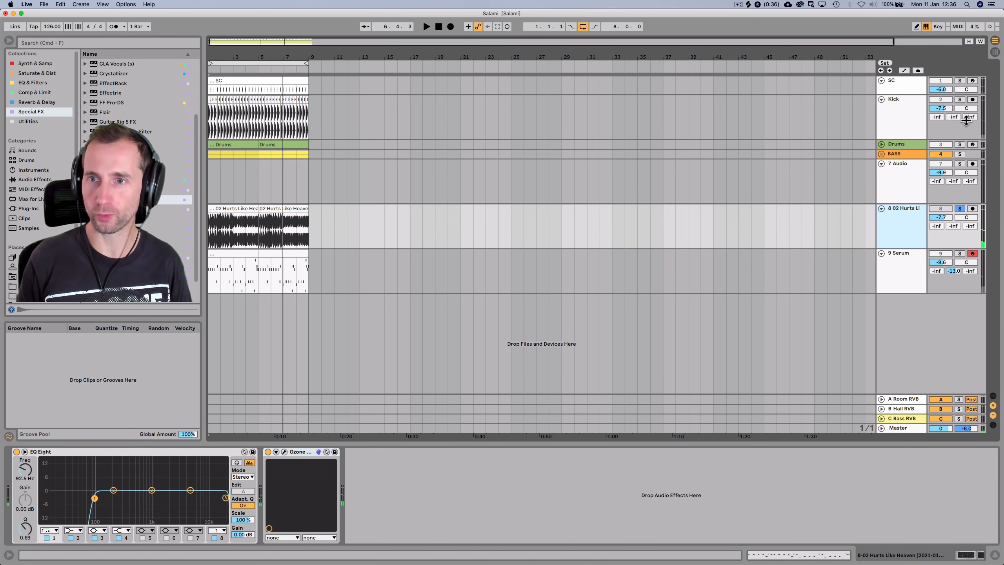
Copy the BASS track's Pump COMP sidechain compressor onto the end of the sample track's chain
left_click(909, 154)
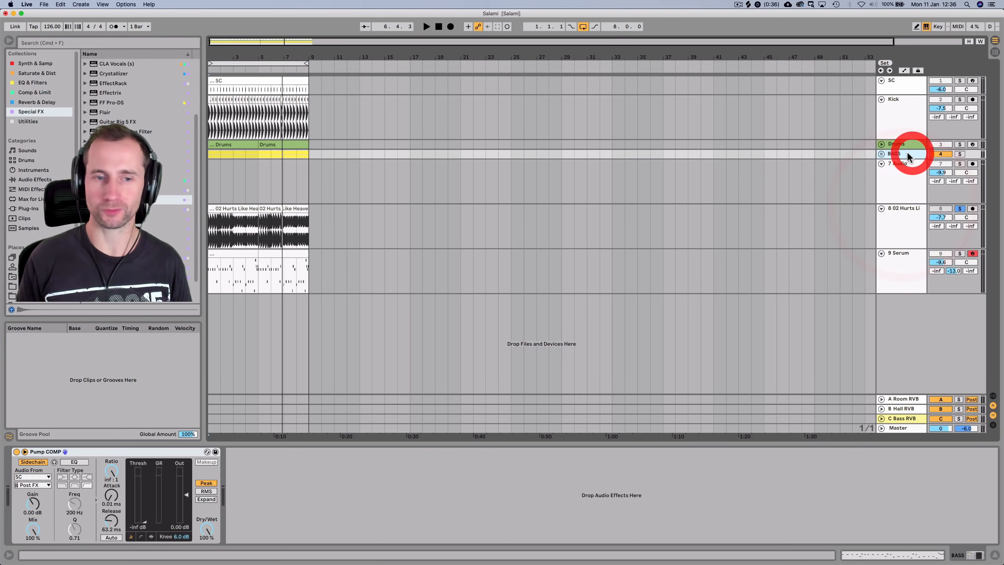
left_click(151, 450)
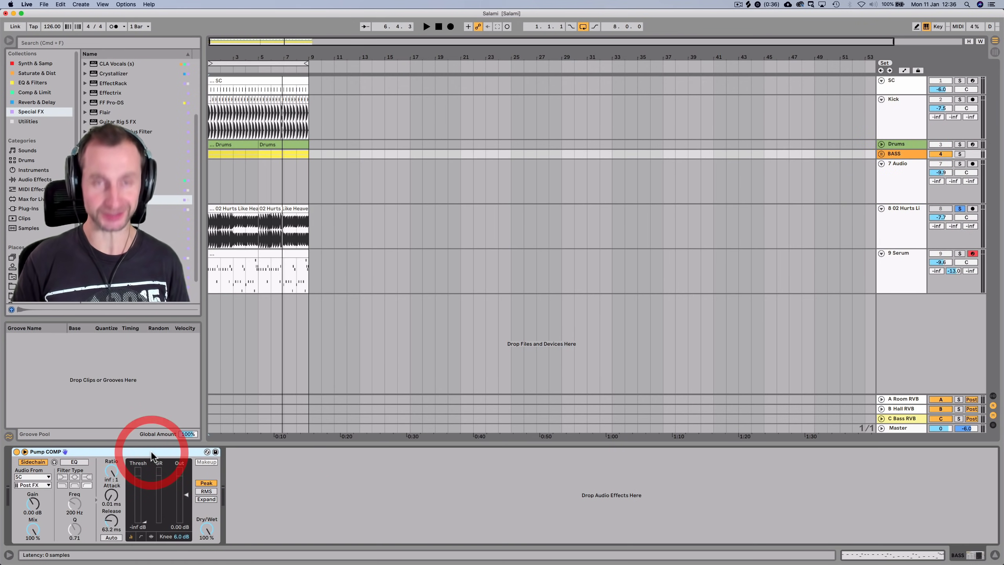
key("super+c")
left_click(893, 232)
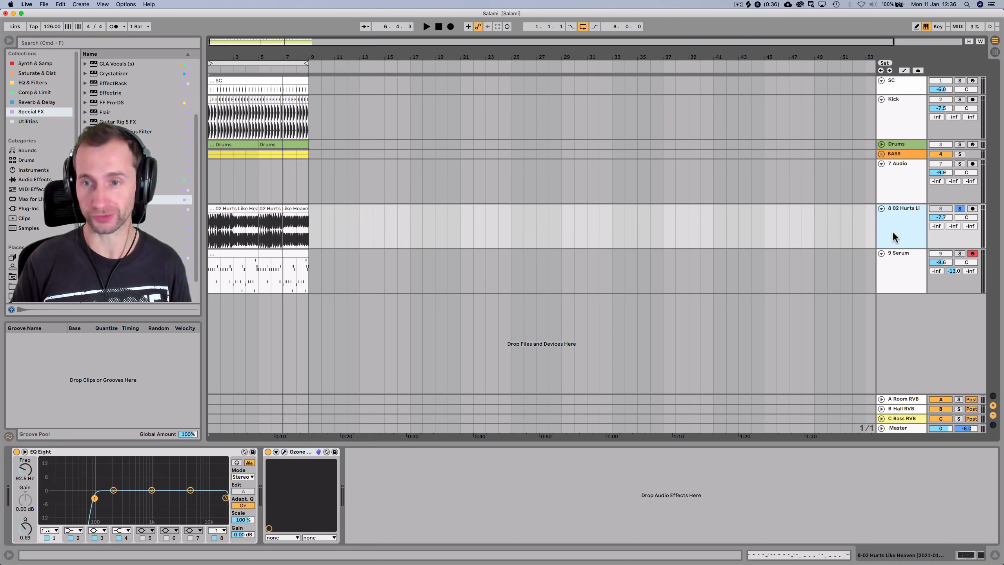
left_click(439, 496)
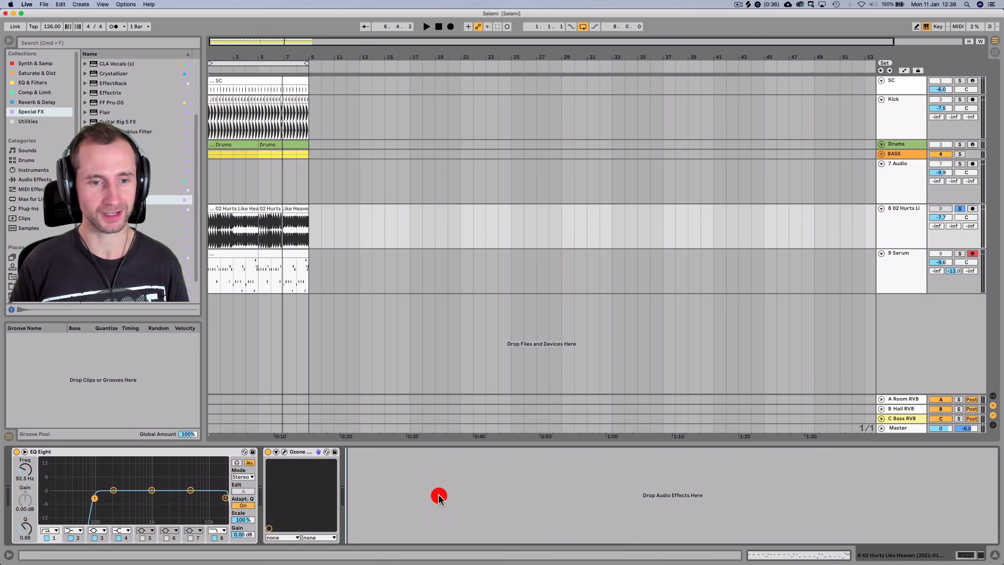
key("super+v")
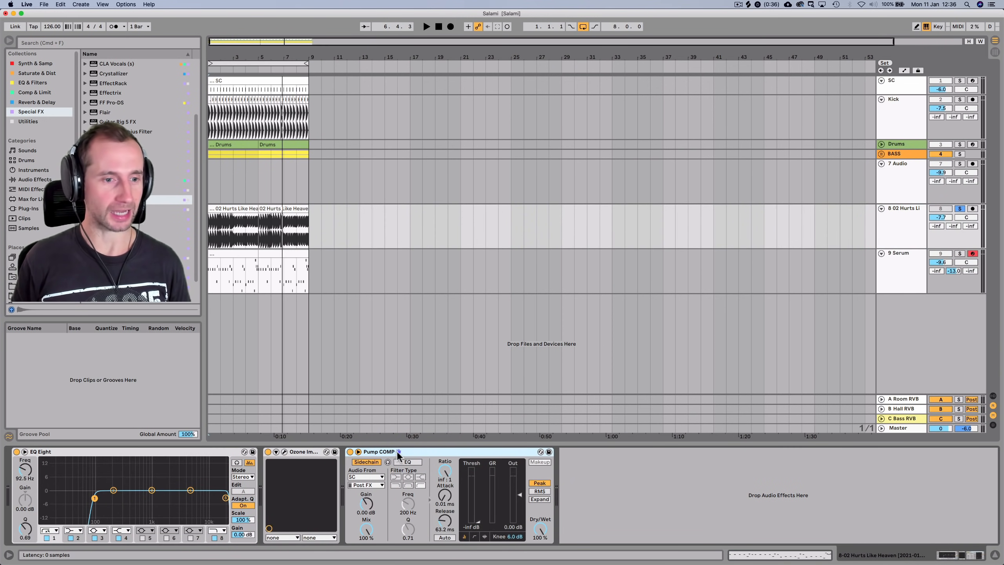
Solo the Kick track alongside the sample track and play them together
left_click(960, 100, "super")
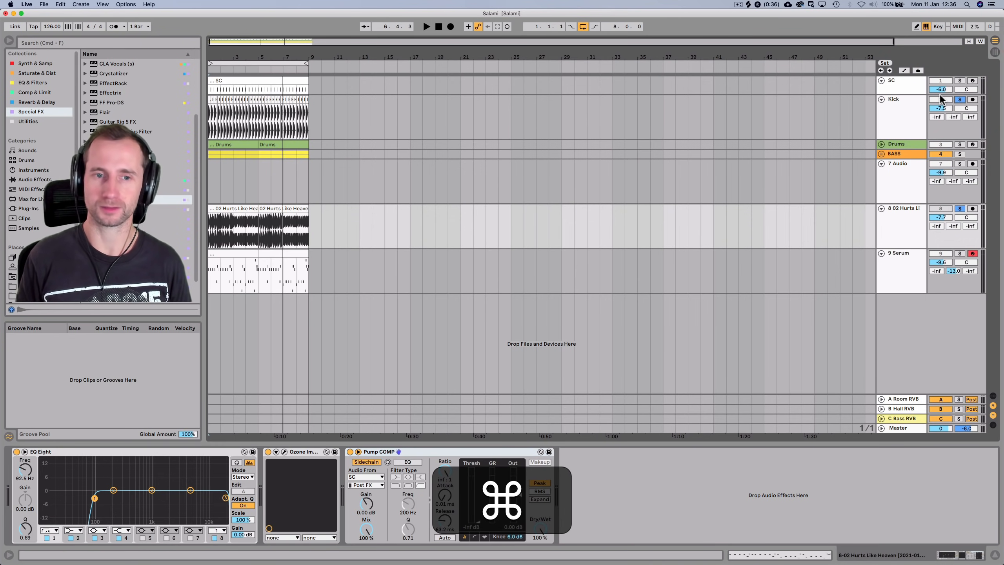
key("space")
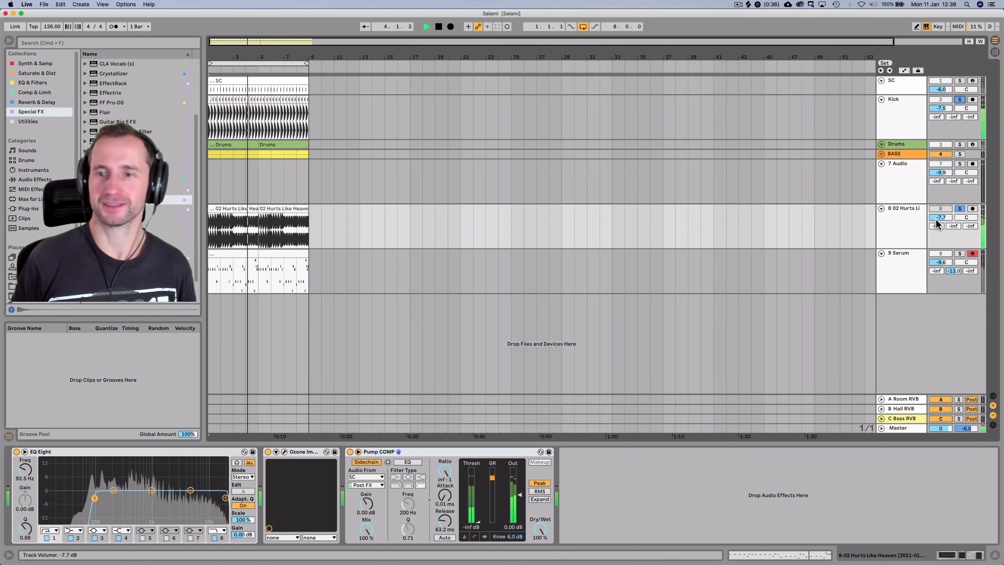
key("space")
left_click(892, 238)
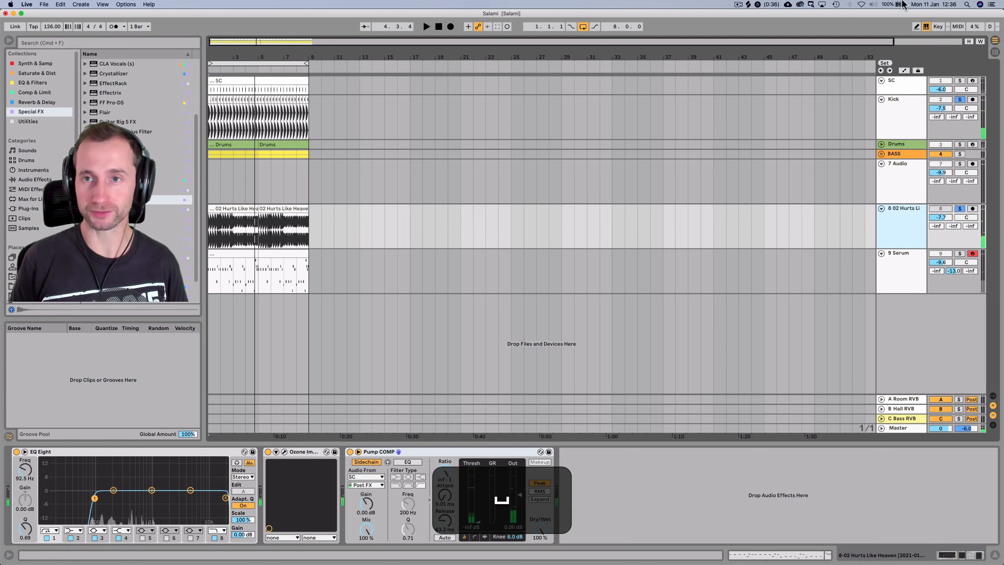
Bring up Splice's vocal sample search and filter the results to the key of C
left_click(750, 5)
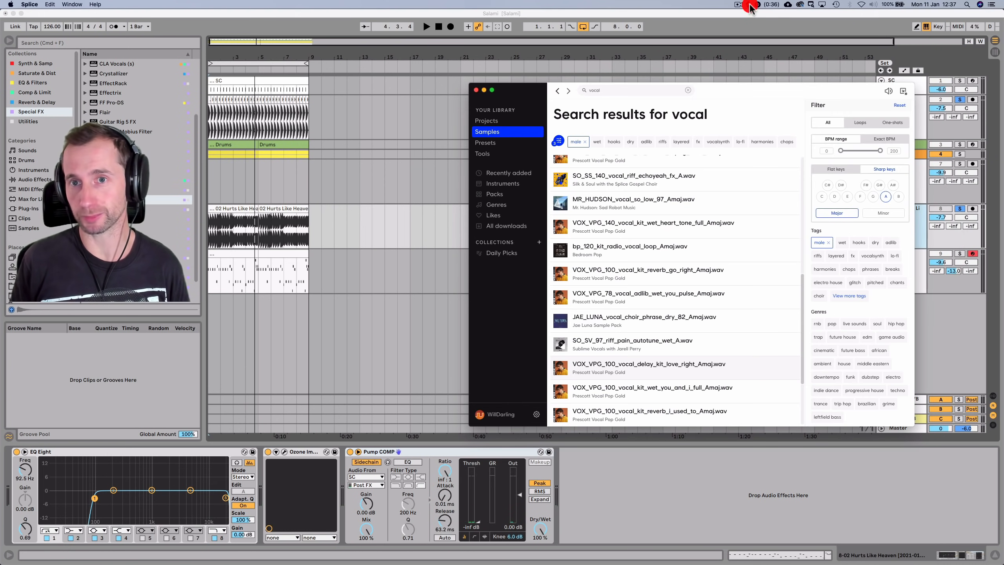
left_click(610, 89)
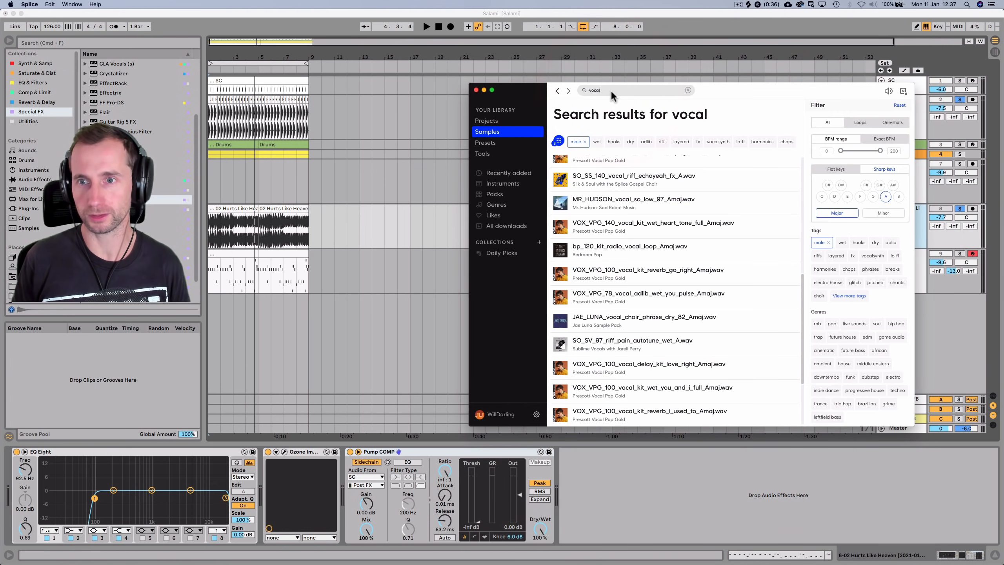
left_click(824, 198)
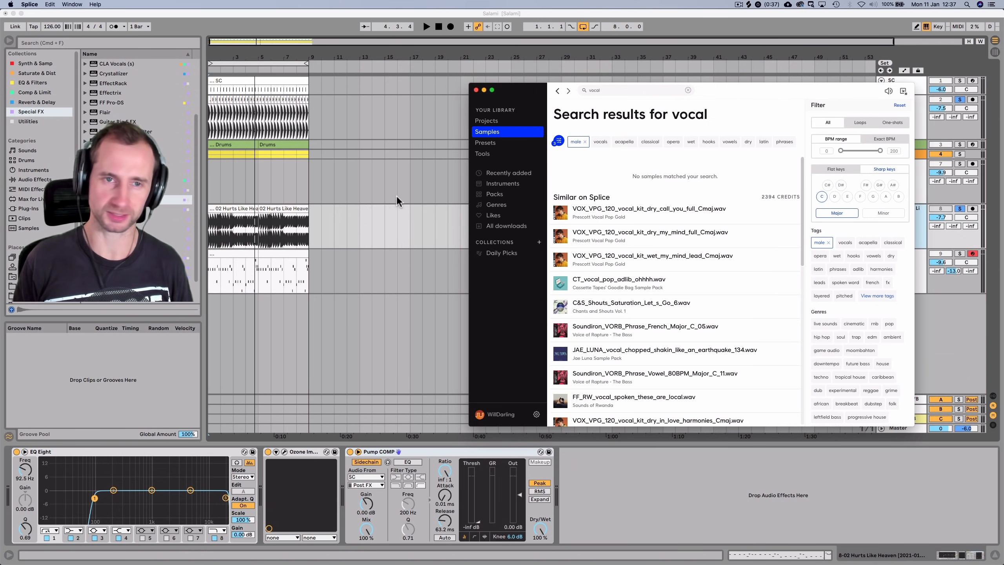
Restart Live's playback from the beginning with Splice open on top
left_click(434, 22)
left_click(438, 27)
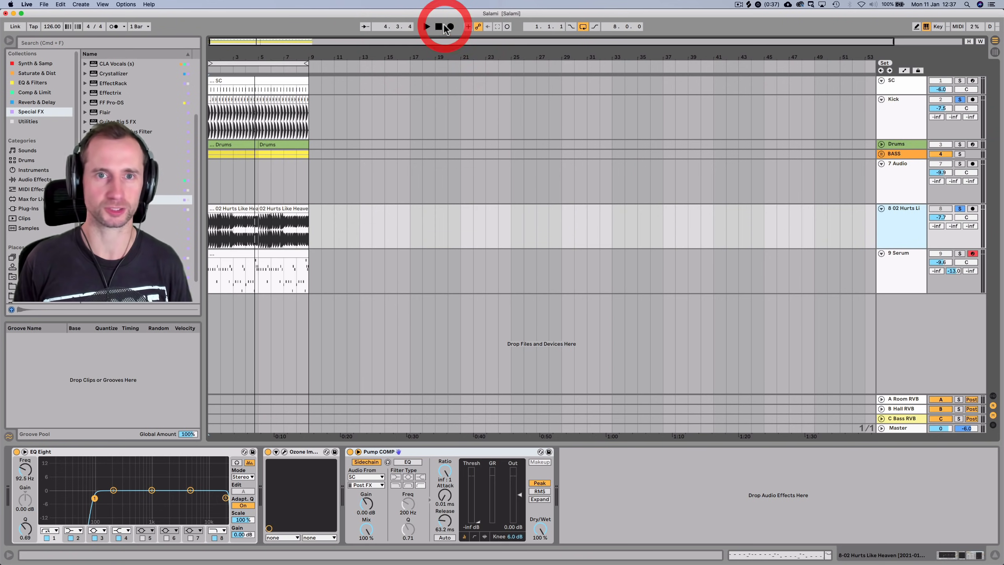
left_click(439, 27)
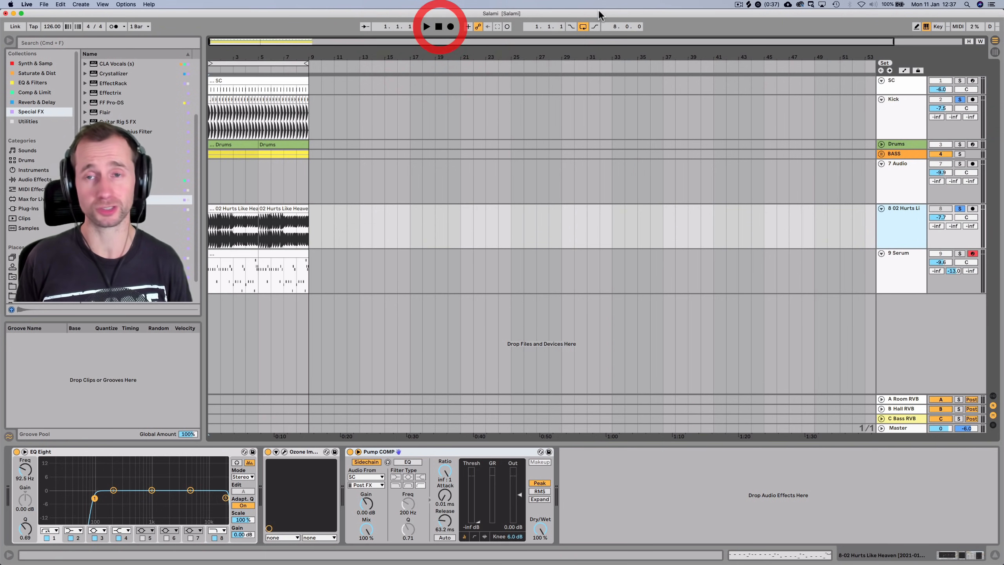
left_click(749, 5)
left_click(395, 100)
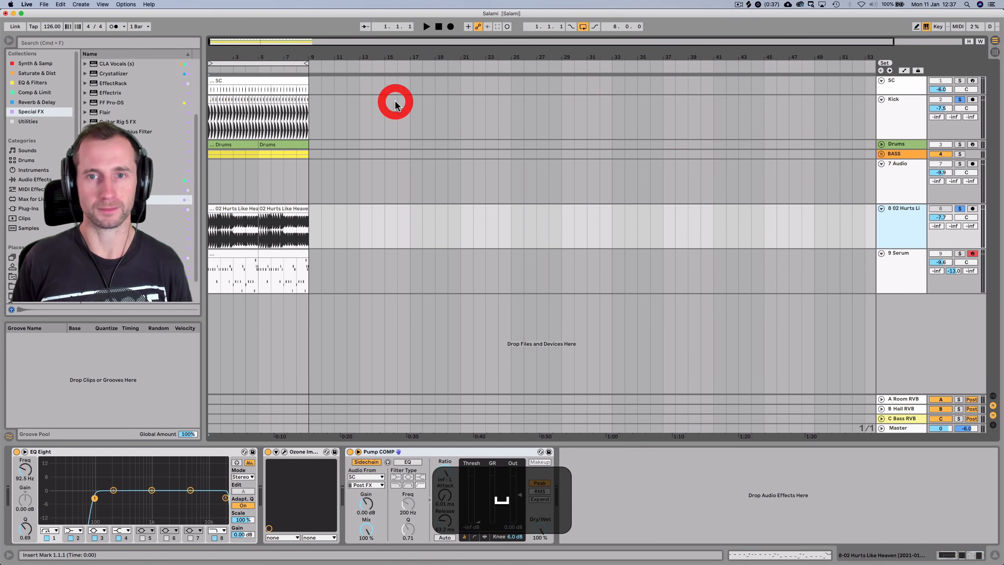
key("space")
left_click(749, 5)
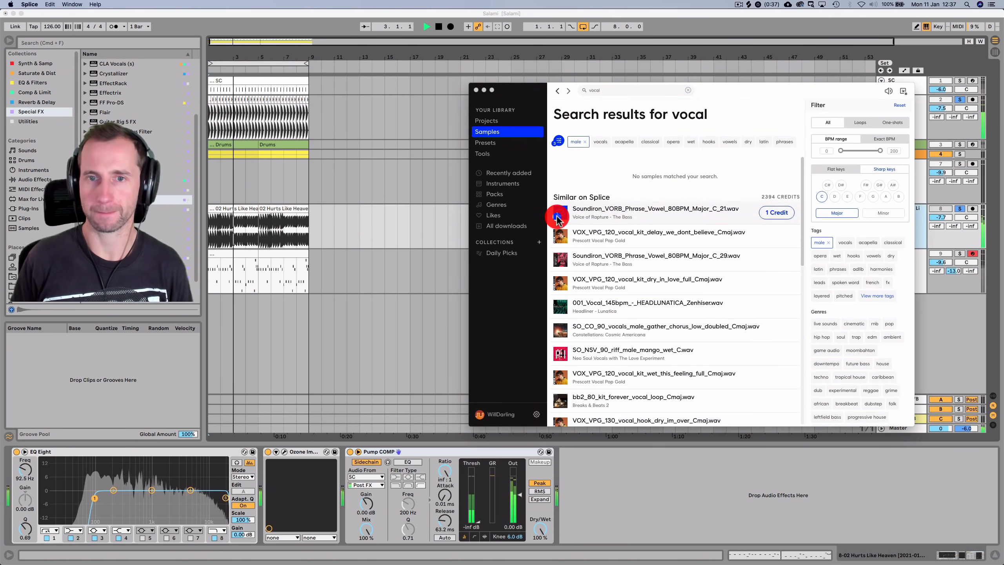
Audition vocal results such as 'dry in love', '001_Vocal_145bpm' and 'hook dry im over'
left_click(562, 236)
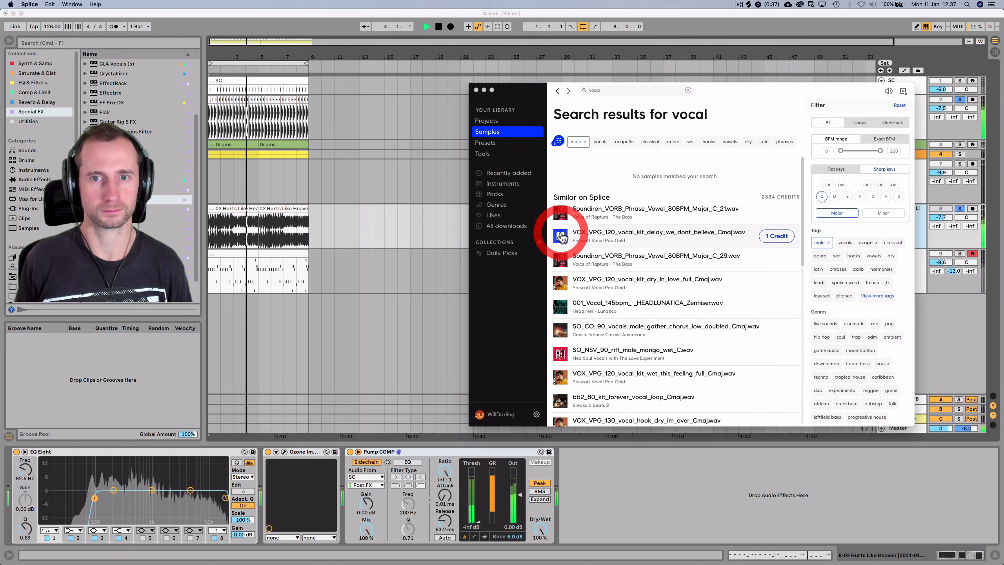
left_click(567, 262)
left_click(559, 285)
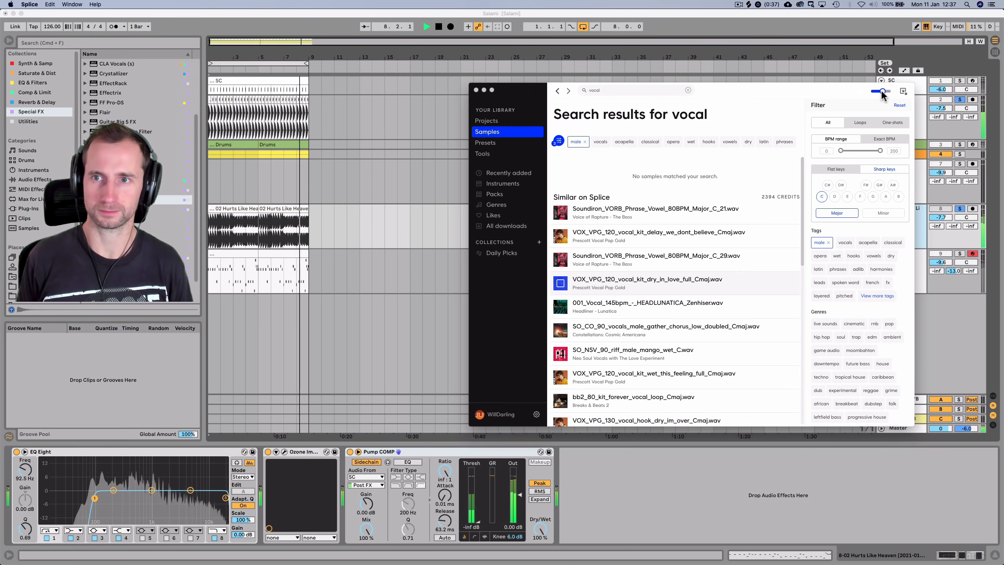
left_click(880, 90)
scroll(596, 256, "down", 1)
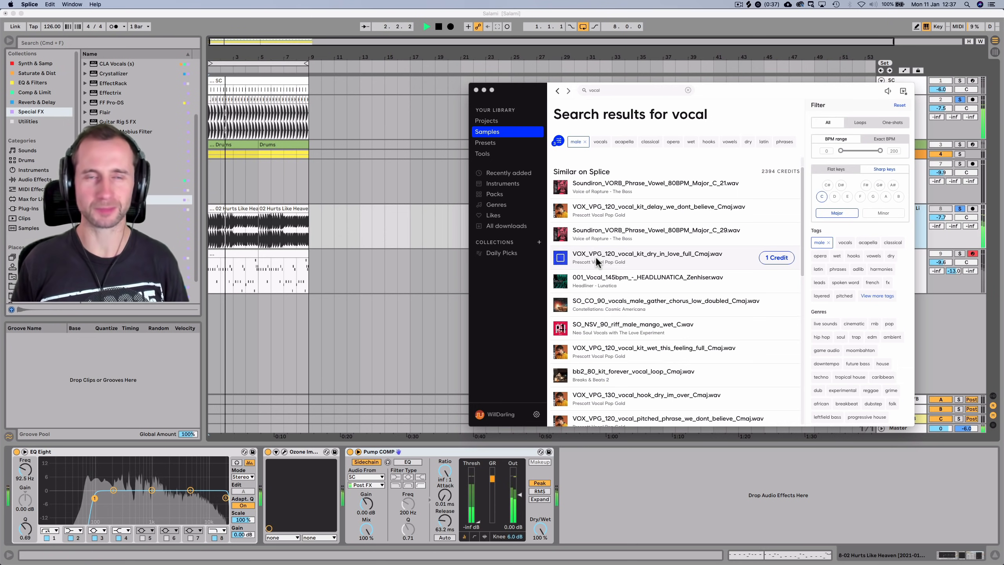
left_click(561, 282)
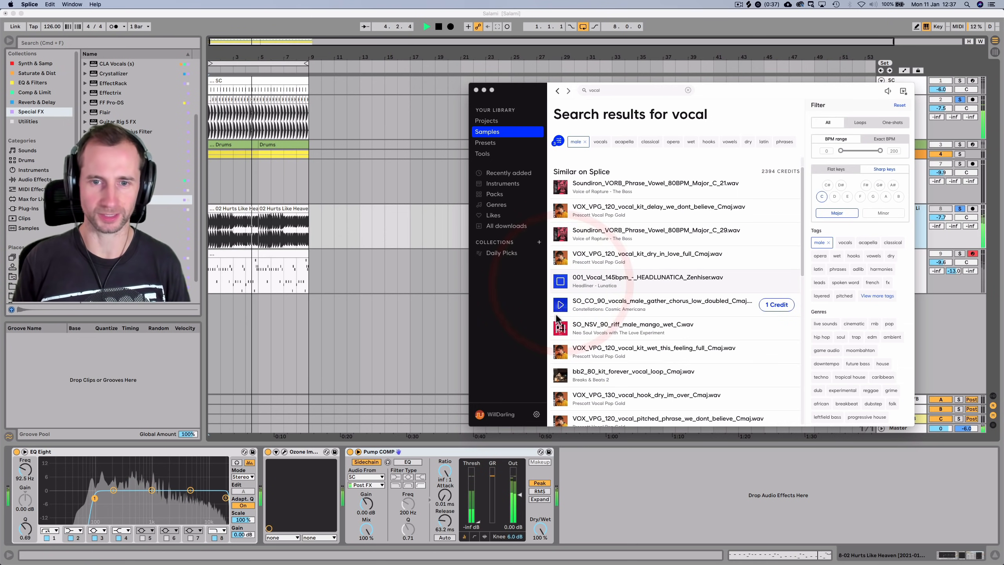
left_click(560, 304)
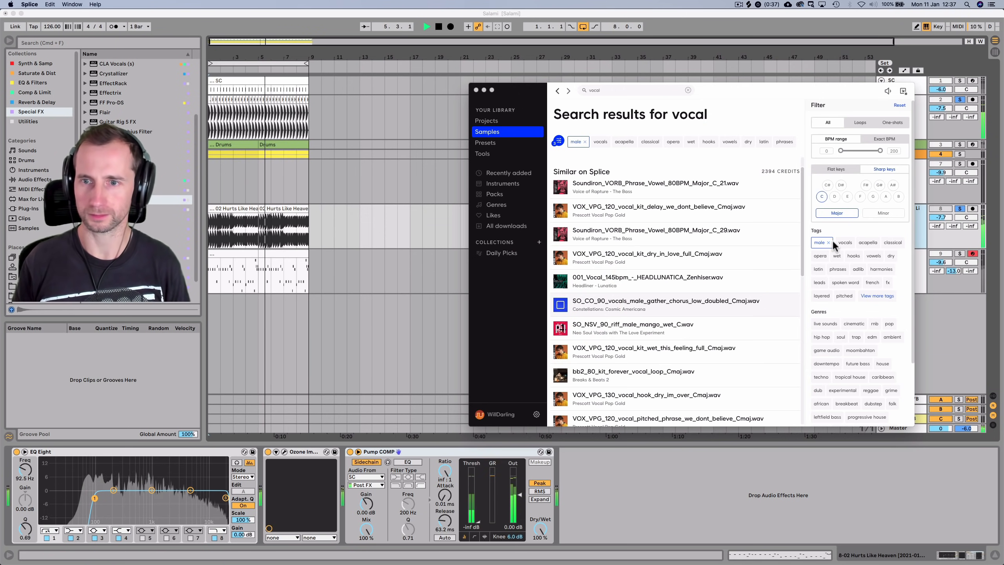
left_click(560, 353)
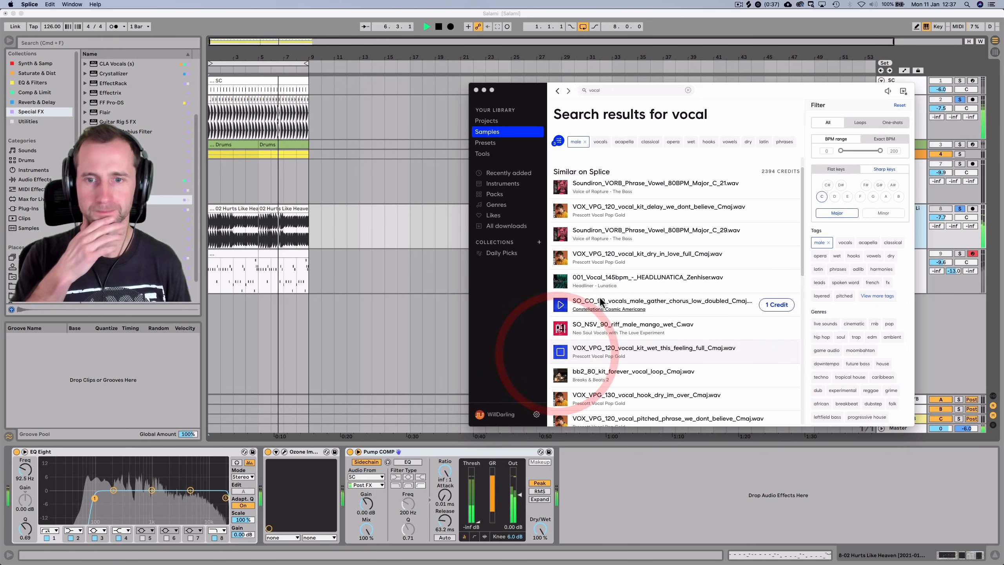
scroll(607, 297, "down", 2)
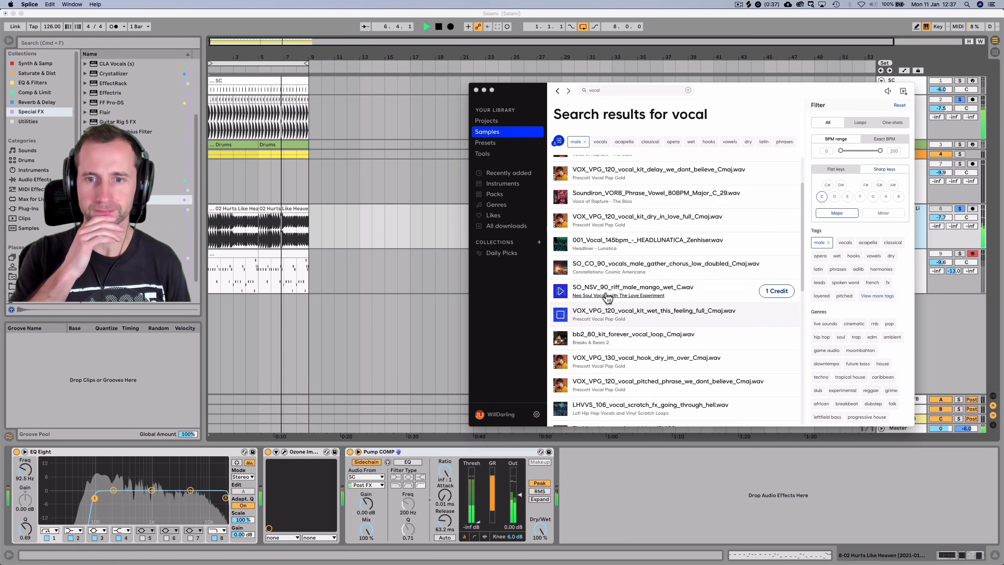
left_click(561, 362)
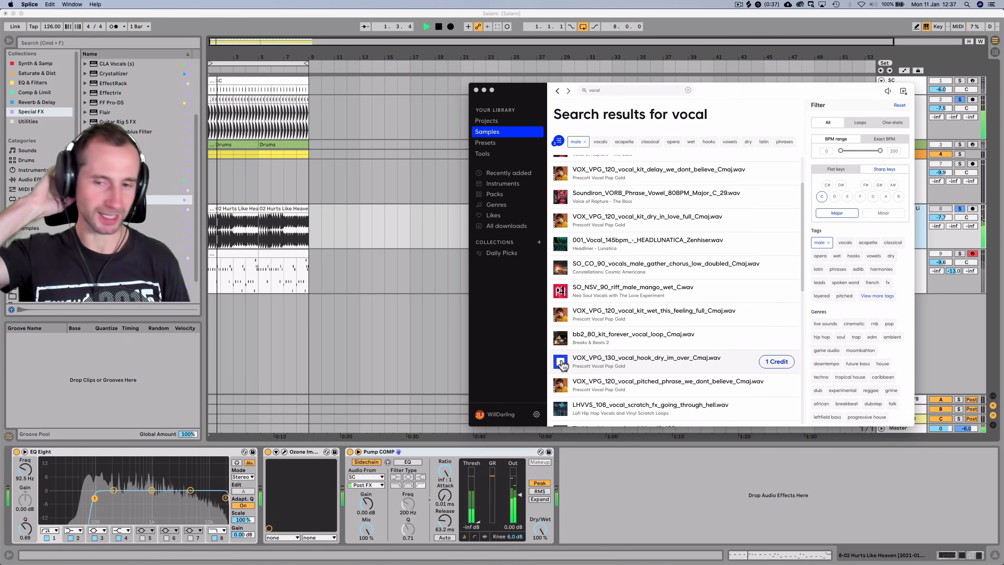
left_click(561, 384)
scroll(588, 248, "down", 2)
scroll(590, 253, "down", 3)
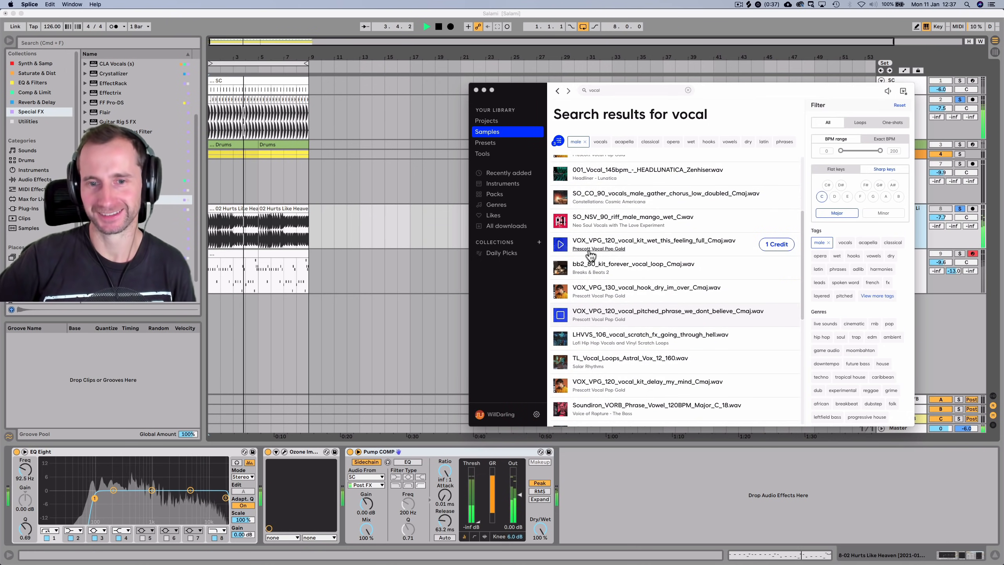
left_click(560, 314)
Preview the Astral Vox, Soundiron vowel phrase and 'kit delay my mind' vocal samples
left_click(405, 264)
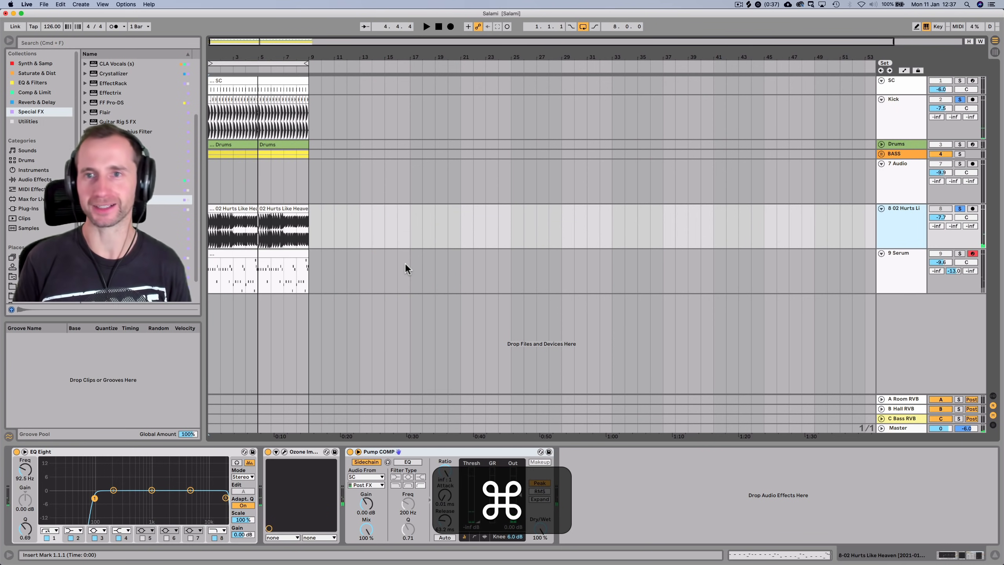
left_click(749, 5)
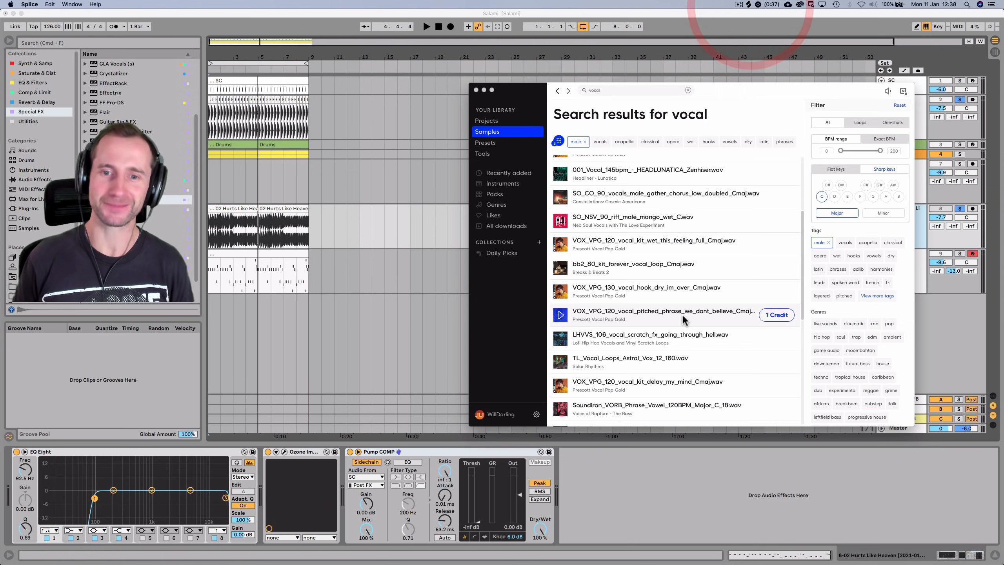
left_click(561, 361)
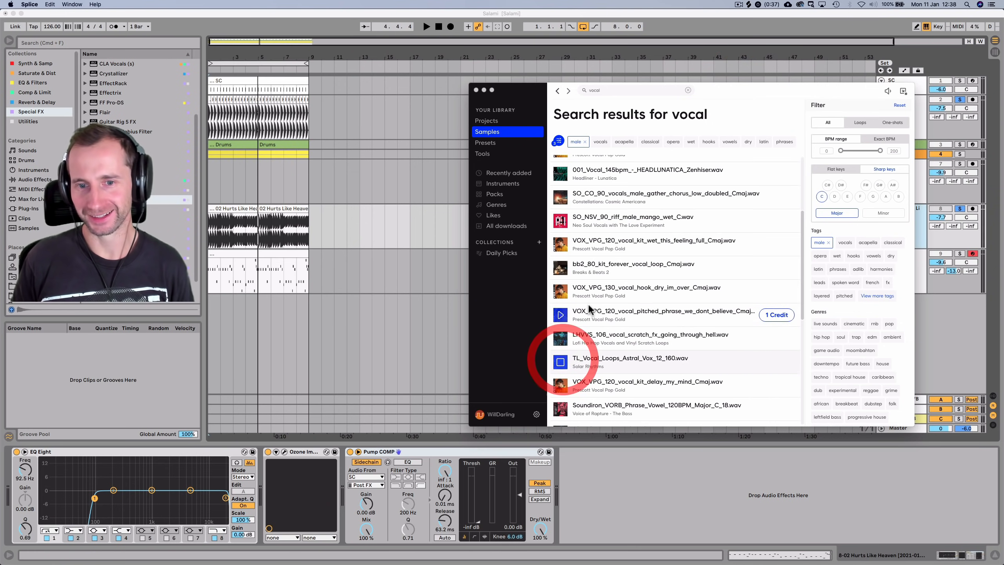
scroll(589, 312, "down", 5)
left_click(560, 317)
left_click(563, 293)
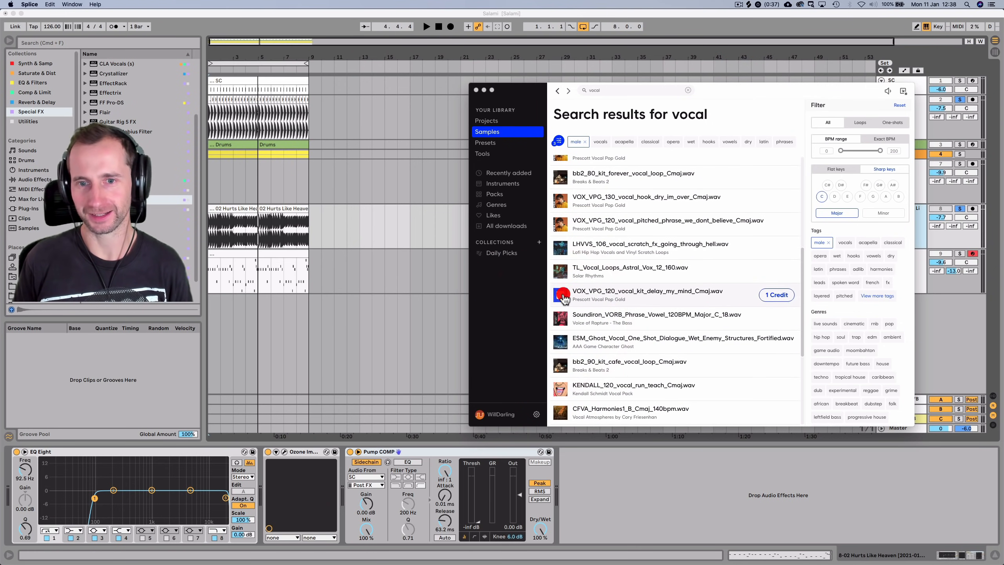
scroll(610, 277, "down", 2)
Open the Prescott Vocal Pop Gold pack page with Live playing underneath
left_click(605, 270)
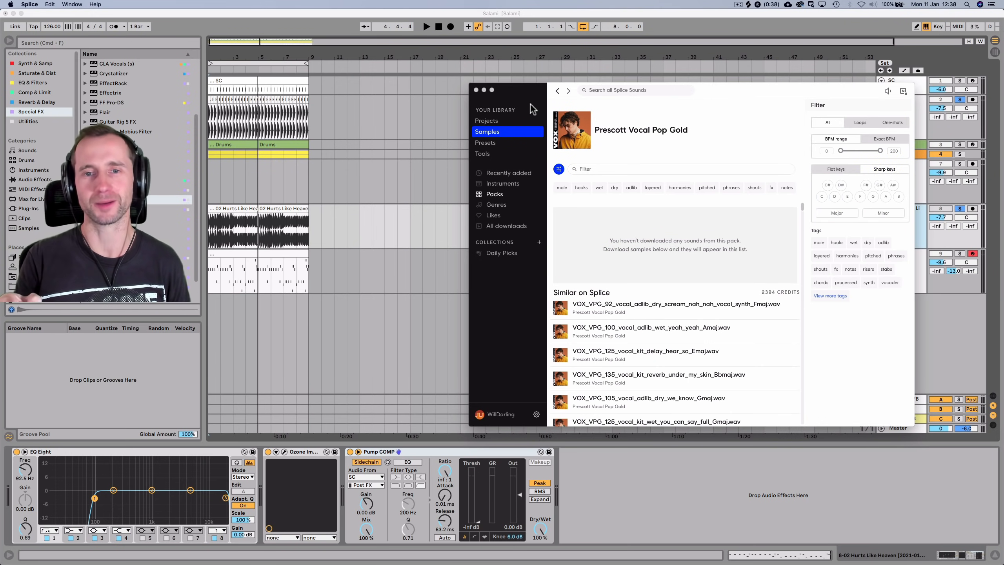
left_click(439, 27)
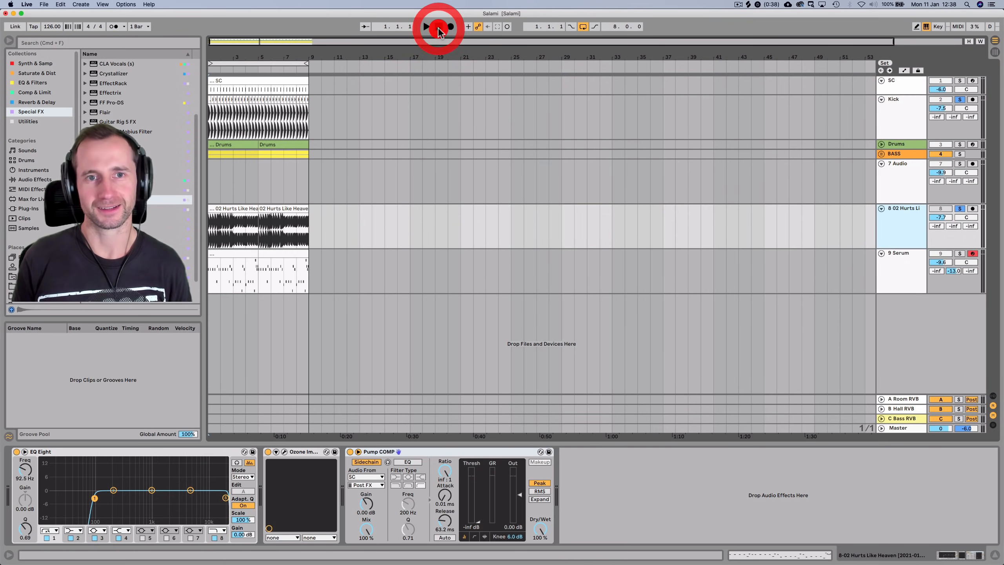
key("space")
key("super+Tab")
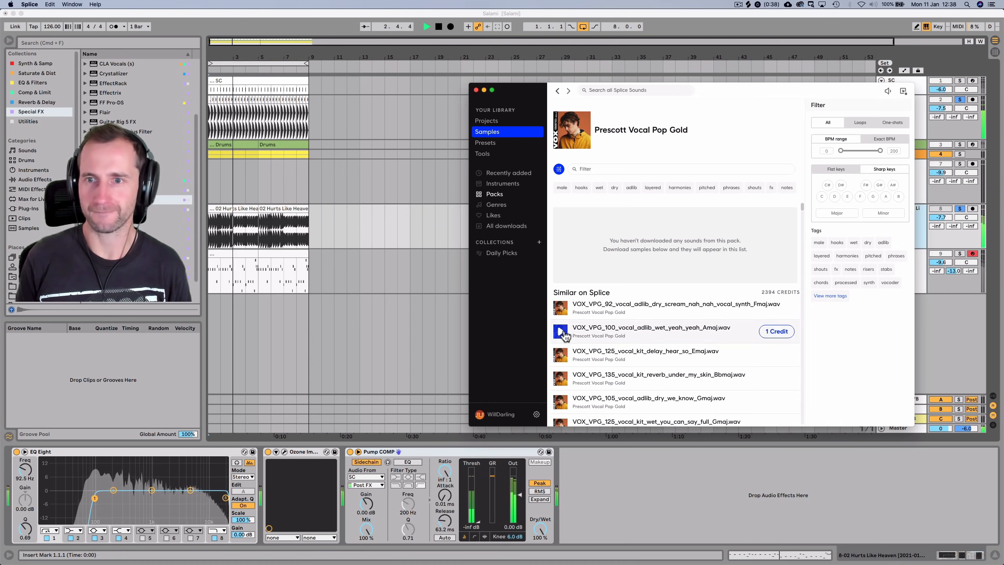
Filter the pack to C major and audition 'wet this feeling full' and 'dry we dont believe lead'
left_click(563, 332)
left_click(822, 197)
left_click(832, 214)
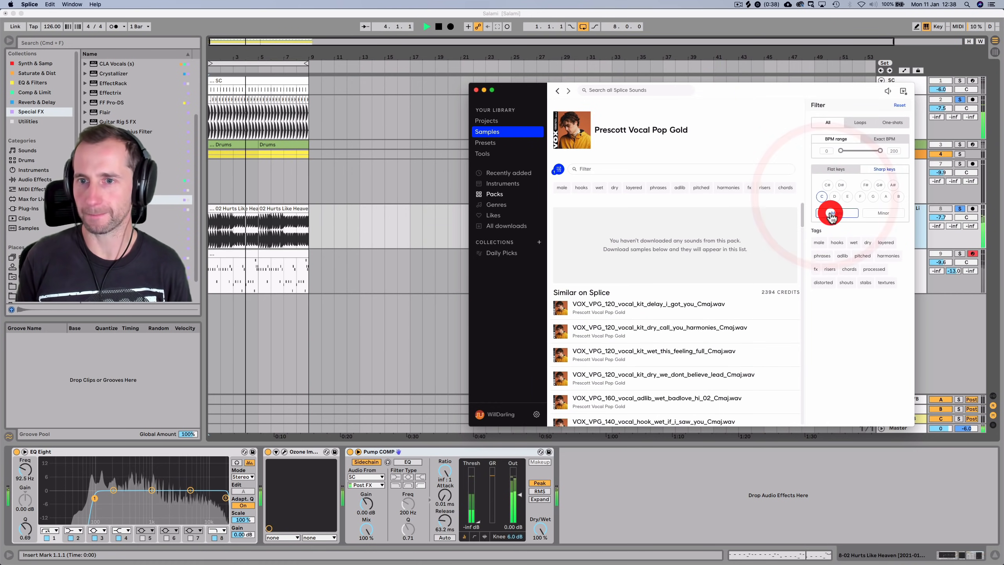
left_click(560, 355)
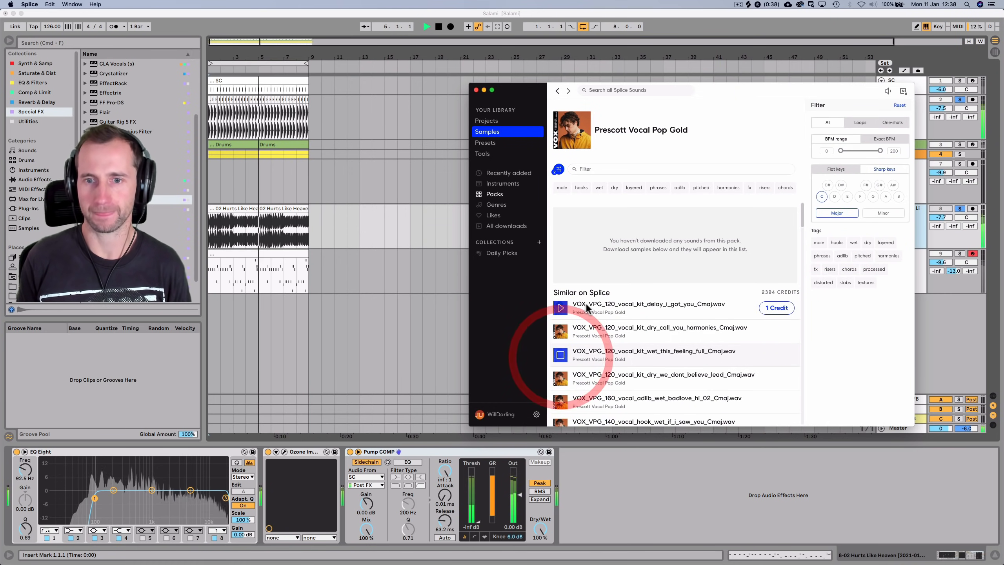
scroll(586, 306, "down", 2)
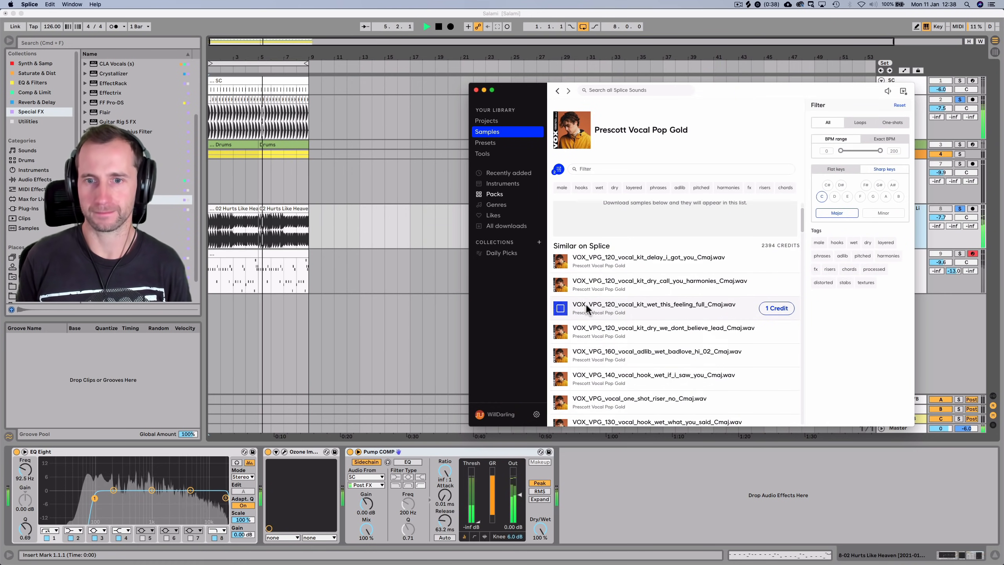
left_click(561, 334)
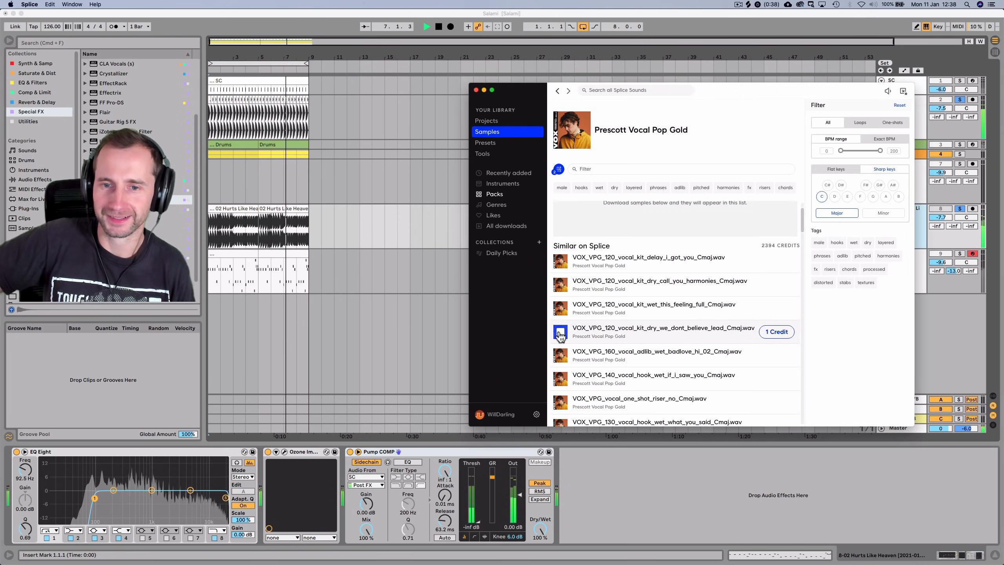
left_click(560, 356)
scroll(592, 302, "down", 3)
scroll(591, 303, "down", 1)
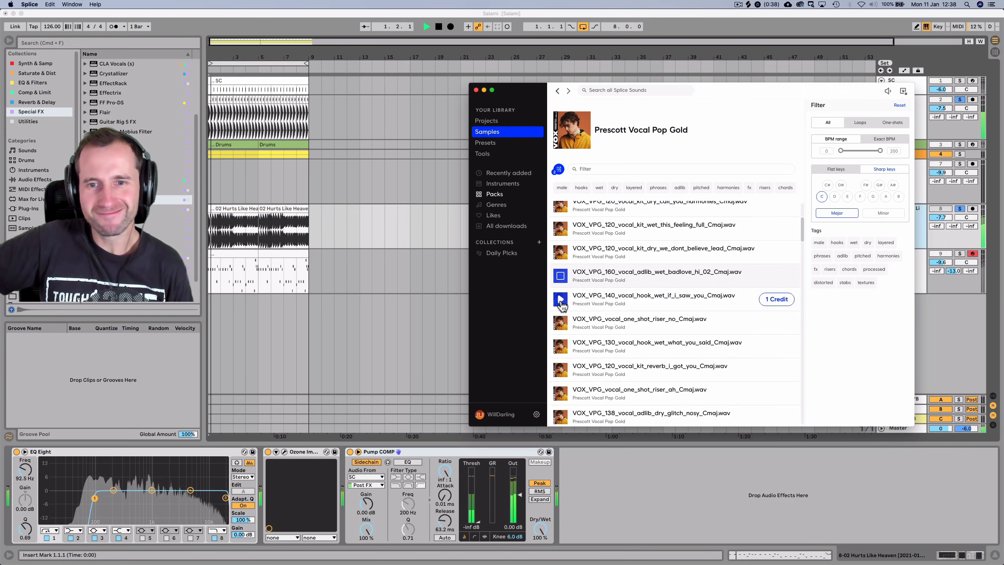
Audition the 'if i saw you', 'reverb i got you', 'reverb this feeling' and 'delay my mind' samples
left_click(561, 302)
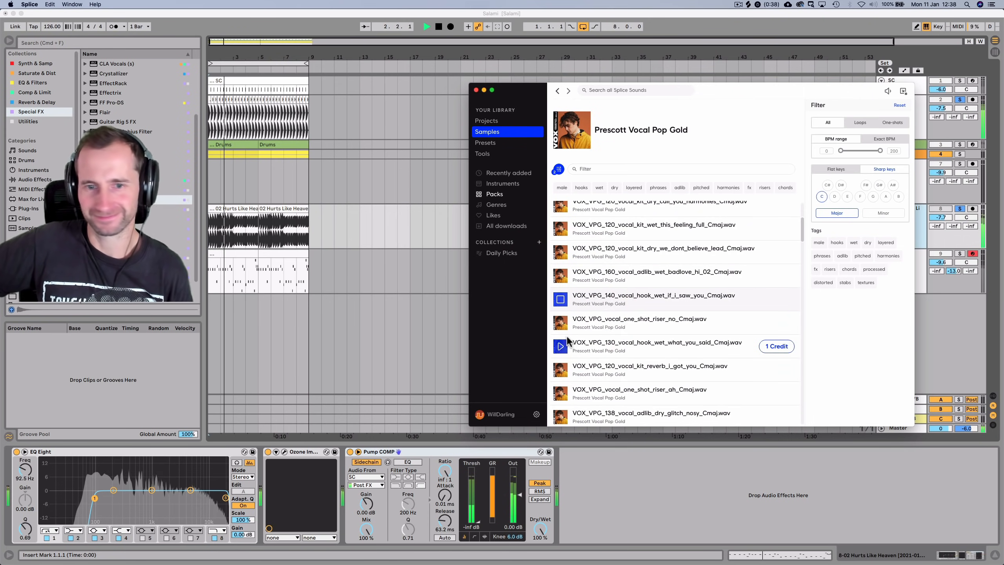
scroll(566, 328, "down", 3)
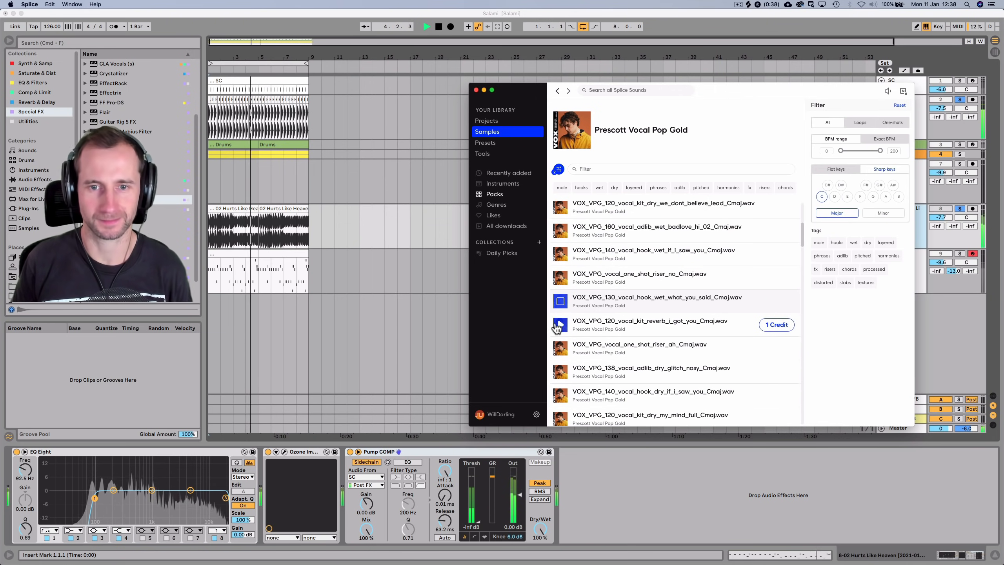
left_click(561, 328)
scroll(568, 335, "down", 3)
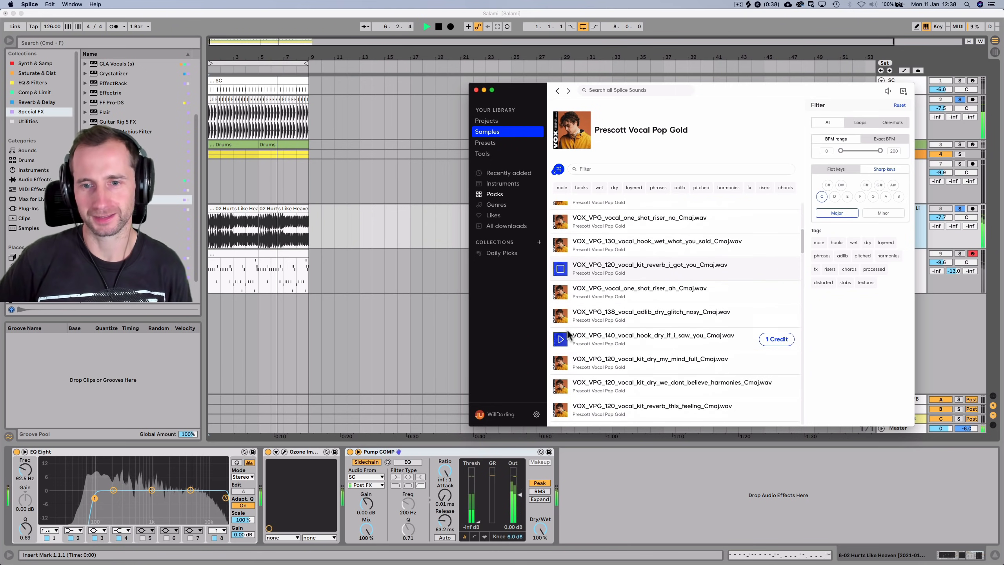
left_click(562, 340)
scroll(561, 343, "down", 3)
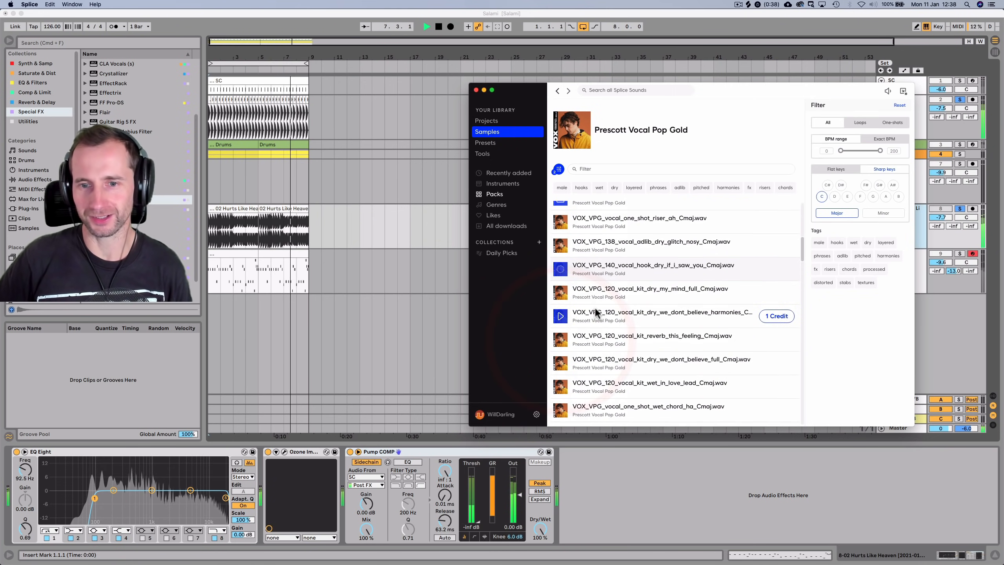
left_click(561, 338)
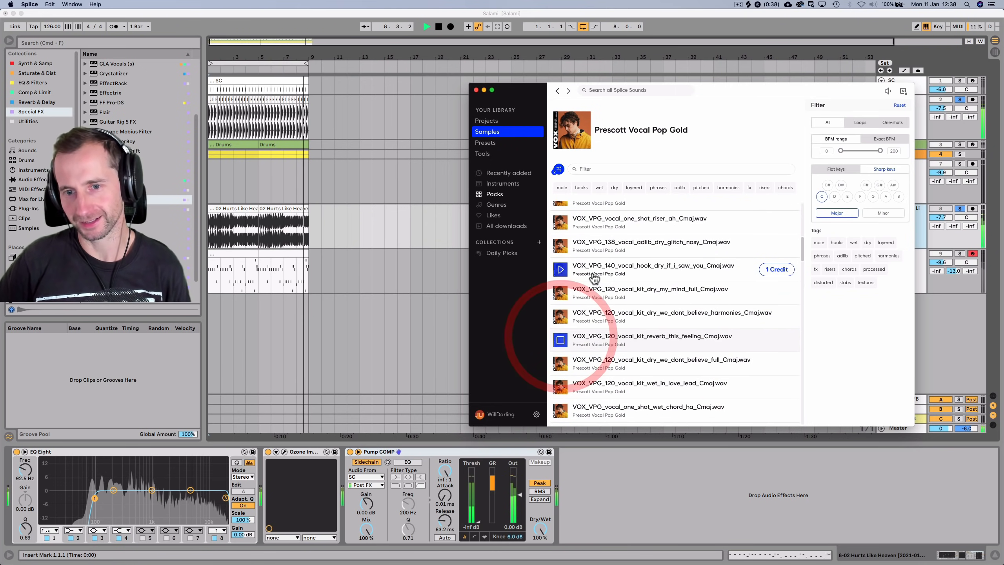
scroll(569, 333, "down", 3)
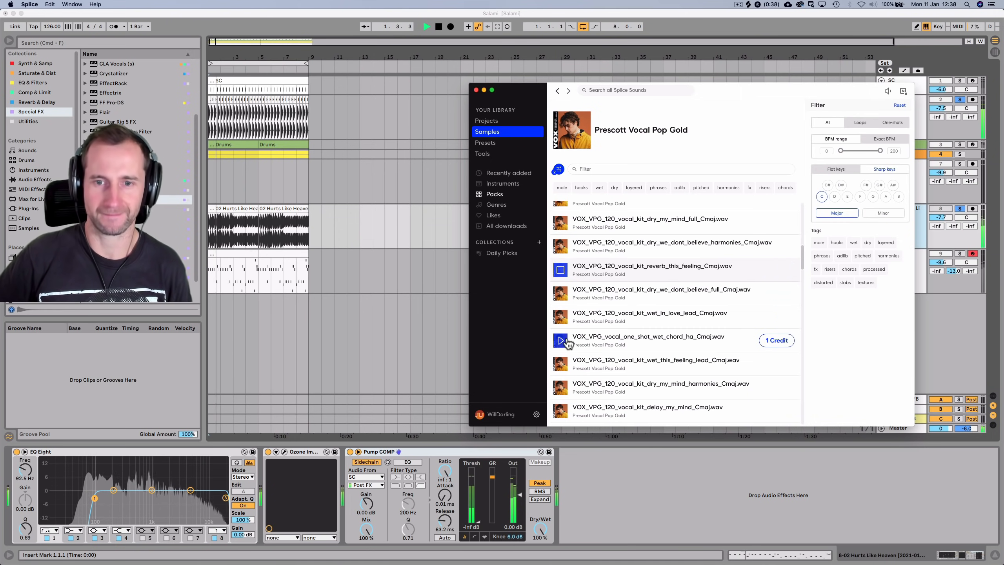
scroll(568, 344, "down", 3)
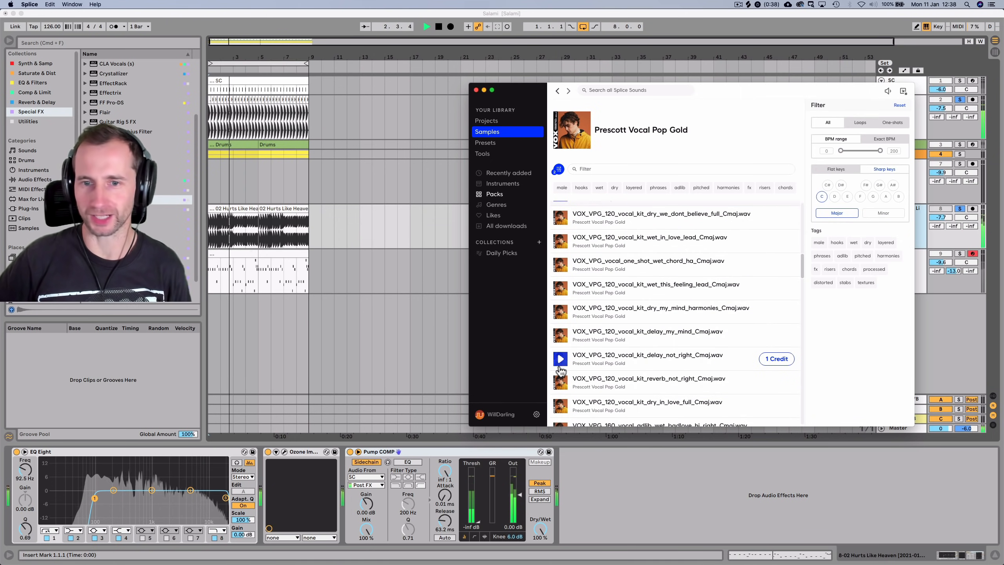
left_click(560, 319)
scroll(585, 309, "down", 3)
scroll(586, 303, "down", 3)
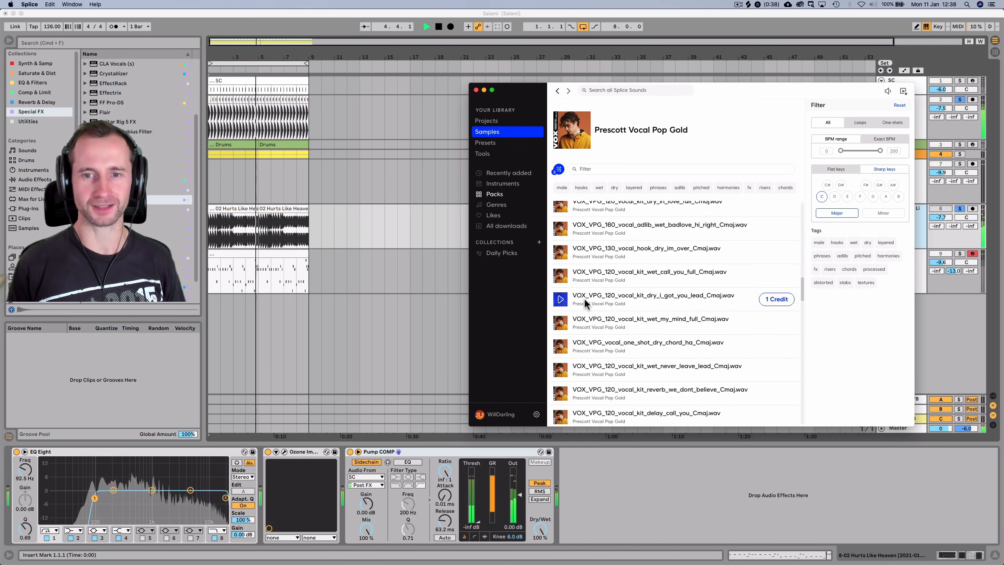
Audition 'wet never leave lead', 'dry this feeling full' and 'reverb my mind', then reload the pack page
left_click(561, 370)
scroll(569, 324, "down", 5)
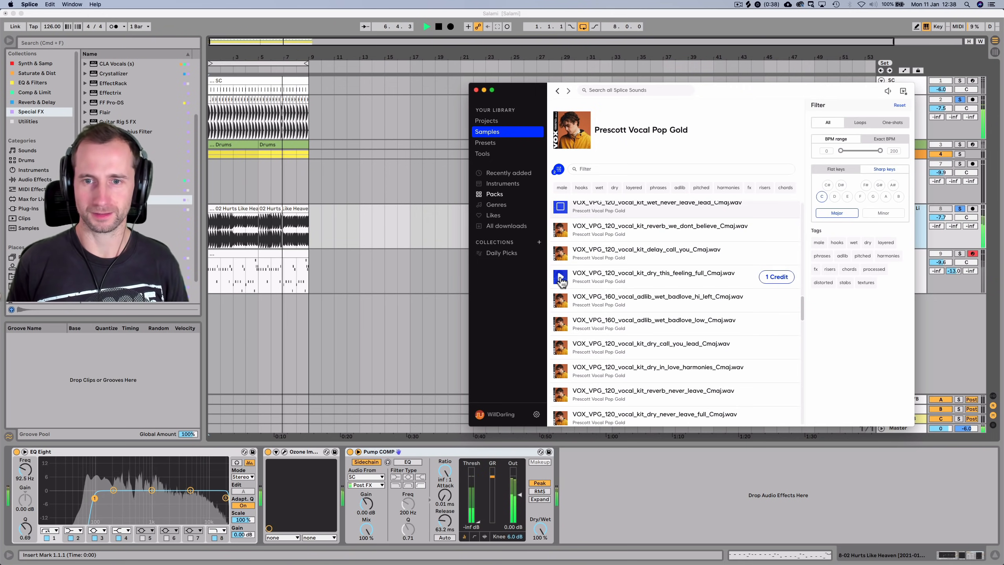
left_click(561, 278)
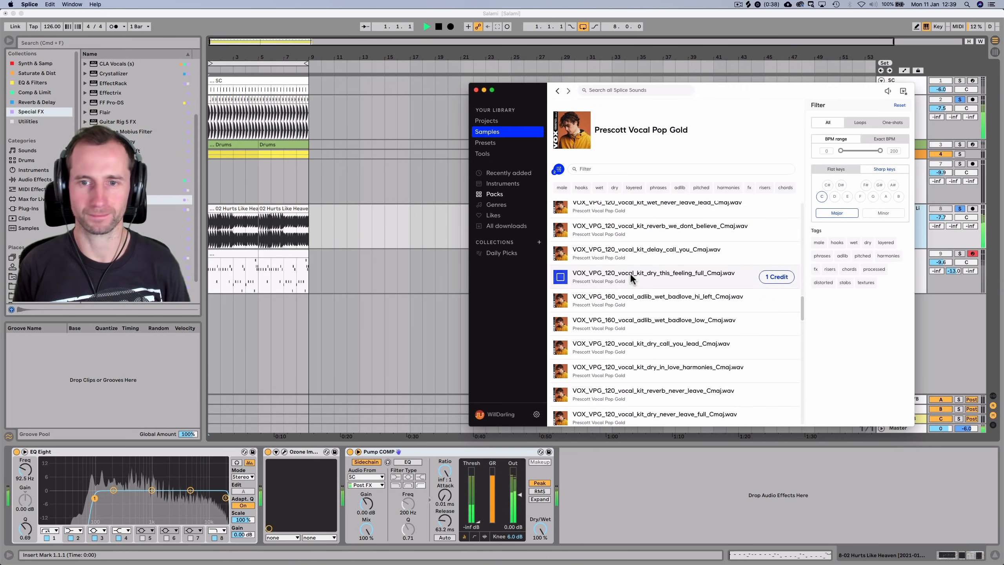
scroll(632, 278, "down", 3)
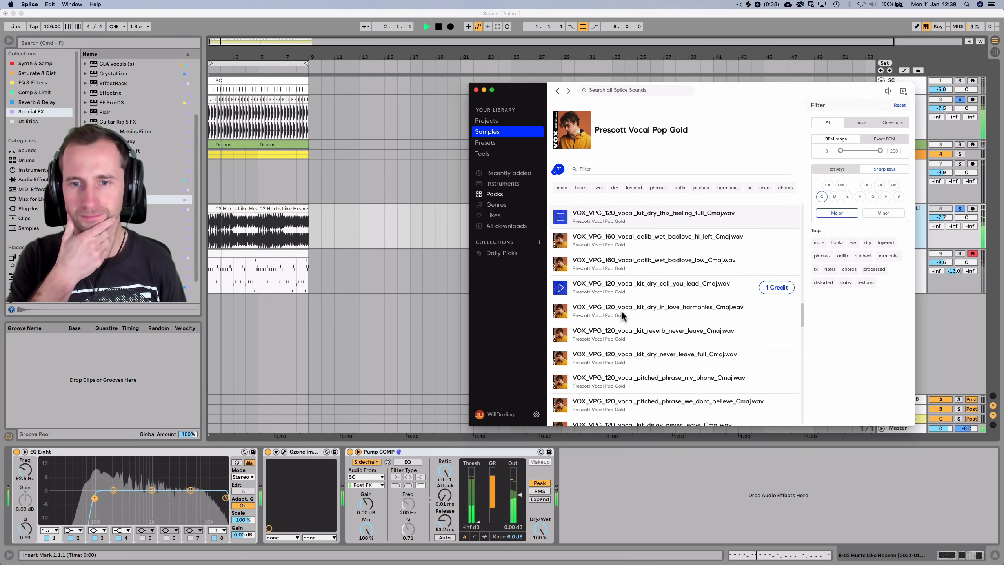
scroll(617, 340, "down", 7)
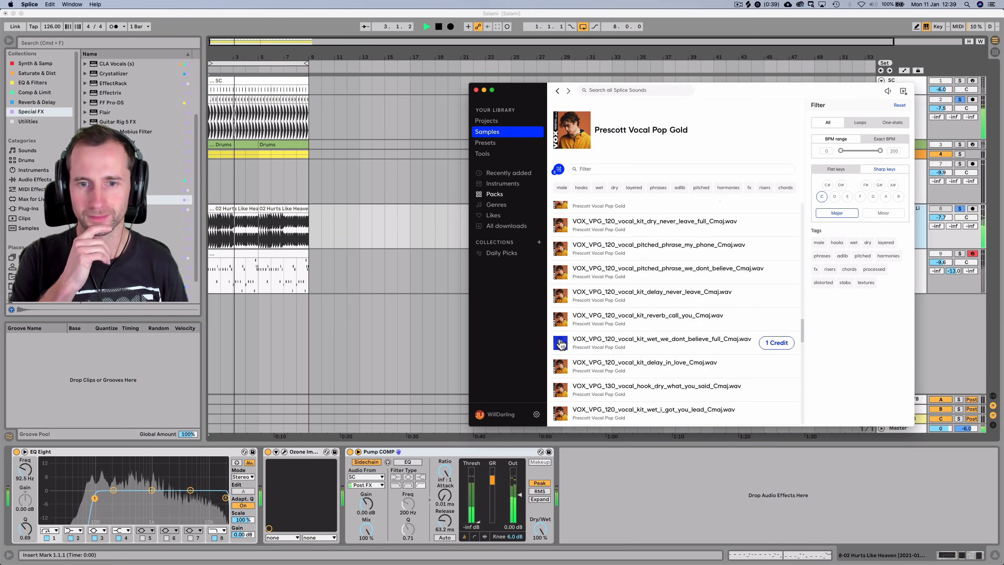
scroll(615, 322, "down", 4)
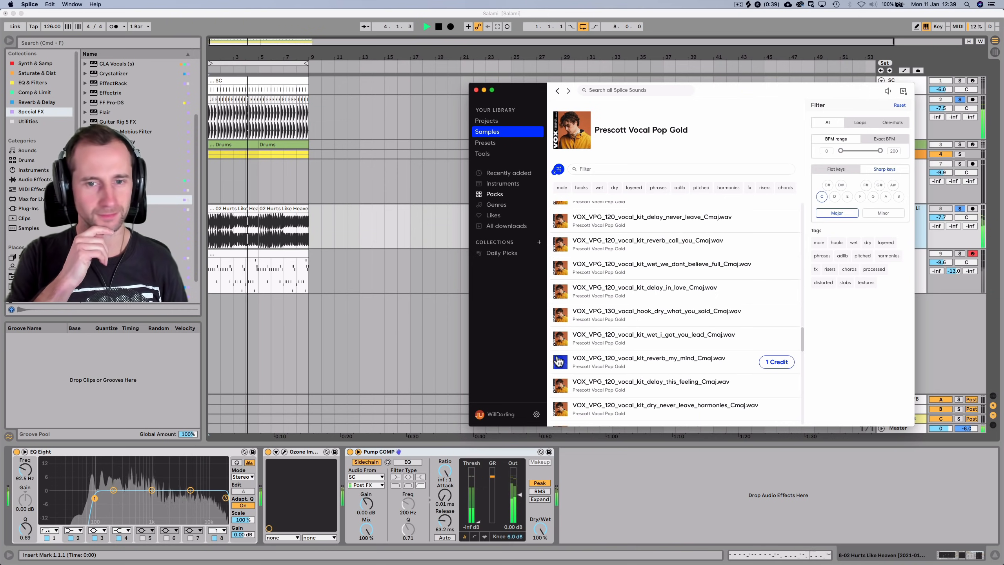
left_click(560, 366)
scroll(605, 315, "down", 6)
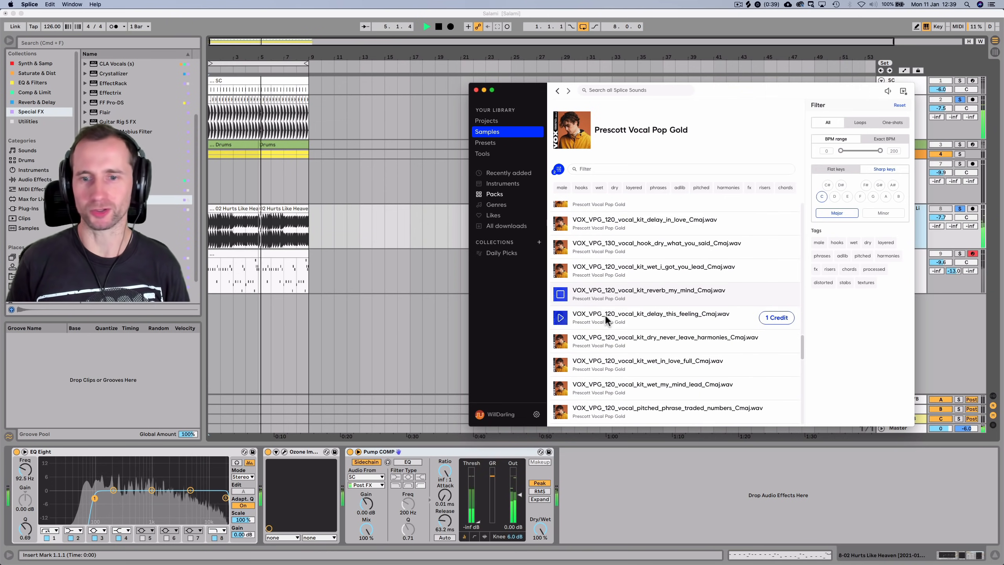
left_click(606, 318)
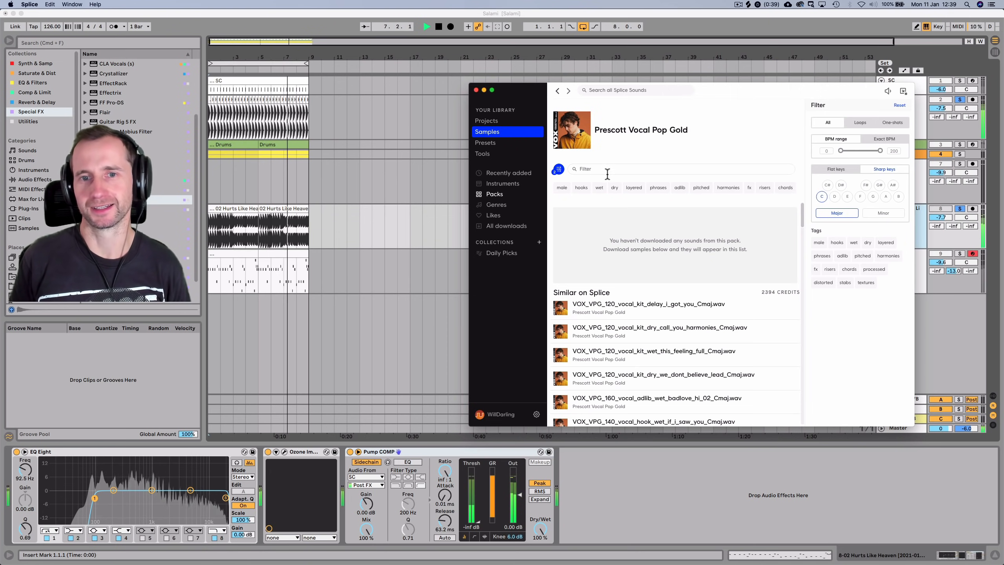
Search Splice for 'vocal' and audition the Soundiron Latin, LHVVS, C&S_Shouts and PL_SUBEIP1 samples
left_click(603, 89)
type("vo")
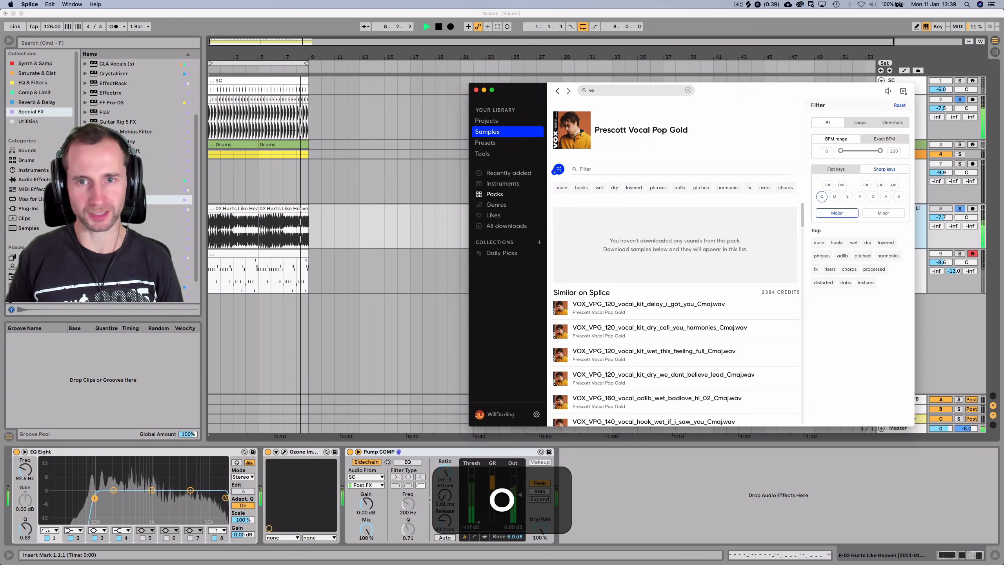
type("cal")
key("Return")
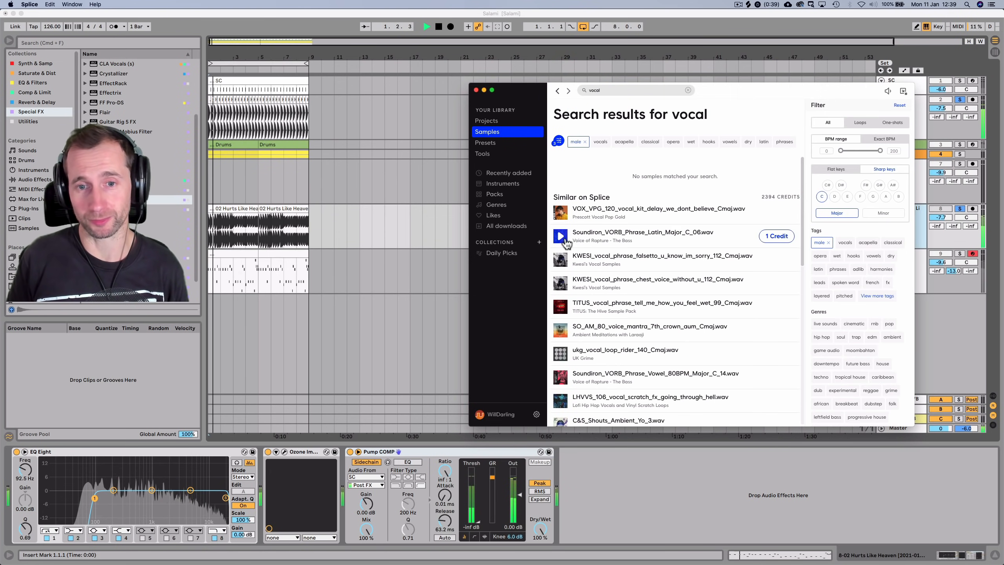
left_click(560, 235)
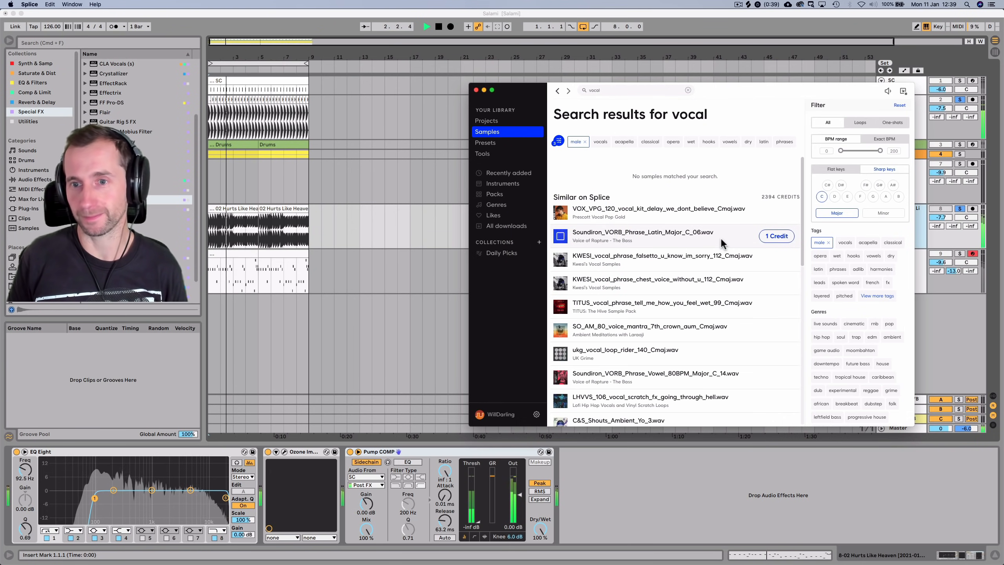
scroll(672, 226, "down", 5)
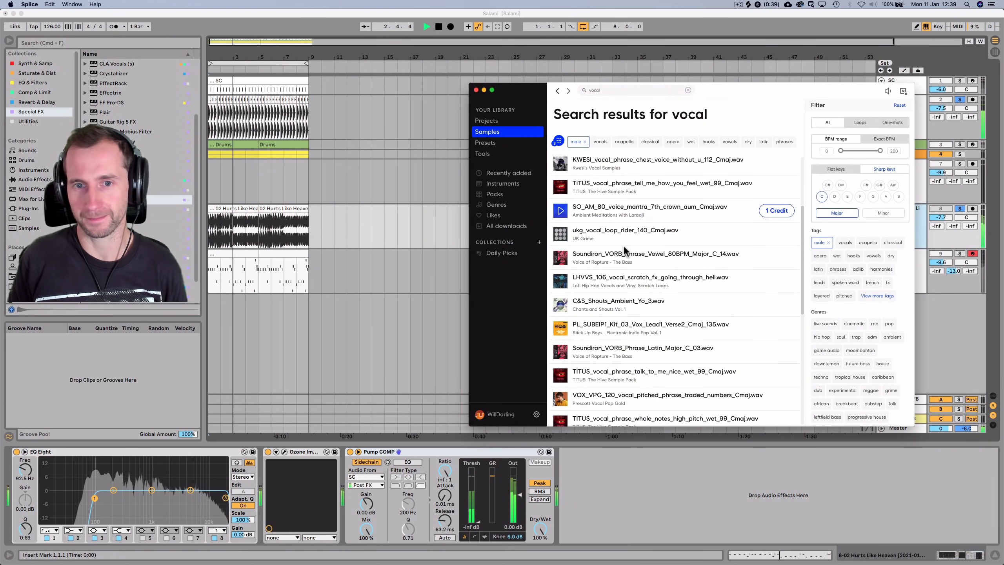
left_click(560, 282)
left_click(561, 304)
left_click(561, 328)
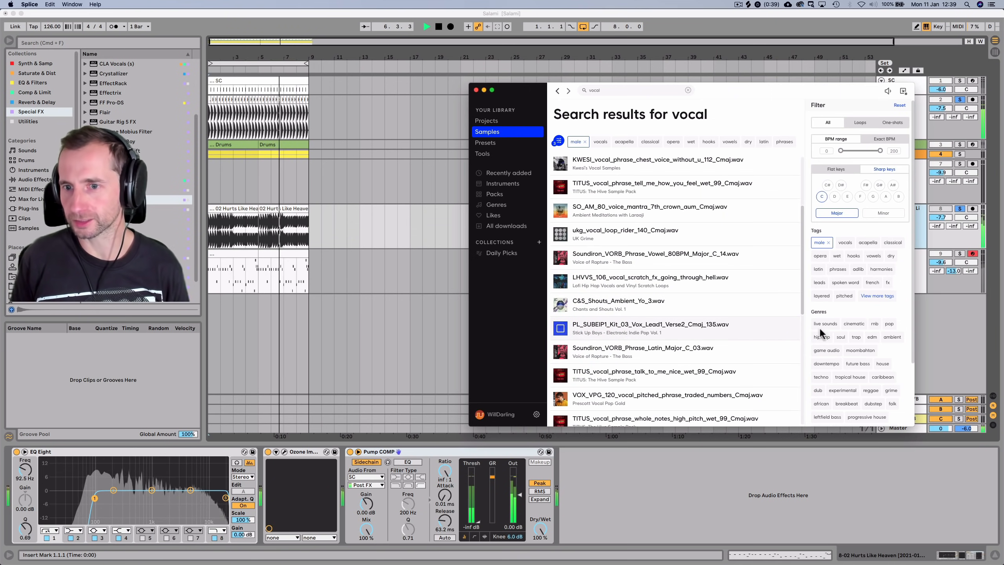
Narrow results to the pop genre, audition more vocals, and reopen the Prescott Vocal Pop Gold page
left_click(889, 324)
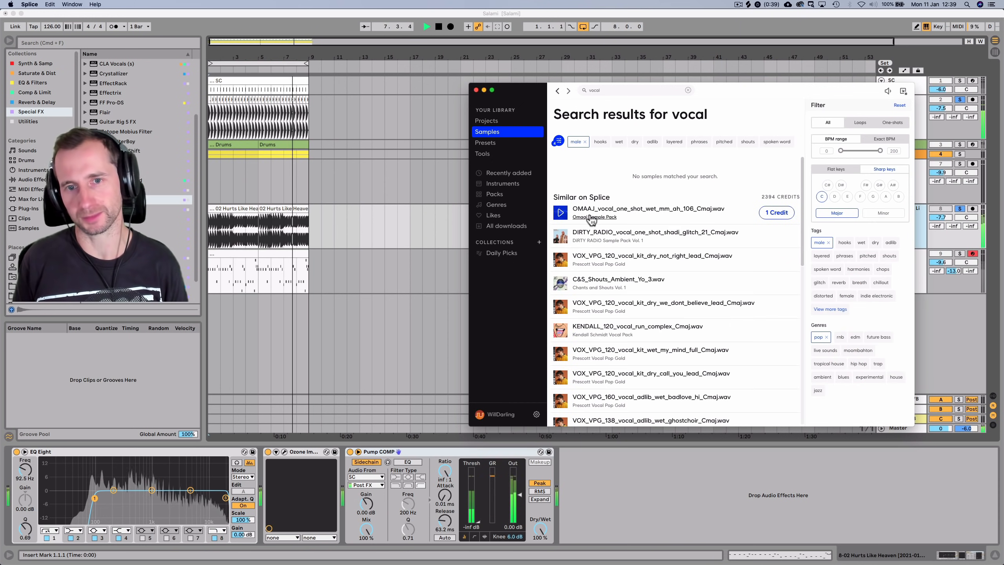
left_click(561, 237)
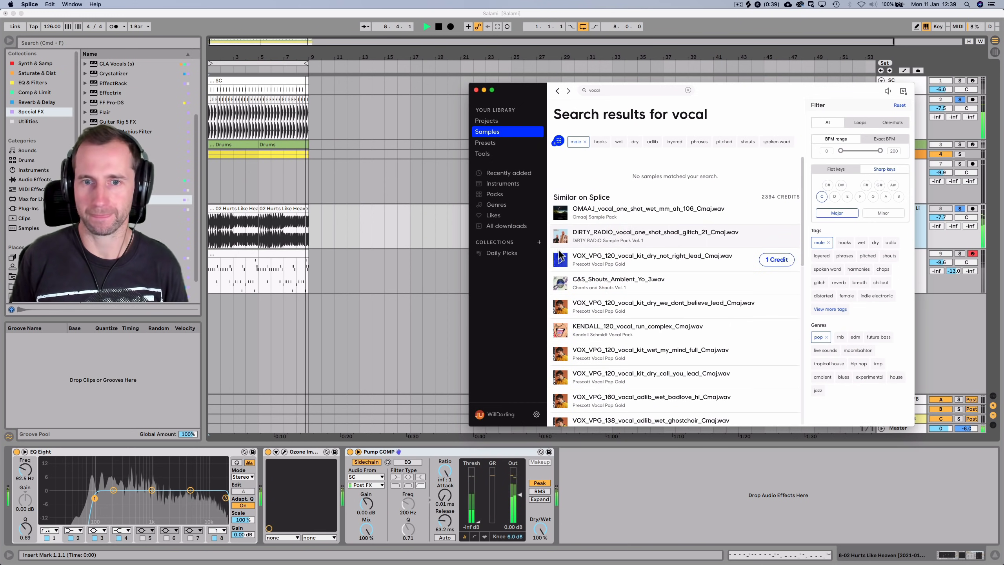
left_click(560, 308)
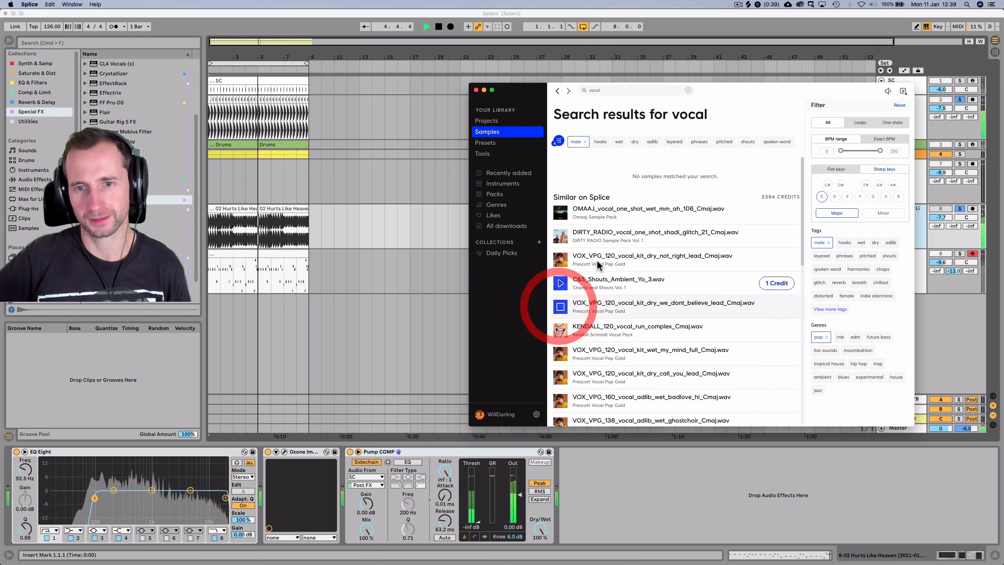
scroll(593, 265, "down", 3)
left_click(561, 269)
scroll(582, 269, "down", 3)
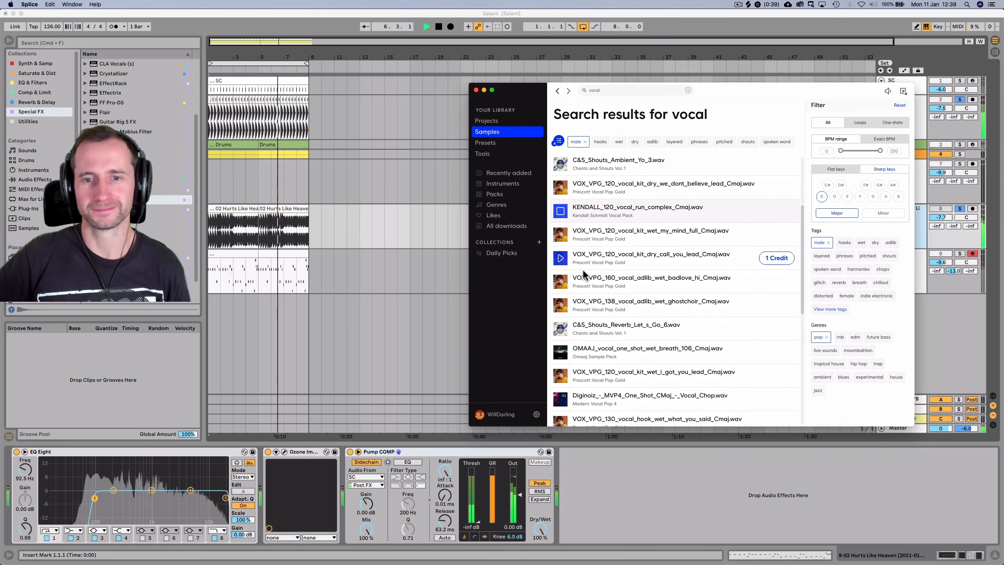
scroll(566, 339, "down", 3)
left_click(562, 327)
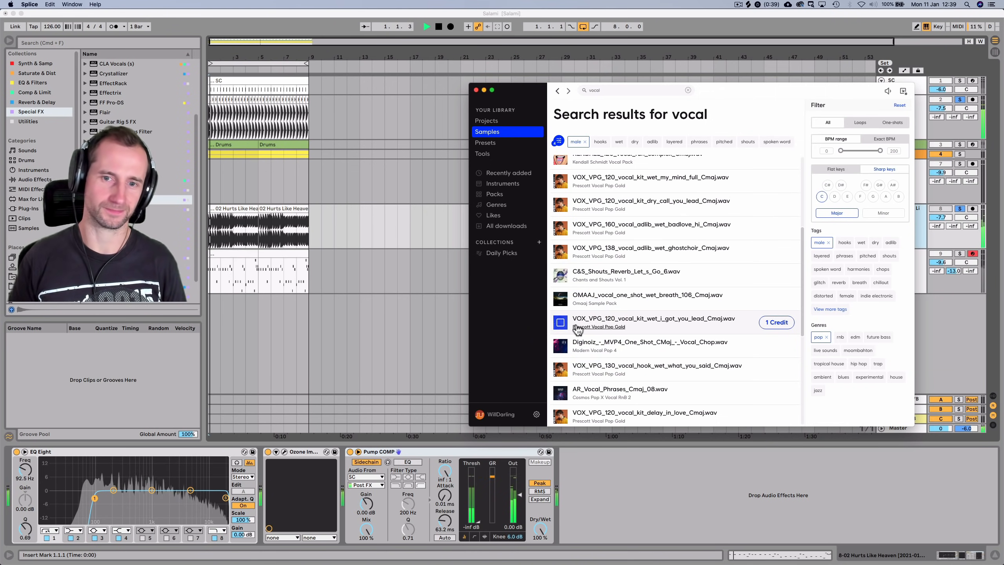
left_click(575, 328)
left_click(609, 170)
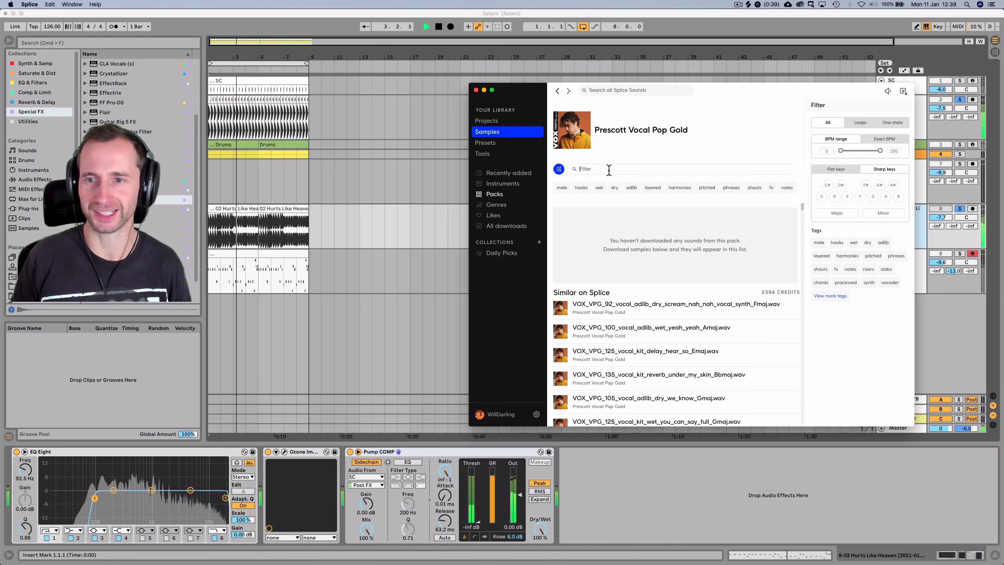
Filter the pack to C major and audition 'delay i got you' and other vocal loops
left_click(823, 198)
left_click(837, 213)
left_click(557, 312)
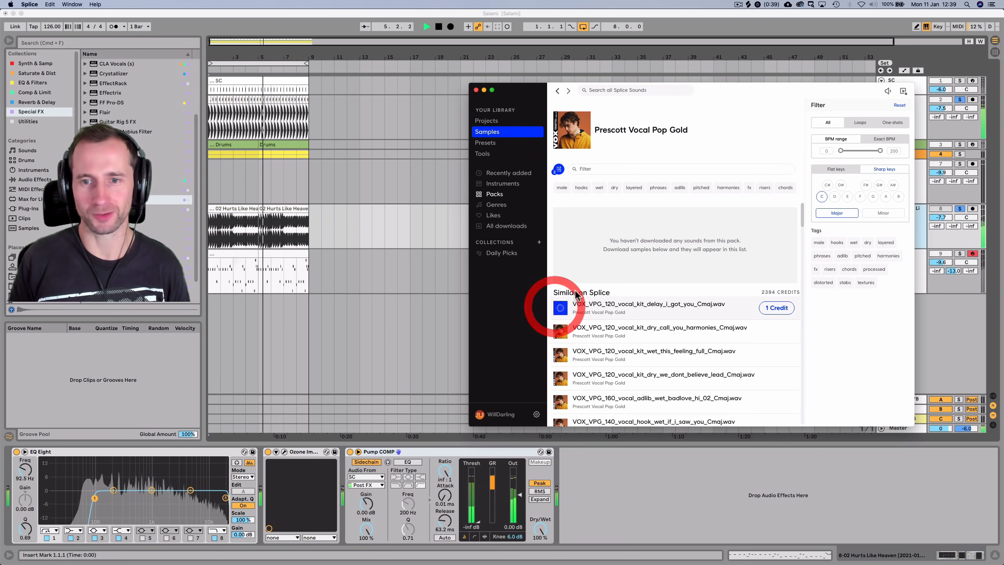
scroll(569, 293, "down", 3)
left_click(561, 281)
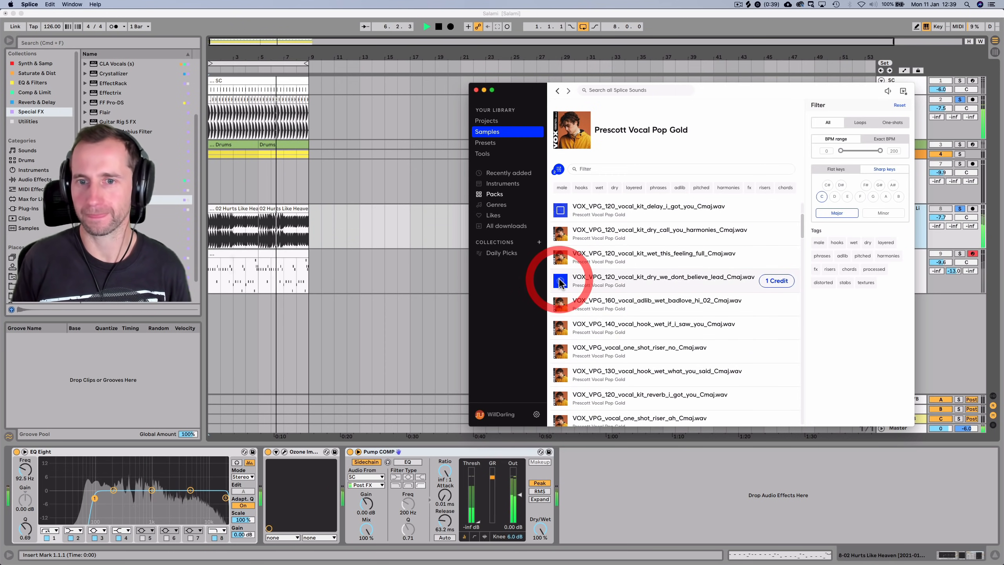
left_click(560, 257)
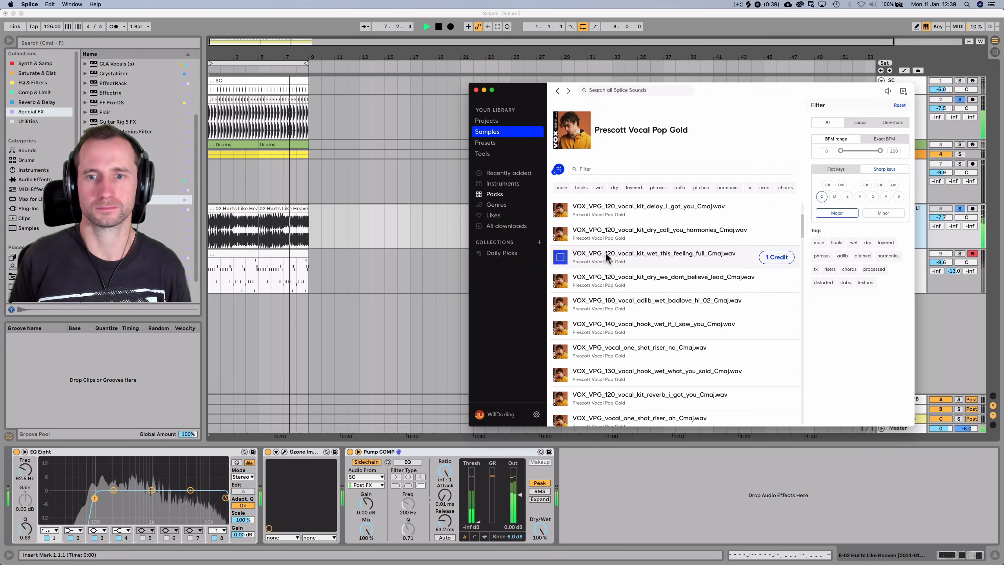
Download the wet this_feeling_full Cmaj loop for 1 credit and drag it into Live's arrangement
left_click(776, 256)
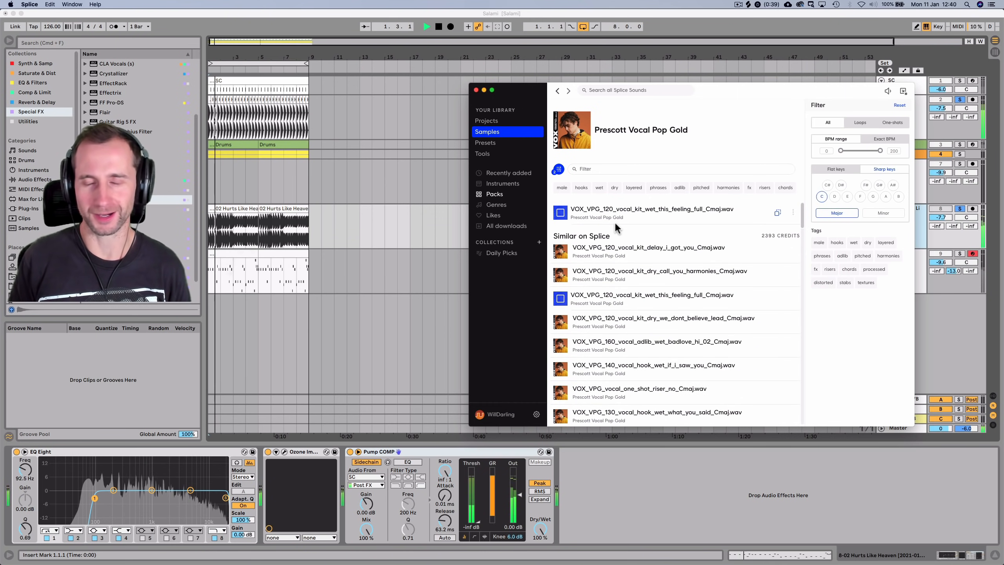
left_click_drag(600, 208, 212, 331)
left_click(333, 297)
key("space")
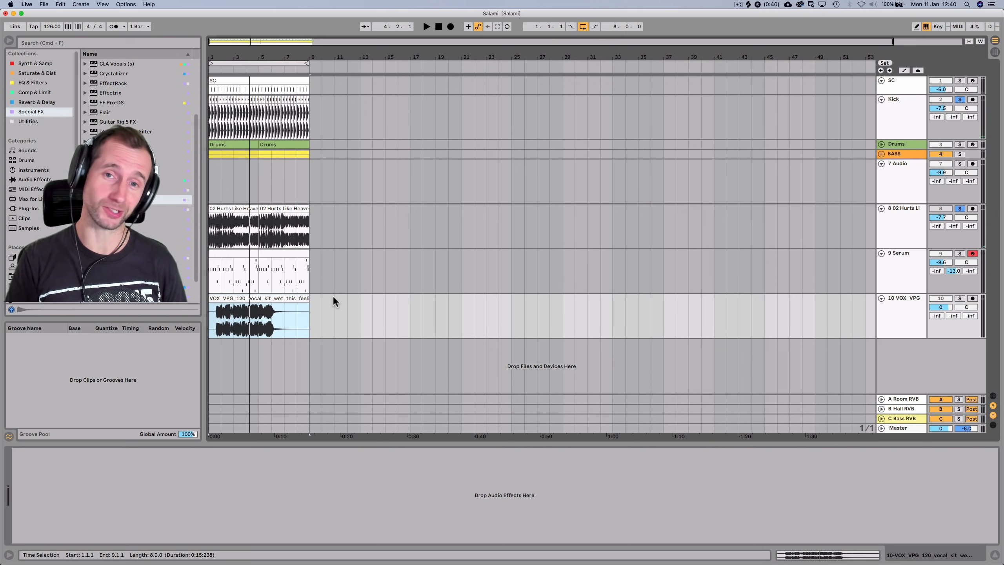
Lower the VOX VPG vocal clip's gain to -5.45 dB and unsolo track 8
left_click(907, 315)
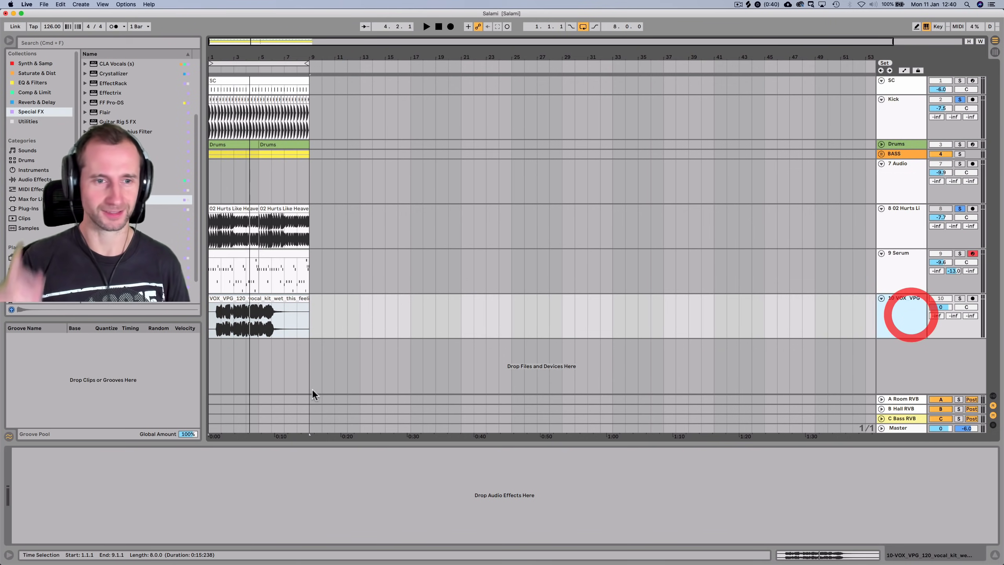
double_click(221, 297)
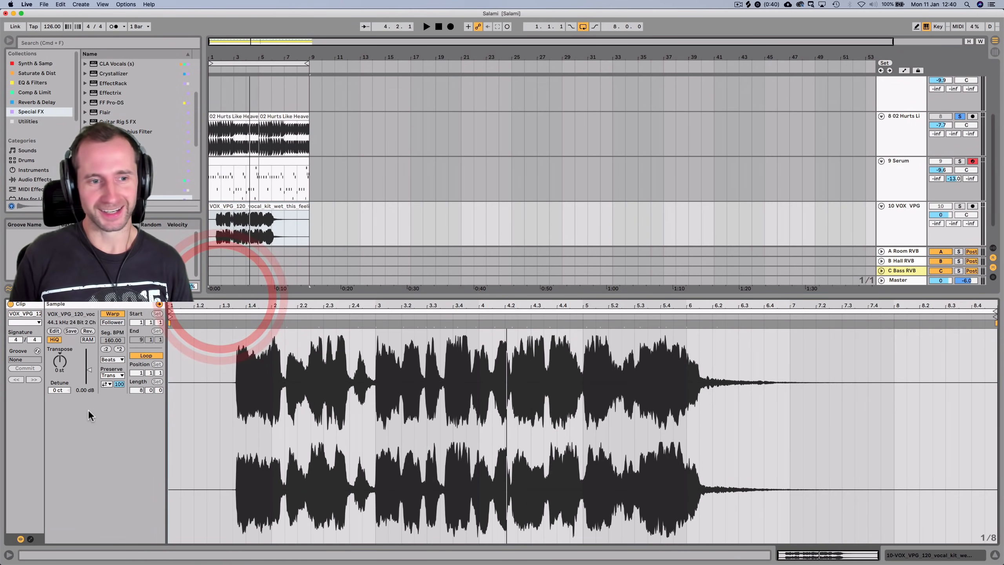
left_click_drag(90, 370, 90, 377)
key("space")
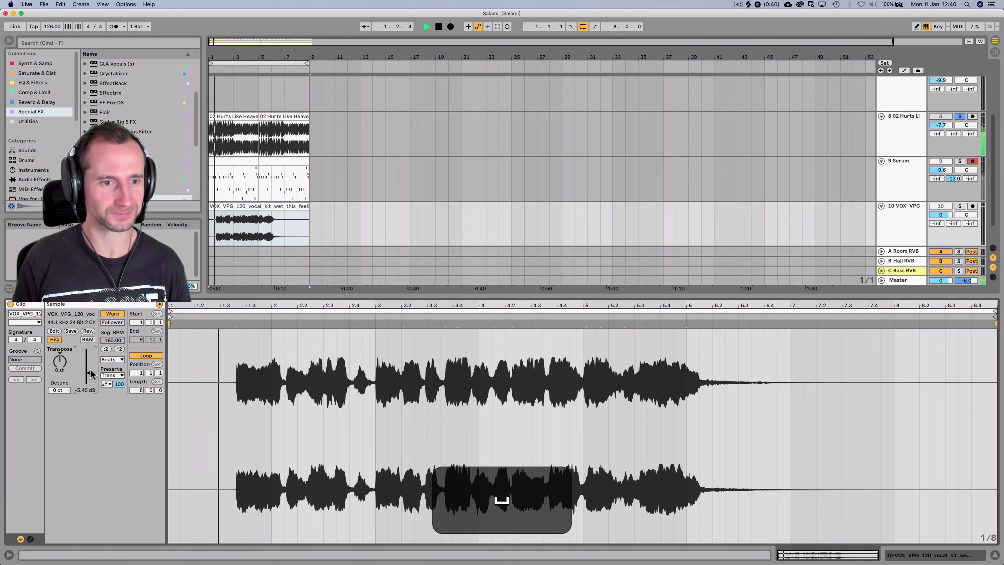
key("space")
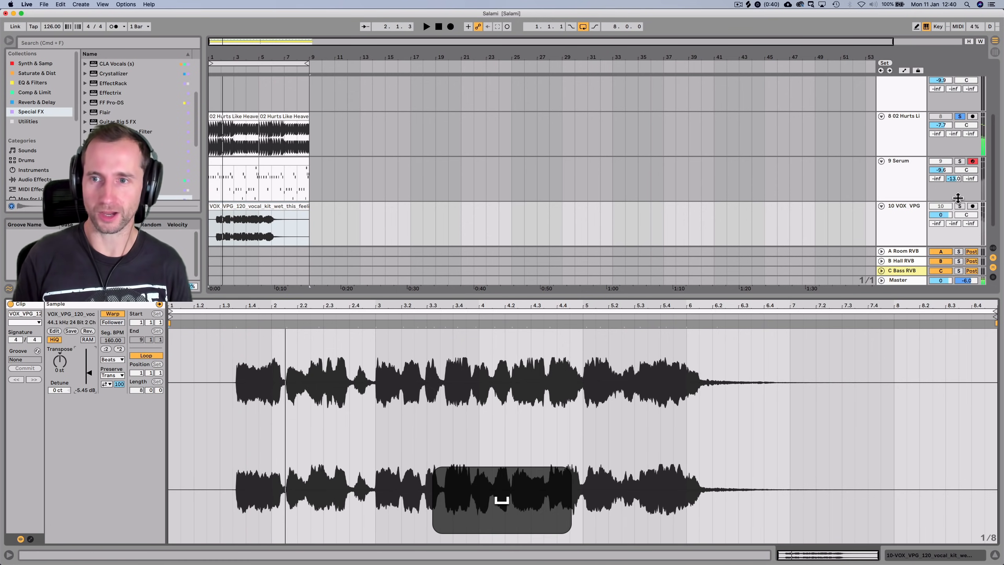
left_click(960, 117)
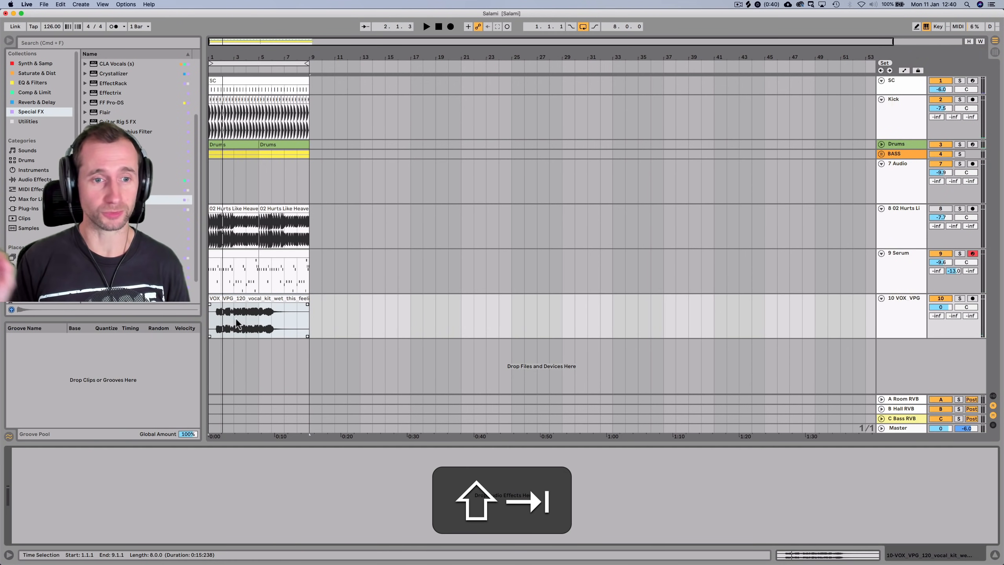
Set the vocal clip's segment tempo to 120 BPM and its warp mode to Complex Pro
double_click(250, 297)
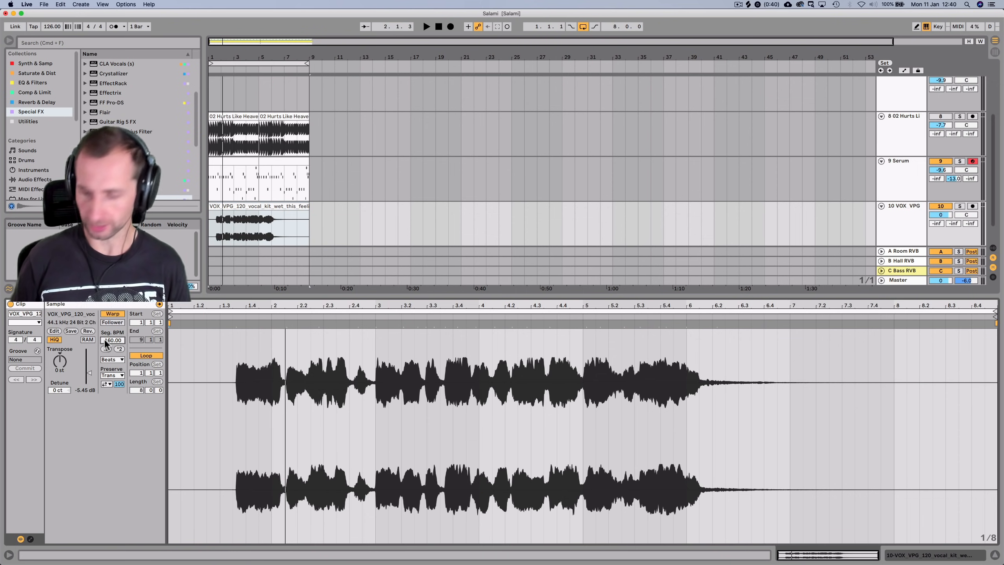
left_click(104, 339)
type("120")
key("Return")
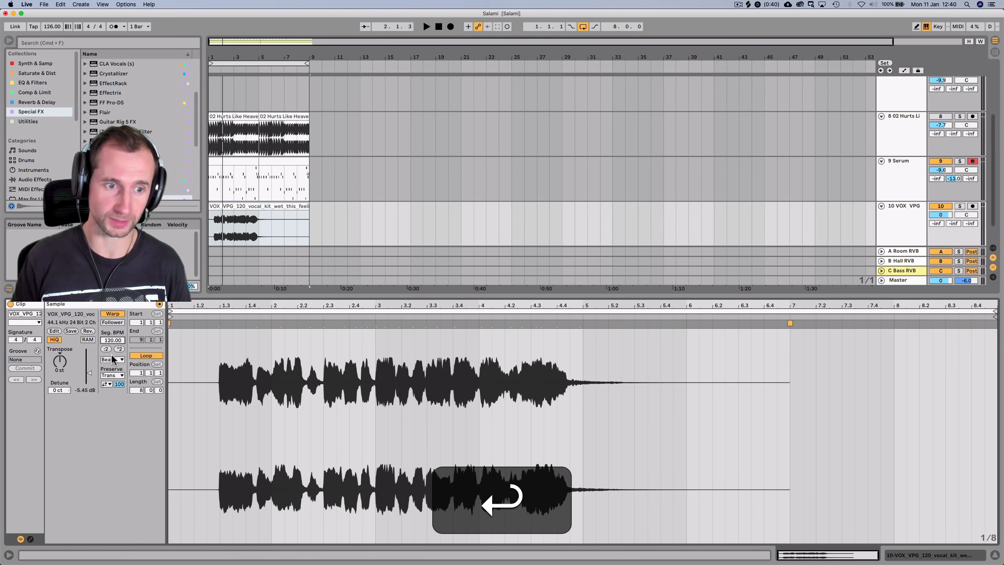
left_click(112, 360)
left_click(113, 405)
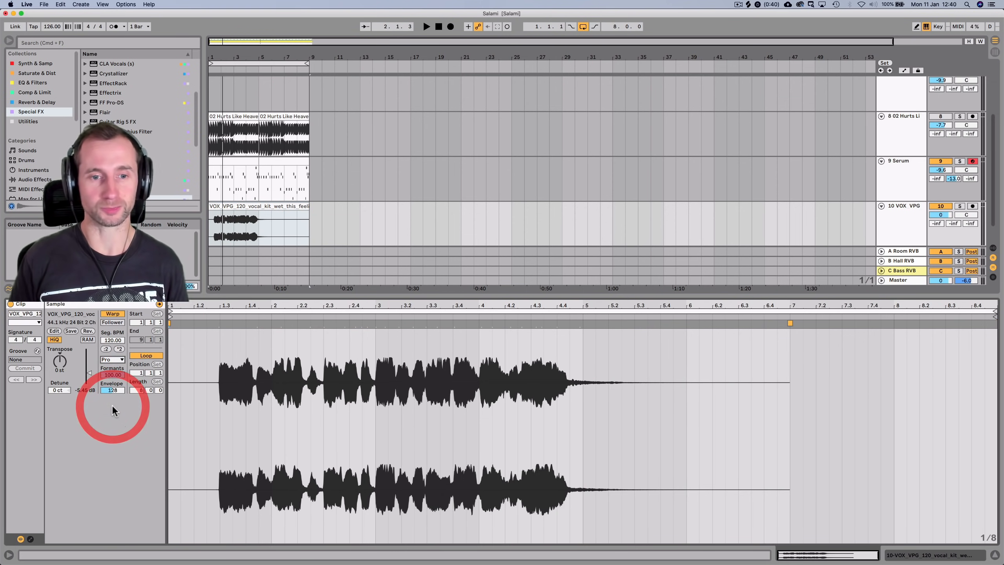
key("shift+Tab")
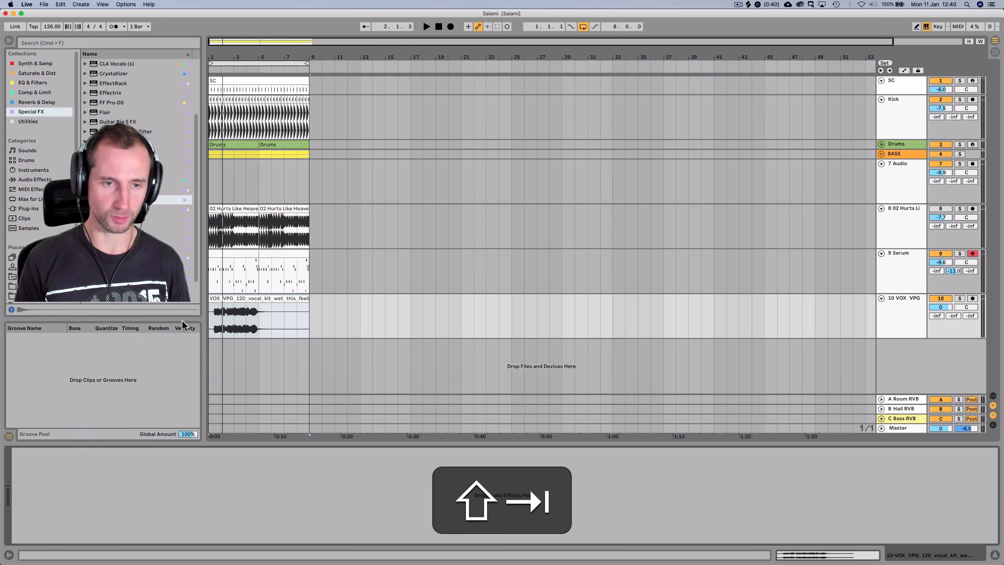
Duplicate bars 1–9 across all tracks out to bar 33 and extend the loop over them
left_click(210, 313)
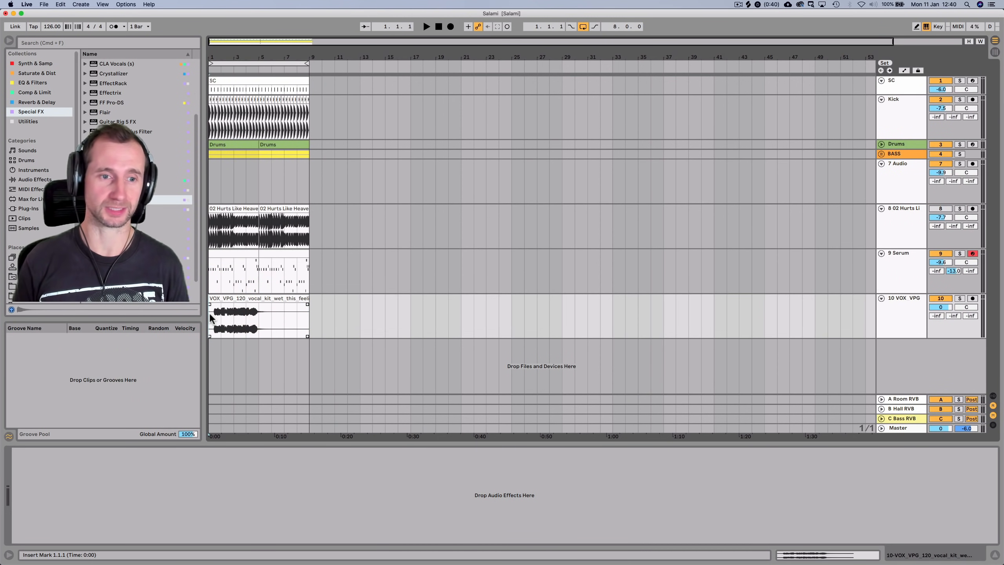
left_click(209, 316)
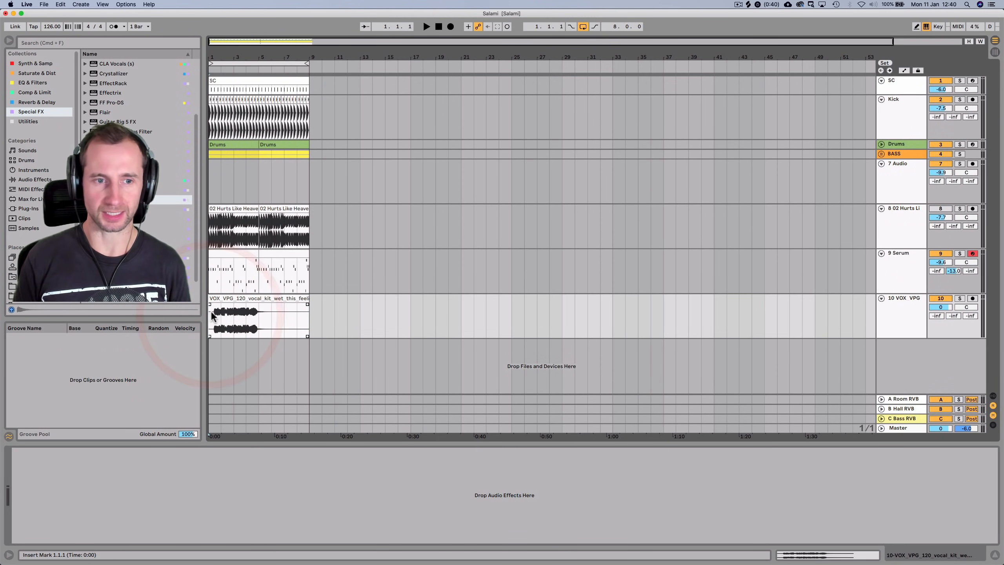
left_click_drag(309, 315, 209, 71)
key("super+d")
key("super+d")
key("super+d")
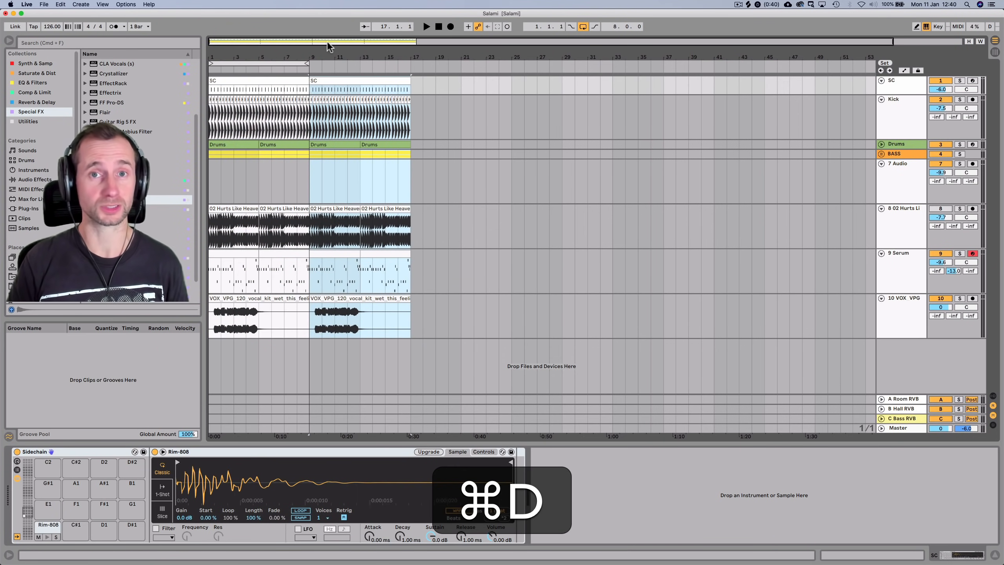
left_click_drag(306, 63, 623, 63)
left_click(309, 276)
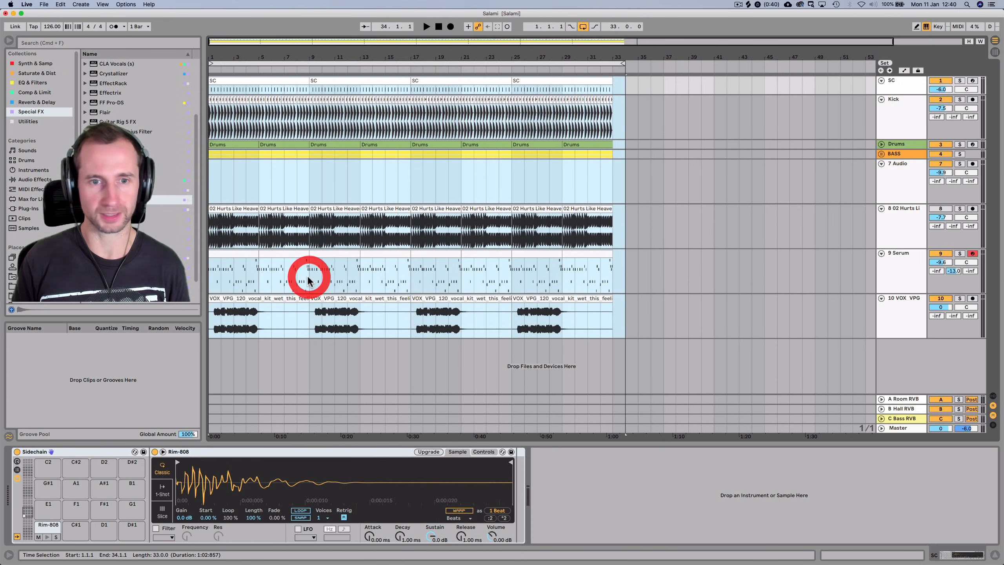
Delete the first 16 bars of the Serum and bass tracks so they enter at bar 17
left_click(385, 269)
left_click_drag(392, 271, 204, 269)
key("BackSpace")
left_click(387, 175)
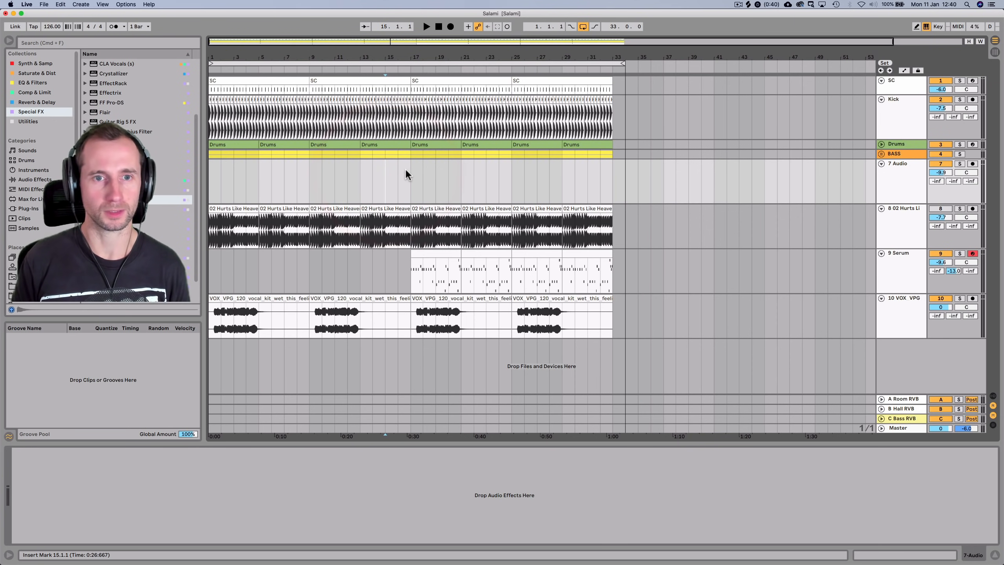
left_click_drag(410, 169, 213, 151)
key("BackSpace")
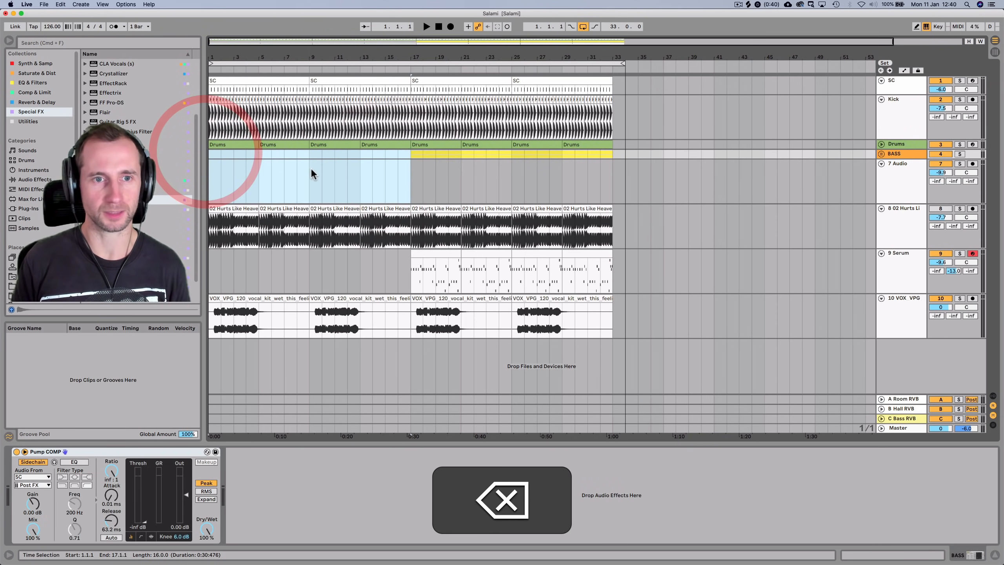
Remove the drums before bar 9 and the kick before bar 17
left_click(306, 163)
left_click_drag(306, 167, 198, 101)
key("BackSpace")
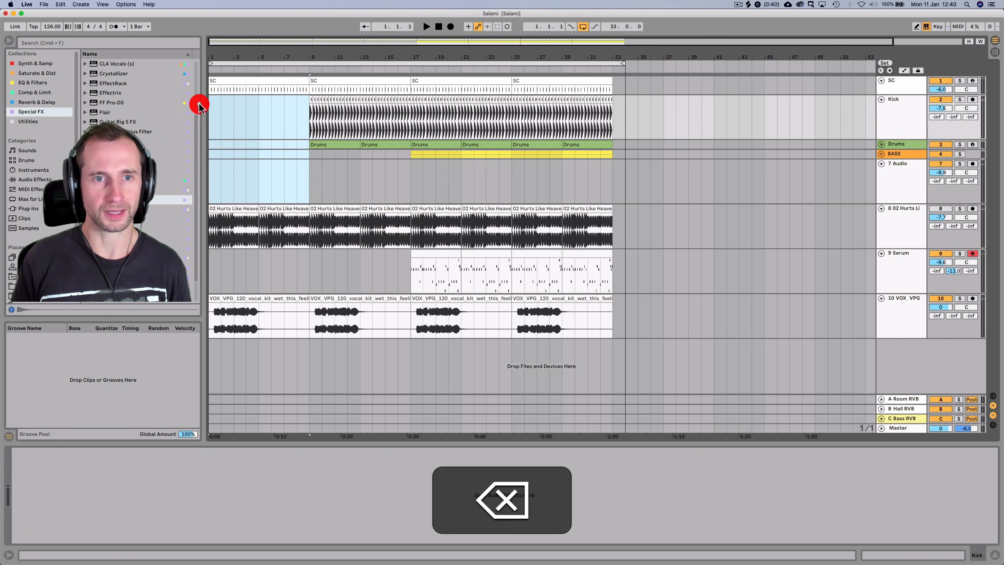
left_click_drag(261, 116, 409, 112)
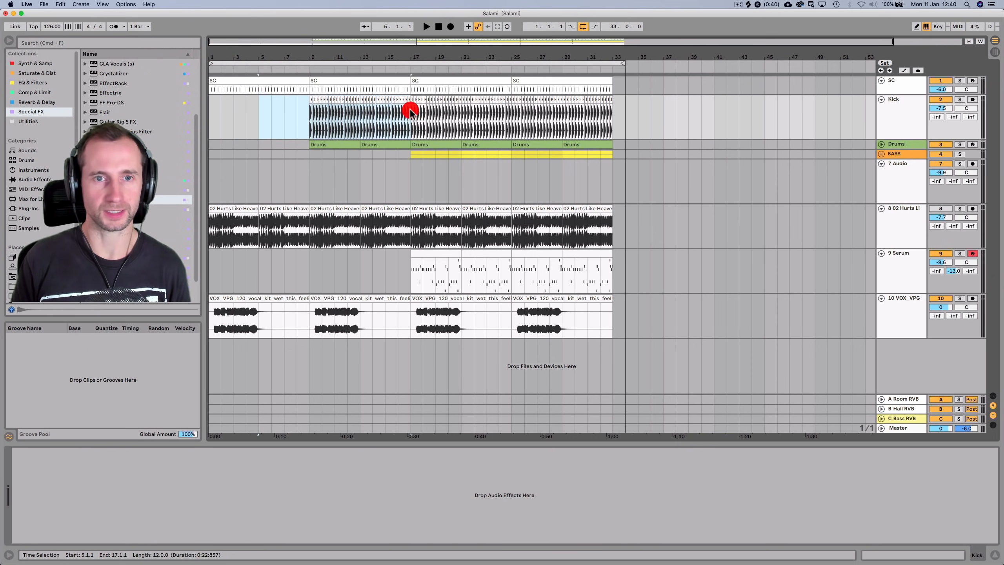
key("BackSpace")
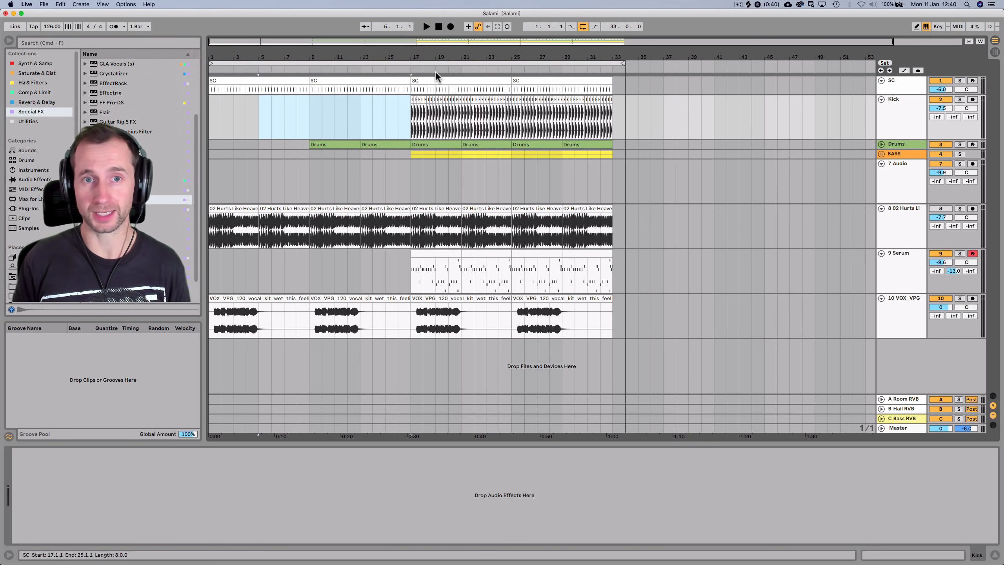
Re-enable track 8 and play the new arrangement from the start, checking the vocal clips
left_click(438, 27)
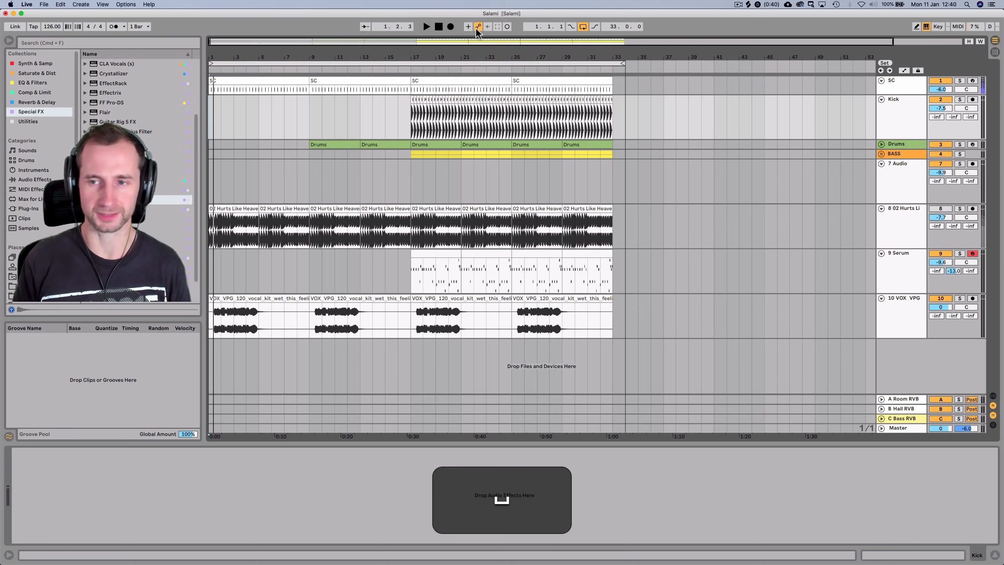
left_click(932, 212)
key("space")
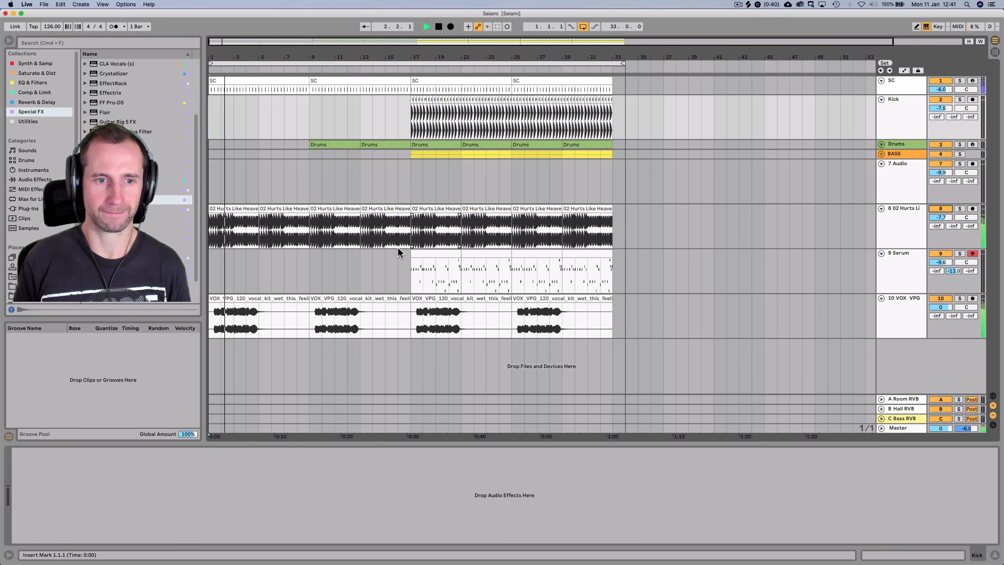
left_click(297, 310)
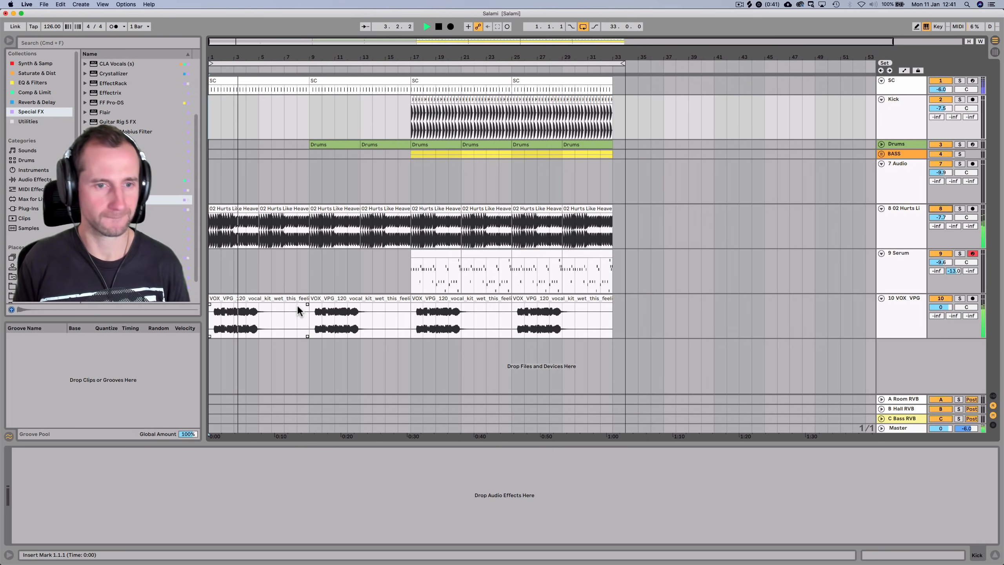
left_click(347, 330)
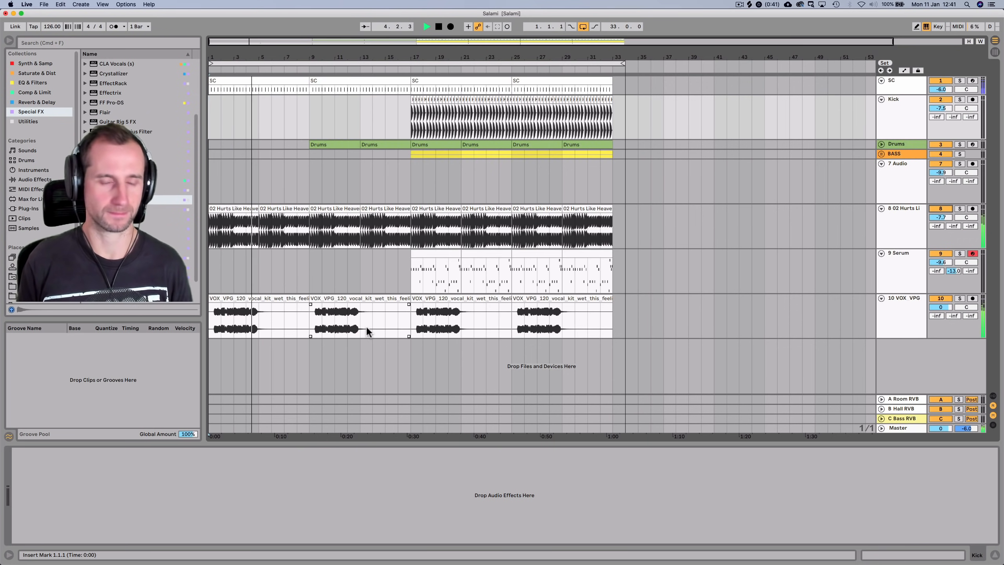
key("space")
left_click(353, 236)
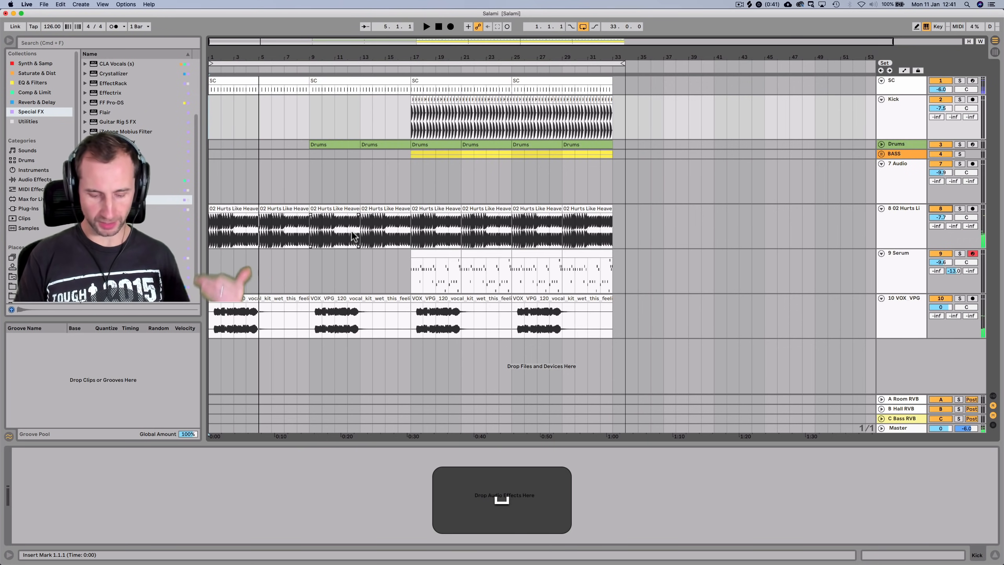
key("alt+space")
Launch Splice and audition Prescott vocals: delay_i_got_you, what_you_said, if_i_saw_you and my_mind_full
type("splice")
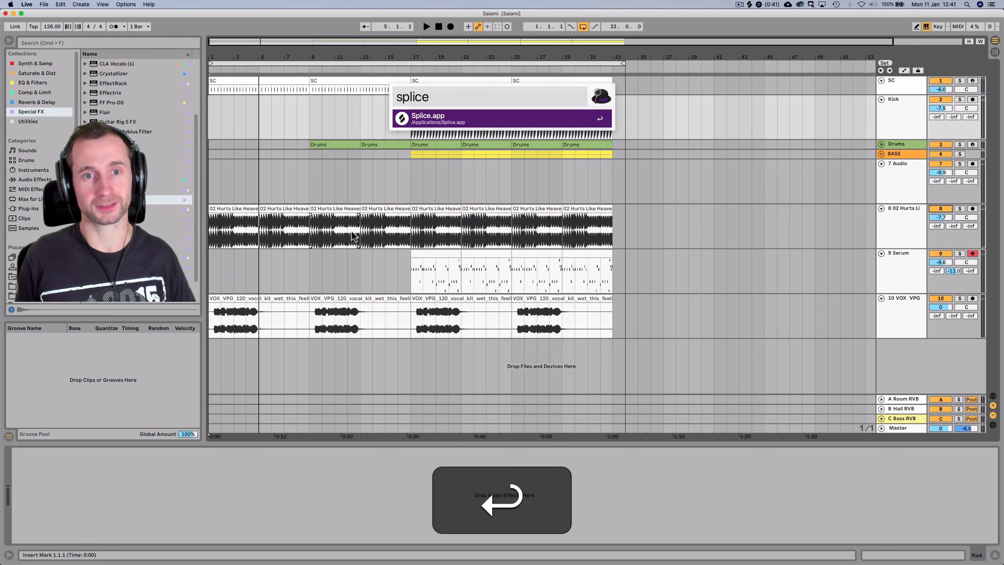
key("Return")
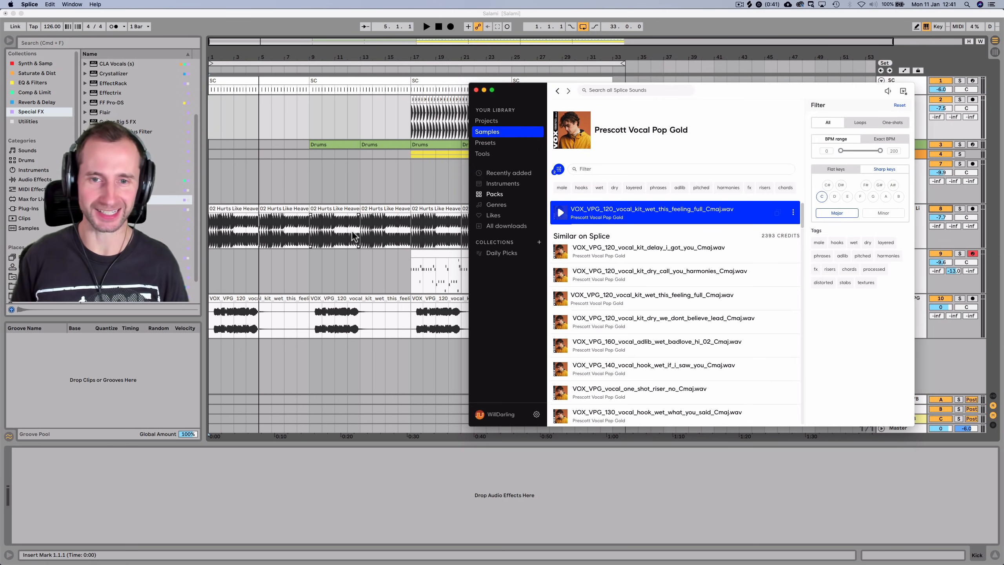
left_click(561, 254)
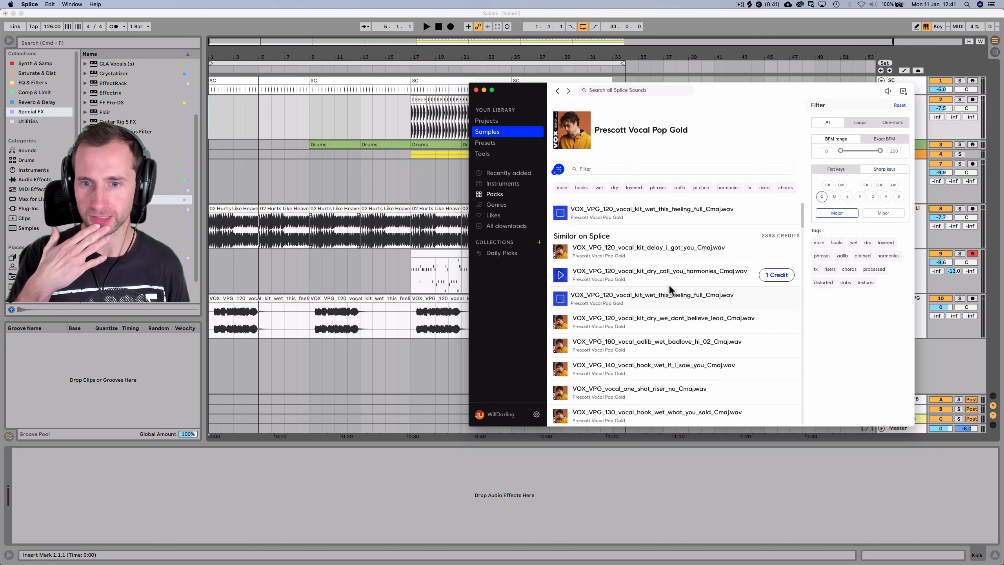
scroll(670, 289, "down", 2)
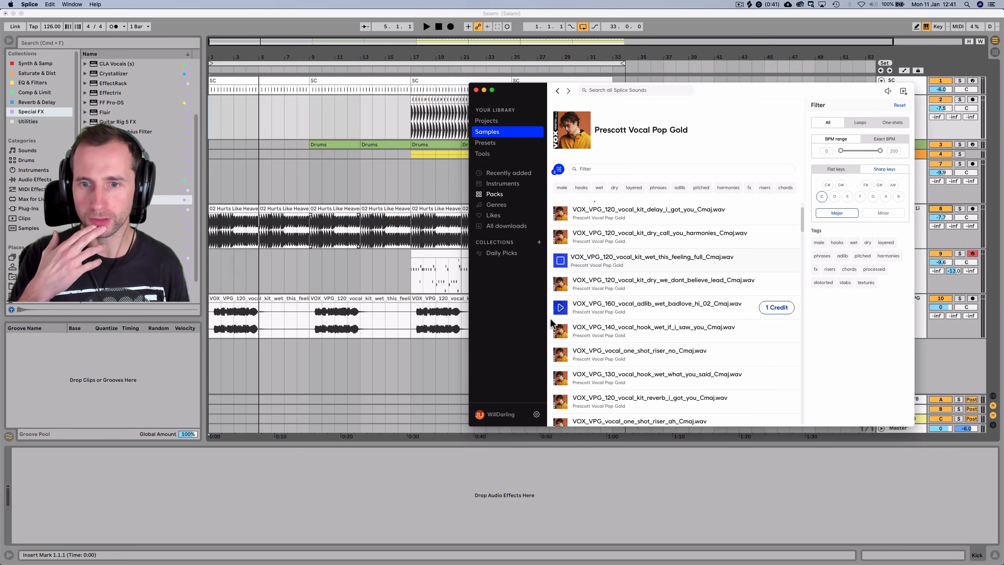
scroll(566, 334, "down", 3)
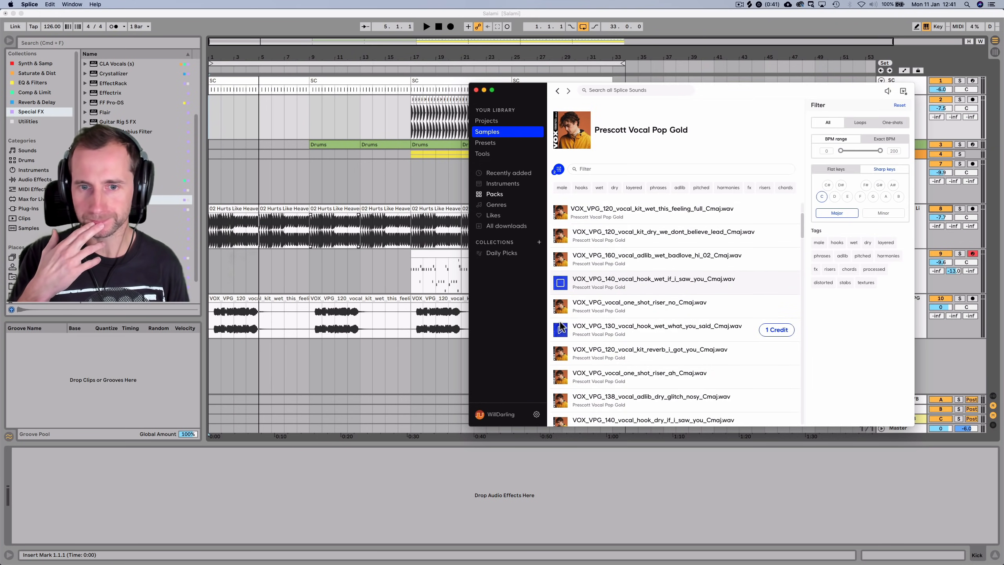
left_click(561, 332)
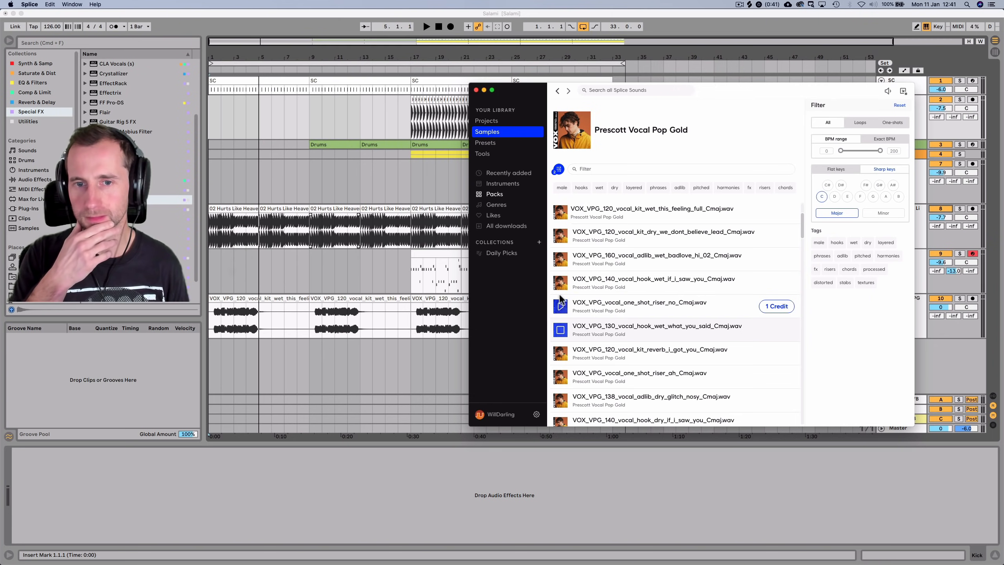
scroll(562, 356, "down", 3)
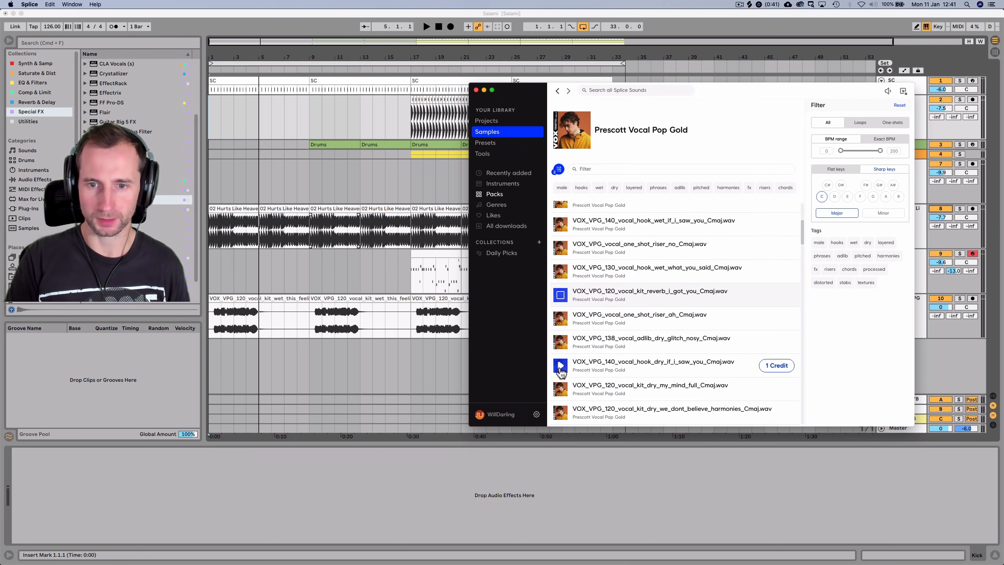
scroll(561, 370, "down", 1)
left_click(561, 343)
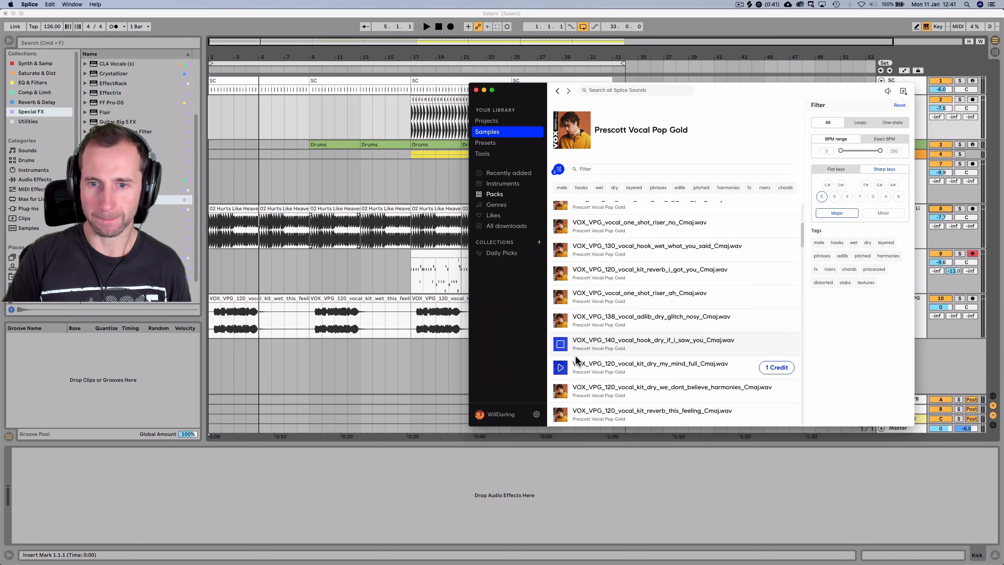
left_click(562, 368)
scroll(629, 304, "down", 3)
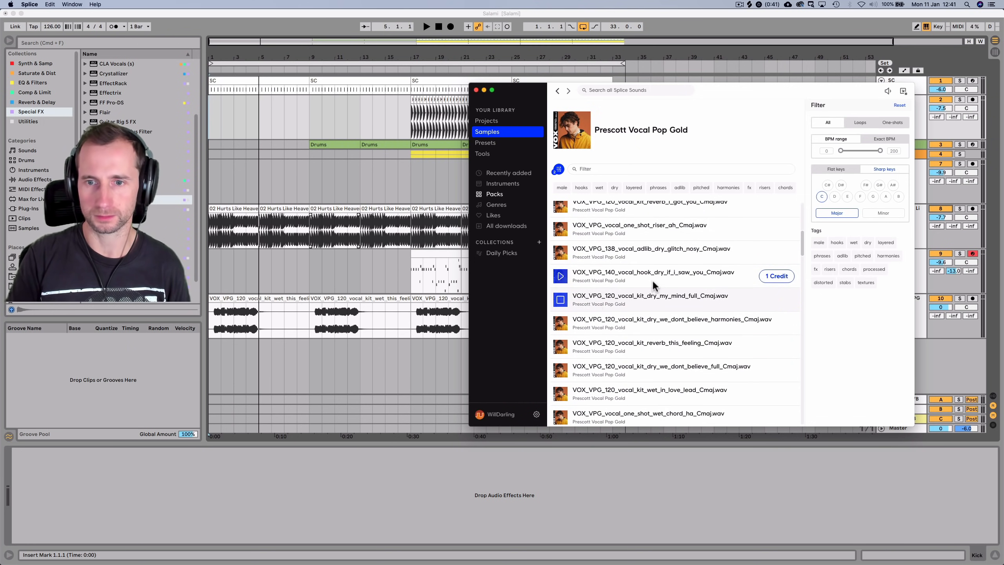
Download the dry we_dont_believe_harmonies Cmaj vocal for one credit and drag it into the arrangement
left_click(561, 323)
scroll(589, 291, "down", 2)
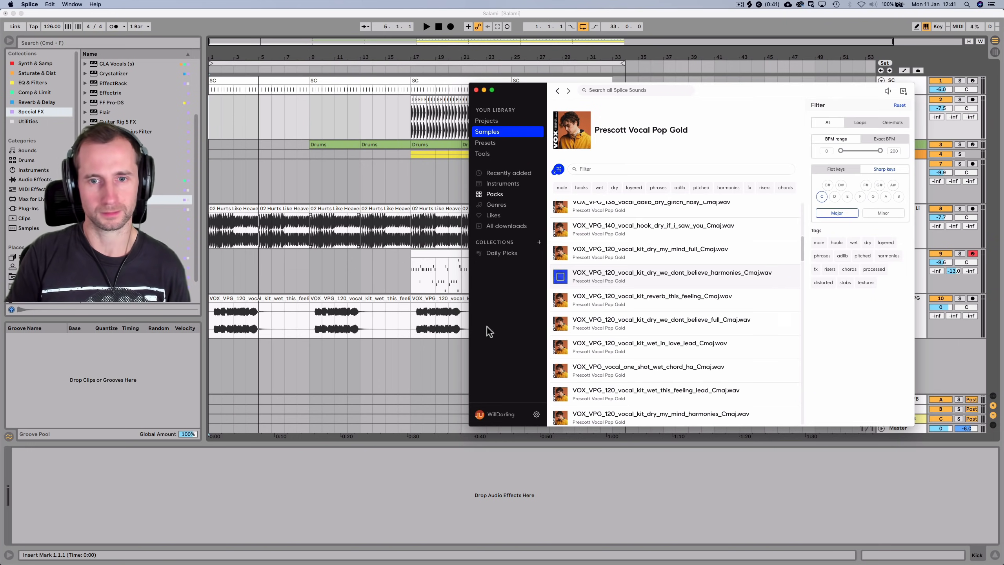
left_click(771, 283)
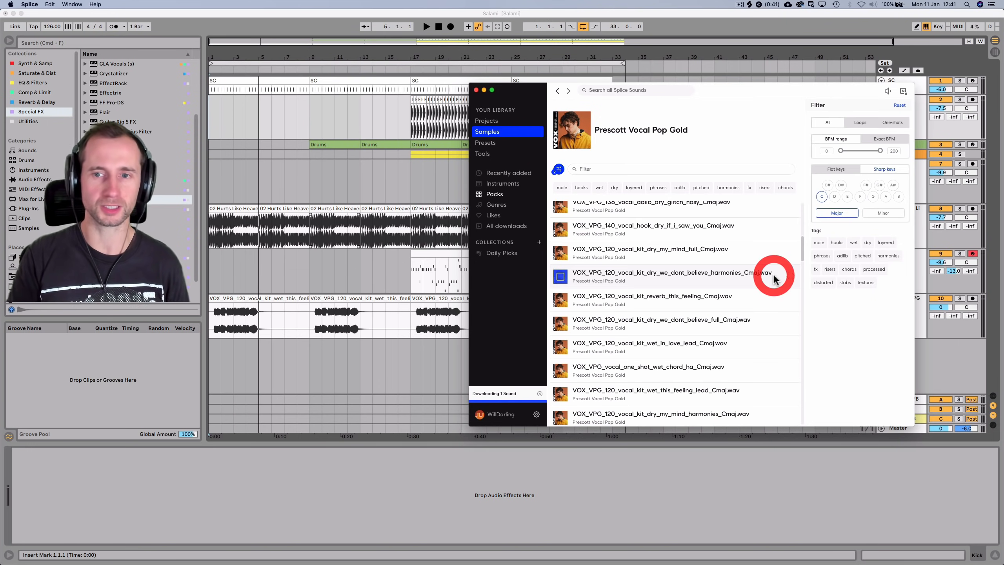
left_click_drag(631, 276, 213, 284)
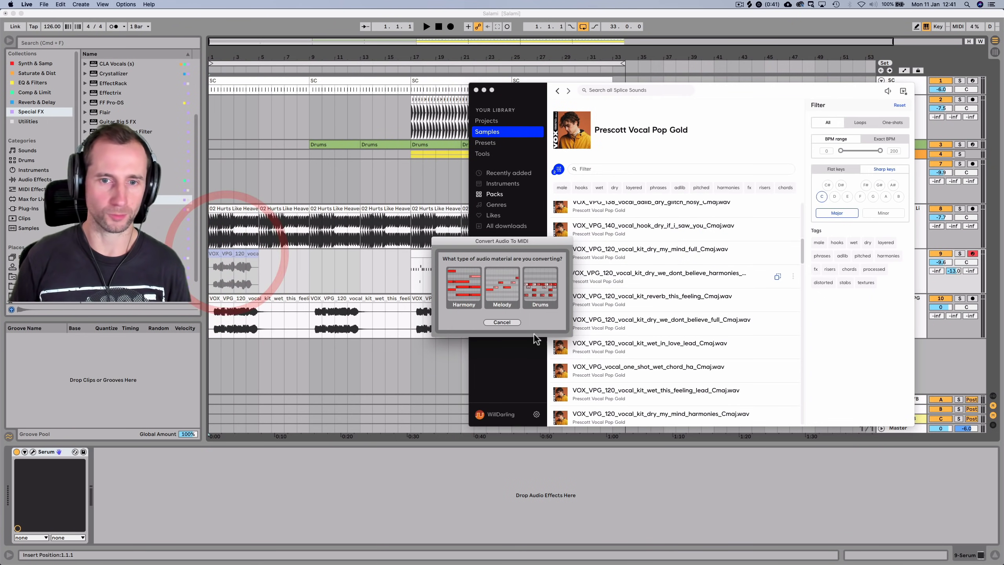
Cancel the audio-to-MIDI conversion and insert a new audio track below 10 VOX VPG
left_click(510, 322)
left_click(886, 328)
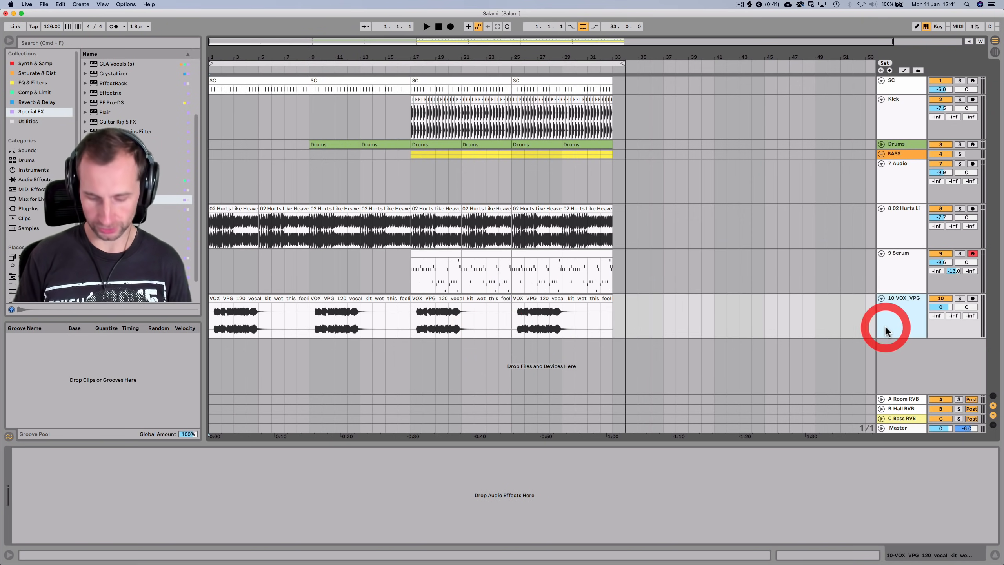
key("super+t")
Re-audition vocals in Splice and drop the harmonies sample onto new track 11
key("super+Tab")
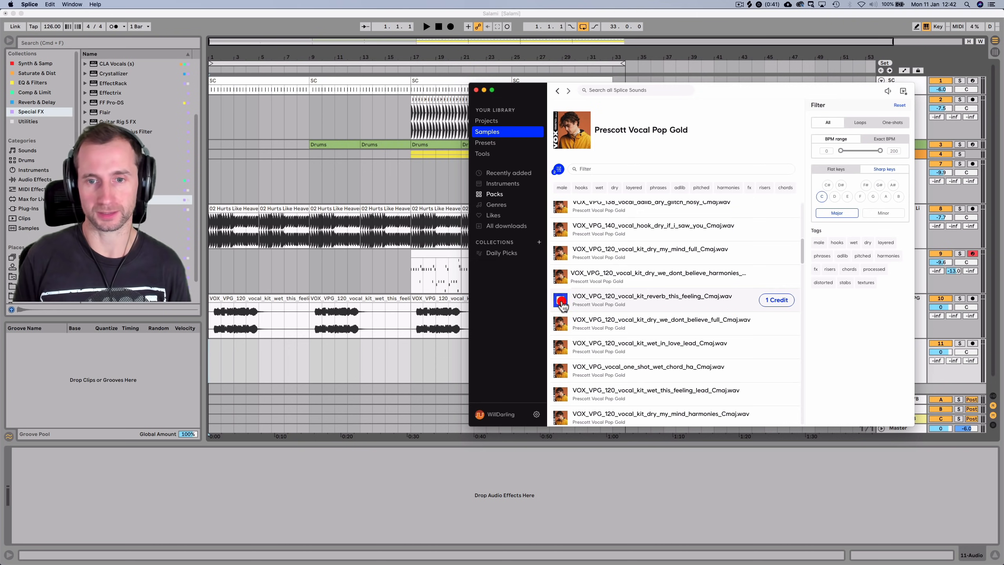
left_click(560, 302)
left_click(561, 324)
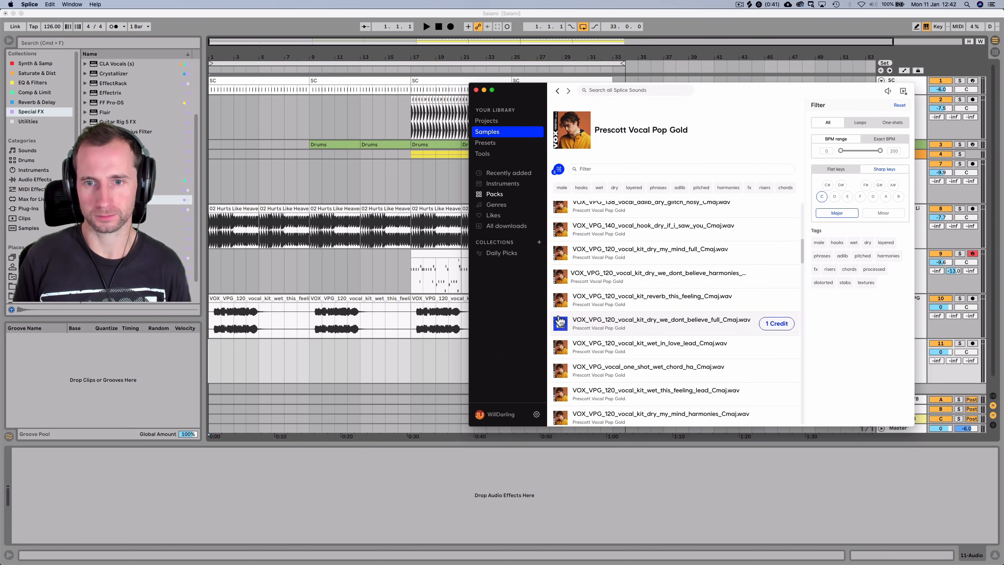
left_click(560, 277)
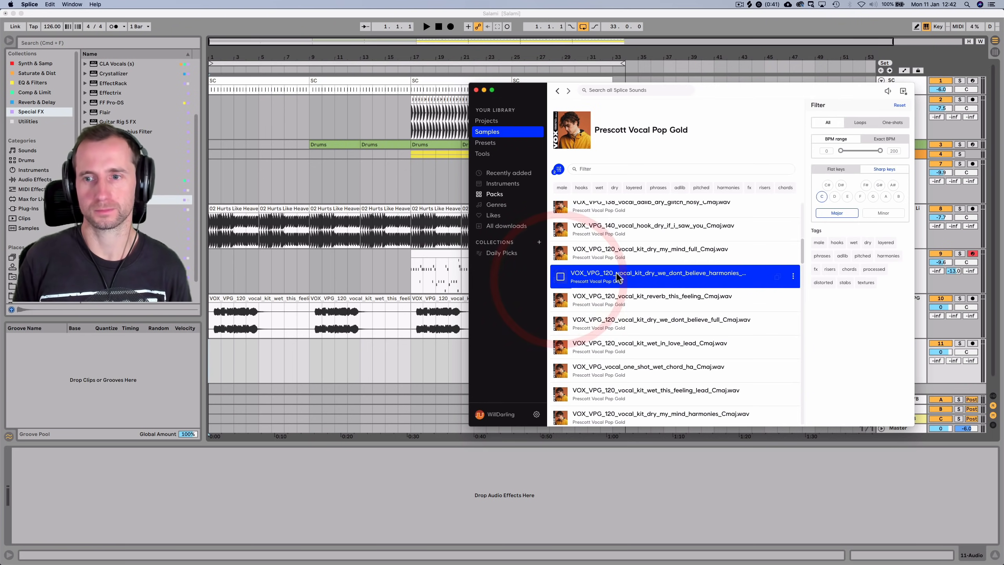
left_click_drag(634, 279, 214, 370)
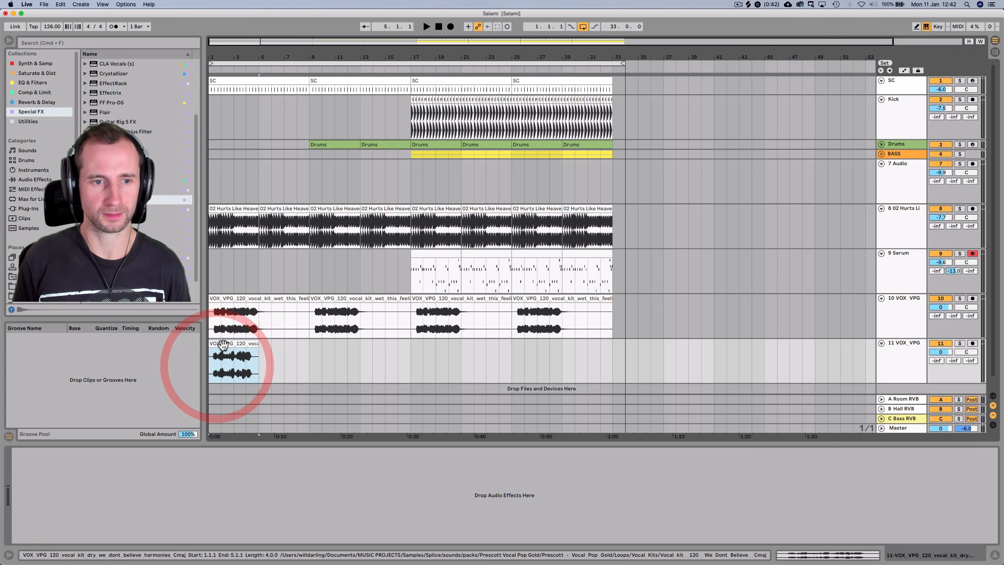
Warp the track 11 harmonies clip with Complex Pro at a 120 BPM segment tempo
double_click(216, 364)
left_click(114, 360)
left_click(119, 401)
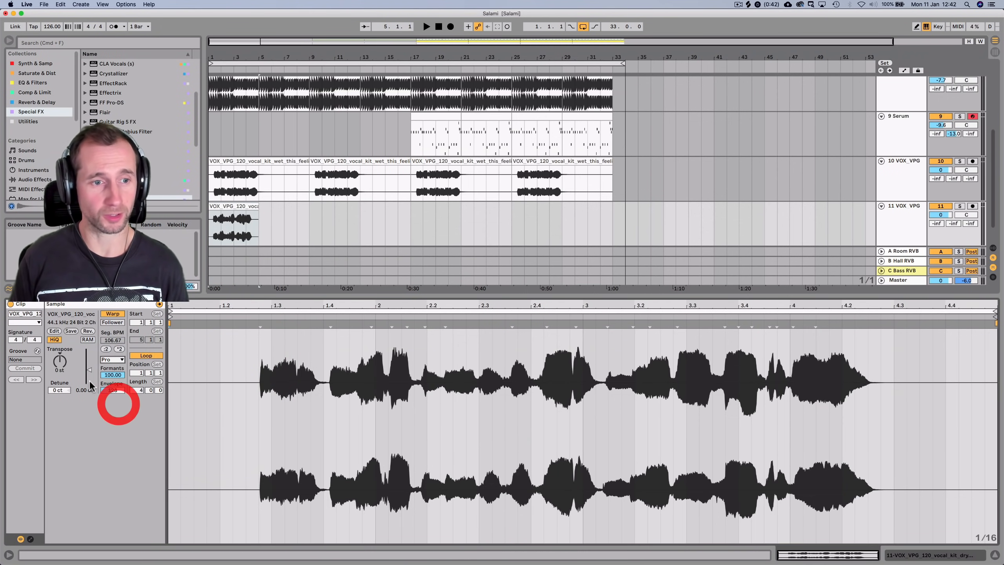
left_click(112, 314)
left_click(113, 314)
type("12")
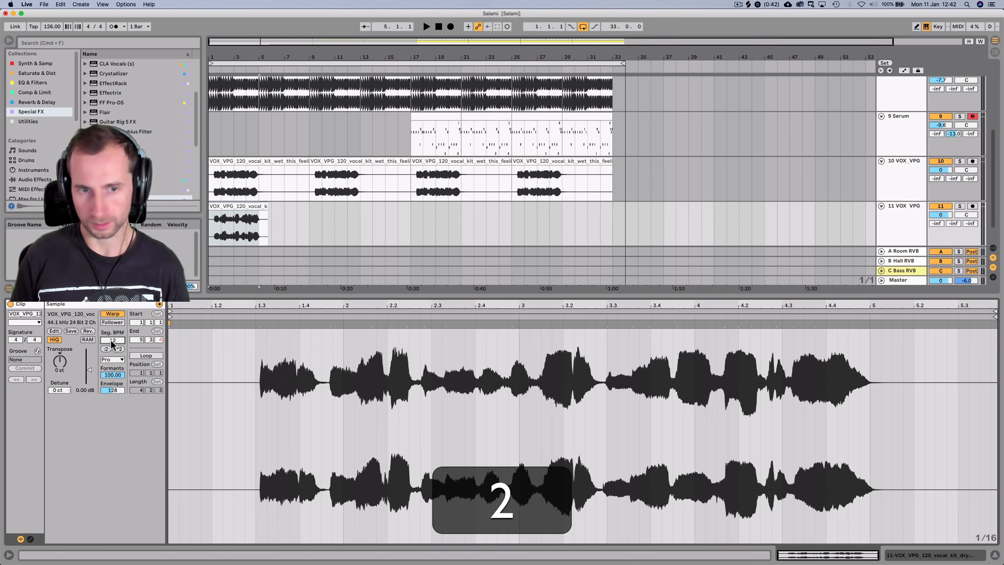
key("Return")
Lower track 11 to -2.8 dB and move the harmonies clip to start at bar 5
mouse_move(941, 215)
left_mouse_down()
mouse_move(942, 234)
mouse_move(942, 214)
left_mouse_up()
key("space")
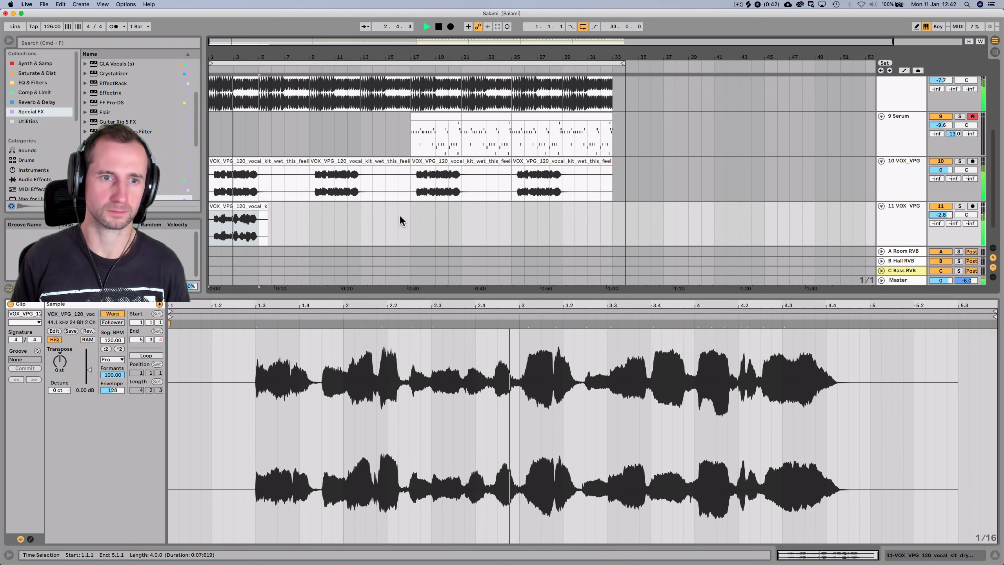
left_click(299, 241)
left_click_drag(238, 208, 298, 208)
left_click_drag(298, 207, 285, 207)
left_click_drag(286, 207, 298, 209)
key("super+Tab")
key("super+Tab")
Audition more Prescott vocals in Splice and drag the dry we_dont_believe_full Cmaj vocal onto track 11
key("alt+super+Tab")
key("super+Tab")
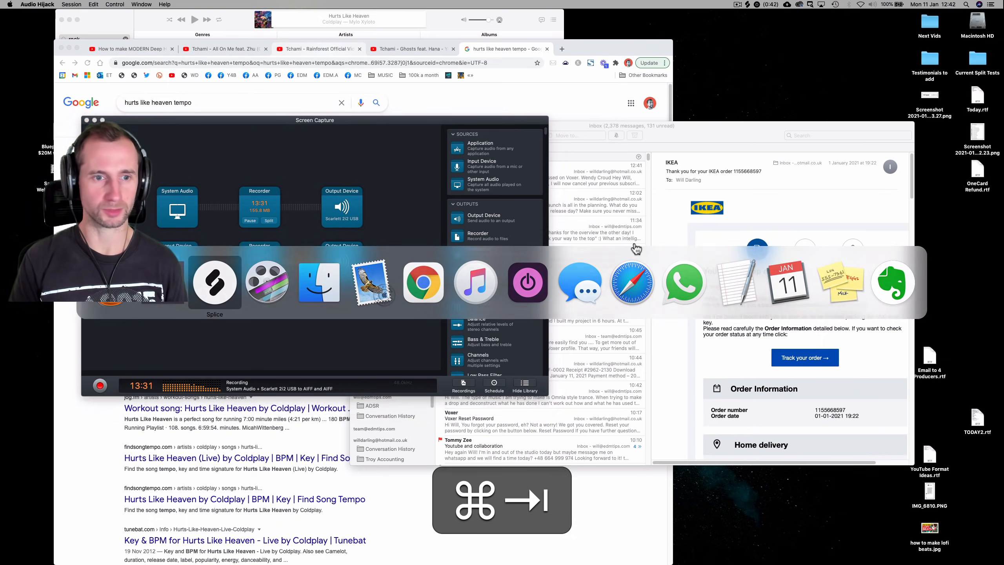
left_click(632, 249)
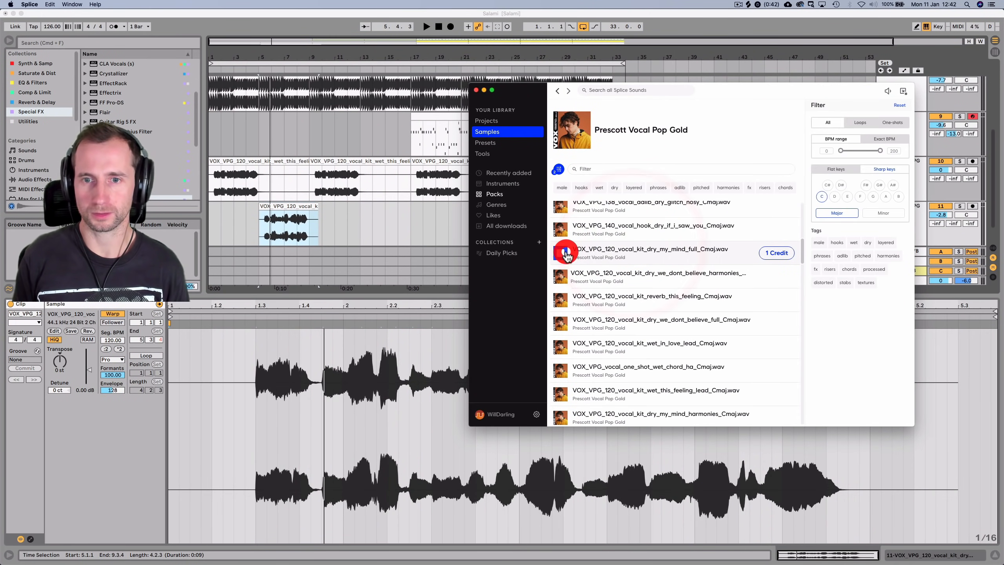
left_click(561, 278)
left_click(563, 300)
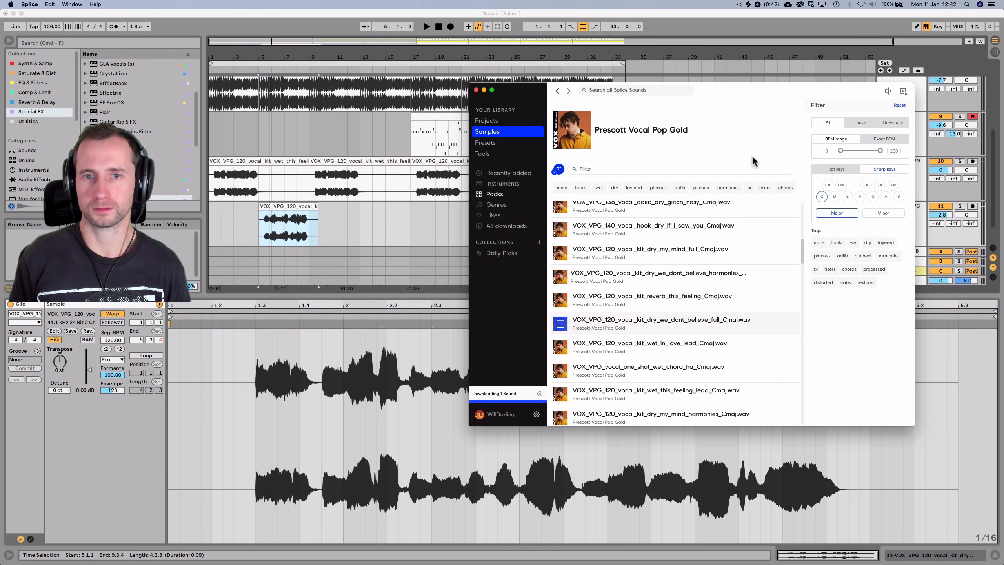
scroll(744, 270, "up", 1)
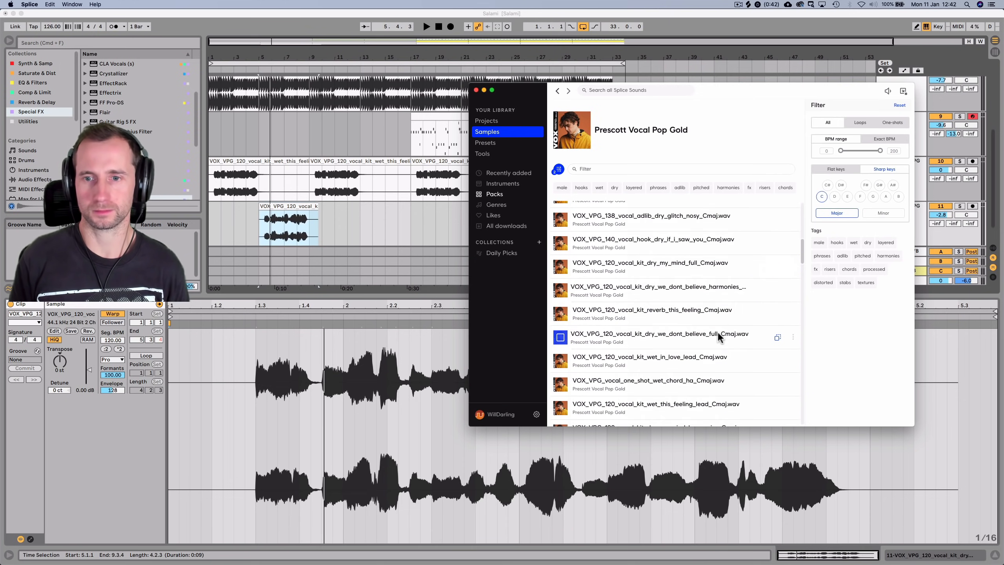
left_click_drag(711, 335, 263, 218)
left_click(315, 214)
Trim the new vocal clip's tail and warp it with Complex Pro at 120 BPM
left_click_drag(319, 193, 312, 193)
key("BackSpace")
left_click(294, 194)
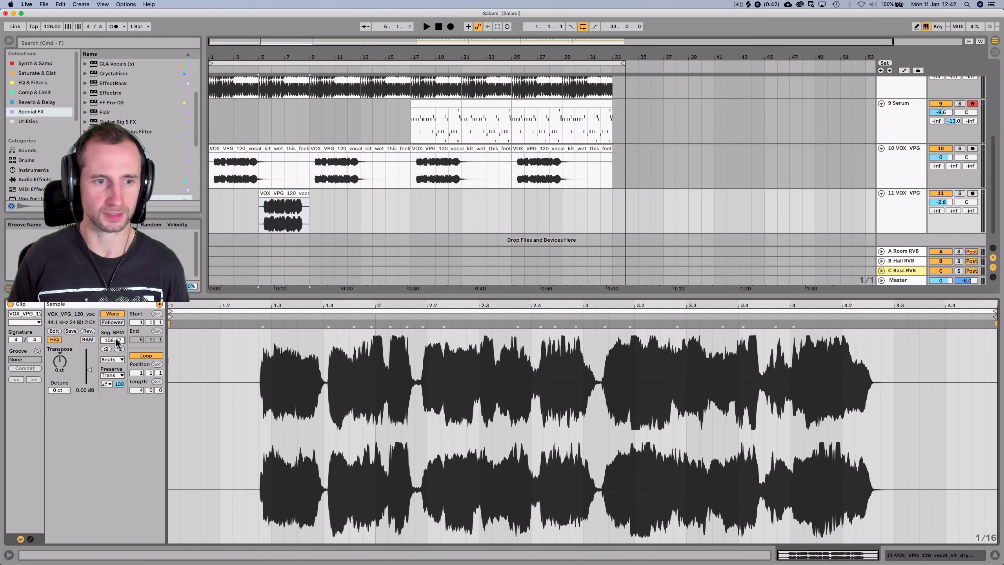
type("120")
key("Return")
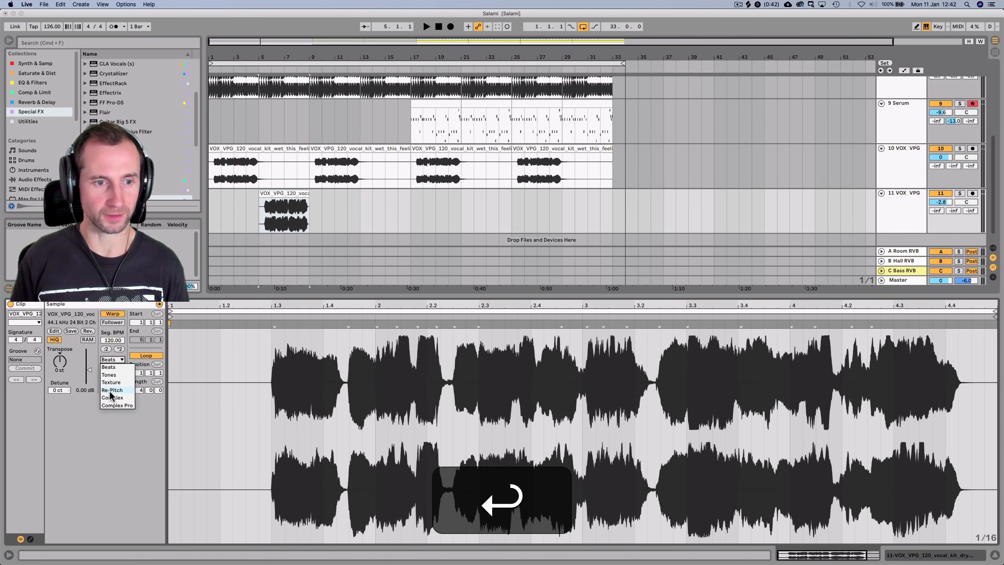
left_click(116, 406)
left_click(242, 203)
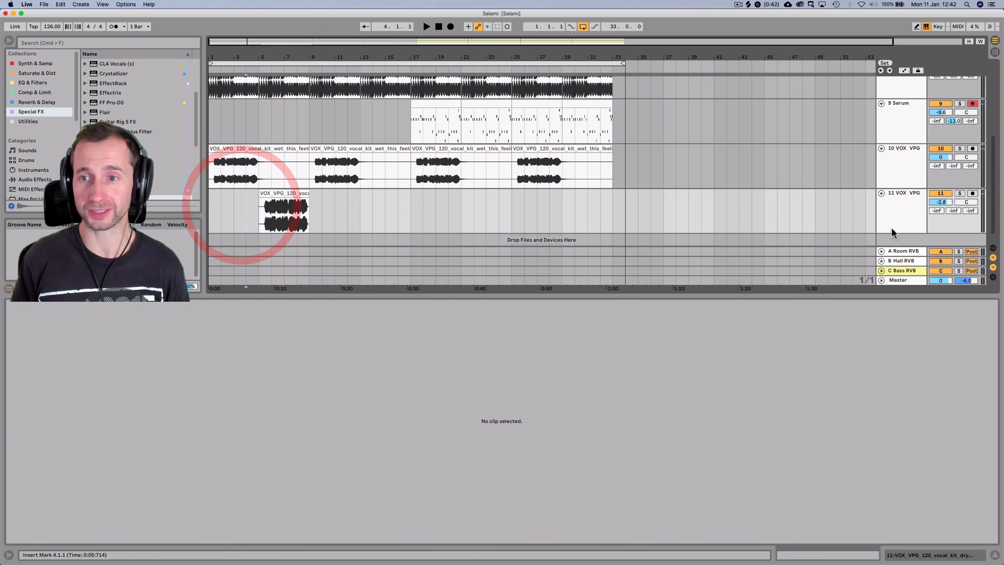
Set the vocal clip gain to -5.45 dB and track 11's volume to 0 dB
left_click_drag(941, 201, 941, 215)
key("space")
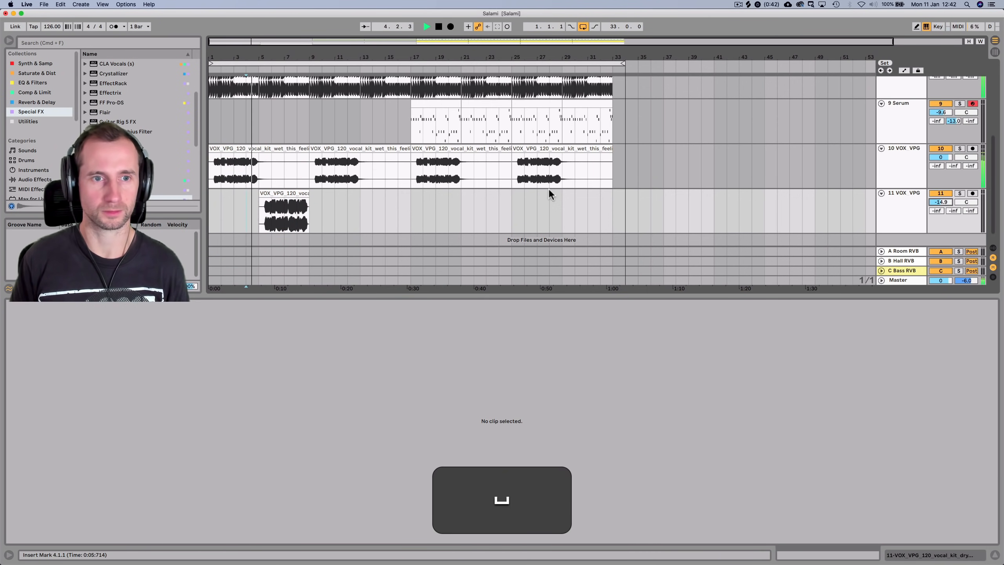
left_click(286, 200)
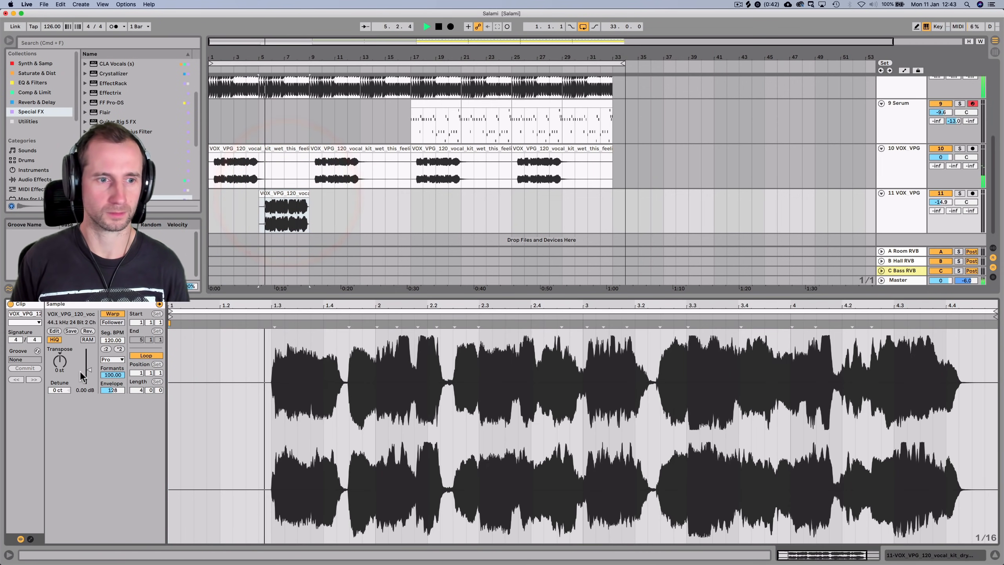
left_click_drag(81, 371, 90, 377)
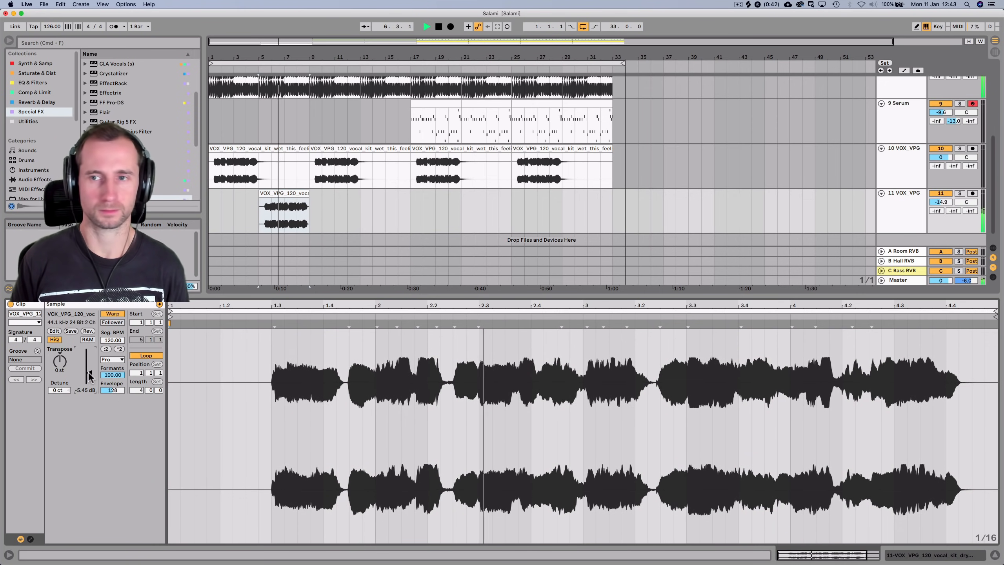
left_click(942, 202)
type("0")
key("Return")
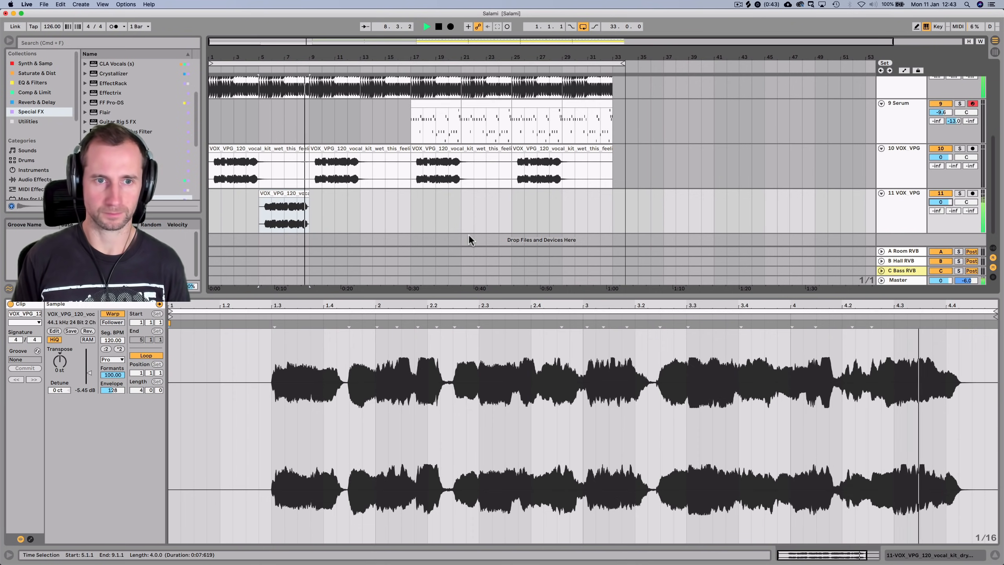
key("space")
Move the track 11 vocal clip to bar 13 and delete track 10's first vocal clip
left_click(399, 214)
left_click(292, 192)
left_click_drag(292, 192, 393, 192)
left_click(262, 149)
key("BackSpace")
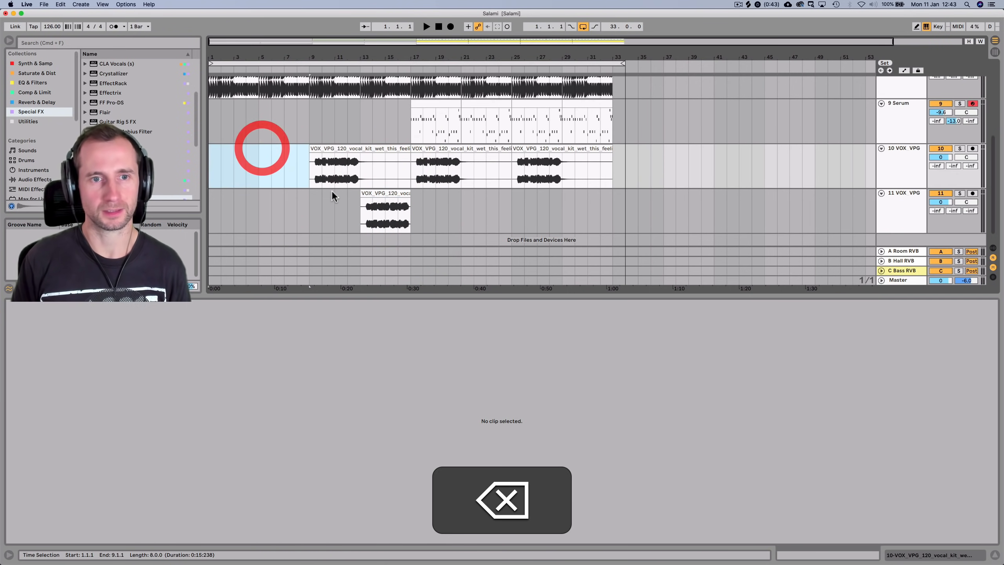
scroll(331, 189, "up", 10)
Save the Live Set and view the Hurts Like Heaven track's devices during playback
left_click(437, 25)
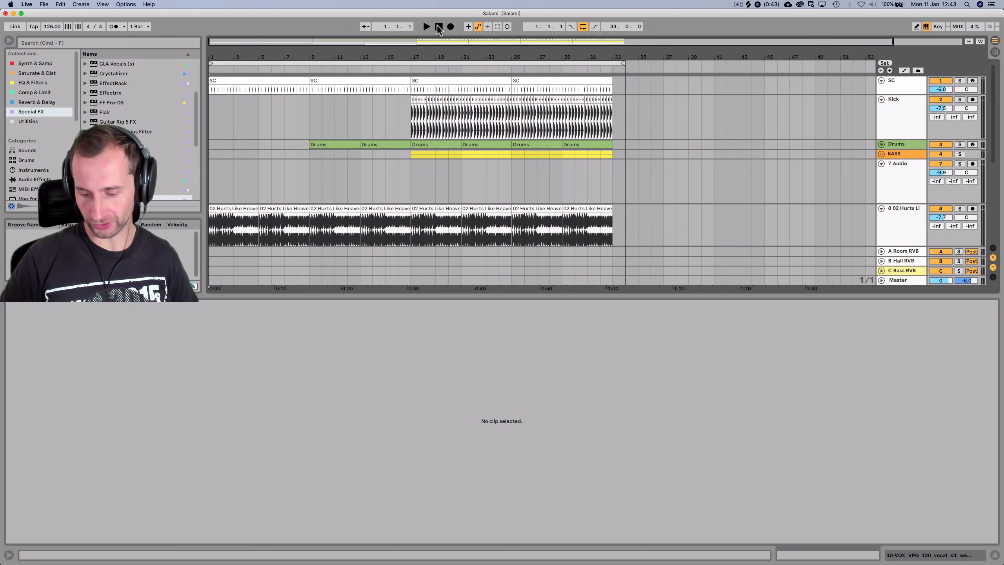
key("shift+Tab")
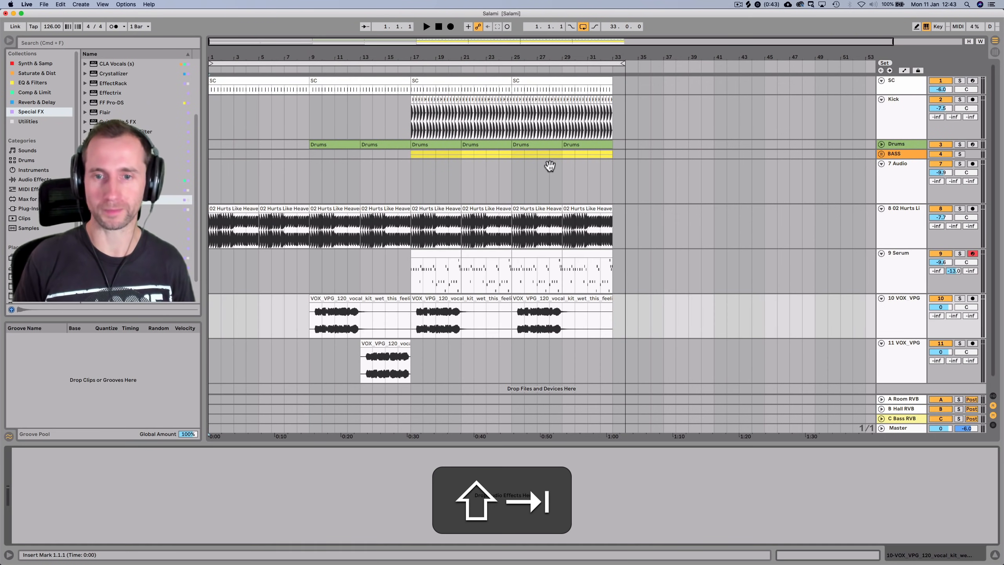
key("super+s")
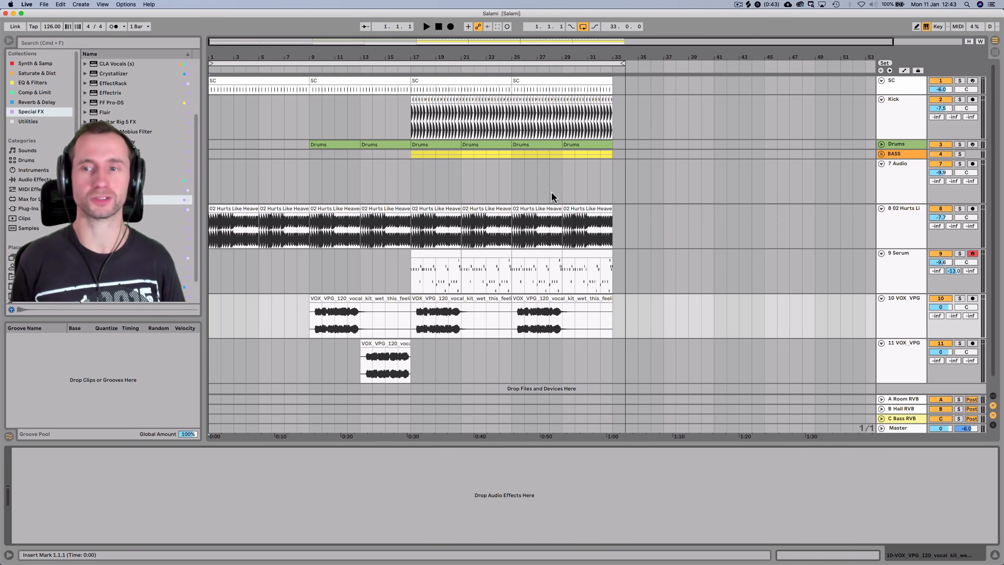
key("space")
left_click(887, 228)
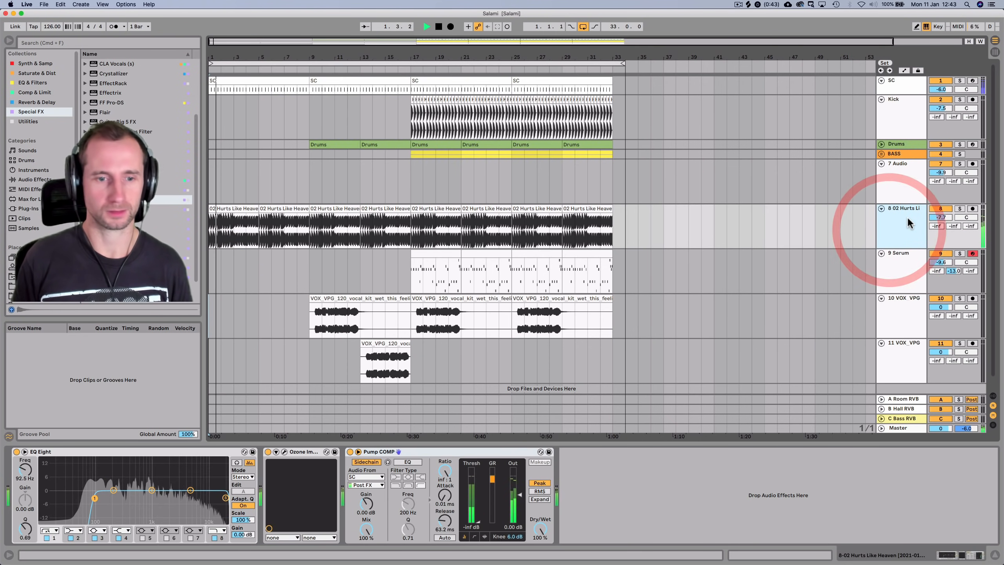
key("space")
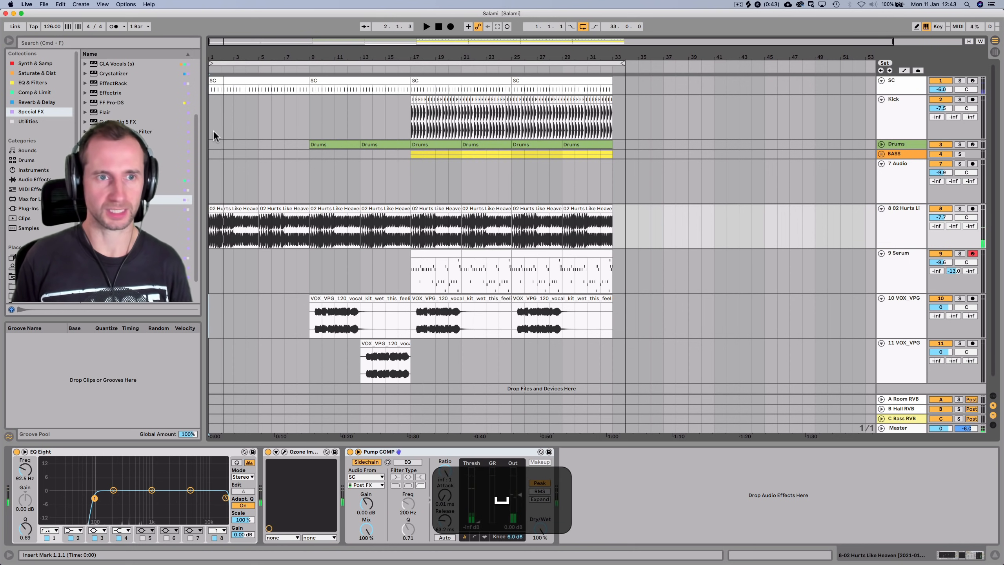
Delete the opening SC clip at the start of the arrangement
left_click(220, 79)
key("BackSpace")
key("space")
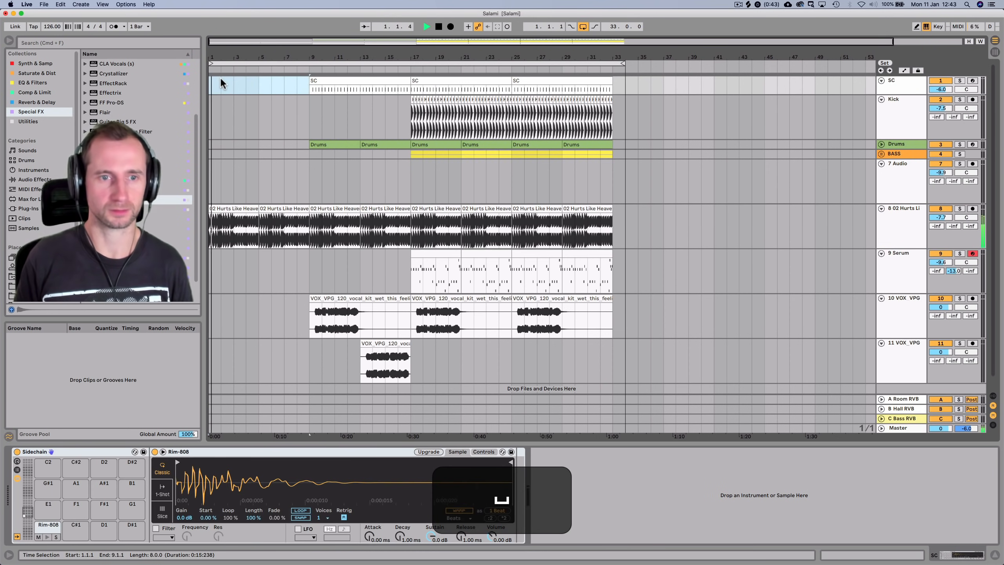
Raise 02 Hurts Like Heaven's Send A to the Room reverb to -2.5 dB and save
left_click(909, 231)
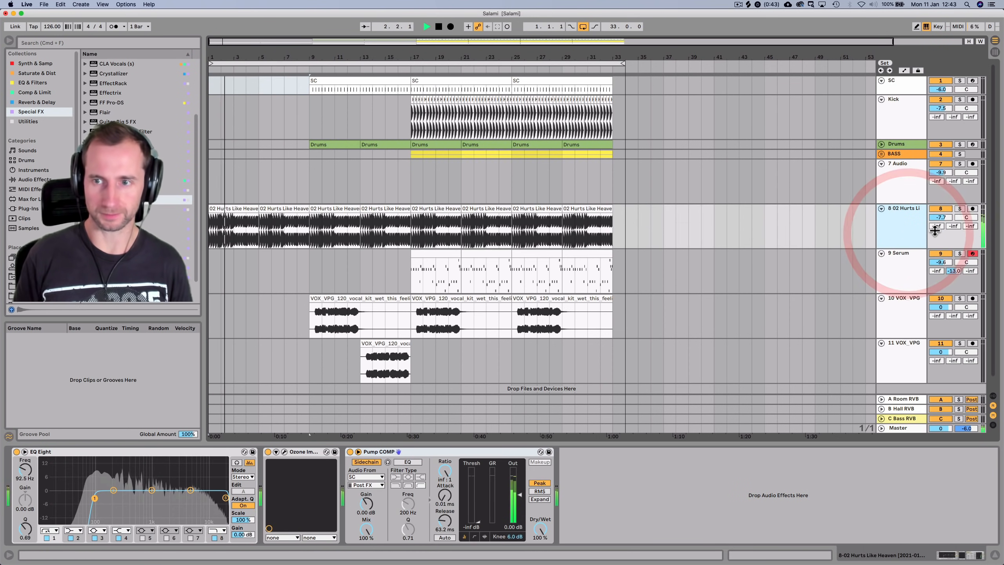
left_click_drag(935, 225, 936, 223)
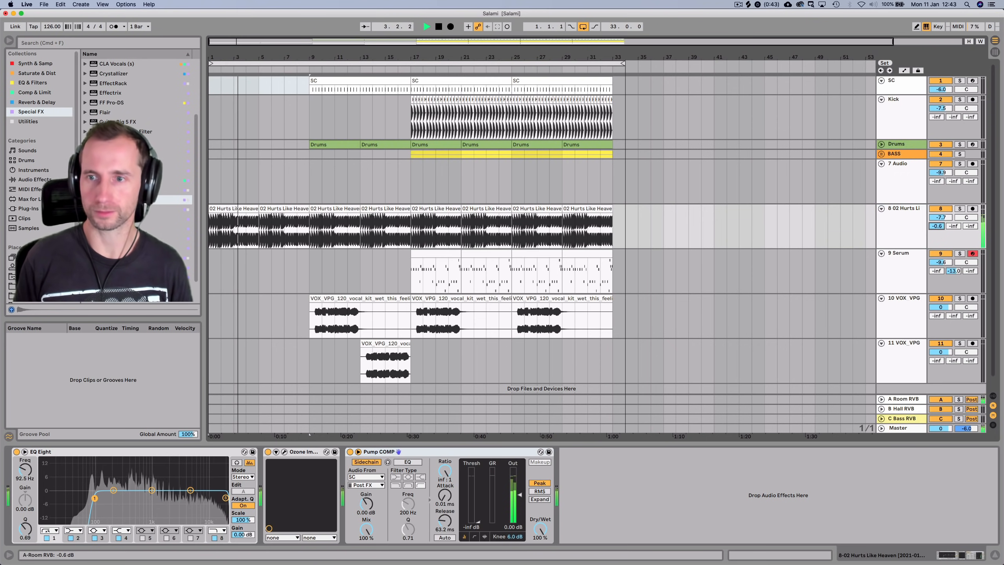
left_click(909, 228)
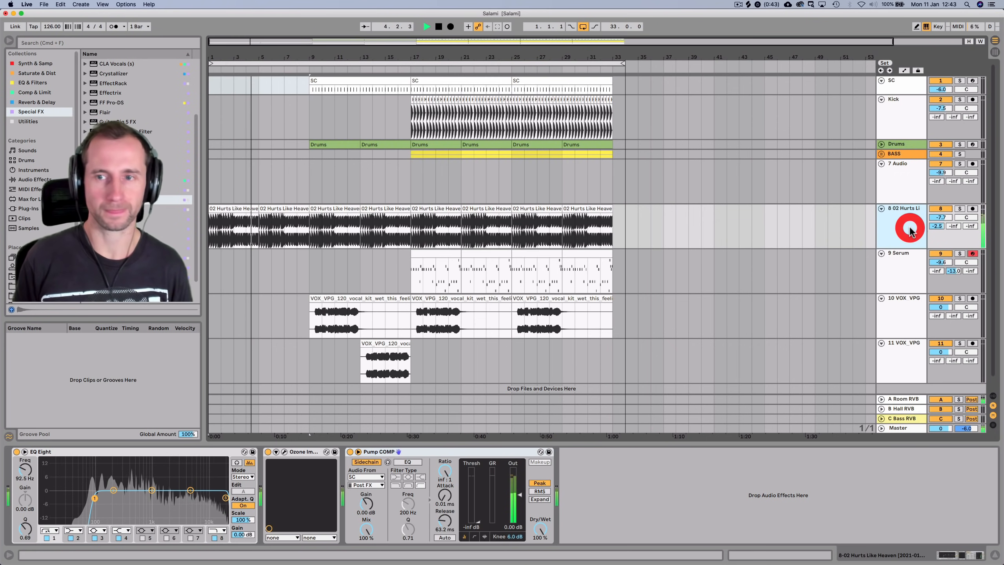
key("super+s")
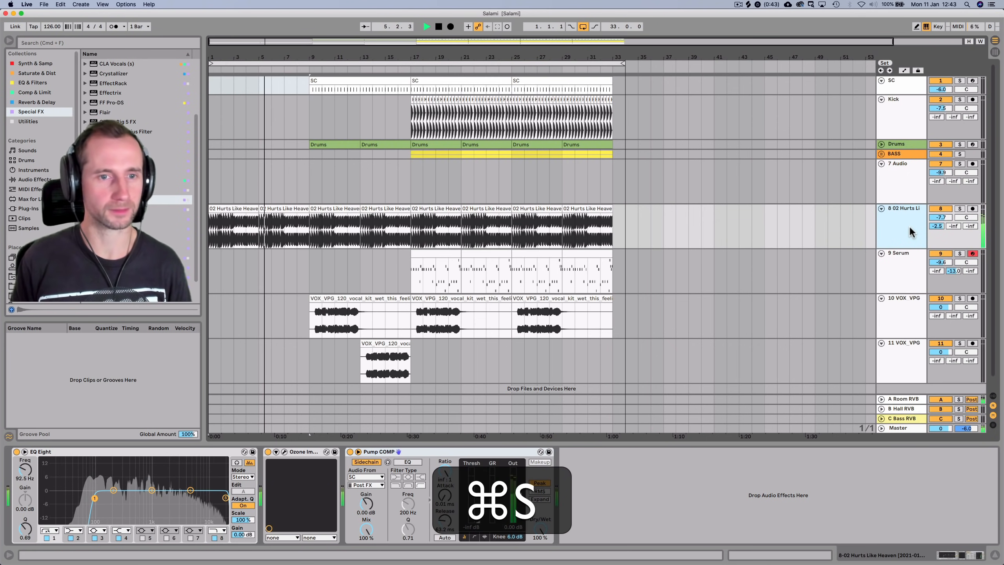
Try EQ Eight boosts at 843 Hz and 4 kHz, undo them, collapse EQ Eight and save
left_click(910, 231)
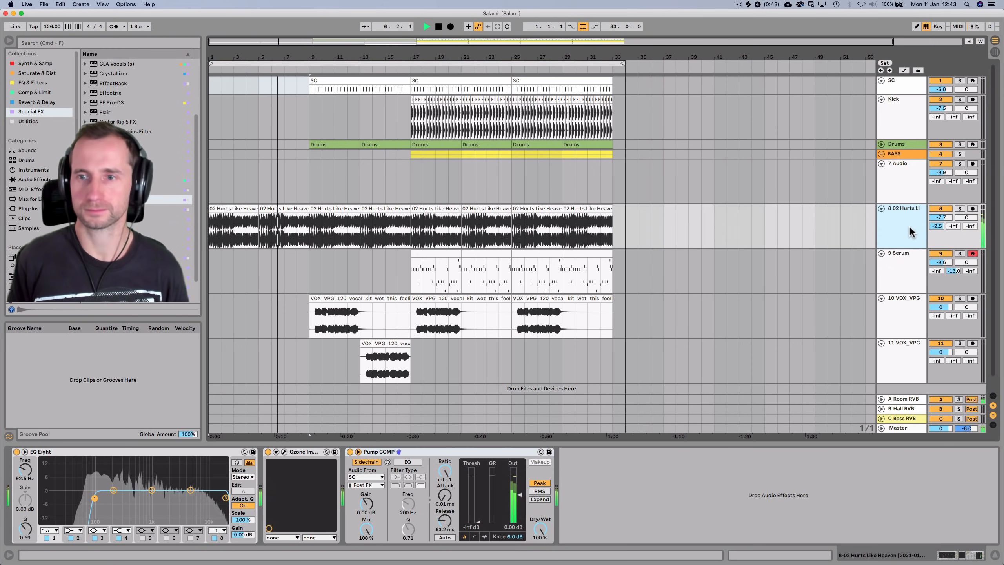
left_click(898, 234)
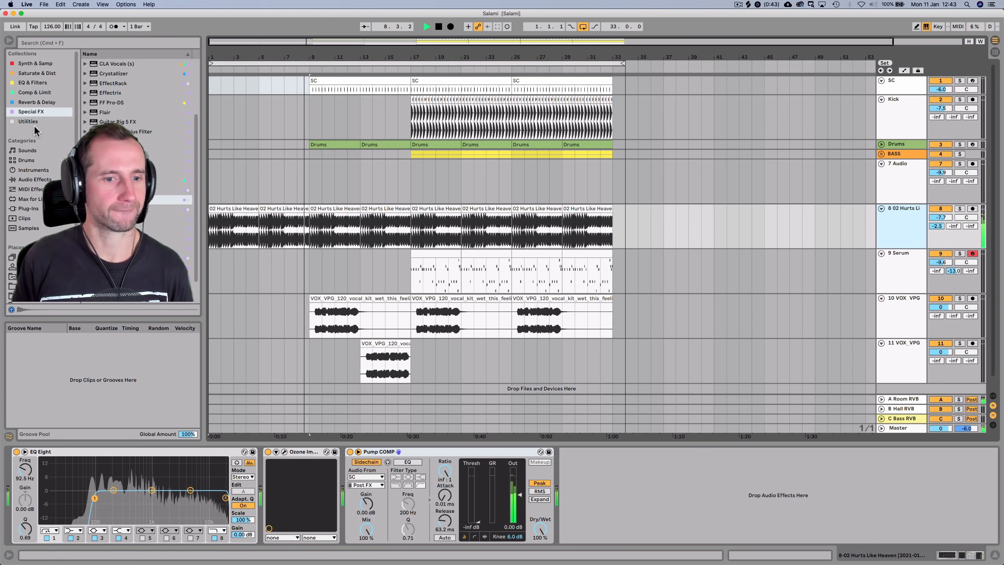
key("space")
left_click_drag(152, 491, 116, 478)
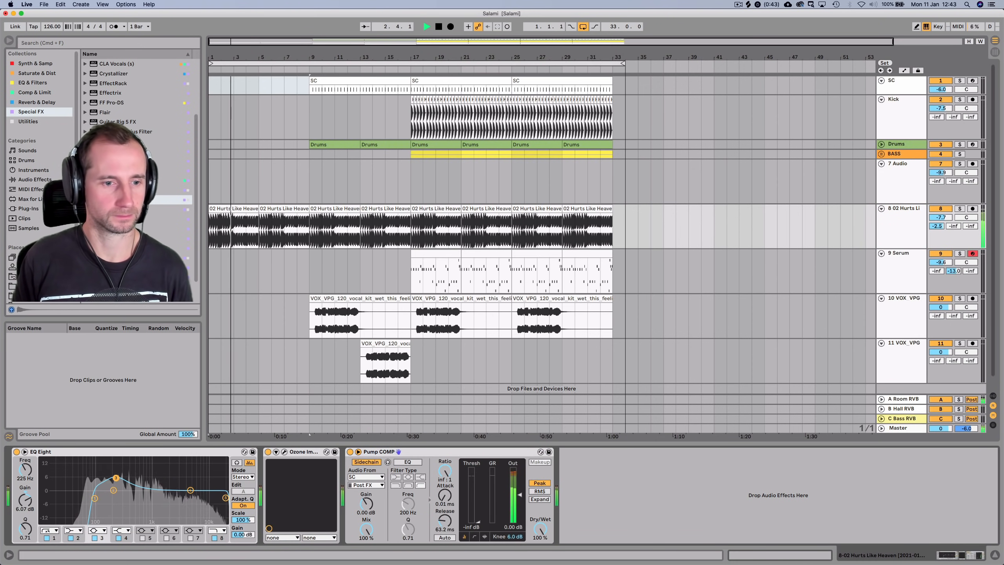
left_click_drag(191, 490, 185, 477)
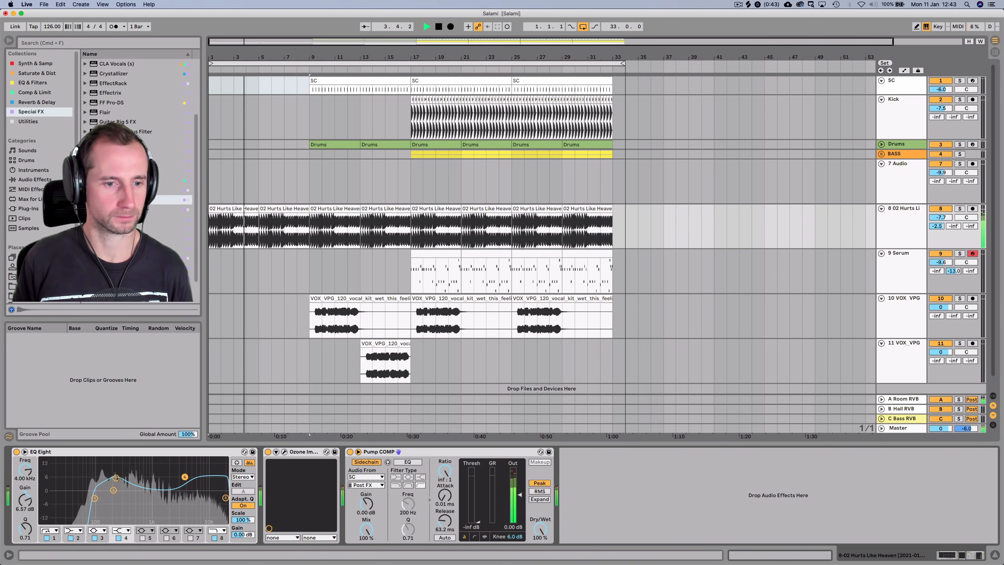
key("space")
key("space")
key("super+z")
key("super+z")
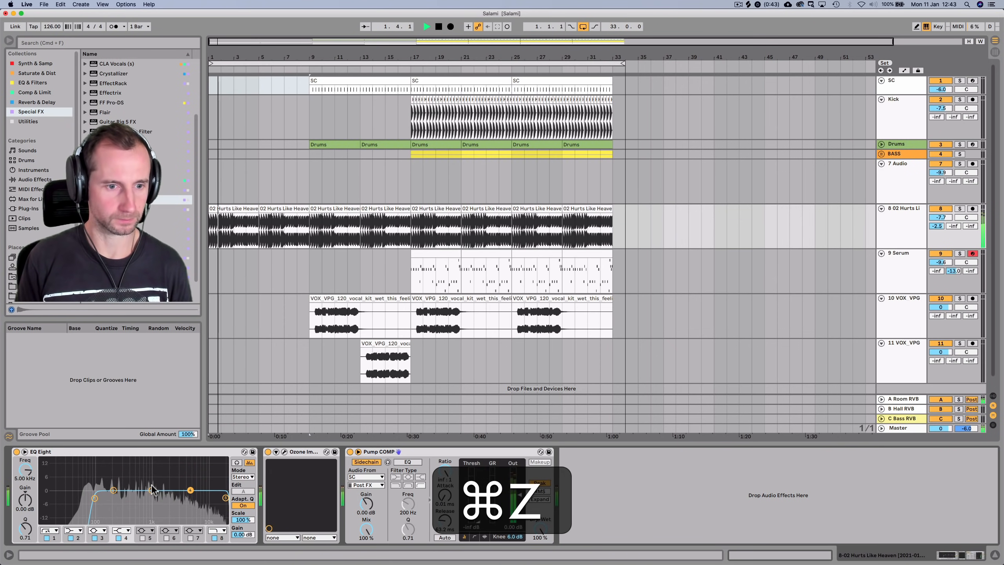
double_click(114, 452)
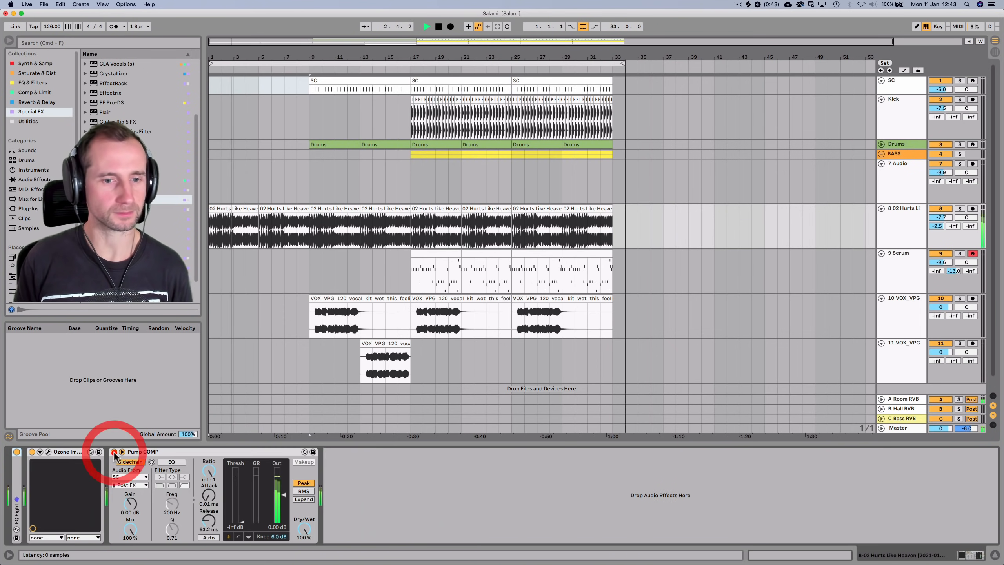
key("super+s")
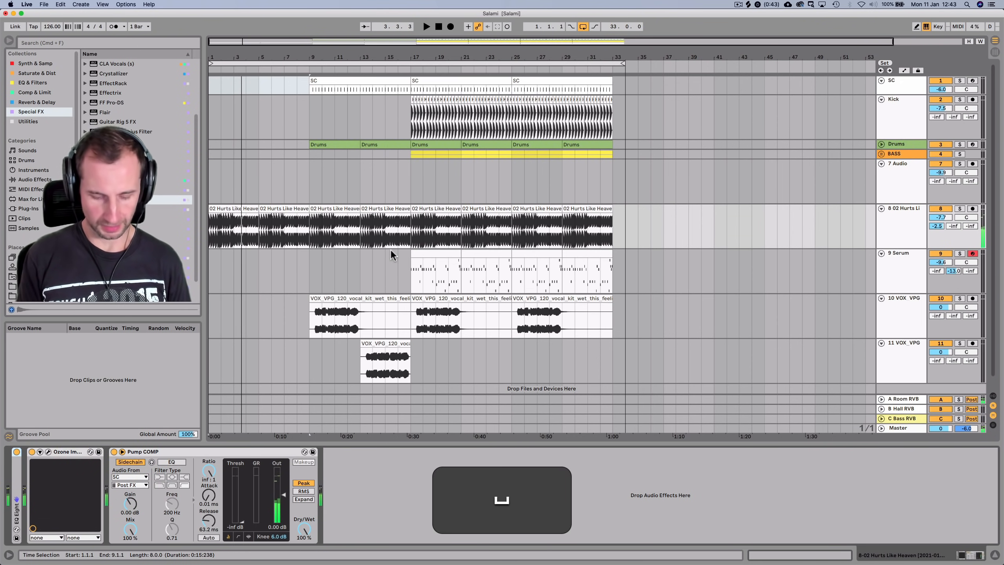
left_click(886, 218)
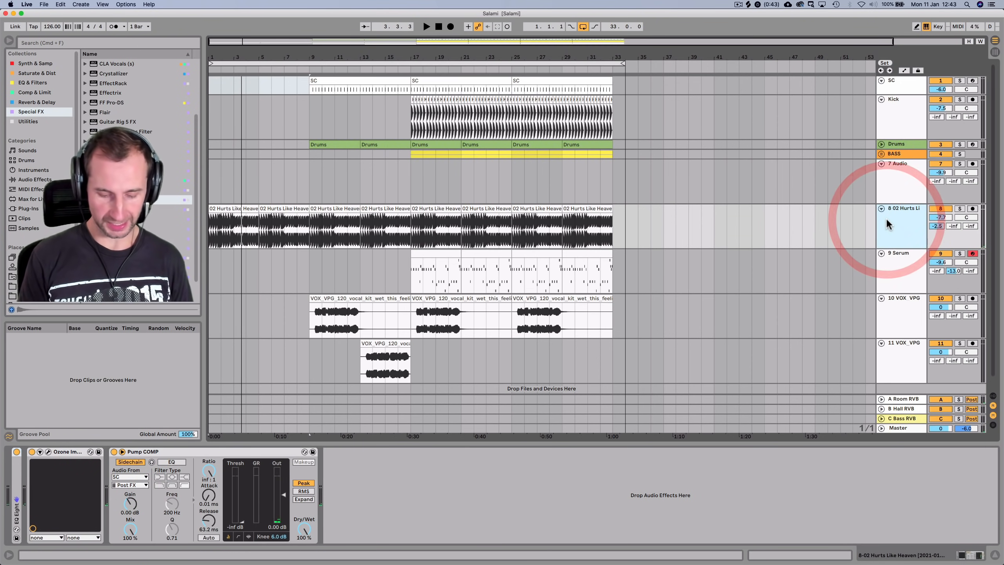
Insert a new MIDI track and rename it Synth
key("super+shift+t")
left_click(889, 300)
left_click(896, 261)
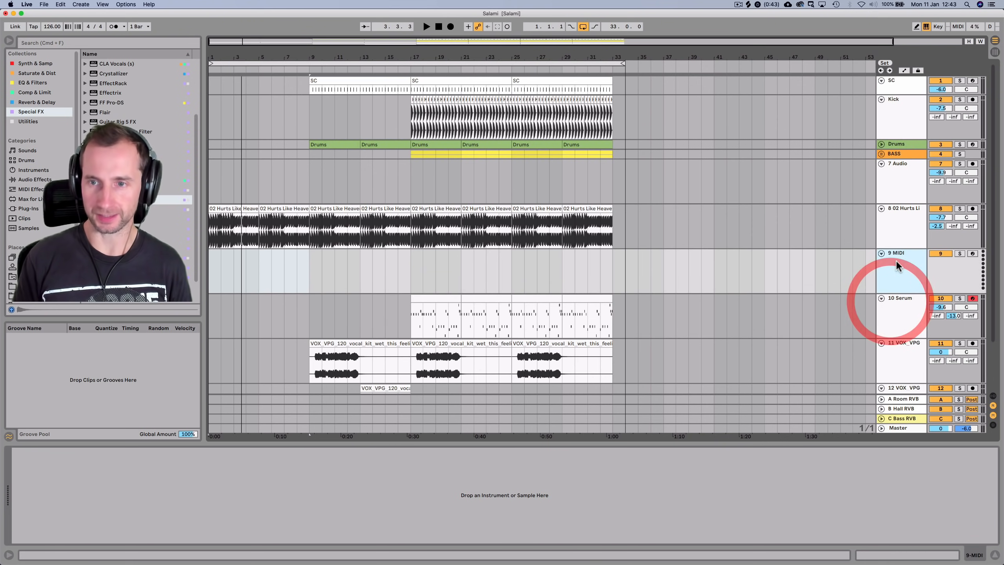
key("super+r")
type("Synth")
key("Return")
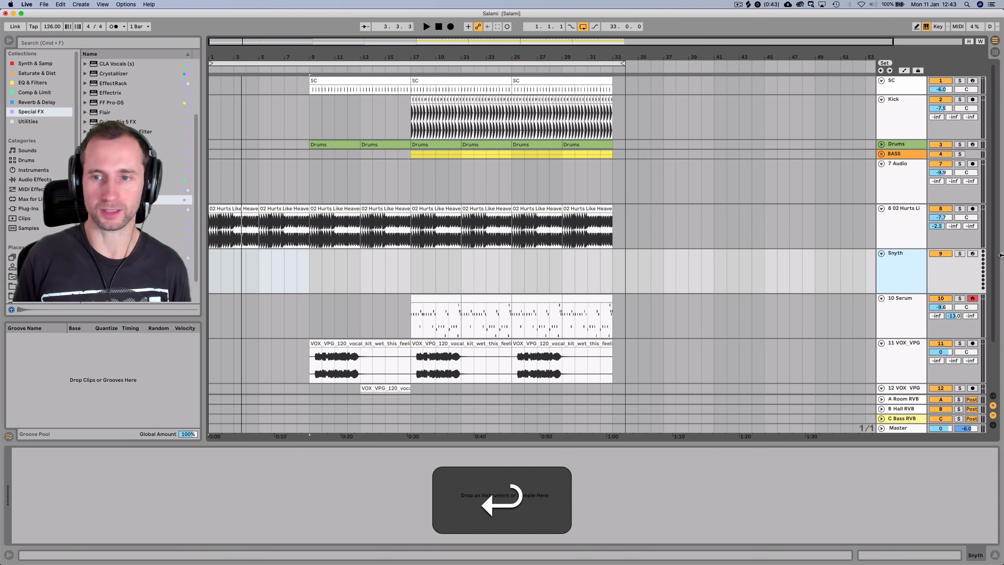
Load Operator onto Synth, set its waveform to Square 64 and volume to about -16 dB
left_click(33, 60)
left_click_drag(103, 74, 226, 265)
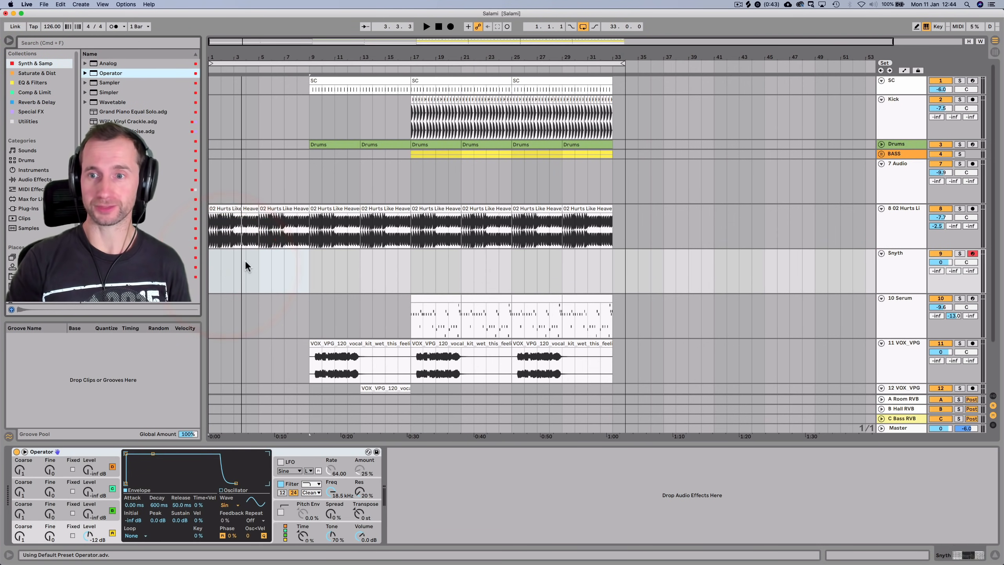
key("a")
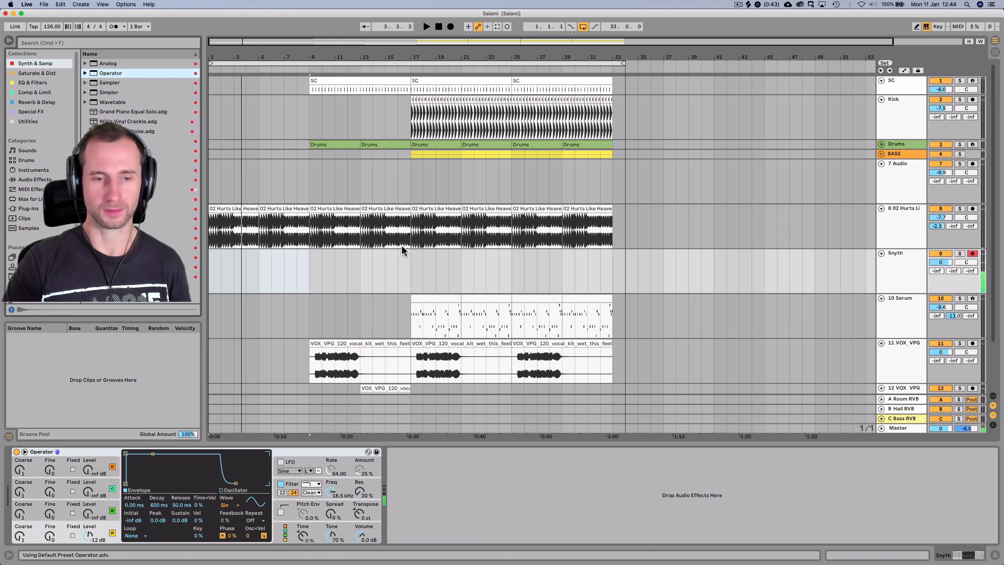
left_click(239, 506)
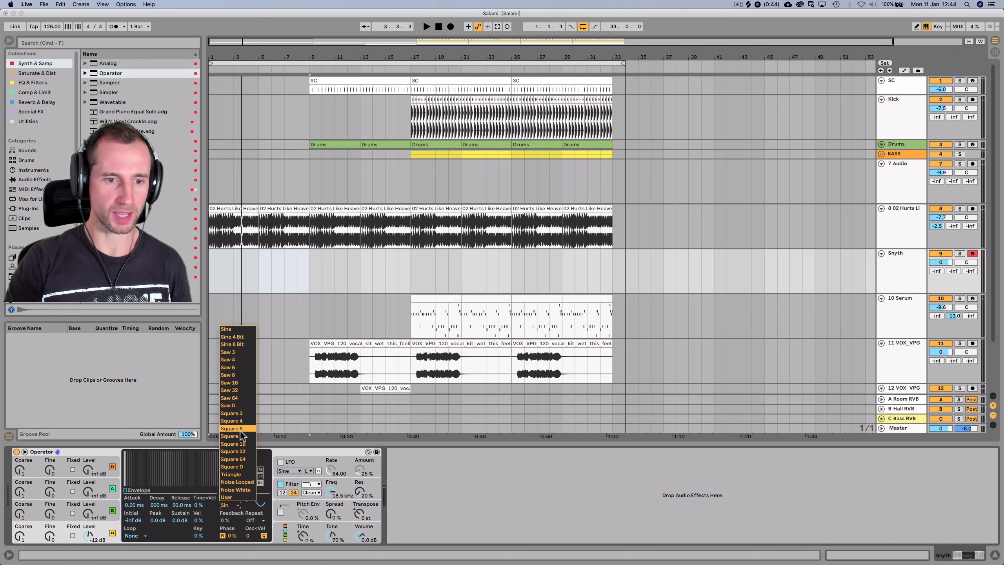
left_click(241, 458)
left_click_drag(361, 536, 360, 540)
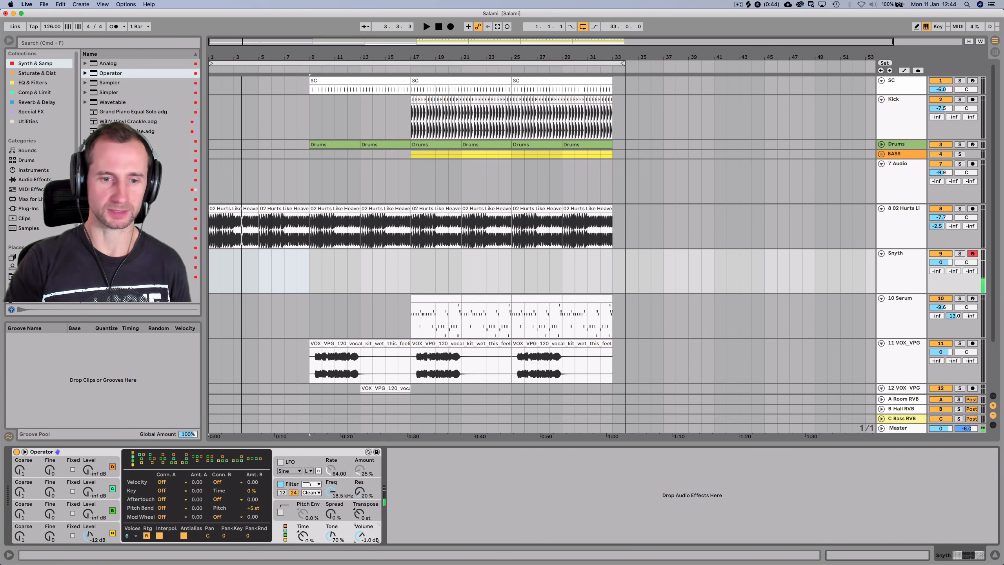
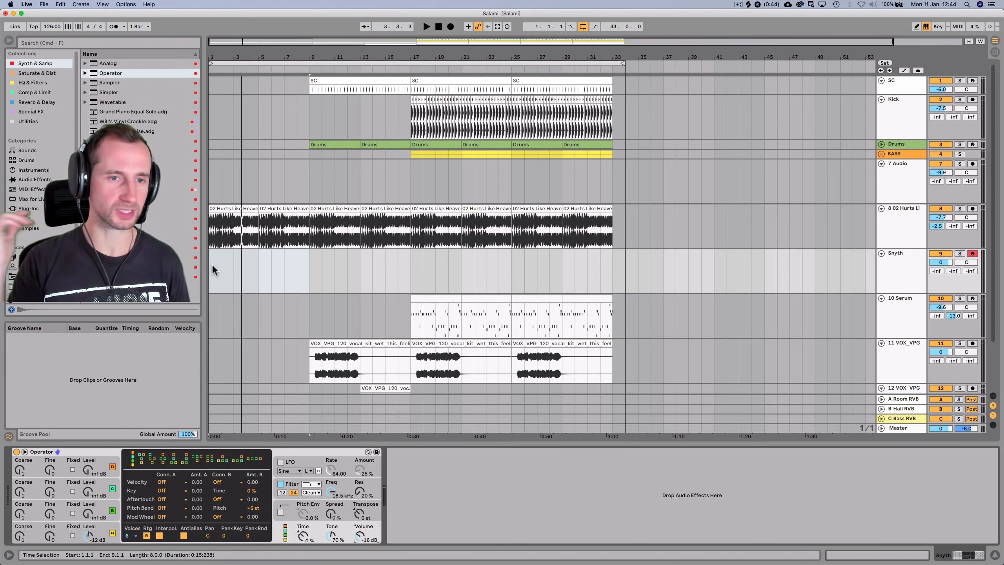
Mark a time range from bar 1 to bar 5 (length 4.0.0) on the Snyth track
left_click(212, 264)
left_click_drag(211, 271, 255, 272)
Insert an empty MIDI clip in the range and draw a G4/E4 note pair at its start
key("super+shift+m")
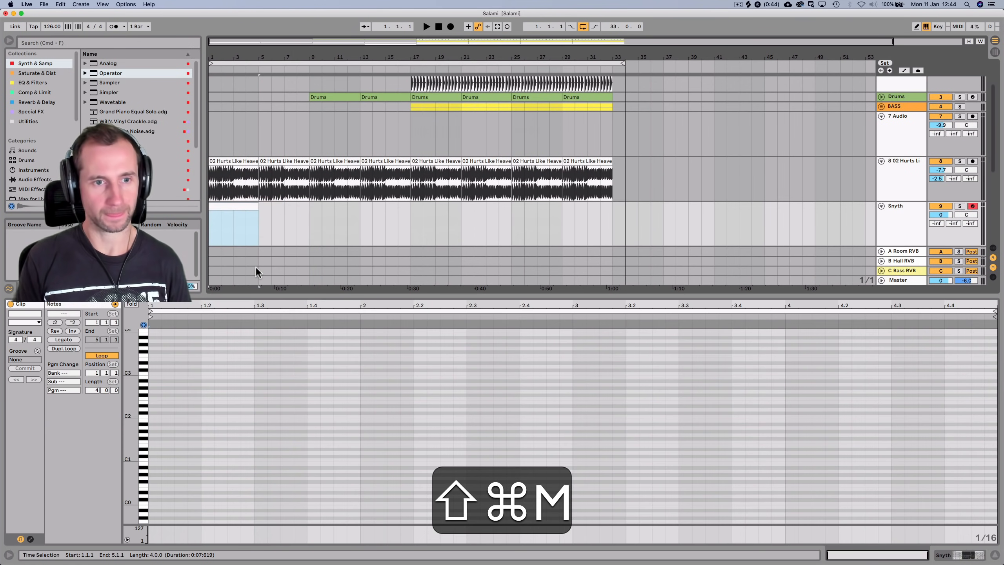
key("space")
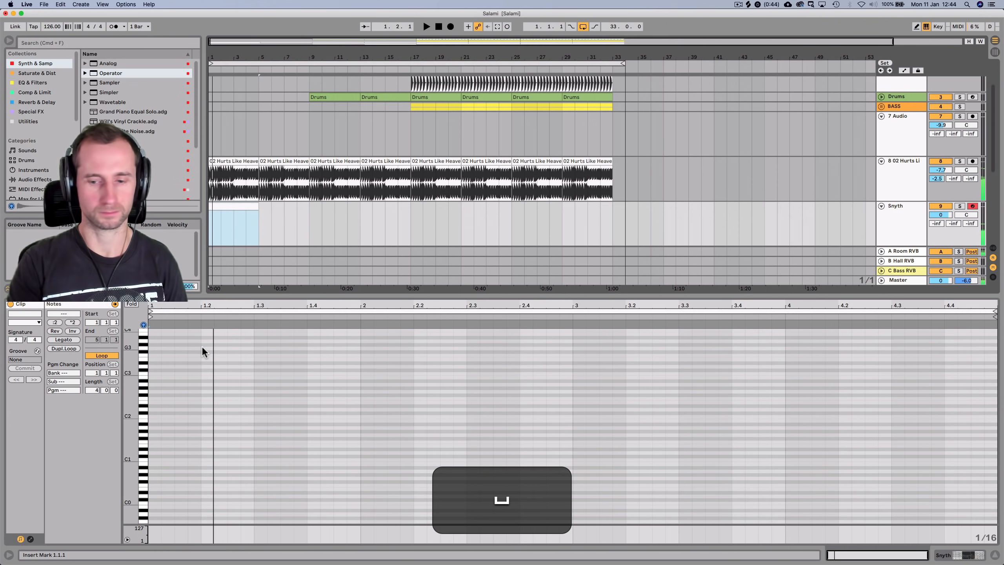
key("space")
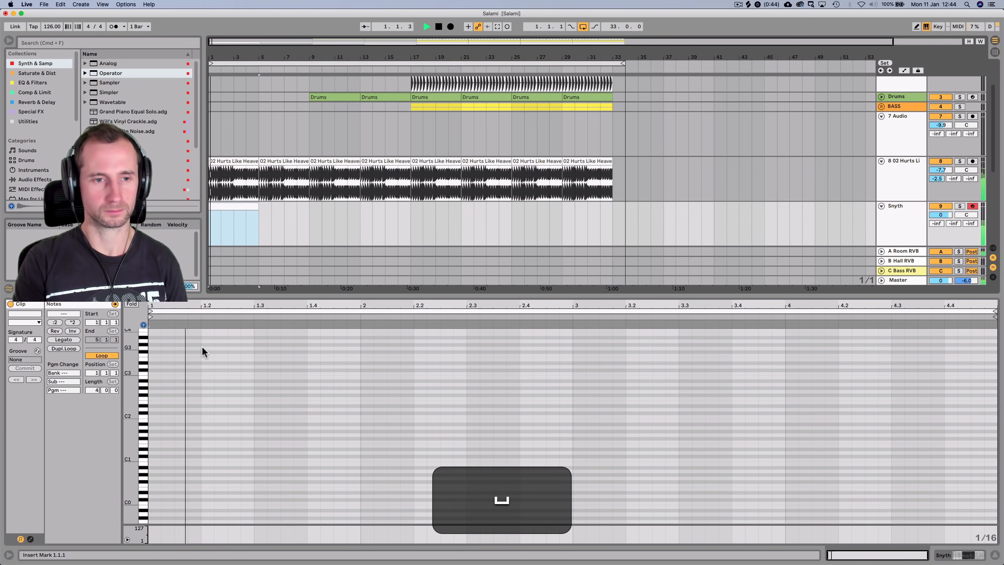
key("space")
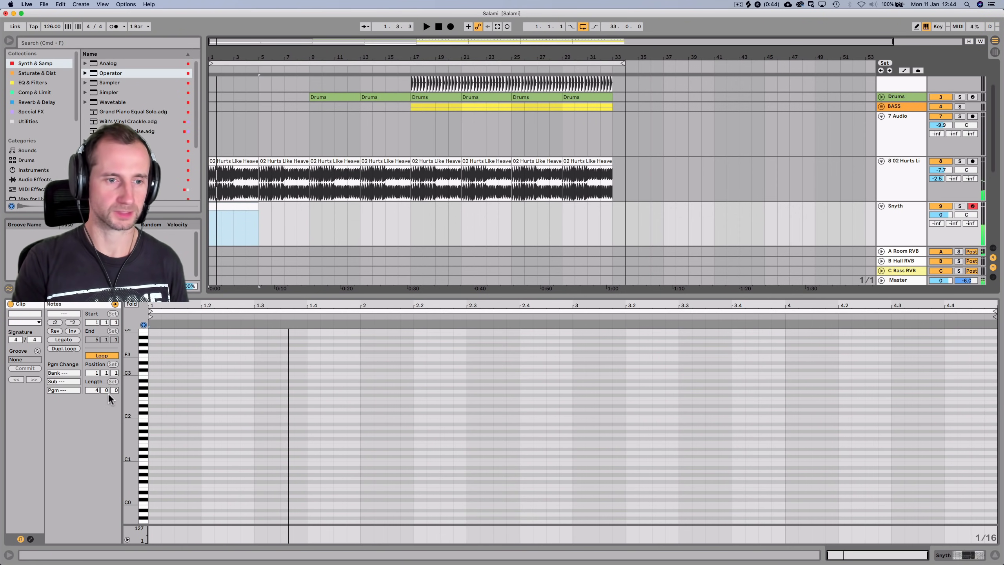
left_click_drag(131, 396, 166, 392)
scroll(199, 393, "up", 10)
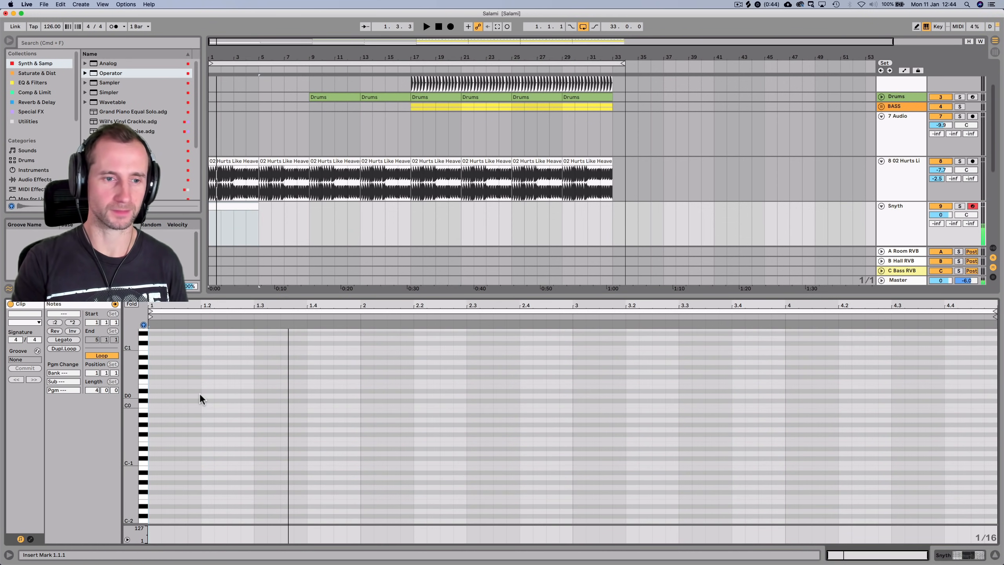
left_click(200, 394)
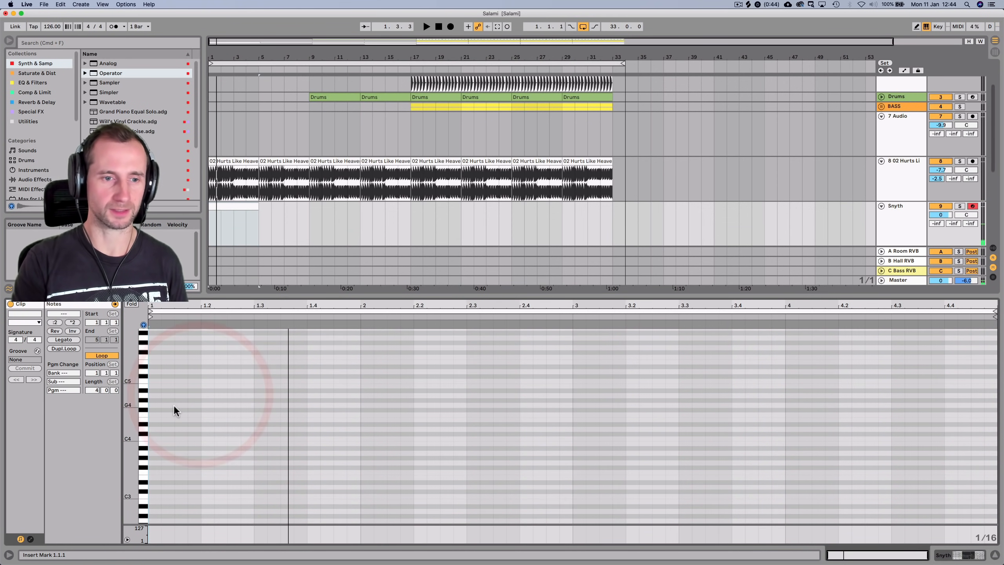
key("space")
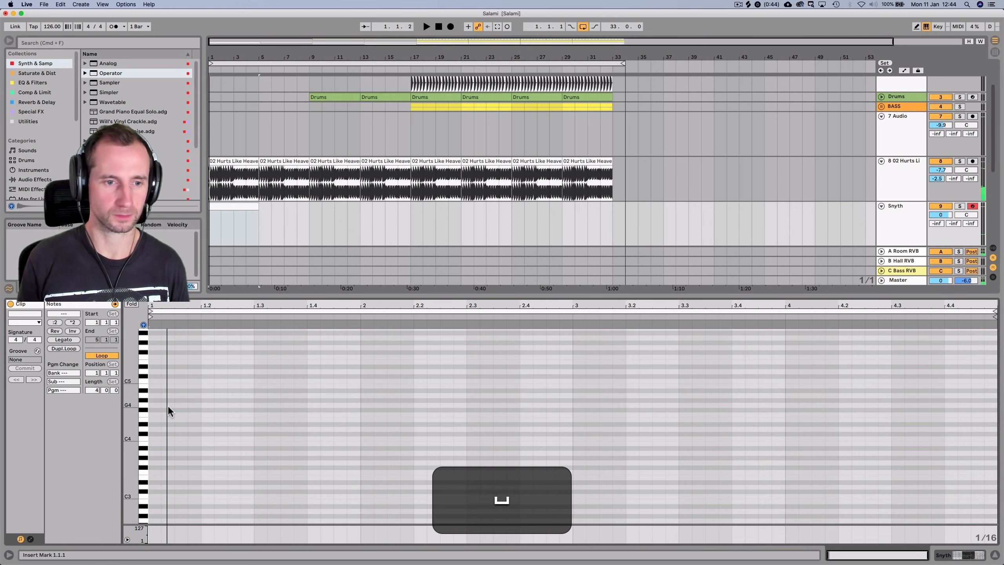
double_click(168, 405)
double_click(182, 414)
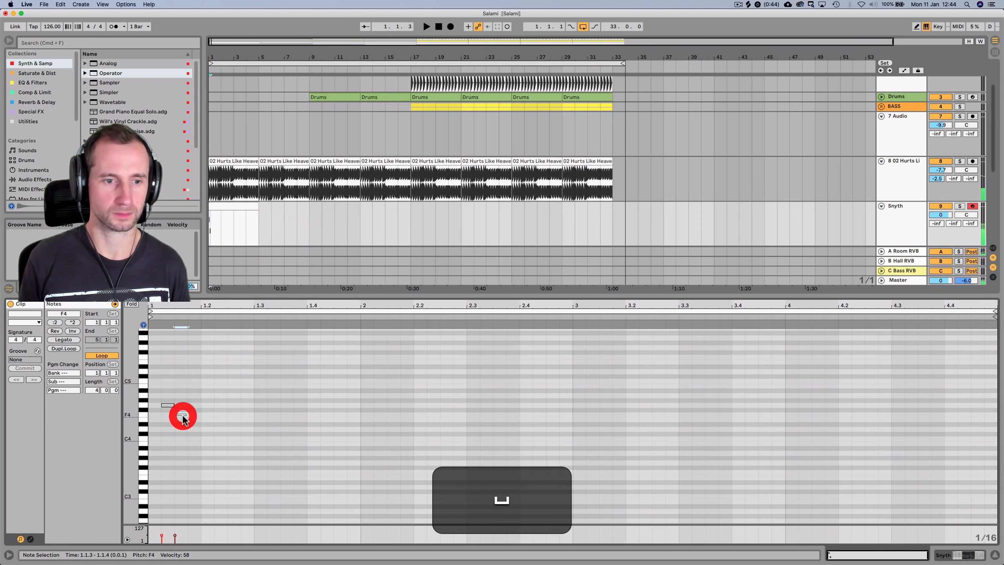
key("Down")
key("space")
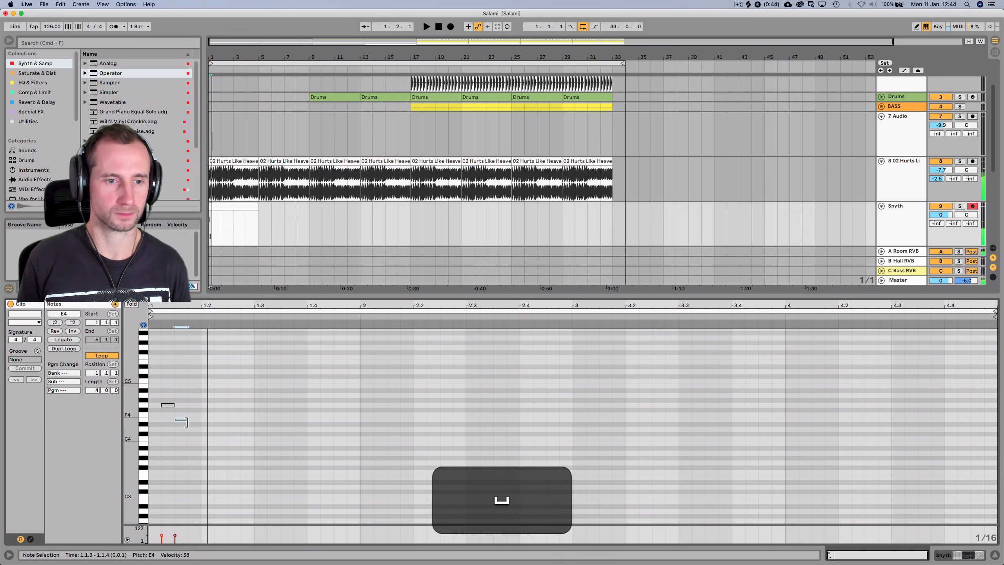
Repeat the G4/E4 pair up to bar 2, lower the bar-2 note, and delete the leftover notes
left_click_drag(187, 429, 143, 402)
key("super+d")
key("super+d")
key("space")
key("super+d")
key("super+d")
key("super+d")
key("super+d")
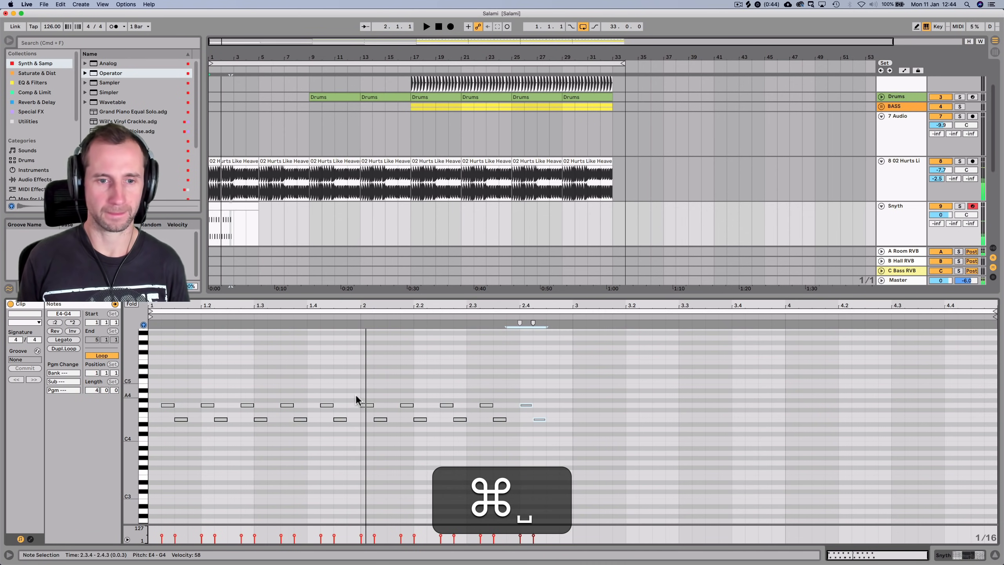
left_click(369, 403)
key("Down")
key("Down")
key("Down")
key("Down")
key("Down")
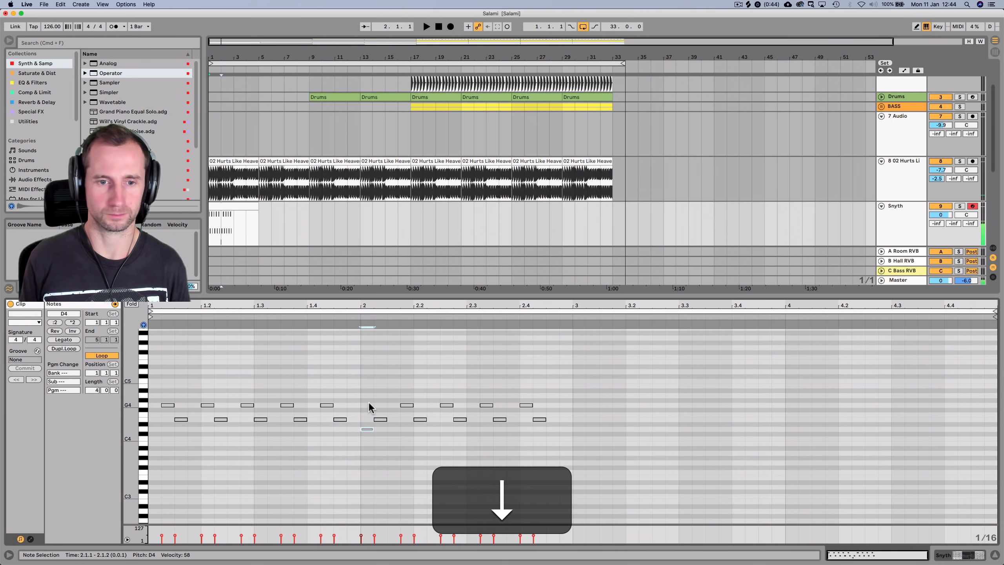
key("Up")
key("Up")
key("Right")
key("Right")
left_click(380, 420)
left_click_drag(401, 385, 571, 437)
key("BackSpace")
Repeat the E4/C4 note pair across bar 2 toward 3.2
left_click_drag(399, 451, 364, 407)
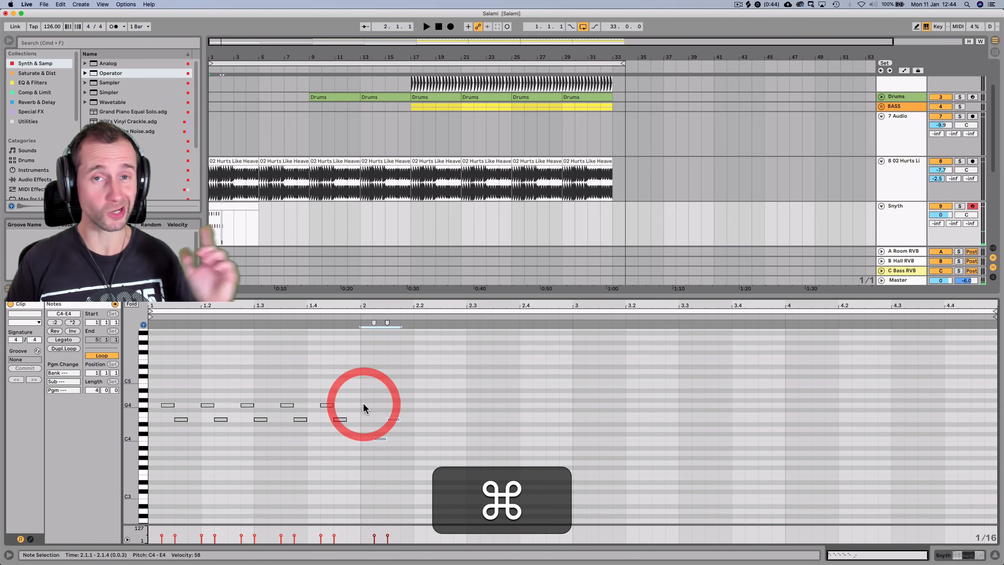
key("super+d")
key("super+d")
key("super+d")
key("super+d")
key("super+d")
key("super+d")
key("super+d")
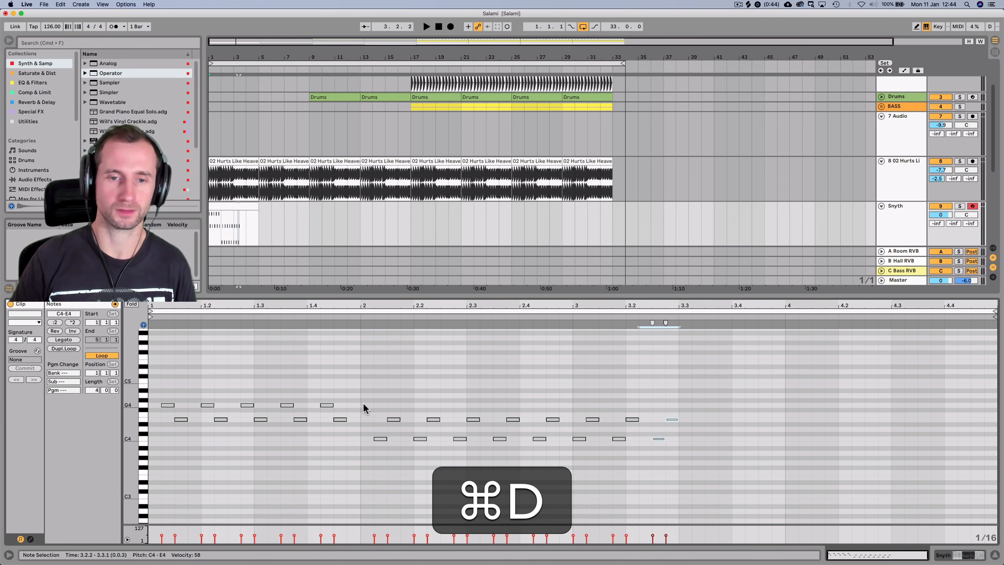
key("super+space")
left_click(573, 386)
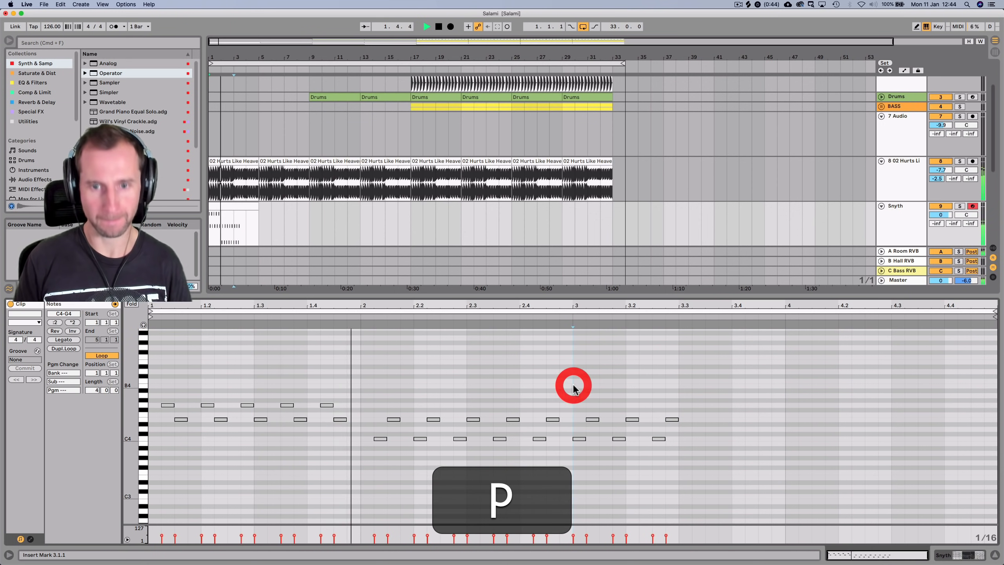
key("space")
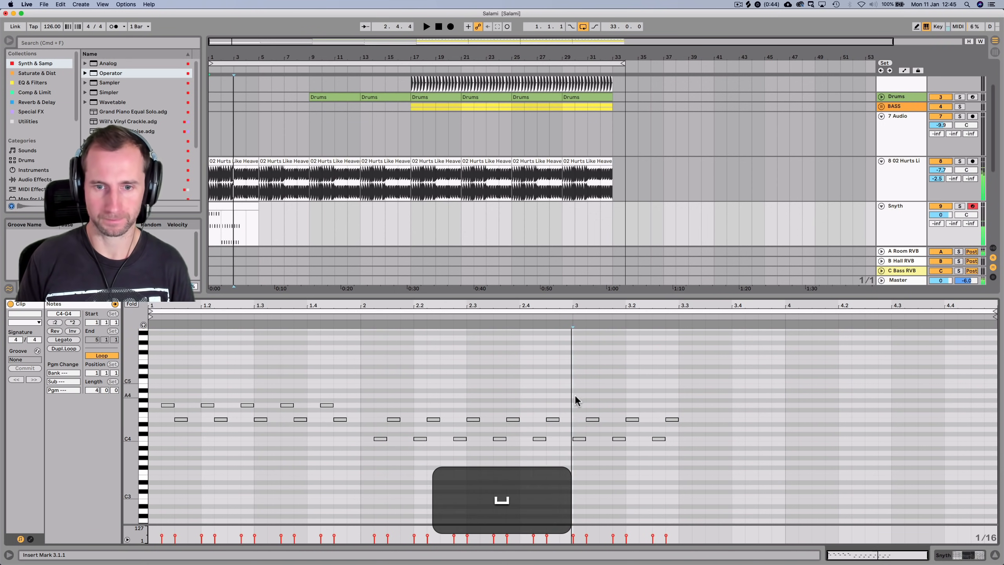
Raise the bar-3 note to F4, shift bar-3 notes a sixteenth later, and delete the rest
left_click(579, 439)
key("p")
key("Up")
key("Up")
key("Up")
key("Up")
key("Up")
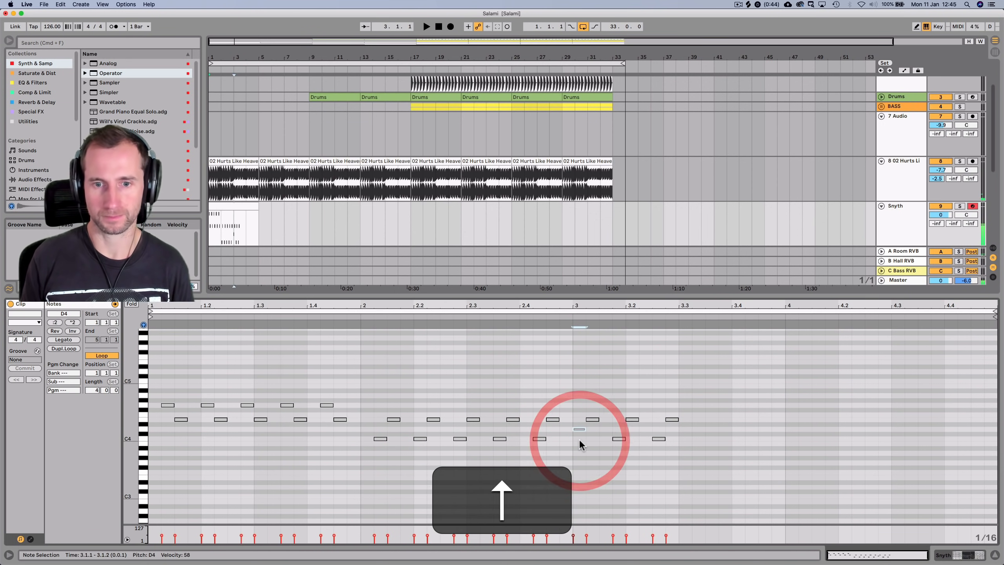
key("Right")
left_click(590, 420)
key("Right")
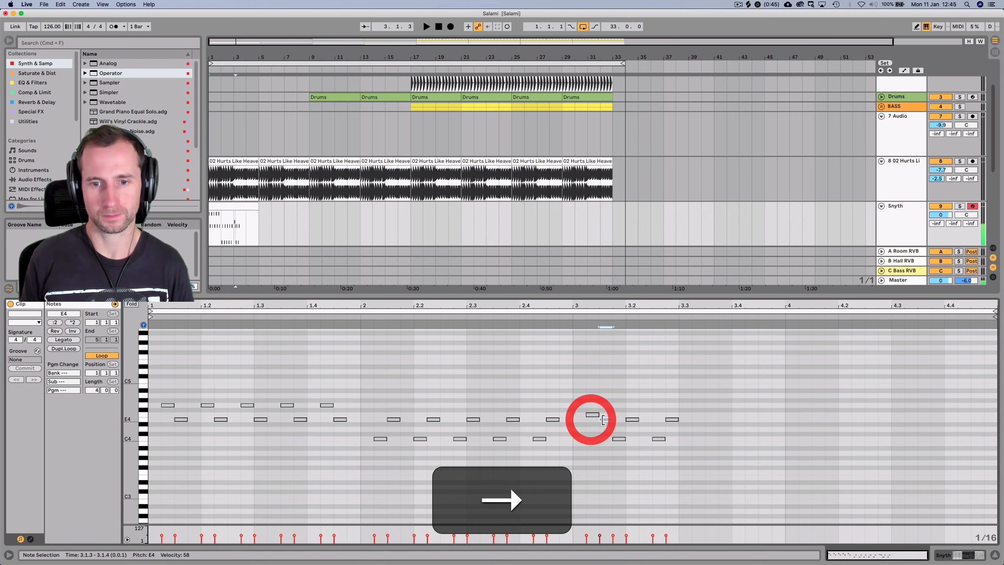
left_click_drag(616, 404, 688, 457)
key("BackSpace")
Repeat the F4/E4 pair out to 4.3 and shift the bar-4 pairs one sixteenth later
left_click_drag(578, 403, 611, 433)
key("super+d")
key("super+d")
key("super+d")
key("super+d")
key("super+d")
key("space")
key("super+d")
key("super+d")
key("super+d")
key("super+d")
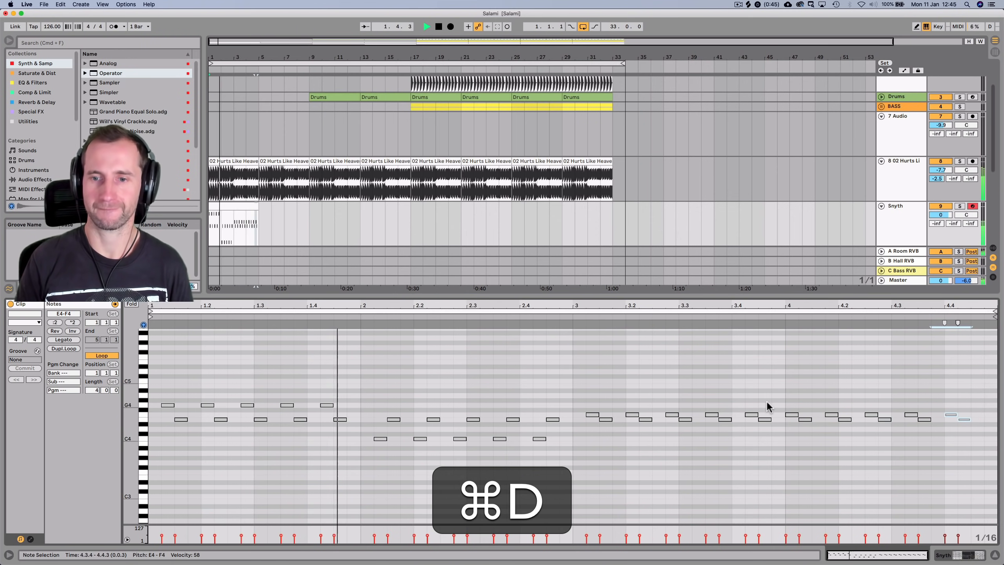
left_click_drag(789, 401, 977, 432)
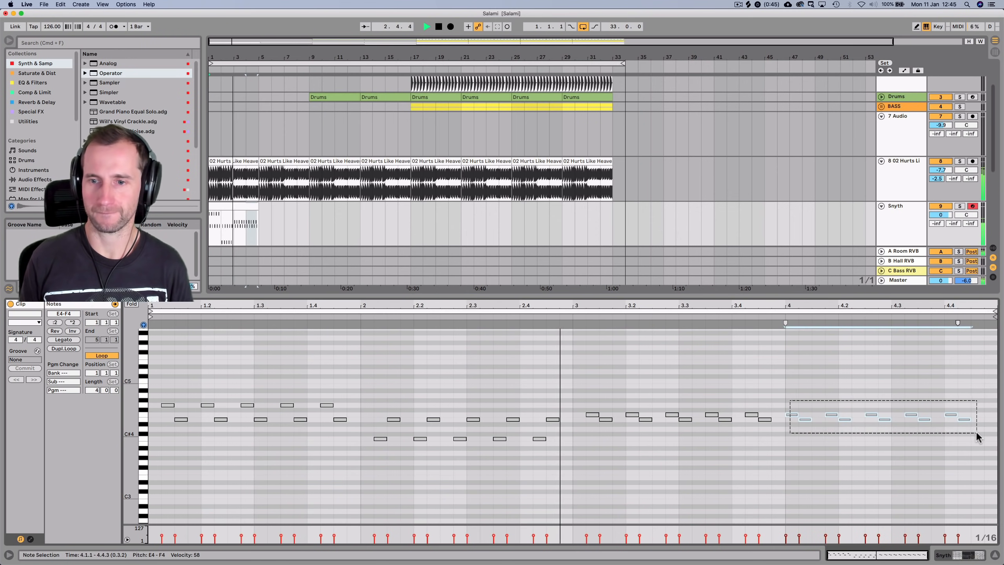
key("Right")
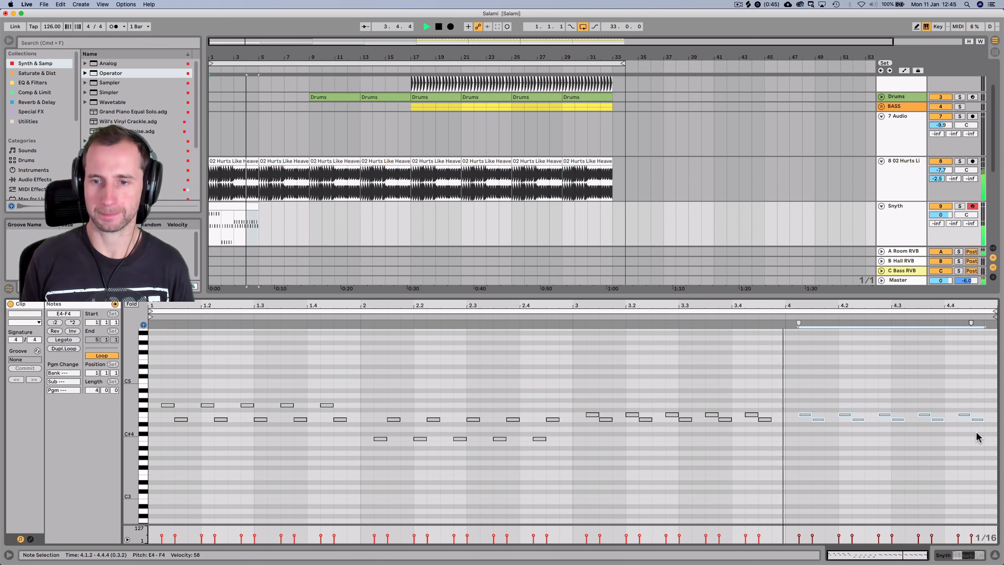
key("space")
Add a low A3 note on beat 4 and copy it to beat 3
double_click(791, 428)
key("Down")
key("Down")
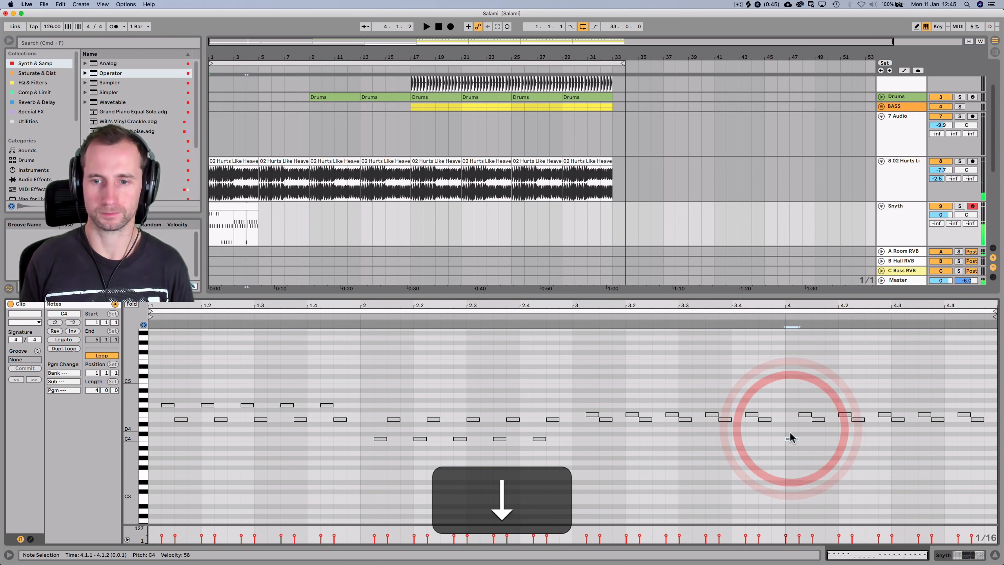
left_click(792, 439)
key("Down")
key("Down")
key("Down")
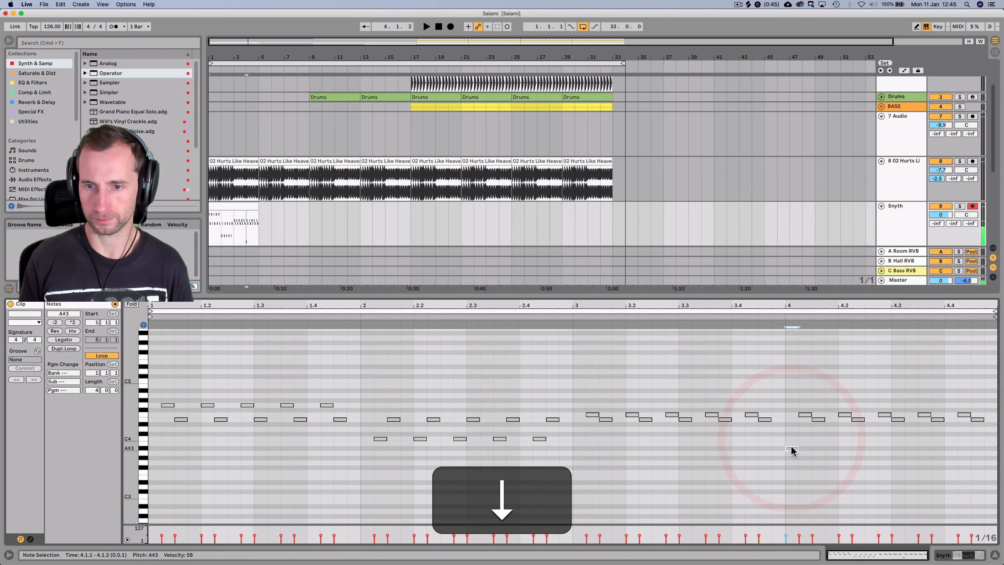
key("alt")
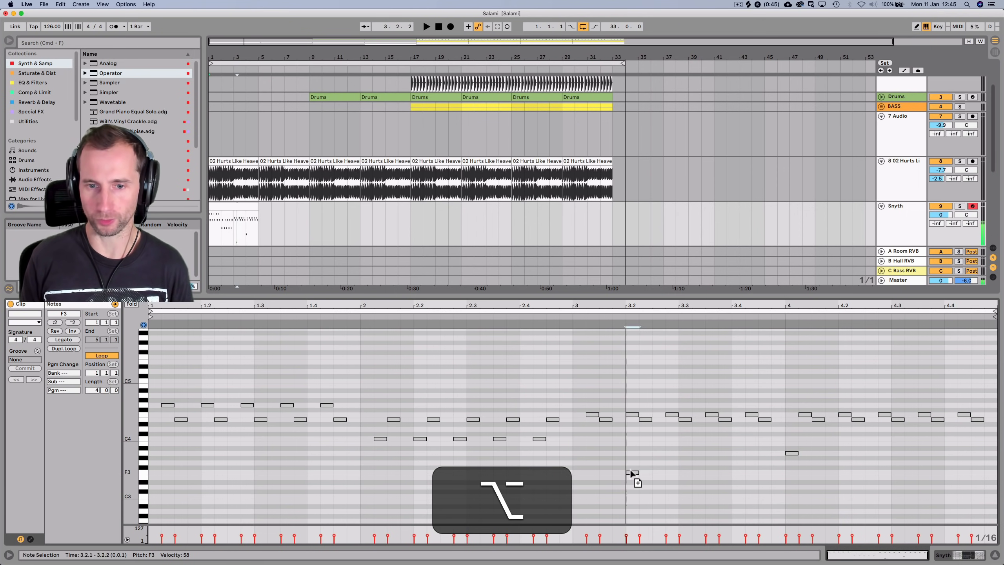
left_click_drag(583, 458, 584, 453)
key("space")
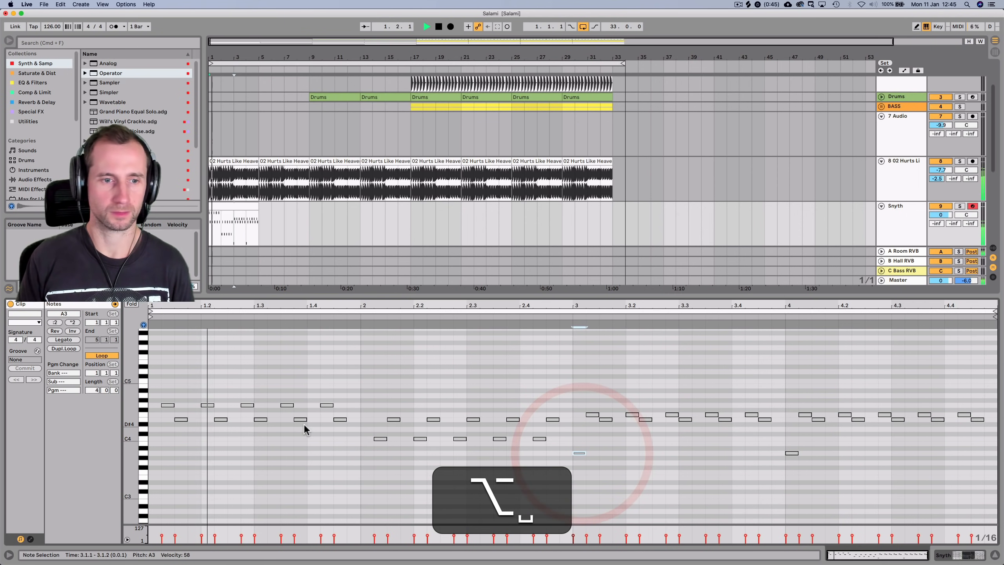
Add a C4 note at the clip start, repeat it along bar 1, and copy it further
double_click(154, 438)
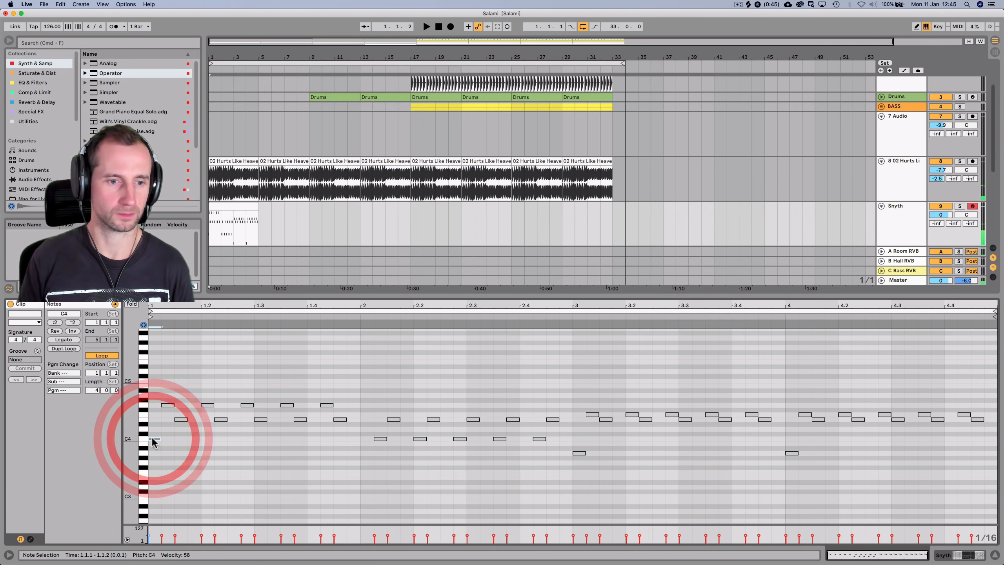
key("space")
left_click(154, 439)
key("super+d")
key("super+d")
key("super+d")
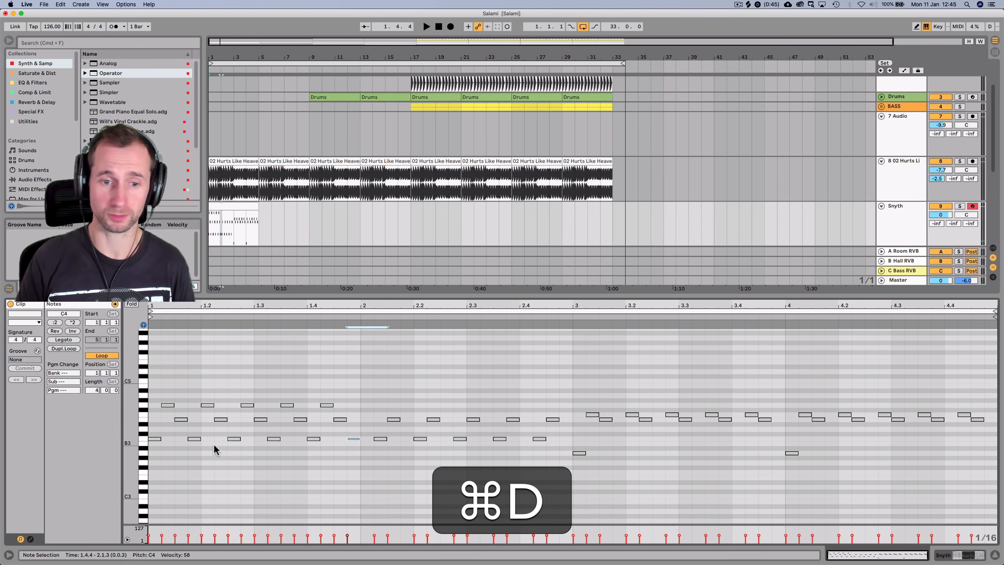
left_click(329, 454)
left_click_drag(353, 437, 364, 446)
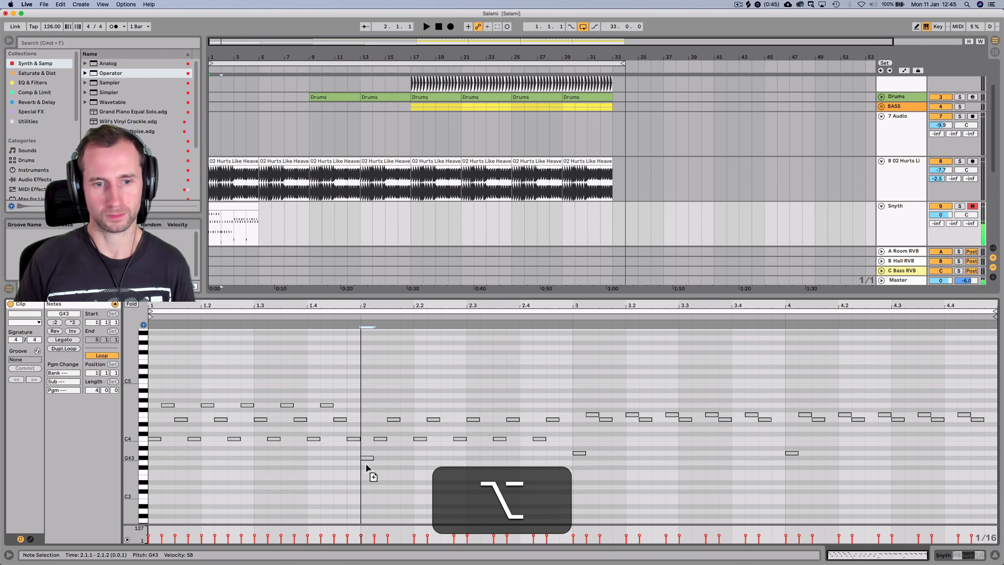
Copy the F4 note alongside the original and further right through bar 2
left_click_drag(370, 414, 369, 413)
key("alt+space")
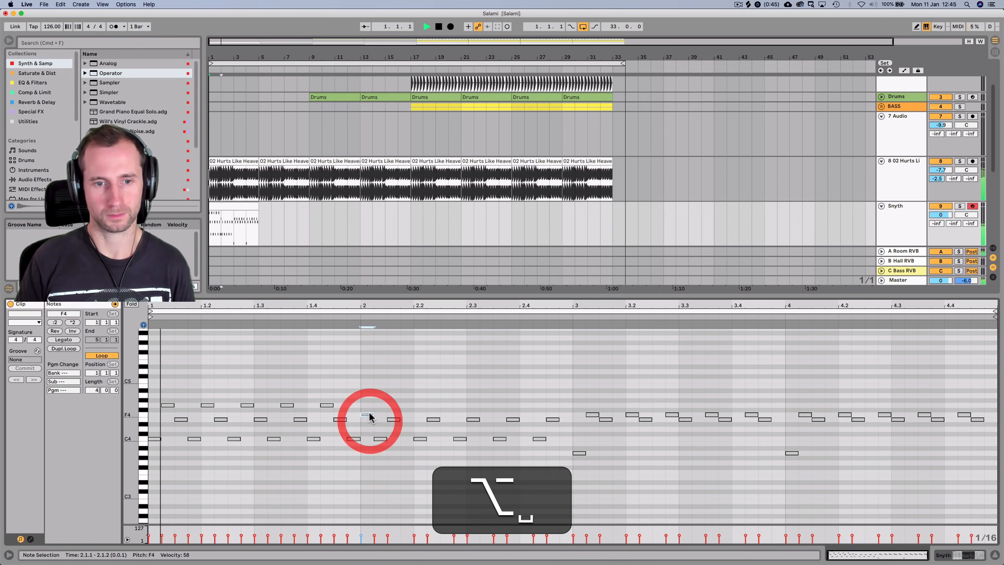
key("p")
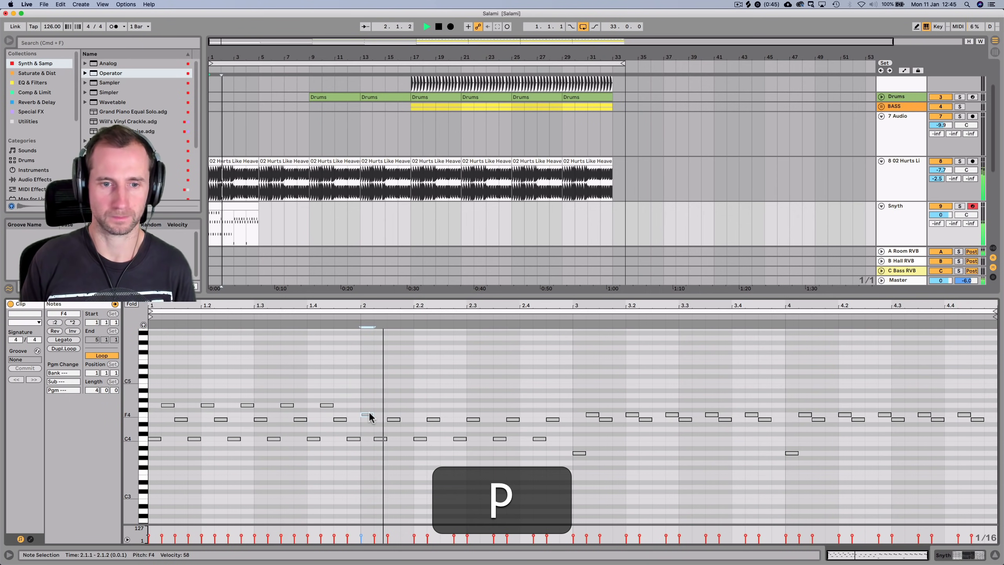
key("space")
left_click_drag(368, 418, 564, 415)
left_click(565, 416)
key("space")
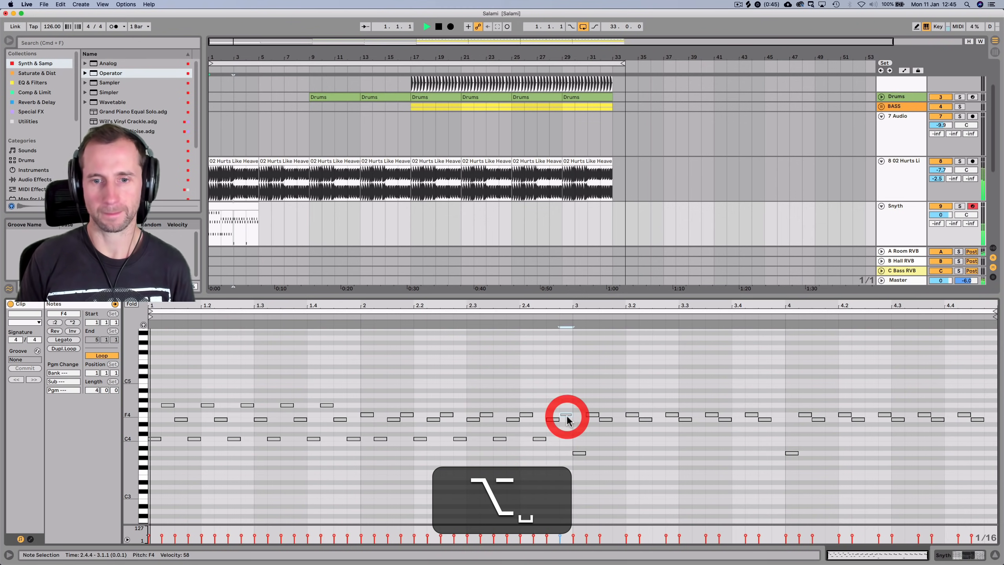
Duplicate the bar-3 A3 note several times and delete the three extra copies
left_click(566, 390)
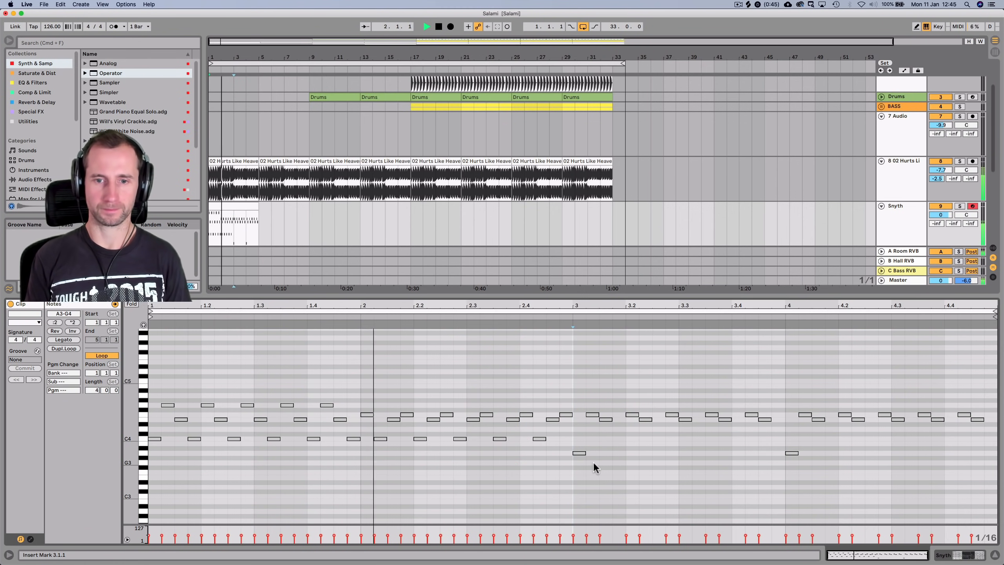
left_click(581, 453)
key("cmd+d")
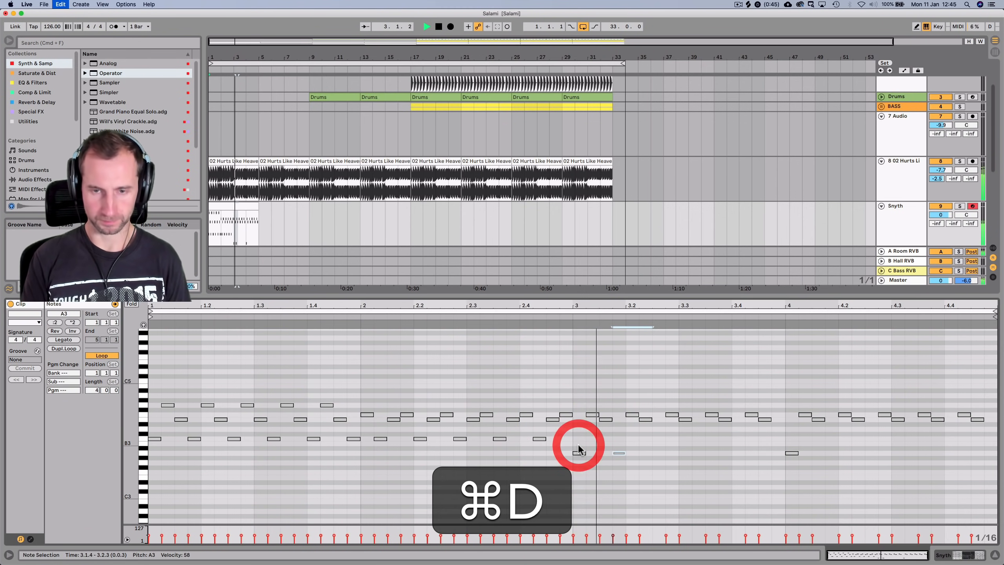
key("super+d")
key("super+d")
key("super+d")
key("super+d")
key("super+d")
key("super+d")
key("super+d")
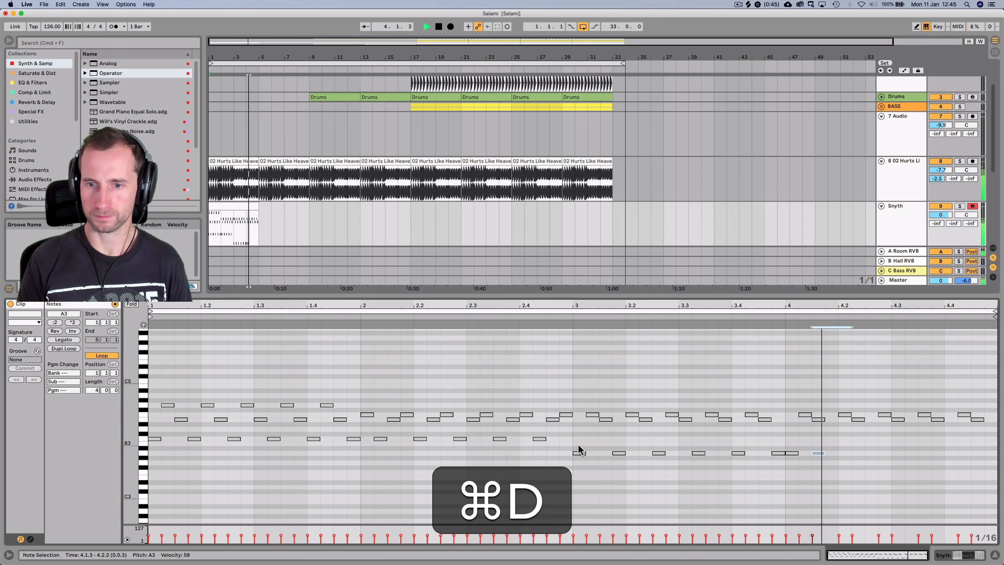
key("space")
left_click_drag(810, 439, 929, 463)
key("BackSpace")
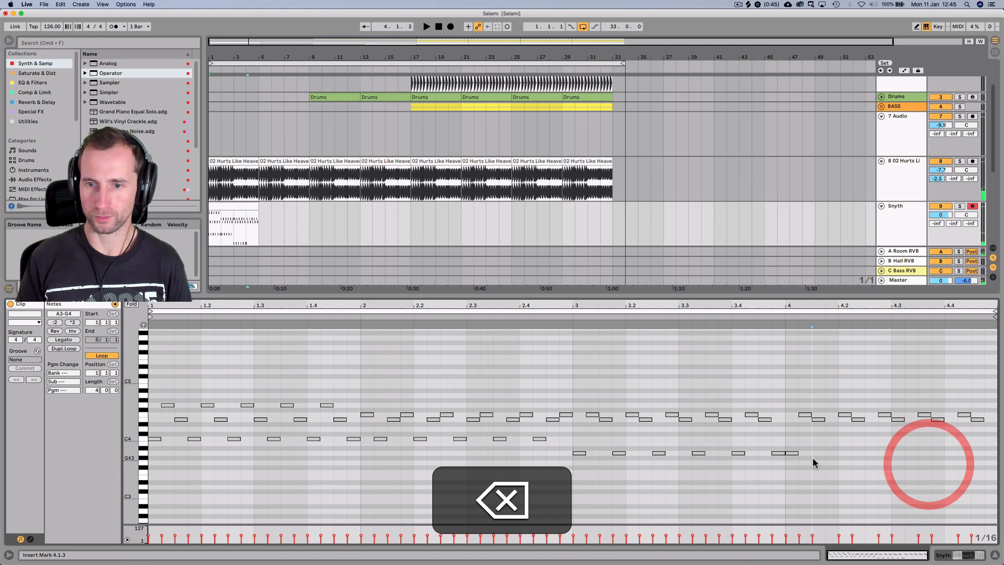
Copy the bar-4 A3 note to 4.1.4 and repeat it toward the clip end
left_click(793, 454)
mouse_move(794, 453)
left_mouse_down("alt")
mouse_move(835, 453)
mouse_move(802, 447)
left_mouse_up("alt")
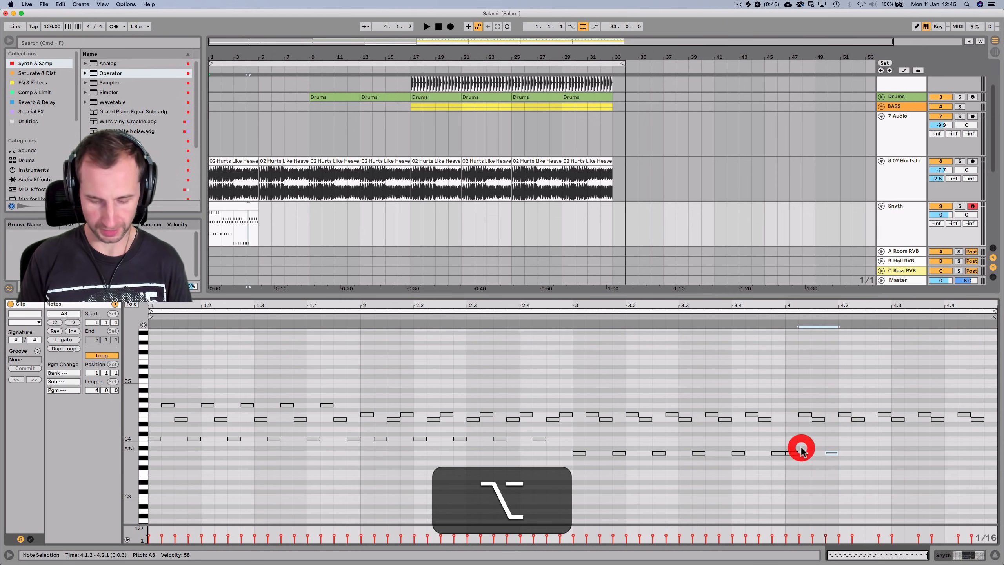
key("super+d")
key("super+d")
key("super+d")
key("super+d")
key("shift+Tab")
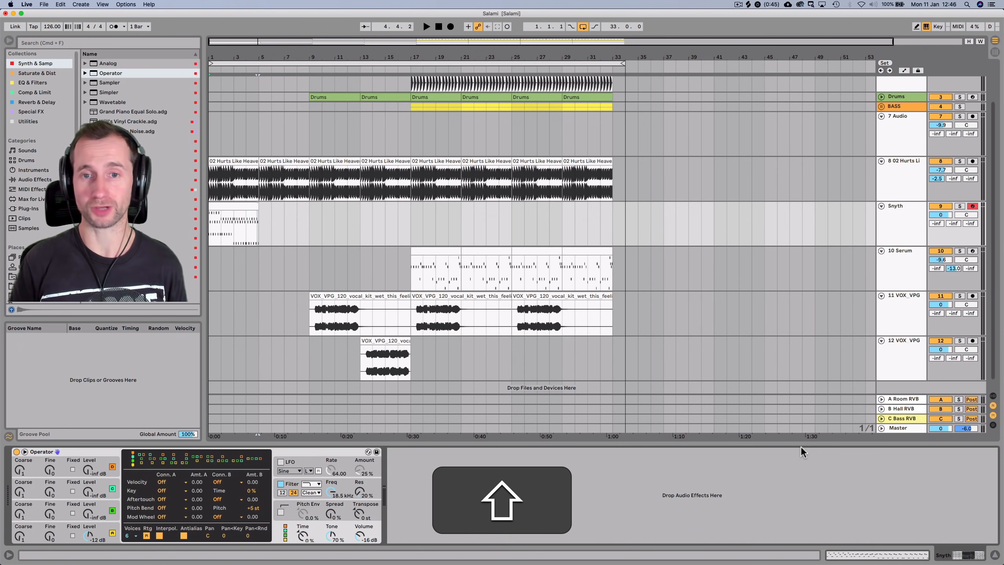
Add a Delay from Reverb & Delay after Operator on the Snyth track
left_click(907, 217)
key("space")
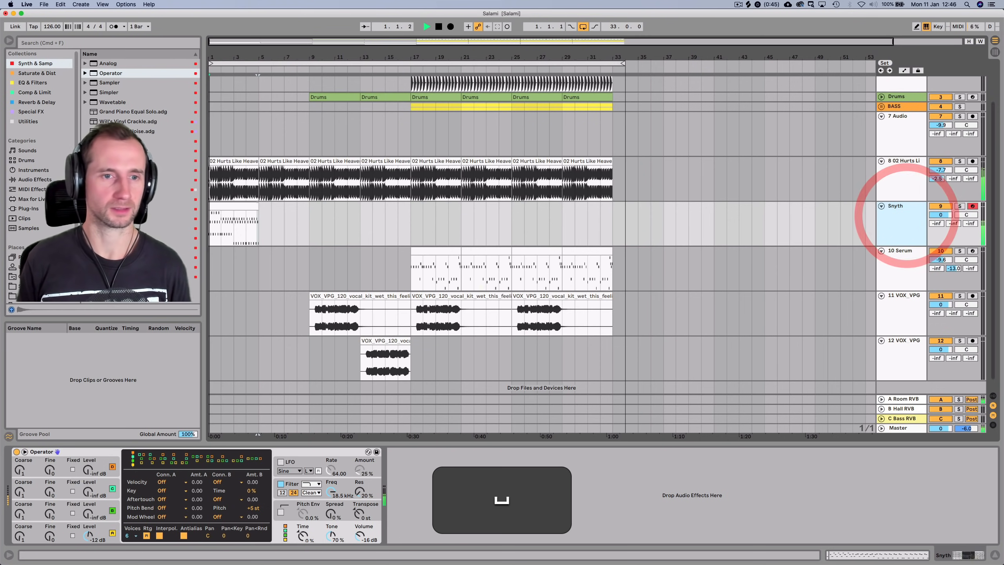
left_click(45, 81)
left_click(36, 102)
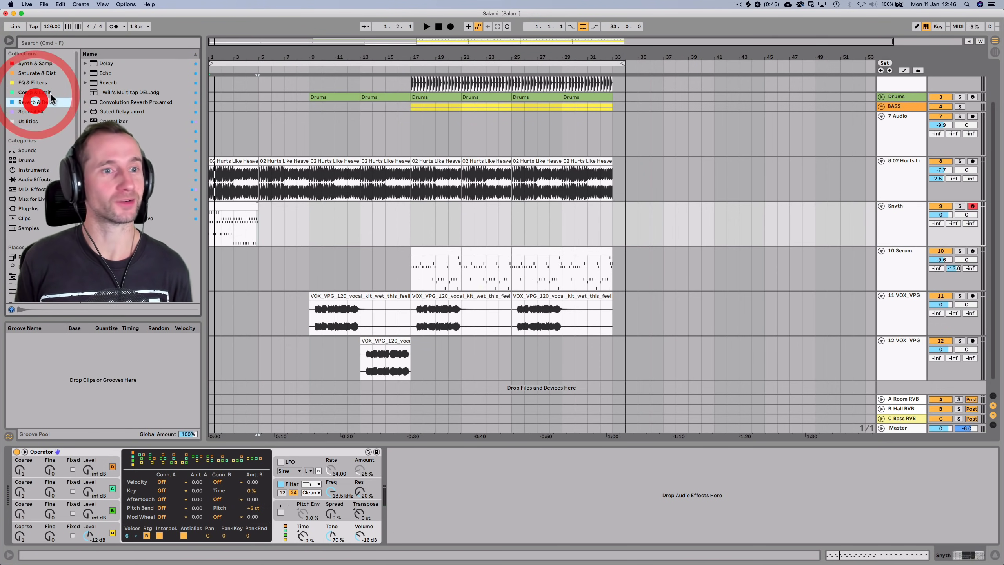
left_click_drag(179, 94, 437, 522)
Set the Delay to 100% wet, 0% feedback, unlinked millisecond times with left 1.00 ms, and solo Snyth
left_click_drag(557, 529, 557, 499)
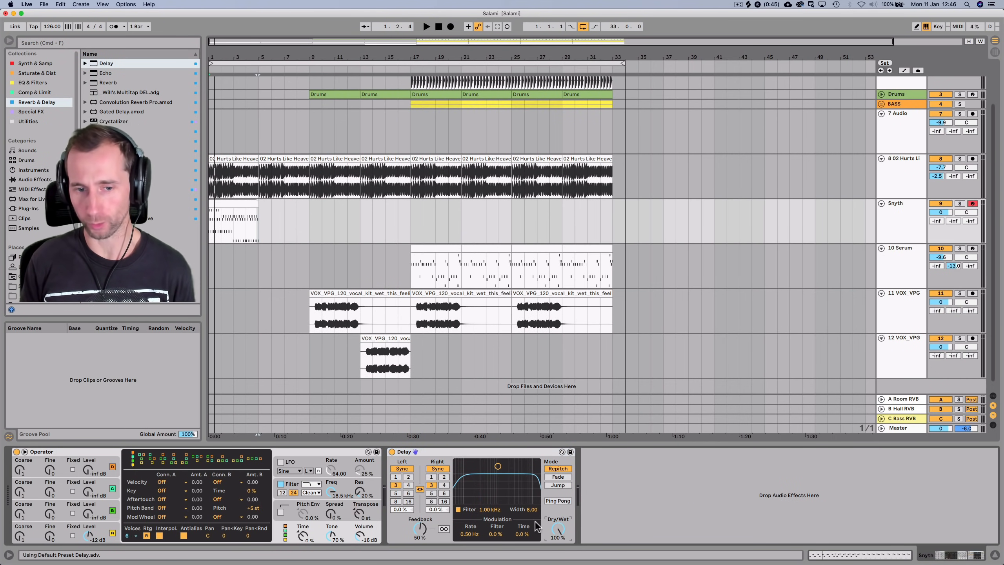
mouse_move(420, 529)
left_mouse_down()
mouse_move(420, 561)
mouse_move(419, 546)
left_mouse_up()
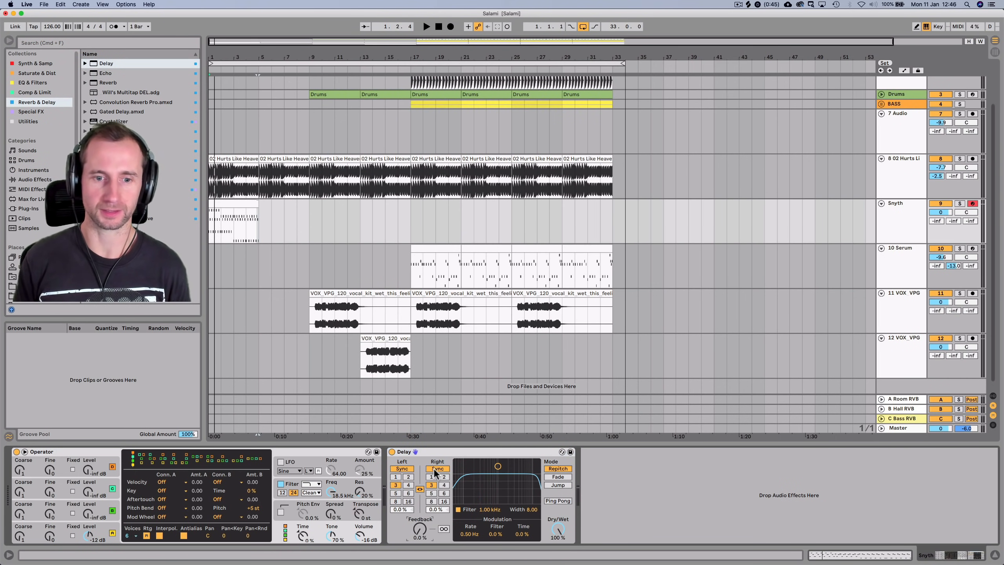
left_click(437, 468)
left_click(419, 489)
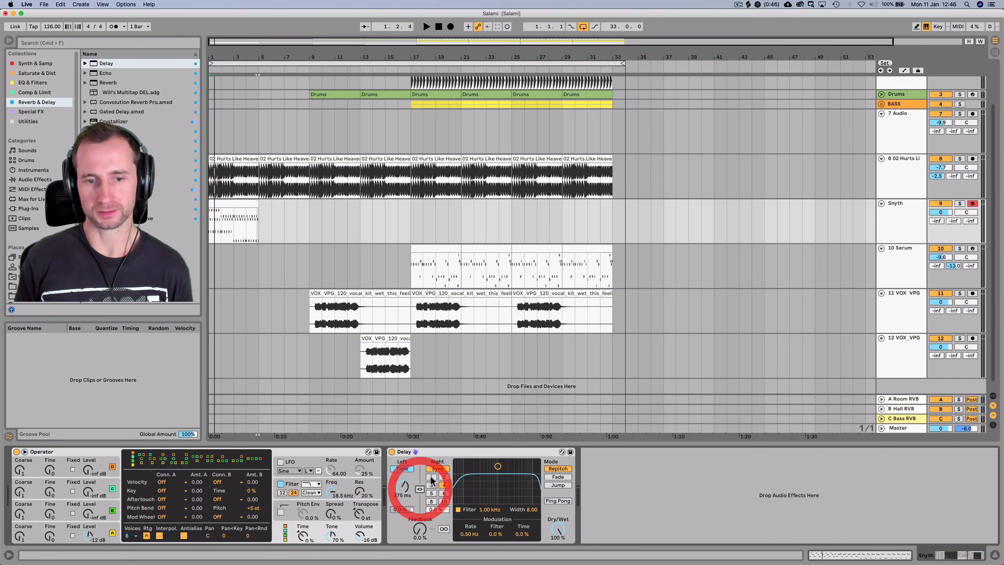
left_click_drag(402, 487, 402, 499)
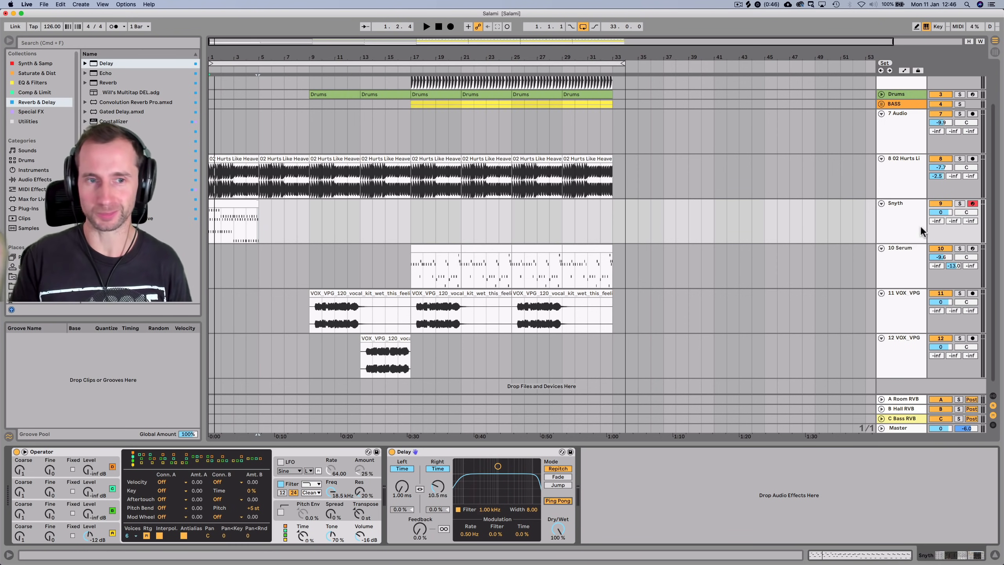
left_click(960, 203)
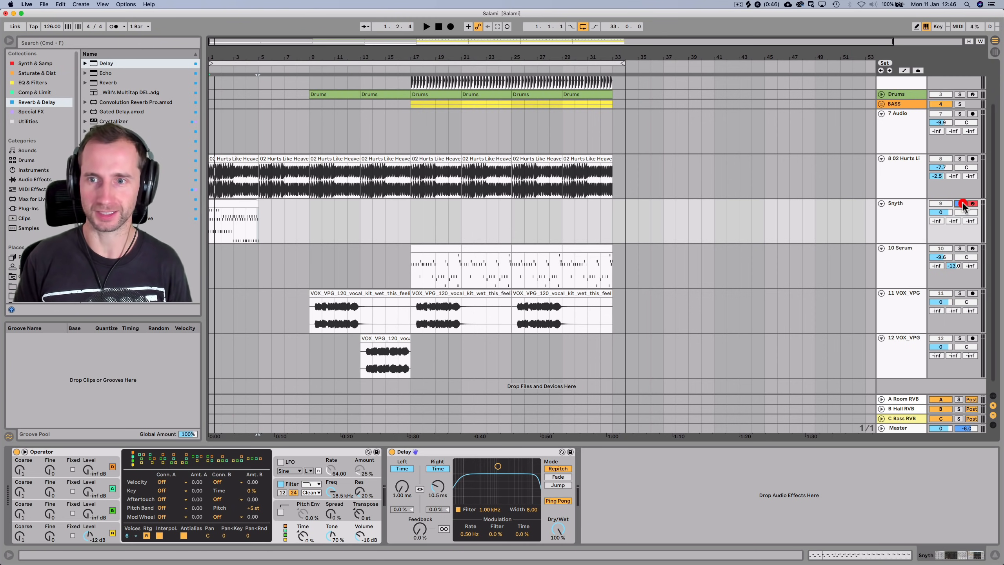
Compare the Delay on and off in mono and shorten its right delay time slightly
left_click(392, 451)
key("space")
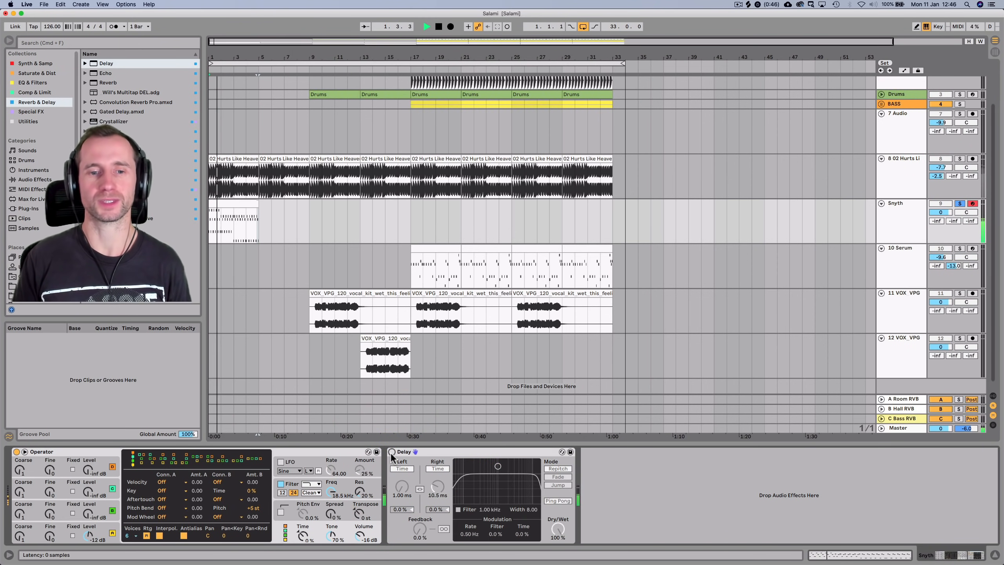
left_click(391, 452)
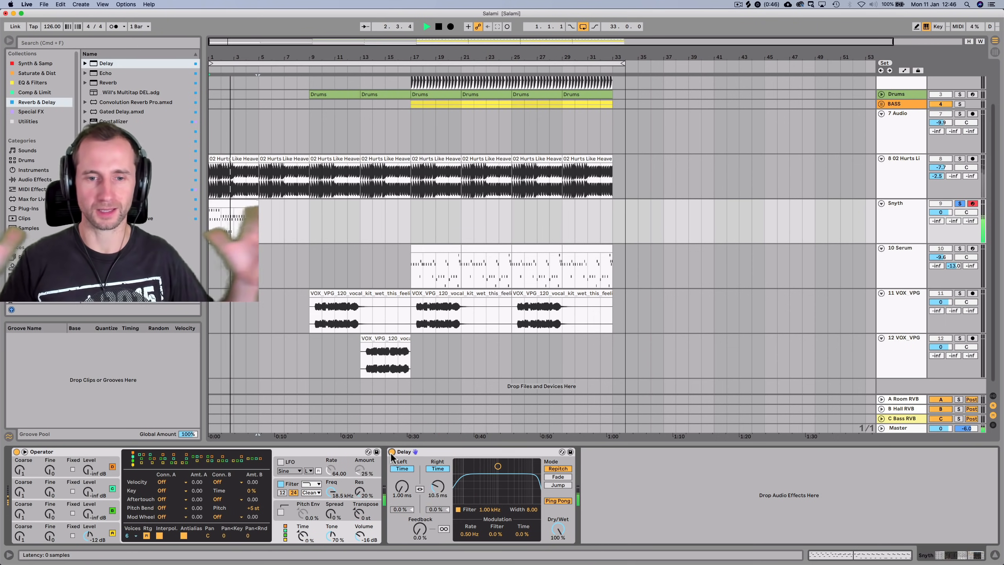
key("alt+m")
key("space")
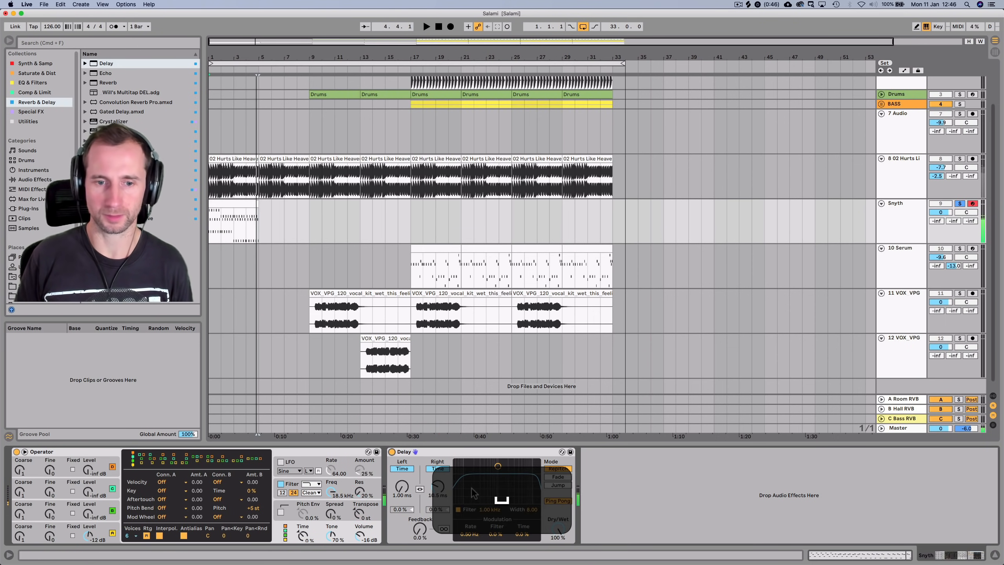
key("space")
scroll(436, 487, "up", 2)
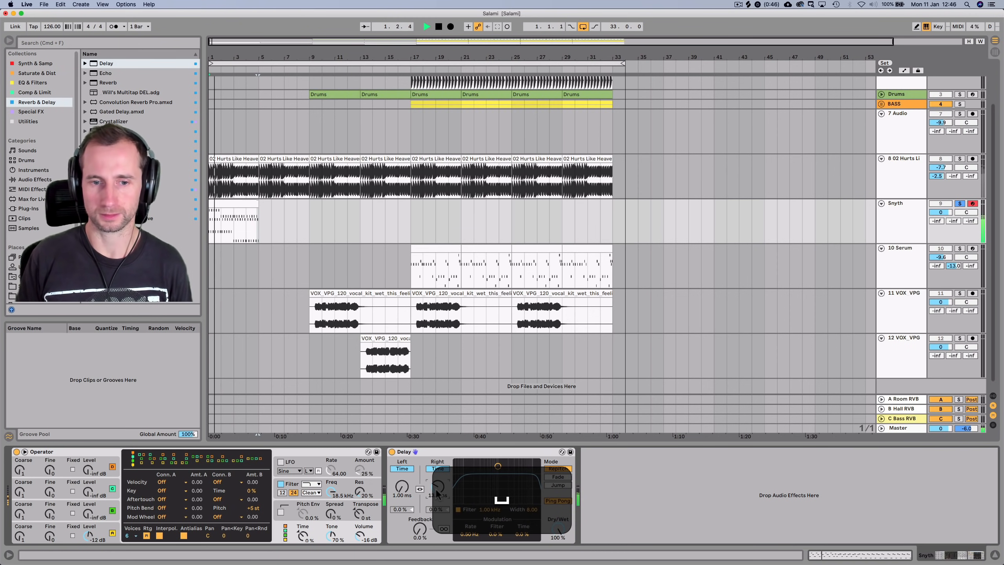
left_click_drag(437, 494, 437, 499)
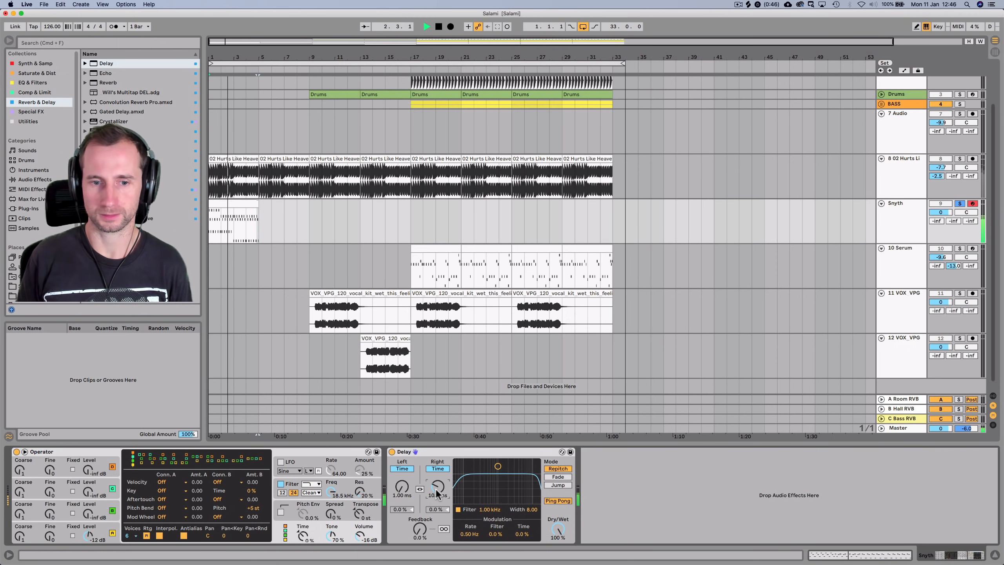
key("alt+m")
key("alt+space")
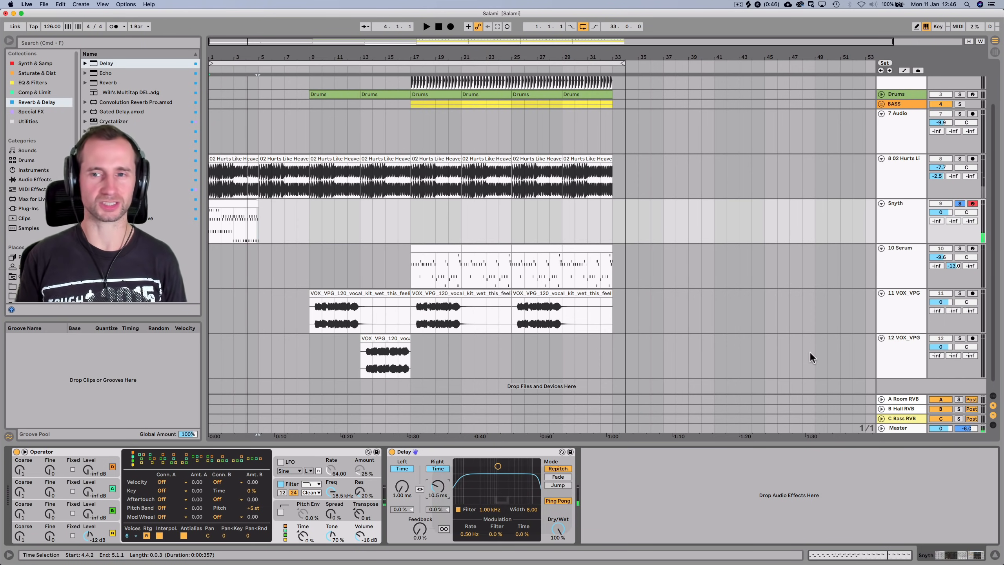
Lower the Snyth volume, switch the Master Utility to mono, and unsolo Snyth for playback
left_click(903, 220)
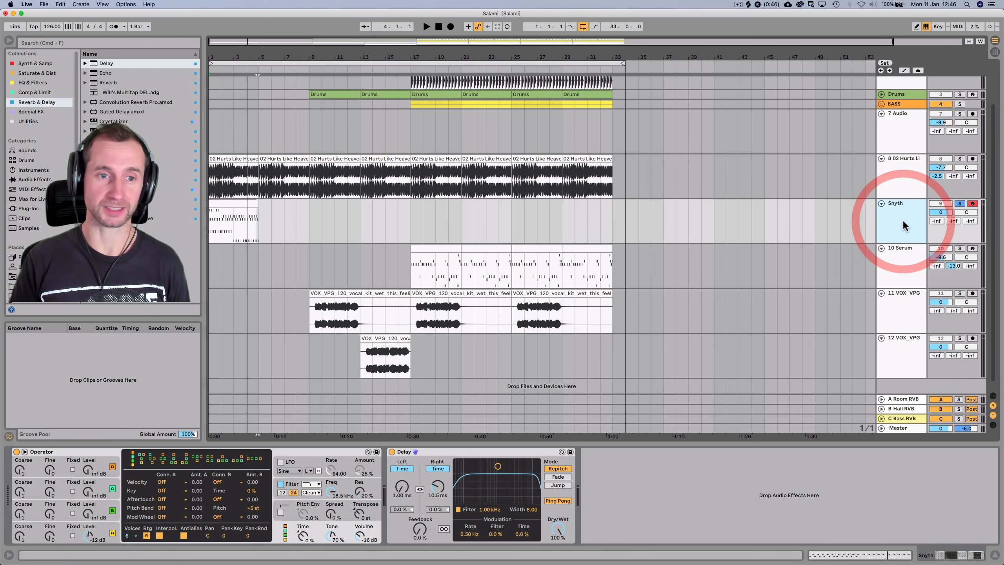
left_click(904, 219)
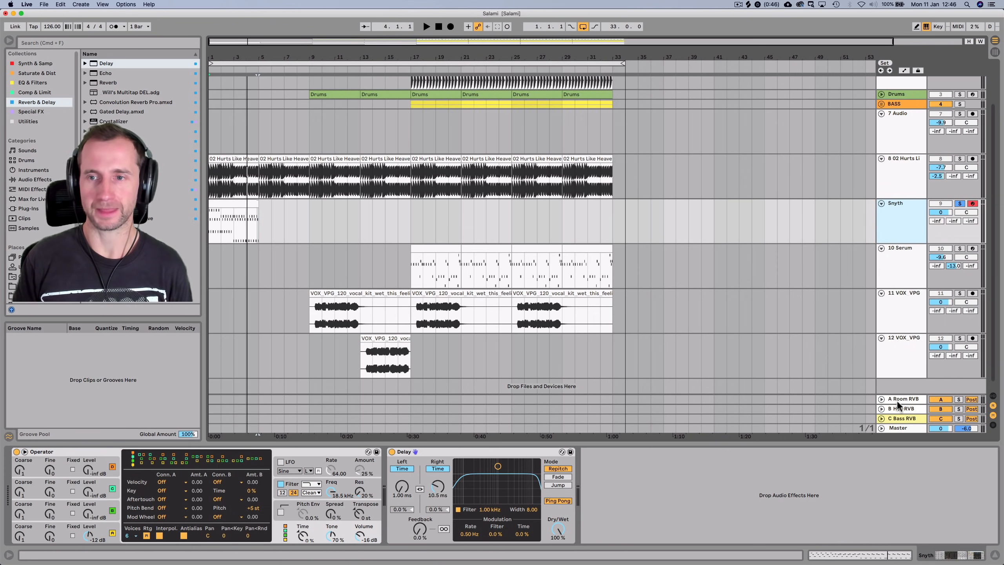
left_click_drag(941, 213, 941, 221)
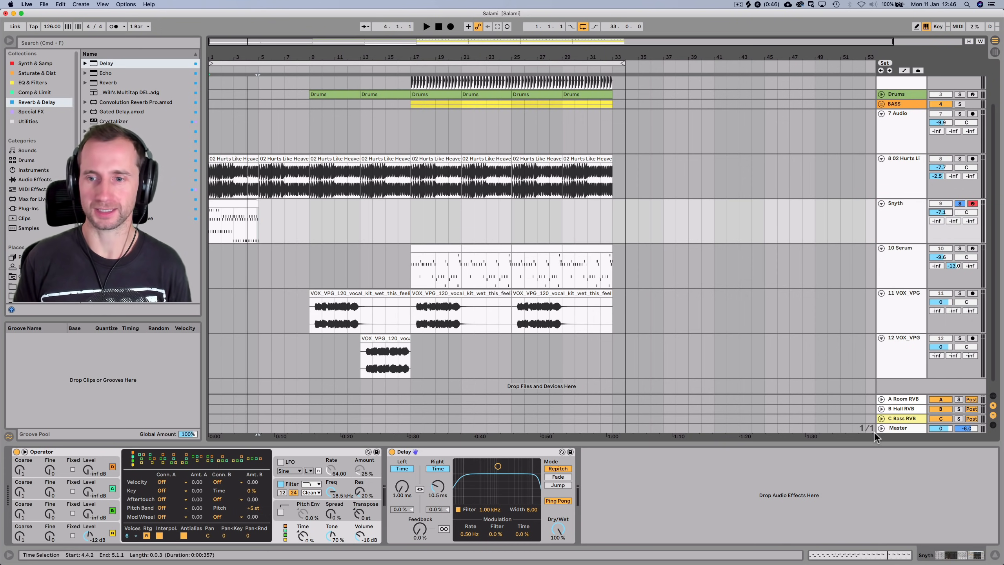
left_click(892, 430)
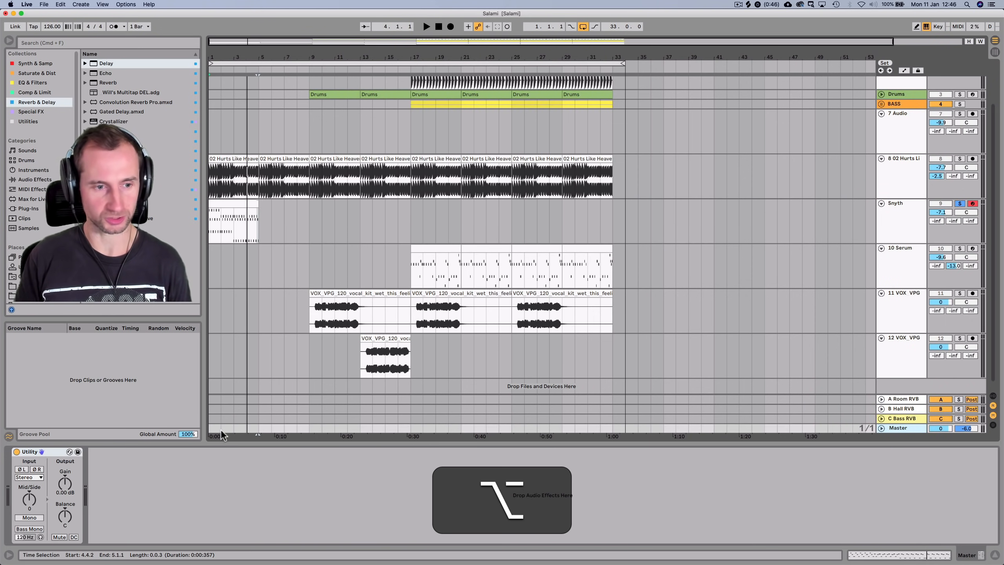
key("alt+m")
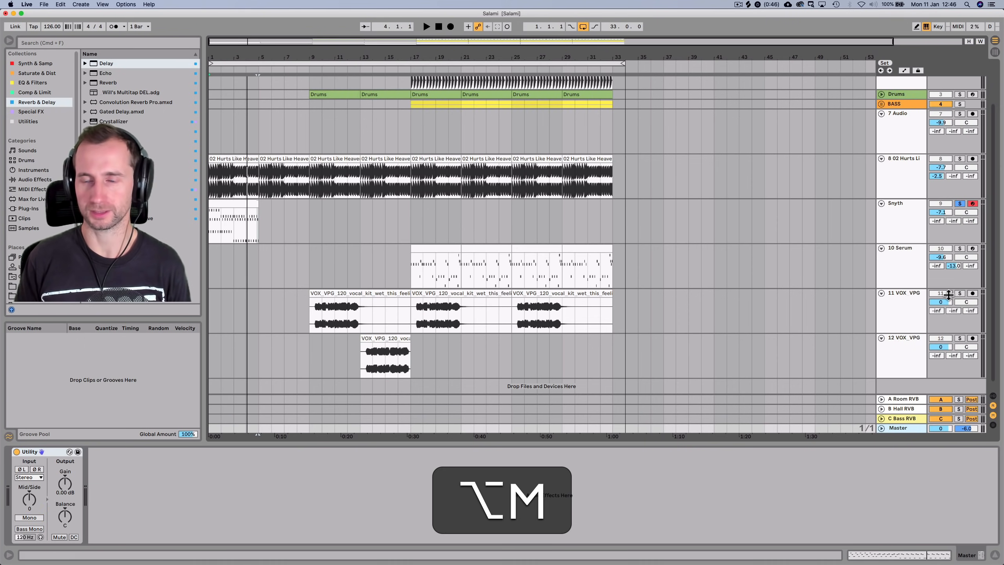
left_click(959, 204)
key("space")
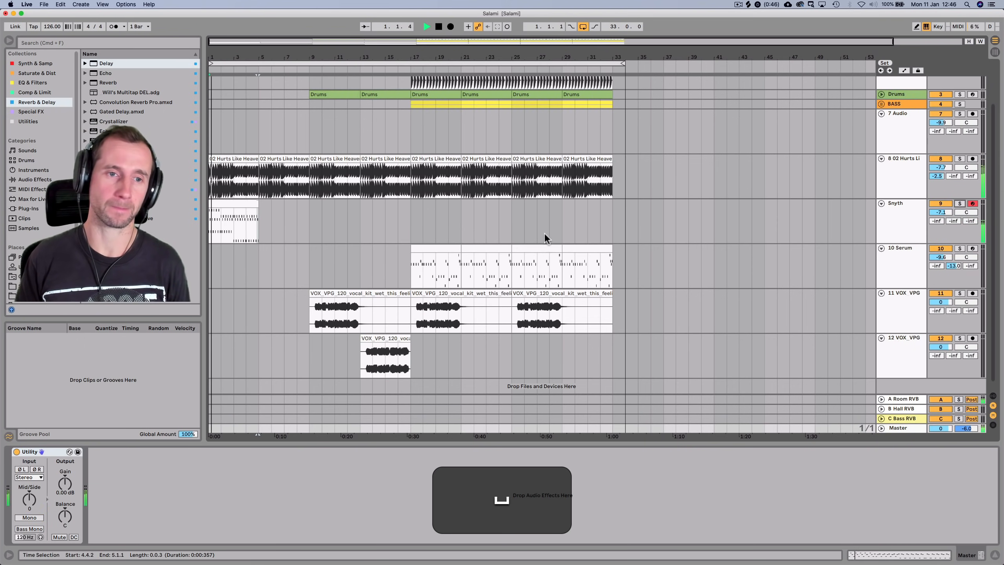
Duplicate the four-bar Synth clip with Cmd+D so it repeats through bar 17
left_click(249, 204)
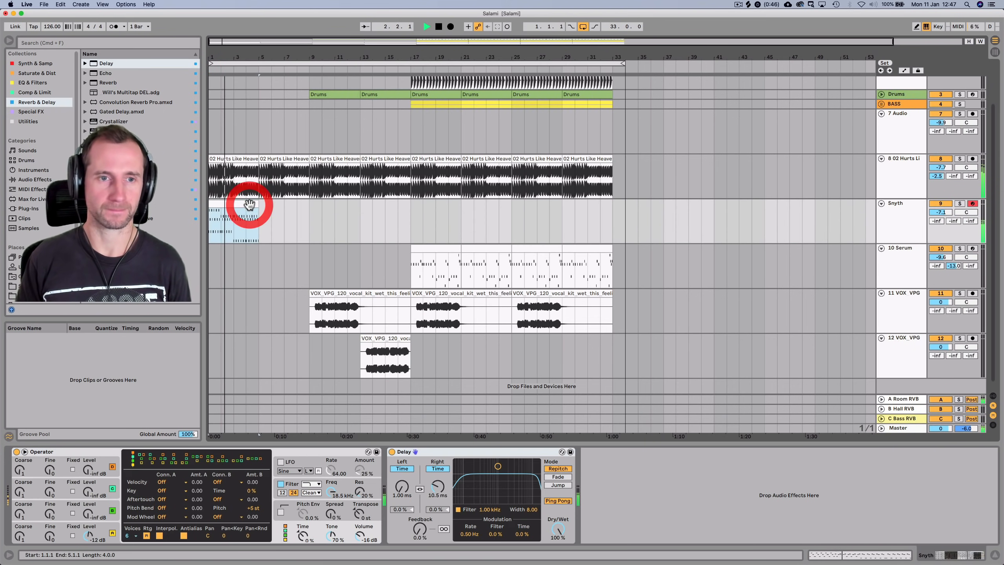
key("super+d")
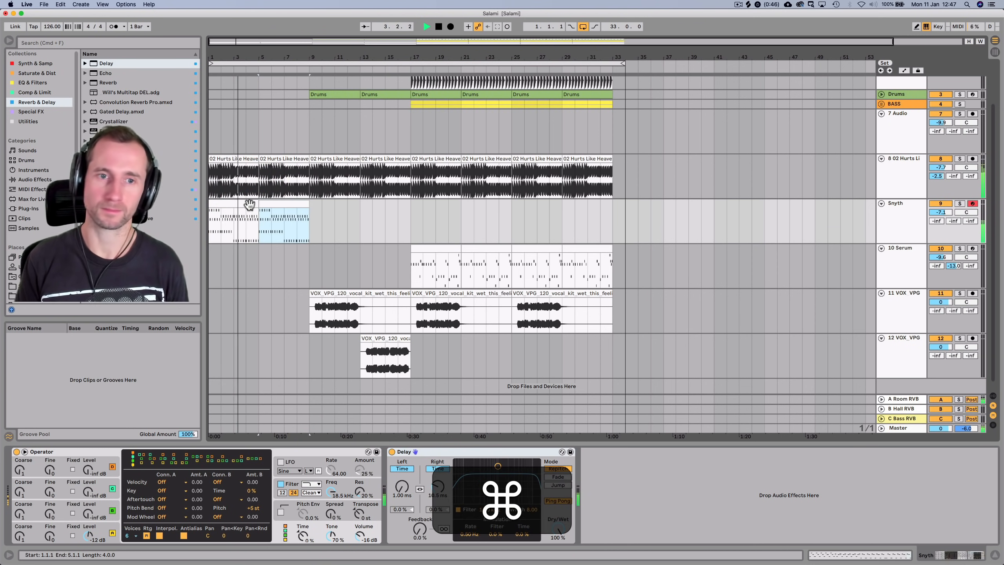
key("super+d")
key("super+d")
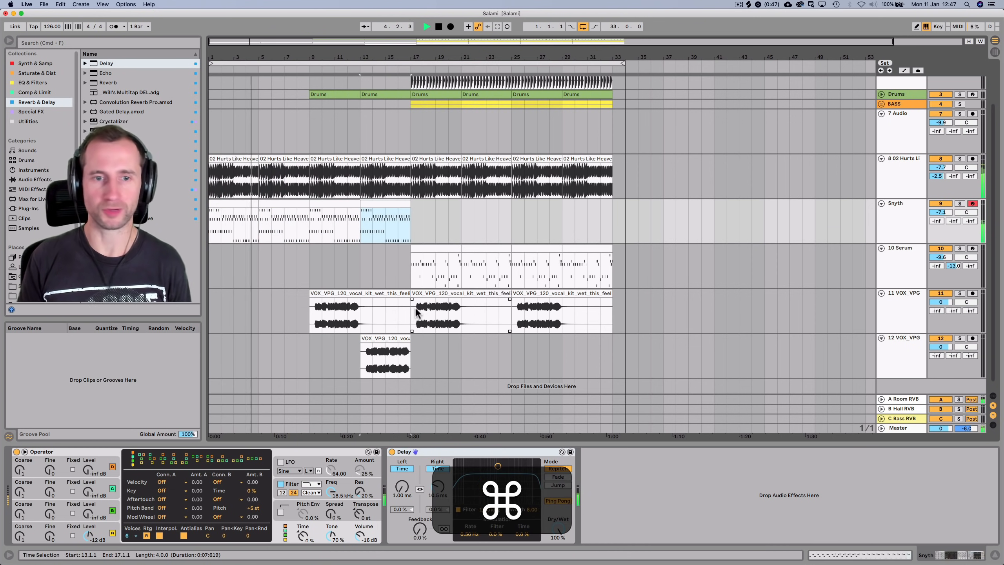
scroll(365, 266, "up", 2)
scroll(365, 266, "up", 2)
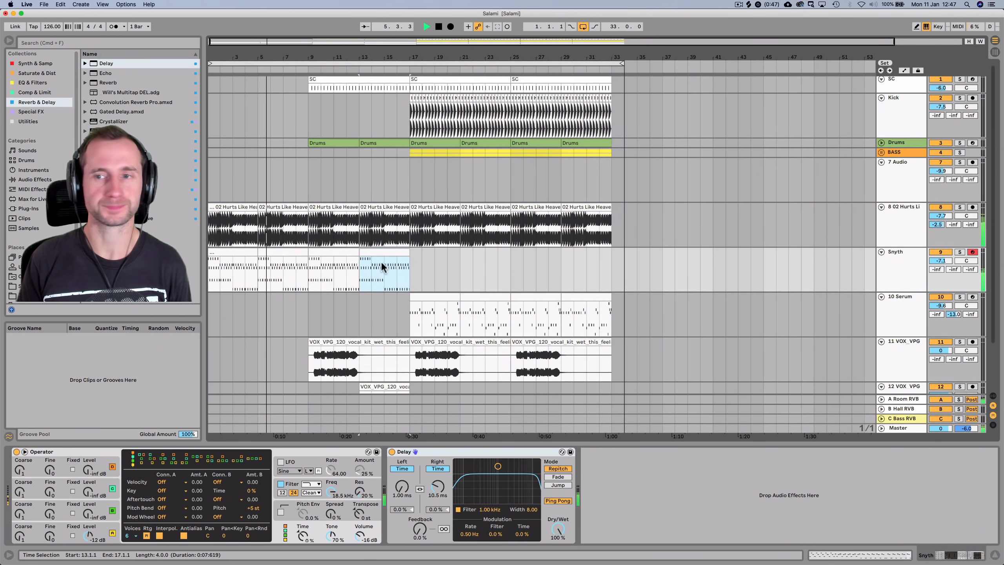
left_click(897, 210)
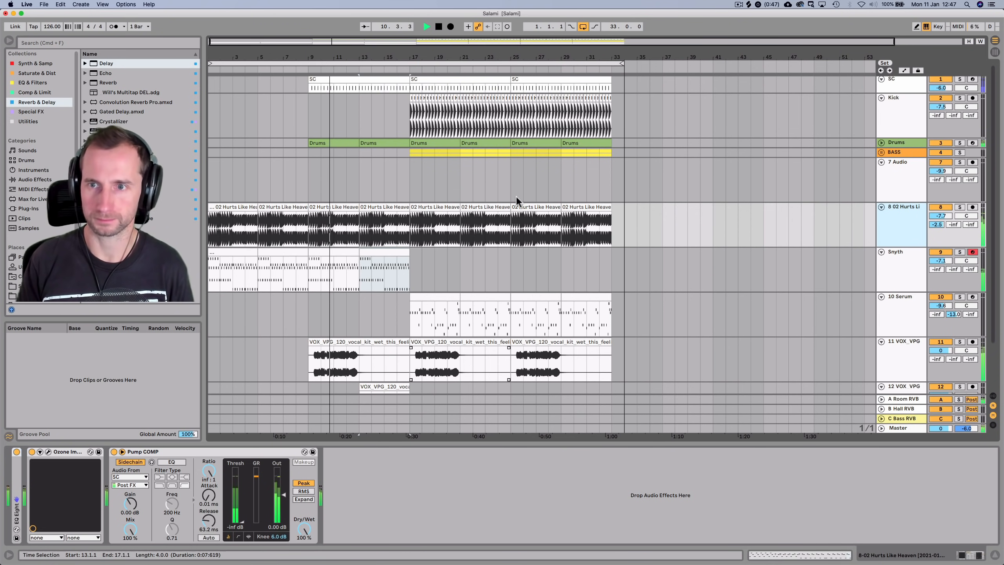
Delete the middle and last VOX clips on the upper VOX_VPG track
scroll(869, 275, "down", 3)
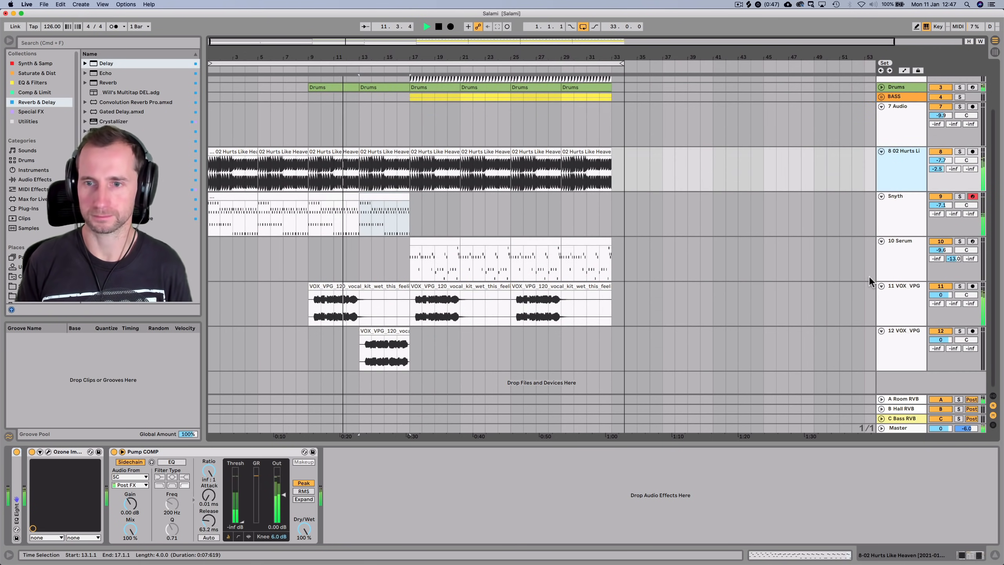
left_click(902, 295)
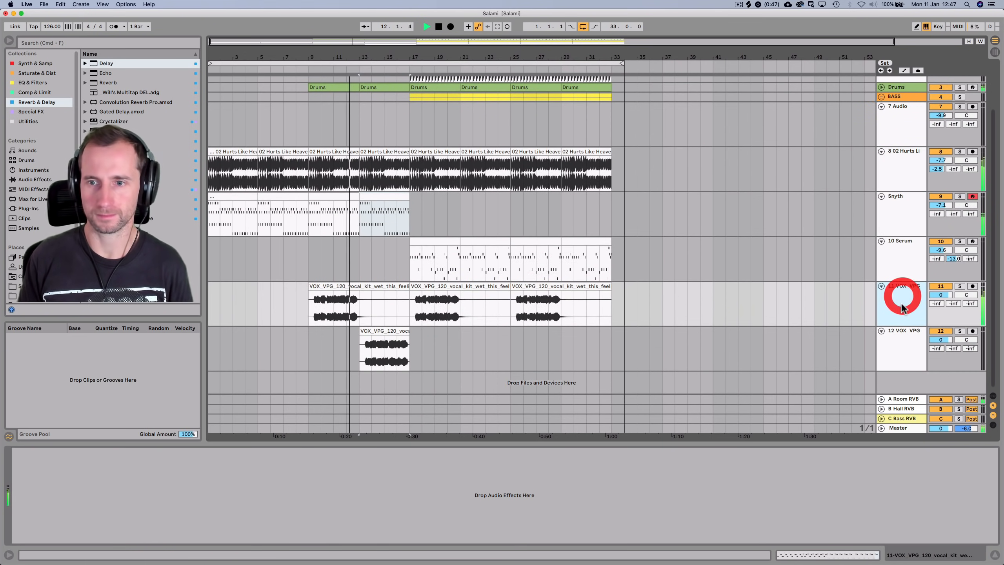
left_click(441, 287)
key("BackSpace")
left_click(565, 285)
key("BackSpace")
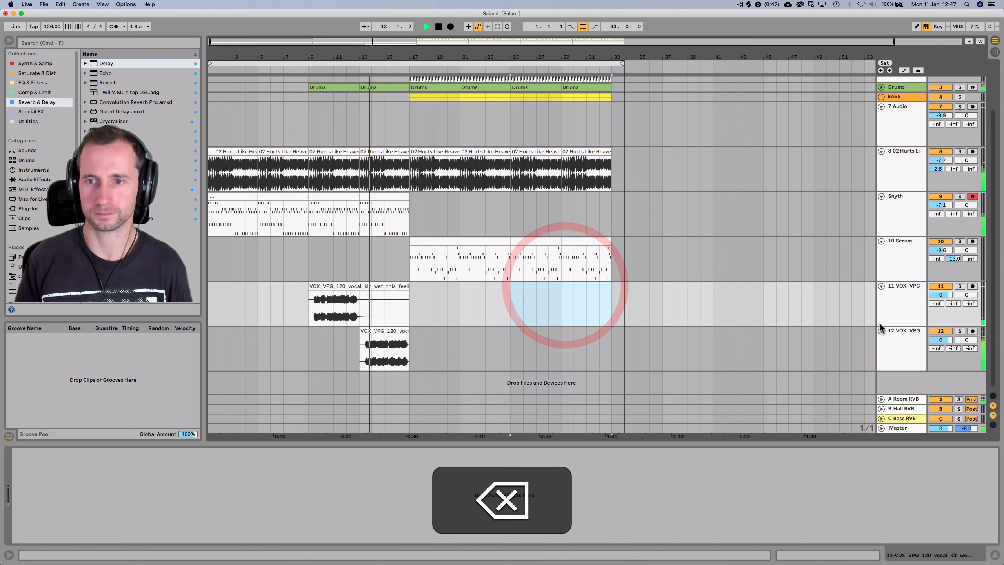
Group the two VOX_VPG tracks and name the group VOCALS
left_click(892, 309)
left_click(896, 336, "shift")
key("super+g")
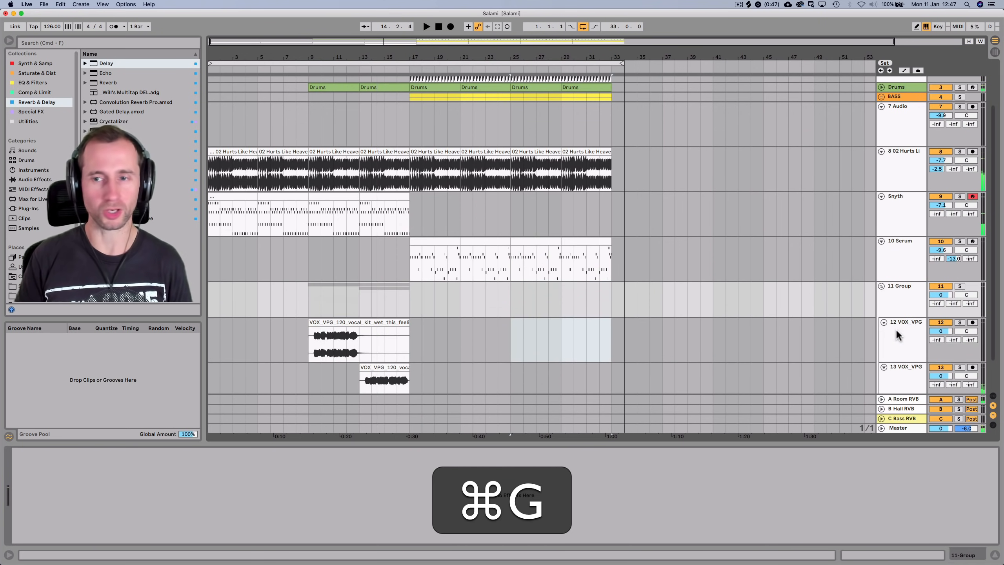
left_click(900, 293)
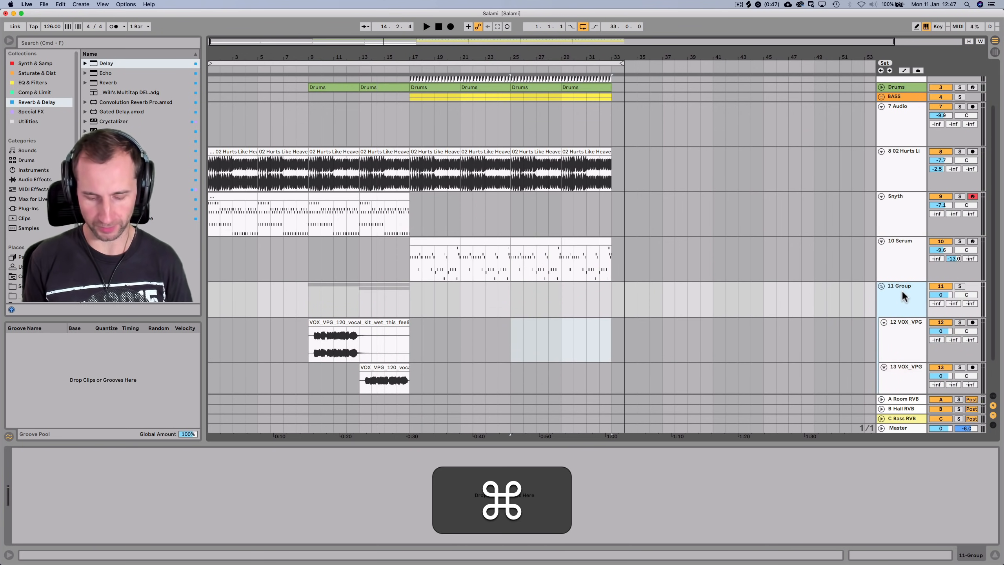
key("super+r")
type("V")
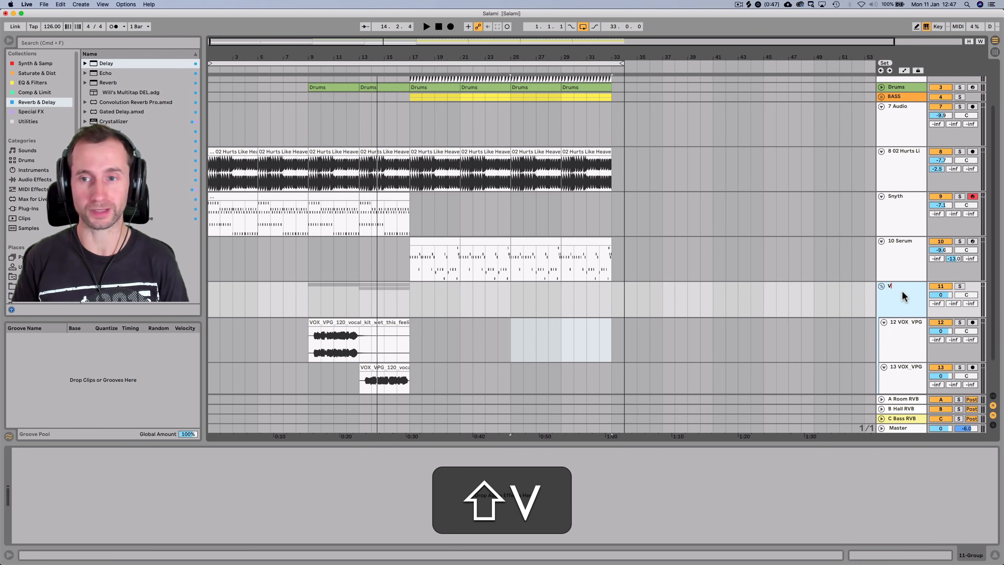
key("shift+Return")
Colour the VOCALS group magenta and the vocal tracks and their clips lavender
right_click(902, 291)
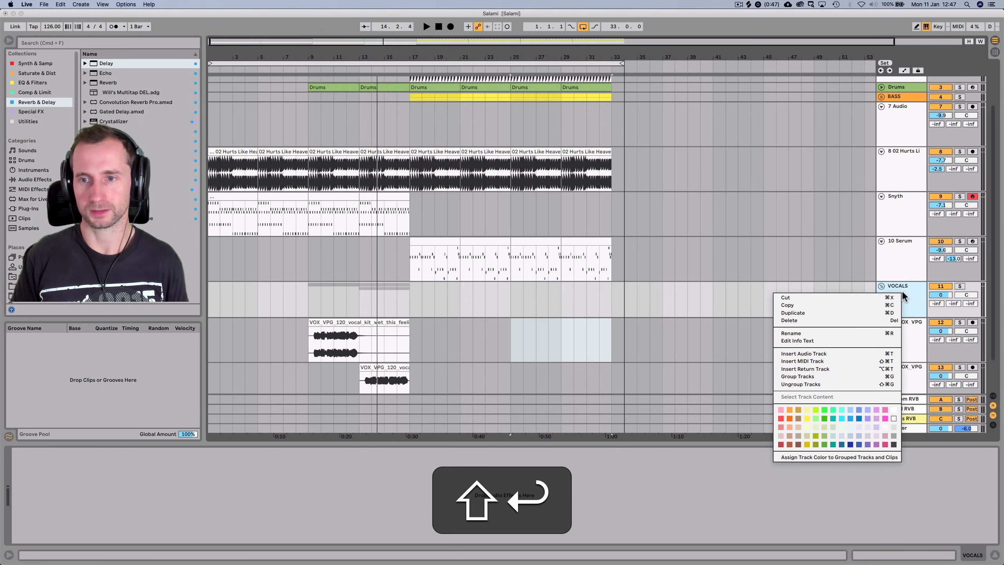
left_click(885, 419)
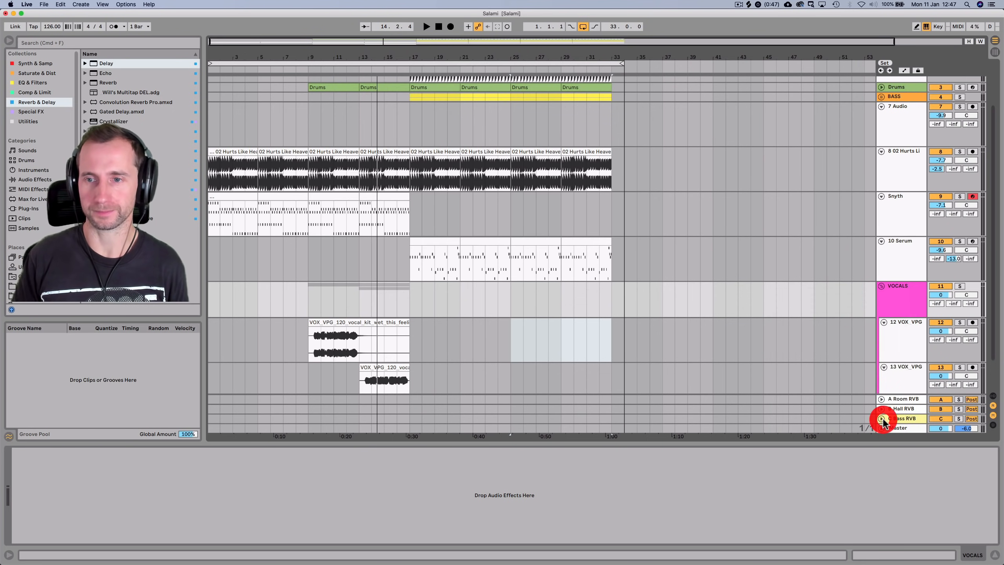
left_click(901, 337)
left_click(896, 379, "shift")
right_click(896, 380)
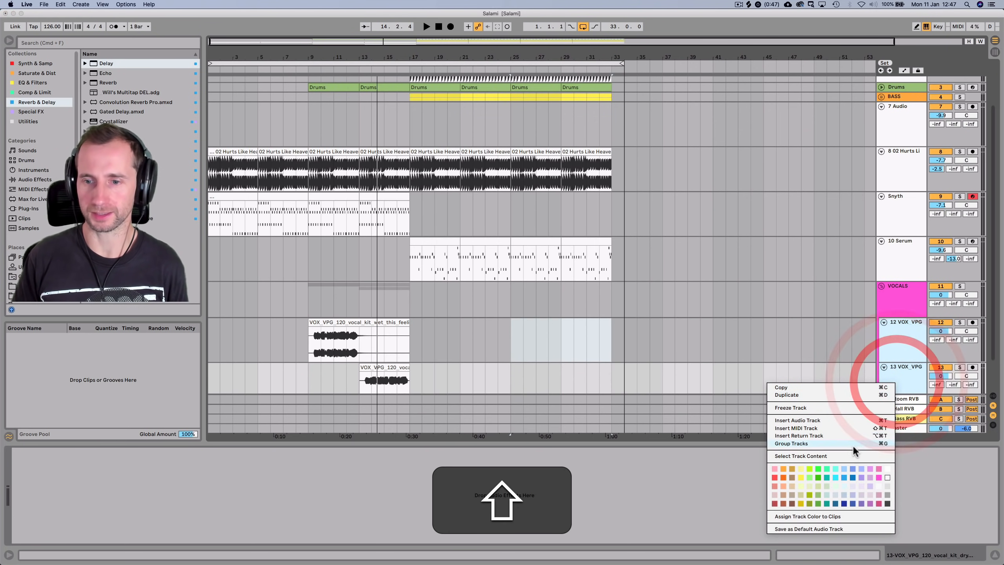
left_click(871, 477)
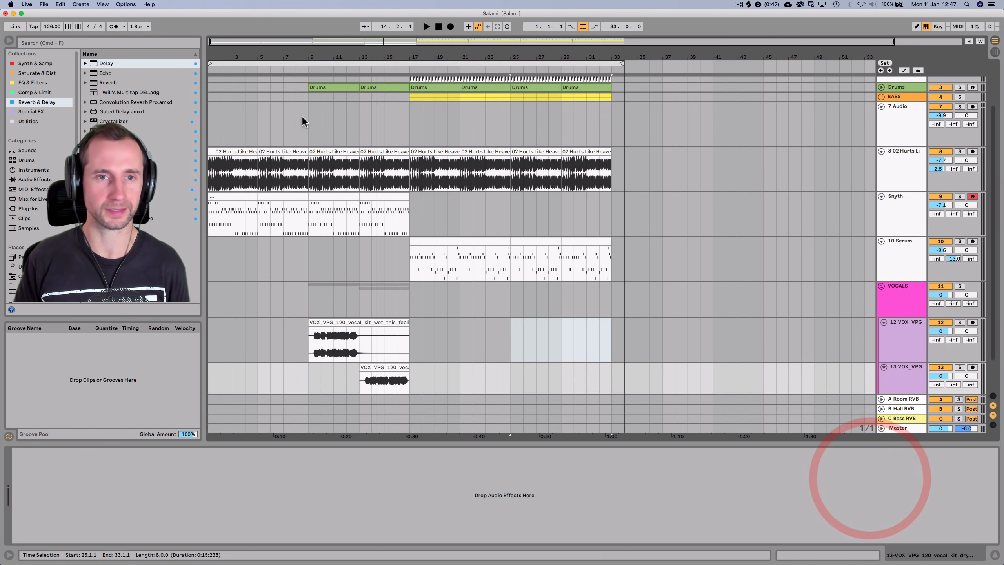
left_click(896, 353, "shift")
right_click(896, 381)
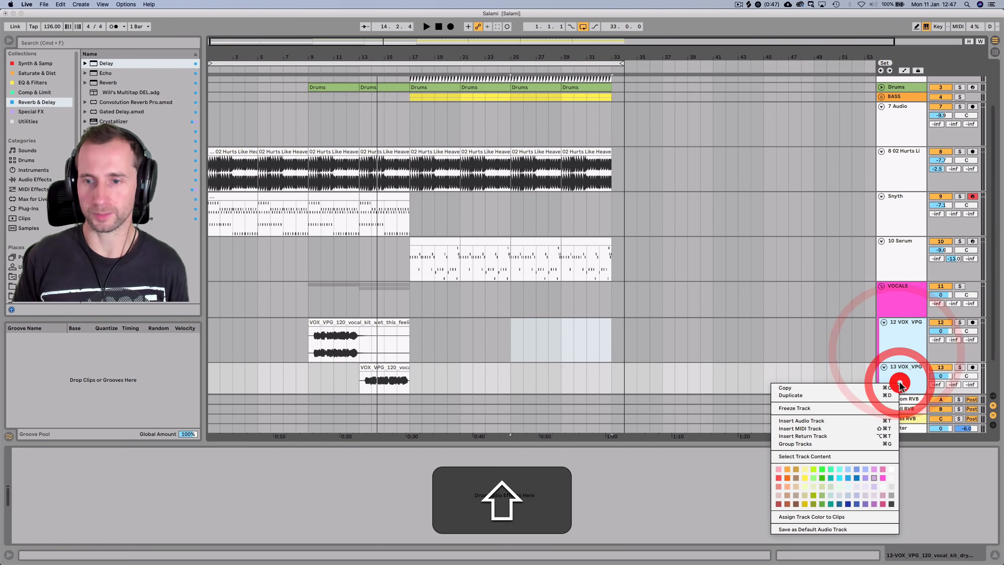
left_click(831, 515)
left_click(300, 67)
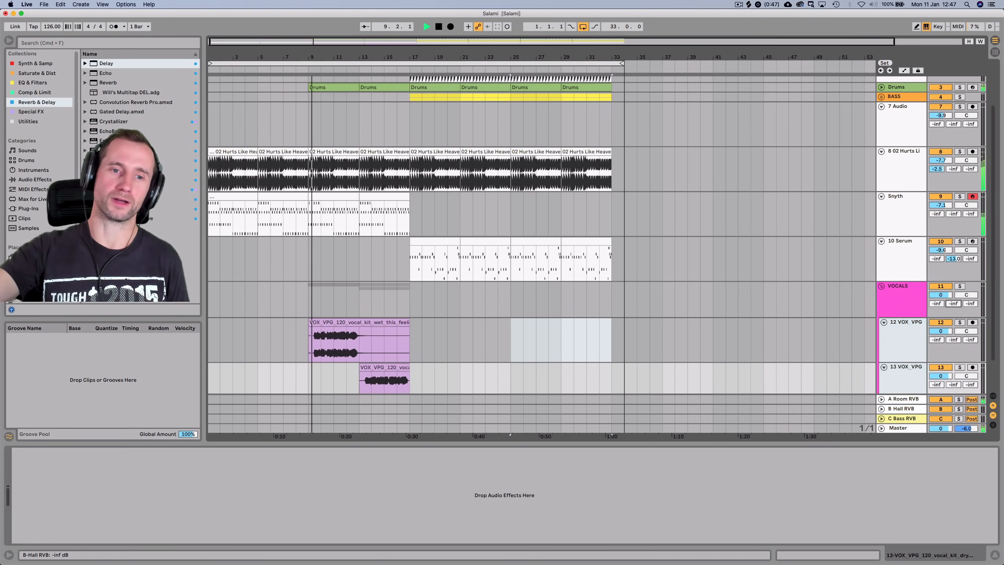
Set VOCALS Send B to -9.0 and volume to -4.9 dB, and pull down track 8's Hall send
mouse_move(953, 304)
left_mouse_down()
mouse_move(953, 317)
mouse_move(942, 300)
left_mouse_up()
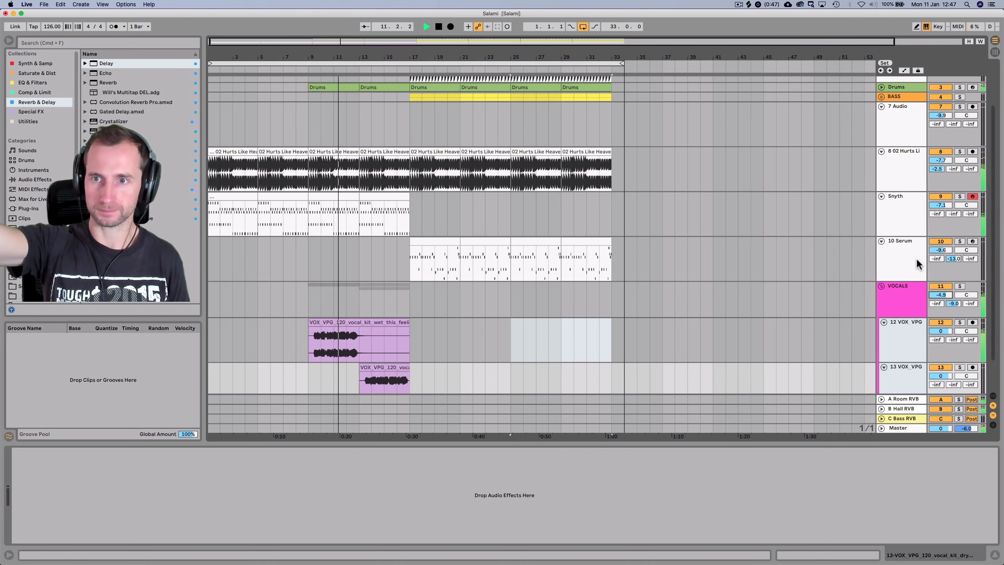
scroll(918, 269, "up", 3)
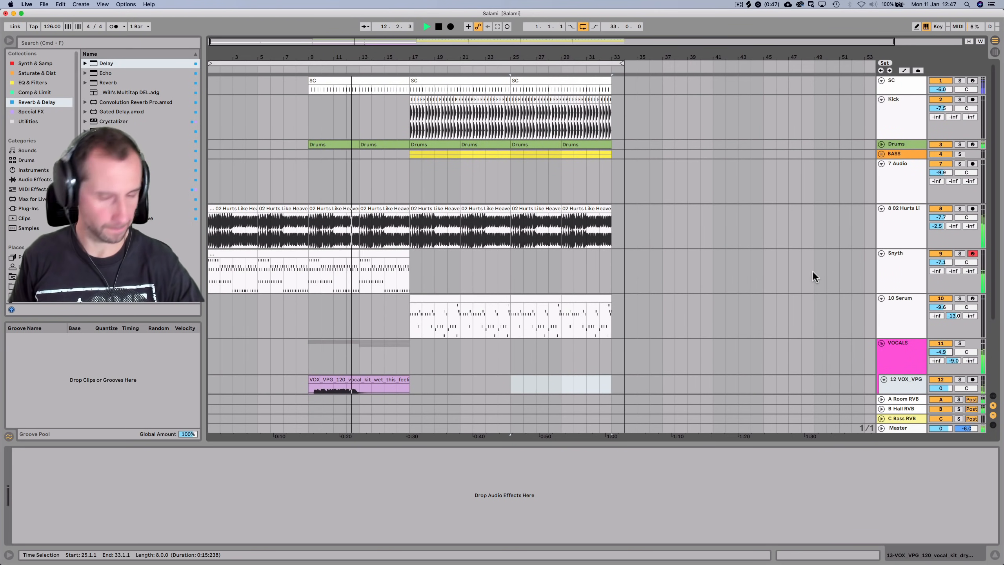
left_click(906, 223)
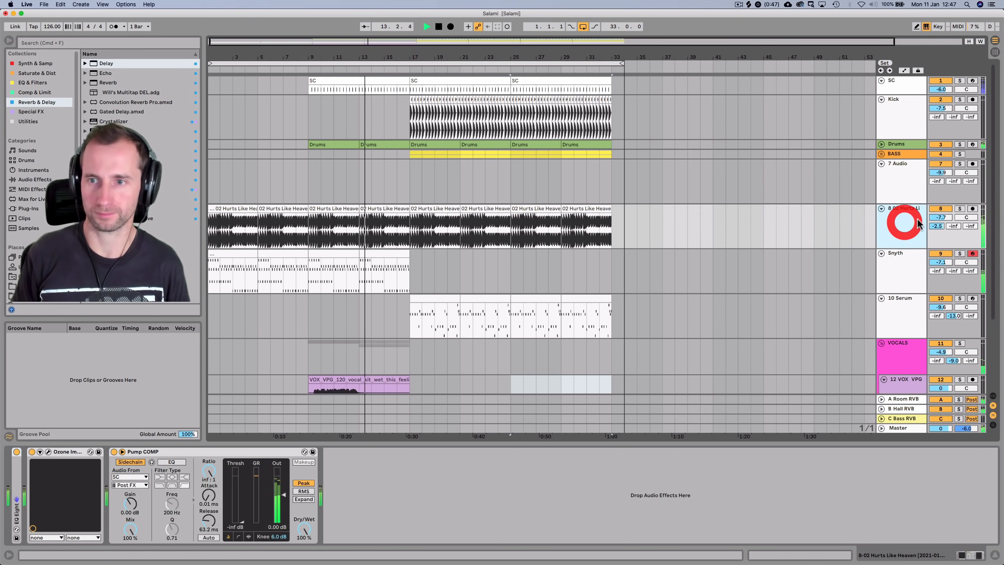
left_click_drag(954, 227, 954, 178)
left_click_drag(954, 226, 954, 249)
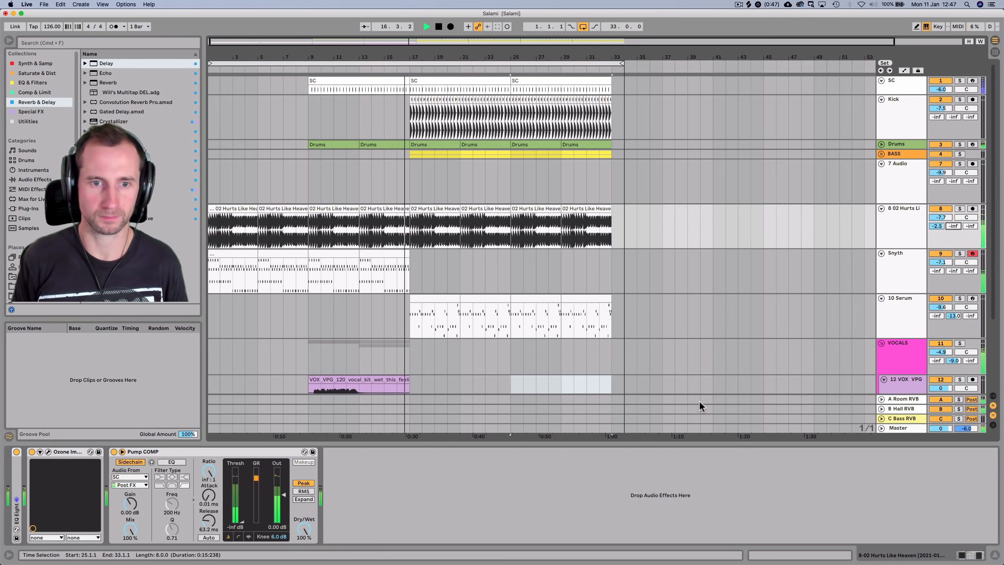
Stop playback, select 7 Audio, and open the drum-hit samples folder in Places
key("space")
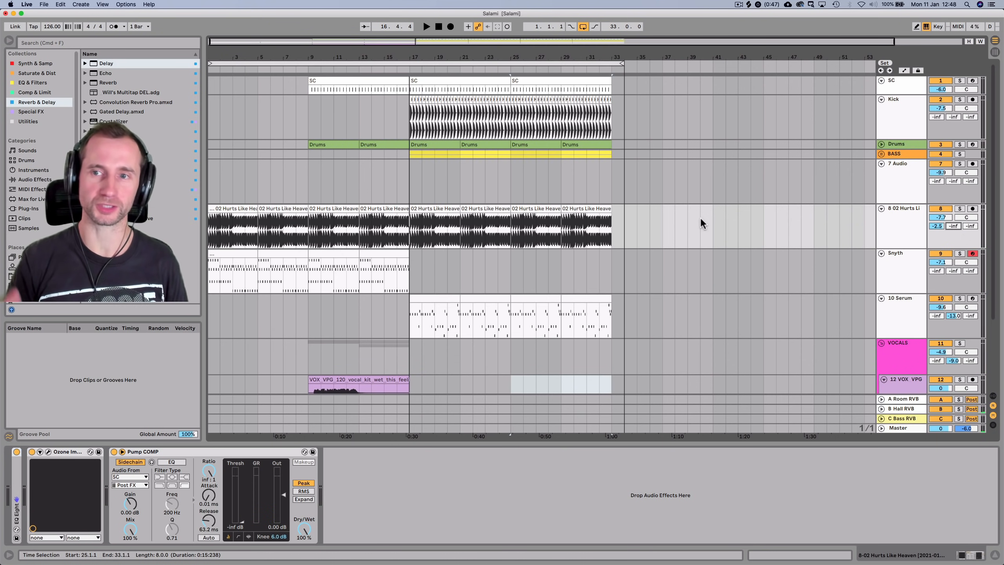
left_click(905, 176)
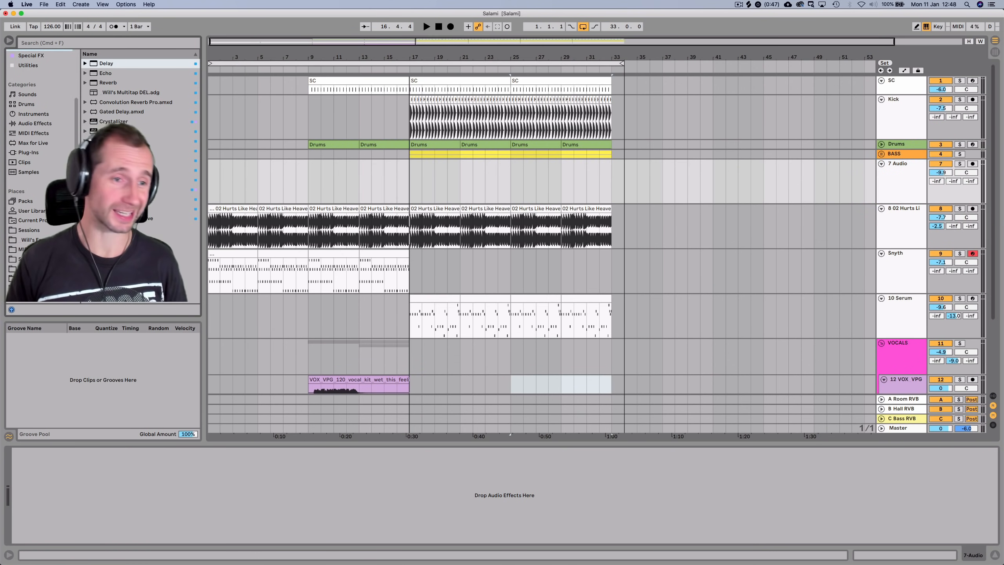
left_click(32, 259)
left_click(32, 269)
left_click(34, 279)
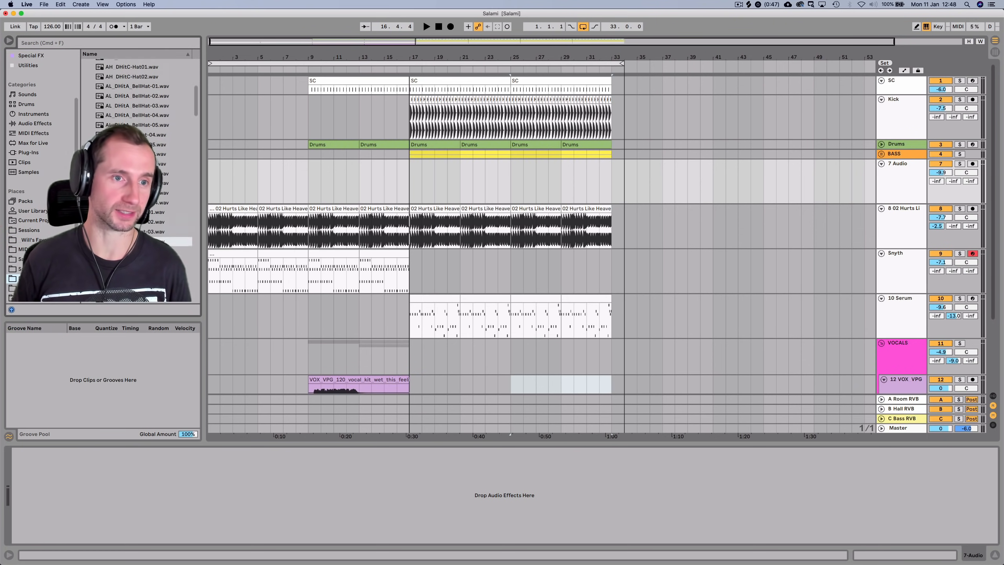
scroll(137, 178, "up", 6)
Browse the sample library to the expanded Drum Rolls / Intros folder
left_click(92, 131)
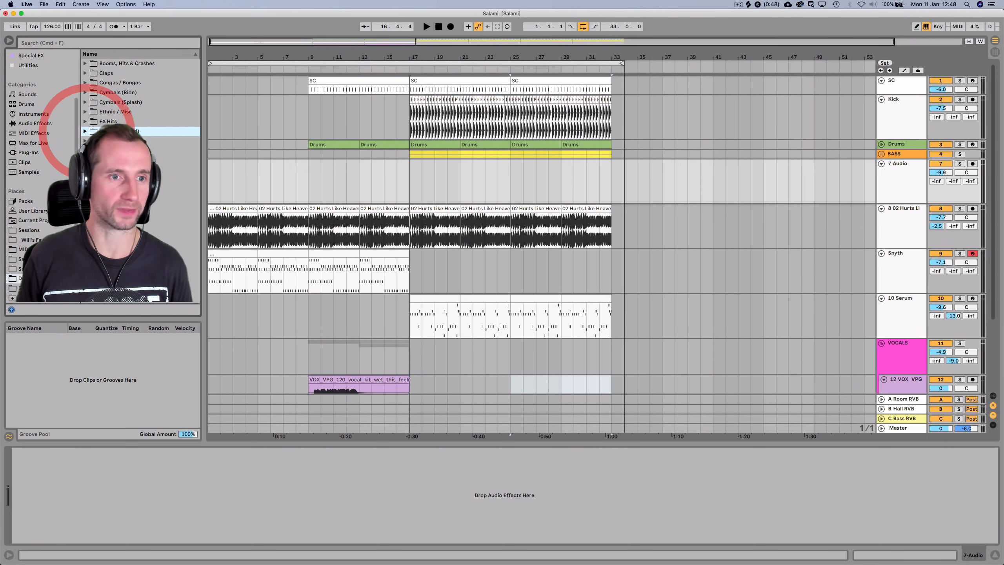
left_click(95, 171)
key("Right")
scroll(103, 170, "down", 4)
scroll(103, 170, "up", 4)
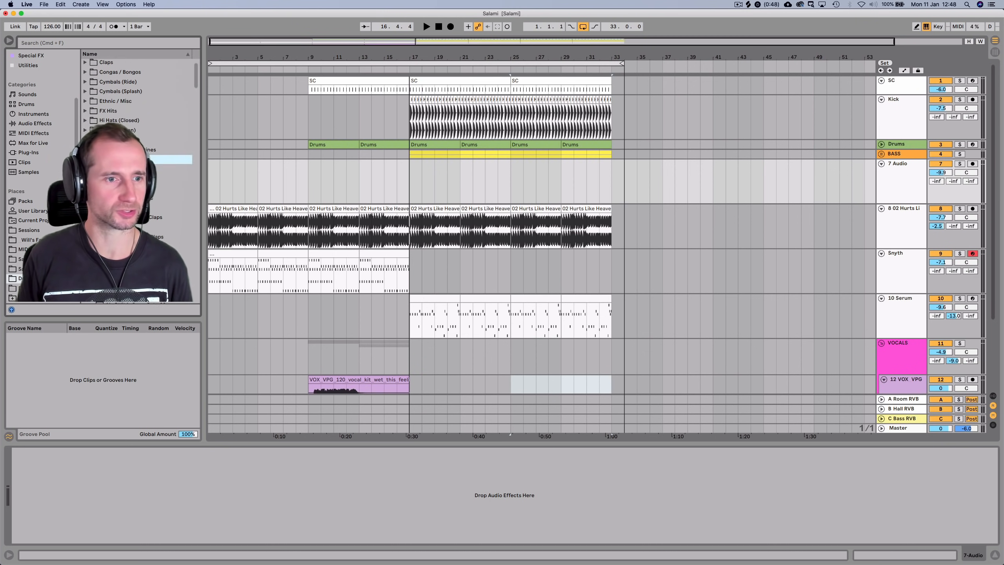
scroll(44, 178, "up", 1)
scroll(44, 178, "up", 1)
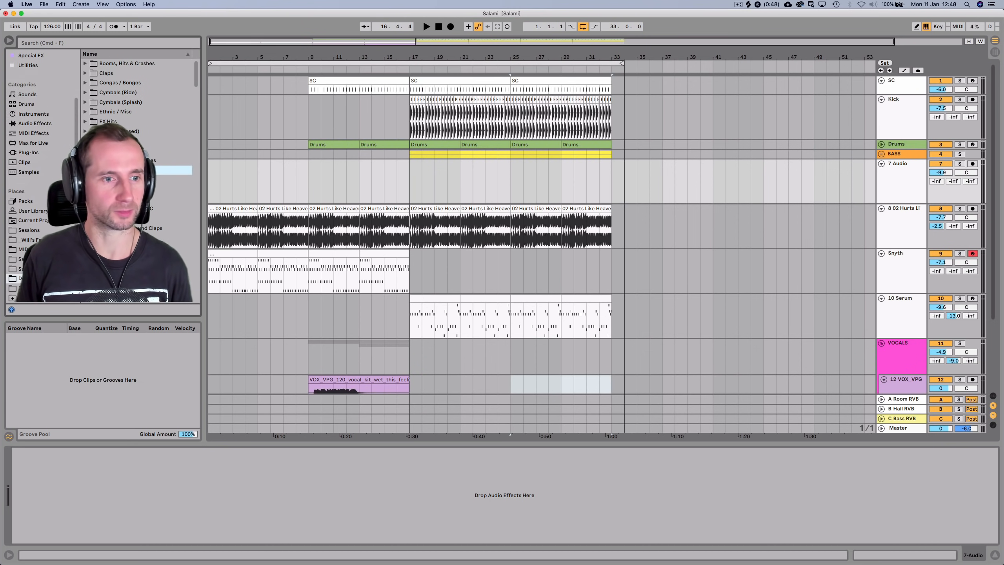
left_click(39, 288)
left_click(119, 83)
key("Left")
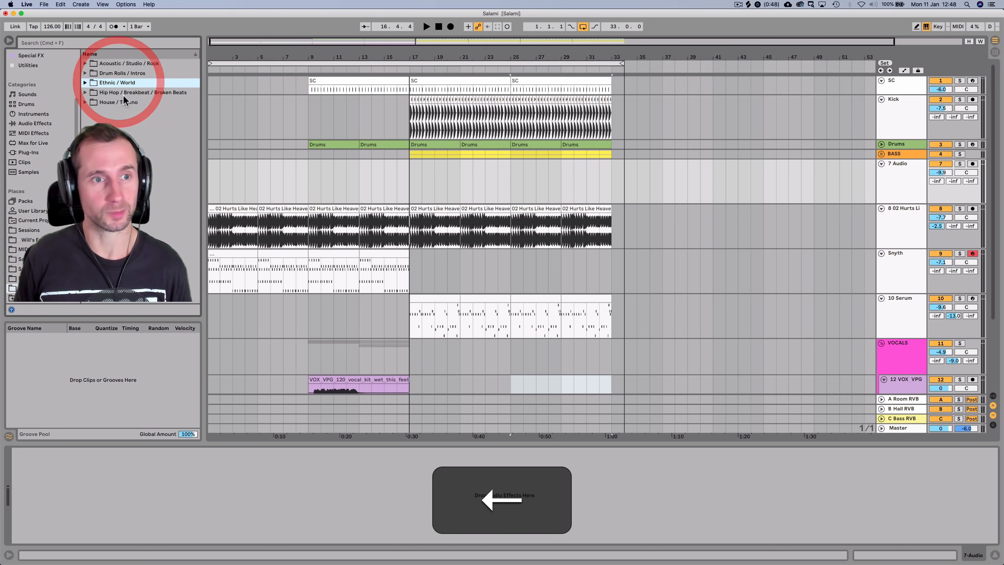
left_click(117, 73)
key("Right")
scroll(122, 105, "down", 5)
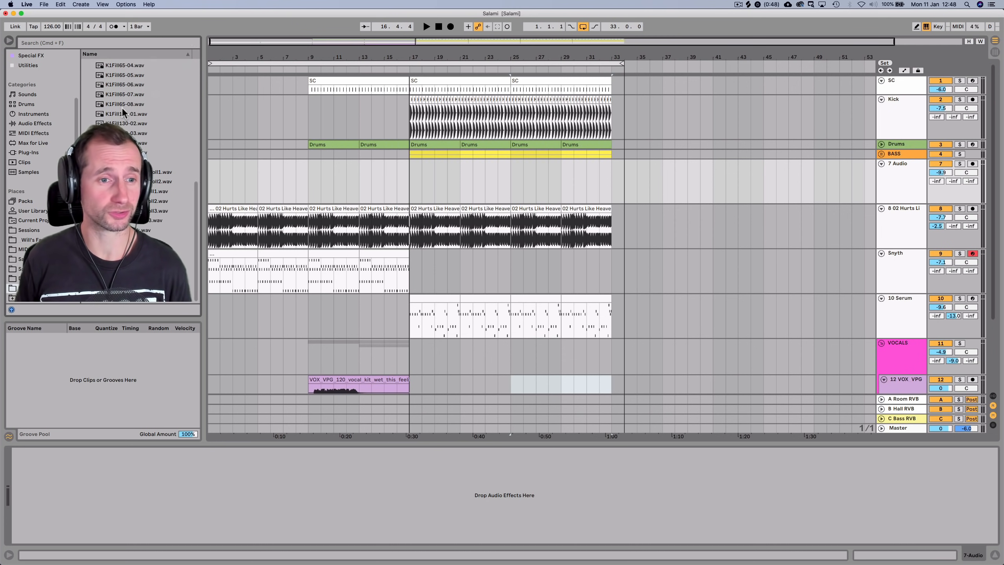
Audition the K1Fill samples and place the Waterfall drum intro on track 7 before bar 17
left_click(121, 270)
key("Up")
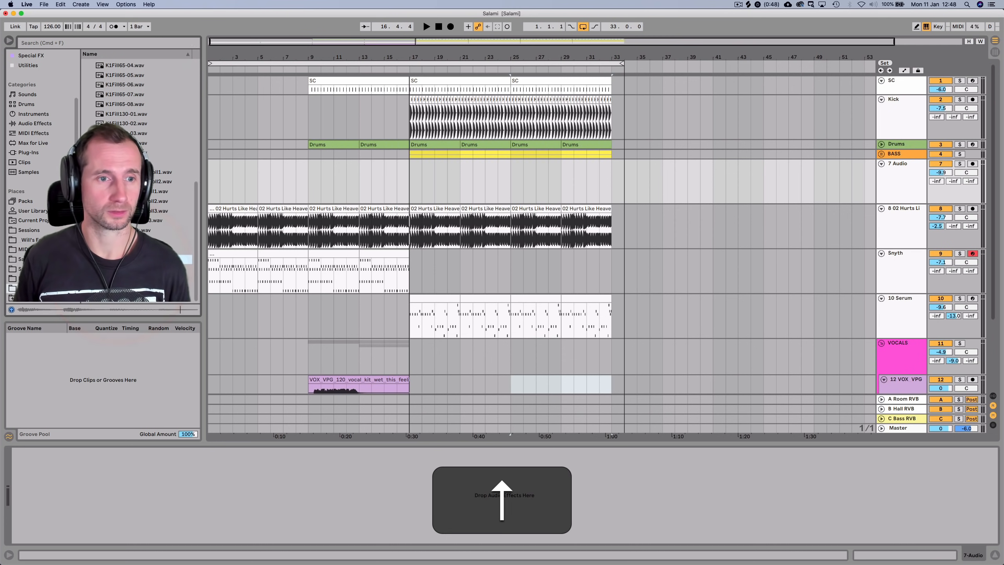
left_click_drag(402, 45, 399, 57)
left_click_drag(122, 260, 442, 194)
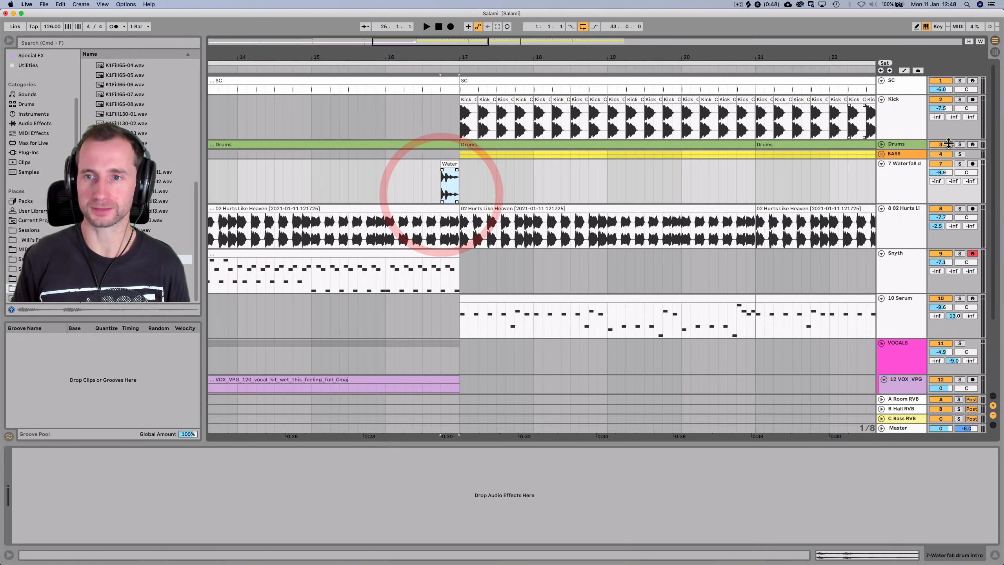
Add Ozone Imager from Special FX to the Waterfall drum intro on track 7
left_click(894, 180)
scroll(35, 193, "up", 3)
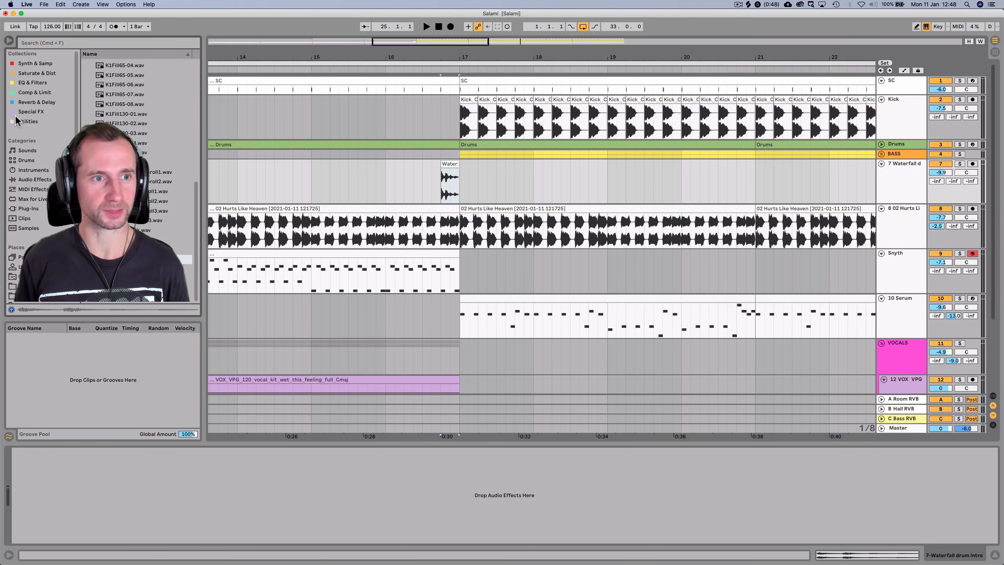
left_click(22, 109)
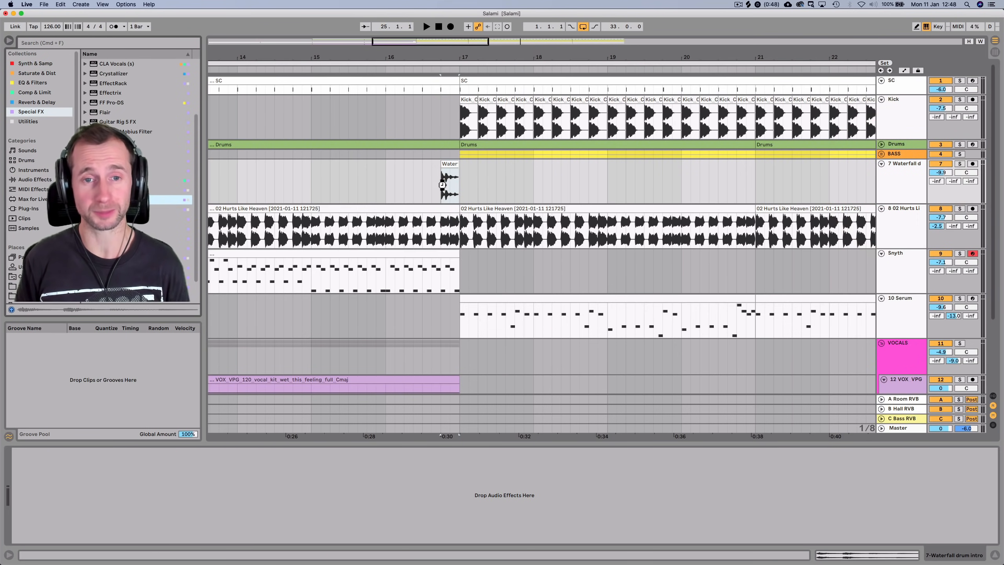
left_click_drag(442, 184, 443, 185)
Enable Stereoize, set stereo width to 100%, and play from bar 15 to check
left_click(715, 188)
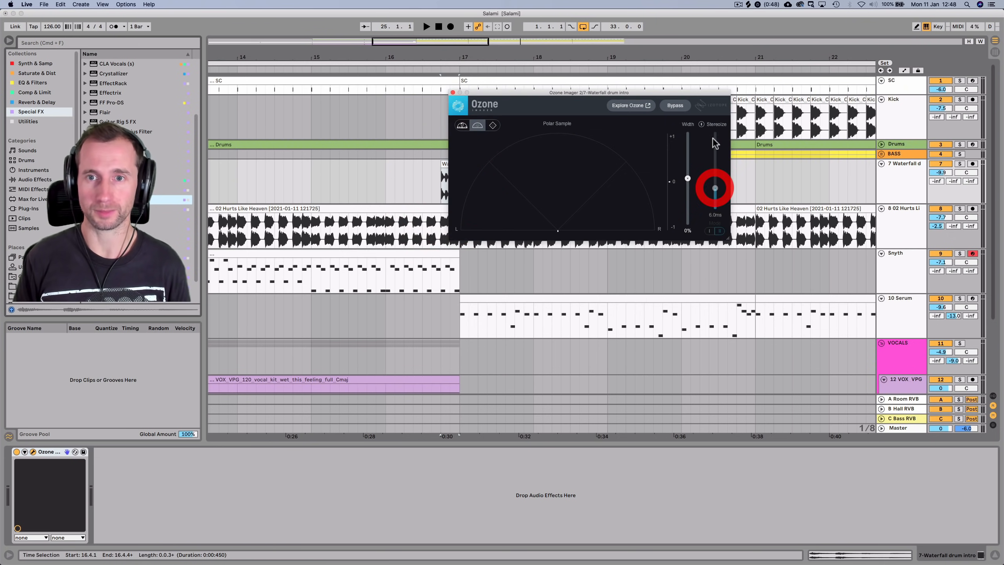
left_click(715, 124)
left_click_drag(687, 178, 676, 130)
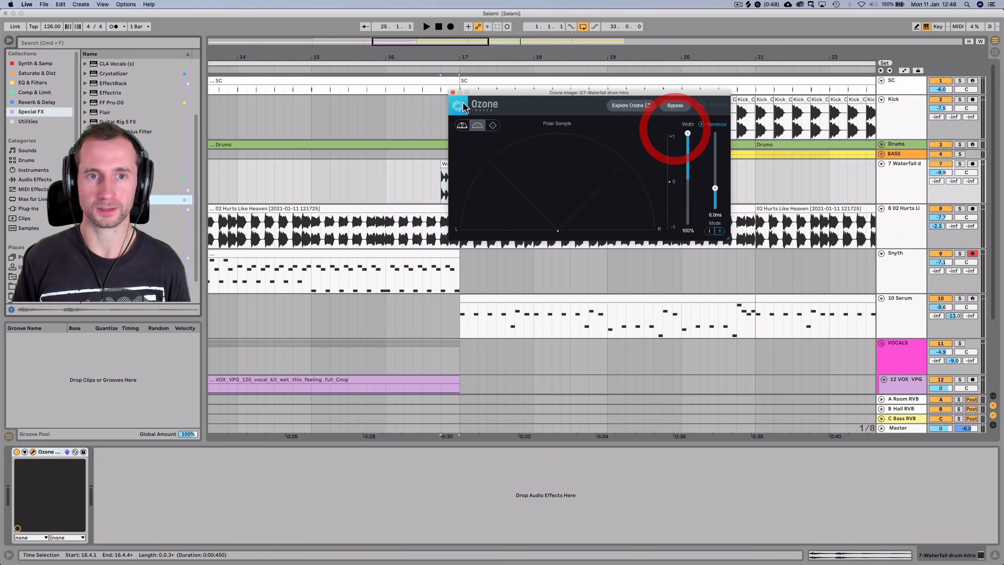
left_click(330, 60)
left_click_drag(481, 90, 594, 108)
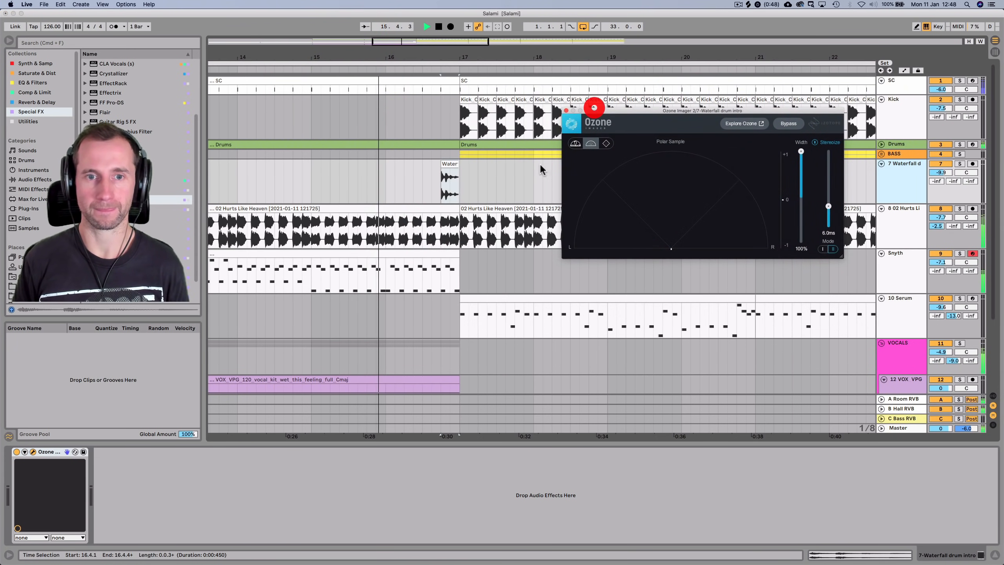
left_click(442, 210)
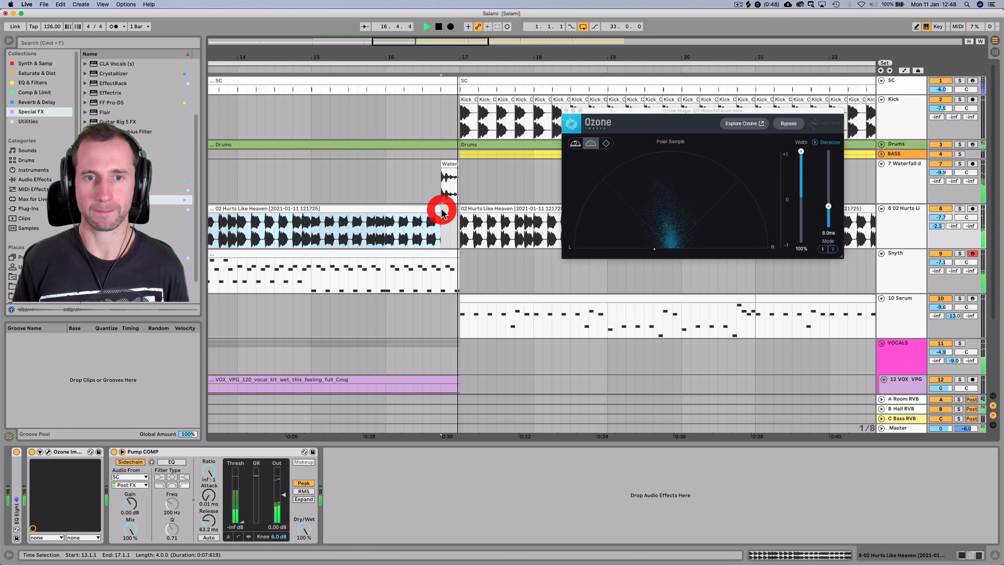
Raise track 7's volume and trim the end of the Snyth clip
key("space")
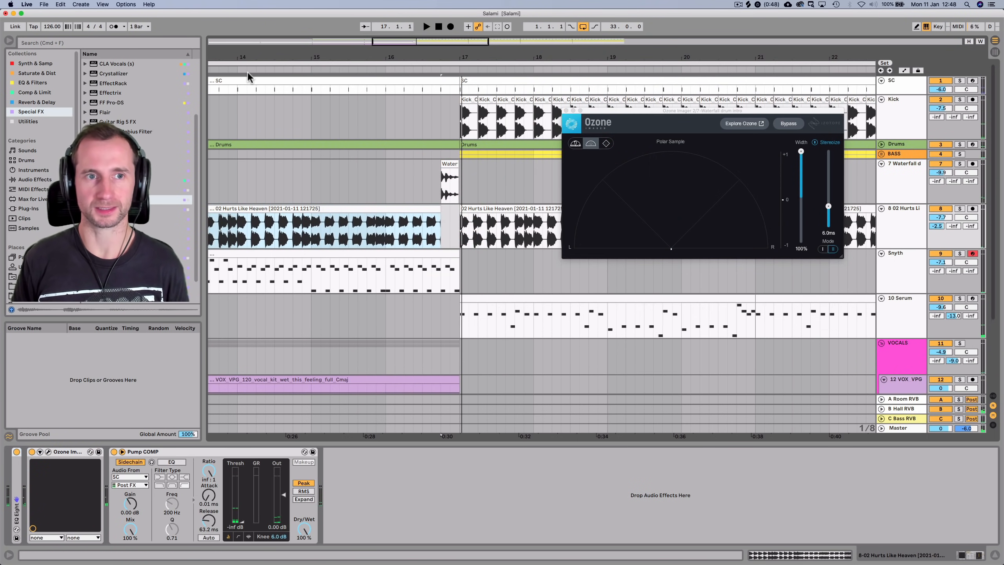
left_click(249, 67)
left_click_drag(945, 173, 946, 161)
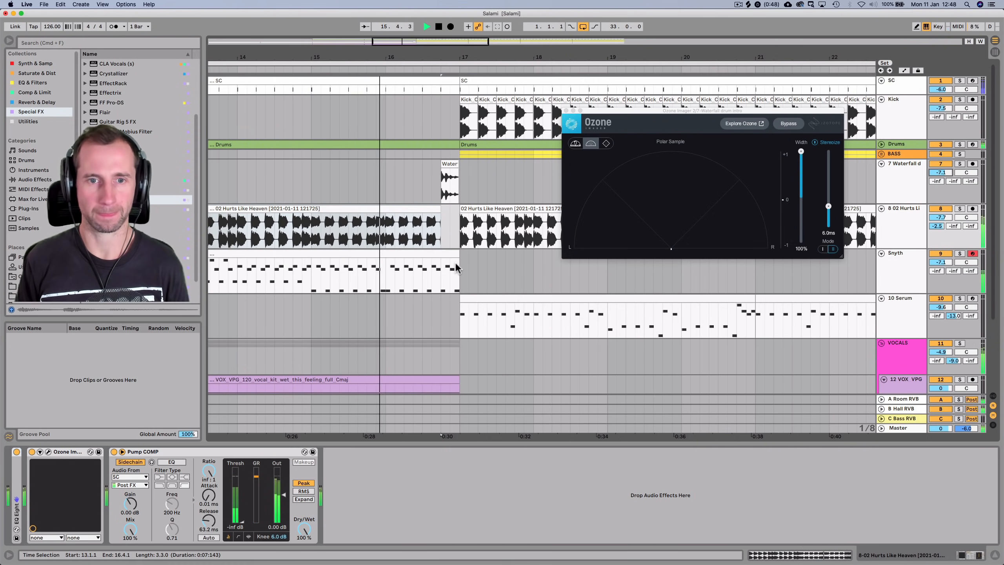
left_click_drag(456, 256, 441, 256)
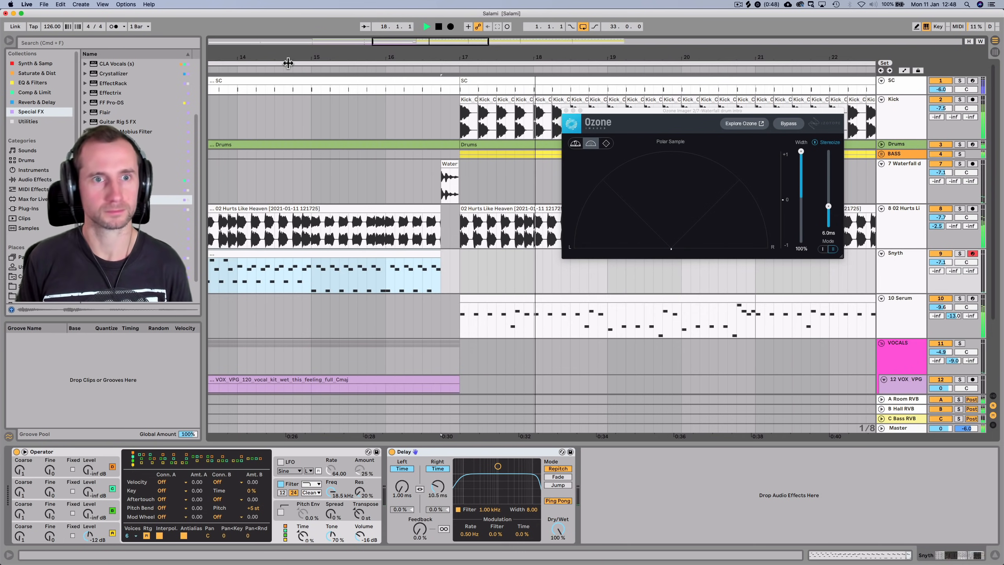
left_click_drag(435, 58, 339, 10)
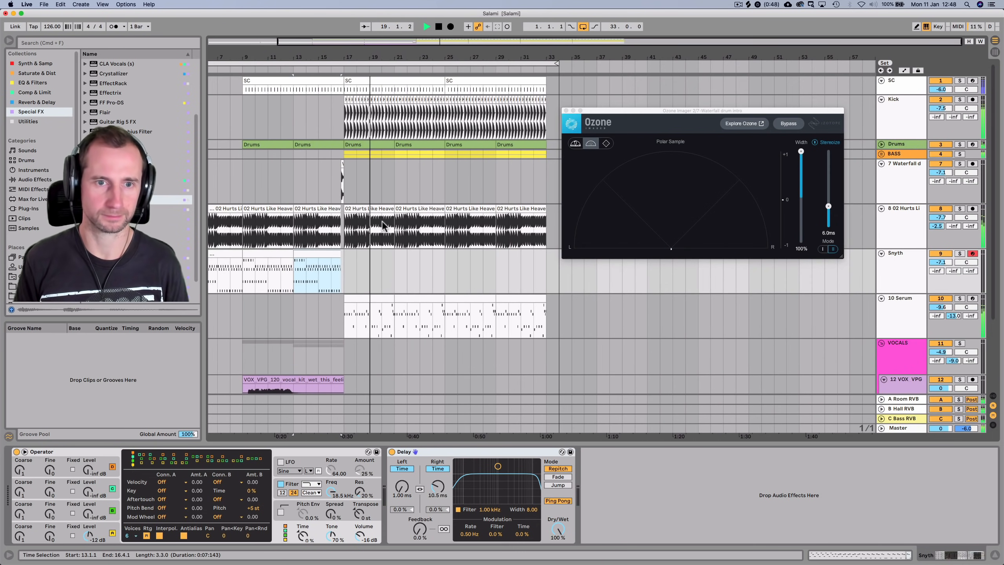
Delete track 8's Hurts Like Heaven clips from bar 17 to 33 and close Ozone Imager
left_click(365, 208)
key("BackSpace")
key("space")
left_click_drag(382, 226, 550, 227)
key("BackSpace")
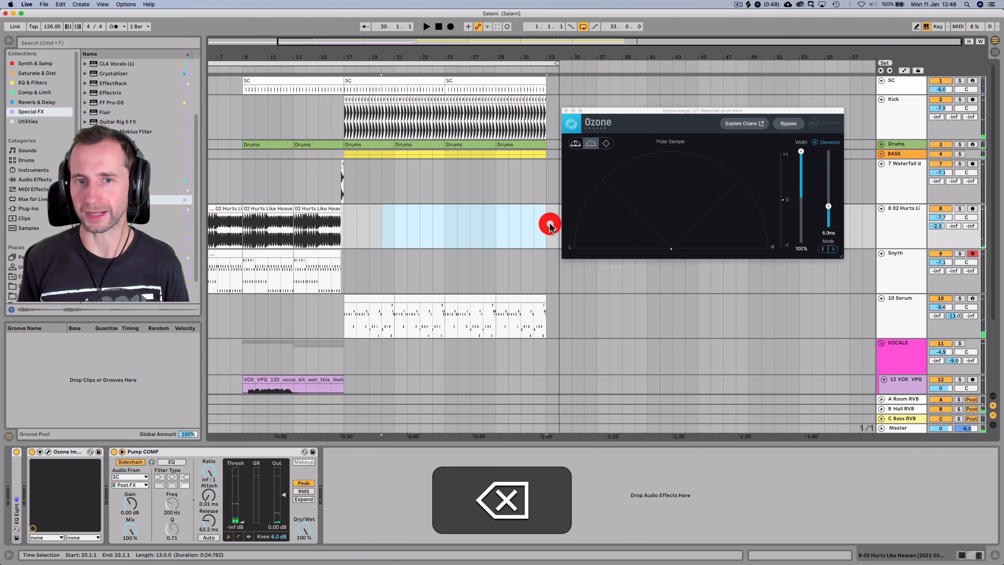
left_click(566, 111)
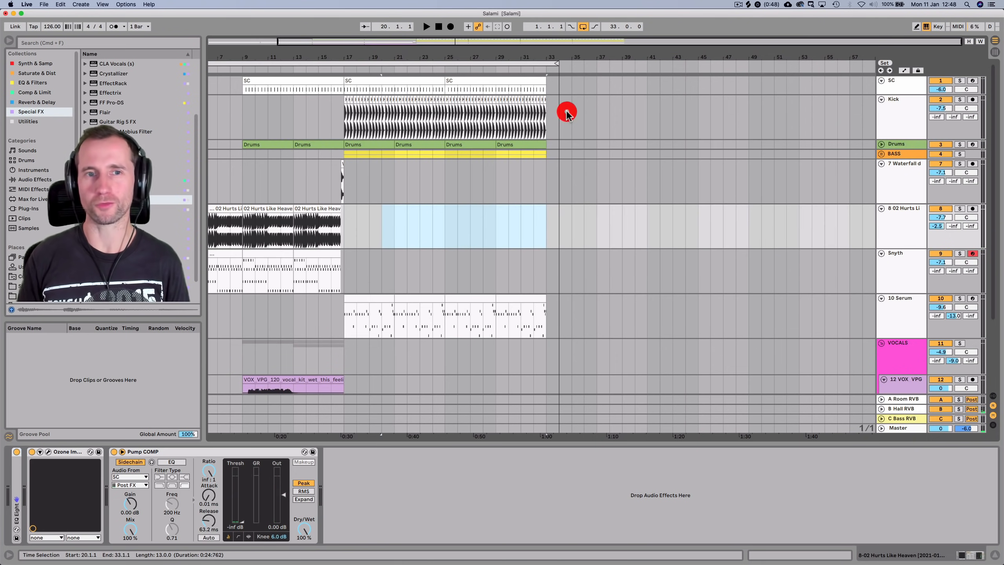
Add Drum Buss from Saturate & Dist to the end of the Drums rack chain
left_click(233, 67)
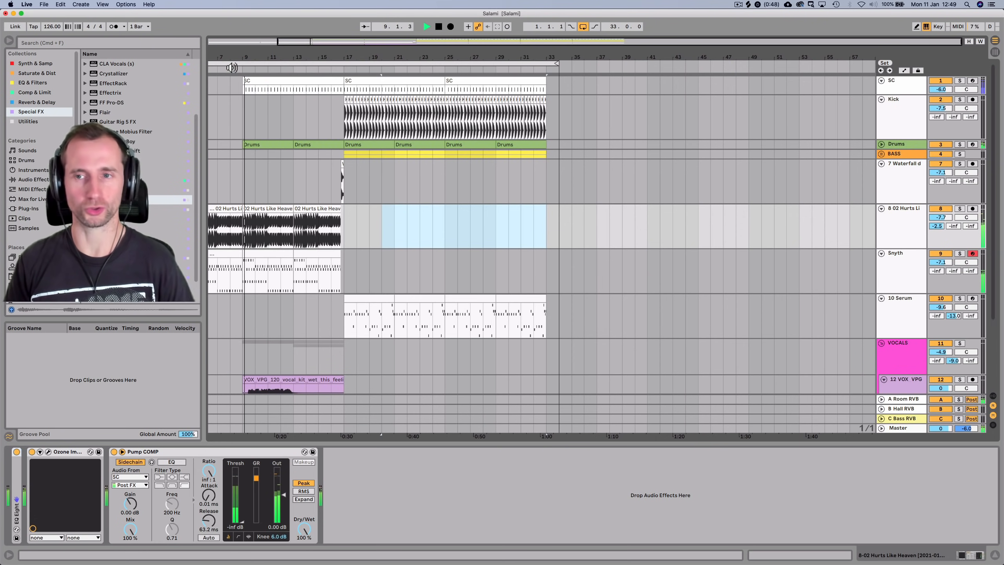
left_click(915, 144)
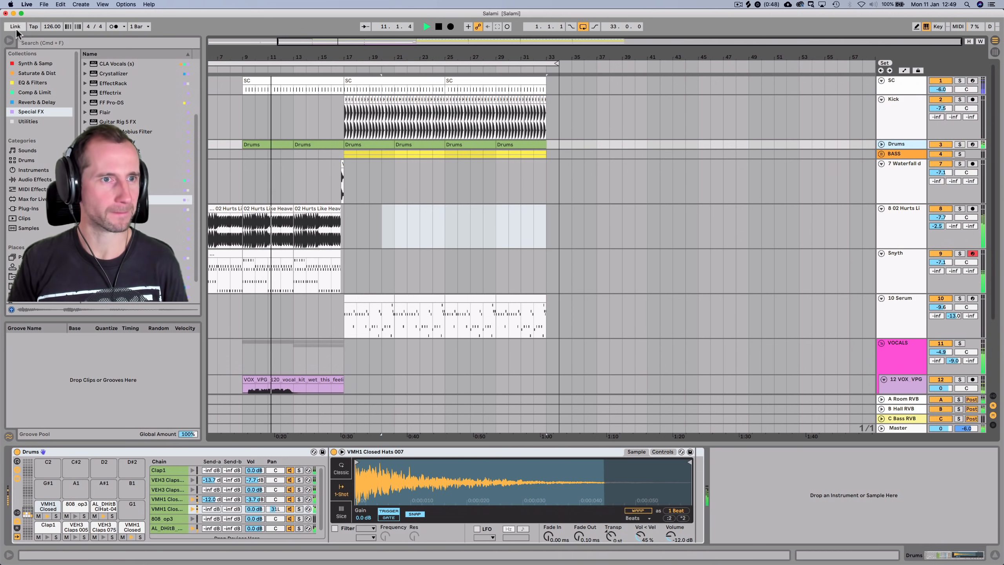
left_click(37, 73)
left_click(105, 74)
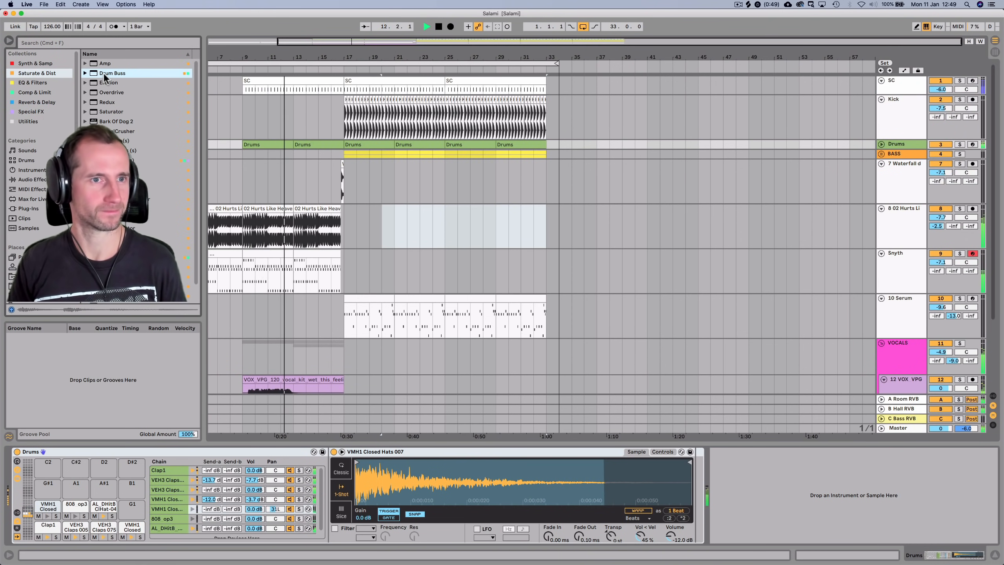
left_click_drag(586, 292, 762, 482)
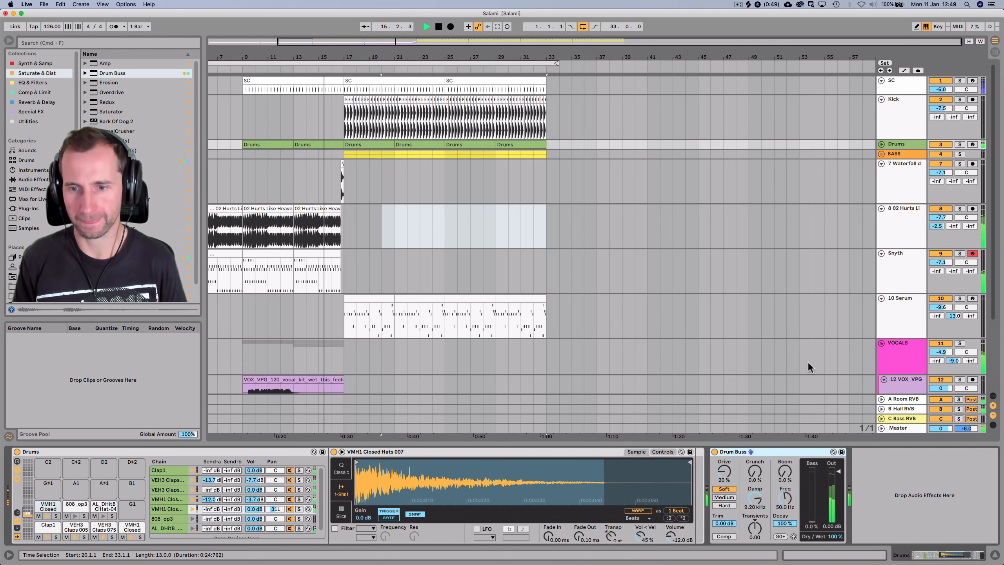
Set Drum Buss damping to 10.5 kHz and drive to 44%, comparing bypassed and on
left_click_drag(767, 491, 766, 483)
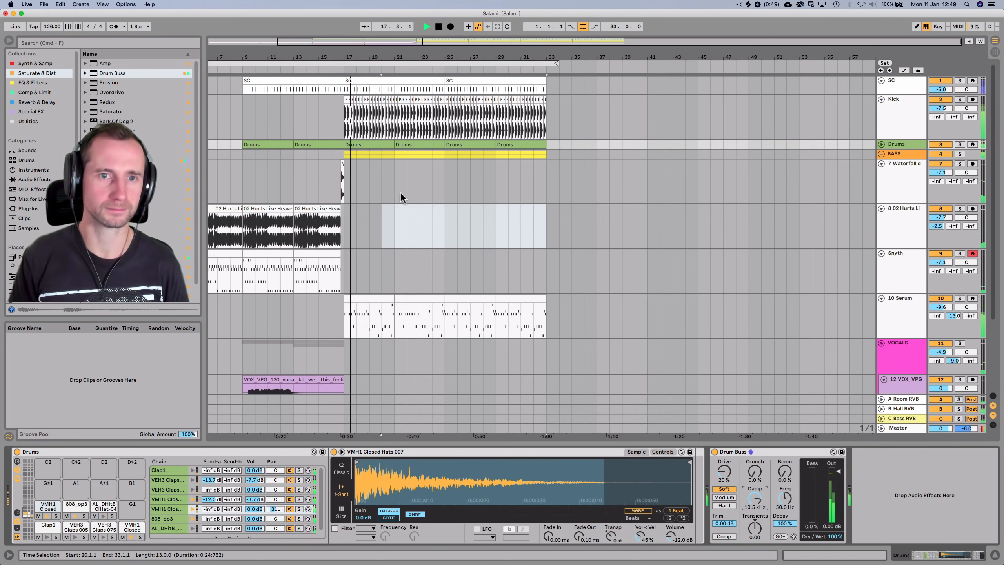
left_click(714, 451)
left_click(714, 452)
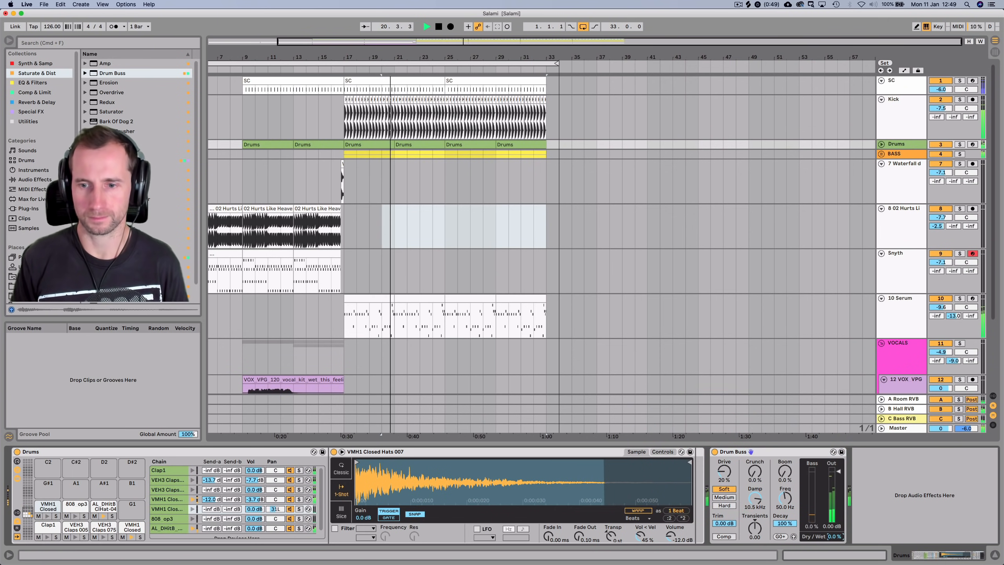
left_click_drag(835, 537, 835, 534)
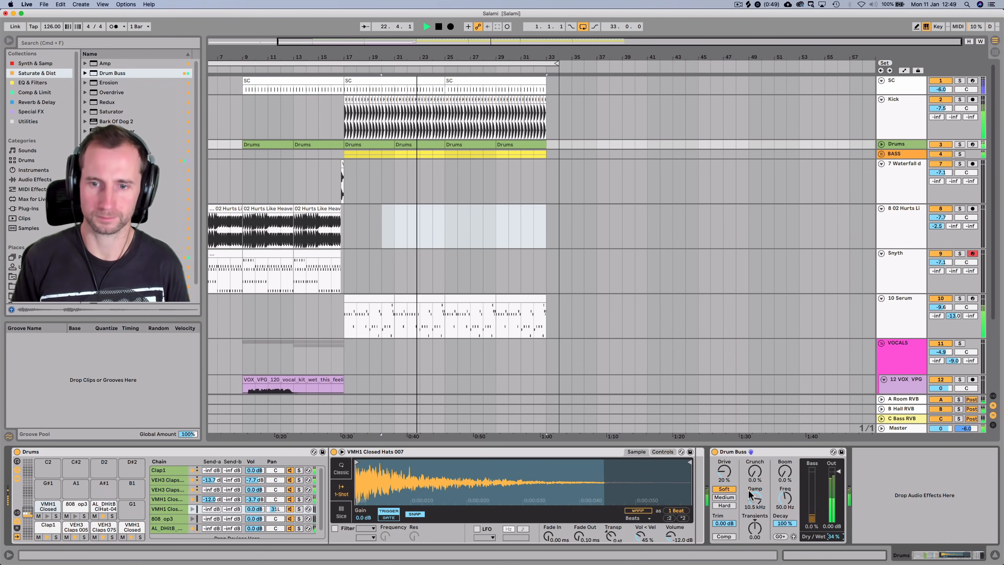
left_click_drag(724, 471, 724, 455)
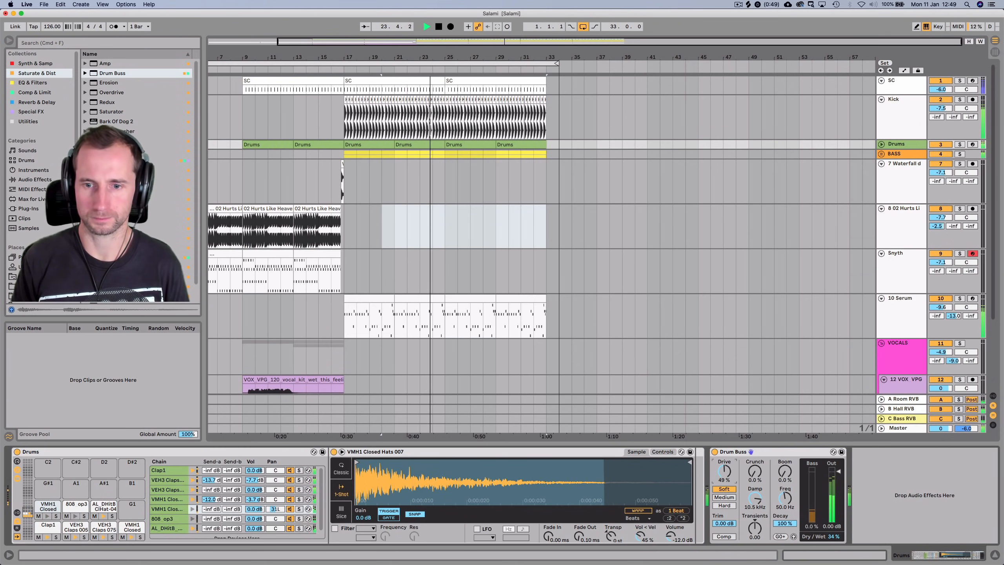
key("space")
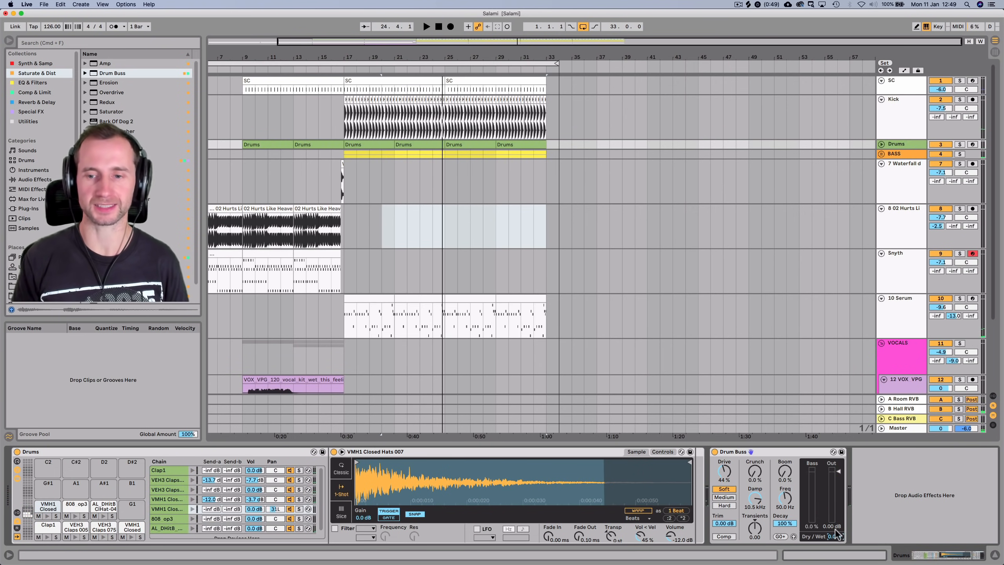
left_click(316, 70)
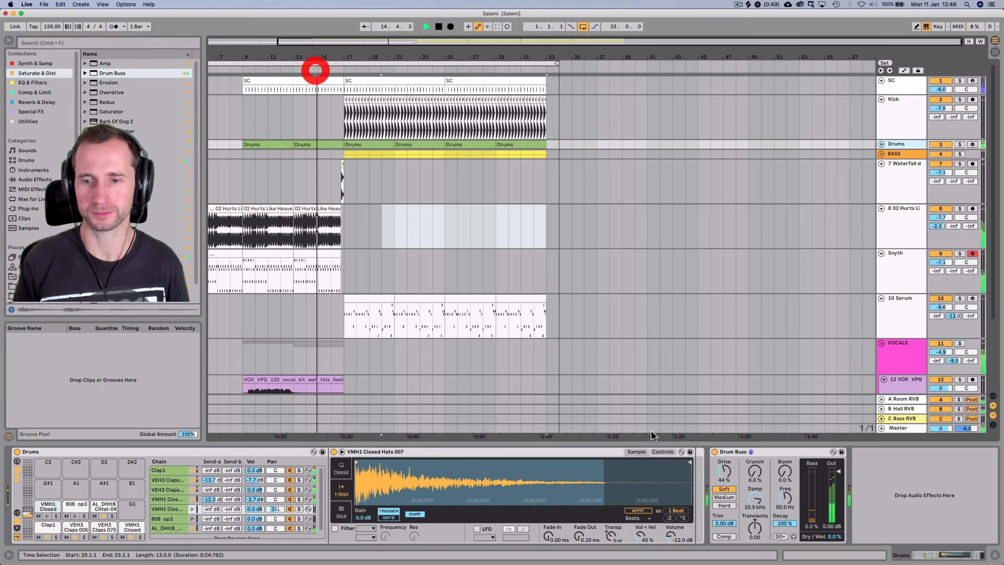
Raise the Drum Buss Dry/Wet to 37%
left_click_drag(836, 537, 836, 530)
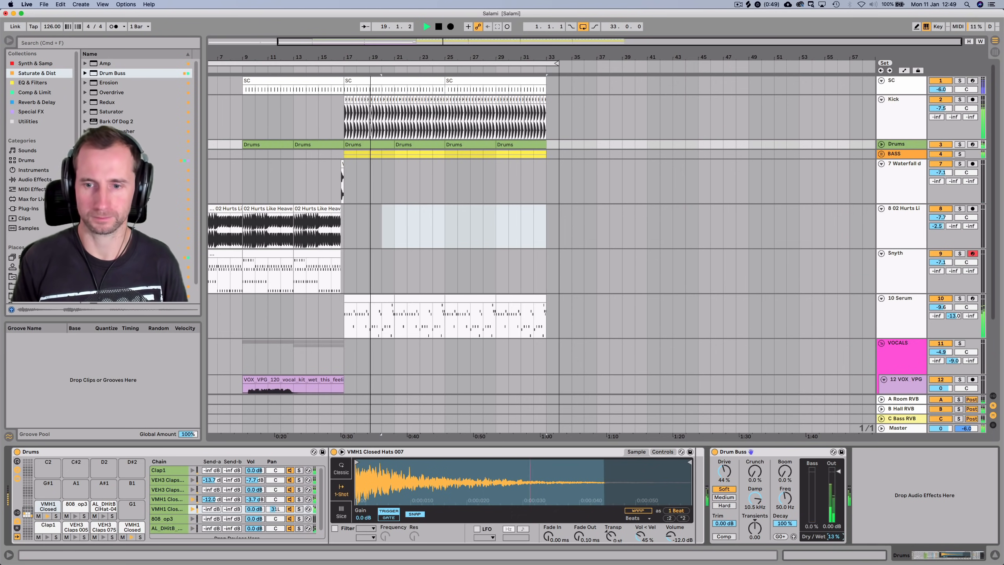
left_click_drag(835, 536, 834, 533)
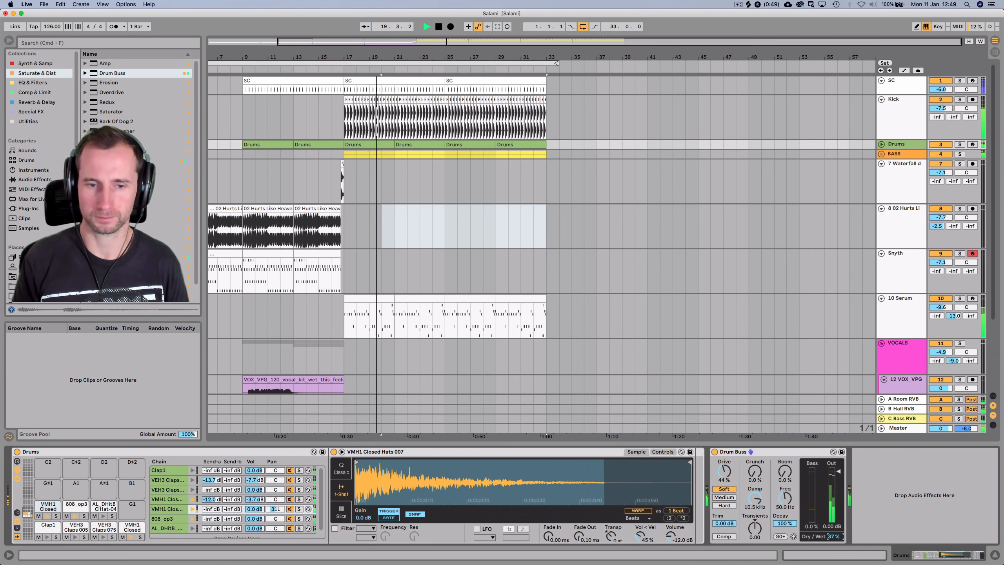
key("space")
Audition the Claps chains and turn down the VEH3 Claps chain
left_click(193, 480)
left_click(193, 480)
left_click(193, 490)
left_click(193, 490)
left_click(168, 489)
key("space")
left_click_drag(255, 489, 255, 467)
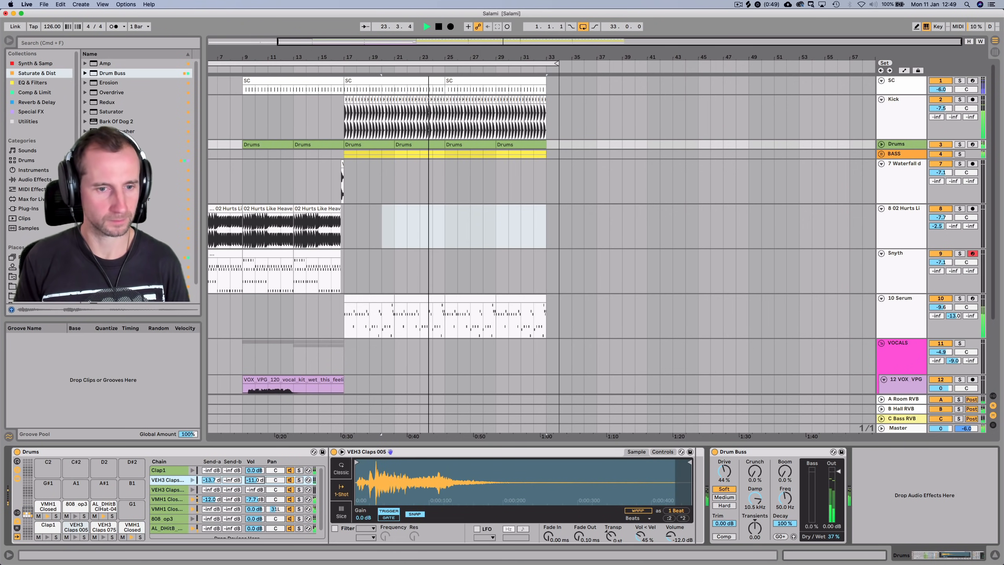
Set the VEH3 Claps 075 chain to -7.4 dB and save the Set
left_click(257, 490)
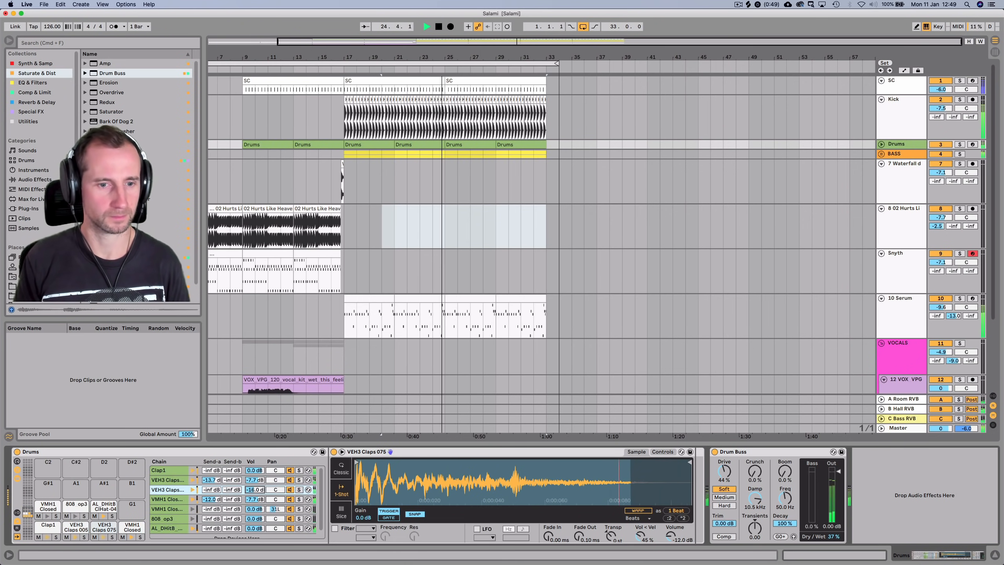
left_click_drag(255, 490, 255, 482)
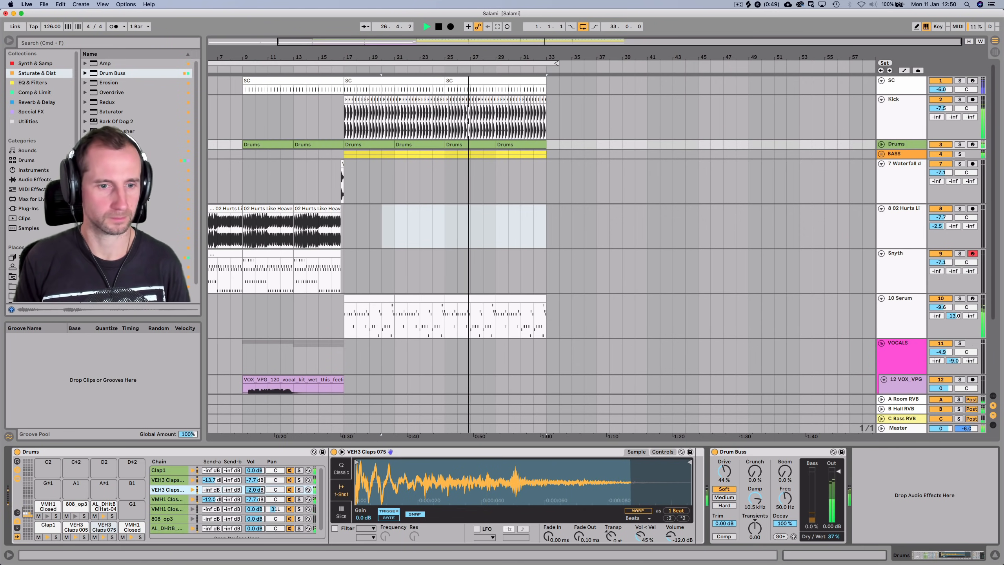
left_click_drag(254, 490, 255, 495)
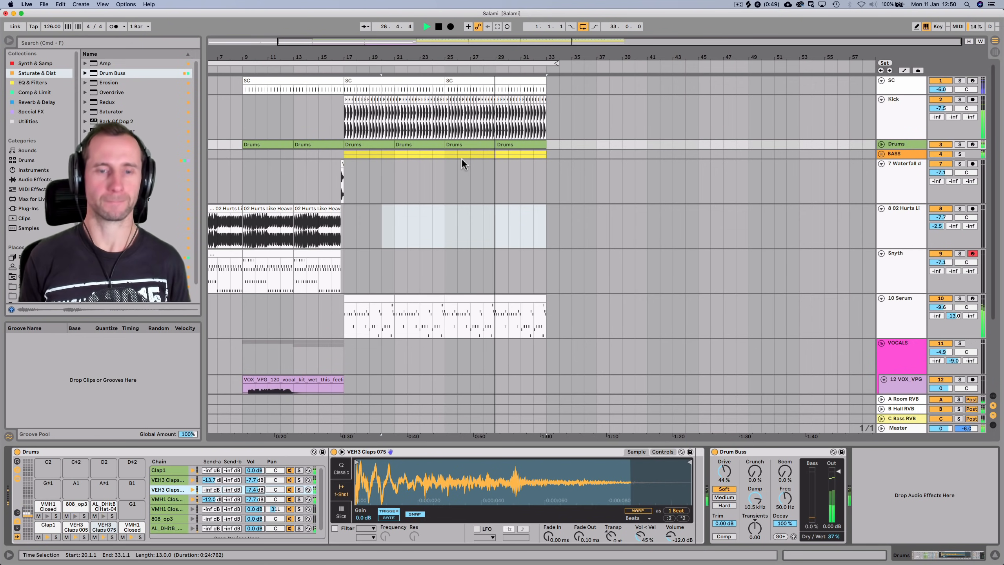
key("super+s")
Add Overdrive after Serum on the 10 Serum track and raise its Drive to 75%
scroll(648, 198, "down", 5)
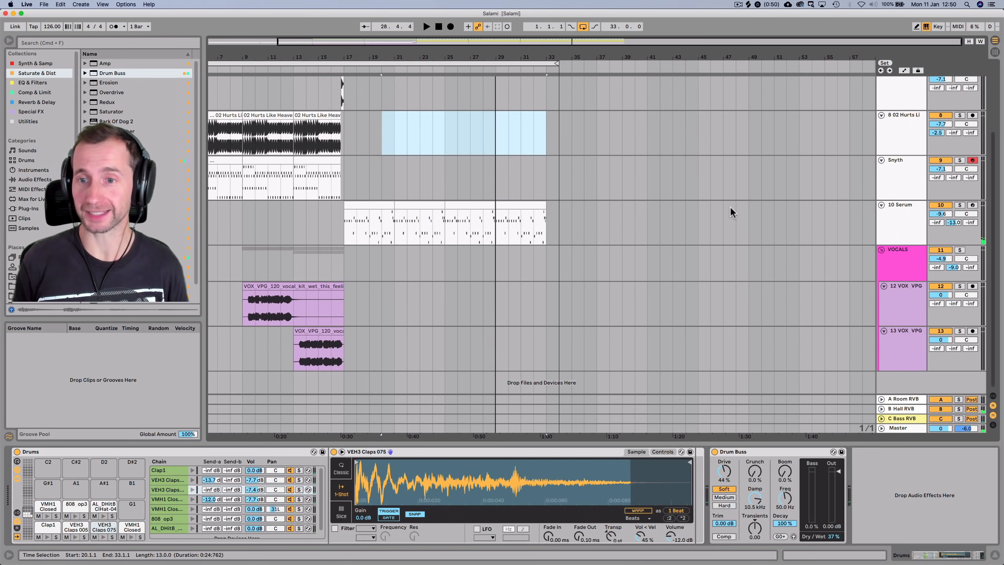
left_click(917, 217)
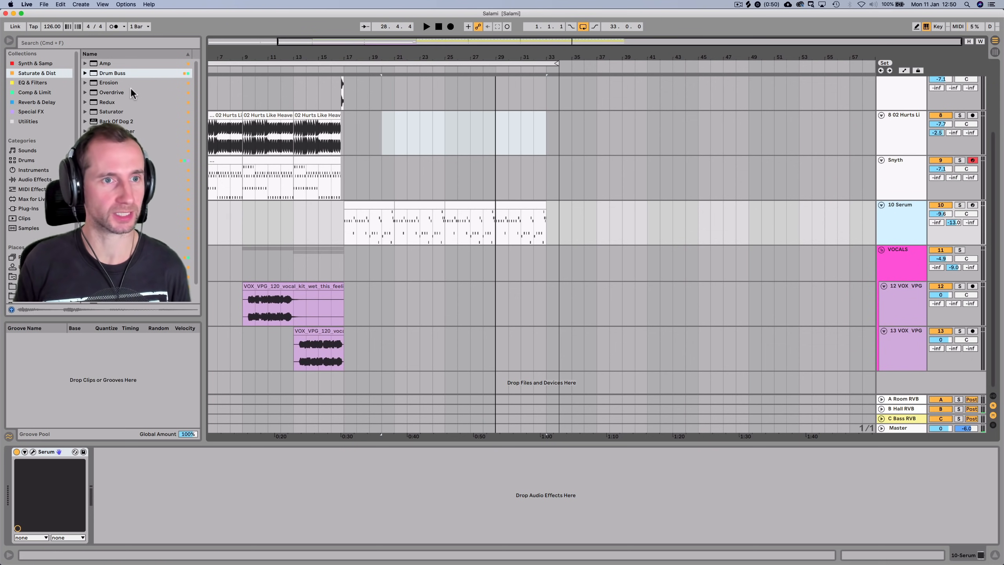
left_click(119, 92)
left_click_drag(151, 473, 146, 474)
key("space")
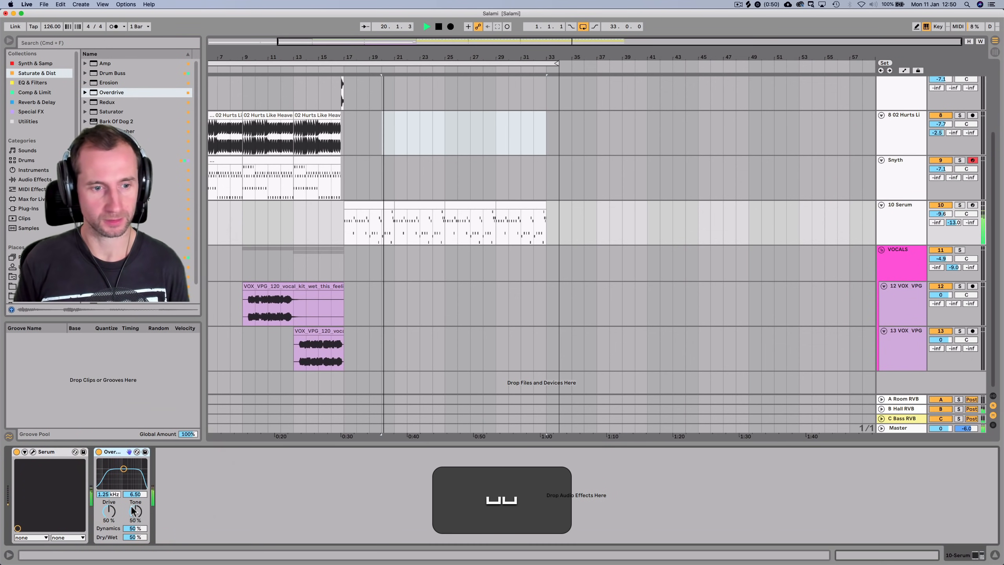
key("space")
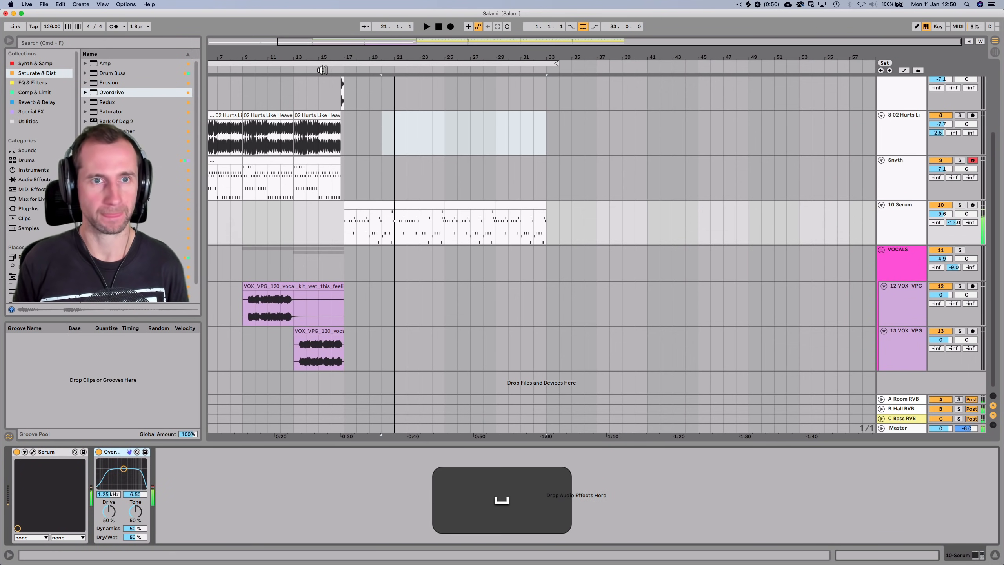
left_click(321, 67)
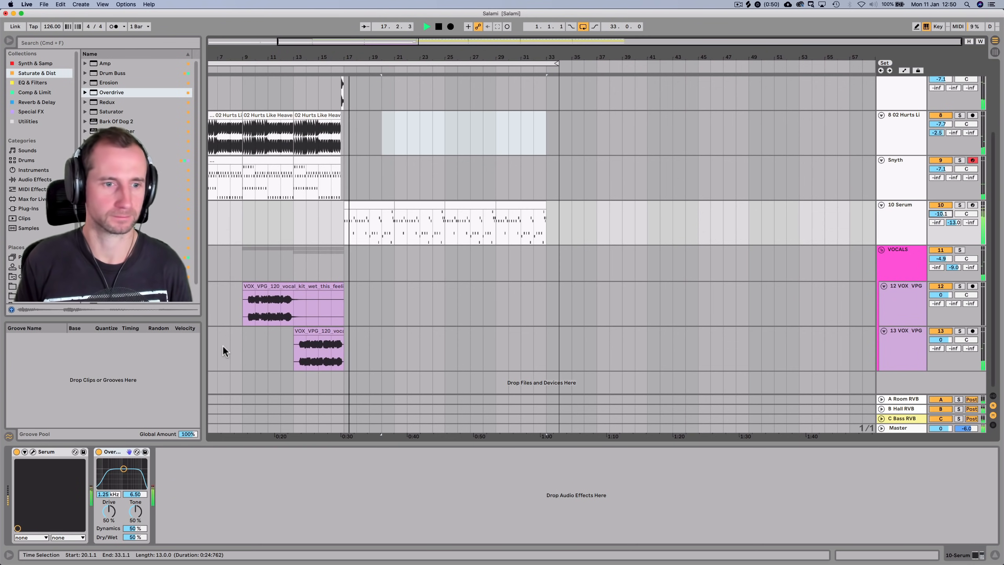
left_click_drag(104, 517, 103, 500)
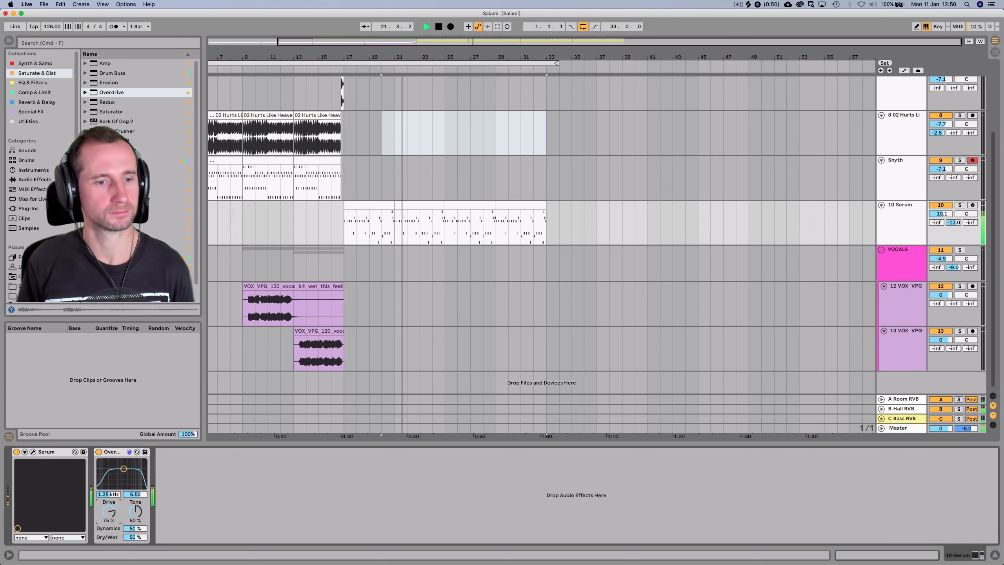
Insert a Utility between Serum and Overdrive with gain at -14.4 dB
key("space")
left_click(25, 122)
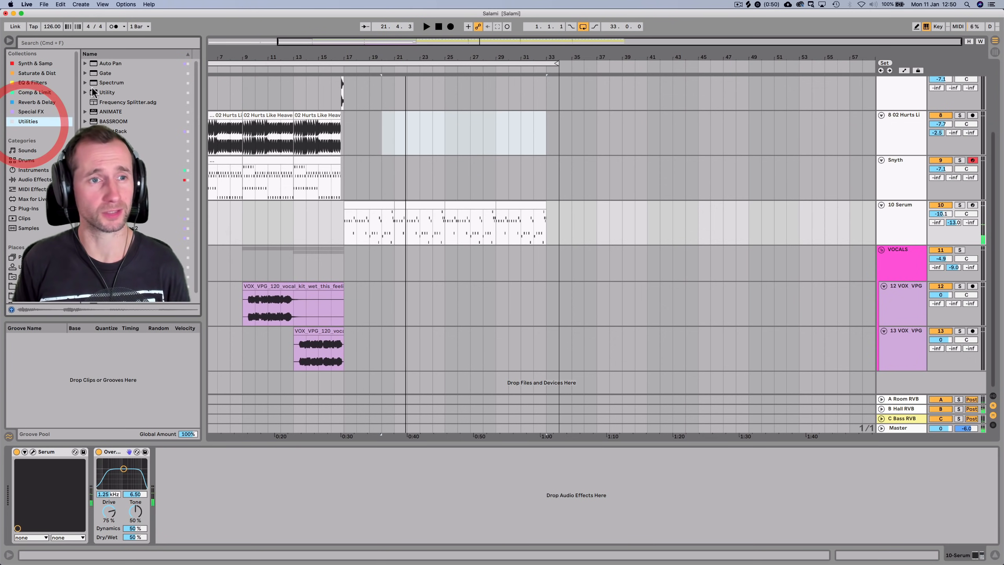
left_click(104, 93)
left_click_drag(136, 326, 147, 517)
key("space")
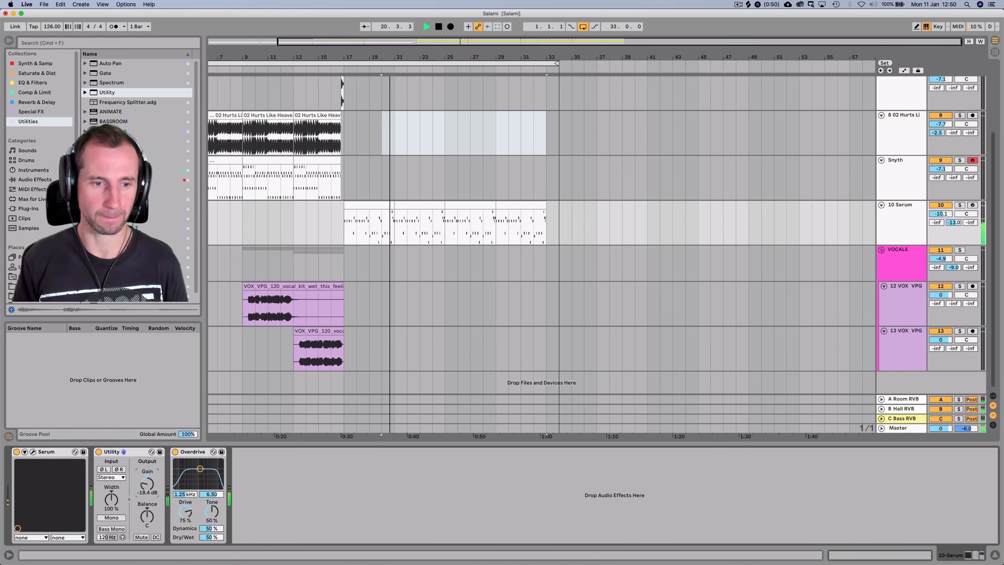
Add an EQ Eight after Overdrive on the Serum track
key("space")
left_click(33, 82)
left_click_drag(109, 73, 412, 472)
Audition the EQ Eight low cut and 9.30 dB boost at 5.39 kHz, then save
key("space")
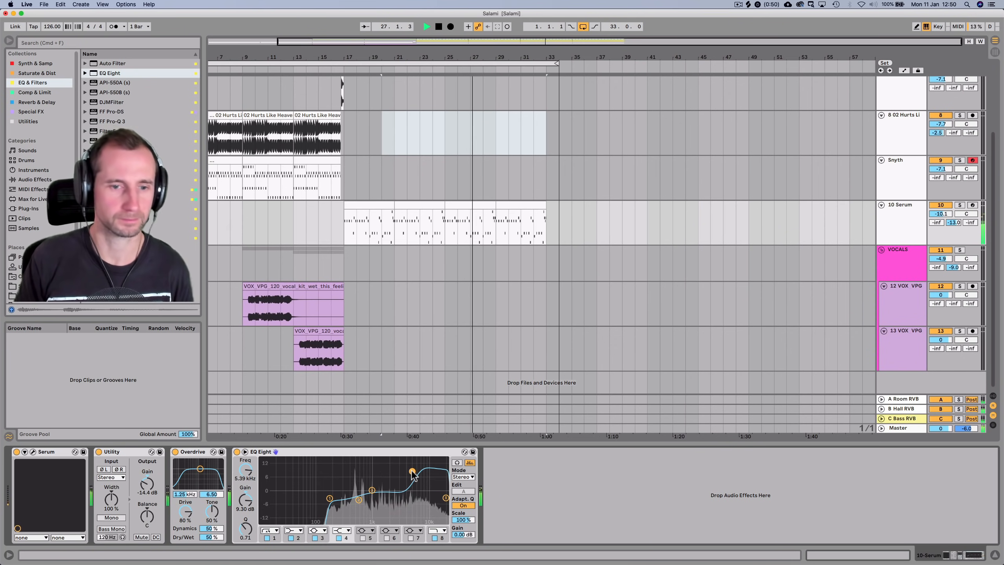
key("super+s")
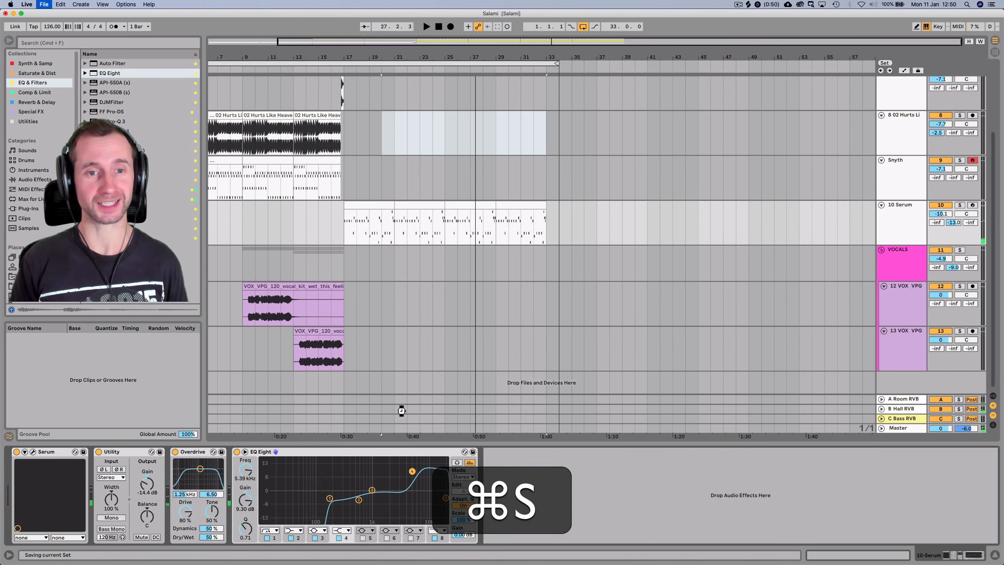
scroll(401, 236, "up", 5)
scroll(402, 235, "left", 4)
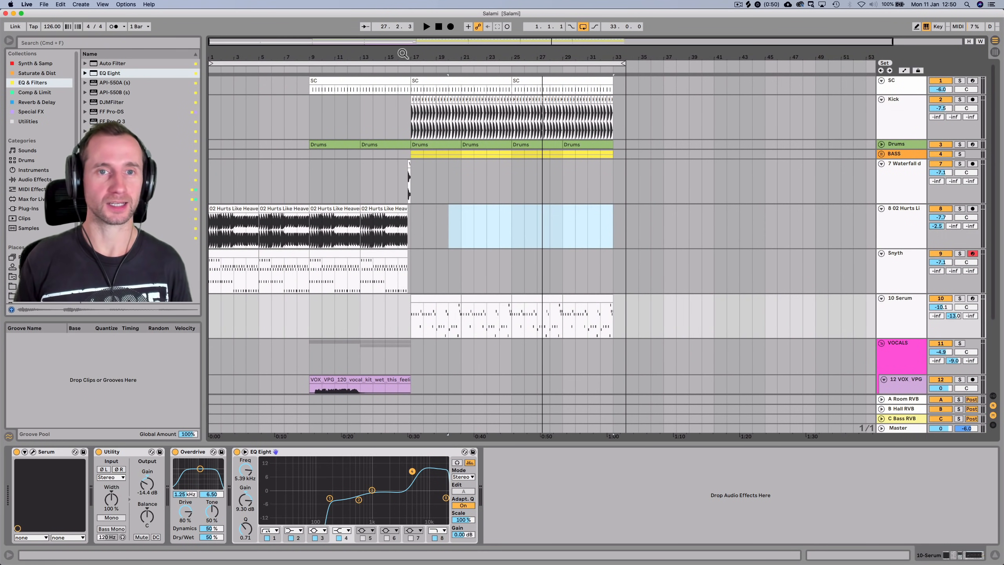
Play from the song start and lower 02 Hurts Like Heaven's volume to -8.9 dB
left_click_drag(403, 53, 403, 48)
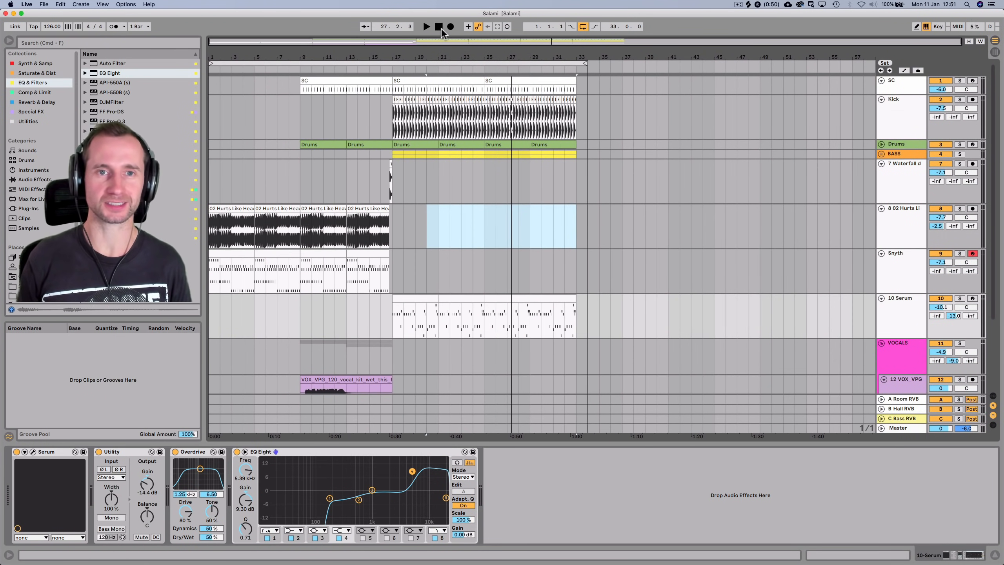
left_click(440, 29)
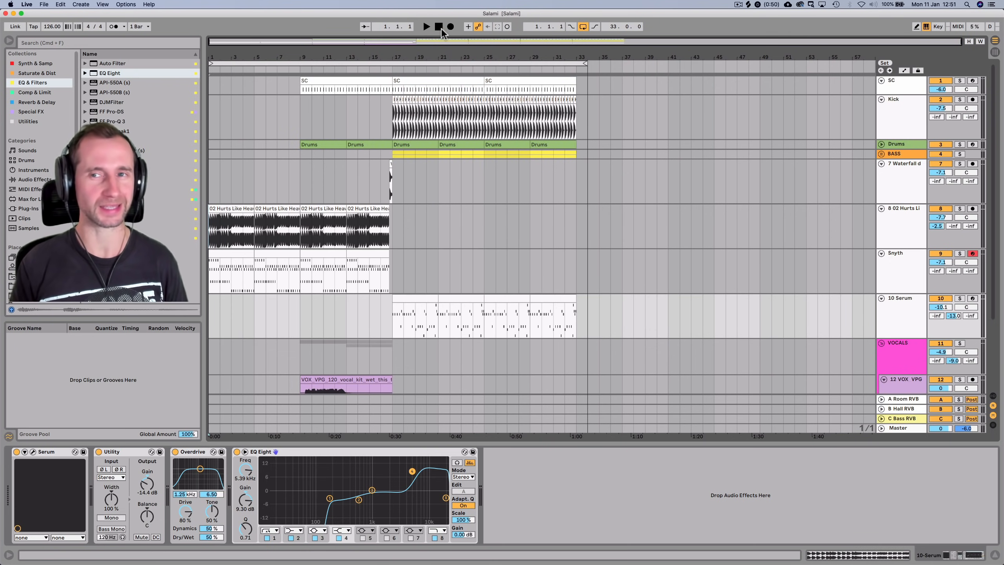
key("space")
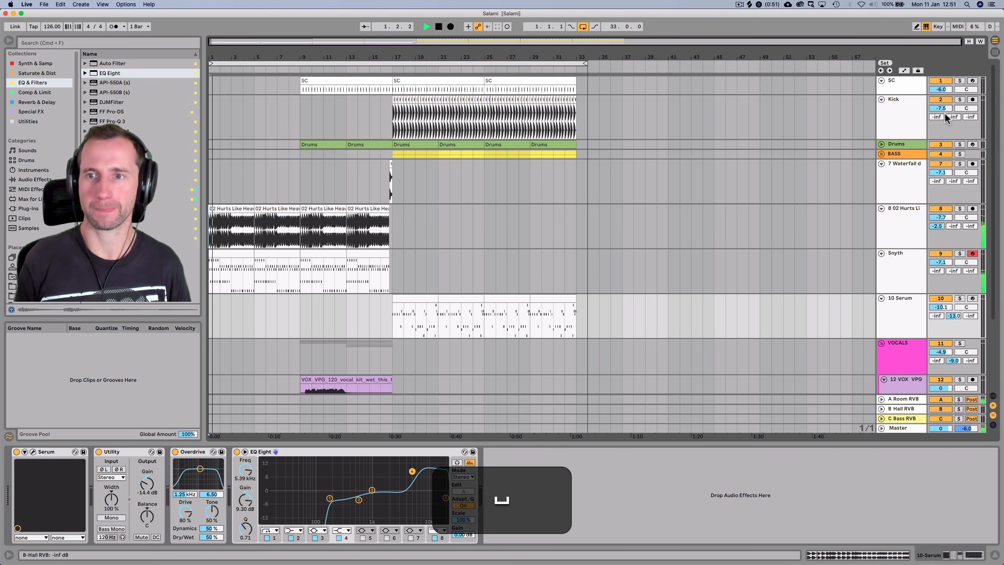
left_click(902, 223)
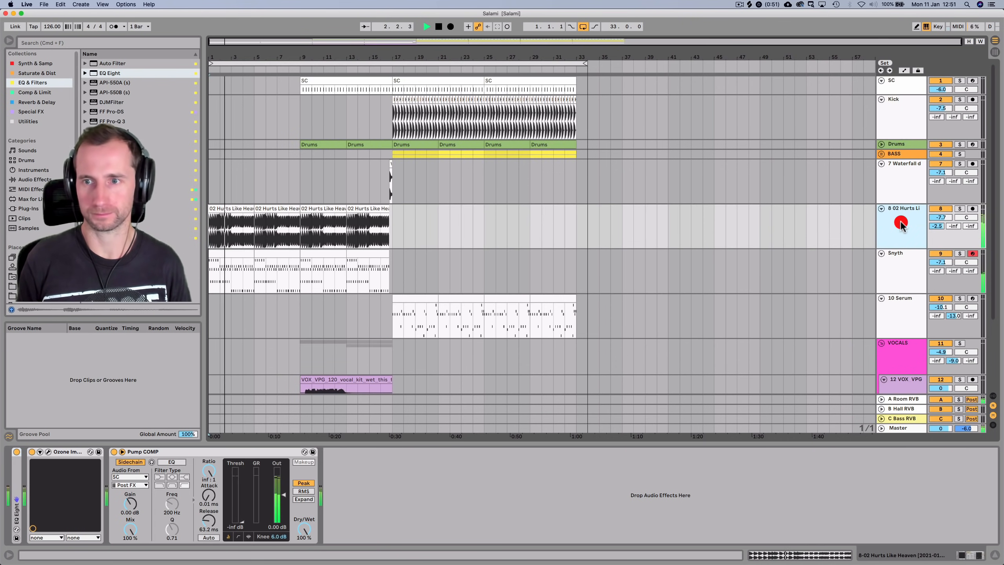
left_click_drag(941, 218, 941, 221)
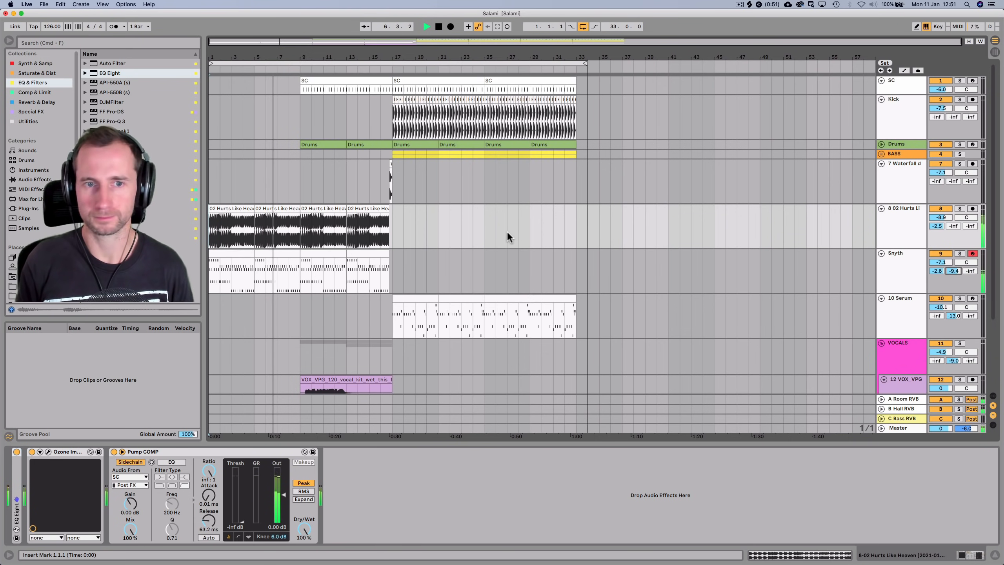
key("space")
left_click(884, 209)
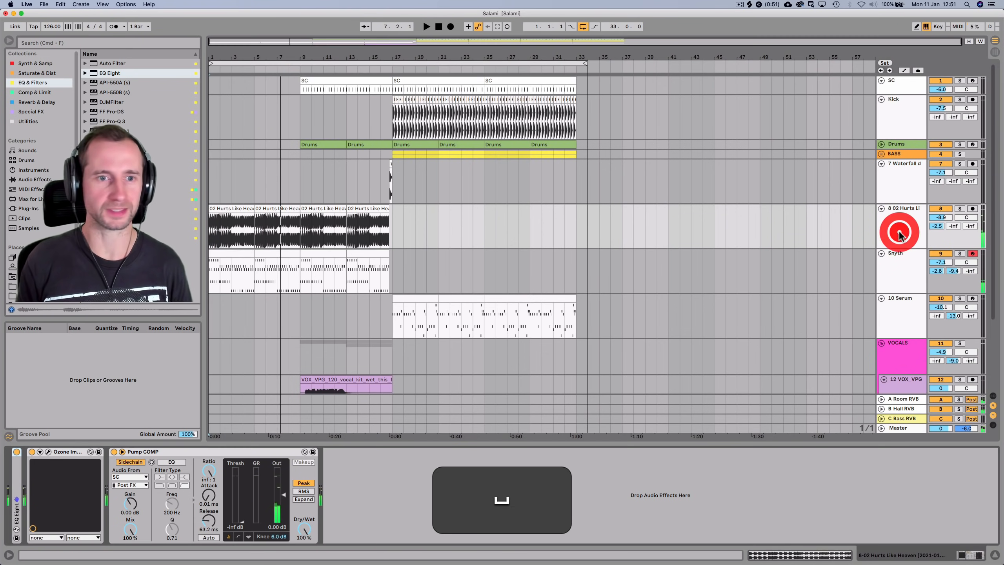
Add a Glue Compressor at the start of the 02 Hurts Like Heaven chain and play
left_click(26, 91)
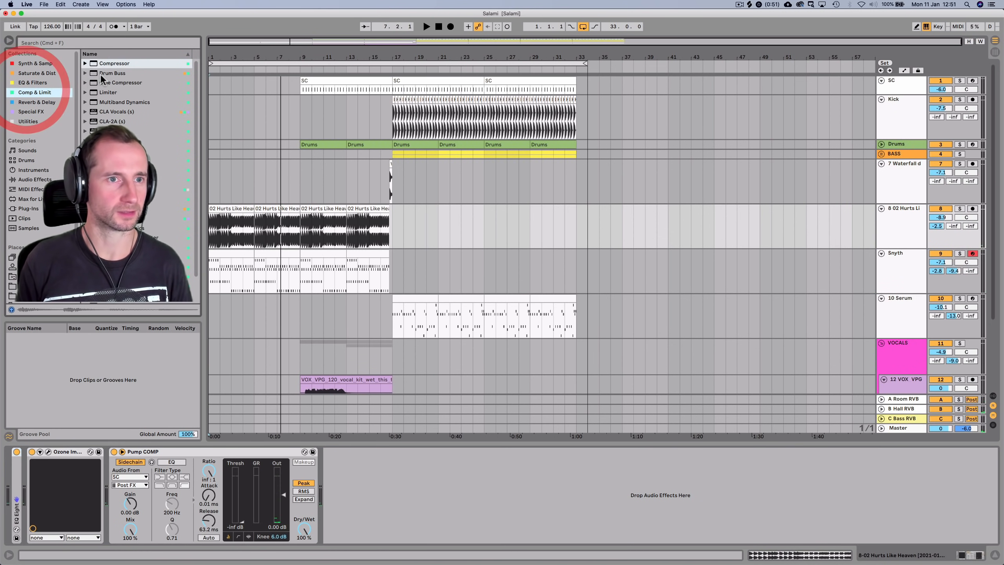
left_click_drag(106, 82, 268, 305)
left_click_drag(353, 496, 85, 534)
key("space")
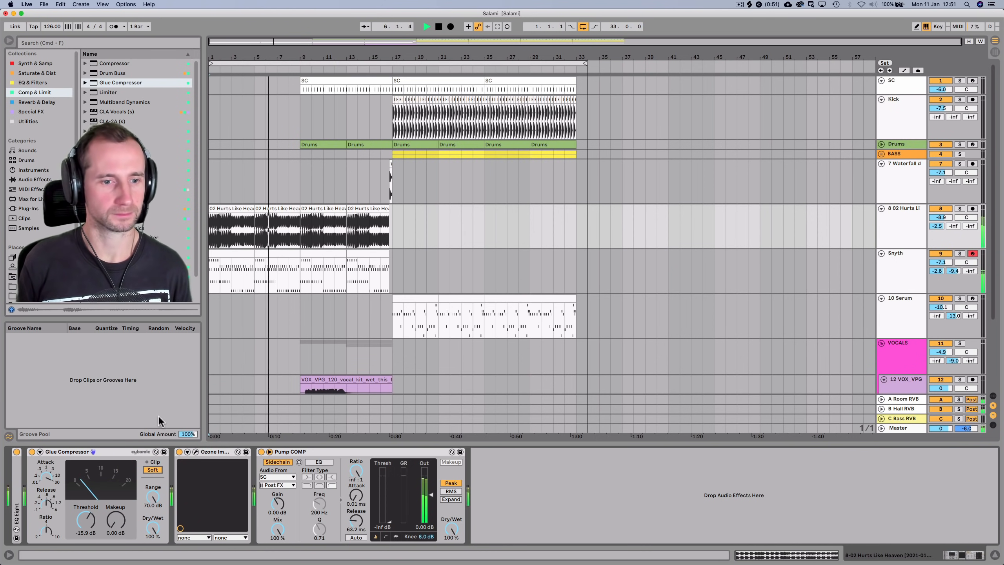
Switch to the BASS track to view its Pump COMP
left_click(9, 479)
left_click(12, 477)
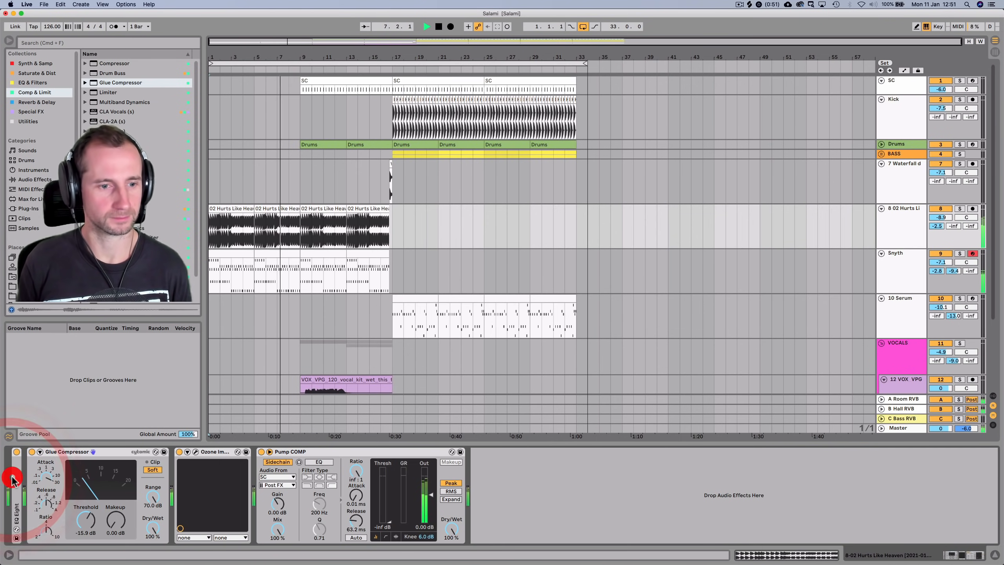
left_click(22, 477)
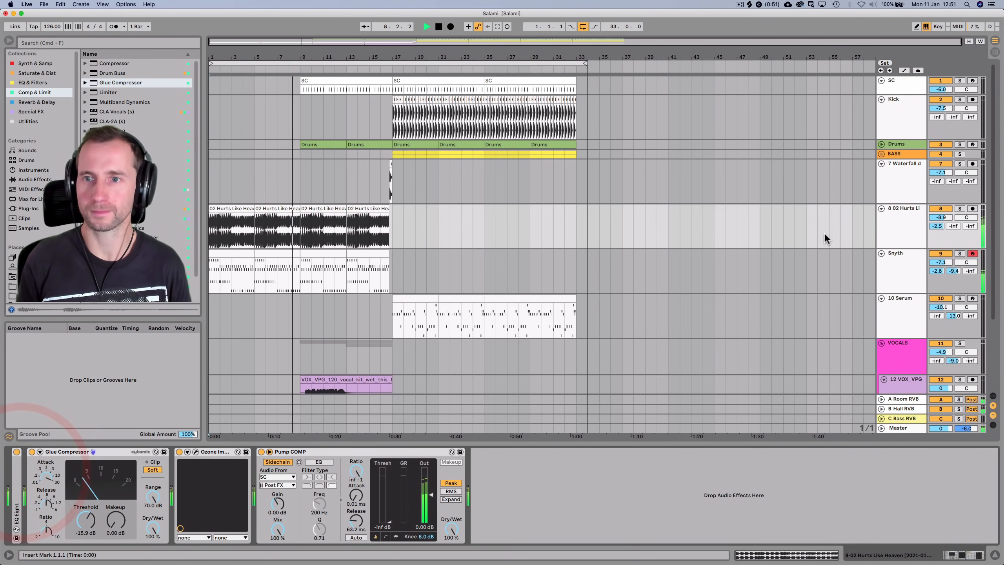
left_click(905, 153)
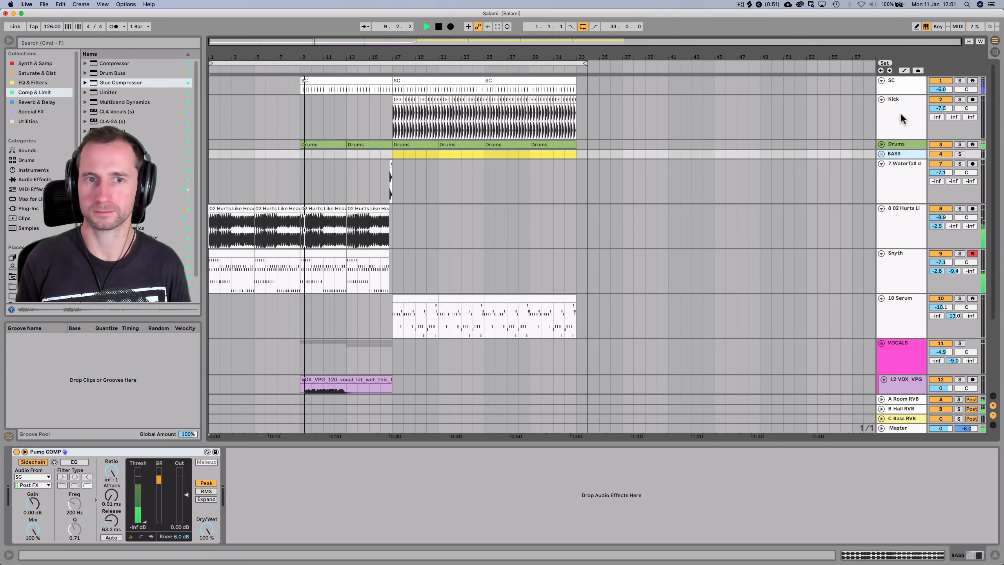
Group the Kick and BASS tracks into a new 2 Group
scroll(904, 312, "down", 4)
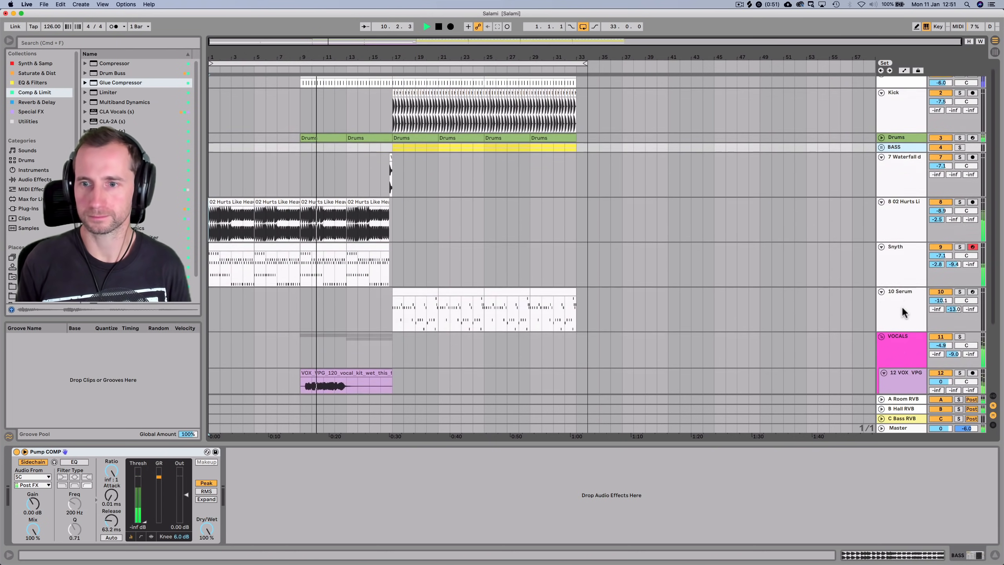
scroll(948, 288, "down", 1)
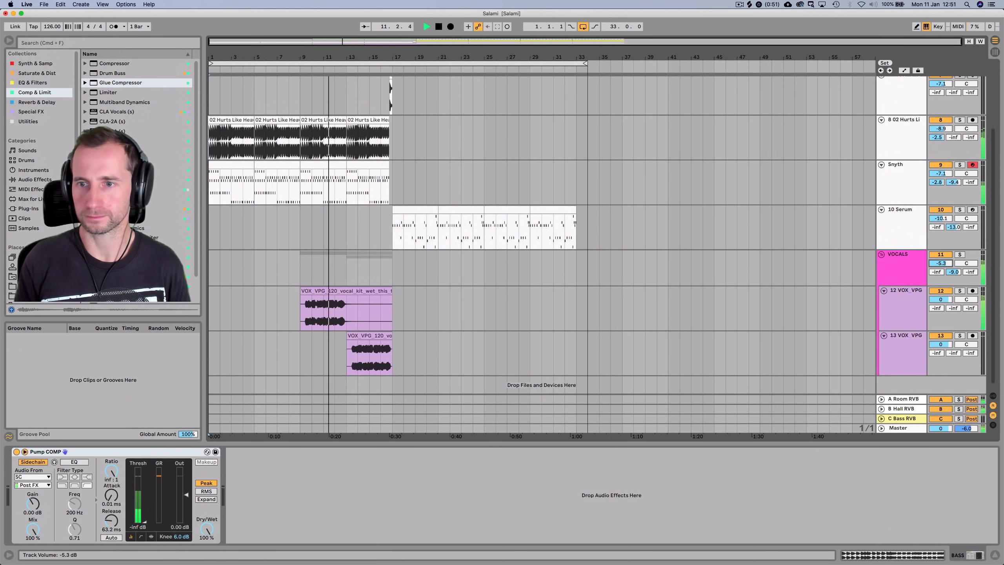
scroll(954, 272, "down", 3)
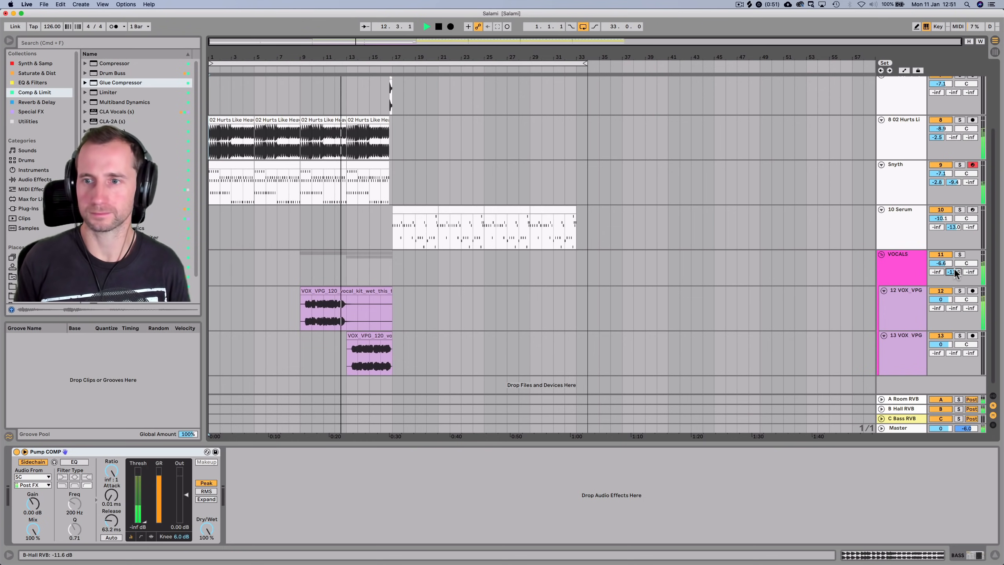
scroll(784, 193, "up", 5)
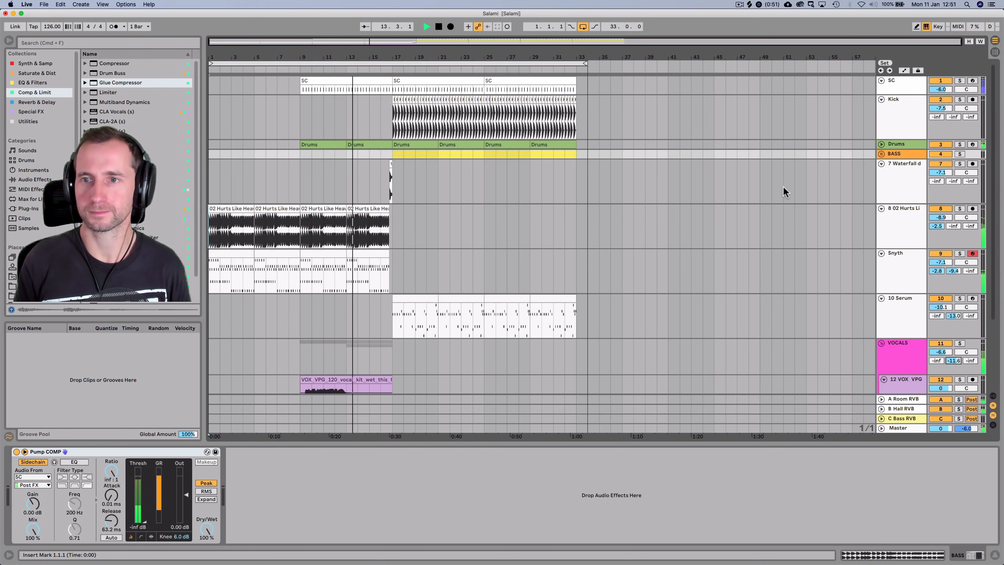
left_click(895, 118, "super")
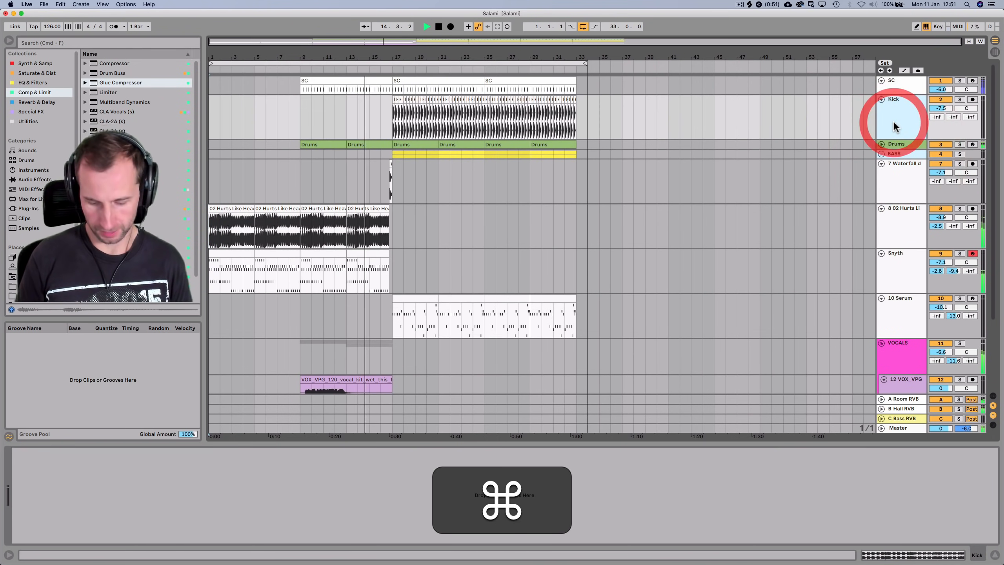
key("super+g")
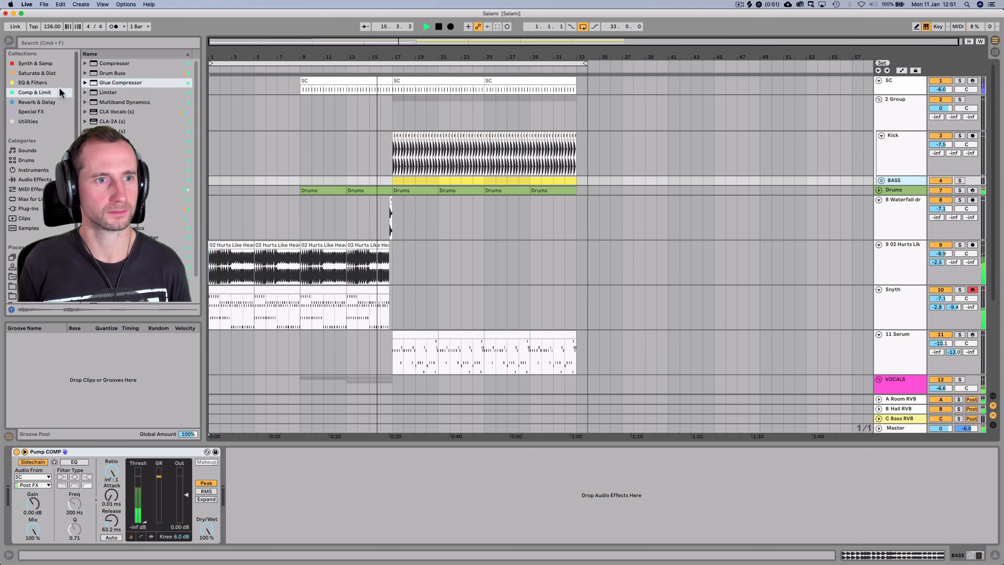
Add Drum Buss after Pump COMP on BASS with Dry/Wet at 75%
left_click(31, 73)
left_click_drag(105, 74, 277, 505)
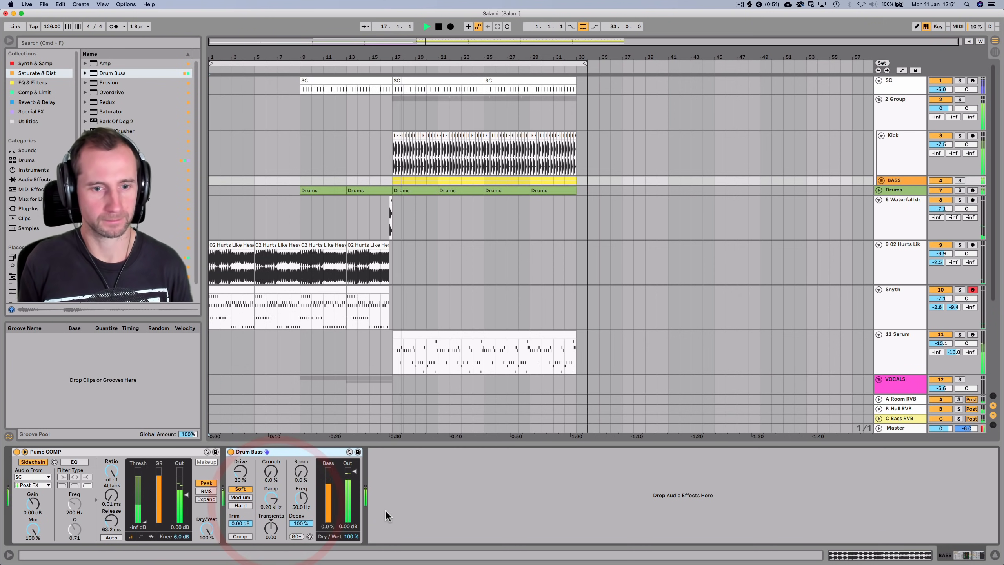
mouse_move(351, 537)
left_mouse_down()
mouse_move(351, 561)
mouse_move(351, 547)
left_mouse_up()
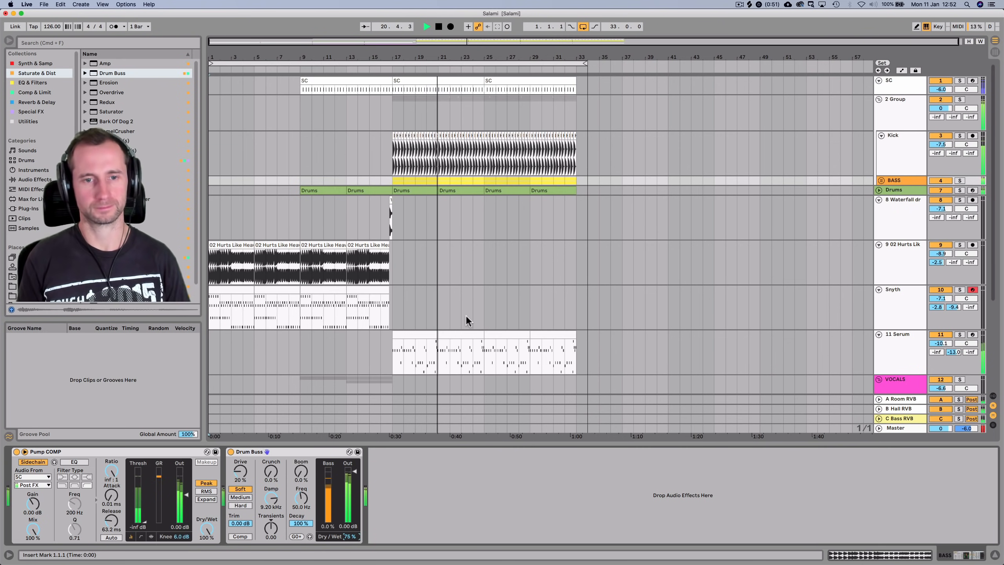
key("space")
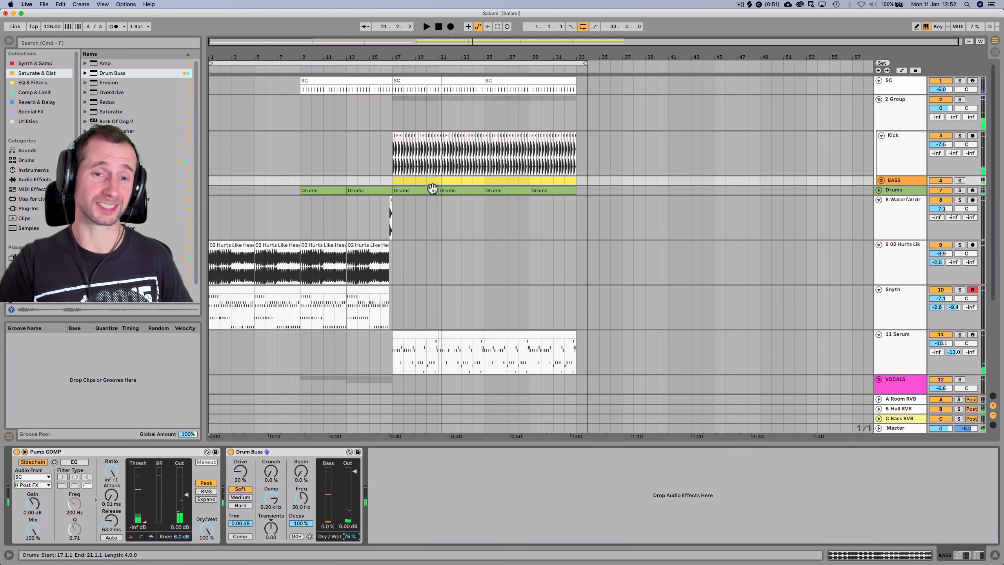
Copy the Waterfall drum intro clip and paste it at 16.3.1
left_click_drag(383, 57, 434, 112)
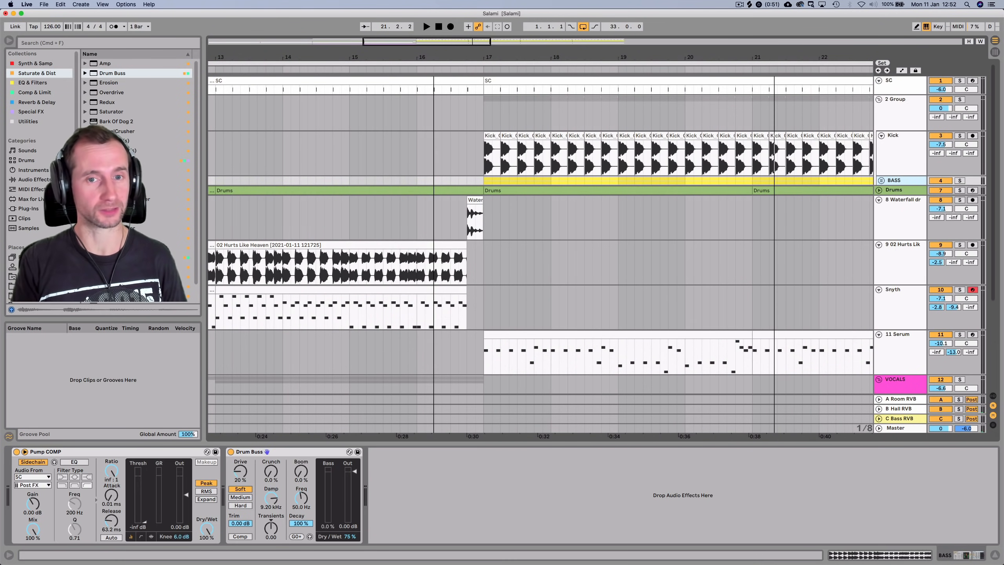
left_click(474, 231)
key("super+c")
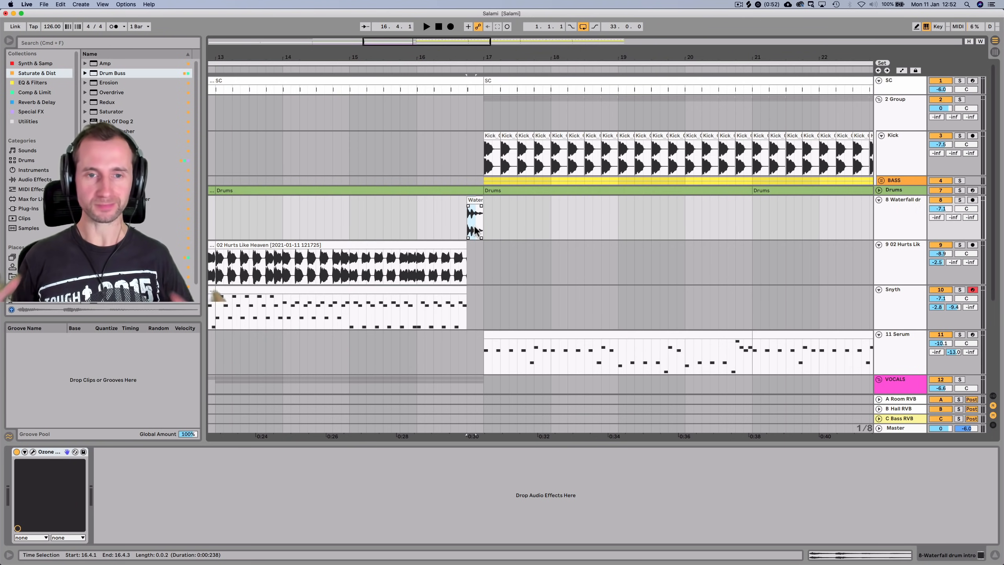
key("super+c")
left_click(455, 220)
left_click(453, 220, "super")
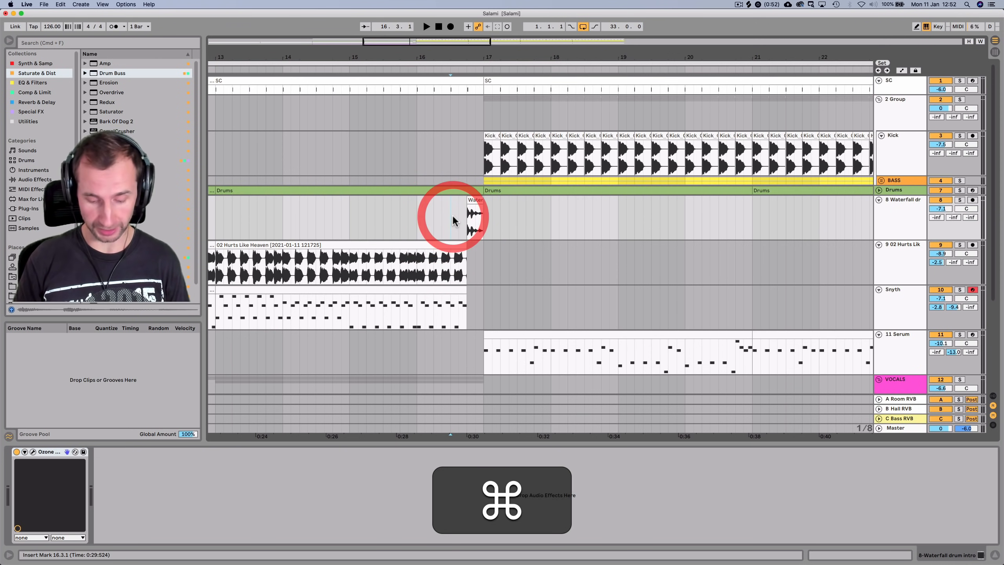
key("super+v")
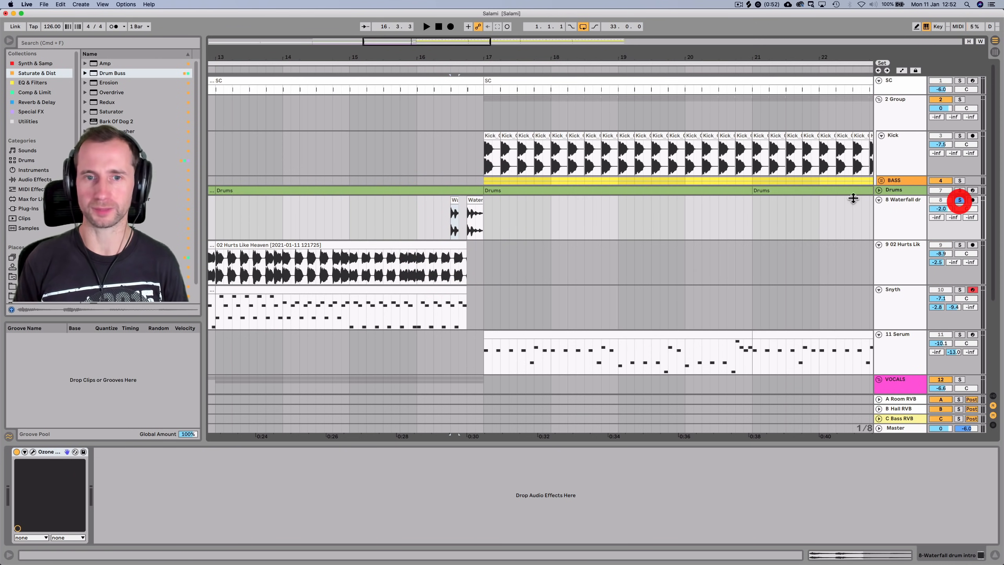
Solo and unsolo the Waterfall track to audition the copy, then clear the selection
left_click(959, 200)
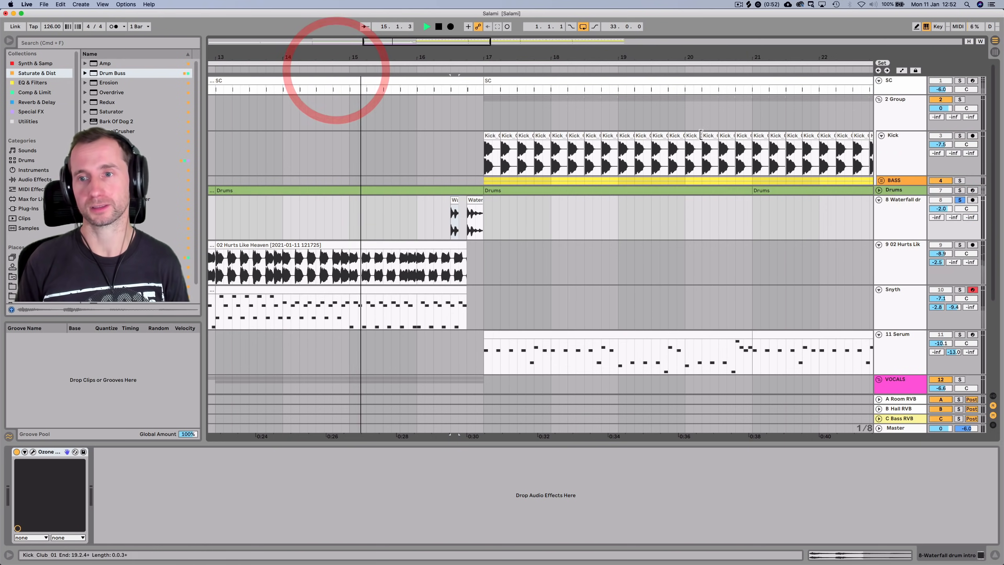
left_click(959, 200)
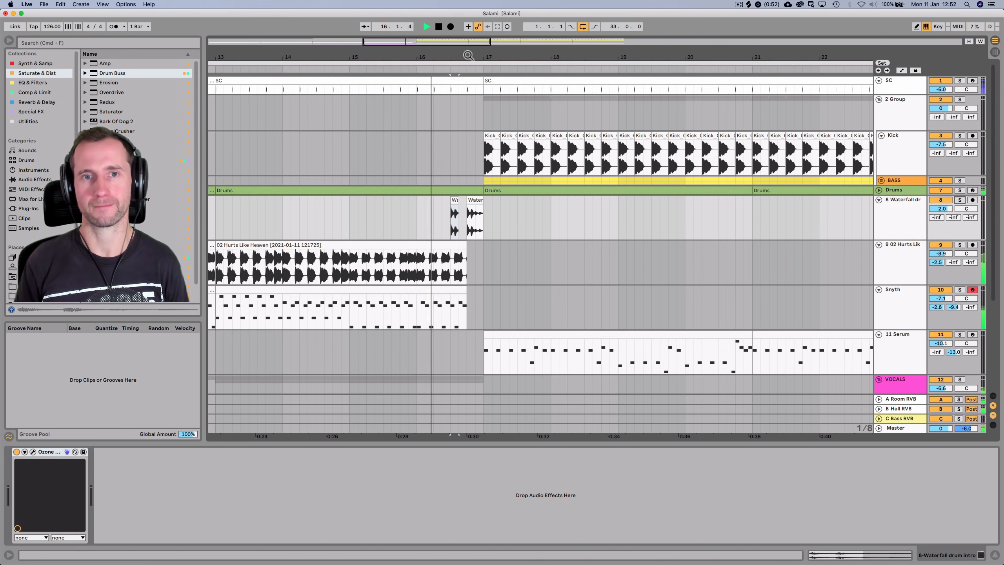
left_click_drag(466, 57, 466, 119)
key("space")
left_click(429, 218)
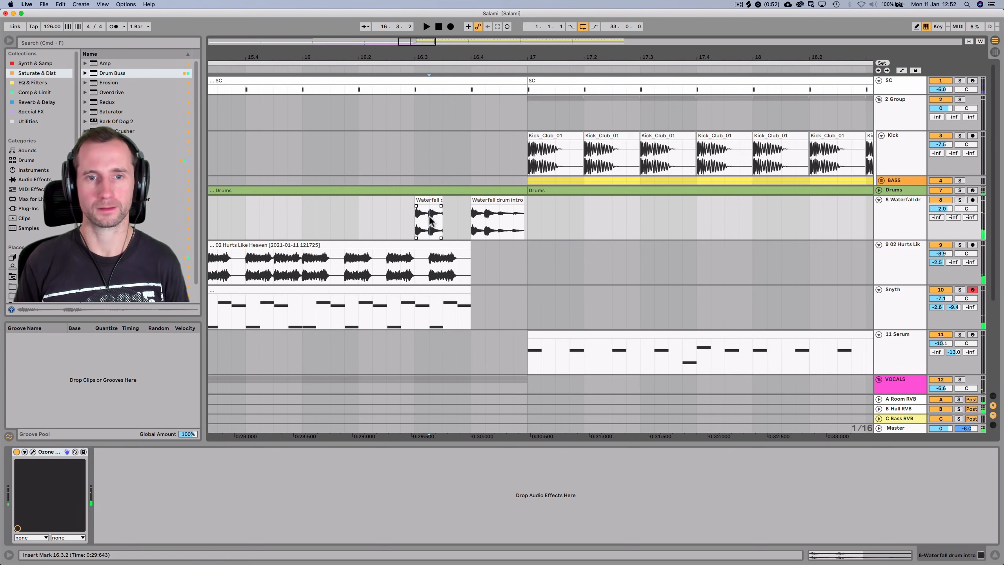
Delete 16.3.2–16.3.3 from the Waterfall copy, leaving a short slice, and audition it
left_click_drag(430, 217, 459, 199)
key("BackSpace")
left_click(422, 200)
left_click(344, 71)
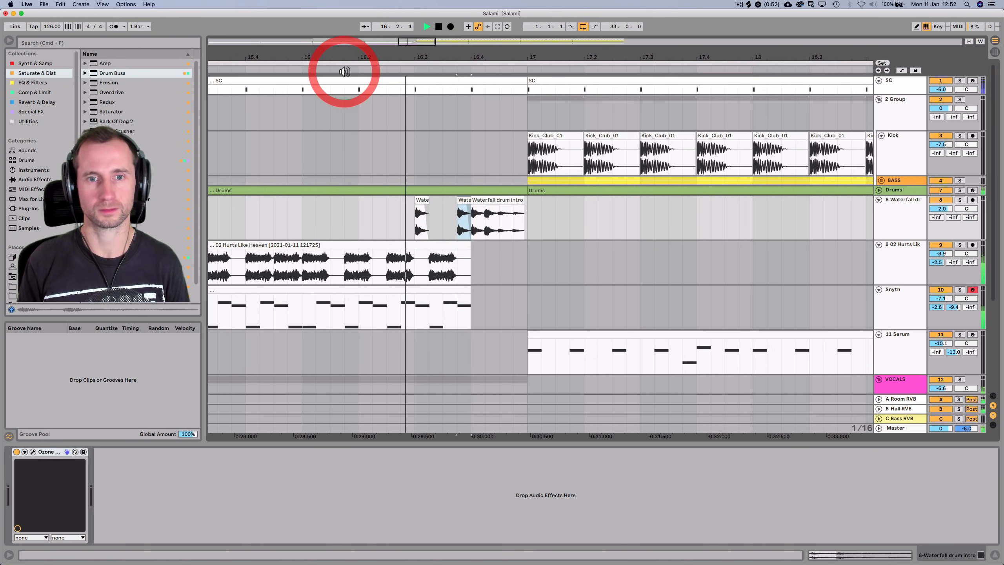
key("space")
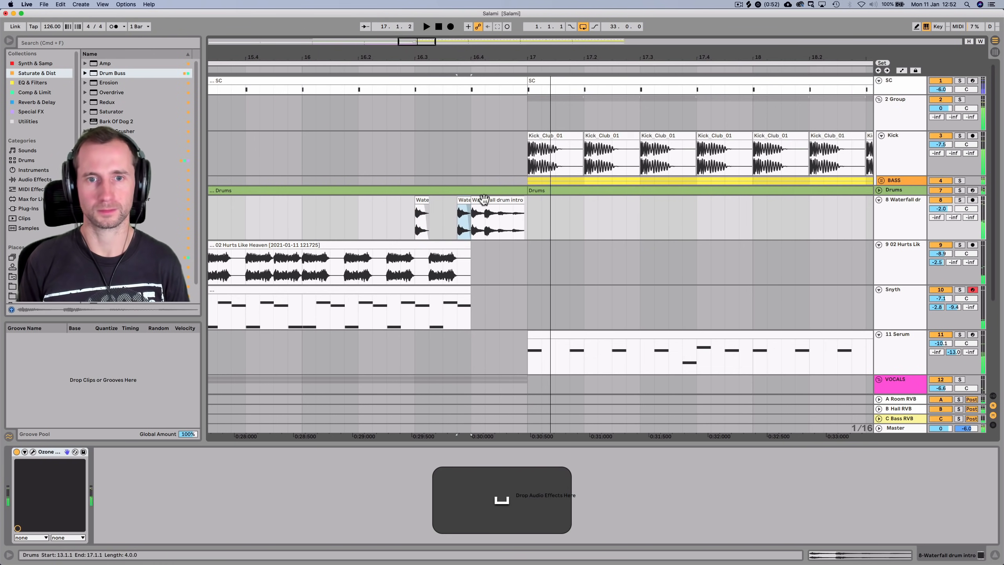
left_click(499, 223)
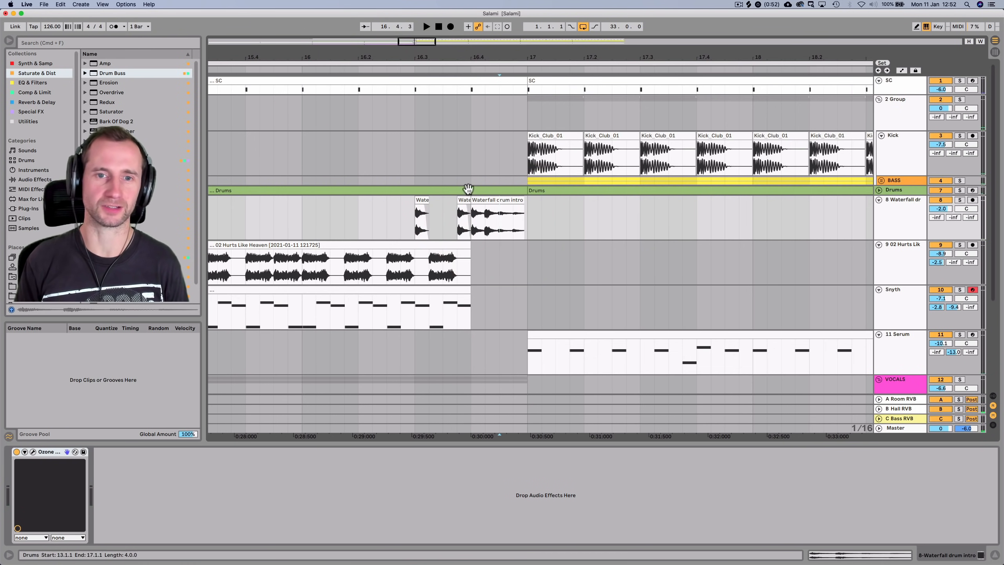
Inspect the short slice's clip details, zoom out to bars 9–31 and play from bar 12
double_click(462, 202)
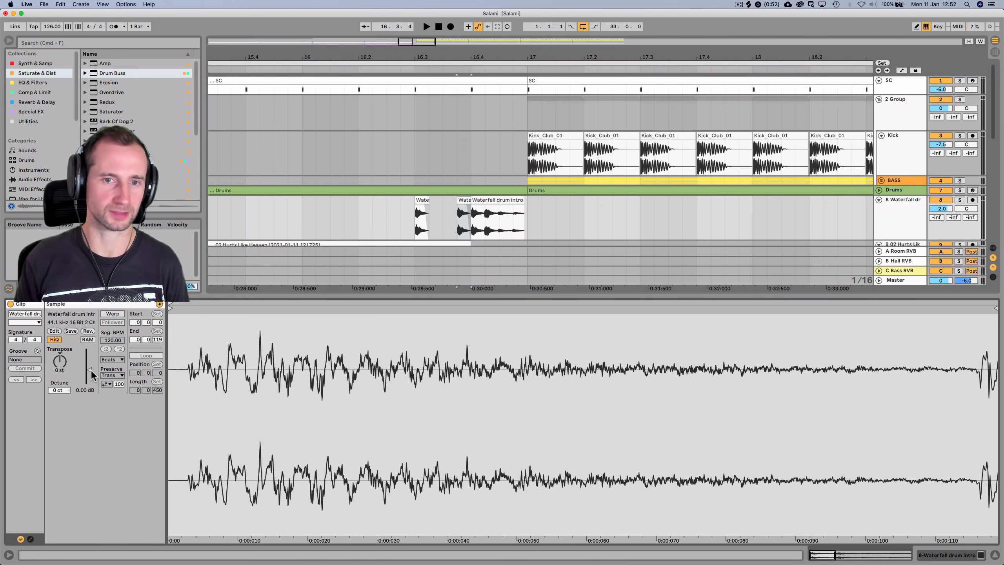
key("shift+Tab")
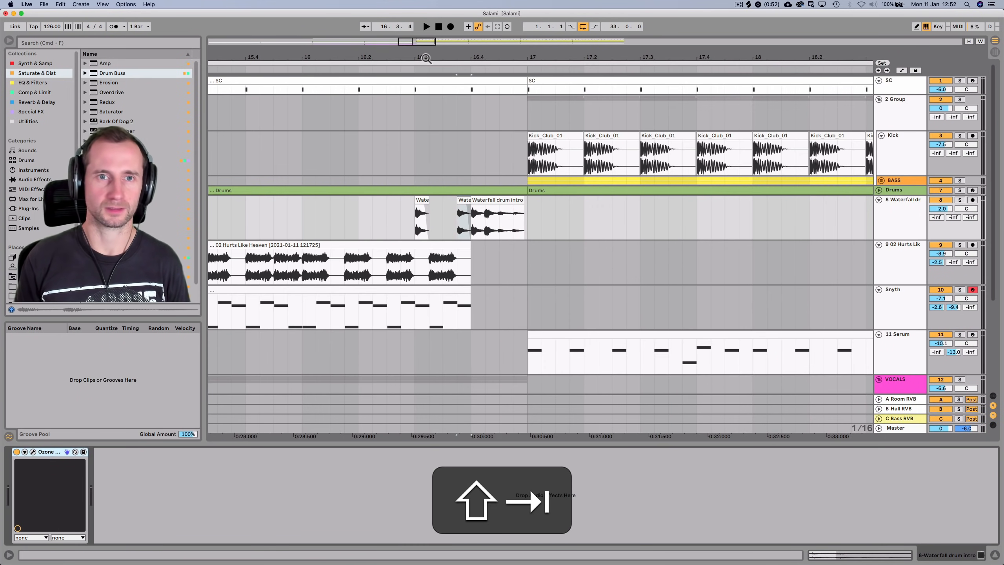
left_click_drag(426, 59, 429, 19)
left_click(311, 69)
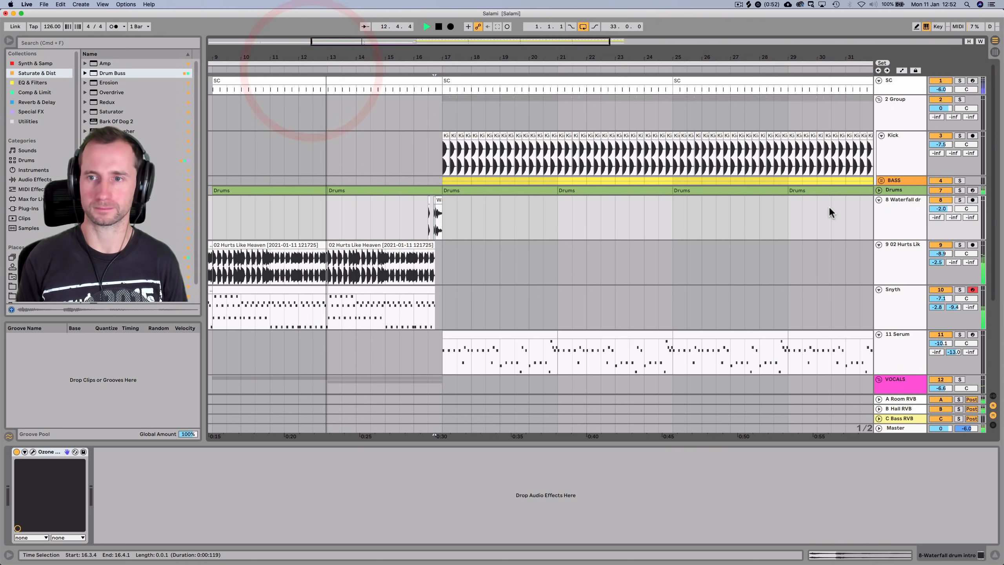
left_click(886, 212)
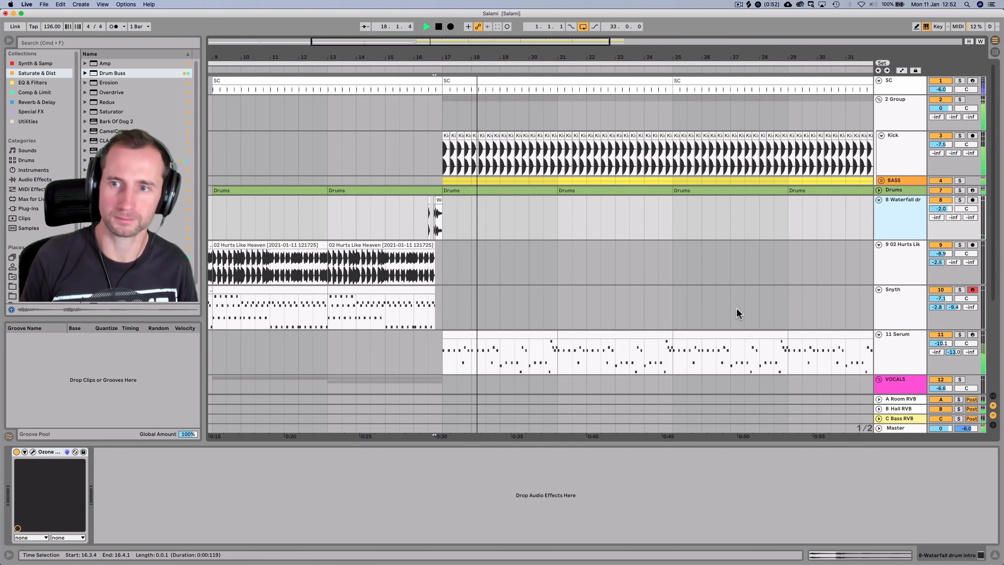
scroll(905, 287, "down", 5)
Move the BASS group's Pump COMP so it follows Drum Buss
left_click(901, 225)
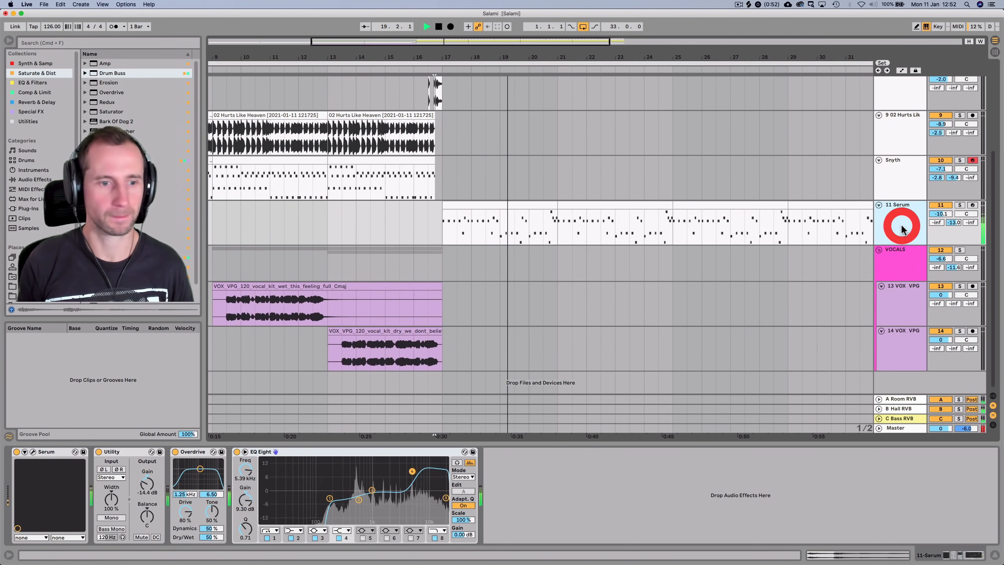
left_click(893, 181)
scroll(892, 180, "up", 4)
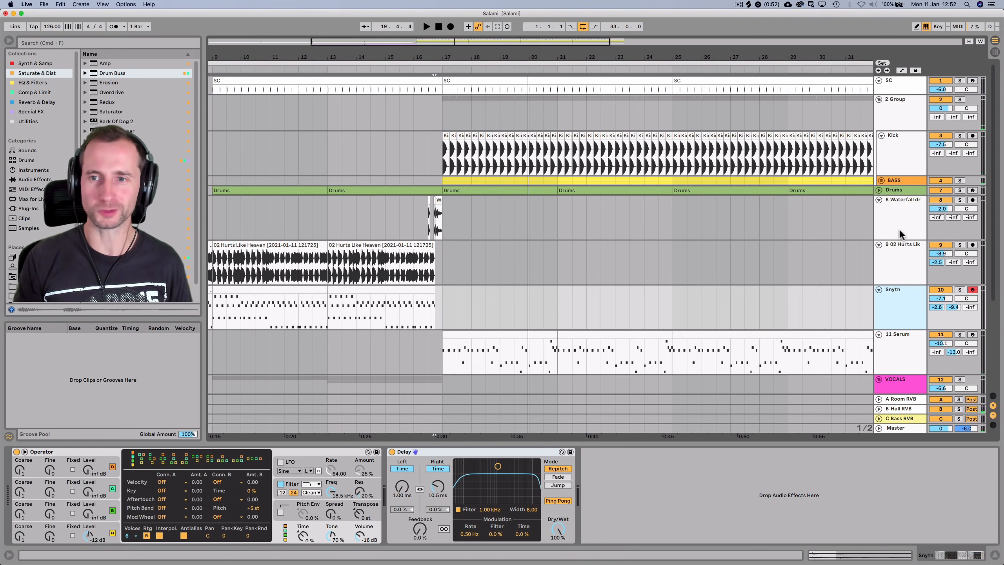
left_click(899, 226)
left_click(896, 180)
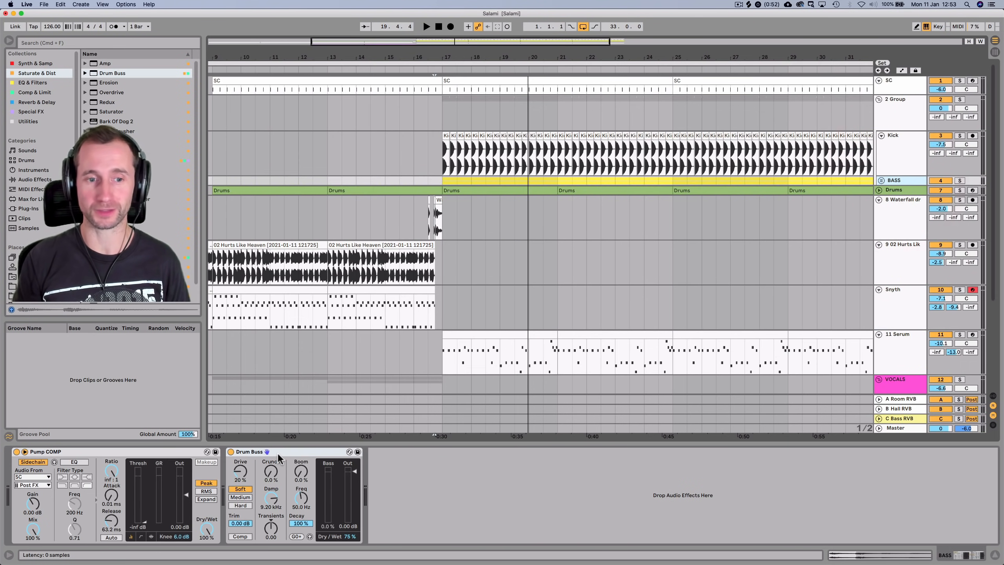
left_click(88, 451)
key("super+c")
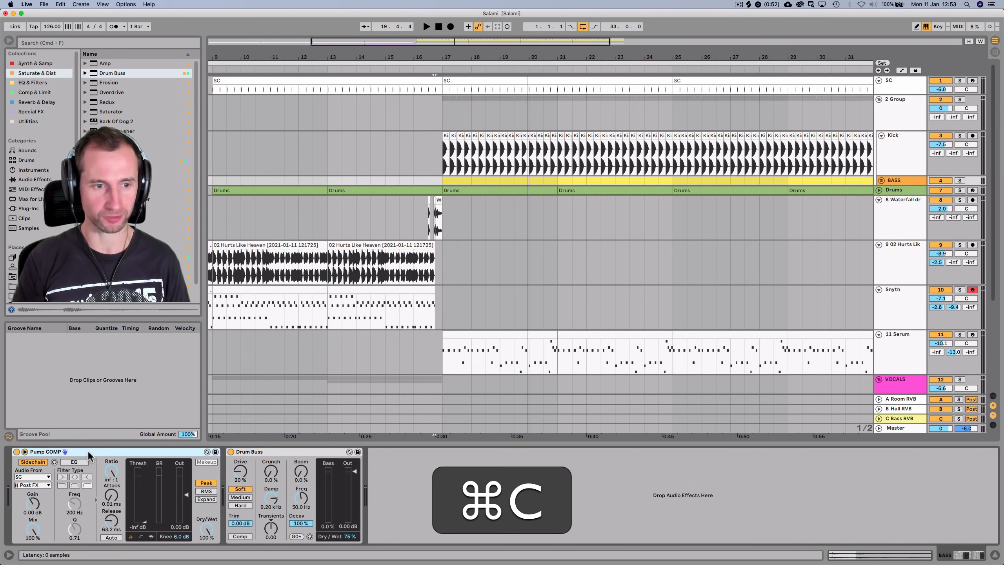
left_click_drag(88, 450, 368, 466)
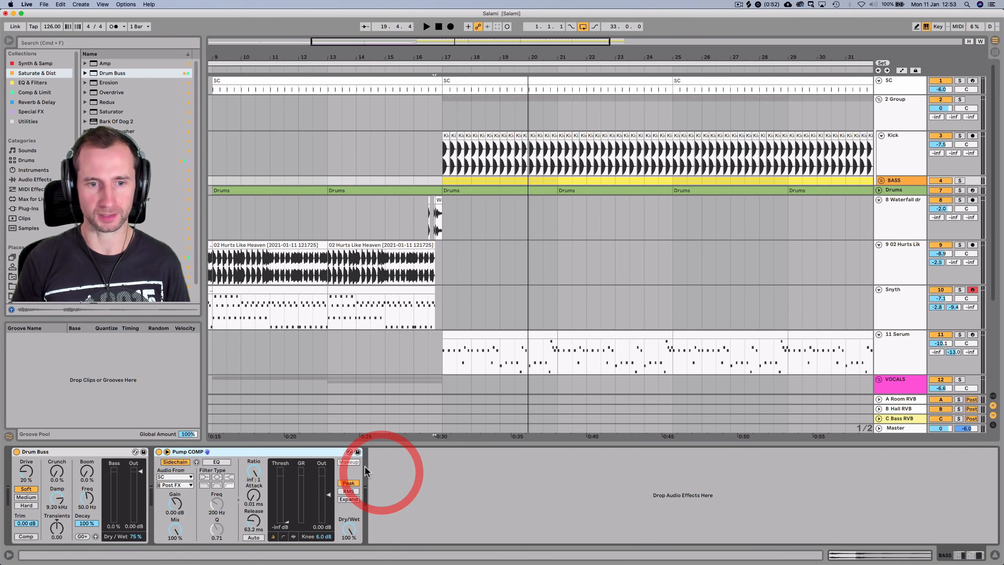
Paste a copy of Pump COMP at the end of the 11 Serum chain
key("super+c")
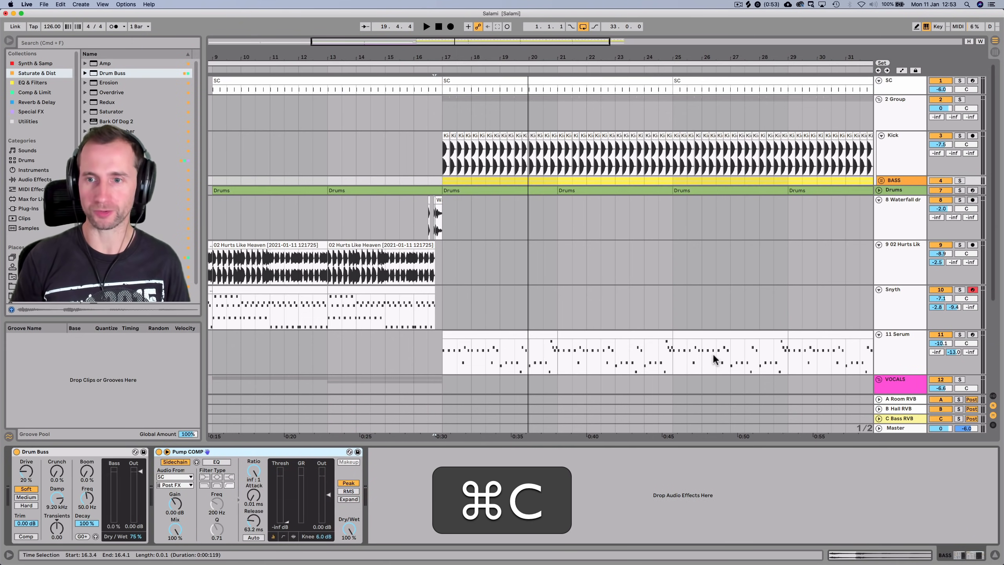
scroll(888, 308, "down", 5)
left_click(907, 268)
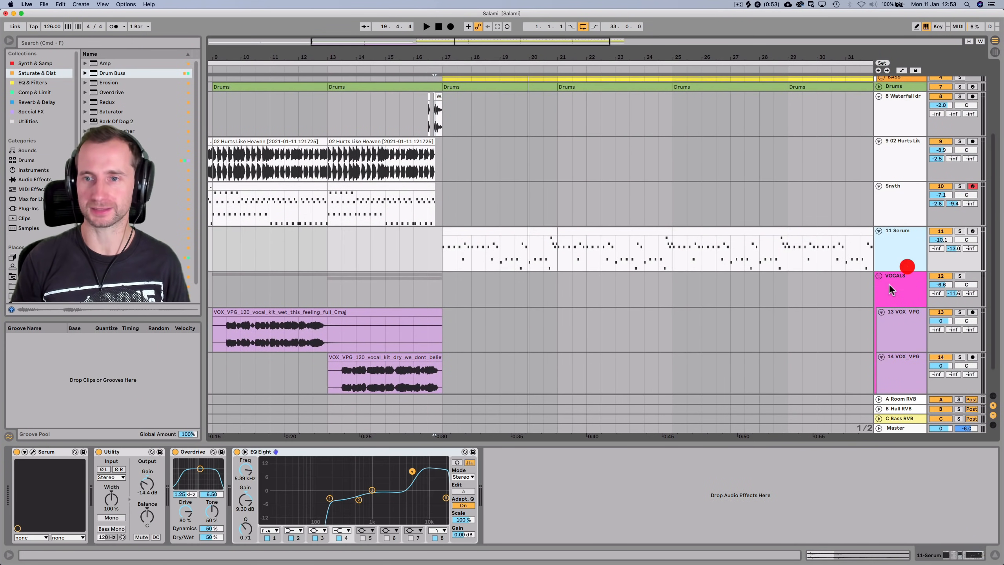
left_click(632, 522)
key("super+v")
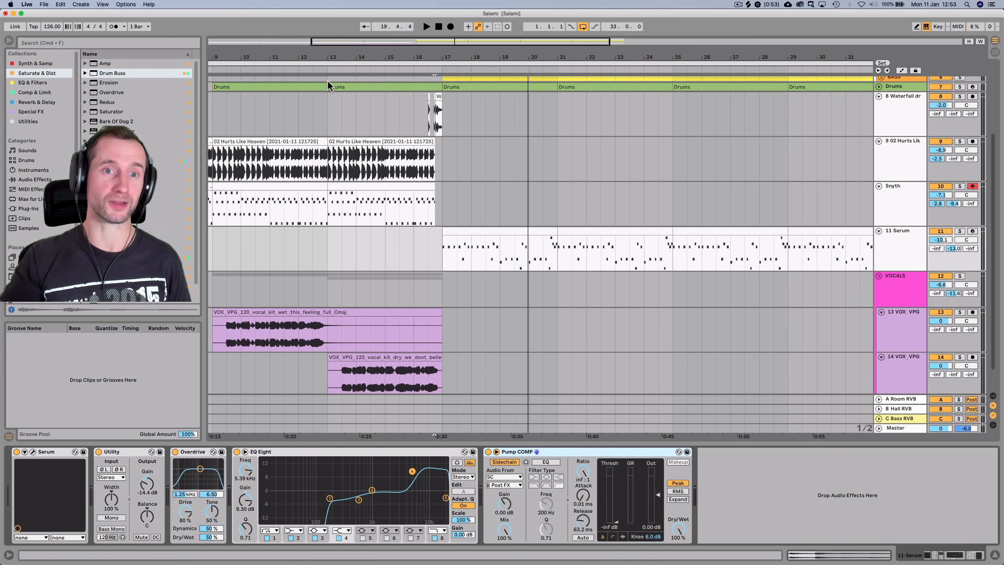
Play from bar 14 and try lower volumes on the VEH3 Claps and VMH1 Closed Hats chains
left_click(361, 69)
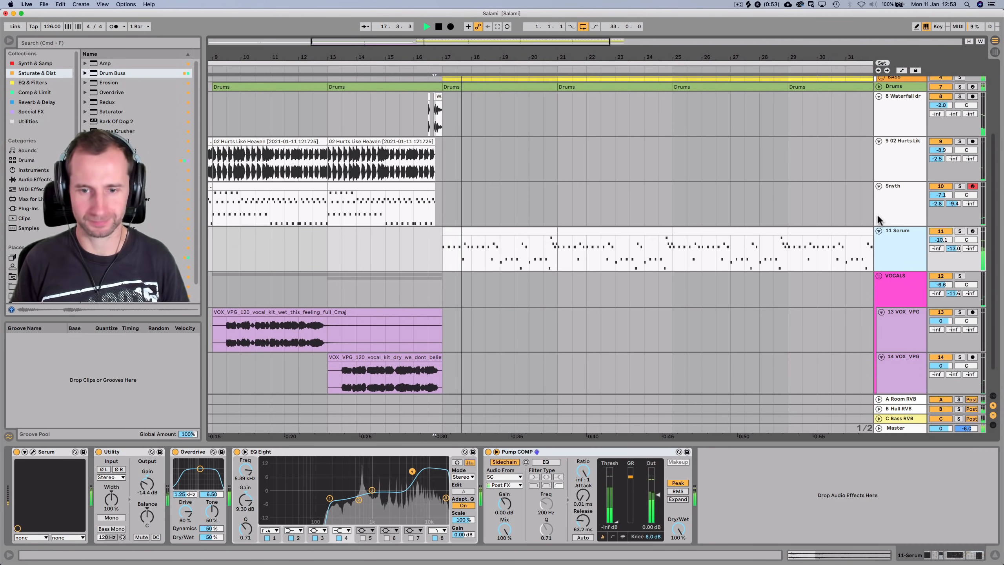
scroll(704, 321, "up", 5)
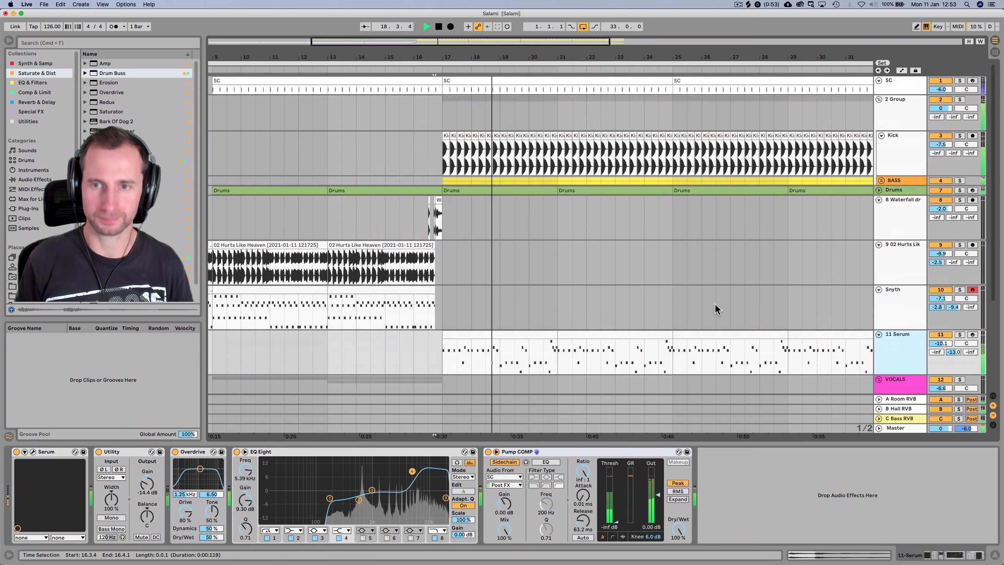
left_click(901, 187)
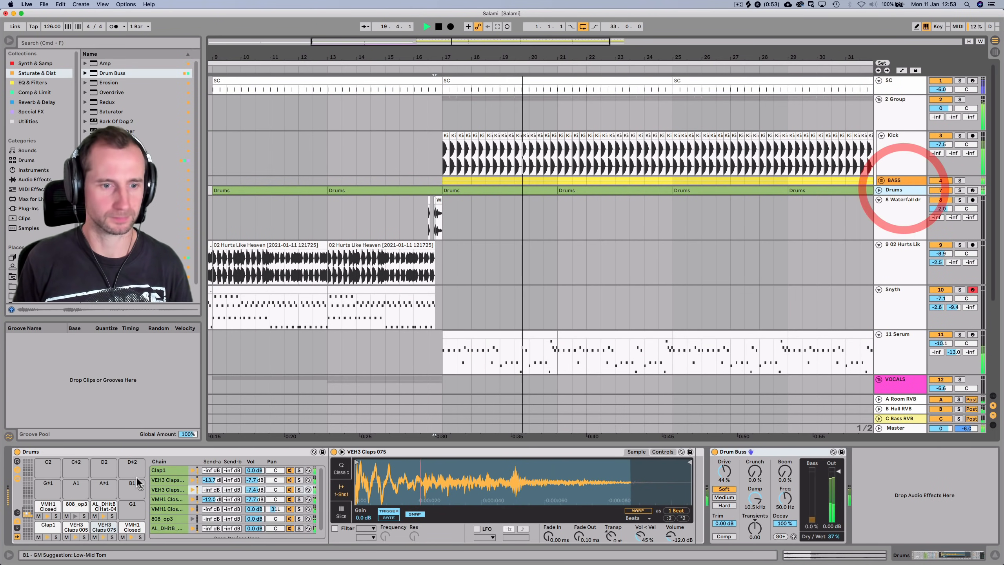
left_click_drag(250, 480, 251, 554)
left_click_drag(258, 498, 257, 554)
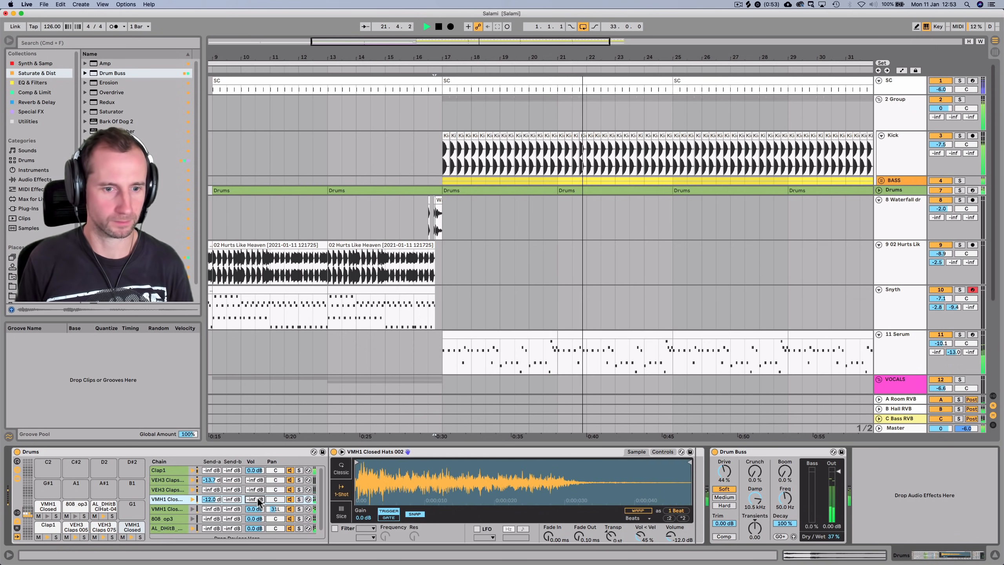
key("cmd+z")
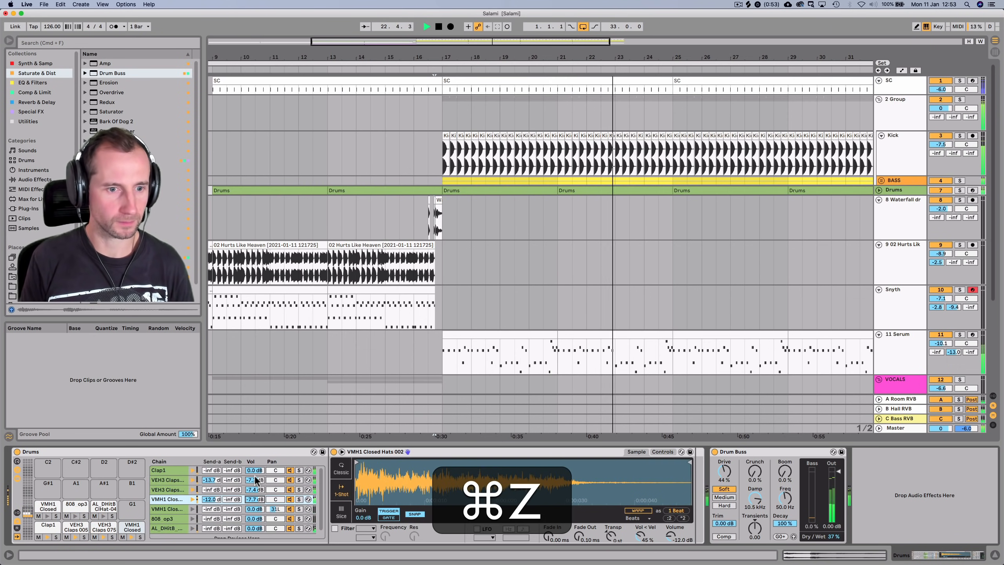
left_click(258, 470)
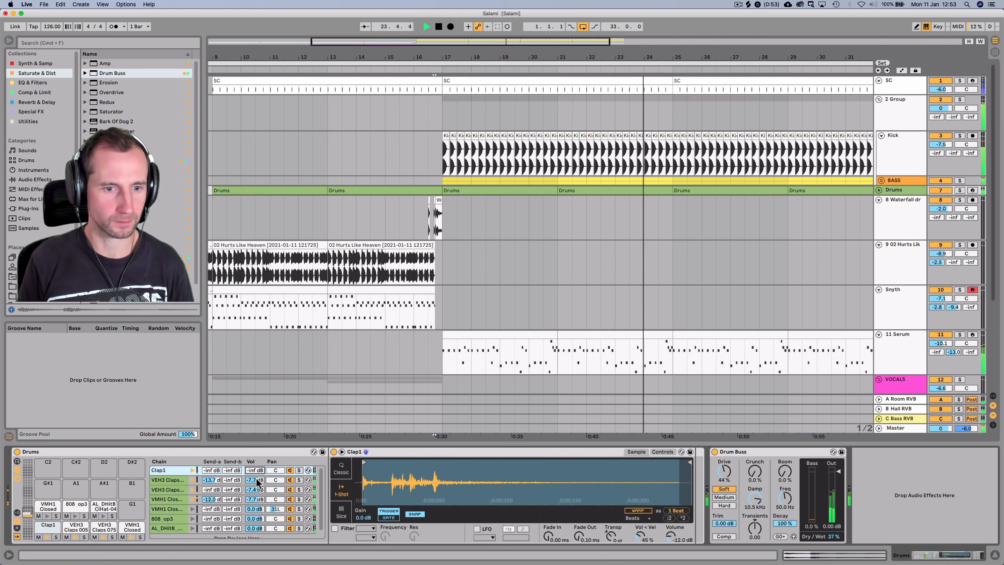
left_click_drag(256, 481, 257, 482)
key("space")
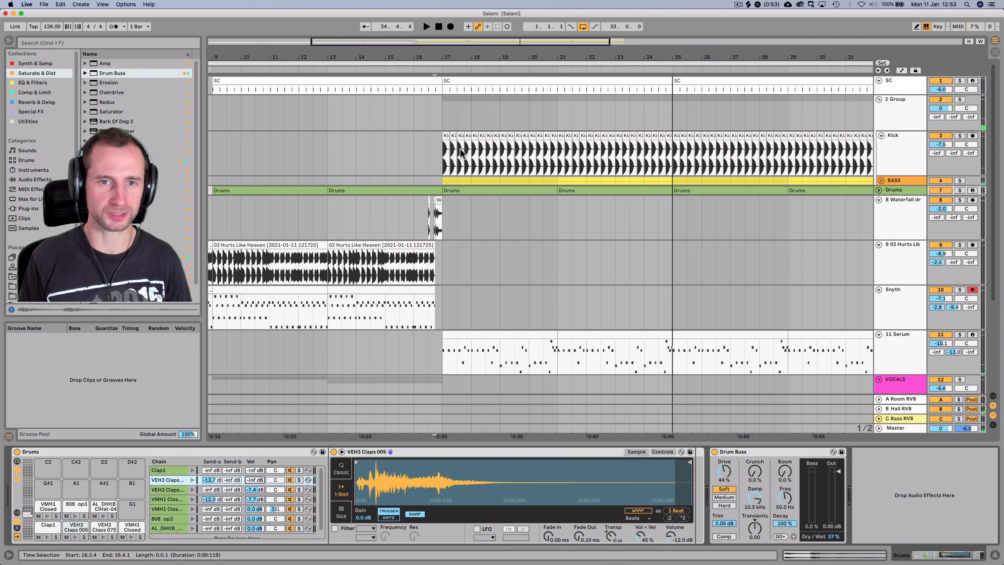
Replay from bar 17 and settle VEH3 Claps 075 at -2.7 dB and closed hats at -5.2 dB
left_click(437, 154)
key("space")
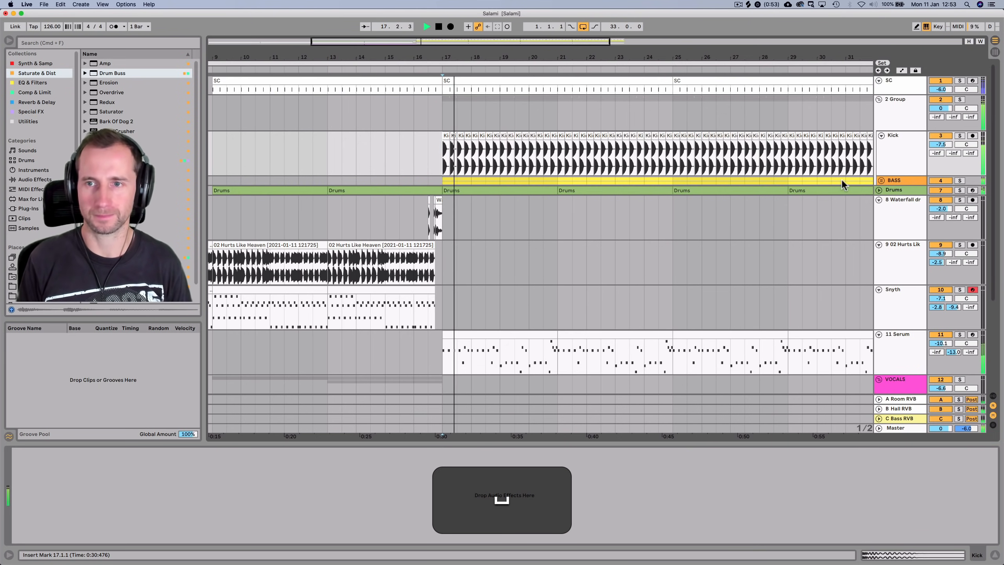
left_click(896, 190)
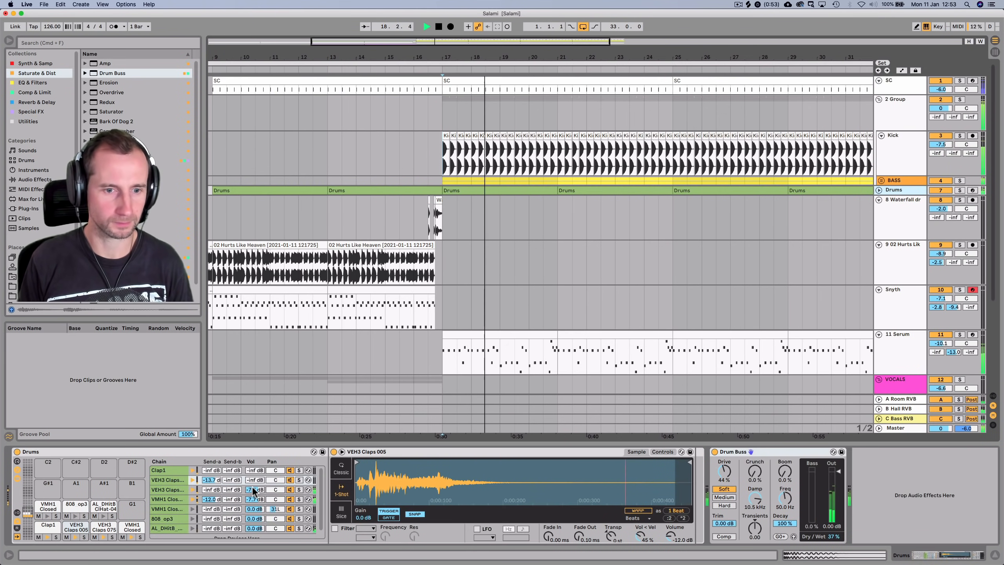
left_click_drag(253, 490, 253, 484)
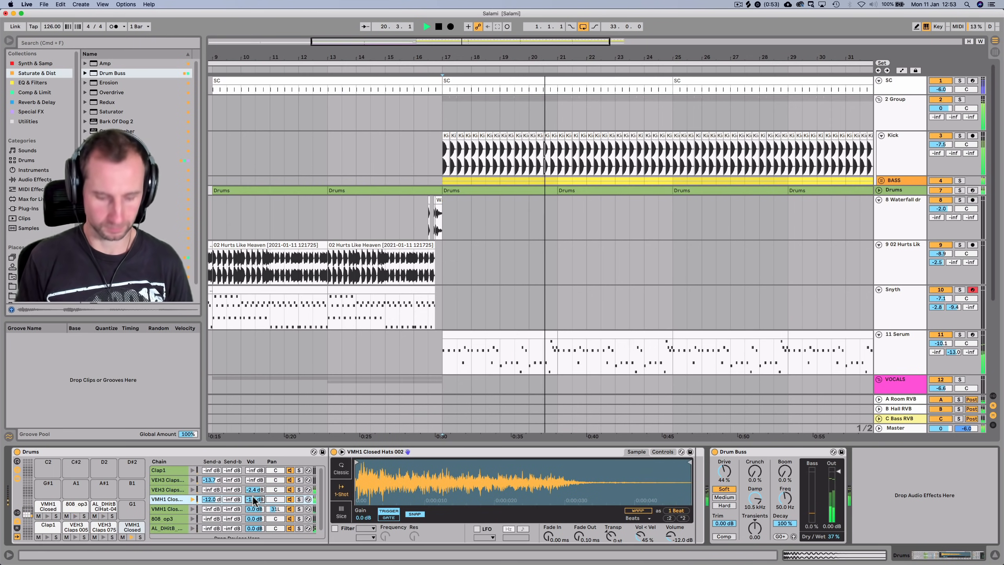
key("super+z")
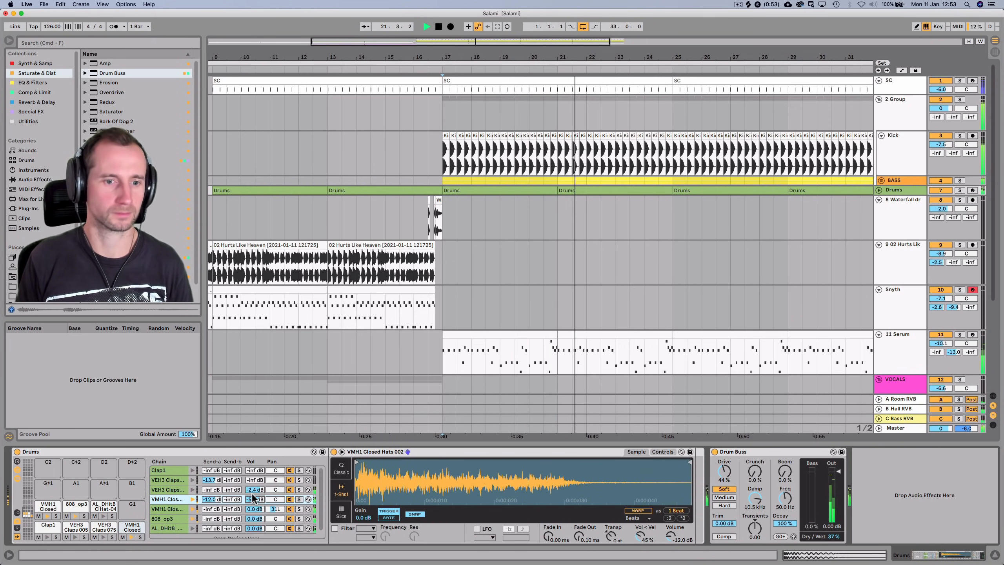
left_click_drag(253, 490, 252, 490)
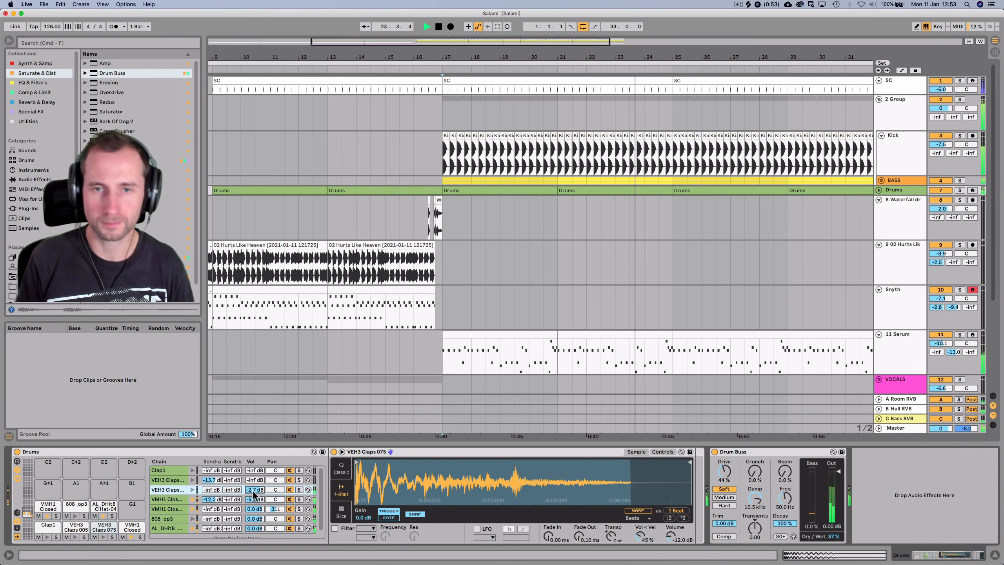
left_click_drag(705, 60, 691, 60)
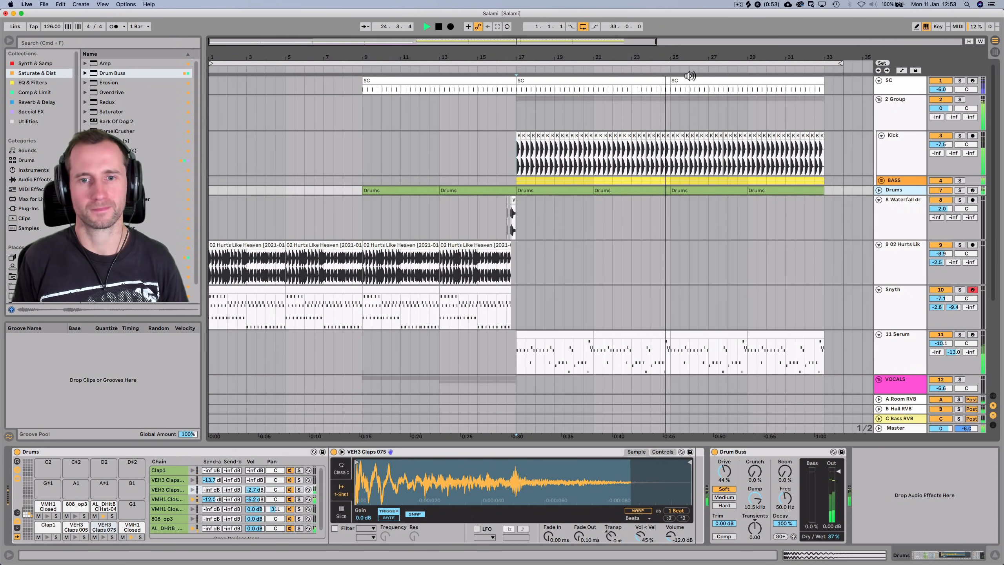
Duplicate the 02 Hurts Like Heaven clips to bar 25 and play them back
scroll(593, 138, "down", 2)
key("space")
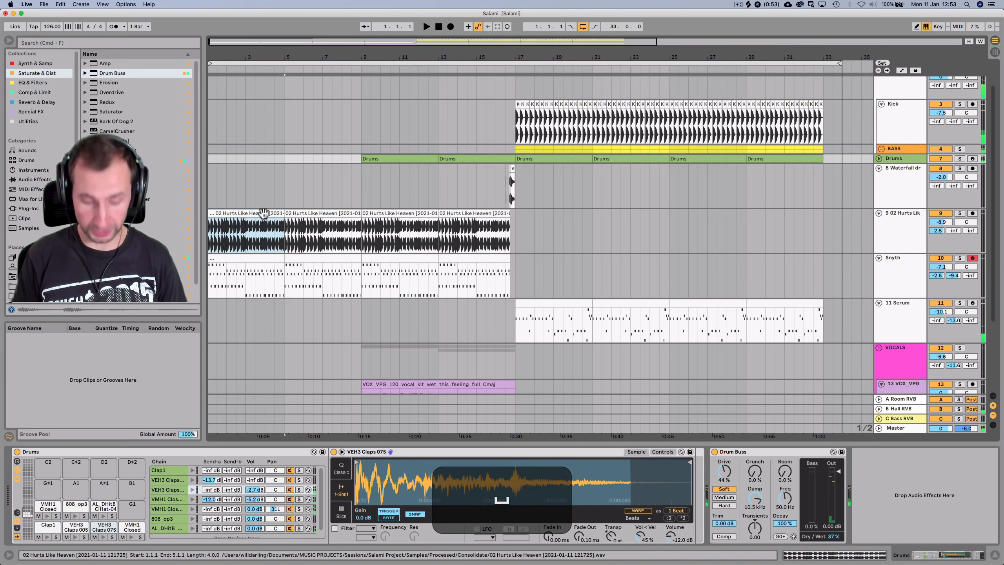
left_click_drag(266, 213, 796, 210)
left_click(506, 66)
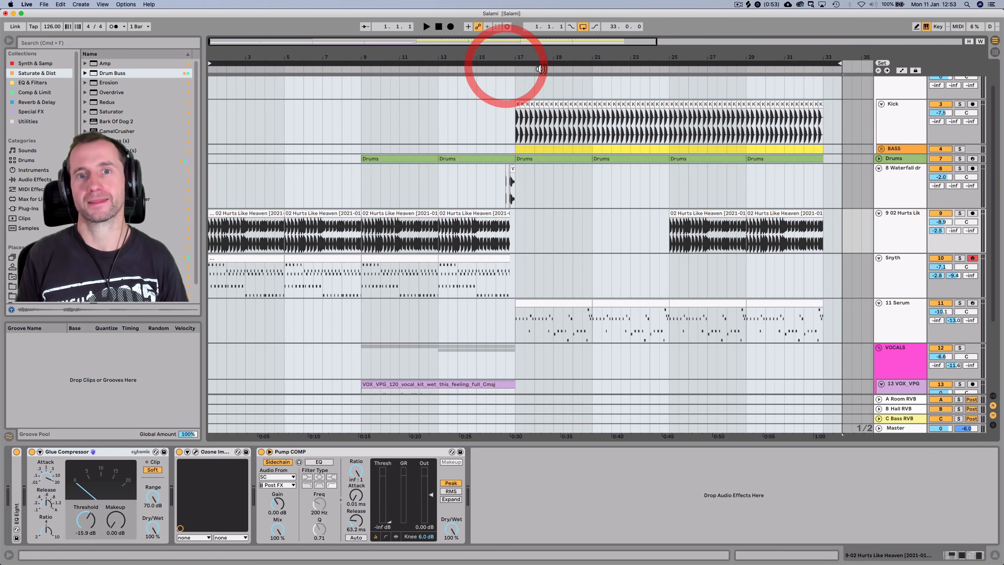
left_click(504, 70)
left_click_drag(542, 59, 408, 58)
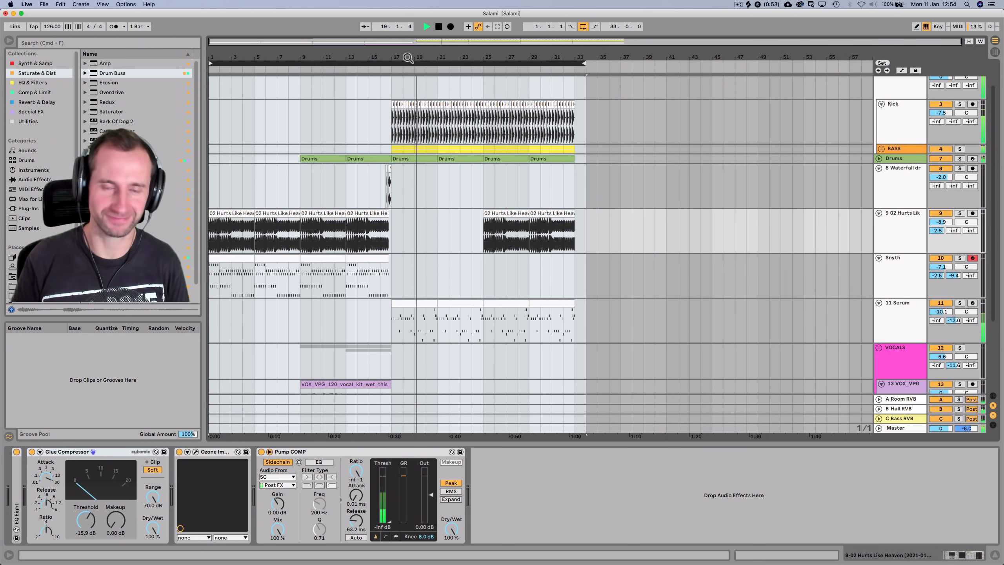
left_click(505, 251)
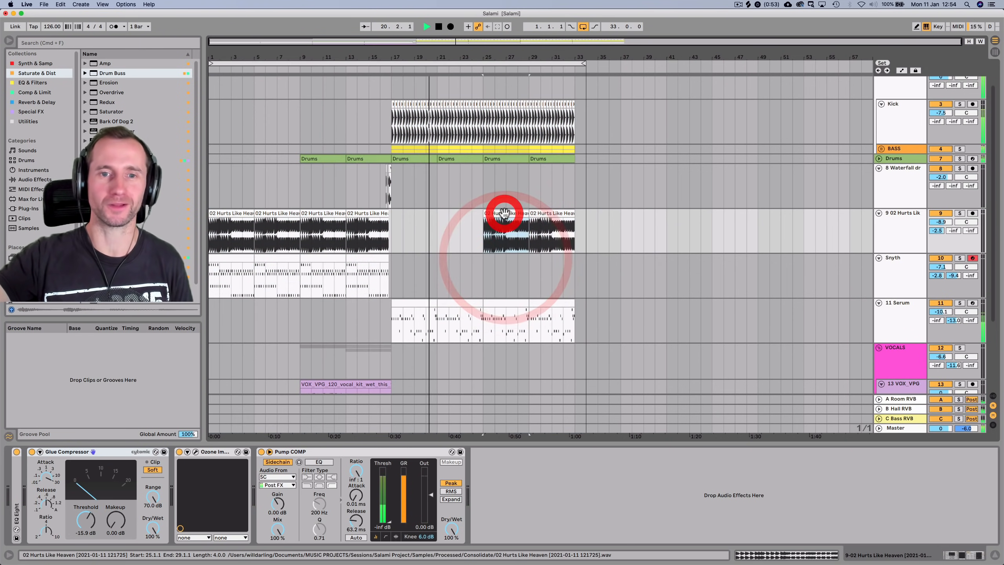
Copy one bar of the VOX_VPG vocal clip from bar 9 to bar 24 on track 13
left_click(911, 233)
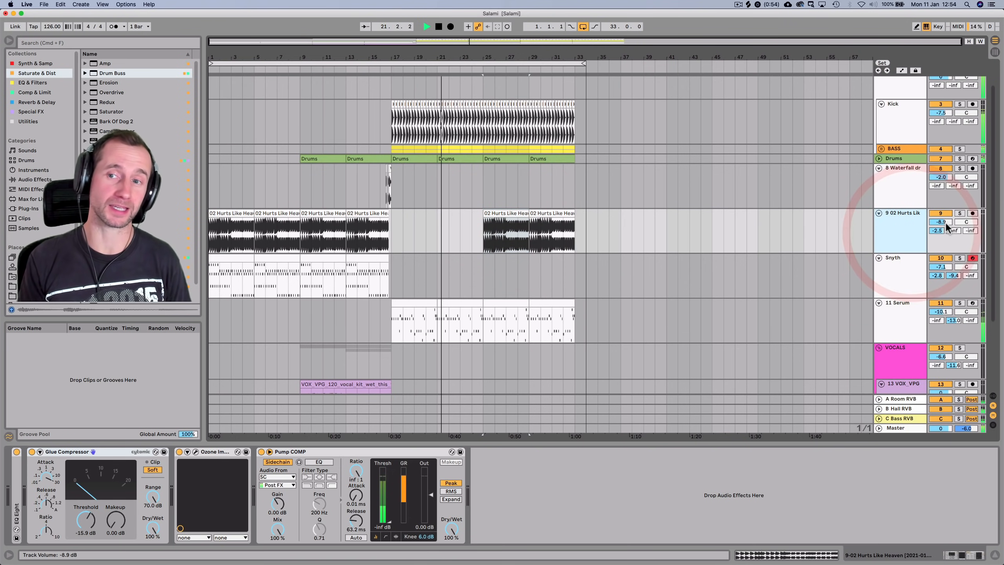
scroll(740, 240, "down", 1)
scroll(740, 240, "down", 2)
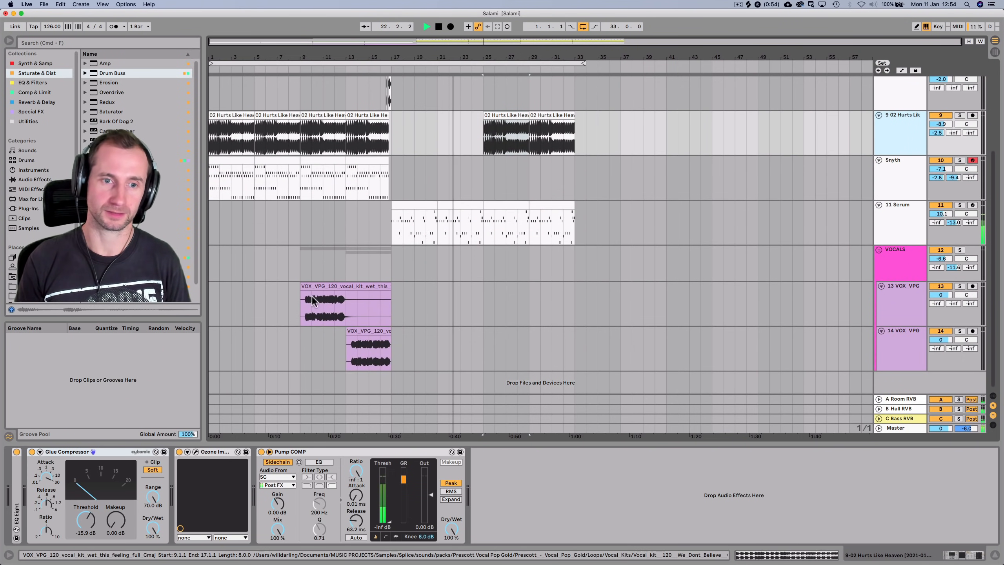
left_click(307, 310)
key("super+c")
left_click(472, 300)
key("super+v")
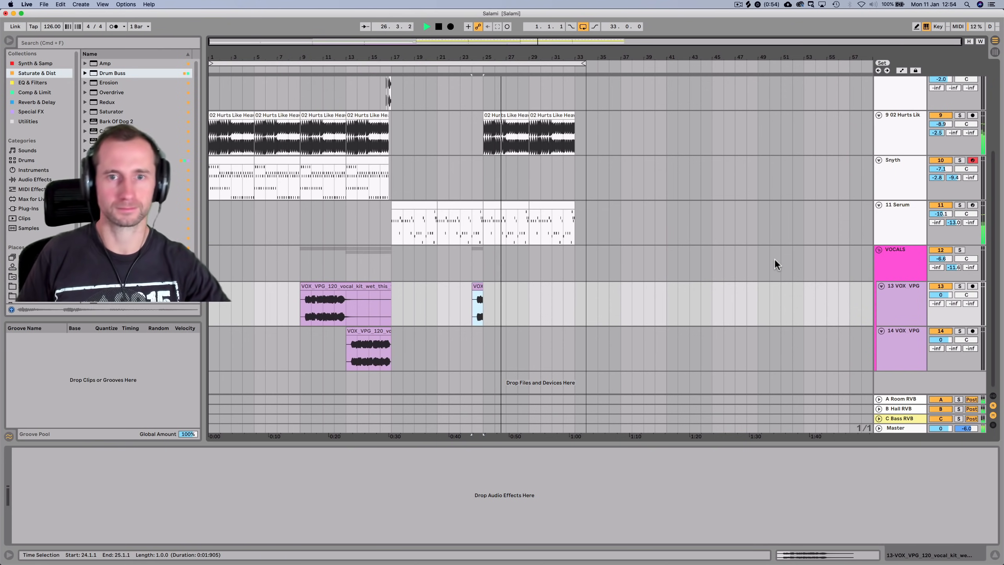
scroll(775, 260, "up", 5)
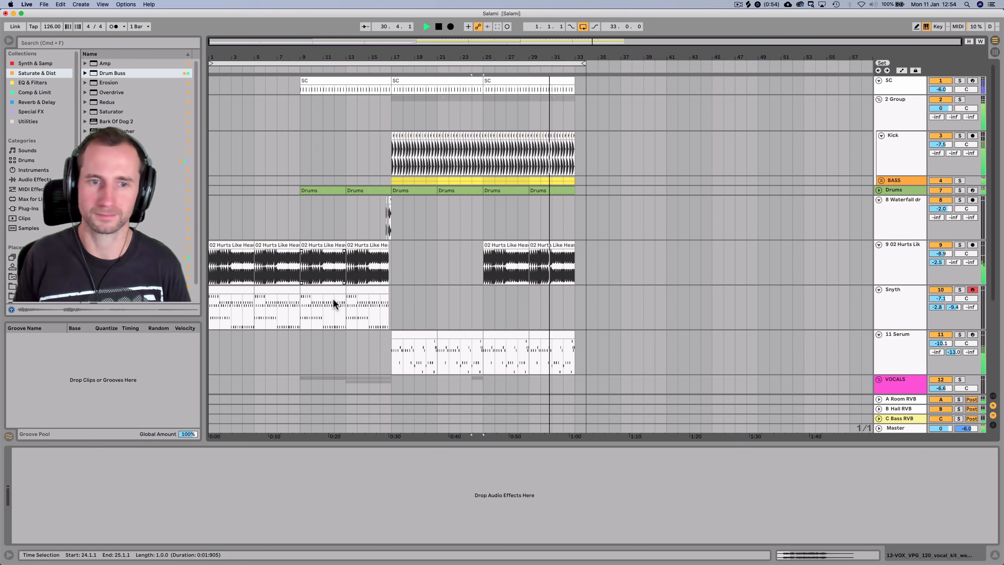
Duplicate the Snyth clip from bar 9 to bar 25
key("space")
left_click(324, 291)
left_click_drag(324, 291, 416, 303)
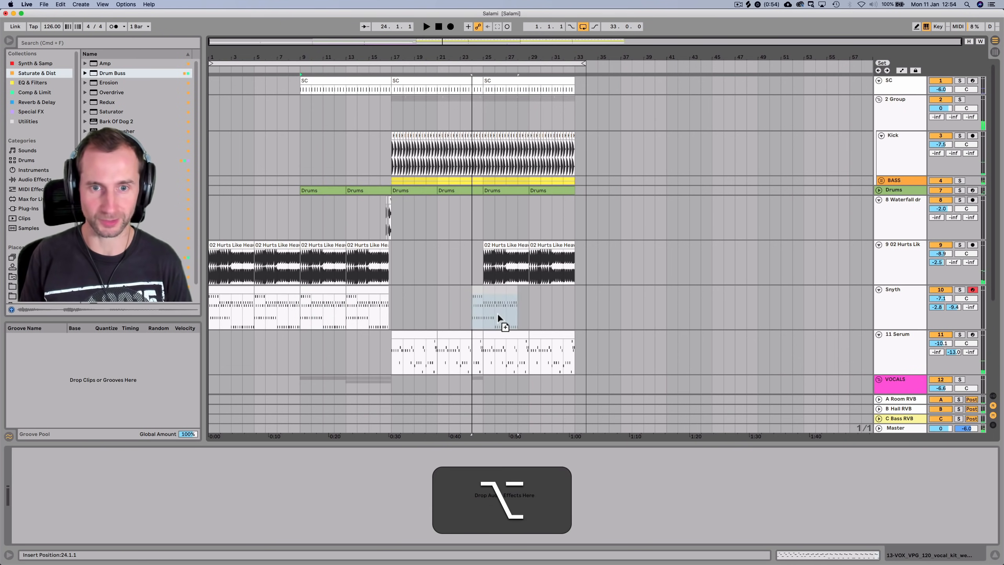
left_click_drag(503, 312, 503, 313)
key("space")
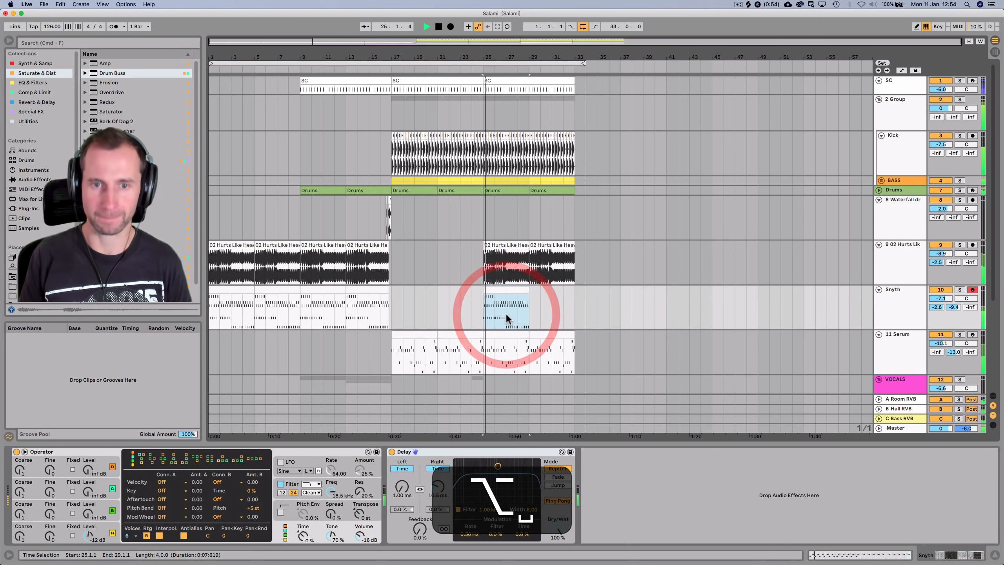
key("space")
Copy track 9's Pump COMP onto the end of Snyth's chain, after the Delay
left_click(886, 264)
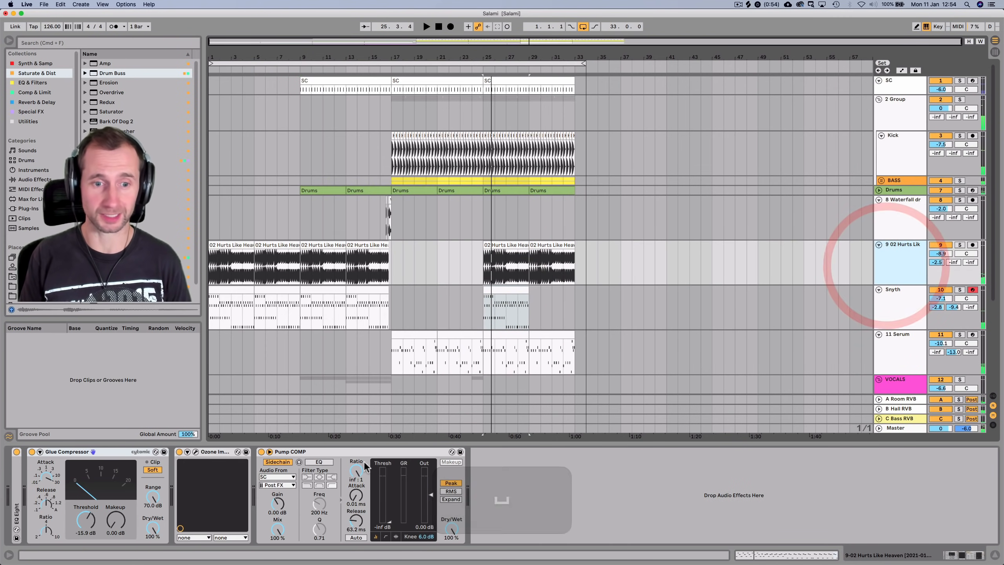
left_click(364, 451)
key("super+c")
left_click(886, 295)
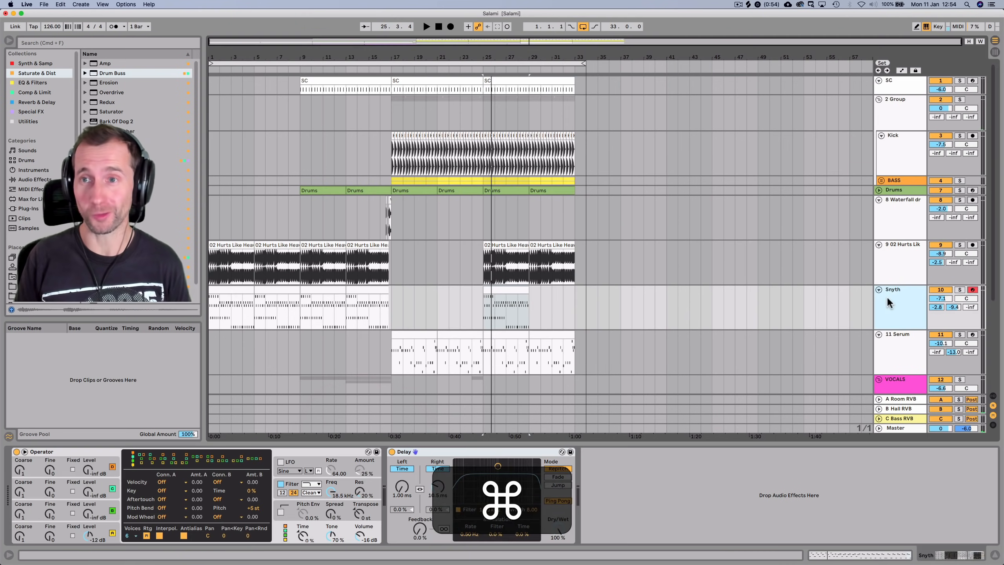
left_click(709, 494)
key("super+v")
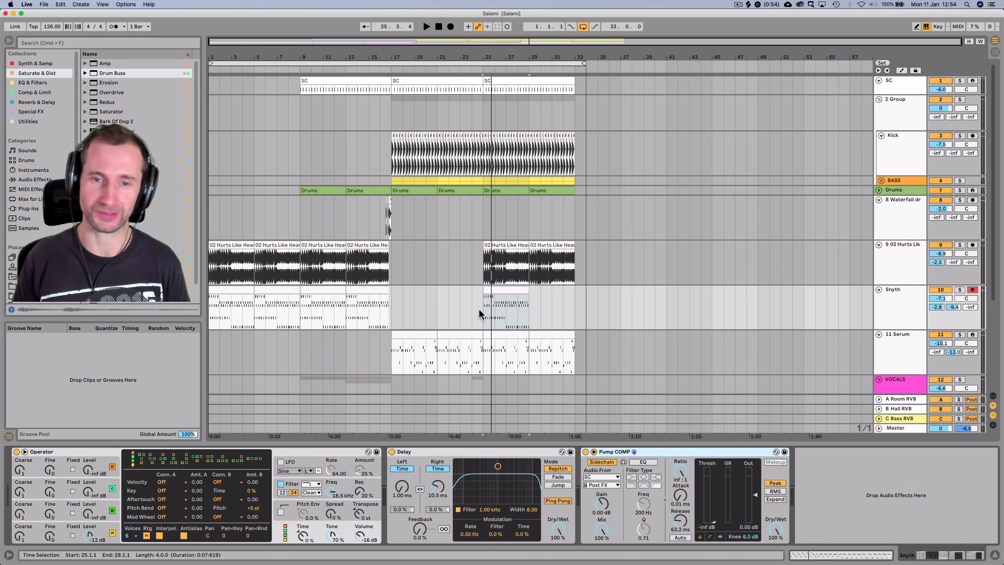
Play from bar 25 and duplicate the Snyth clip again to bar 29
left_click(479, 308)
key("space")
left_click(503, 291, "alt")
left_click_drag(503, 292, 548, 292)
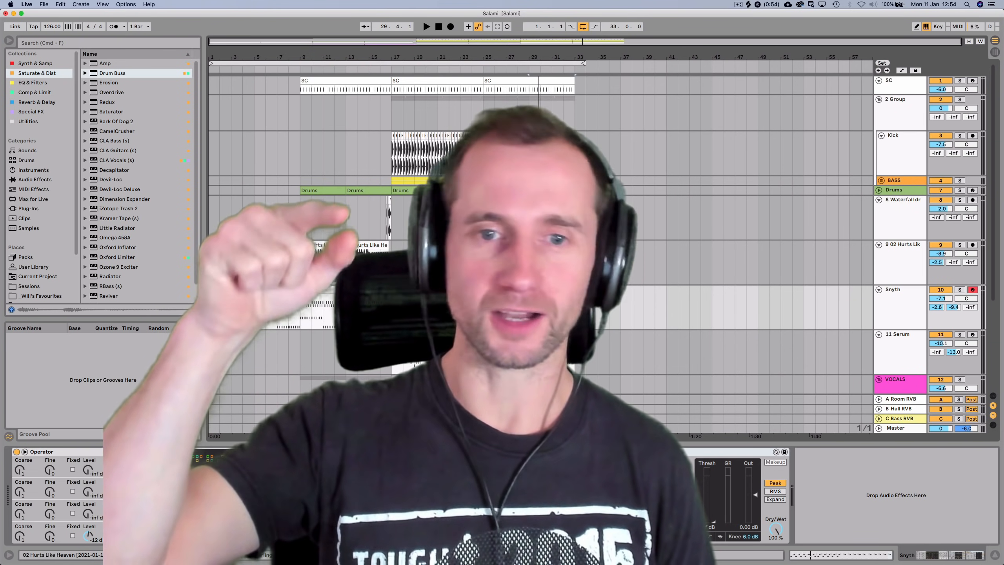
left_click(483, 262)
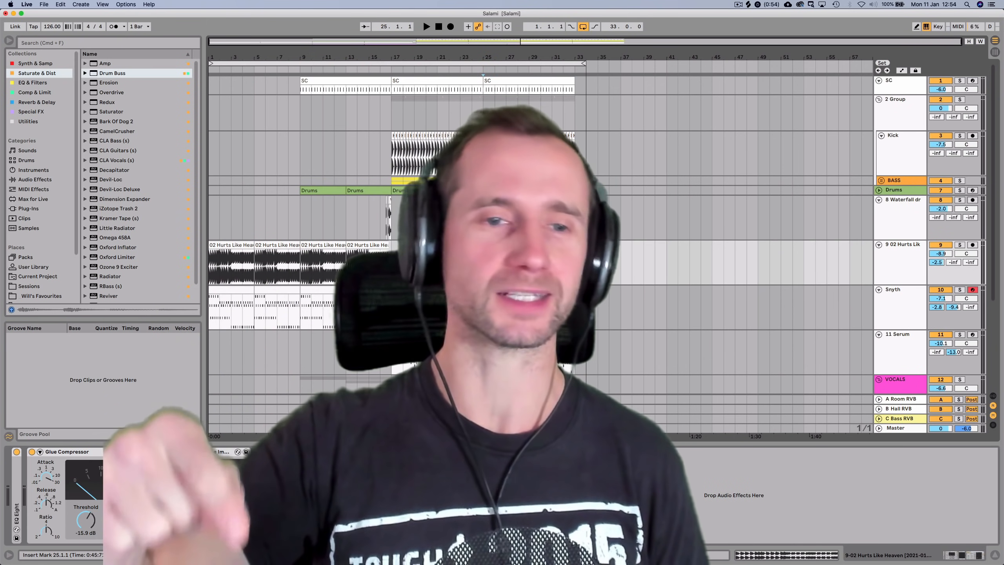